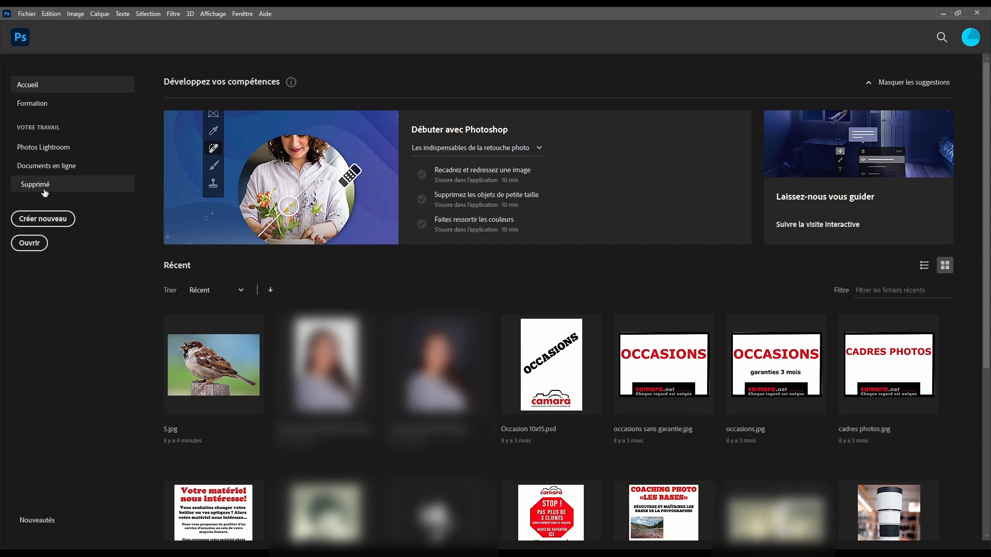
- Review the new-document settings with dimensions in pixels, examine the background content and bit depth choices, and close without creating a document
left_click(58, 225)
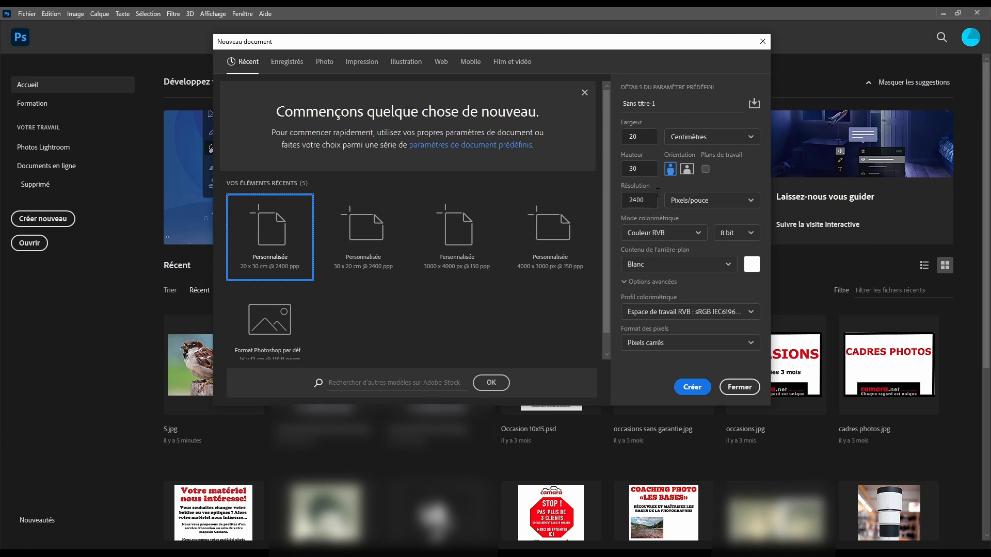
left_click(679, 201)
left_click(679, 199)
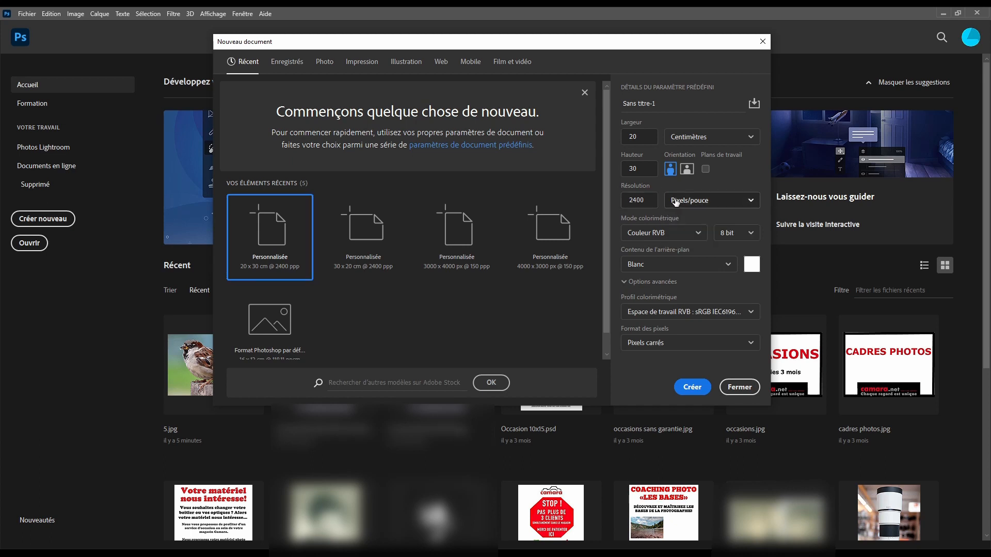
left_click(670, 139)
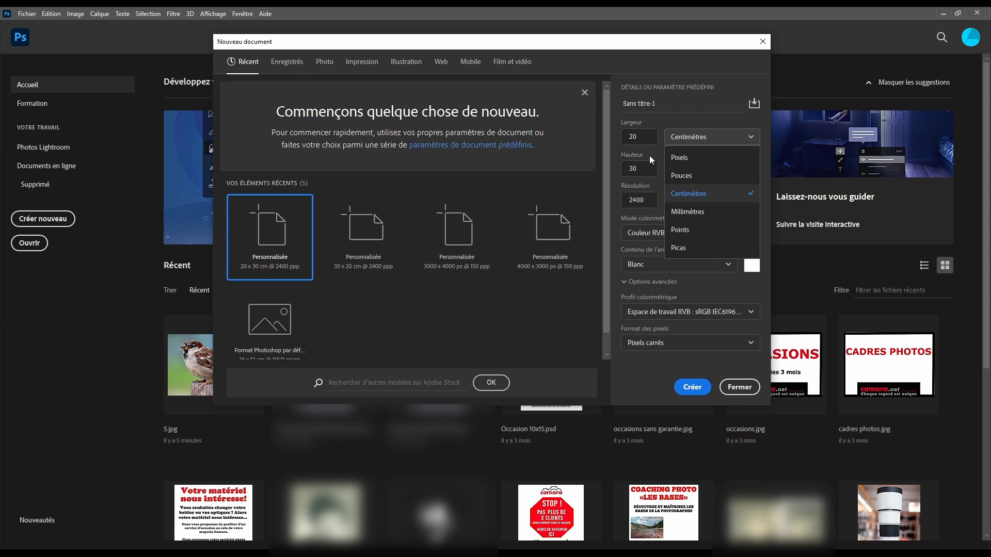
left_click(680, 158)
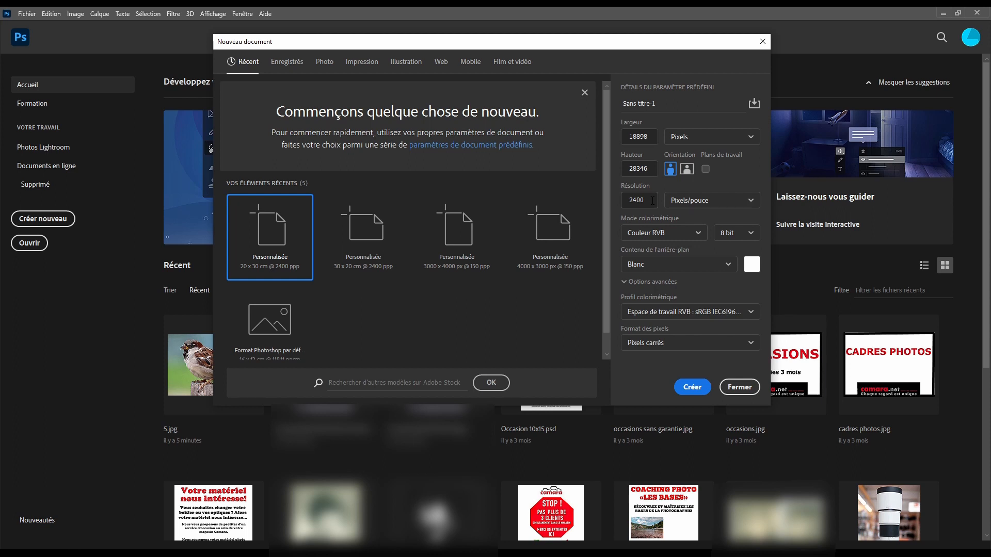
left_click(701, 266)
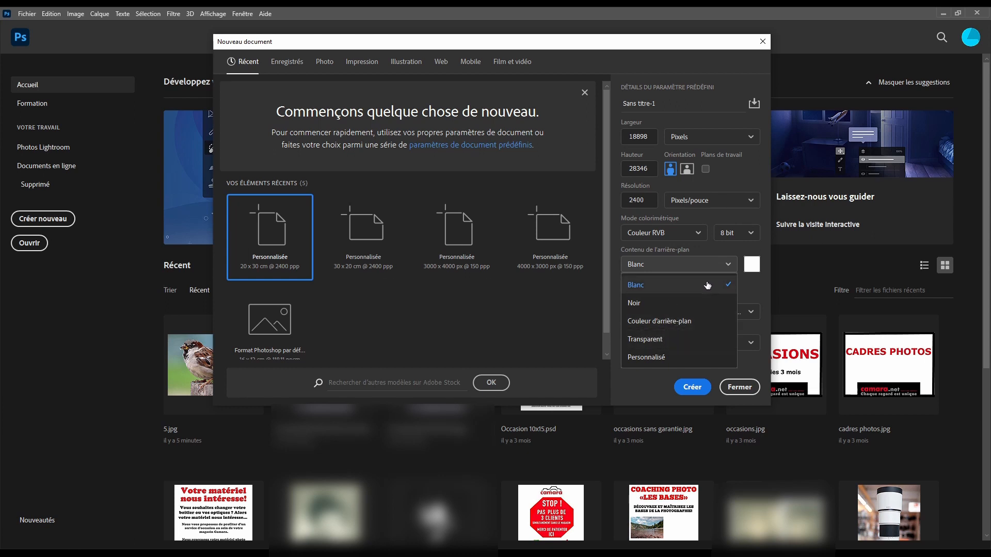
left_click(655, 266)
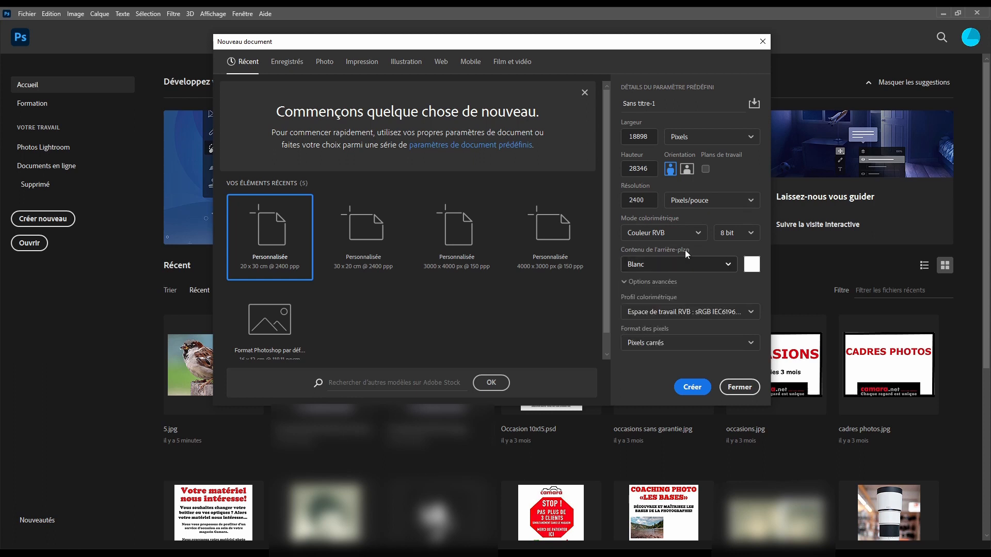
left_click(725, 232)
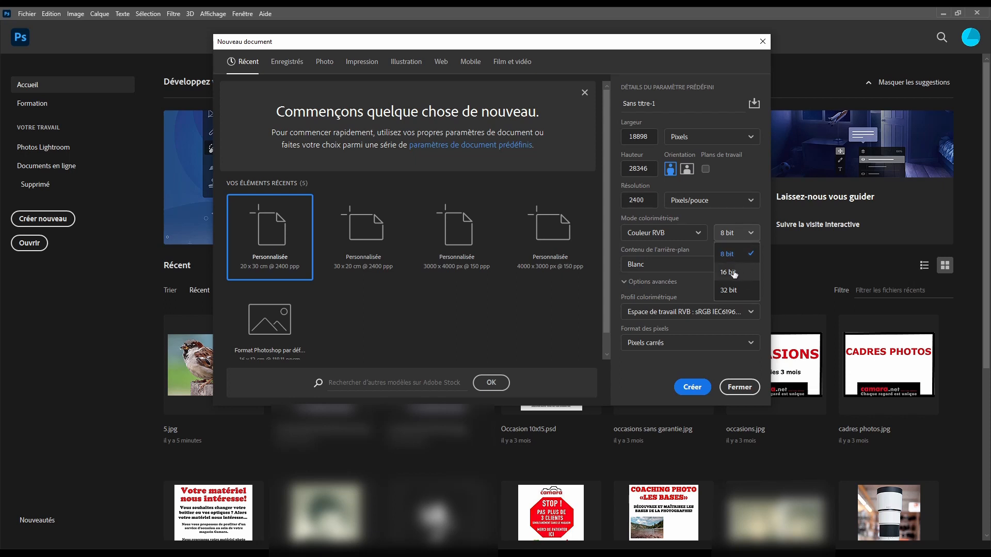
left_click(708, 248)
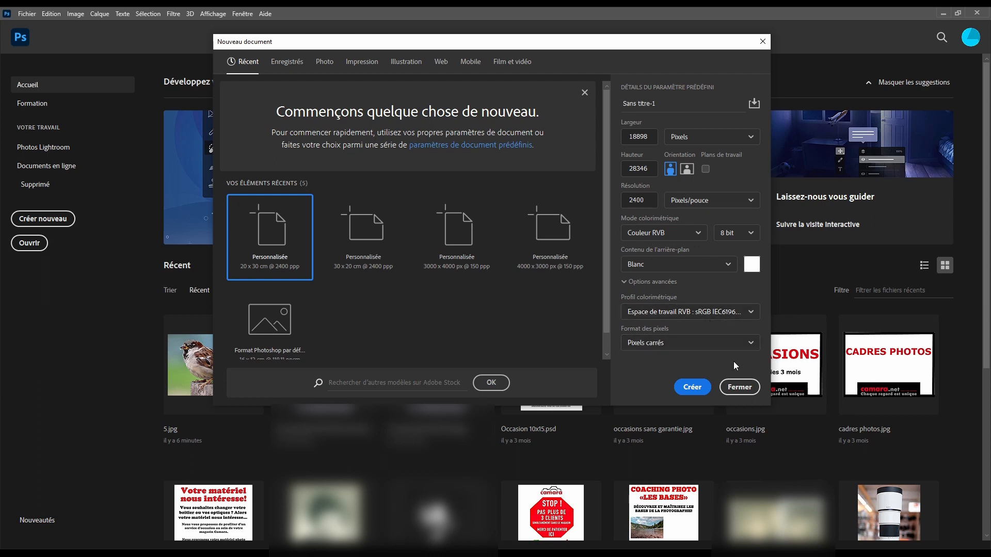
left_click(738, 387)
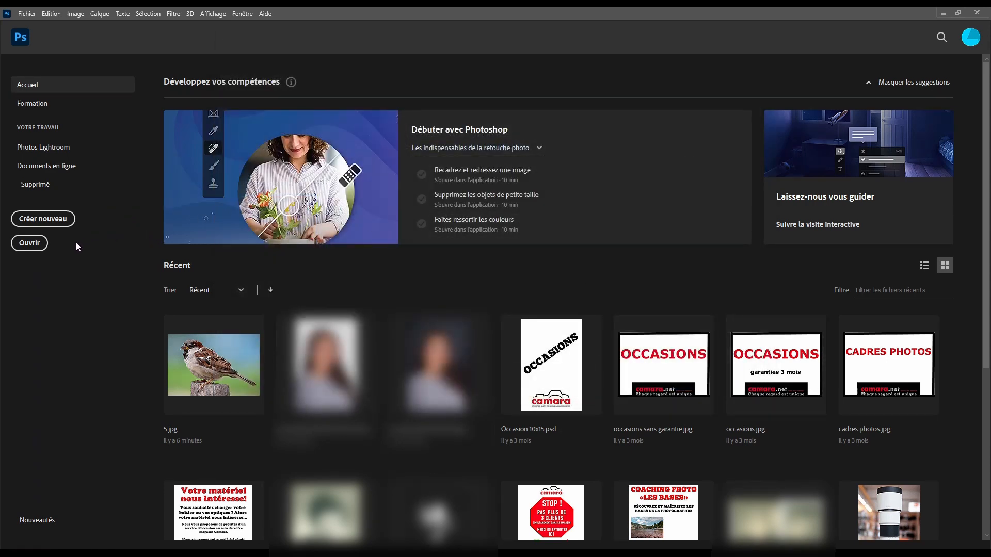
- Open the bird photo 5.jpg from the Bureau folder
left_click(31, 243)
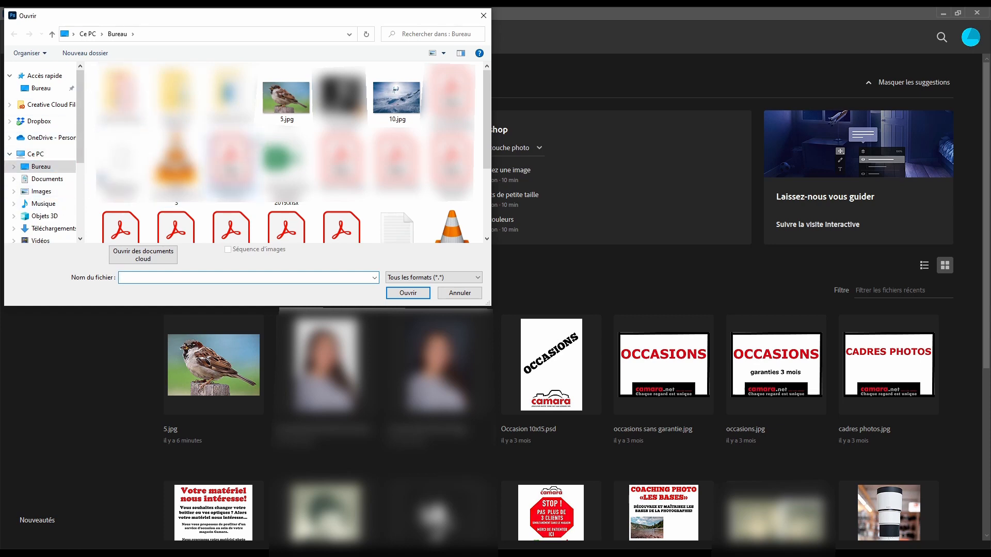
double_click(278, 98)
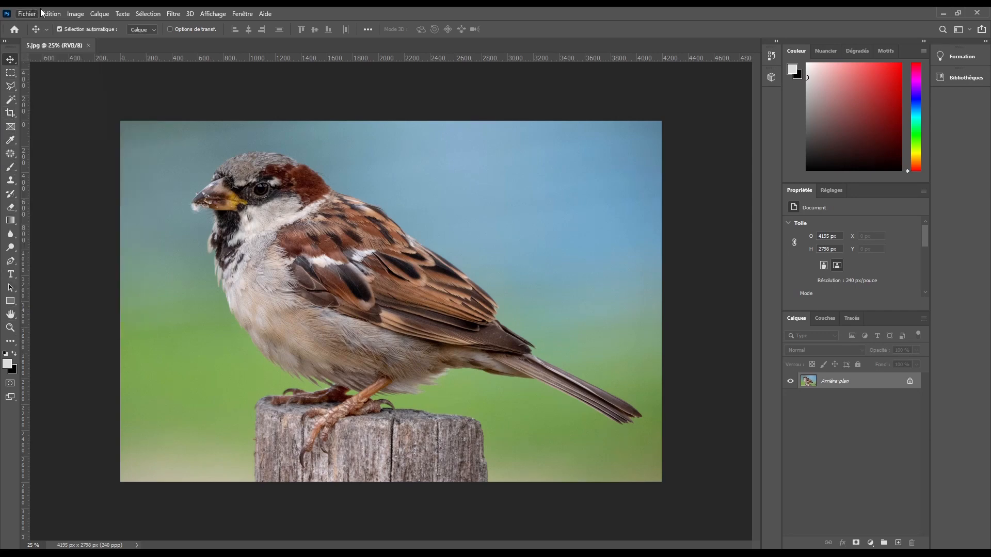
- Examine the available command groups, then the colour swatches, gradients, adjustments and document properties
left_click(78, 14)
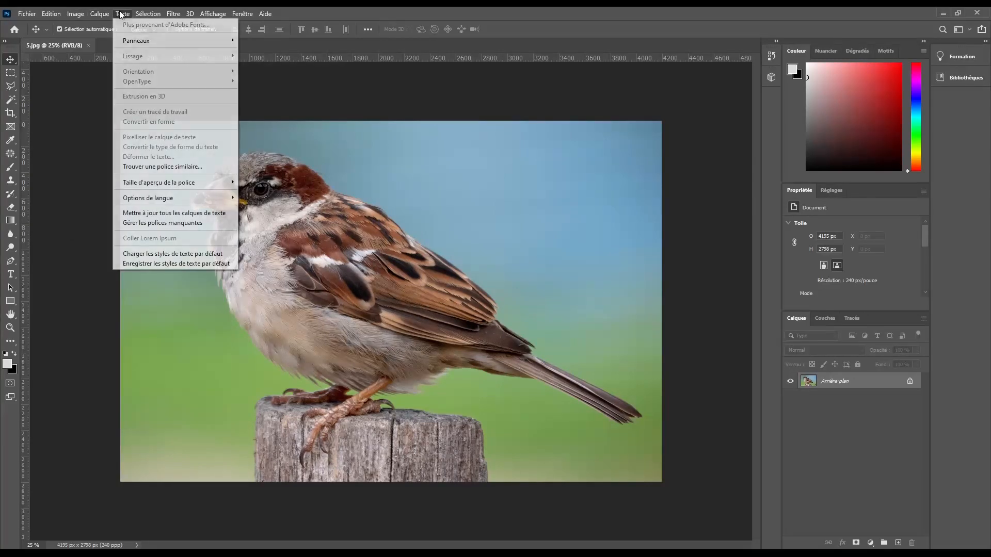
mouse_move(144, 14)
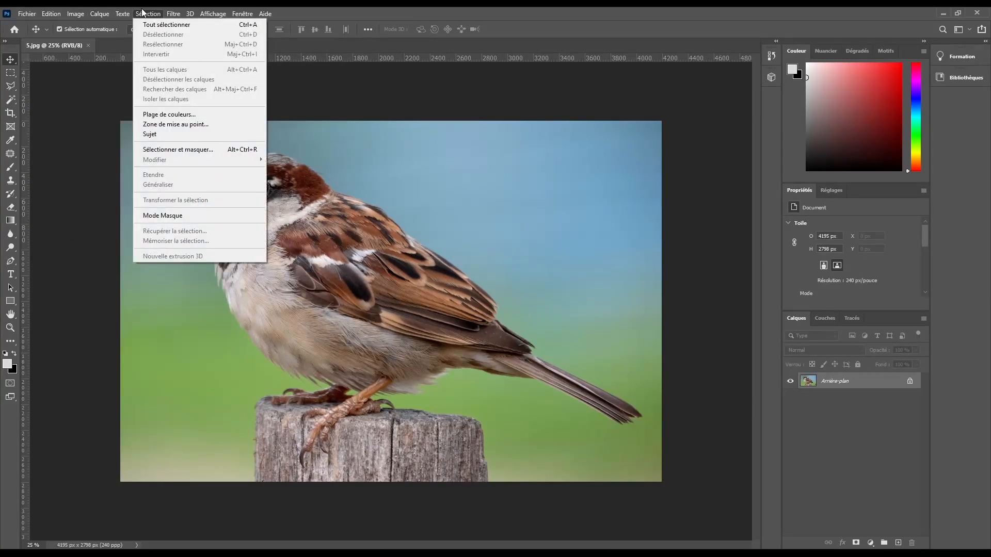
left_click(177, 11)
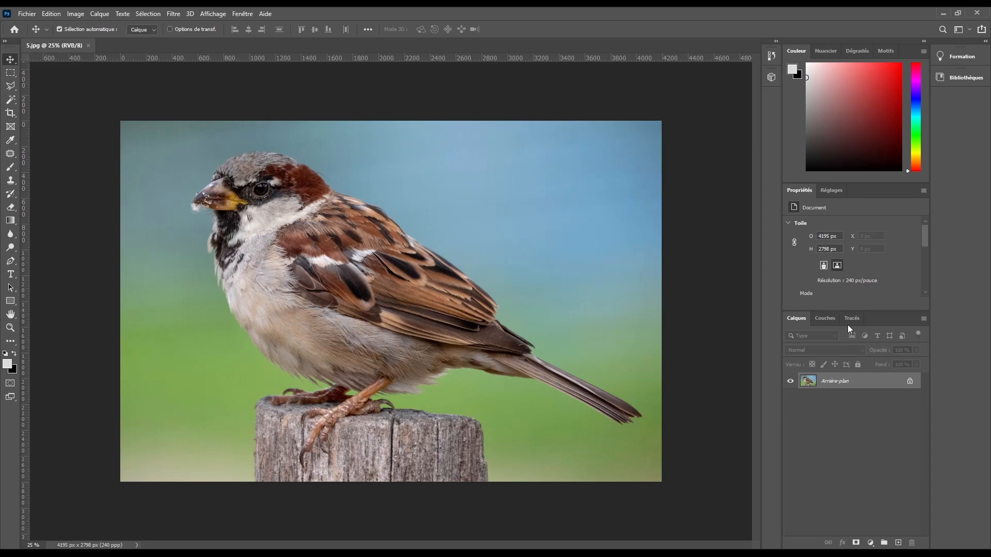
left_click(824, 50)
left_click(858, 53)
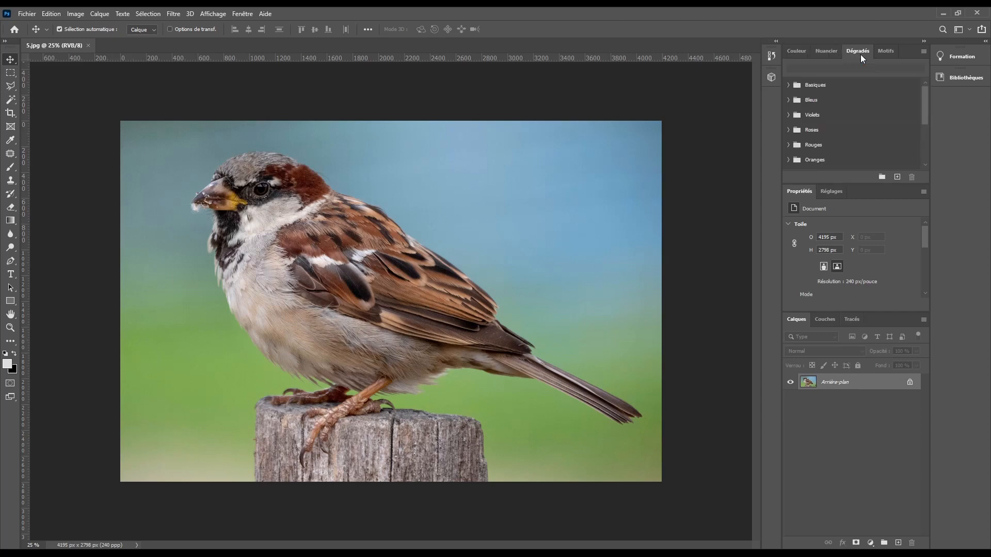
left_click(800, 50)
left_click(825, 196)
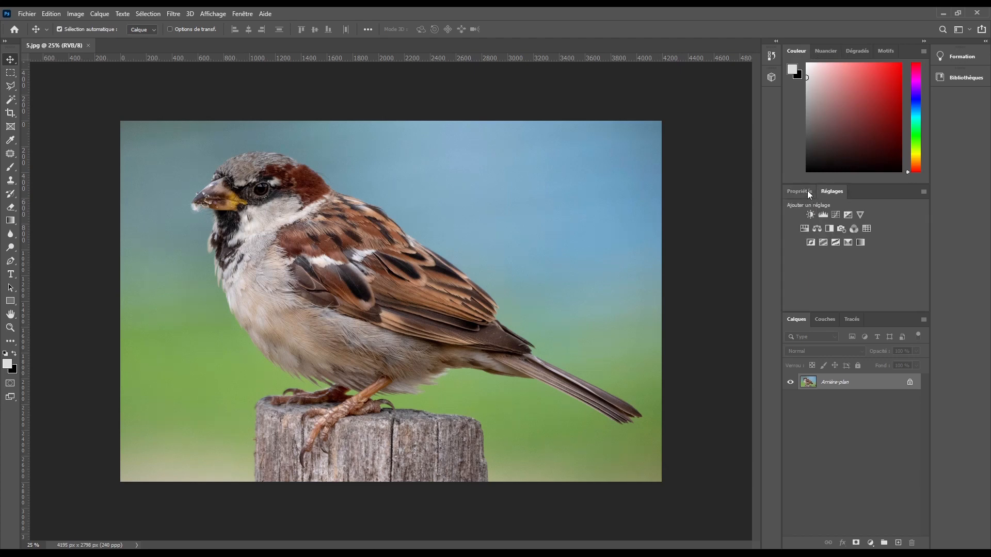
left_click(804, 192)
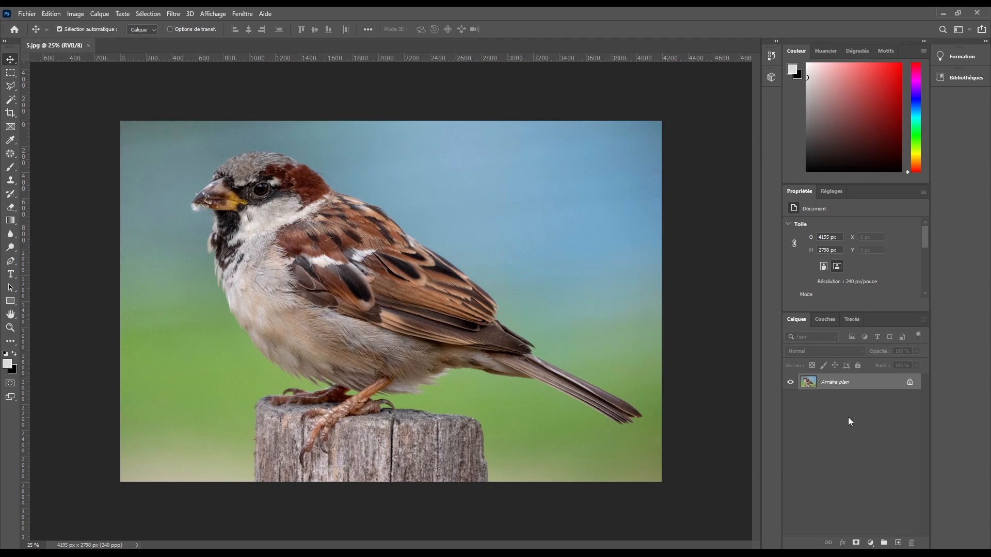
- Add a new layer above the photo and fill it with black using the Paint Bucket tool
left_click(897, 543)
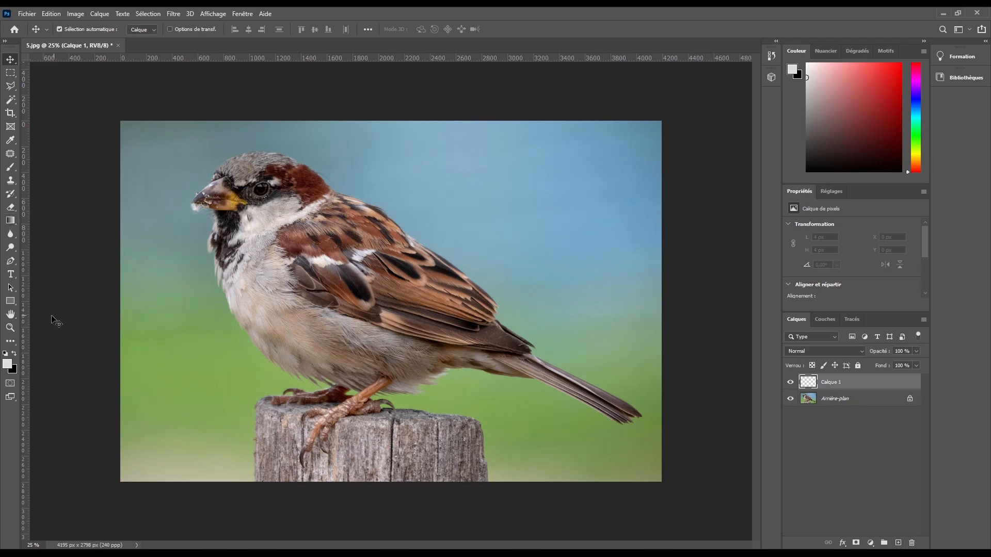
left_click(14, 354)
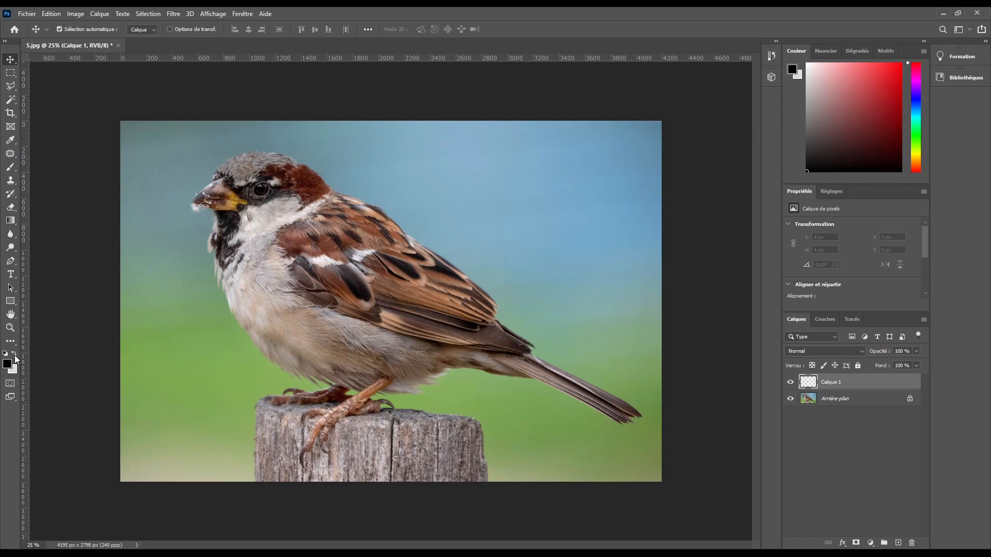
left_click(10, 220)
right_click(10, 220)
left_click(44, 230)
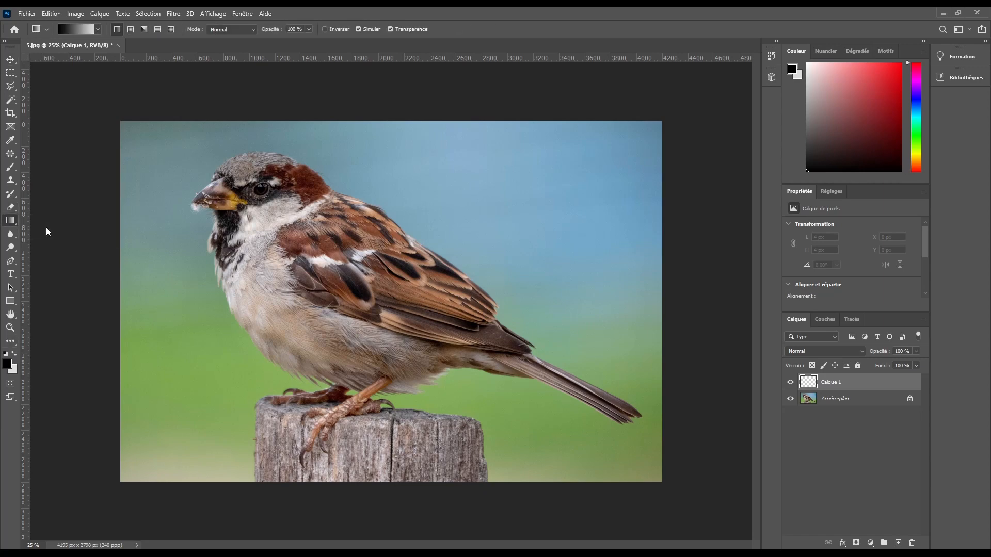
left_click(155, 222)
left_click(10, 59)
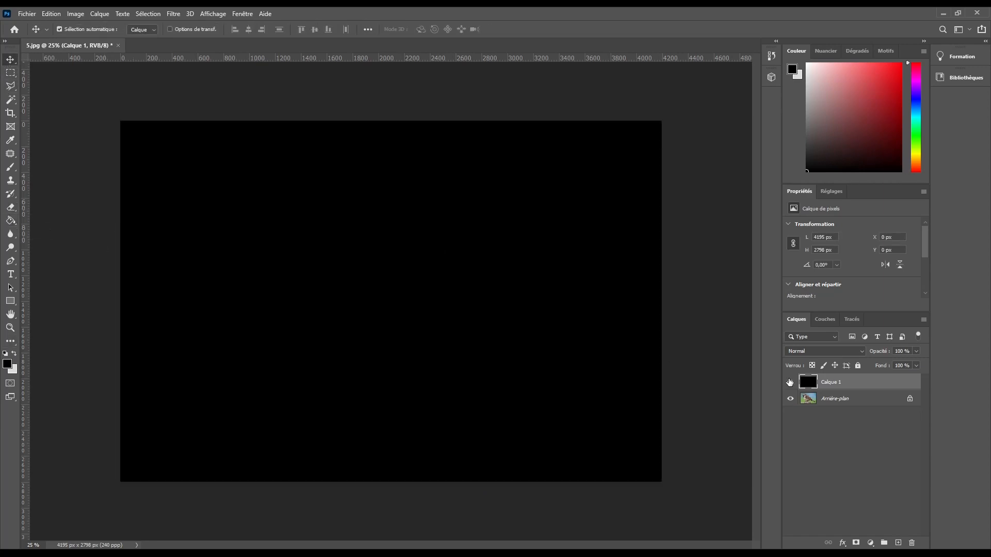
- Hide and show the black layer to compare it with the photo beneath
left_click(836, 402)
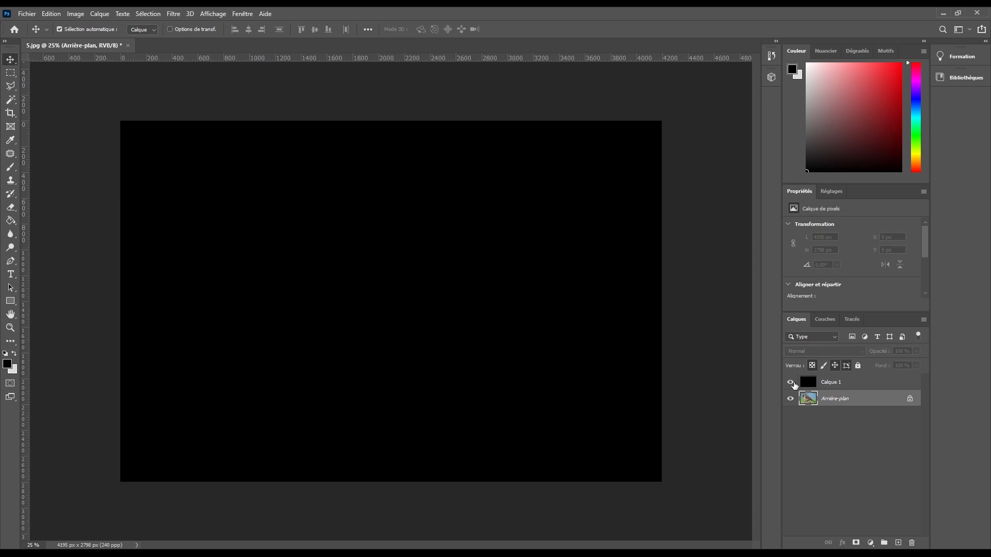
left_click(790, 382)
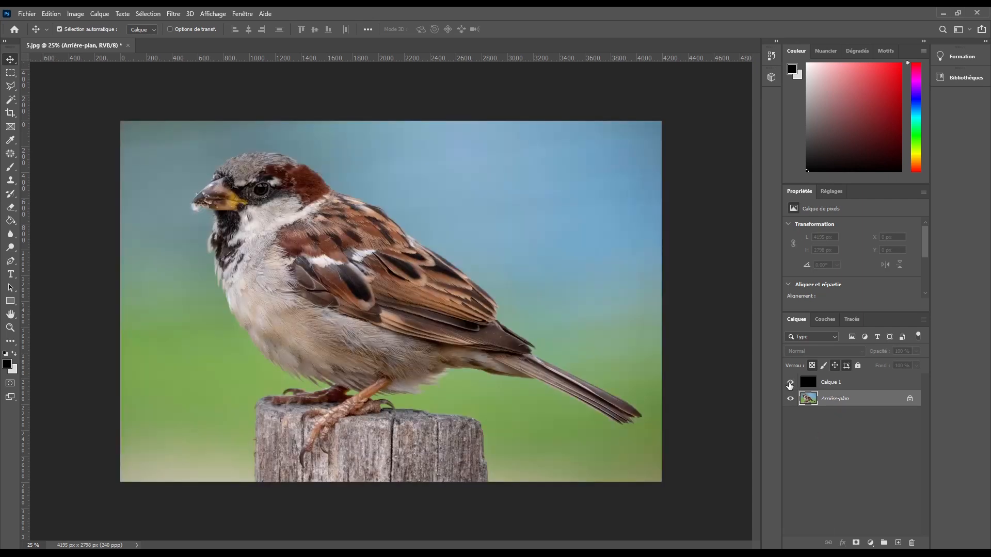
left_click(790, 382)
left_click(790, 383)
left_click(790, 382)
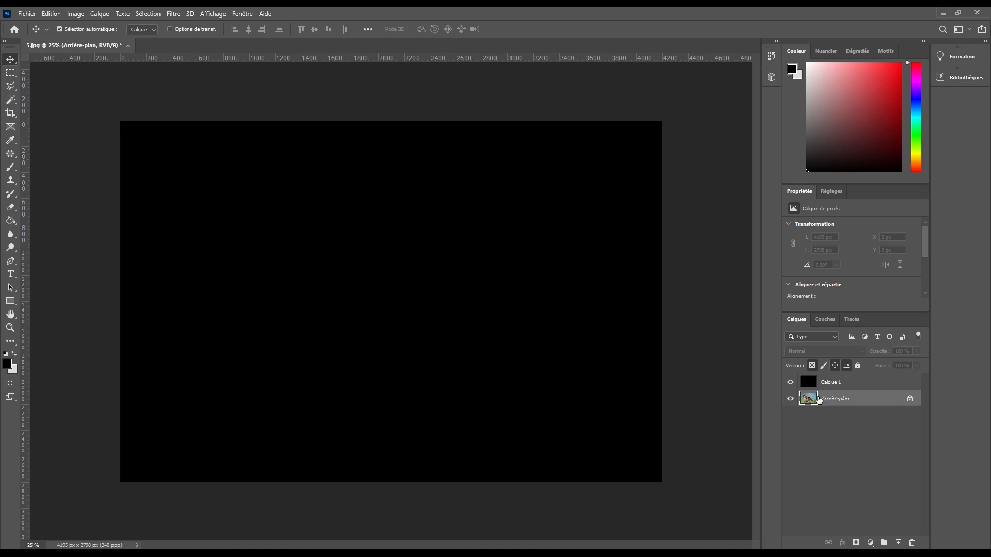
- Cut a rectangular hole about 1125 × 1164 px in the black layer over the bird's body and deselect it
left_click(841, 383)
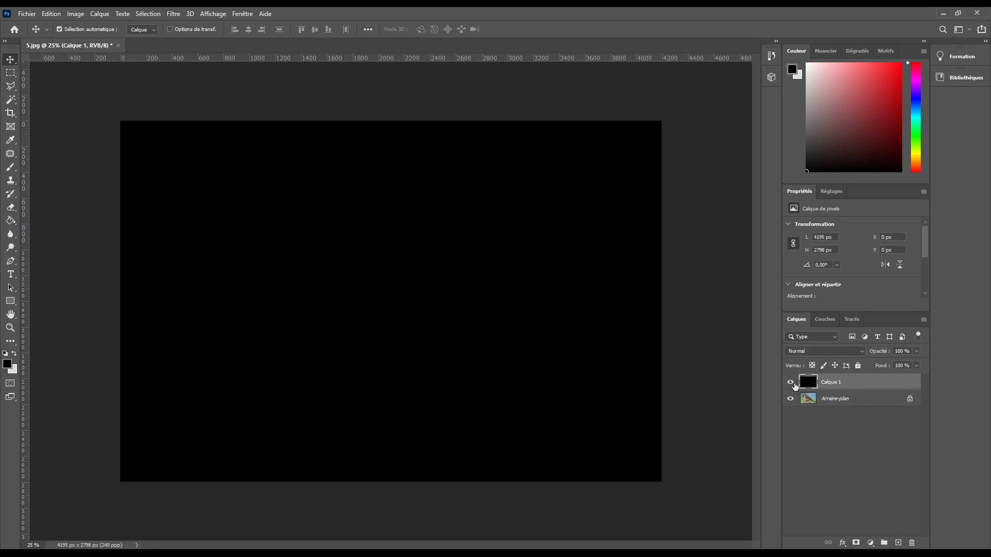
left_click(10, 73)
left_click_drag(248, 186, 393, 336)
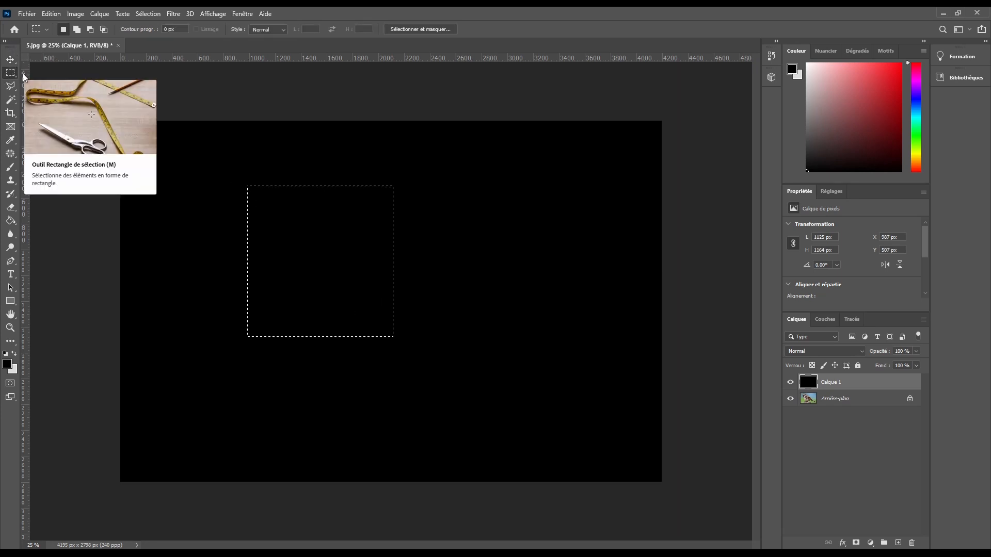
key("Delete")
key("ctrl+d")
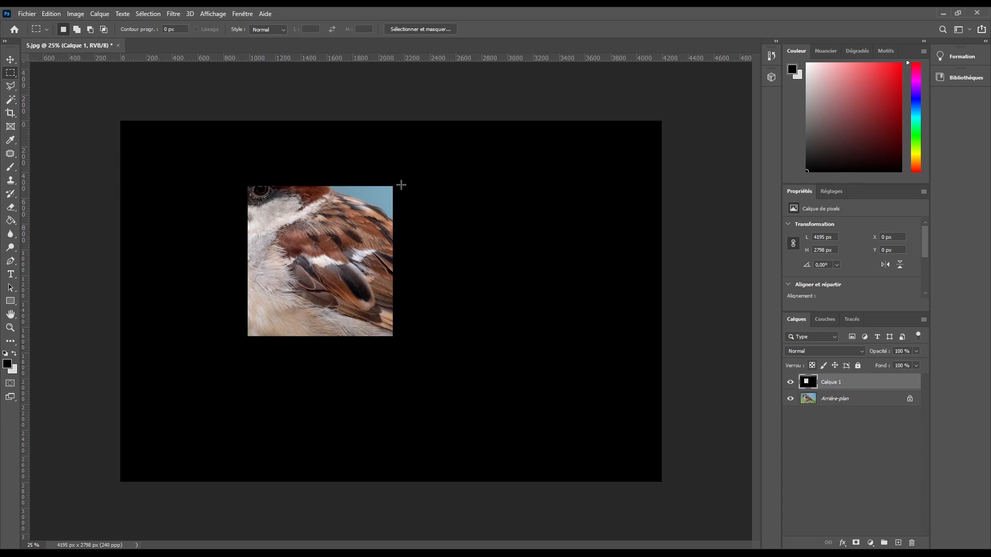
- Move the black layer beneath the photo and back on top, and delete it
left_click(10, 59)
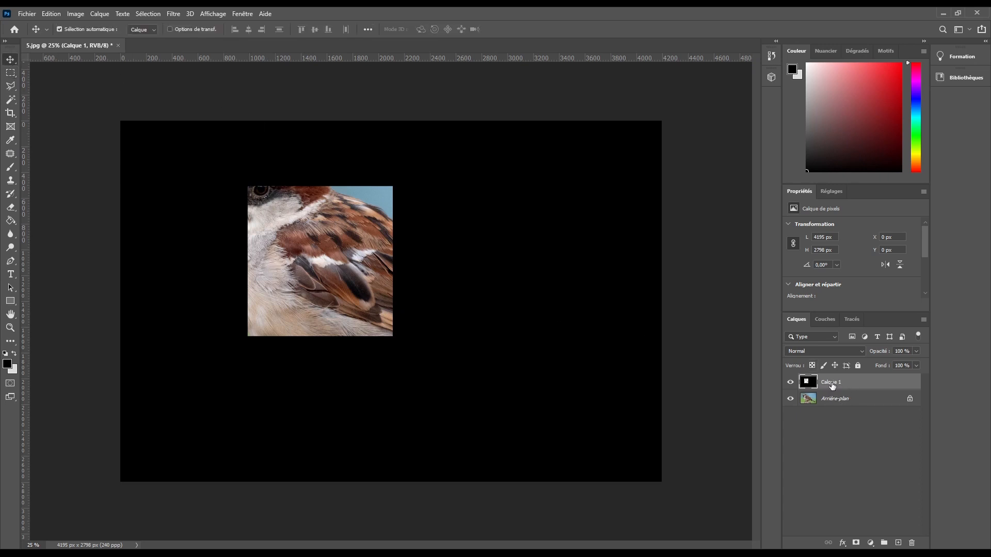
left_click_drag(833, 387, 862, 408)
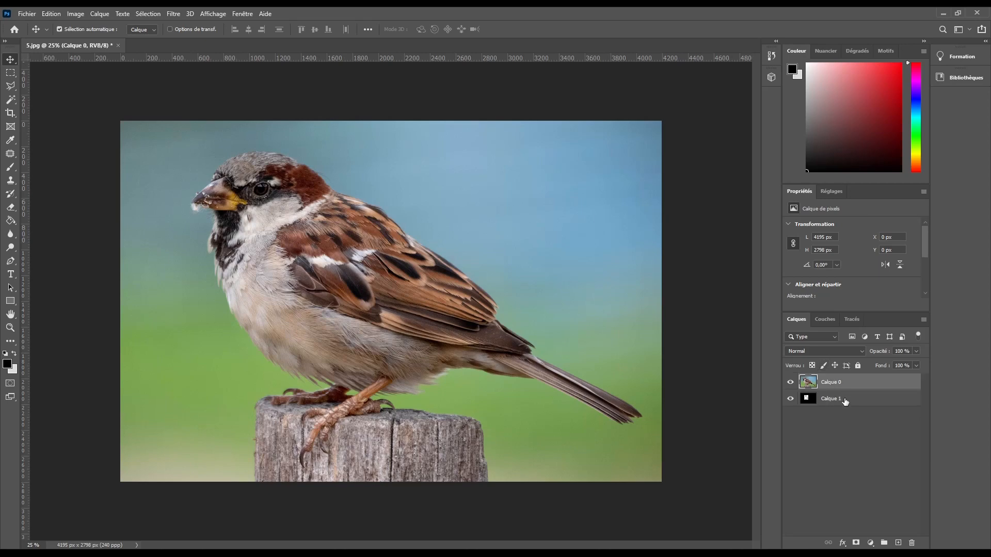
left_click_drag(838, 402, 836, 377)
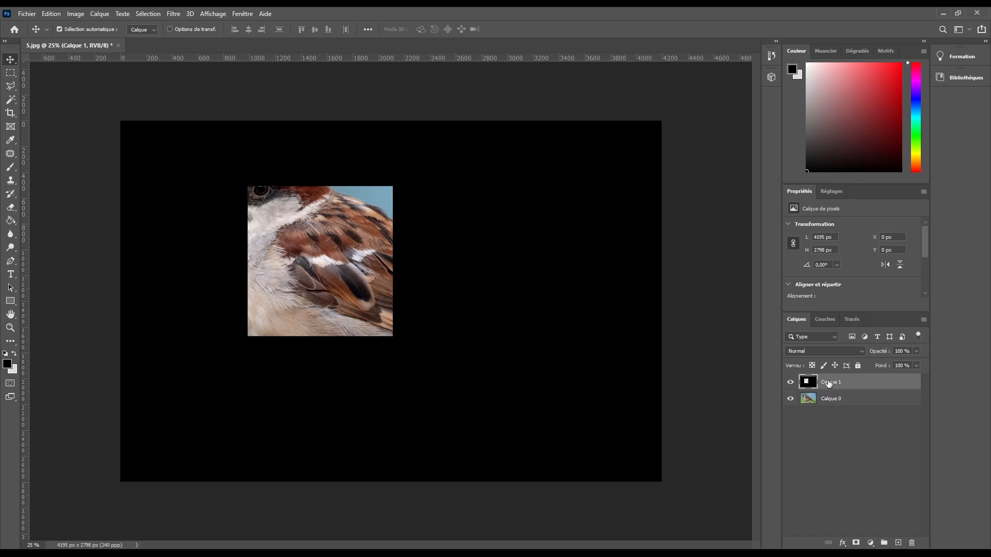
key("Delete")
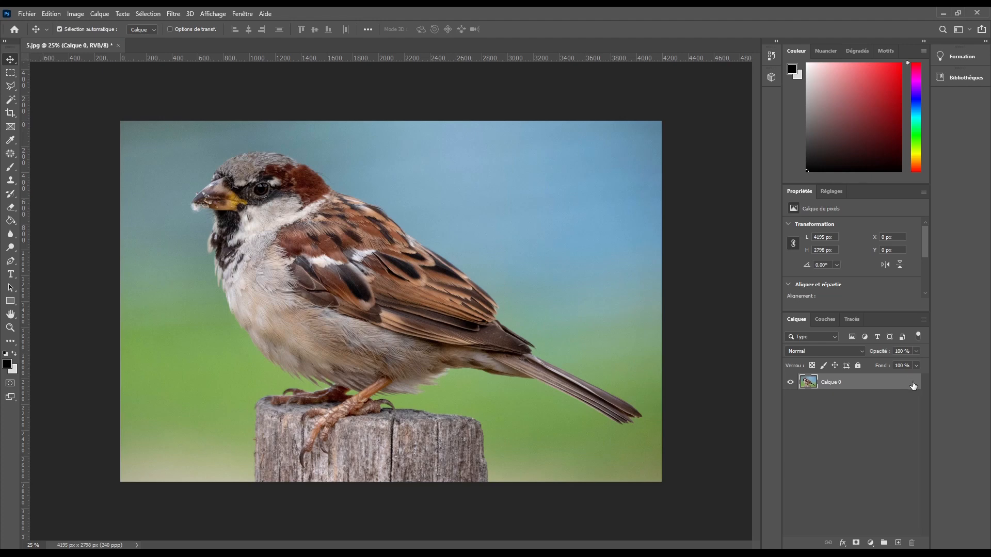
- Revert the image to its Ouvrir state in the history
left_click(771, 55)
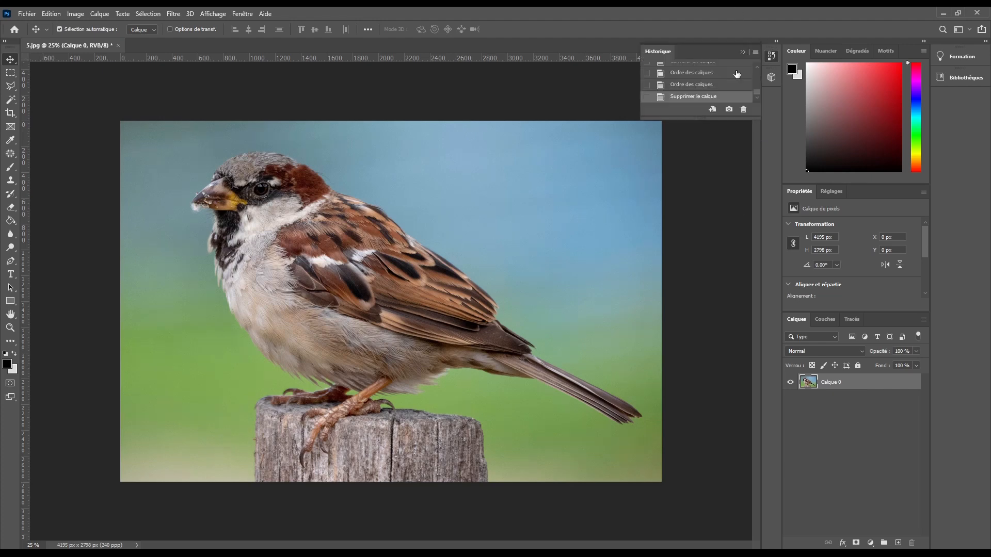
left_click(702, 82)
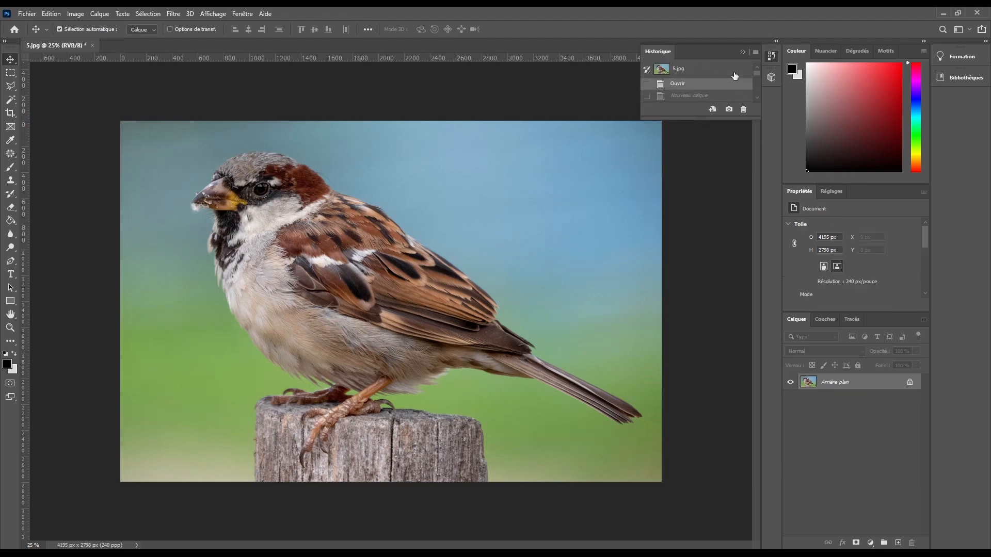
left_click(769, 59)
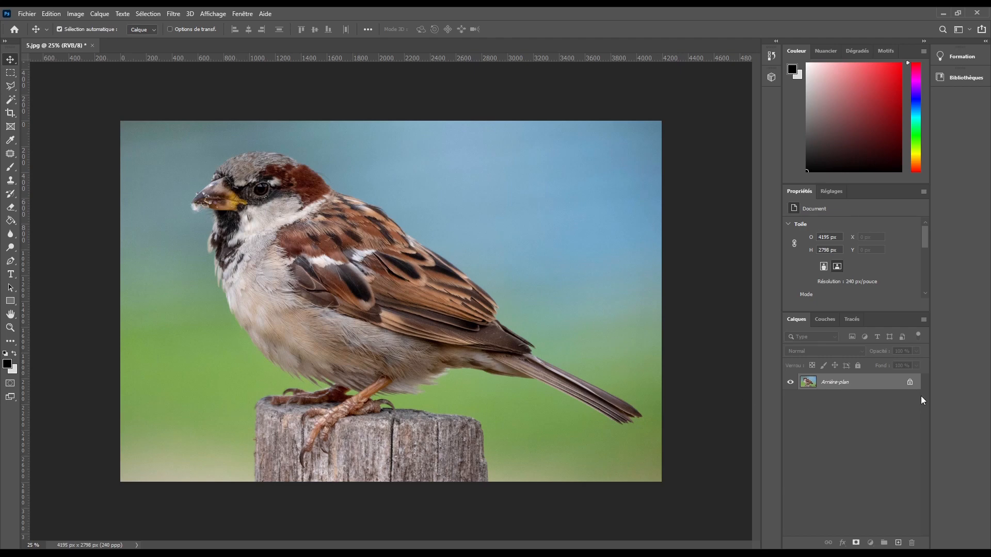
- Unlock the photo's background layer to make it a regular layer
left_click(911, 385)
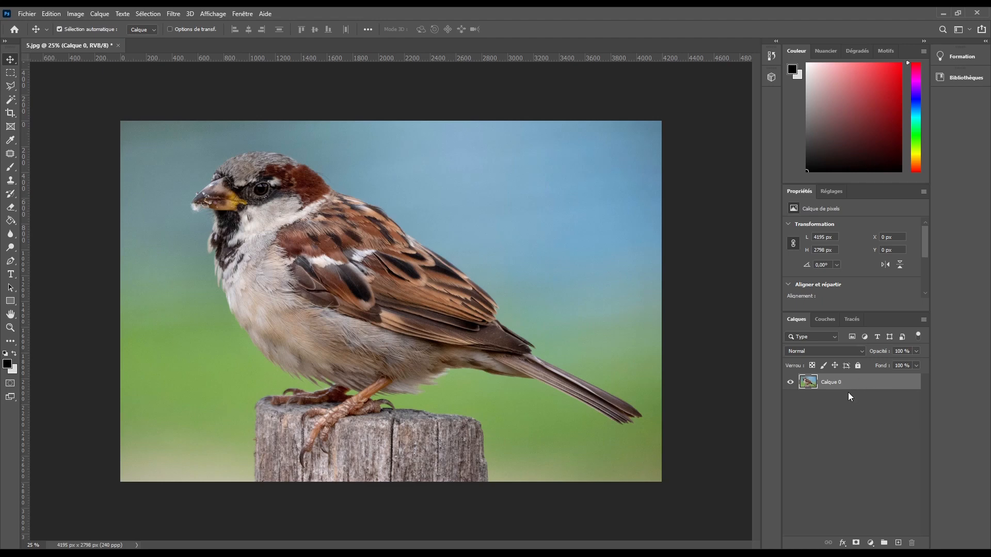
- Lock Calque 0 completely and unlock it, and check the recorded states in the history
left_click(857, 365)
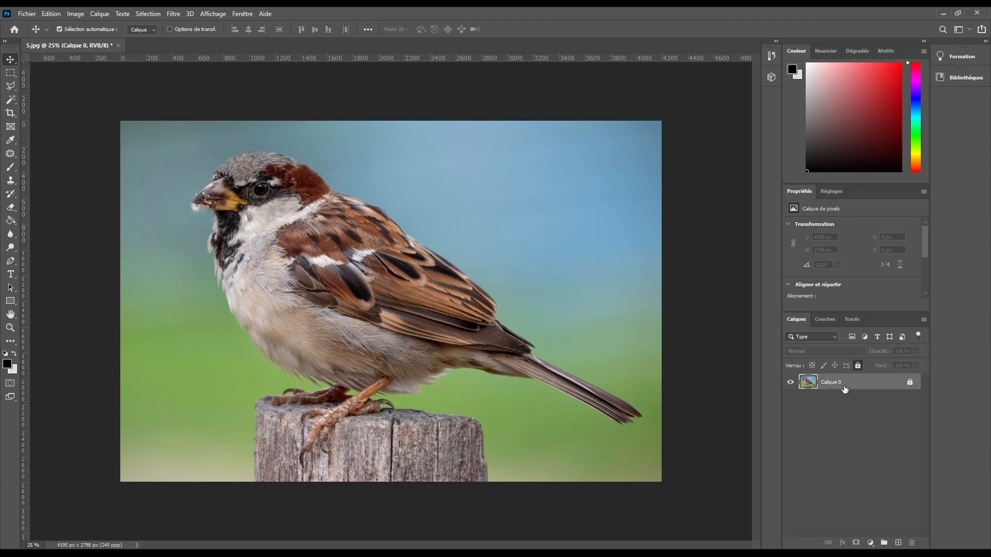
left_click(857, 365)
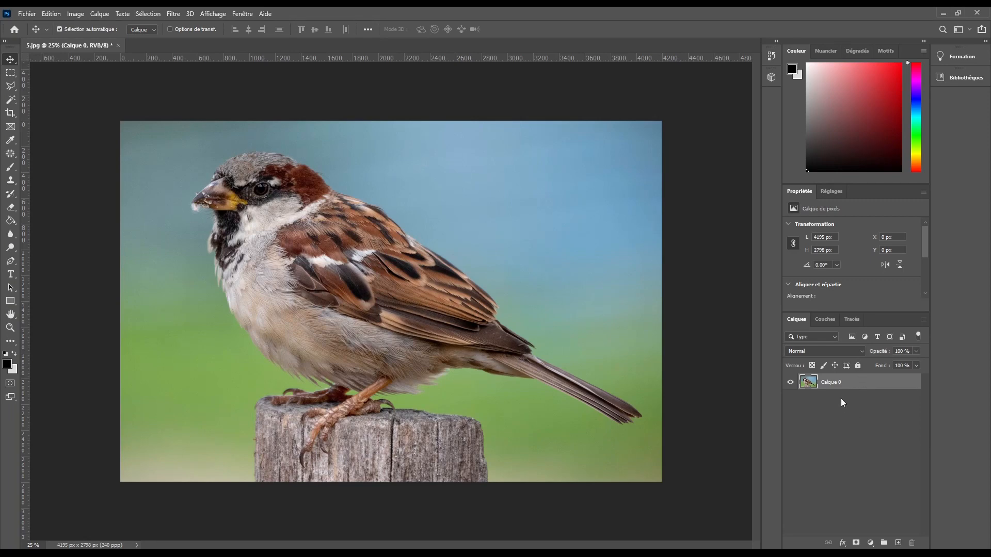
left_click(770, 56)
left_click_drag(681, 119, 698, 191)
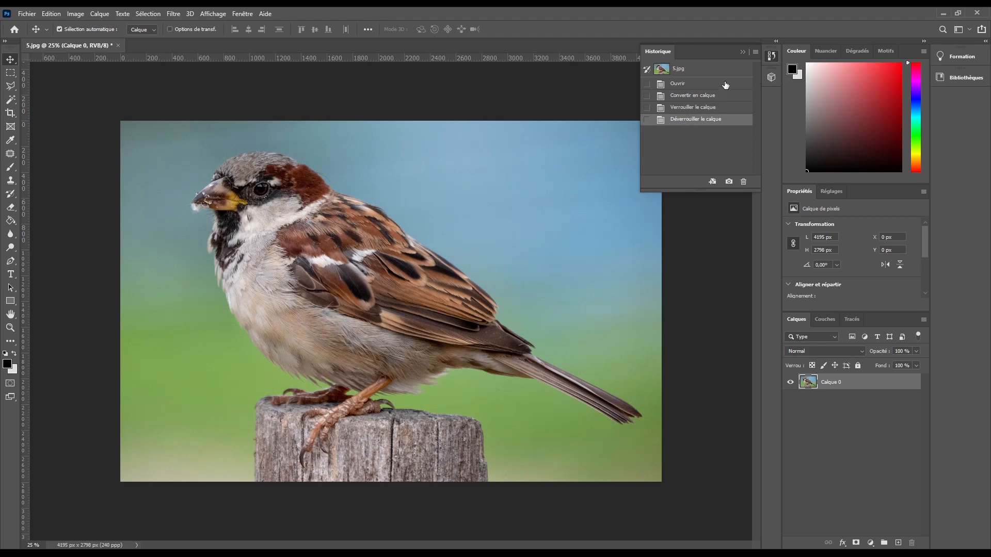
left_click(773, 56)
- Undo the layer's unlocking, locking and conversion from the background, and redo all three changes
key("ctrl")
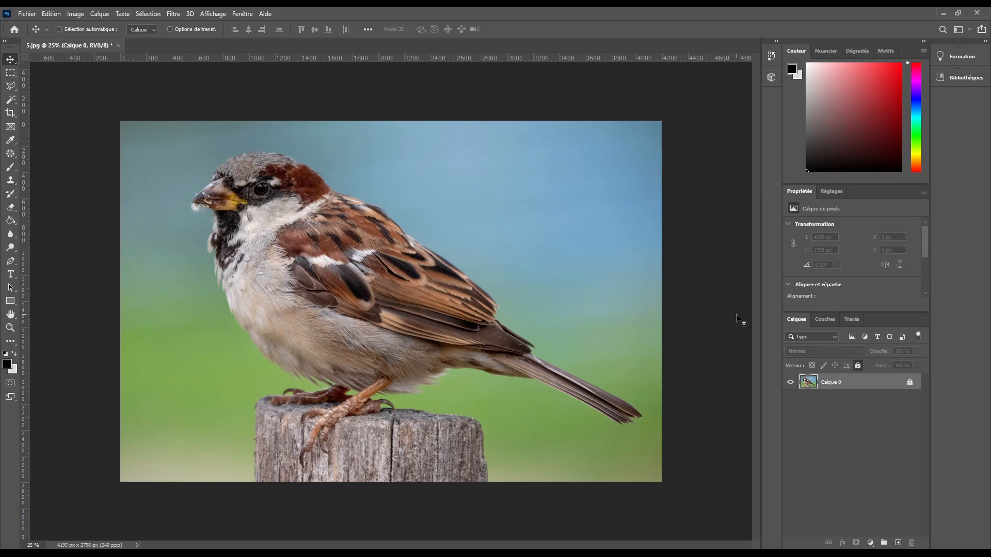
key("ctrl+z")
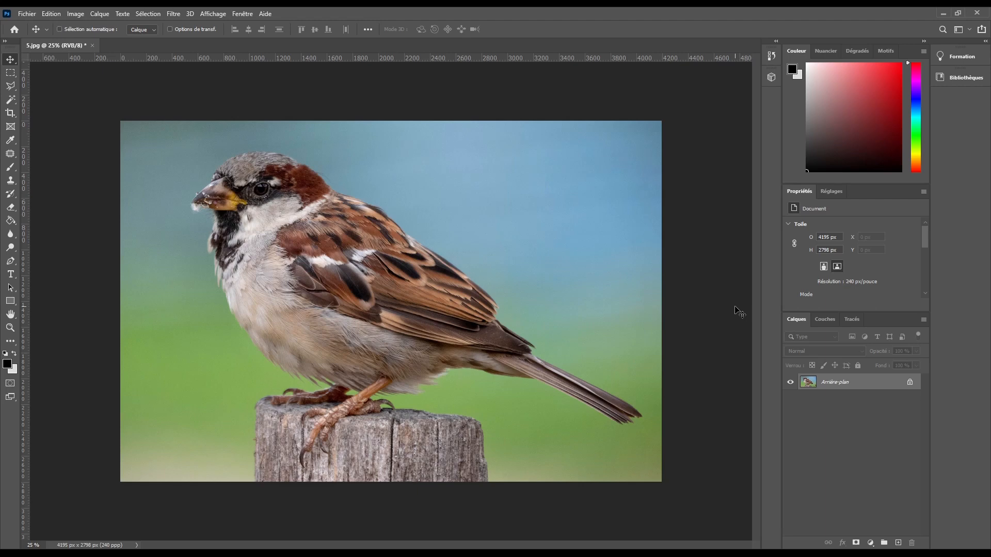
key("ctrl+shift+z")
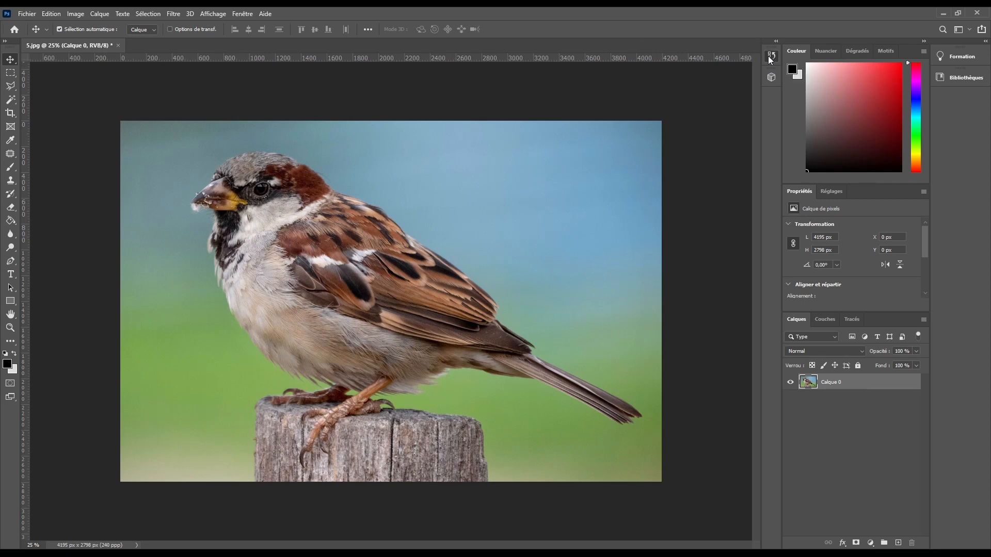
- Step through the history states Convertir en calque, Verrouiller le calque and Ouvrir, ending on Déverrouiller le calque
left_click(770, 56)
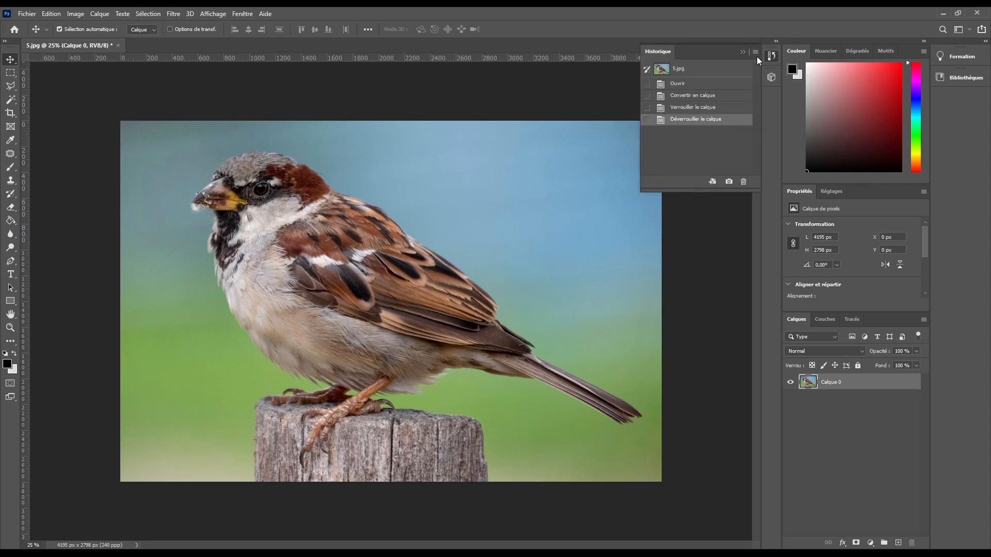
left_click(693, 99)
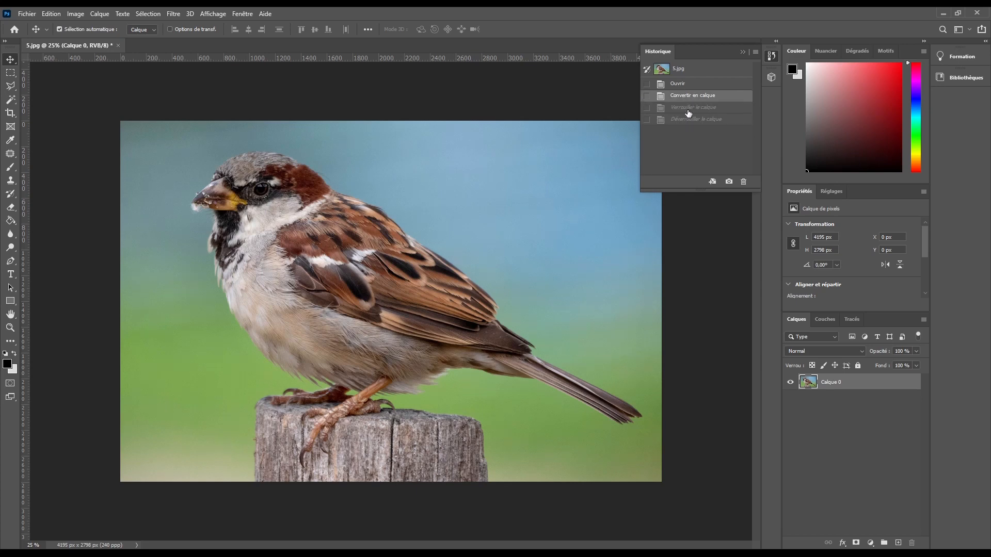
left_click(691, 107)
left_click(692, 119)
left_click(679, 85)
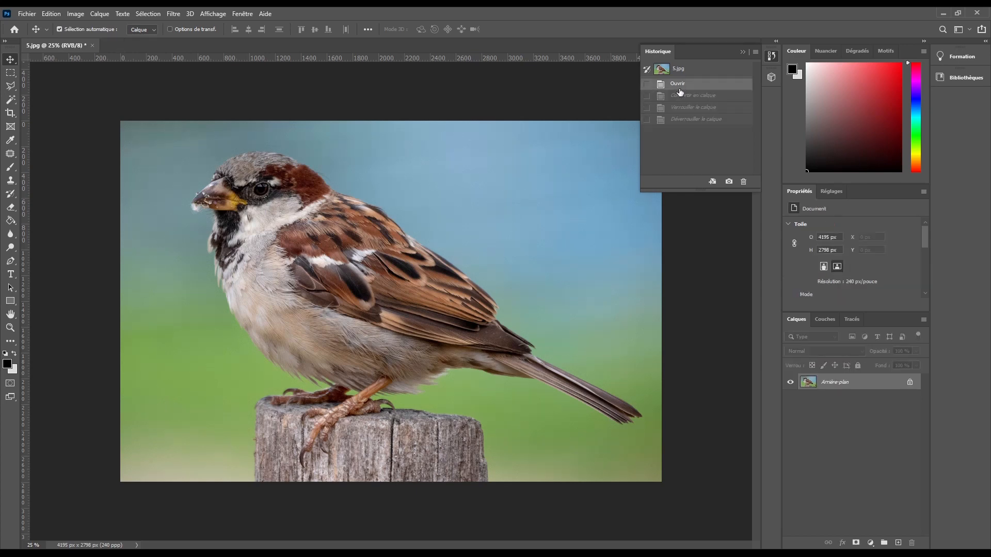
left_click(684, 108)
left_click(687, 120)
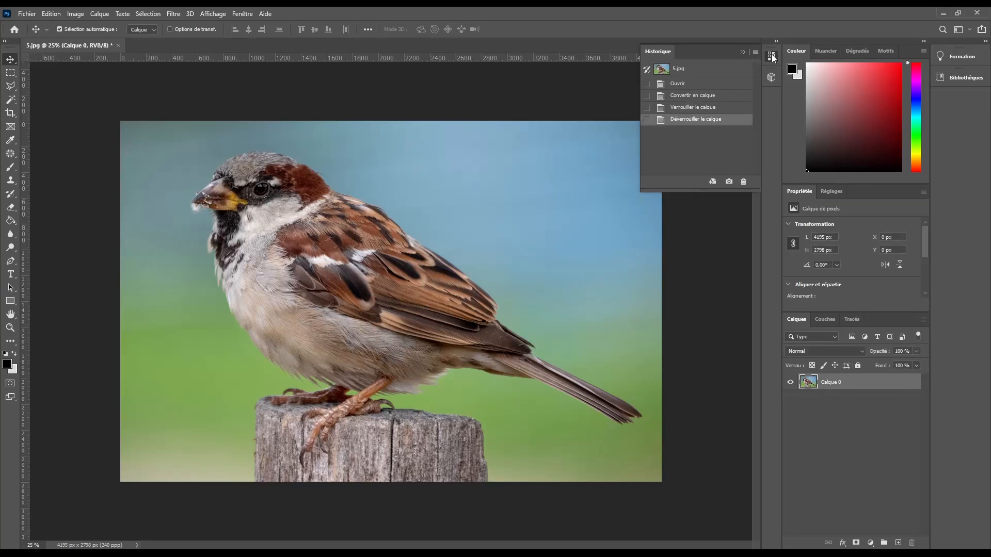
left_click(772, 58)
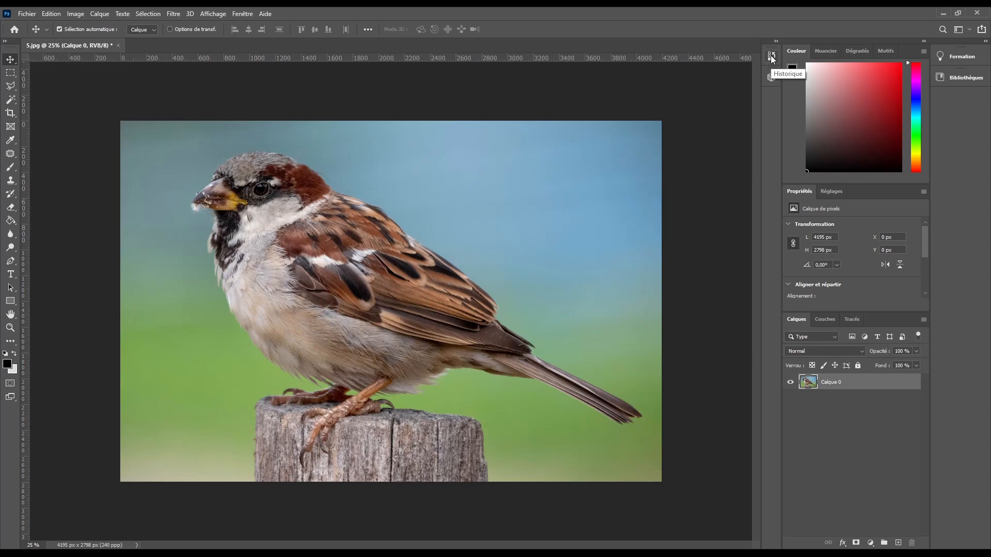
left_click(771, 58)
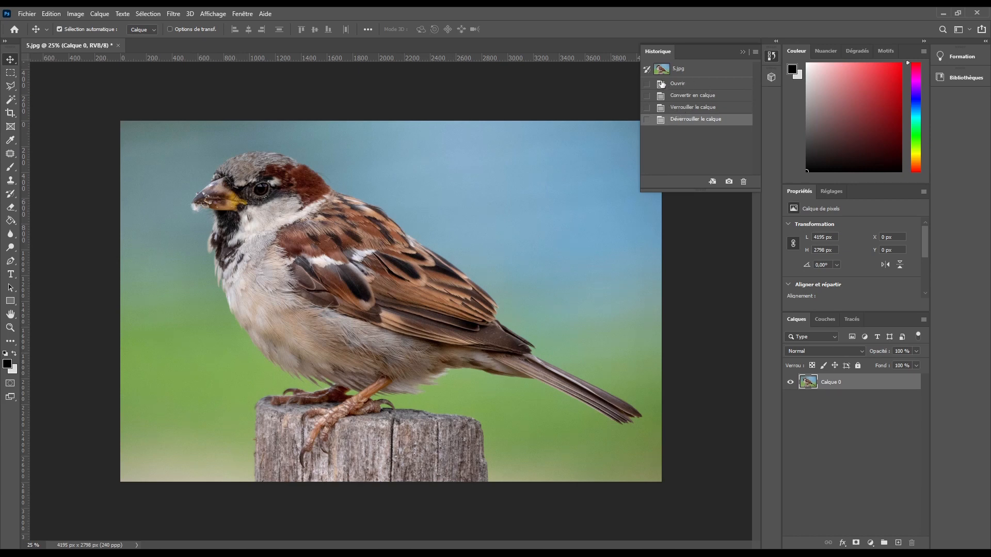
left_click(771, 57)
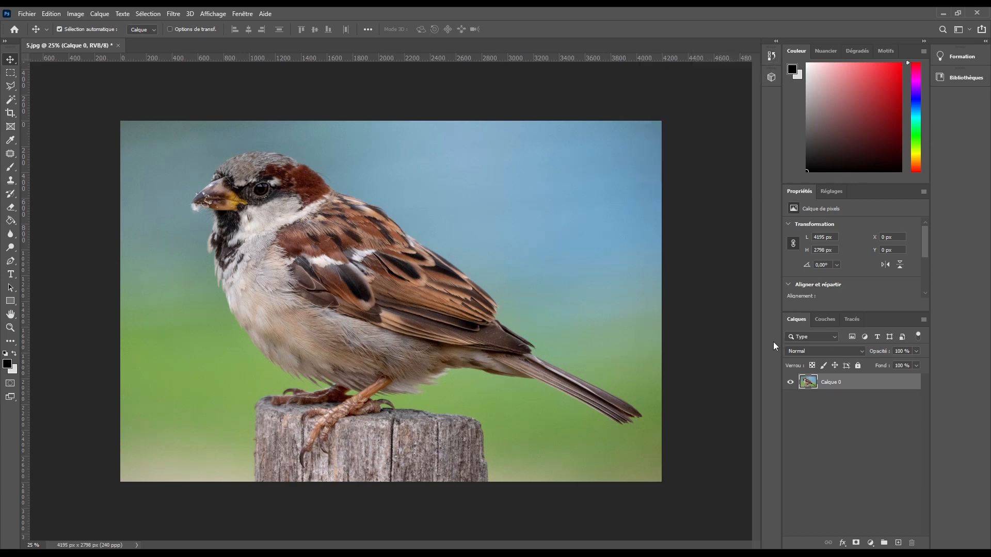
left_click(771, 58)
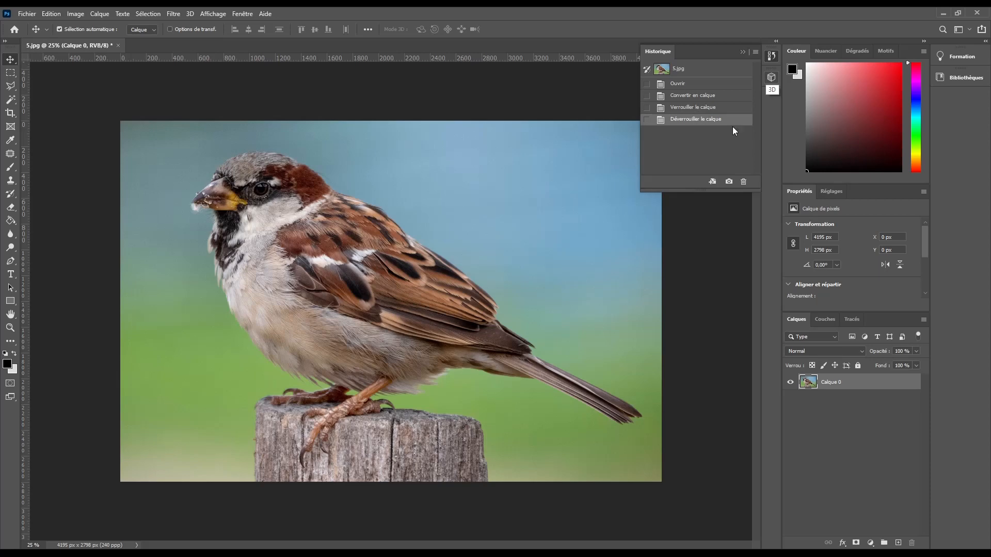
left_click(771, 57)
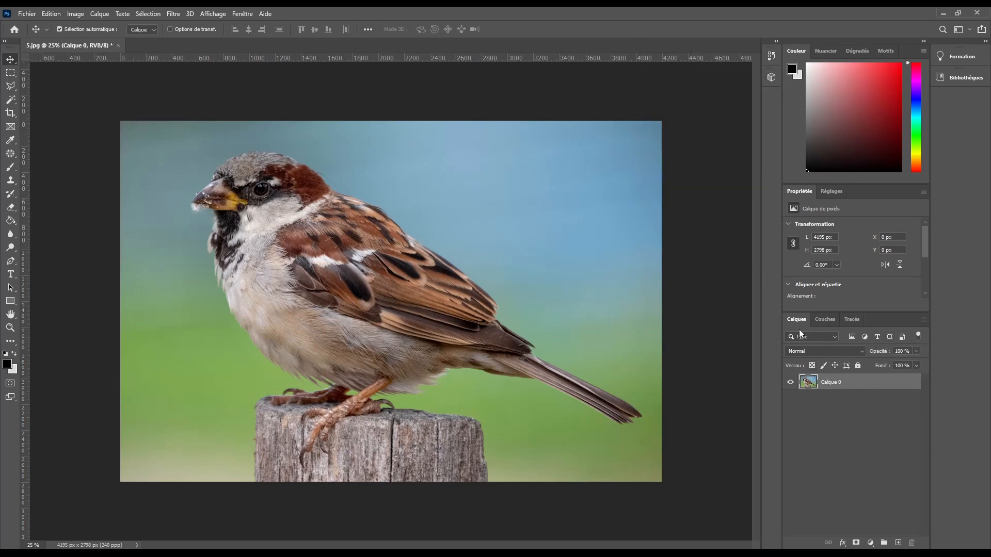
- Hide the Rouge and Vert colour channels of the photo and make them visible again
left_click(814, 319)
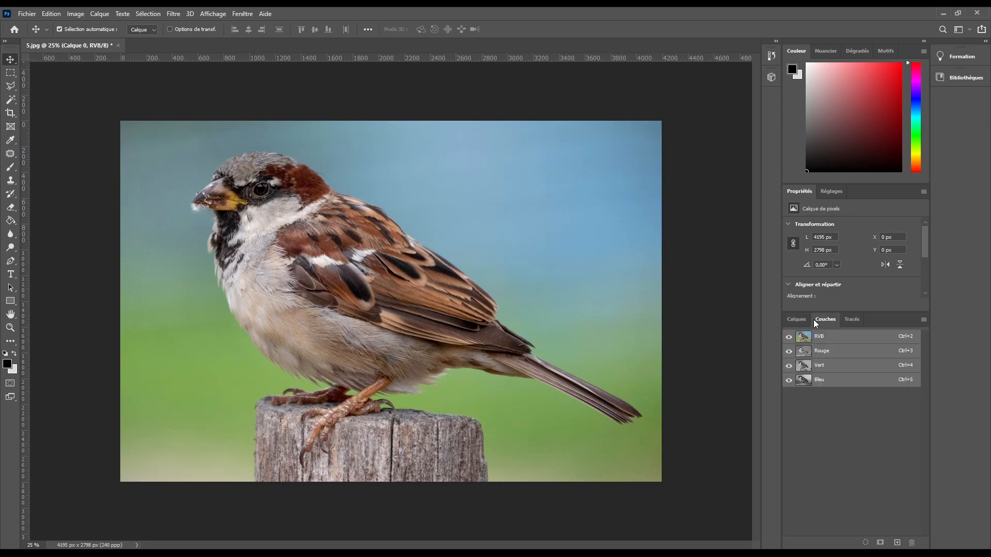
left_click(787, 352)
left_click(788, 365)
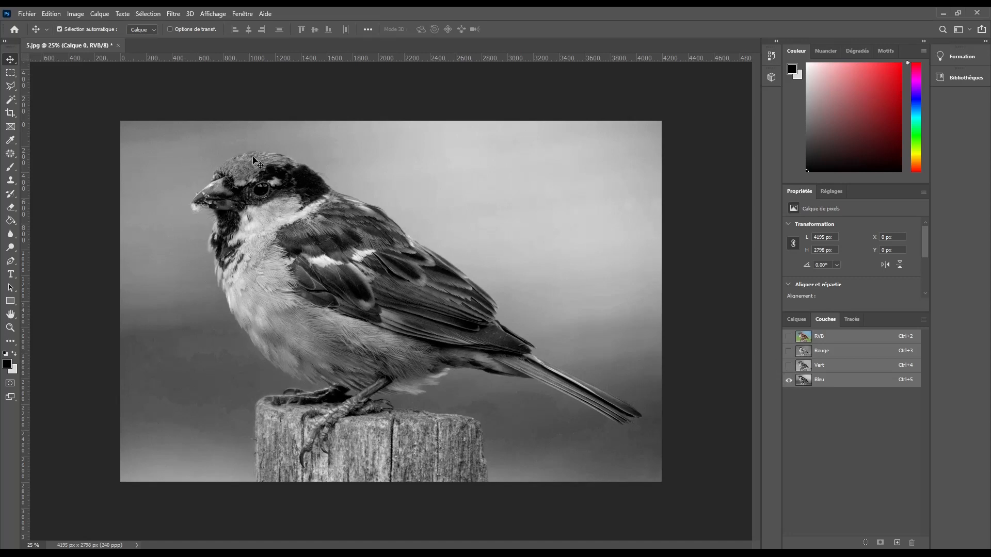
left_click(789, 366)
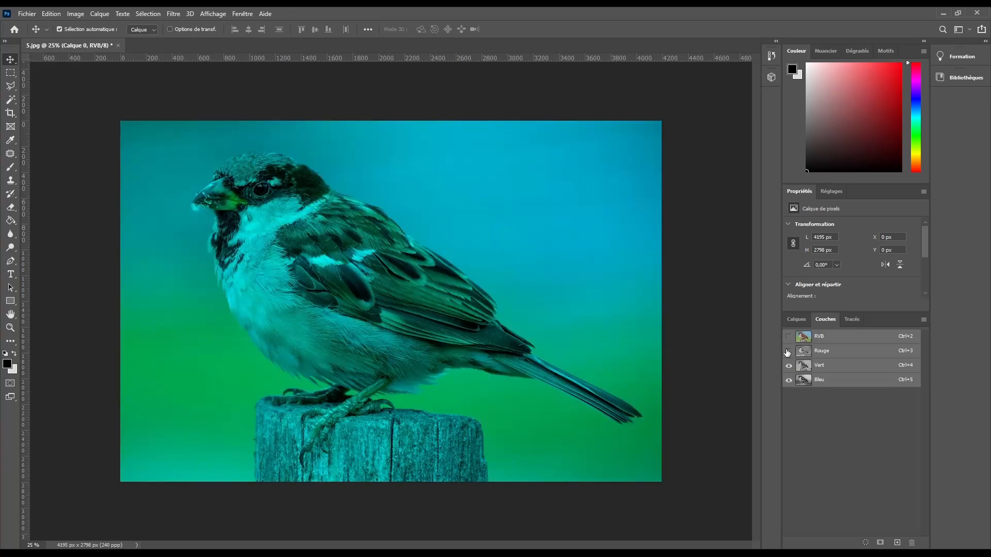
left_click(788, 351)
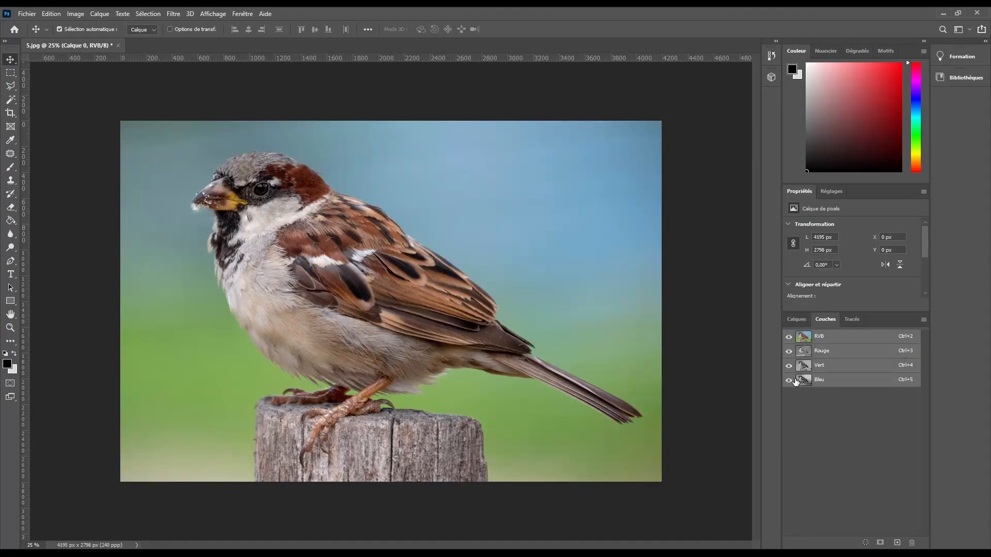
- Show only the Bleu channel and darken it with a Levels adjustment, setting the black input level to 74
left_click(789, 365)
left_click(789, 351)
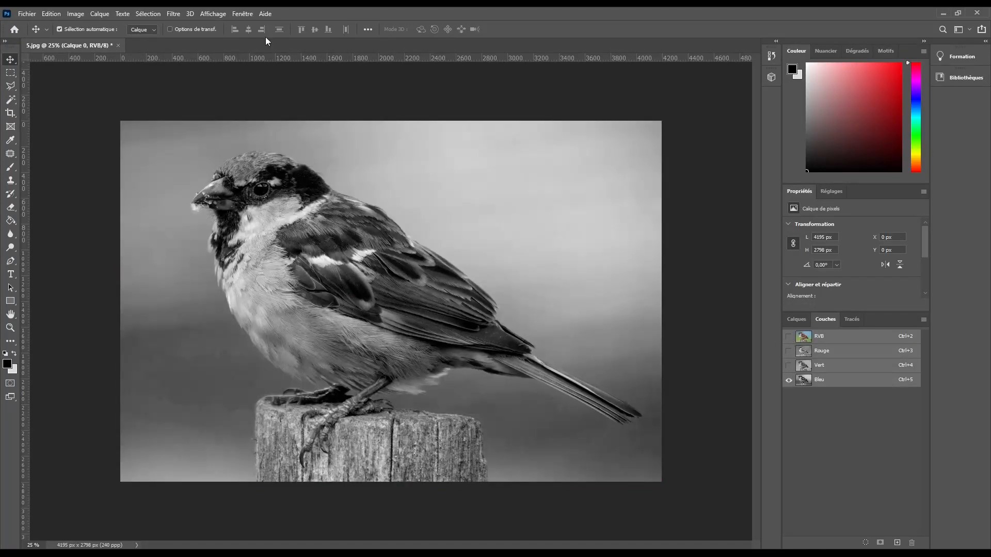
left_click(70, 13)
mouse_move(77, 38)
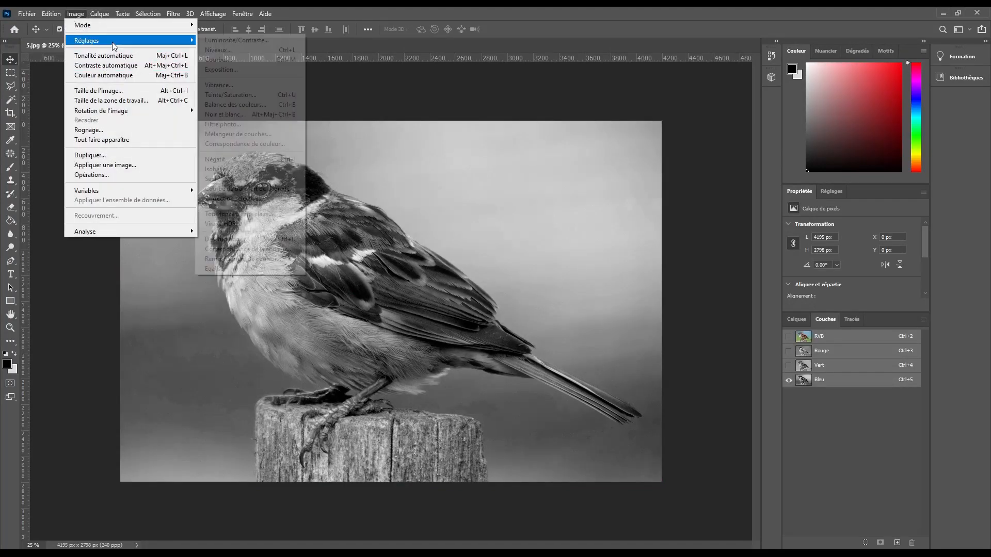
left_click(236, 40)
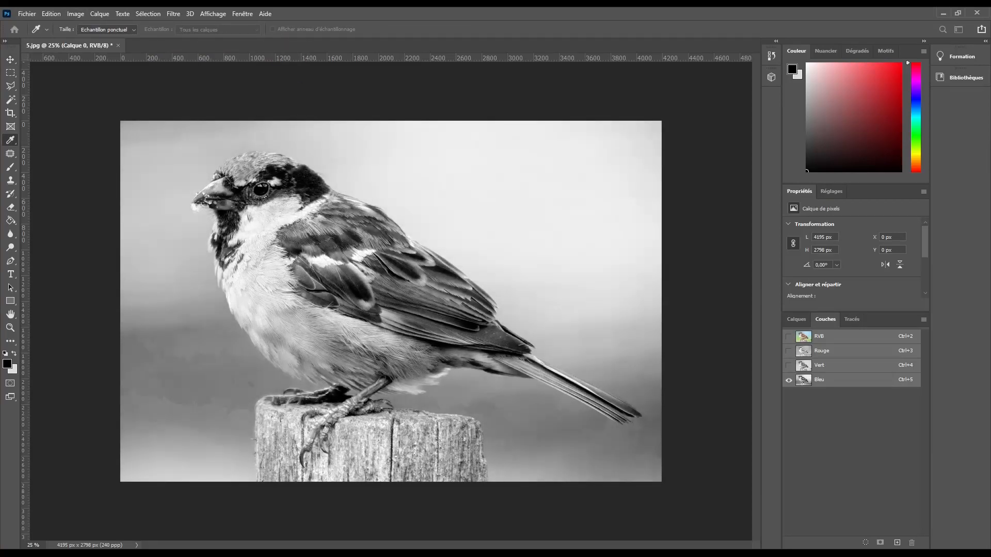
key("ctrl+l")
left_click_drag(378, 230, 416, 233)
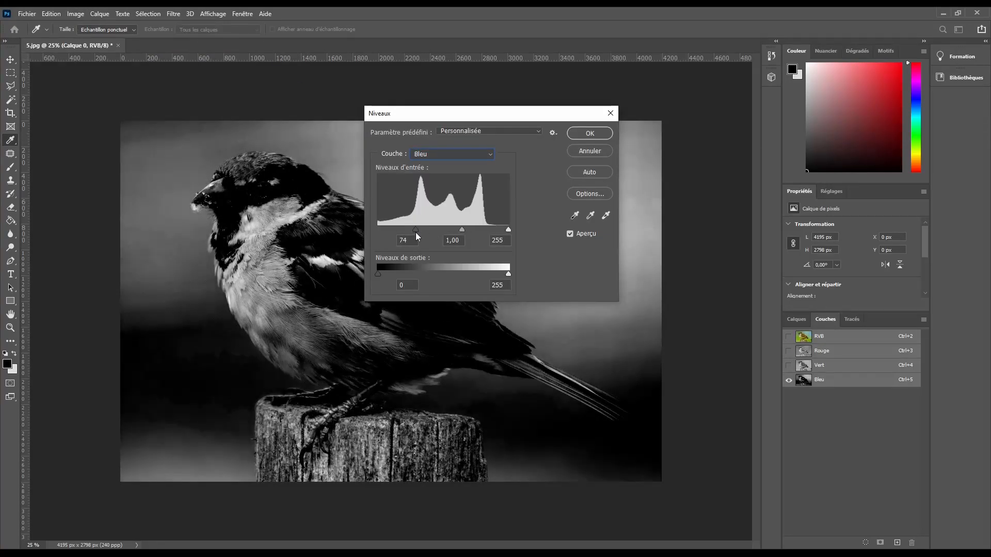
left_click(580, 134)
key("v")
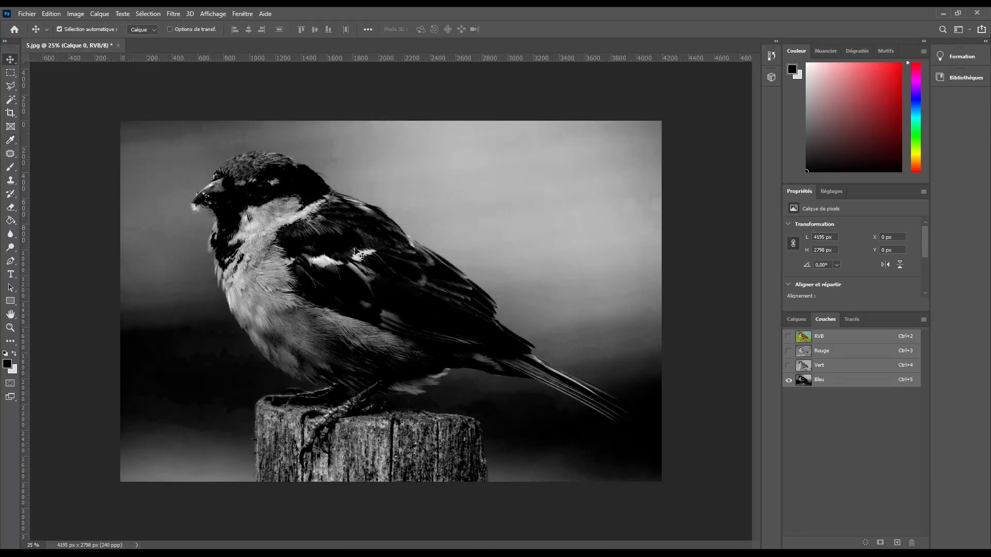
- Show all the colour channels together and undo the Levels adjustment on the Bleu channel
left_click(788, 338)
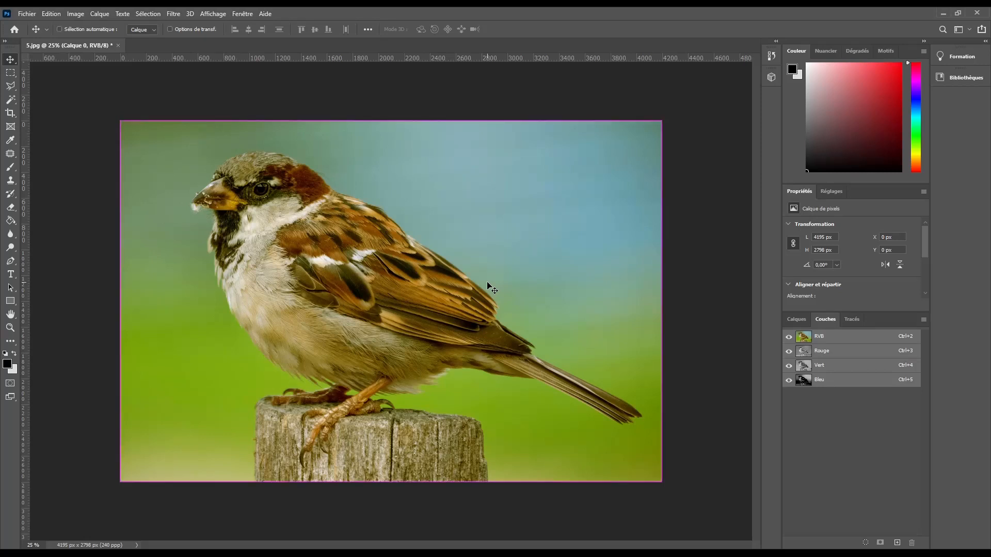
key("ctrl+z")
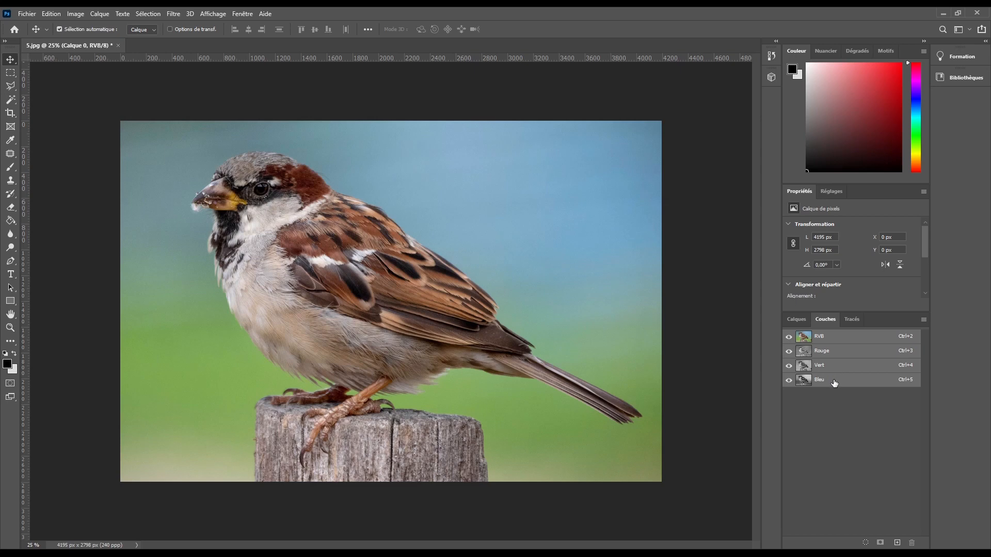
- Look at the photo's Tracés list and return to the layer list
left_click(852, 320)
left_click(797, 320)
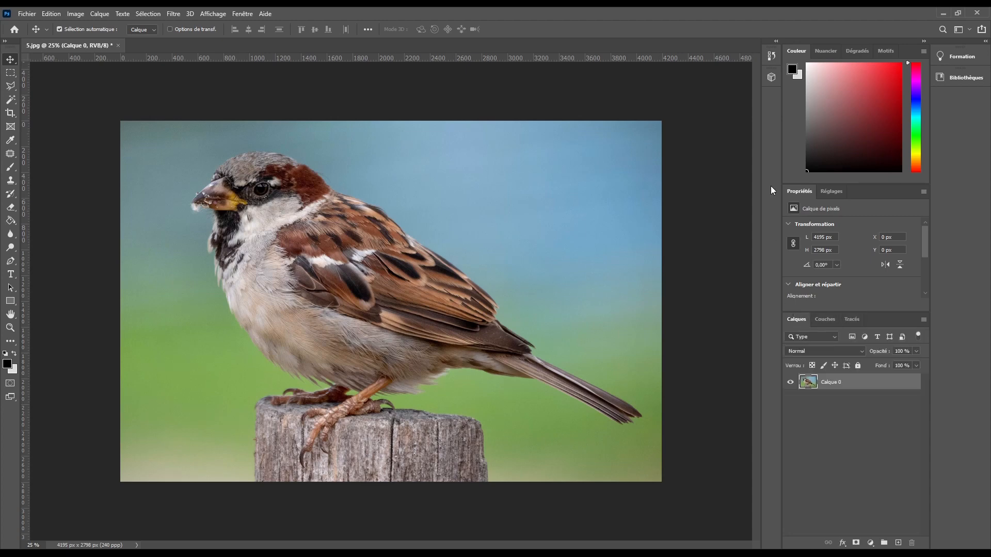
left_click(864, 320)
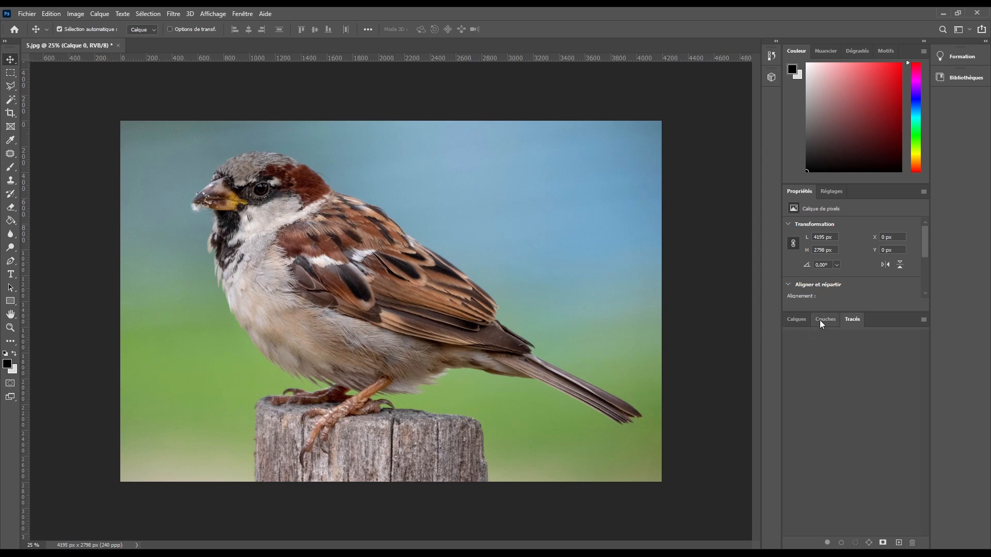
left_click(792, 319)
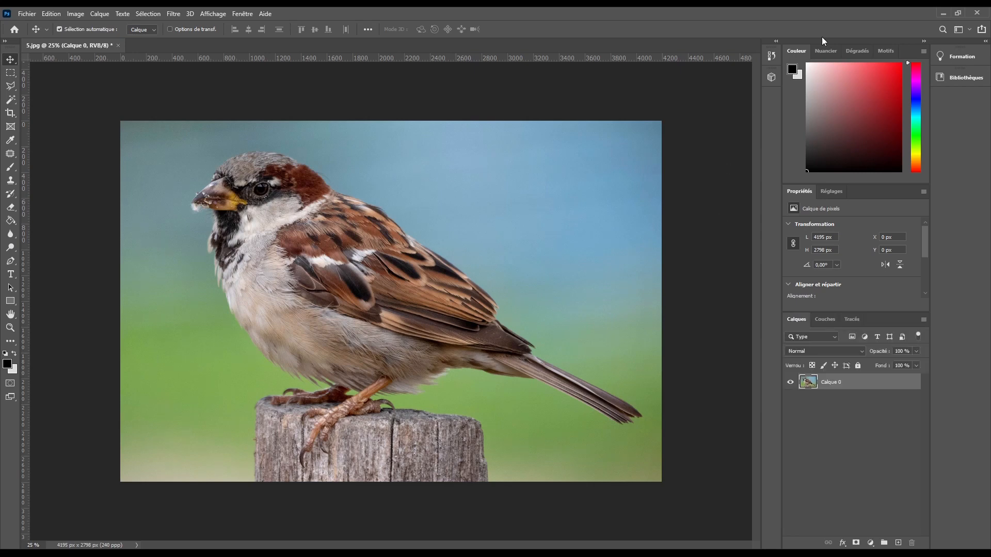
- Set the foreground colour to the saturated blue 0048ff
left_click_drag(853, 91, 900, 64)
mouse_move(883, 80)
left_mouse_down()
mouse_move(829, 146)
mouse_move(912, 51)
left_mouse_up()
left_click(918, 102)
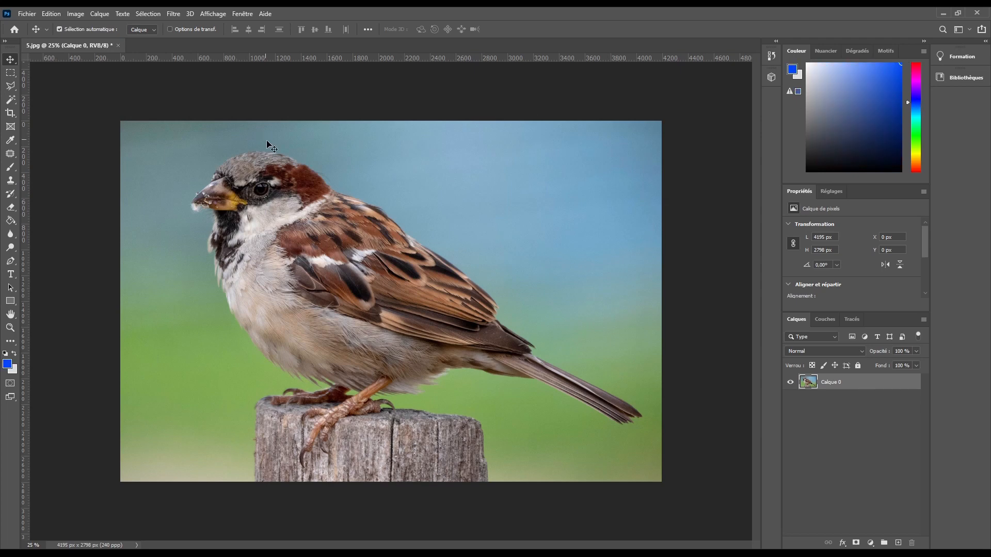
key("i")
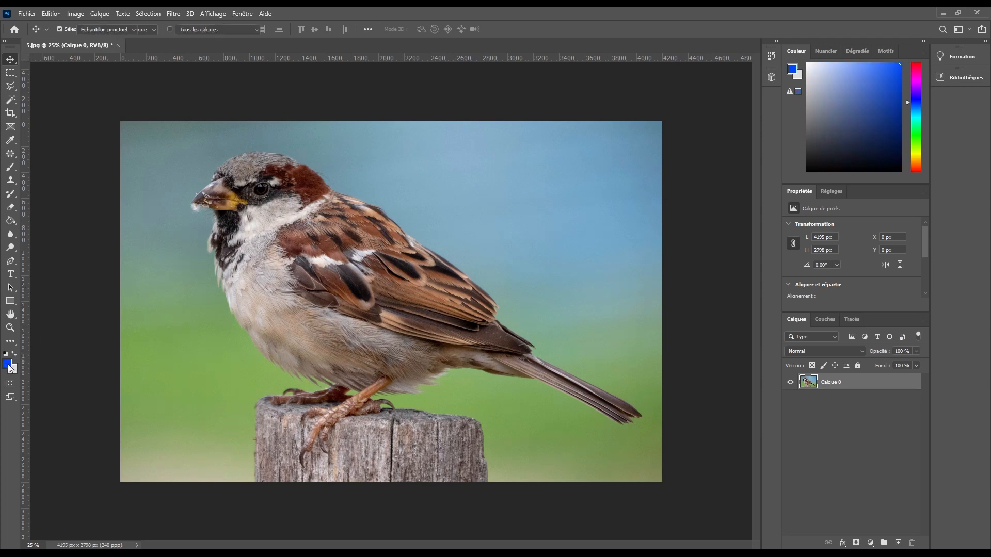
left_click(7, 364)
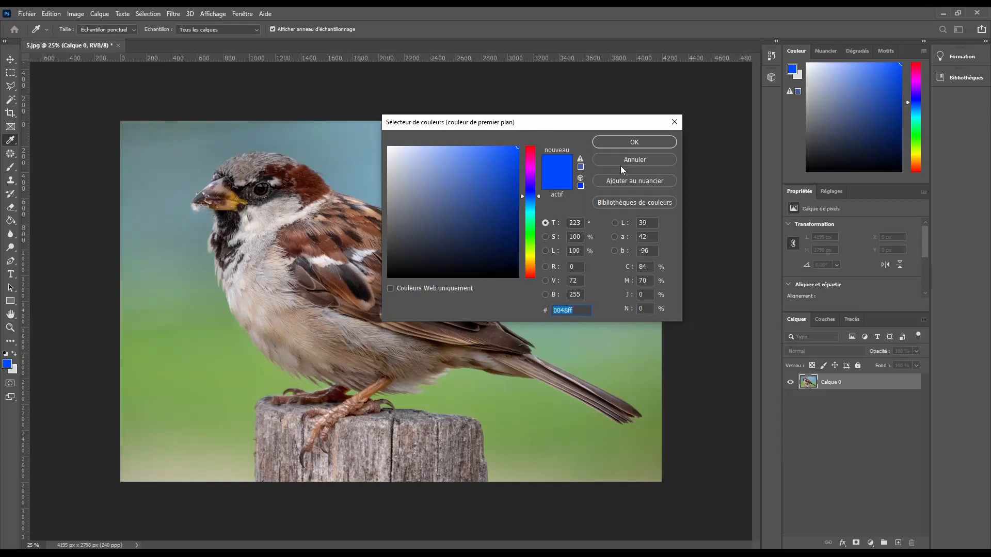
left_click(621, 165)
- Change the foreground colour to a fully saturated bright red with the colour picker
left_click(7, 364)
mouse_move(475, 171)
left_mouse_down()
mouse_move(442, 219)
mouse_move(475, 174)
mouse_move(455, 164)
mouse_move(533, 154)
left_mouse_up()
left_click(477, 206)
mouse_move(477, 206)
left_mouse_down()
mouse_move(522, 88)
mouse_move(515, 94)
left_mouse_up()
left_click_drag(524, 173, 528, 147)
left_click(605, 145)
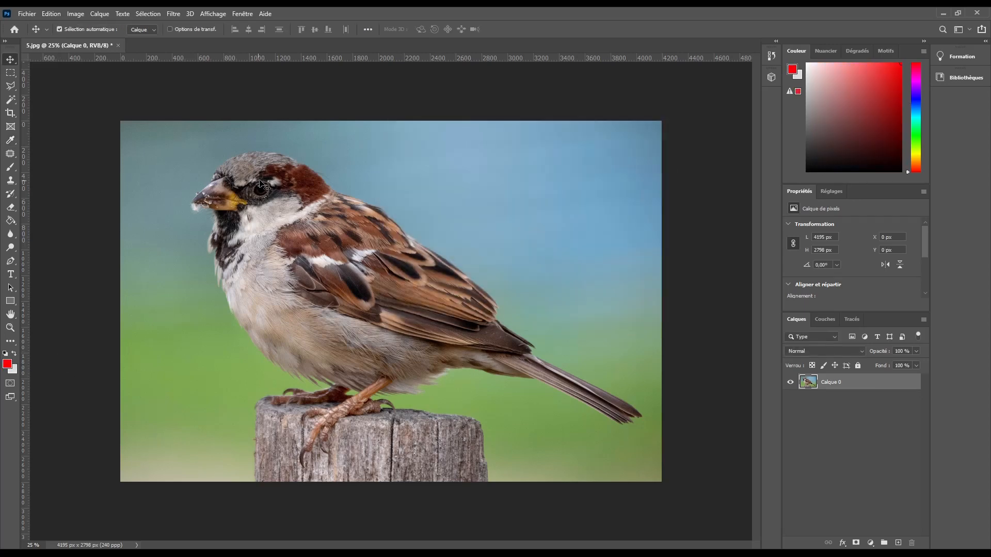
- Swap the foreground and background colours back and forth, and reset them to the default black and white
left_click(15, 357)
left_click(15, 356)
left_click(14, 356)
left_click(15, 356)
left_click(5, 354)
- Move the bird layer about 220 px left and 144 px up, and bring it back to its original position
left_click_drag(214, 247, 184, 229)
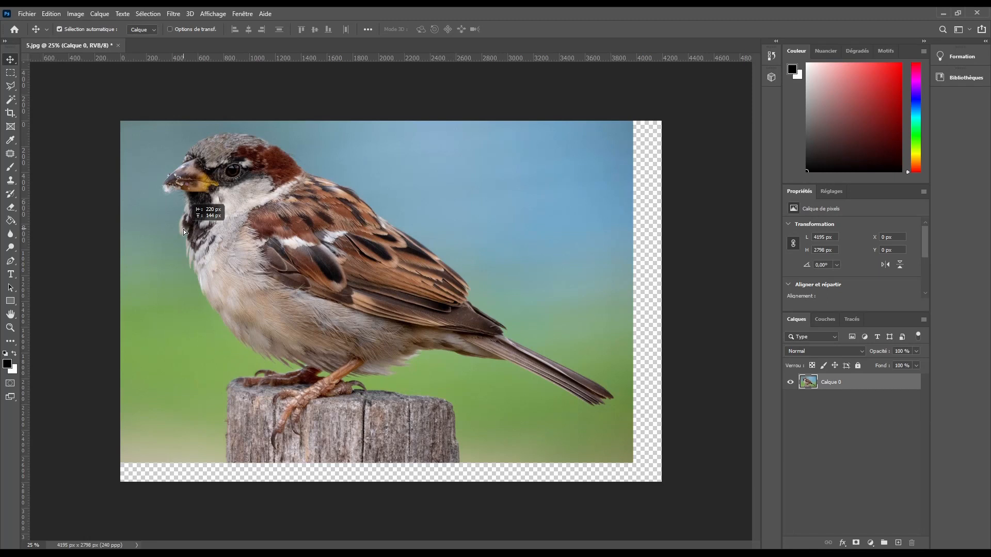
left_click_drag(184, 229, 211, 249)
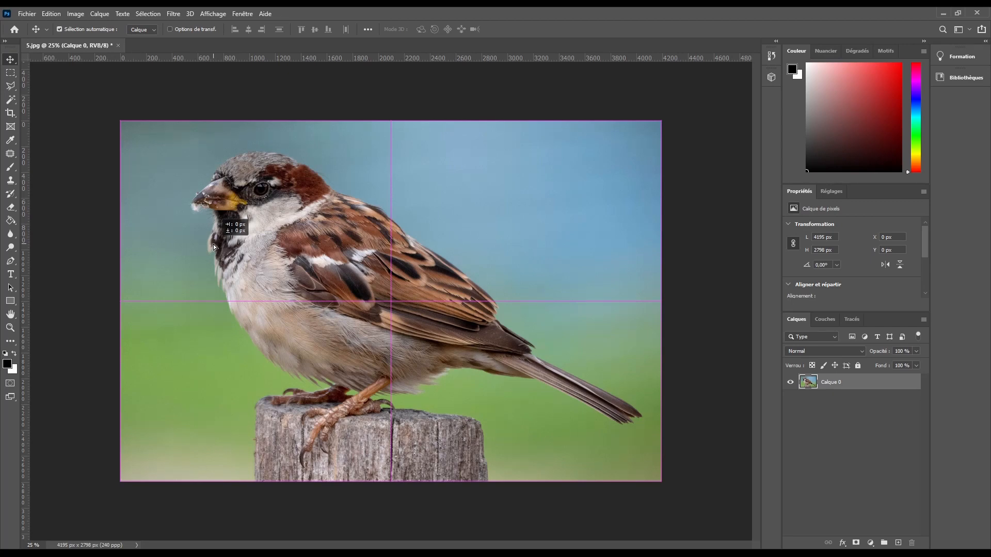
- Draw a rectangular selection about 3069 × 1624 px over the bird's head and upper body with the Rectangular Marquee tool
mouse_move(214, 245)
left_mouse_down()
mouse_move(246, 246)
mouse_move(213, 256)
mouse_move(217, 243)
left_mouse_up()
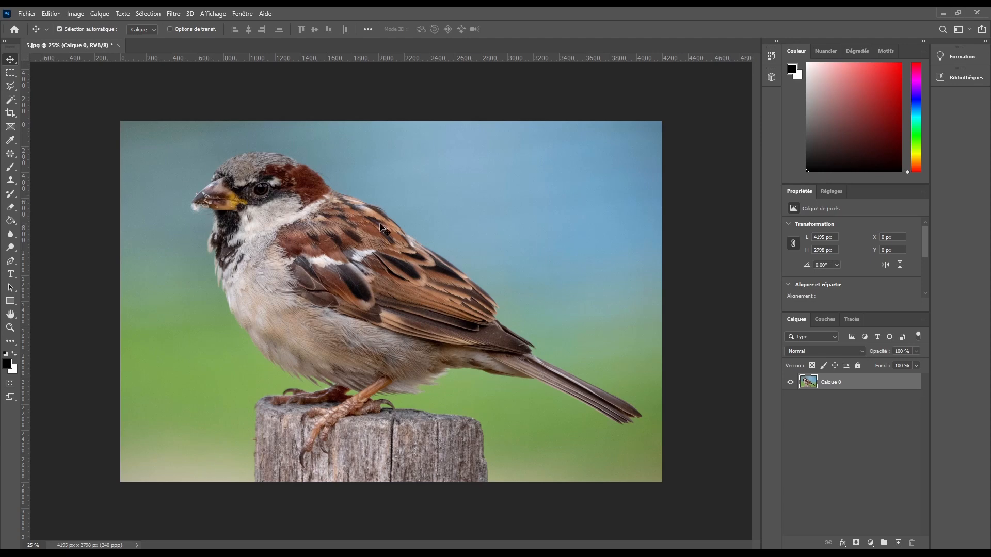
left_click(9, 74)
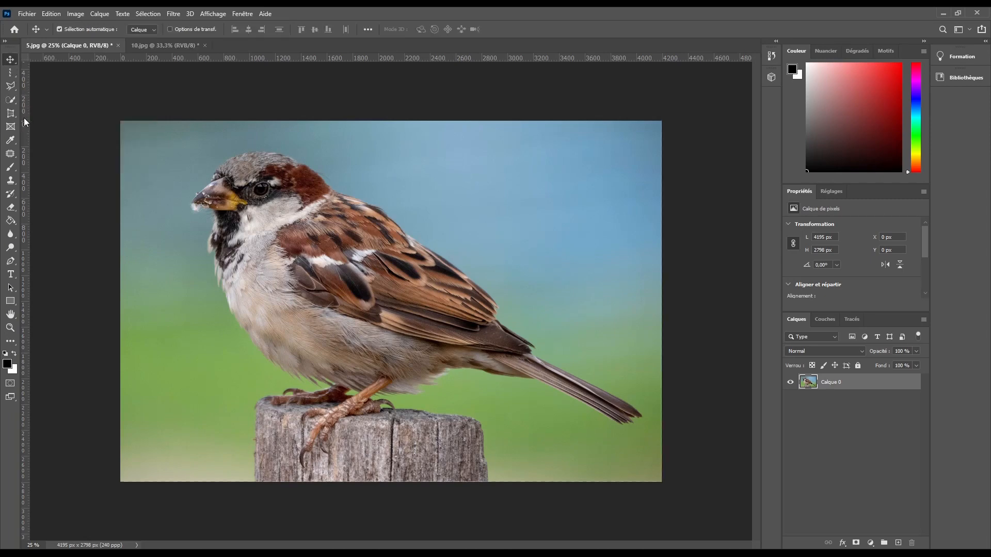
left_click(8, 75)
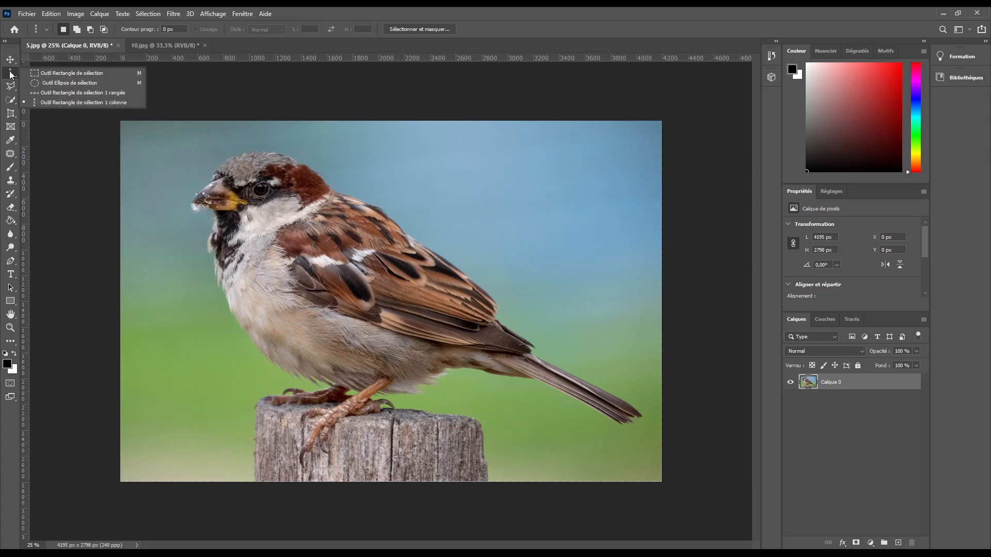
left_click(46, 74)
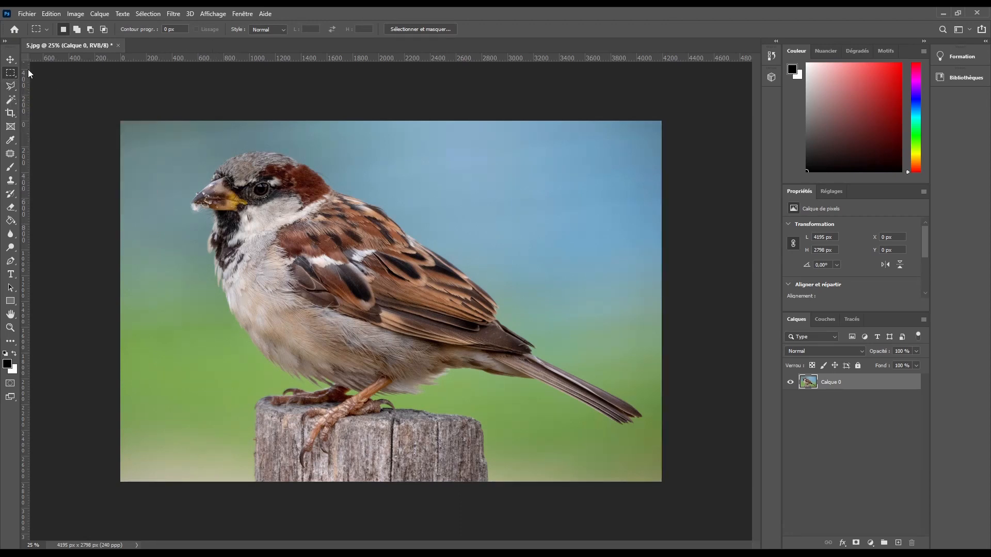
left_click_drag(136, 132, 532, 342)
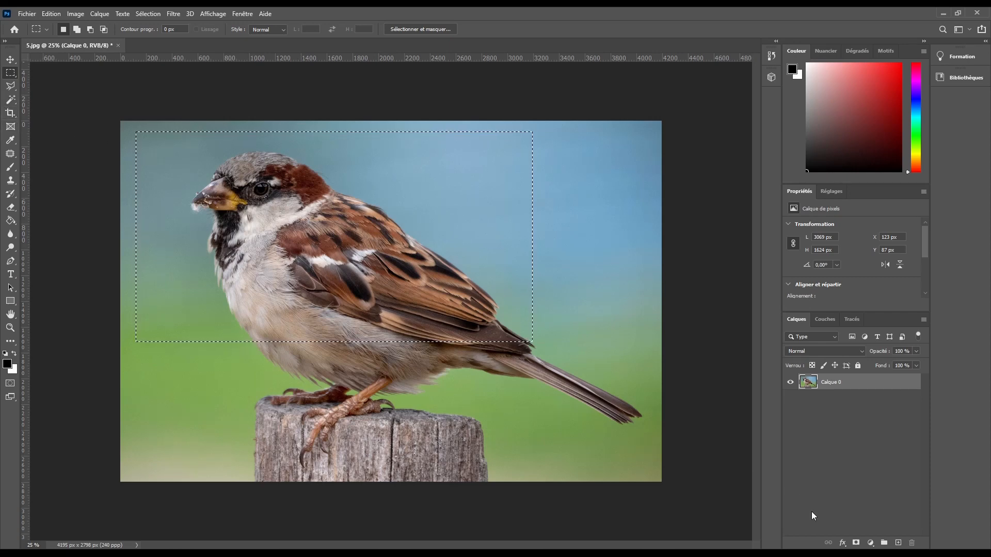
- Add a new layer, fill the rectangular selection on it with the black foreground colour, and clear that fill
left_click(898, 542)
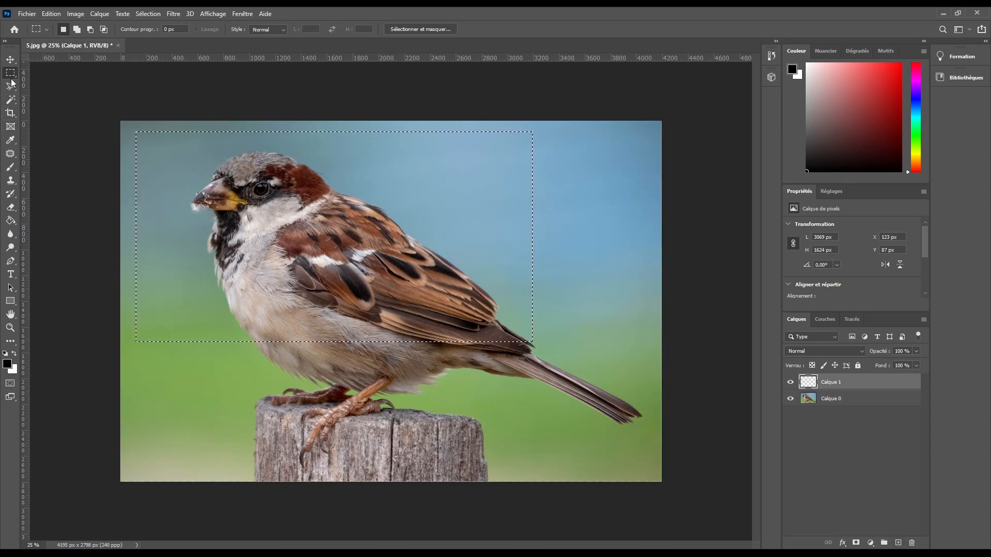
left_click(10, 220)
left_click(164, 196)
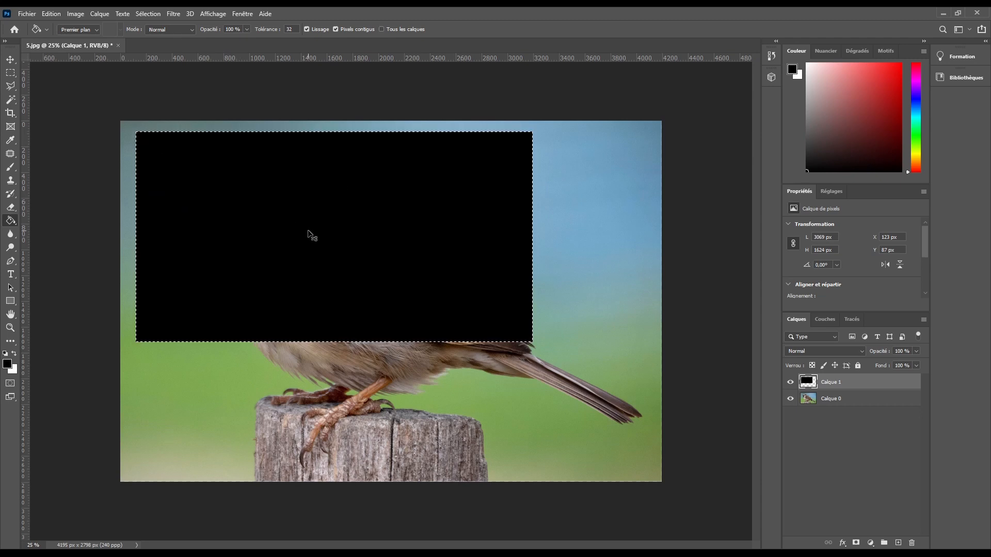
key("Delete")
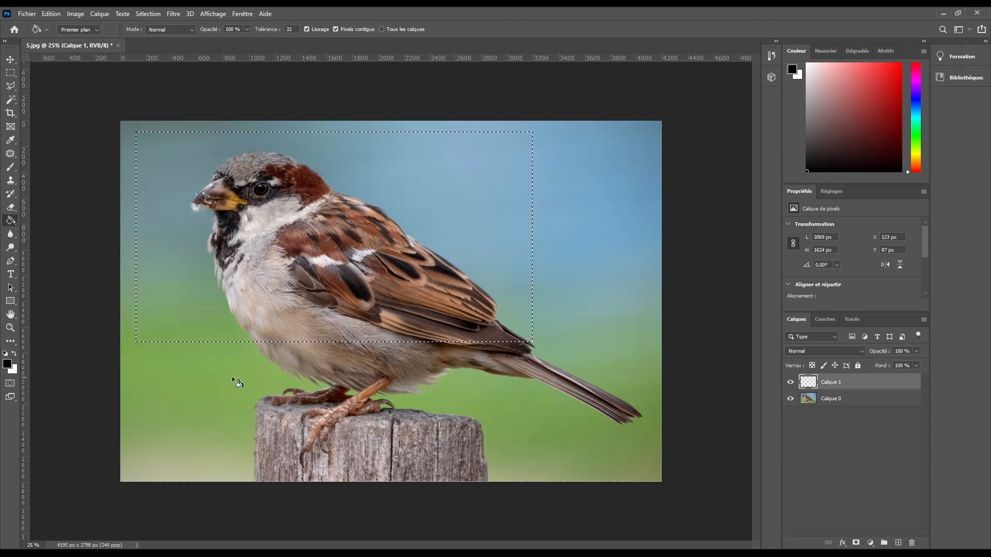
- Practise drawing several rectangular marquee selections of different sizes over the bird, and deselect the last one
left_click(10, 73)
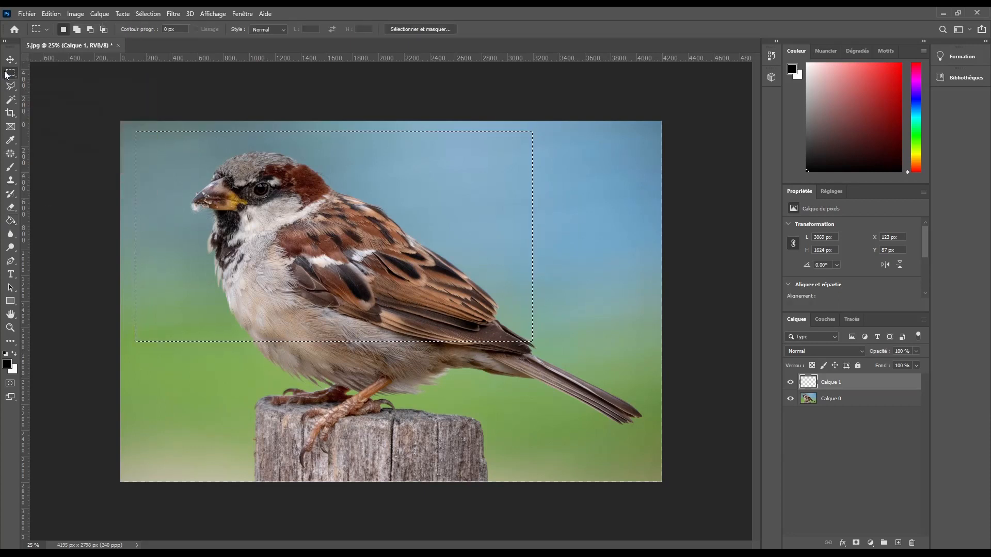
left_click(209, 184)
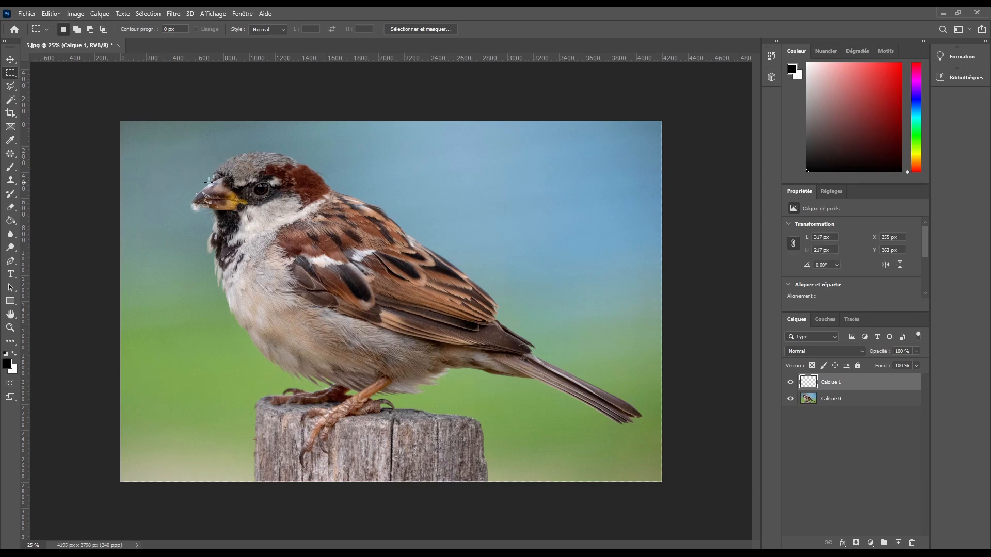
mouse_move(264, 175)
left_mouse_down()
mouse_move(315, 236)
mouse_move(456, 264)
left_mouse_up()
left_click_drag(171, 223, 284, 280)
left_click(379, 278)
left_click_drag(234, 154, 422, 277)
left_click(206, 195)
left_click_drag(260, 188, 519, 325)
key("ctrl+d")
- Draw an elliptical selection over the bird, try constraining it to a perfect circle, and deselect it
right_click(10, 76)
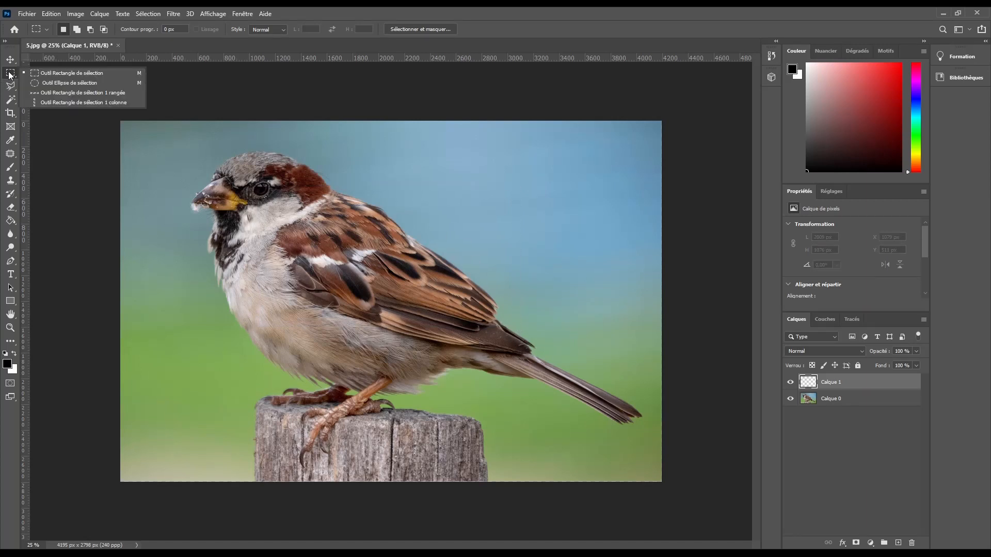
left_click(49, 86)
left_click_drag(242, 182, 563, 336)
key("shift")
key("shift")
left_click(432, 231)
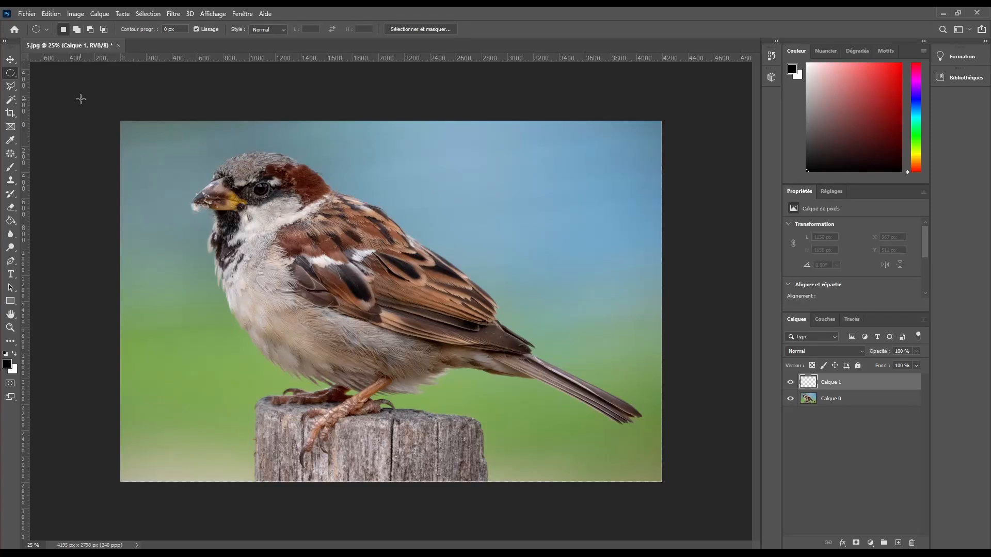
- Select a single horizontal row of pixels across the bird's body at about Y 1043 px with the Single Row Marquee
right_click(10, 73)
left_click(60, 93)
left_click_drag(240, 221, 452, 255)
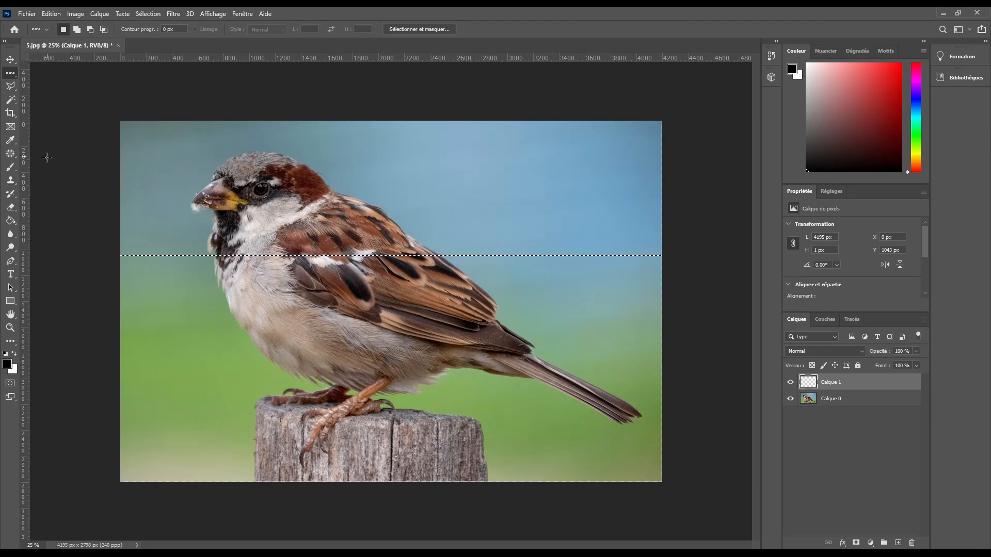
- Select a single vertical column of pixels through the bird's beak at about X 775 px with the Single Column Marquee
right_click(10, 73)
left_click(59, 102)
left_click_drag(258, 220, 277, 255)
left_click_drag(227, 221, 220, 266)
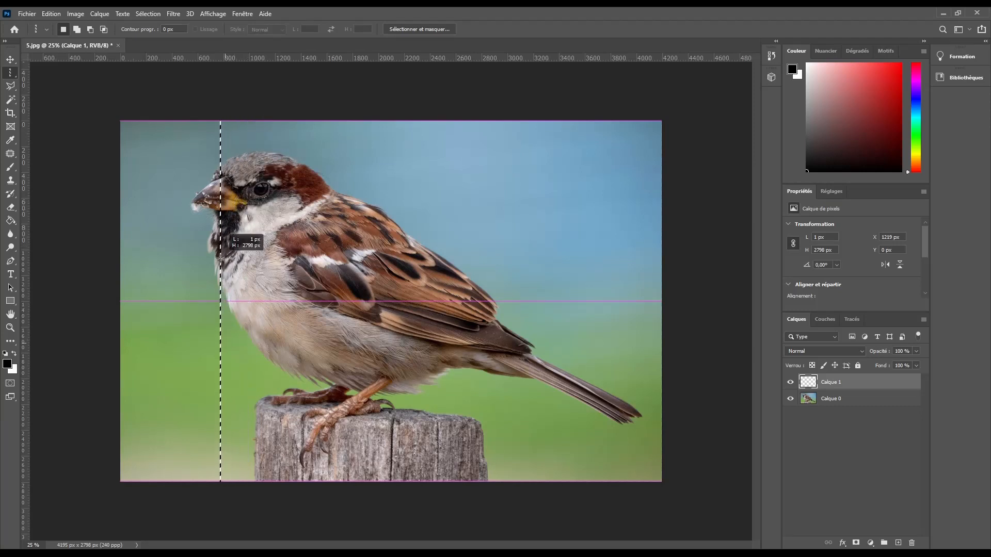
- Draw a closed freehand Lasso selection about 2124 × 1351 px around the bird's back and wing
left_click(11, 86)
left_click(27, 85)
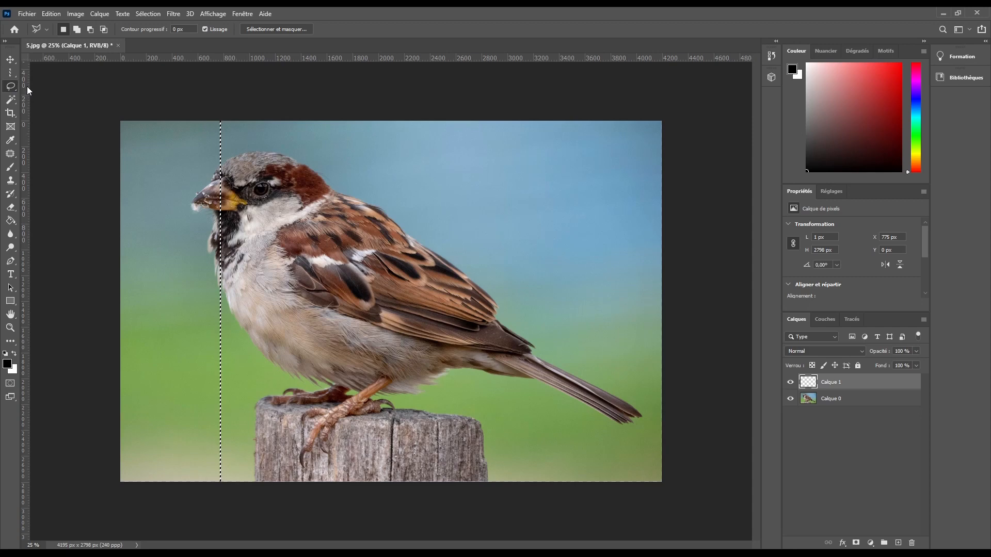
left_click(156, 162)
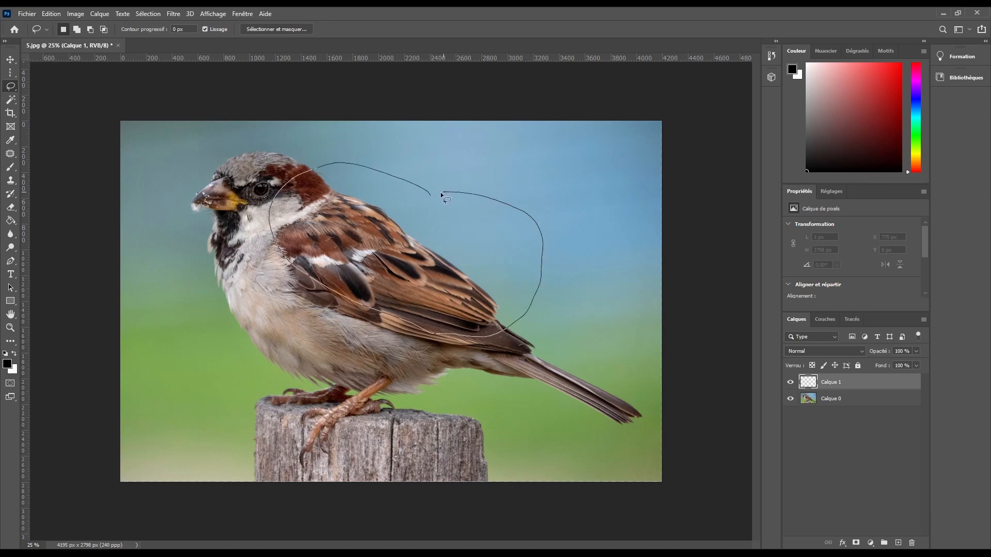
left_click_drag(431, 197, 432, 198)
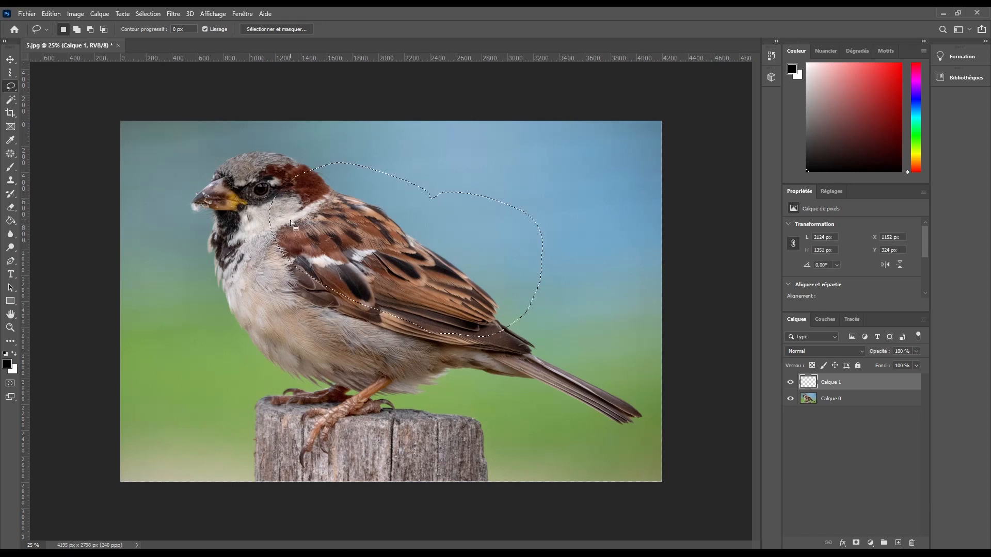
- Try further freehand Lasso selections over the wing and sky, including one about 996 × 955 px, and deselect
mouse_move(545, 193)
left_mouse_down()
mouse_move(505, 204)
mouse_move(549, 266)
mouse_move(427, 238)
left_mouse_up()
mouse_move(360, 199)
left_mouse_down()
mouse_move(460, 324)
mouse_move(568, 368)
left_mouse_up()
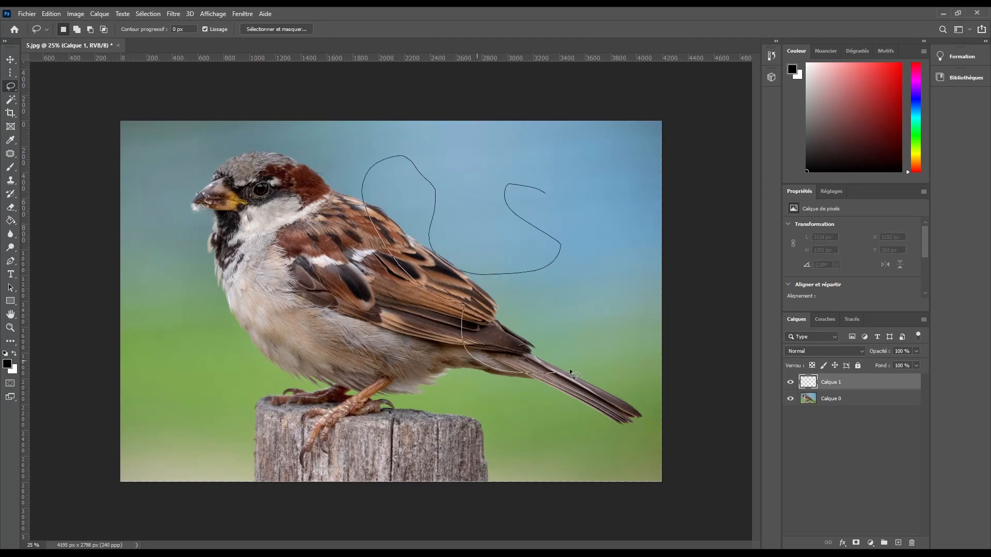
mouse_move(551, 197)
left_mouse_down()
mouse_move(413, 181)
mouse_move(490, 261)
mouse_move(538, 284)
left_mouse_up()
left_click(367, 265)
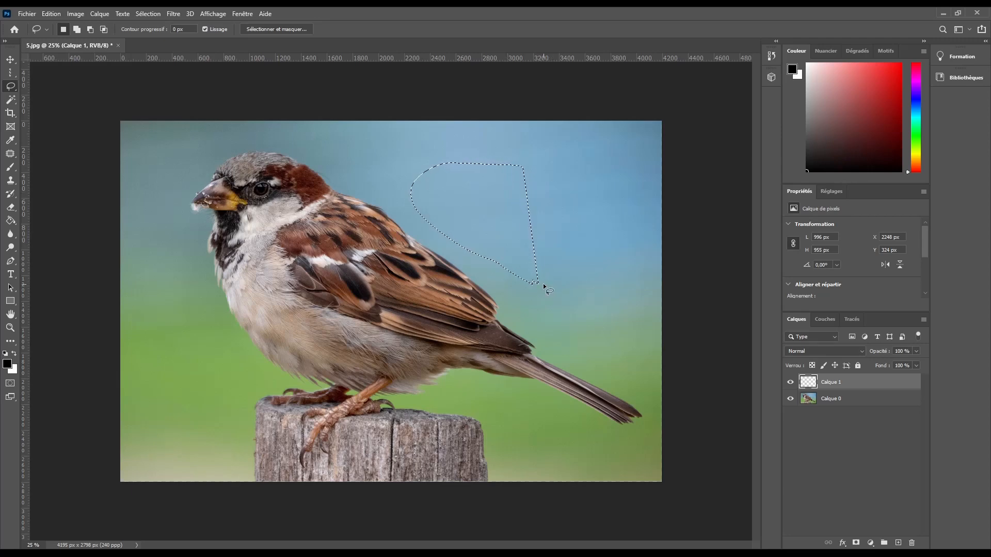
key("ctrl+d")
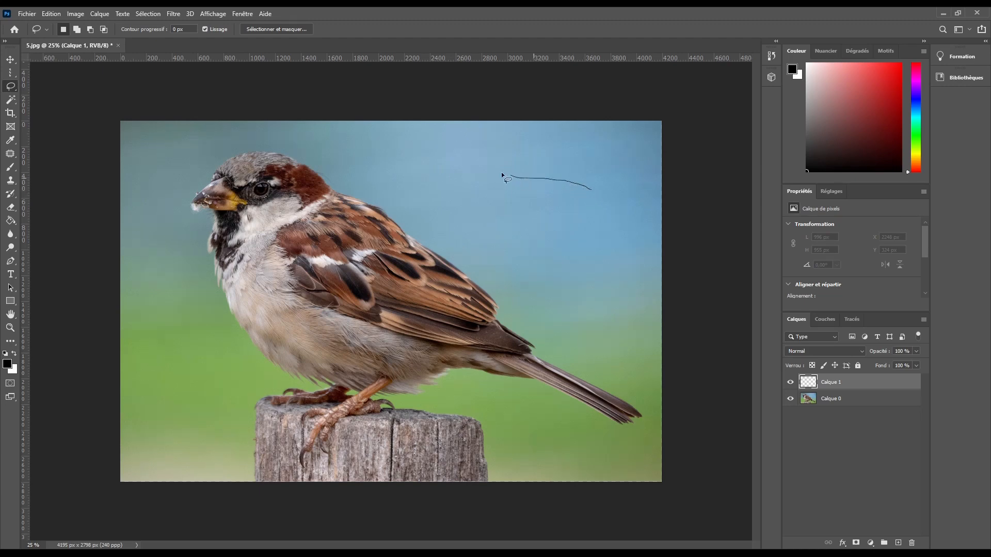
- Draw a jagged freehand Lasso selection about 1953 × 1271 px in the sky behind the bird, and deselect it
left_click_drag(407, 163, 433, 200)
left_click_drag(572, 293, 592, 304)
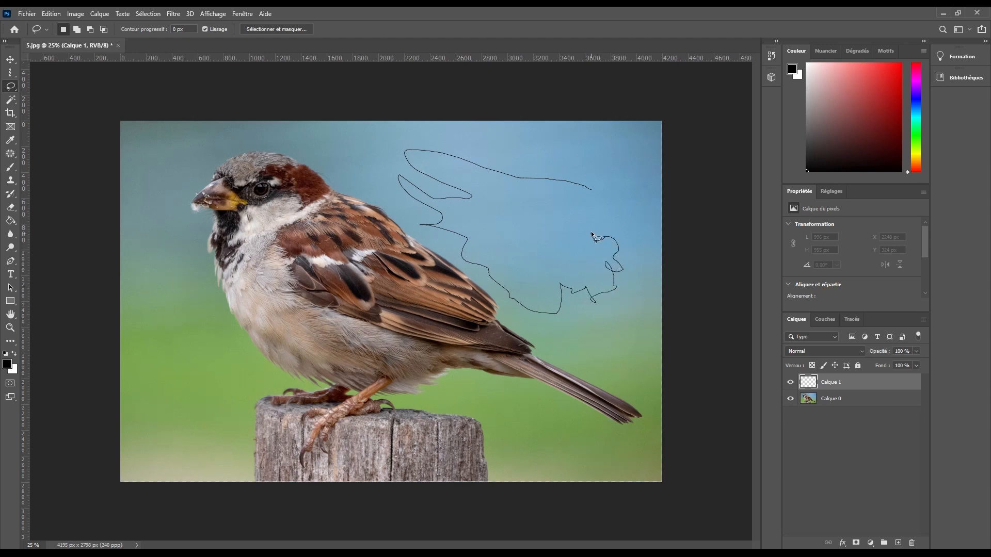
left_click_drag(591, 234, 610, 225)
left_click_drag(611, 226, 609, 224)
left_click_drag(649, 206, 649, 207)
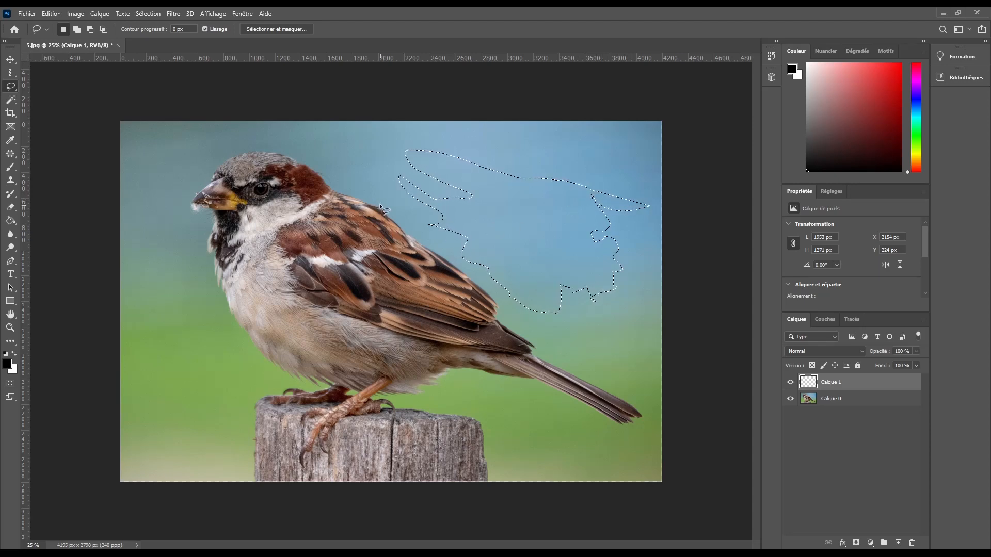
left_click(418, 220)
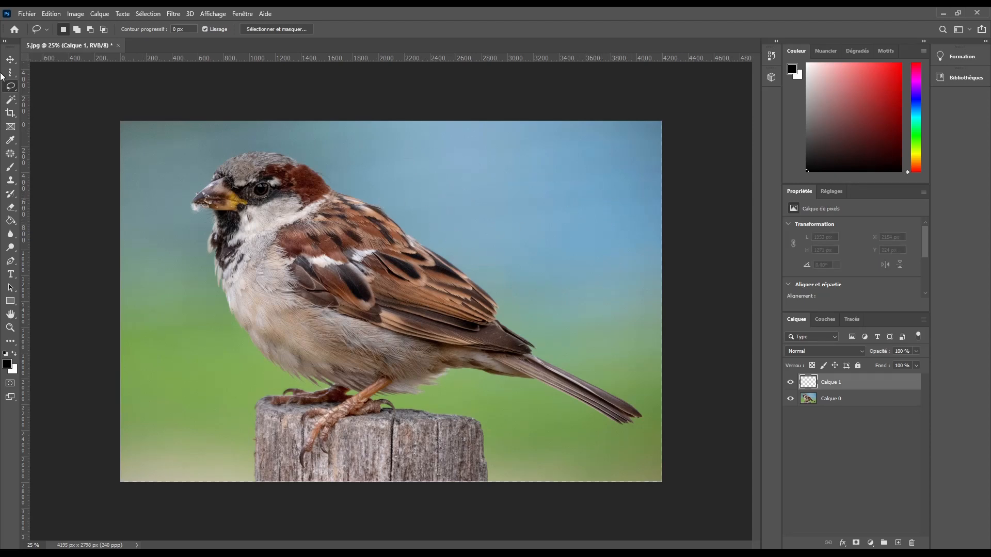
- Draw a straight-edged Polygonal Lasso selection about 1861 × 733 px in the sky above the bird's back, and deselect it
left_click(11, 86)
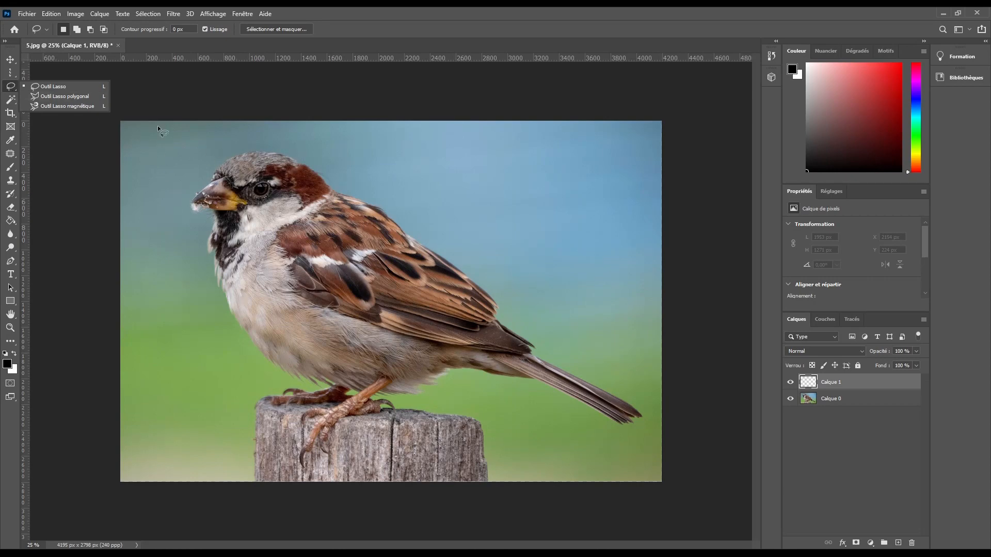
left_click(54, 95)
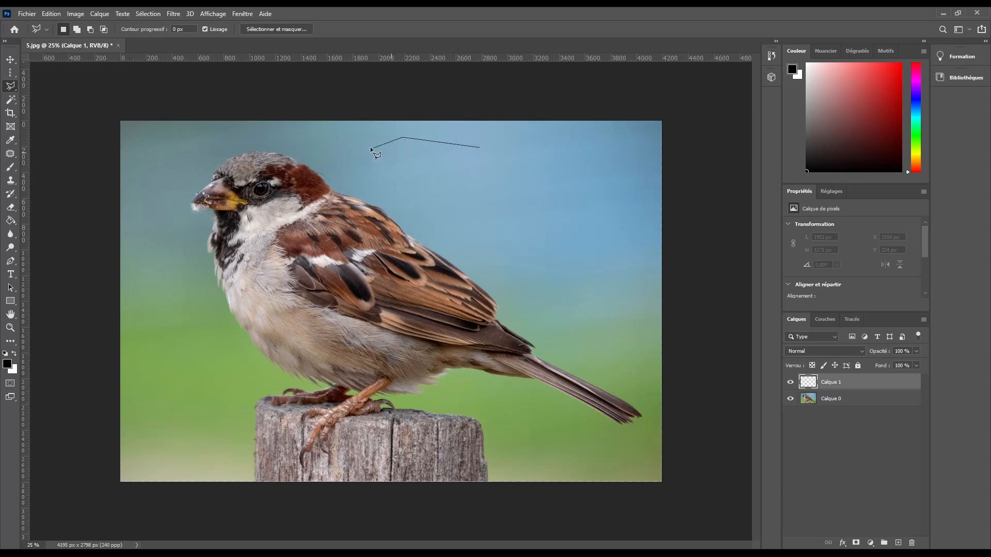
left_click(388, 187)
left_click(539, 231)
left_click(599, 196)
left_click(480, 148)
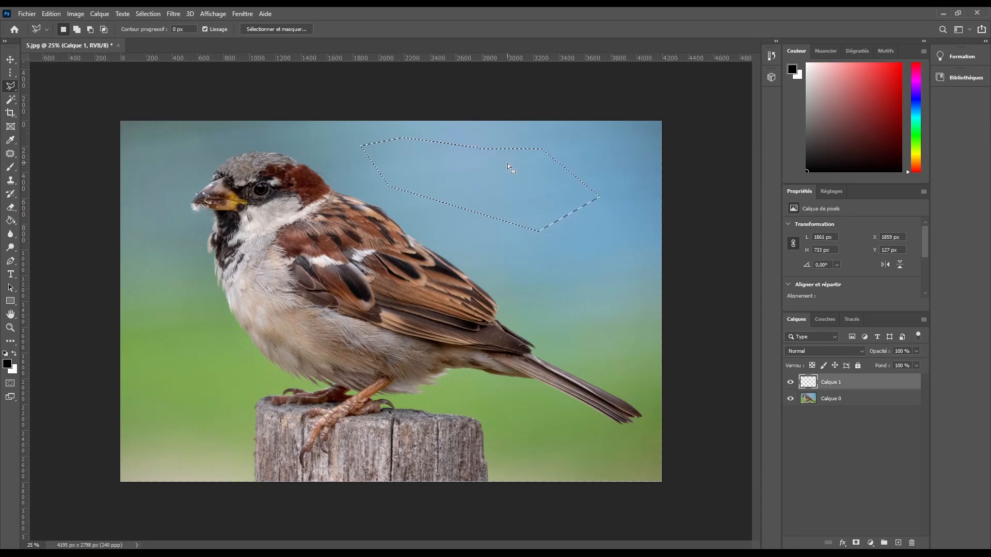
left_click(452, 165)
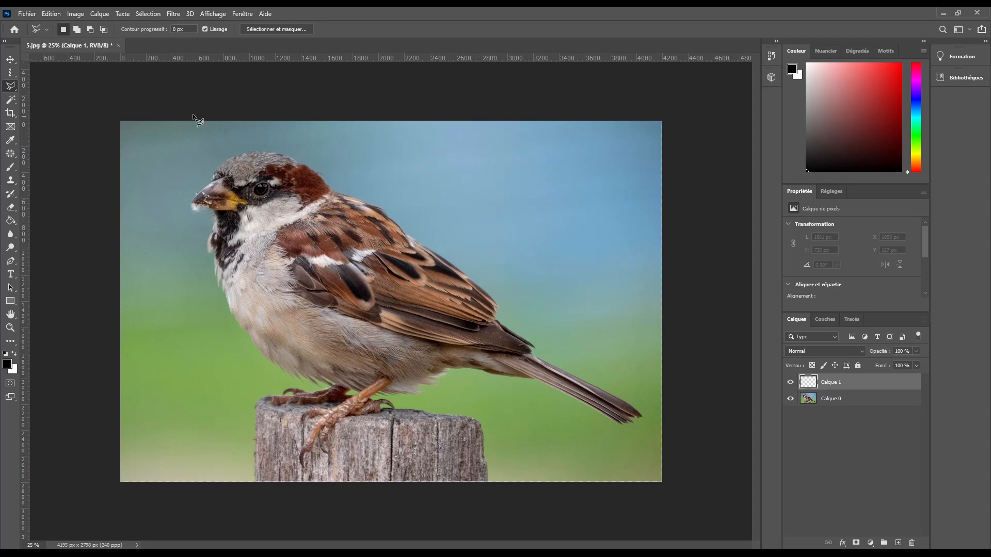
- Try to select the bird's head and chest on the empty layer with the Object Selection tool, framing about 1749 × 1157 px
right_click(12, 86)
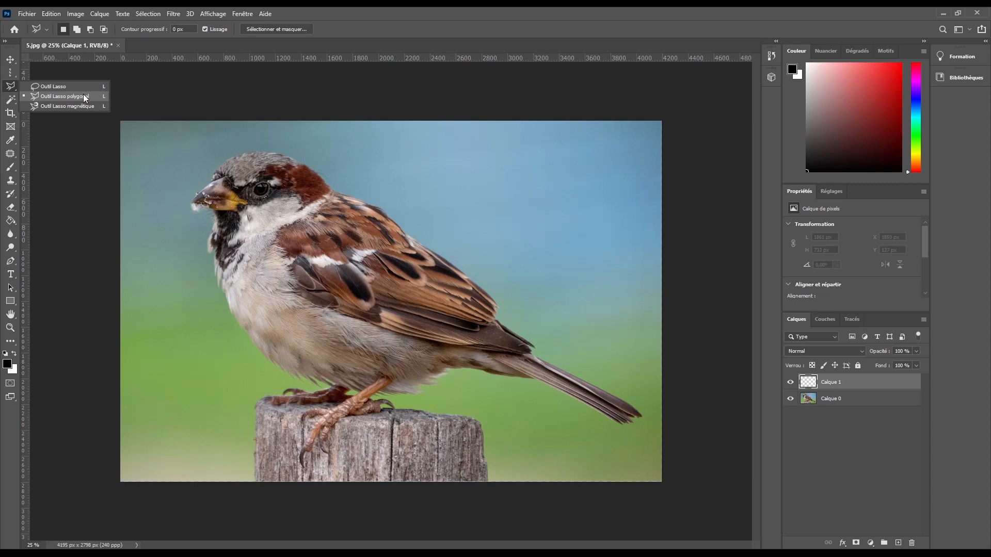
key("w")
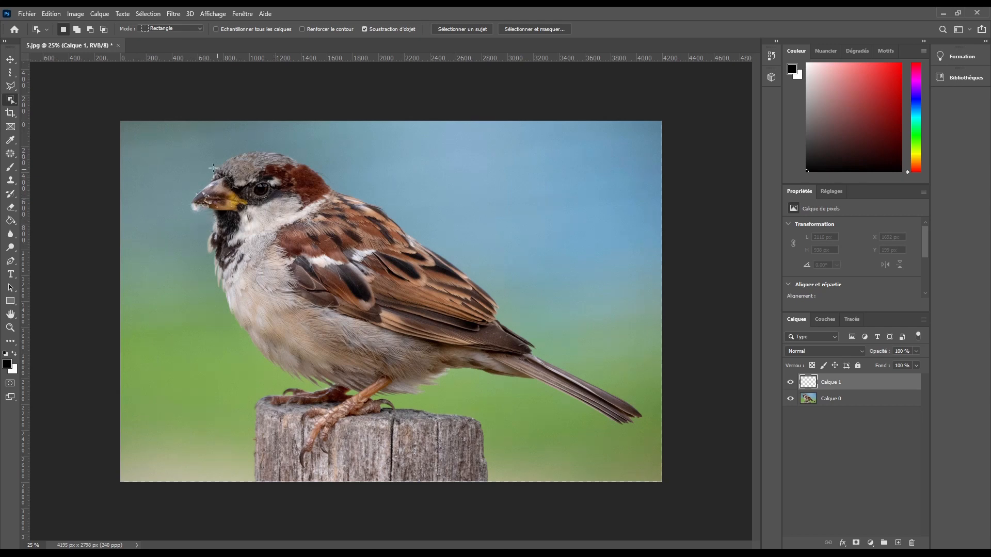
left_click_drag(156, 135, 382, 283)
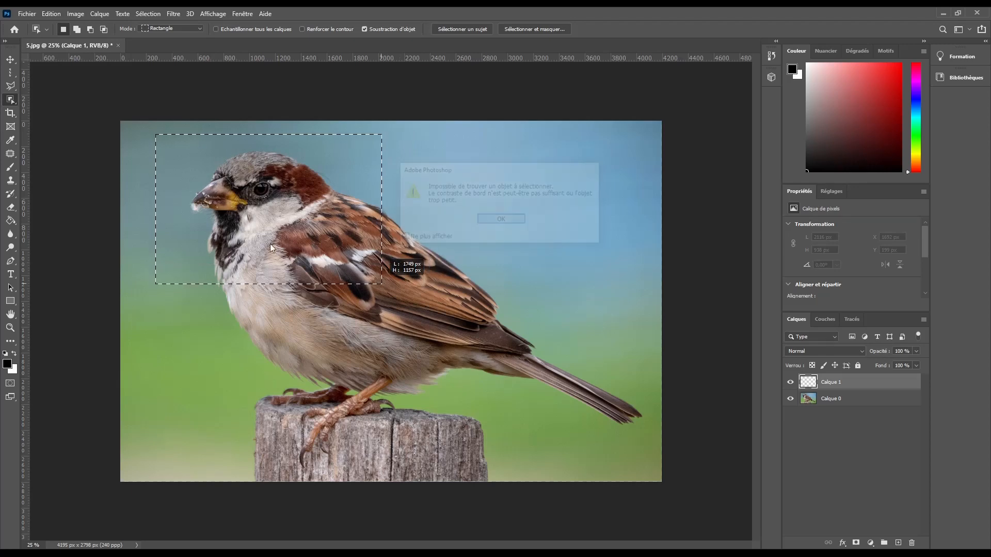
left_click(490, 221)
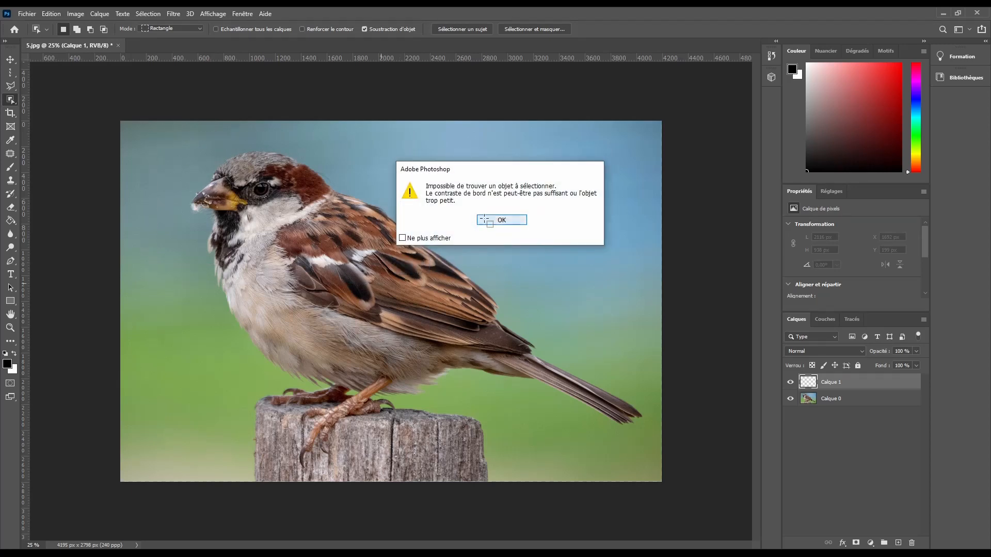
- Open the skier image 10.jpg from the desktop
left_click(26, 15)
left_click(33, 34)
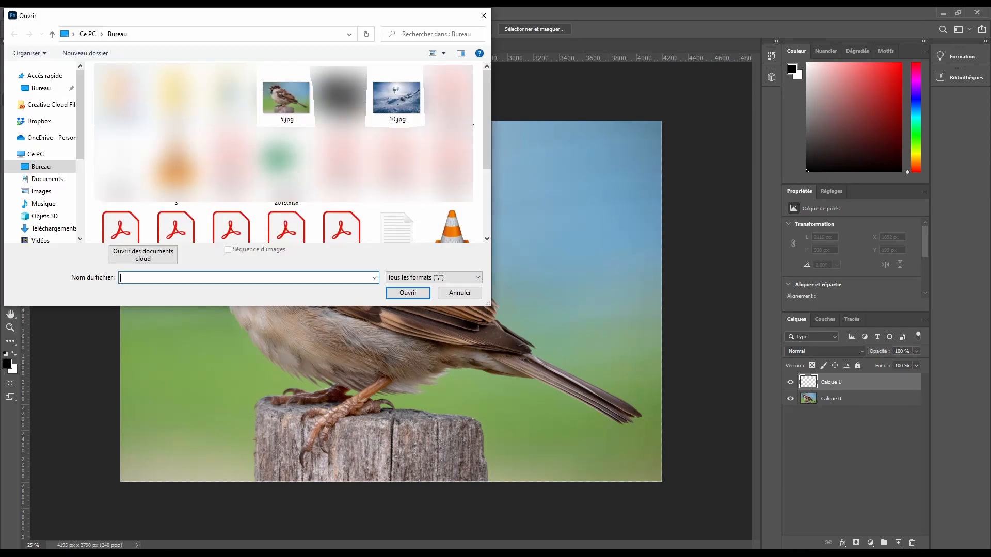
double_click(396, 102)
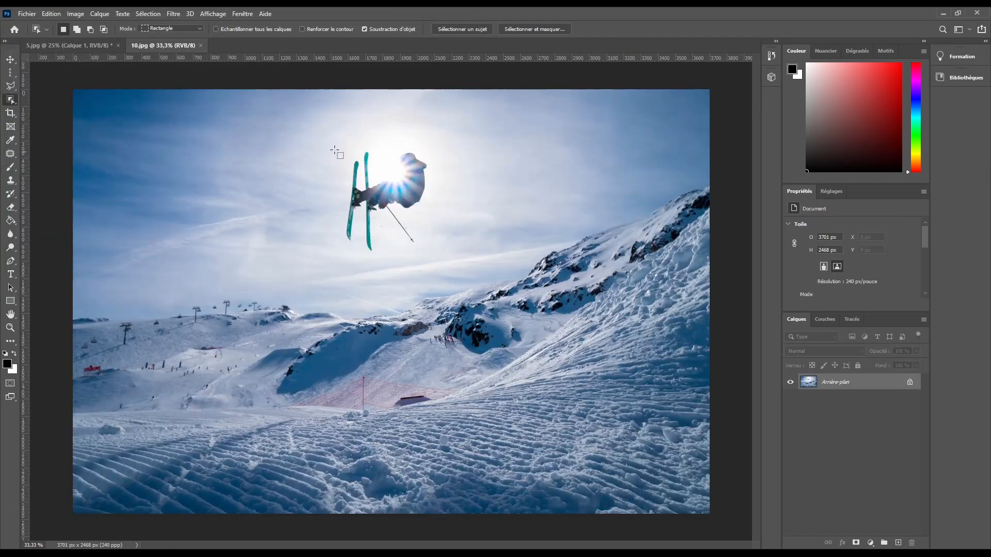
- Select the airborne skier and skis by framing them with the Object Selection tool
left_click_drag(315, 134, 324, 150)
left_click_drag(327, 129, 452, 255)
left_click_drag(328, 133, 445, 255)
- Open the skier selection in Select and Mask, with Transparence at 100%, Lissage at 0 and Contour progressif at 4.5 px
left_click(543, 30)
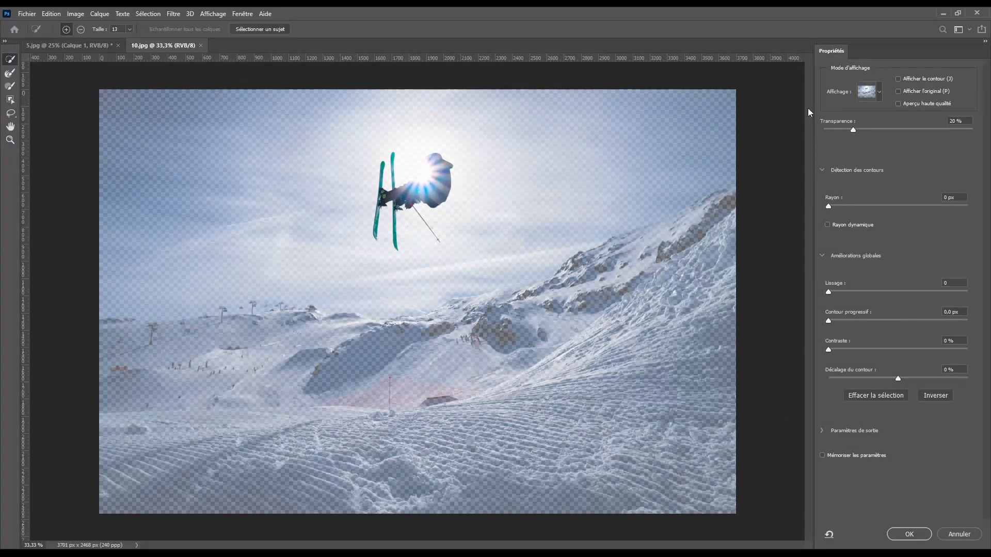
left_click_drag(852, 129, 974, 130)
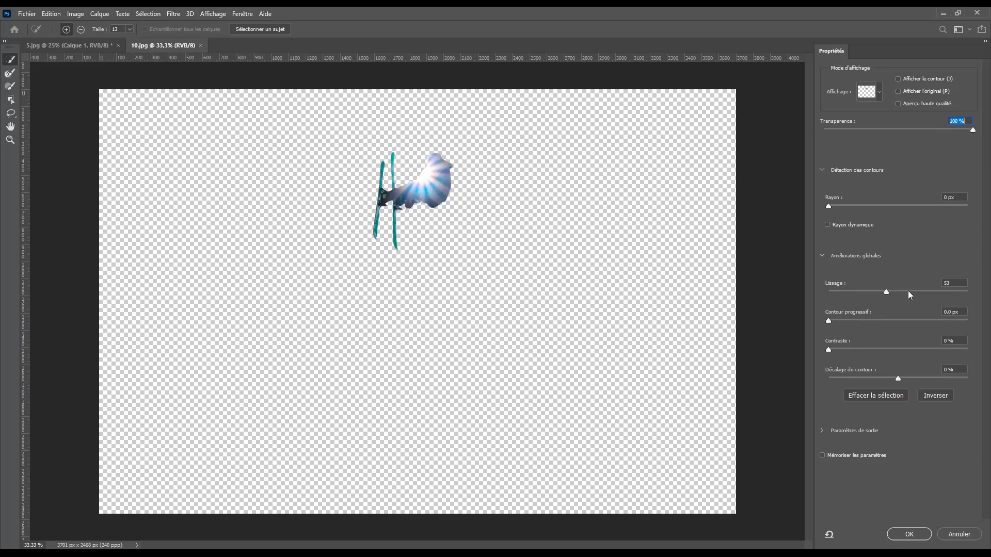
left_click_drag(909, 291, 811, 291)
left_click_drag(834, 323, 880, 323)
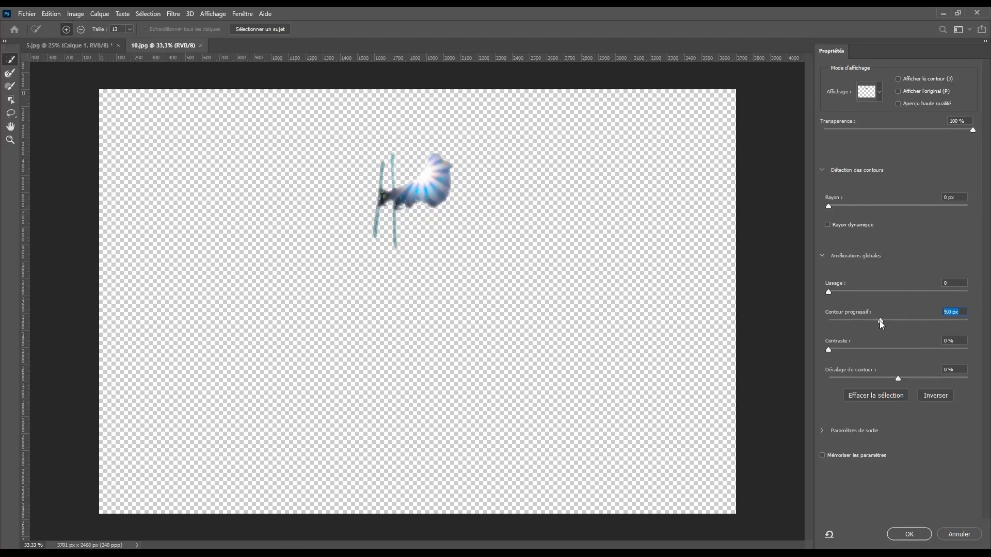
left_click_drag(880, 318, 860, 323)
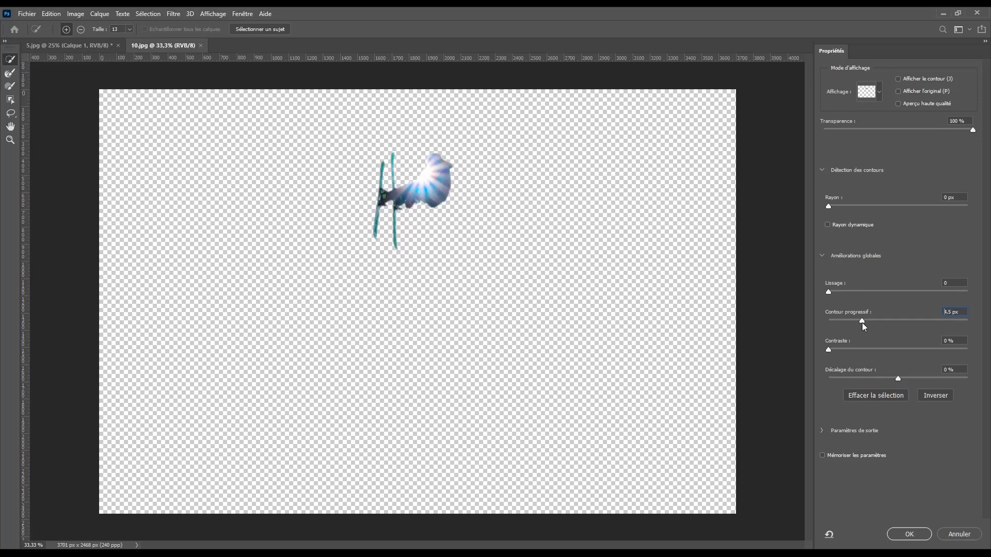
left_click(861, 321)
- Try shifting the skier selection's edge to -100% and +100%, and reset Décalage du contour to 0%
left_click_drag(827, 349, 781, 336)
left_click_drag(900, 379, 823, 379)
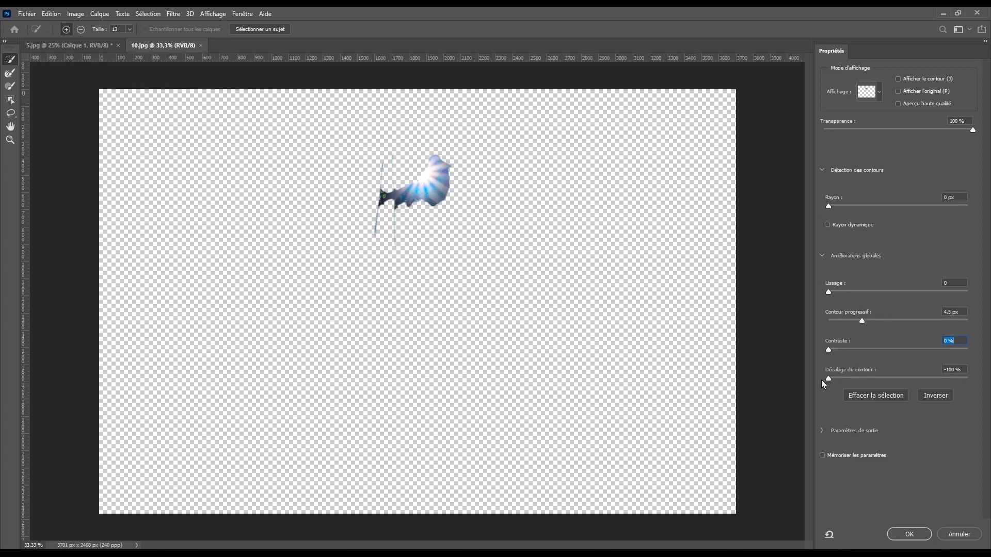
left_click_drag(826, 379, 970, 379)
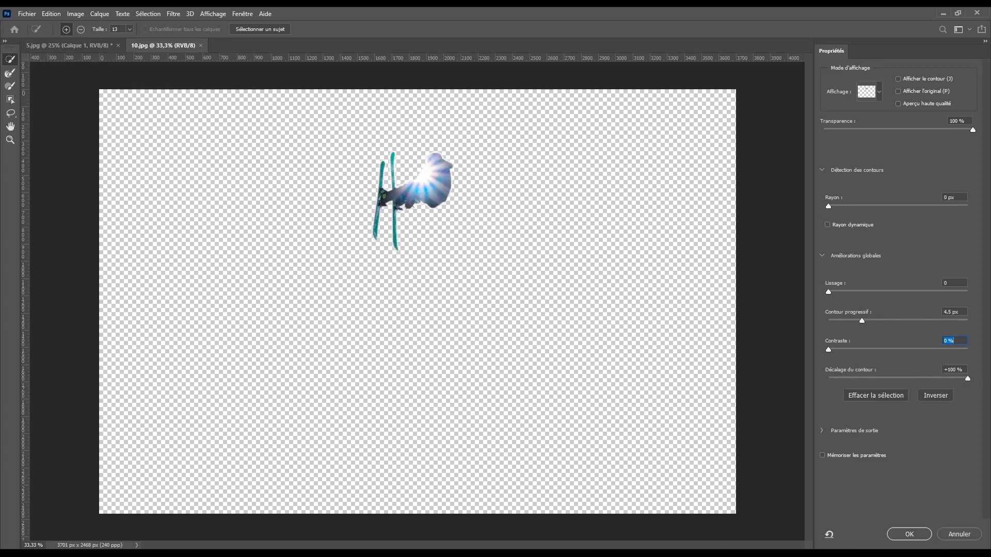
left_click(956, 370)
type("0")
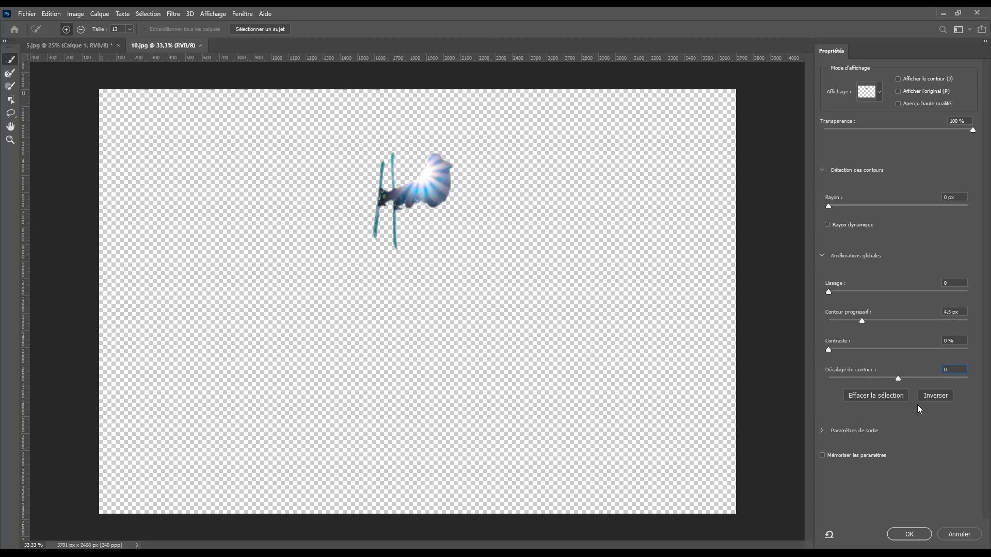
- Invert the skier selection and invert it back, then apply the refinement with the output kept as a selection
left_click(931, 395)
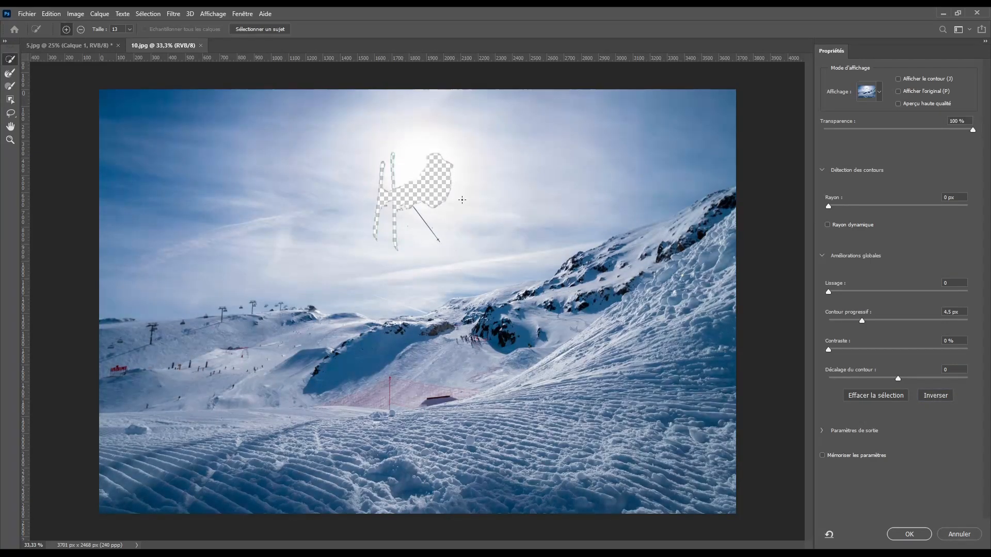
left_click(920, 396)
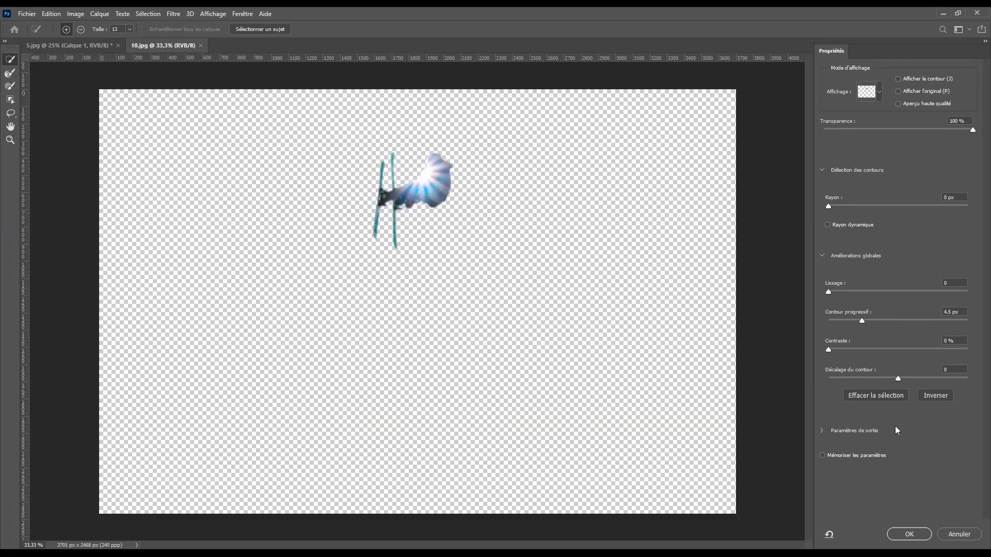
left_click(822, 431)
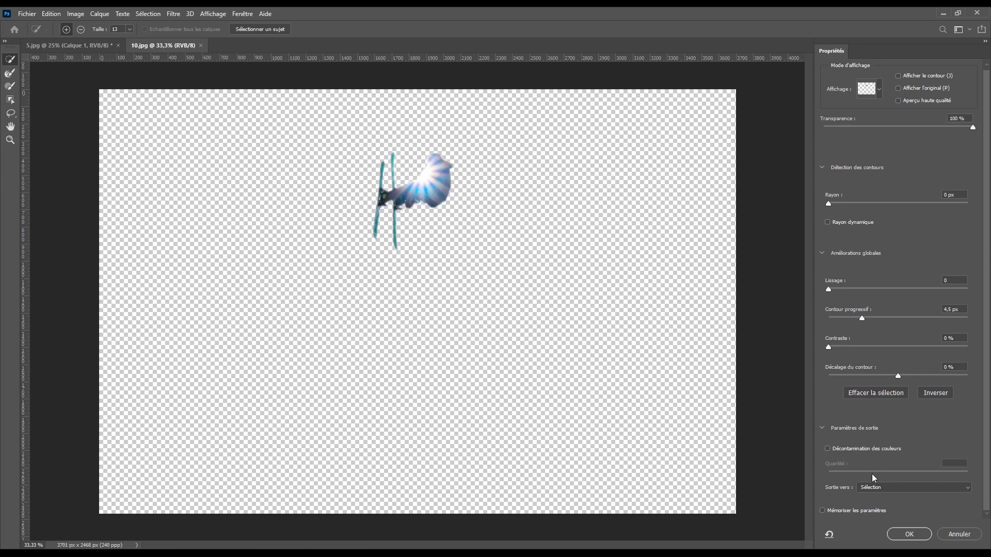
left_click(909, 534)
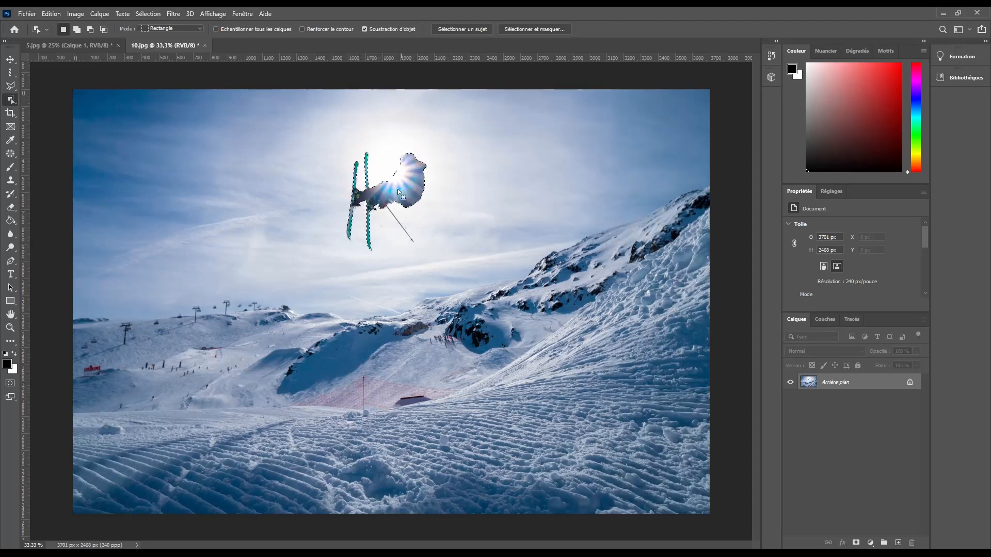
- Output the refined skier selection to a new layer (Nouveau calque) through Select and Mask
left_click(524, 32)
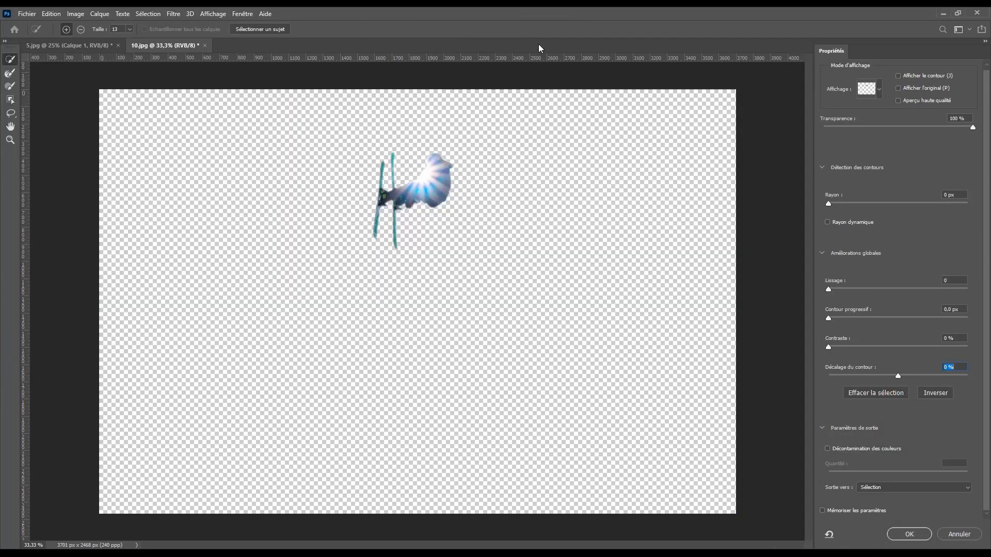
left_click(880, 488)
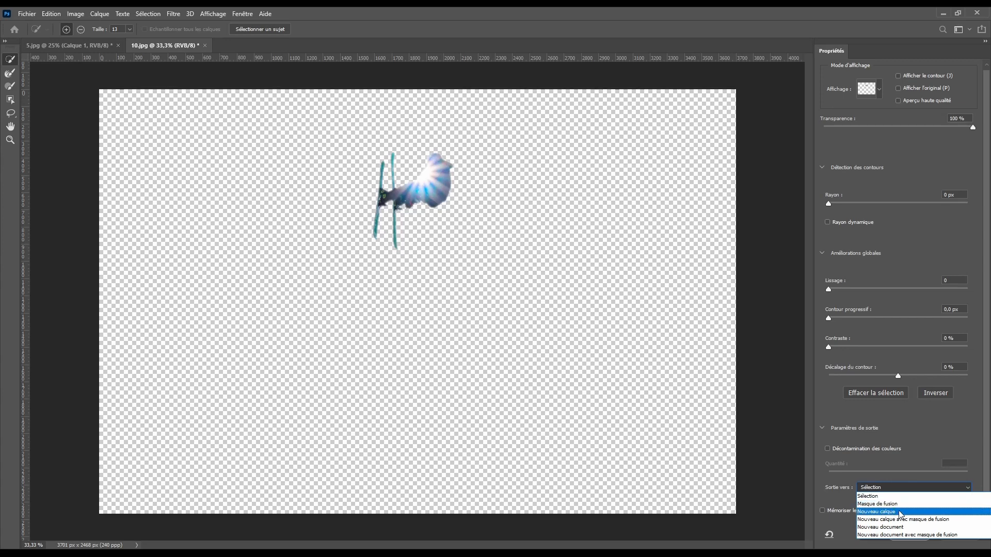
left_click(899, 512)
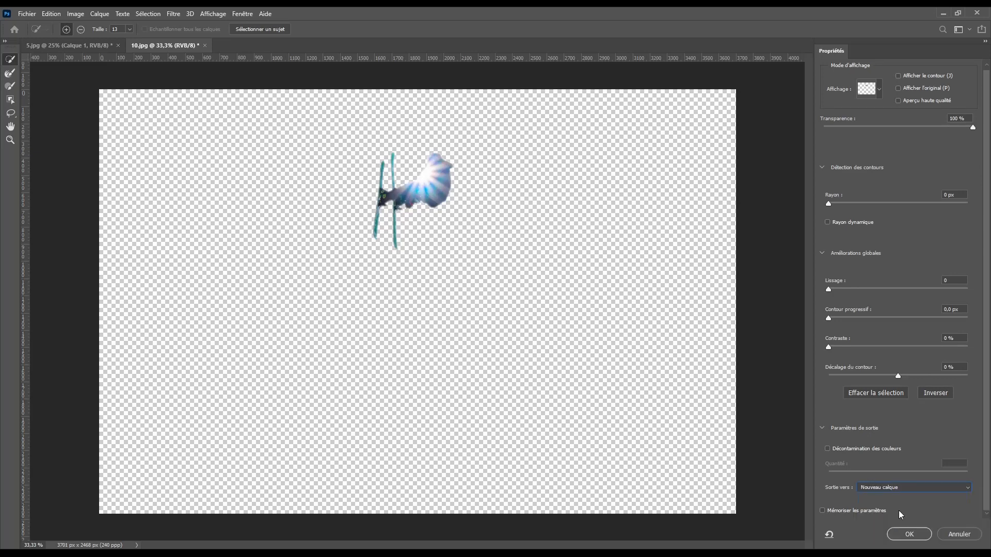
left_click(904, 531)
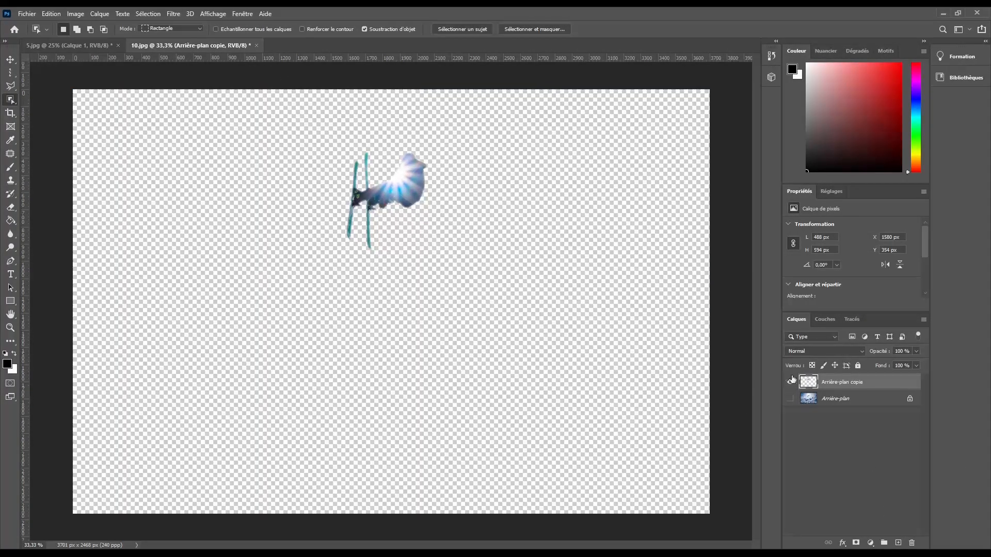
- Compare the skier cutout with the original photo by toggling the Arrière-plan layer's visibility, and leave that layer shown
left_click(790, 399)
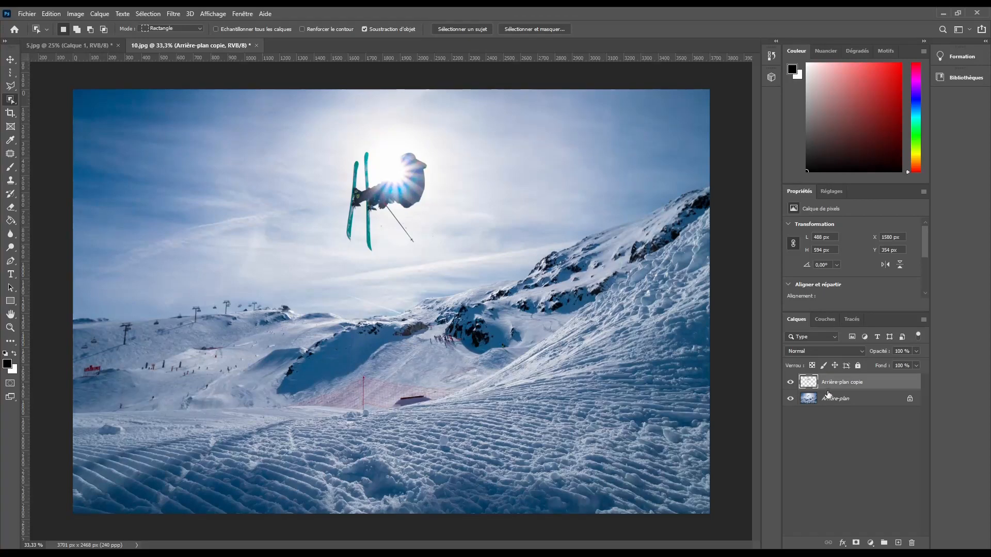
left_click(790, 400)
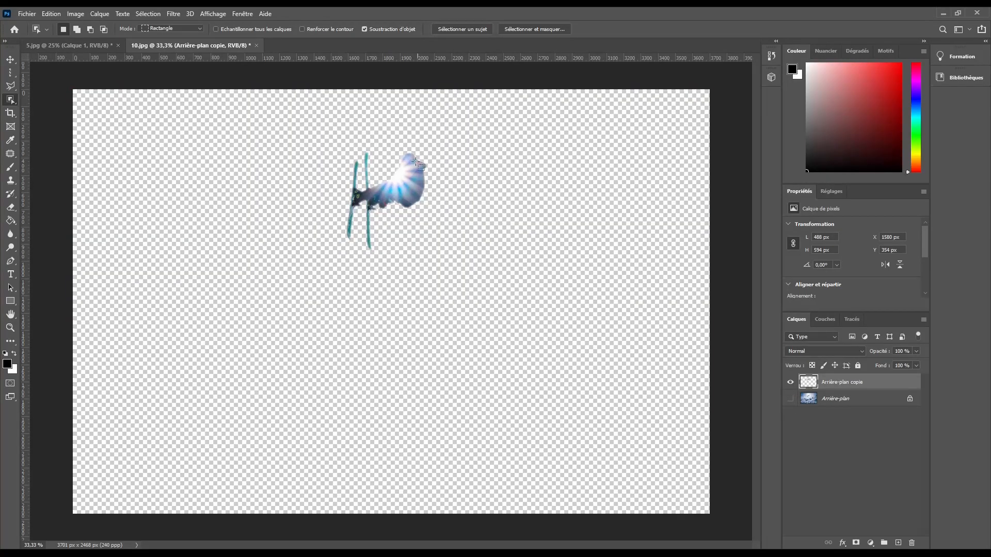
left_click(11, 59)
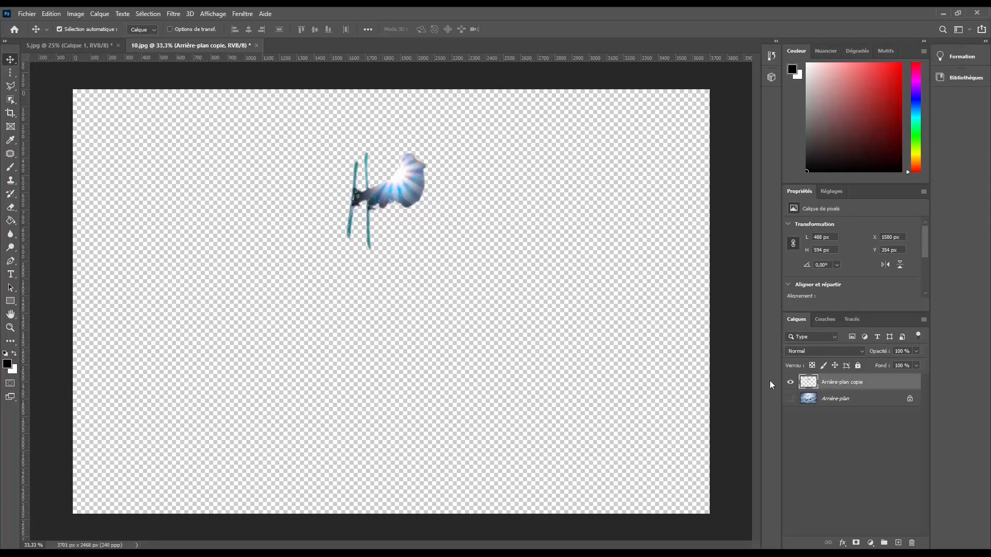
left_click(790, 399)
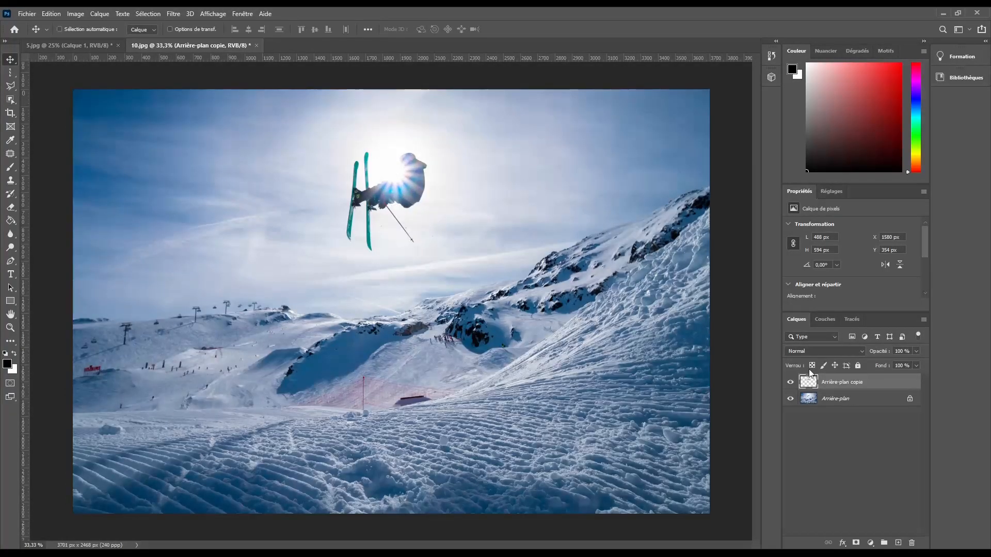
- Copy the skier cutout layer into the 5.jpg bird document, and delete that copied layer
left_click_drag(74, 44, 805, 405)
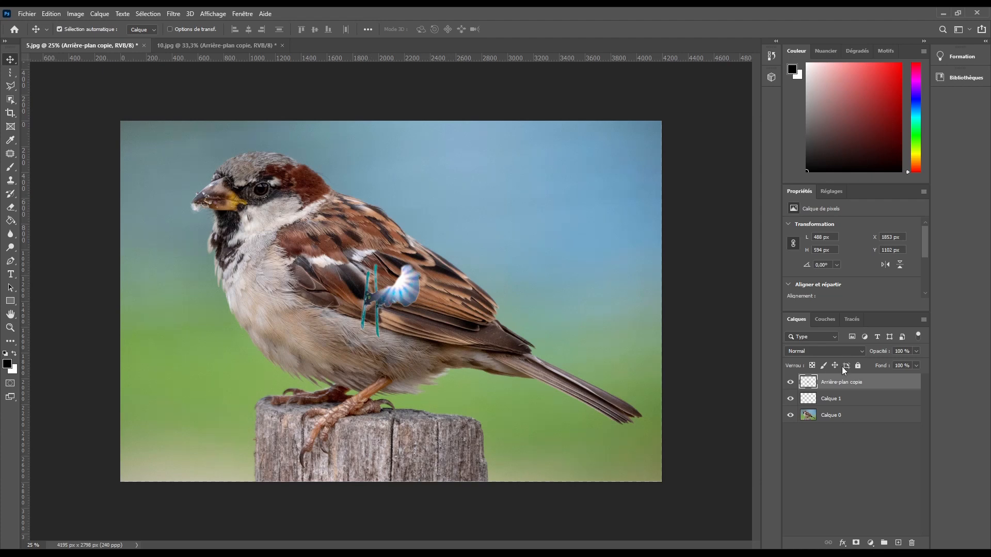
key("Delete")
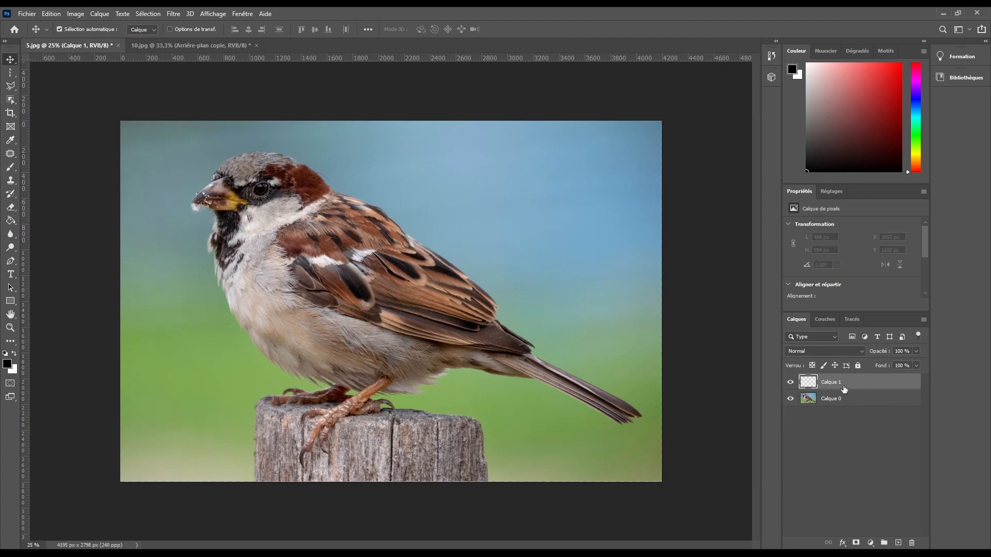
- Choose the Quick Selection tool and set its brush size to 59 px
left_click(10, 100)
right_click(12, 103)
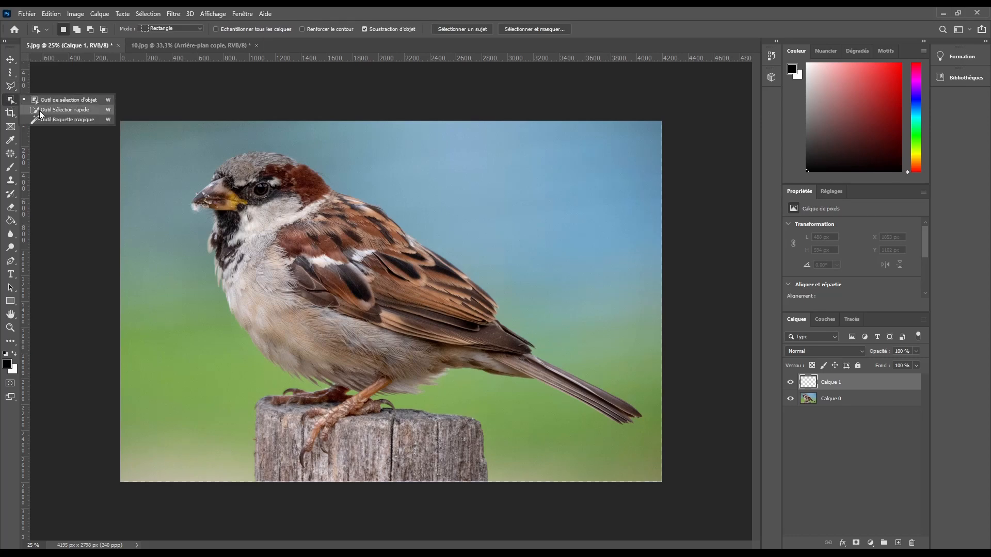
left_click(60, 109)
left_click(125, 29)
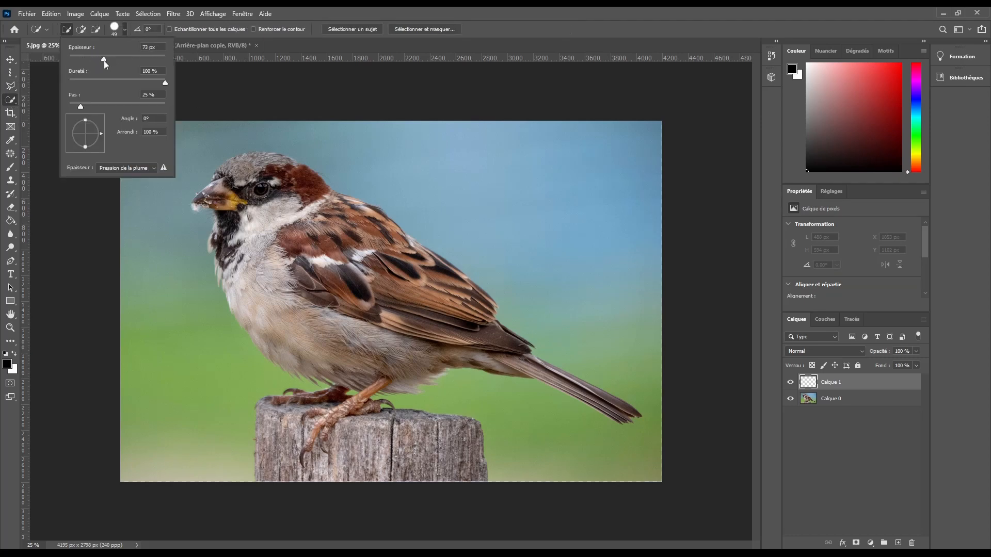
left_click_drag(100, 61, 109, 59)
mouse_move(140, 63)
left_mouse_down()
mouse_move(85, 67)
mouse_move(97, 63)
left_mouse_up()
left_click(125, 30)
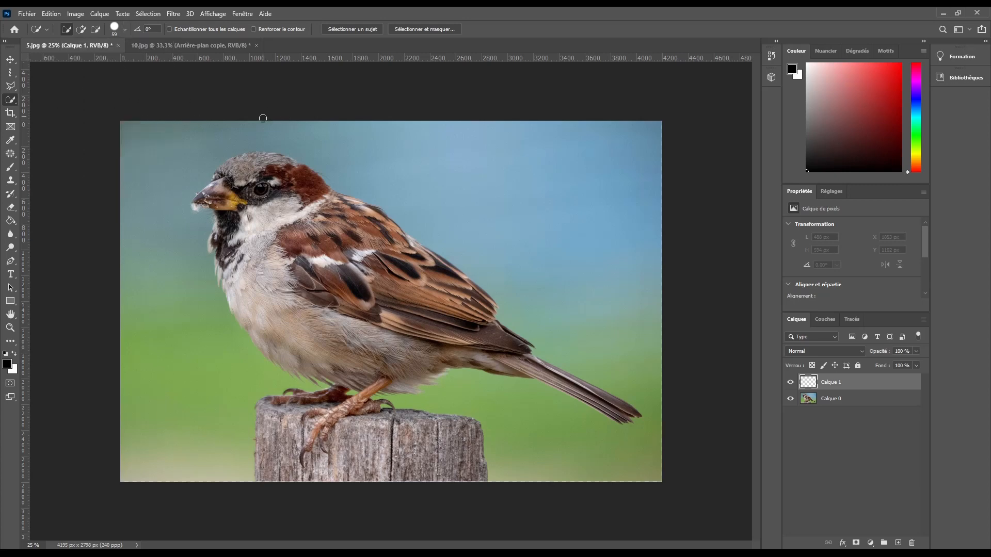
- Try a Quick Selection stroke over the bird's head on Calque 1, deselect it, and delete that empty layer
mouse_move(251, 175)
left_mouse_down()
mouse_move(361, 256)
mouse_move(369, 281)
mouse_move(354, 298)
mouse_move(303, 281)
mouse_move(238, 198)
left_mouse_up()
key("ctrl+d")
key("Delete")
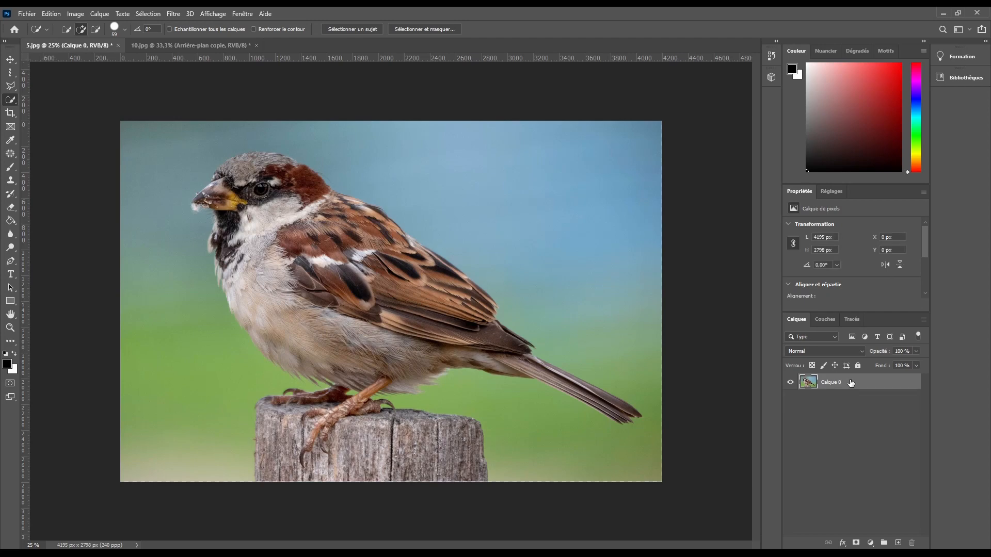
- Select the bird's head, body, wing and tail on Calque 0 with Quick Selection strokes
mouse_move(259, 175)
left_mouse_down()
mouse_move(254, 197)
mouse_move(359, 290)
mouse_move(388, 291)
mouse_move(304, 272)
mouse_move(312, 303)
mouse_move(354, 339)
mouse_move(271, 299)
left_mouse_up()
mouse_move(244, 250)
left_mouse_down()
mouse_move(219, 234)
mouse_move(229, 255)
mouse_move(223, 197)
mouse_move(253, 165)
mouse_move(227, 173)
mouse_move(263, 157)
mouse_move(429, 281)
mouse_move(405, 323)
mouse_move(410, 376)
mouse_move(395, 386)
left_mouse_up()
mouse_move(373, 214)
left_mouse_down()
mouse_move(319, 175)
mouse_move(274, 180)
left_mouse_up()
left_click_drag(542, 368, 615, 403)
left_click(404, 28)
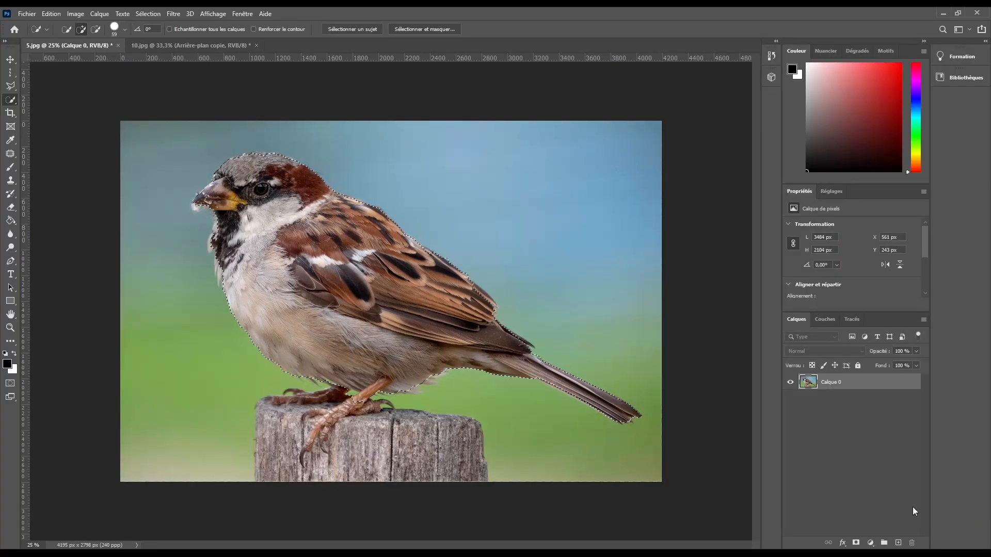
left_click(964, 537)
left_click(416, 32)
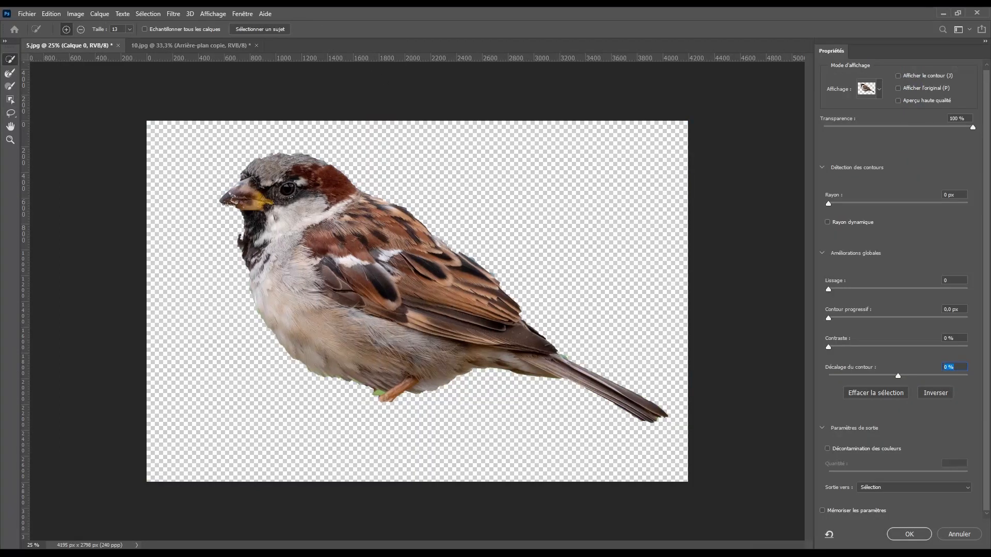
left_click(913, 486)
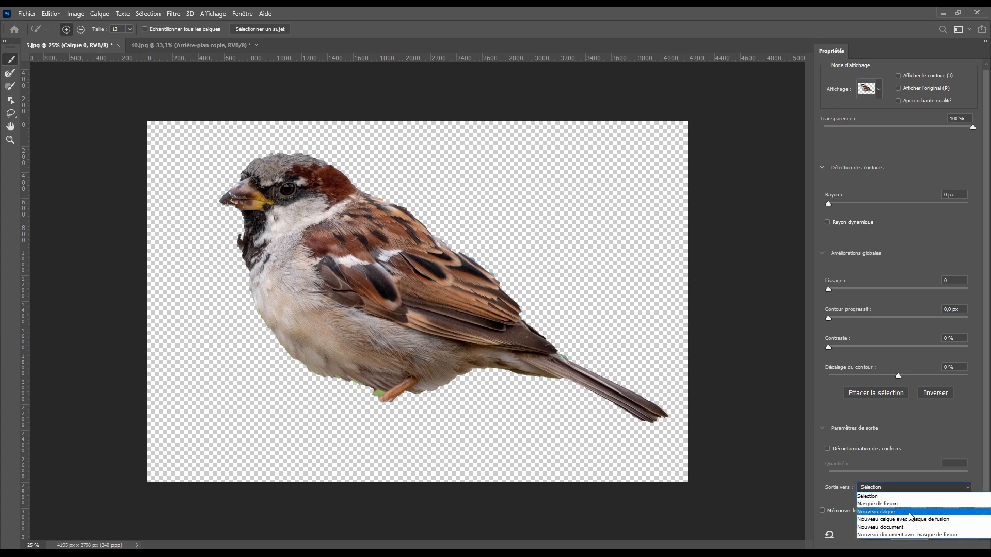
left_click(896, 486)
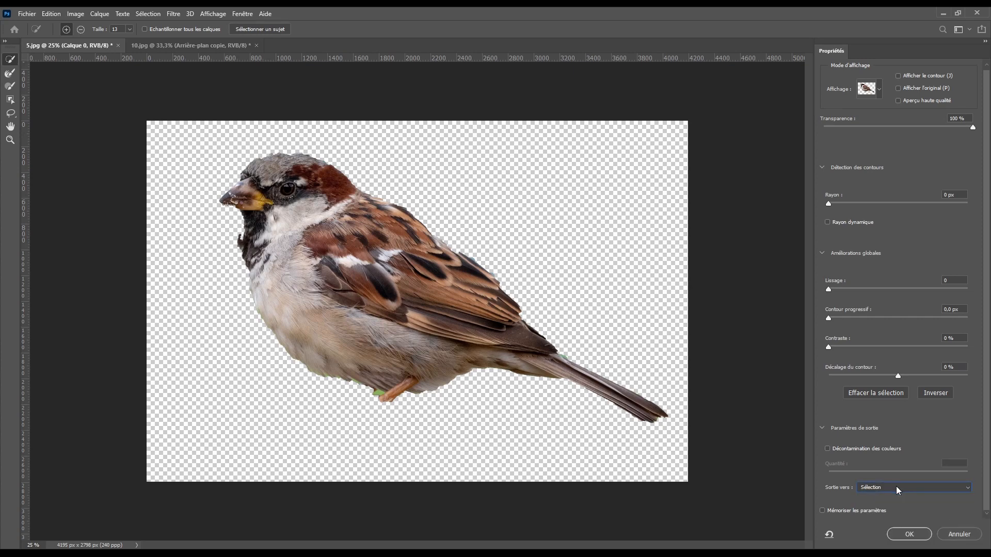
left_click(960, 534)
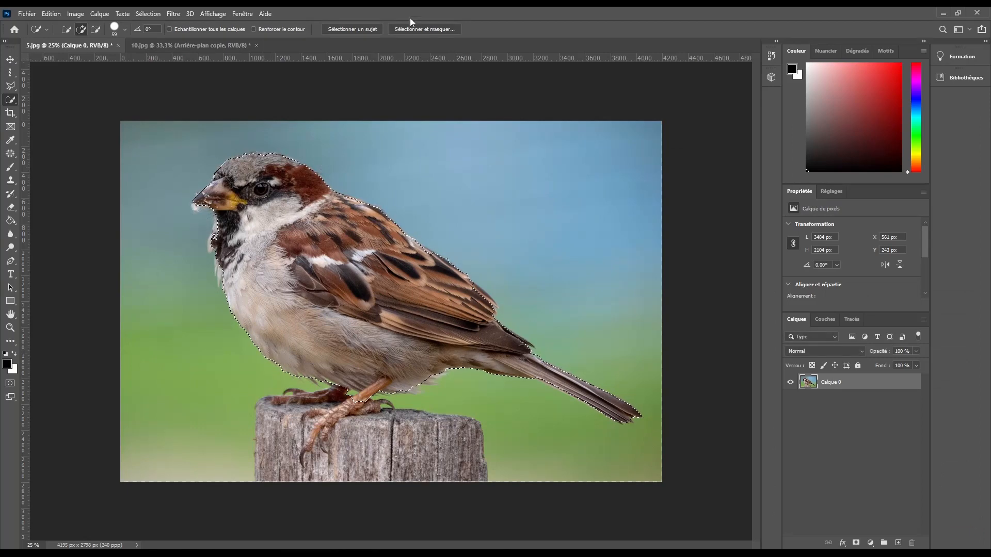
- Output the bird selection to a new document (Nouveau document) through Select and Mask, and close that document without saving
left_click(420, 29)
left_click(888, 487)
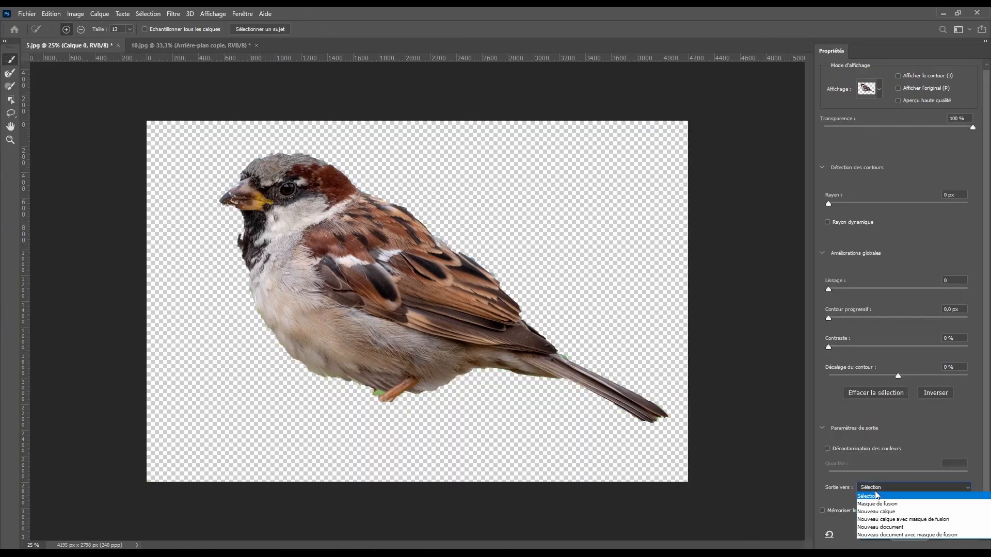
left_click(893, 527)
left_click(908, 535)
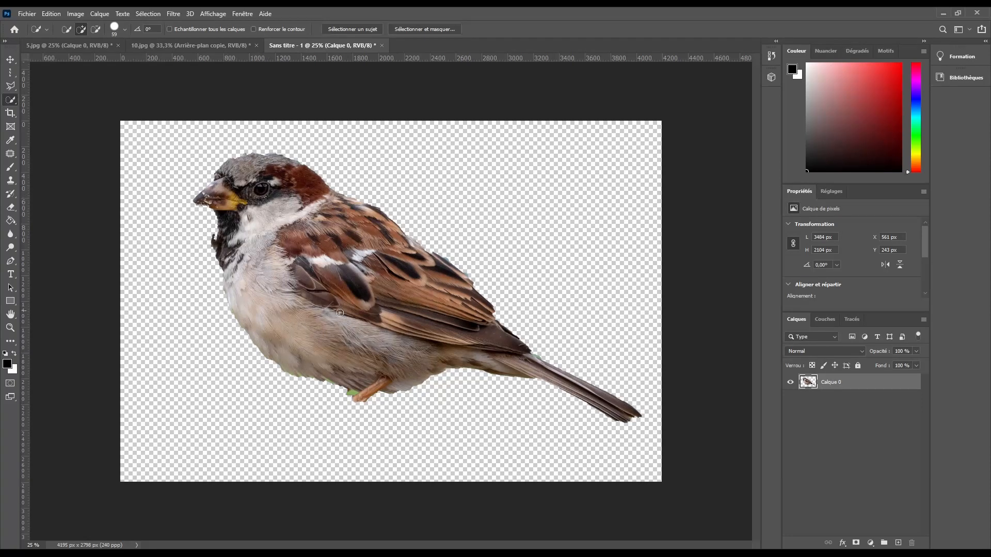
left_click(382, 45)
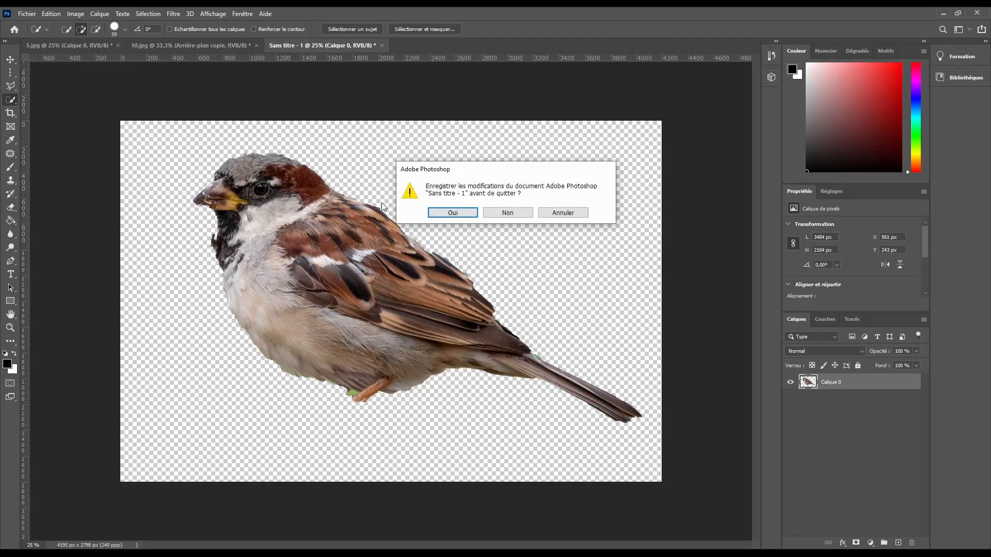
left_click(509, 213)
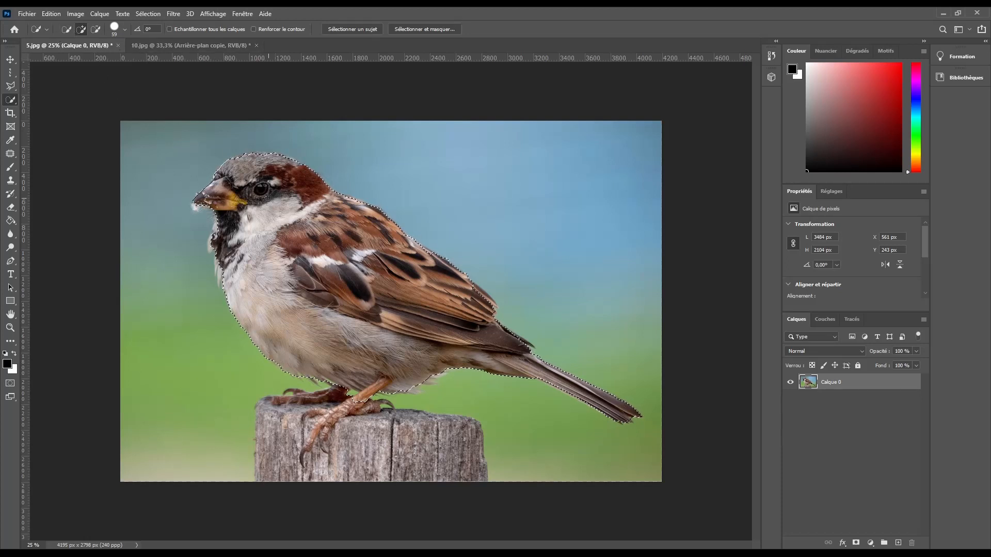
- Extend the Quick Selection to the bird's throat edge and feet, and subtract the wooden post from it
left_click(213, 244)
mouse_move(371, 419)
left_mouse_down()
mouse_move(396, 441)
mouse_move(327, 445)
mouse_move(426, 452)
left_mouse_up()
left_click(96, 29)
mouse_move(418, 493)
left_mouse_down()
mouse_move(356, 451)
mouse_move(438, 445)
mouse_move(434, 456)
mouse_move(434, 439)
mouse_move(367, 457)
left_mouse_up()
left_click(80, 30)
key("alt")
left_click(94, 32)
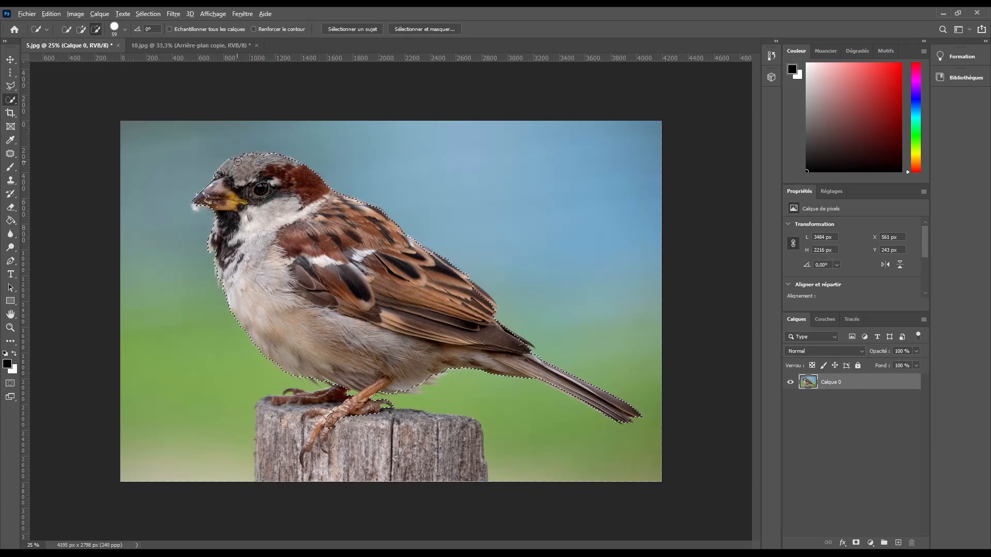
- Subtract a patch of the bird's wing from the Quick Selection
key("shift")
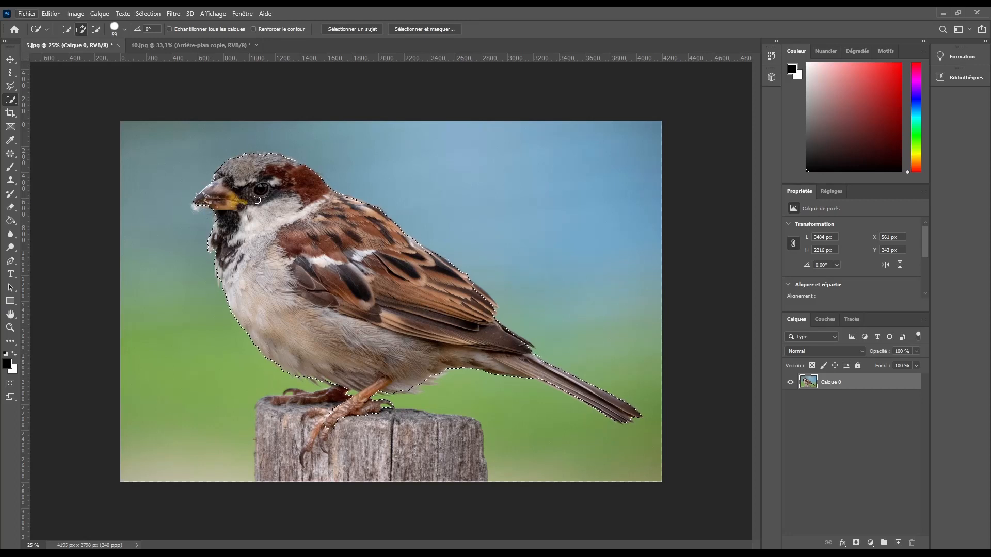
key("alt")
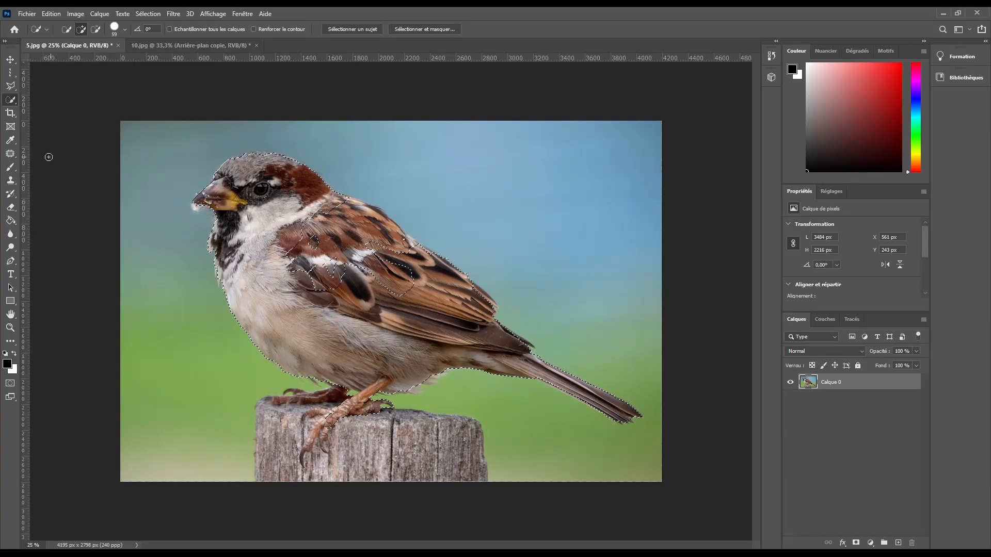
- Clear the bird selection and try the Magic Wand on the blue background of Calque 0
right_click(9, 100)
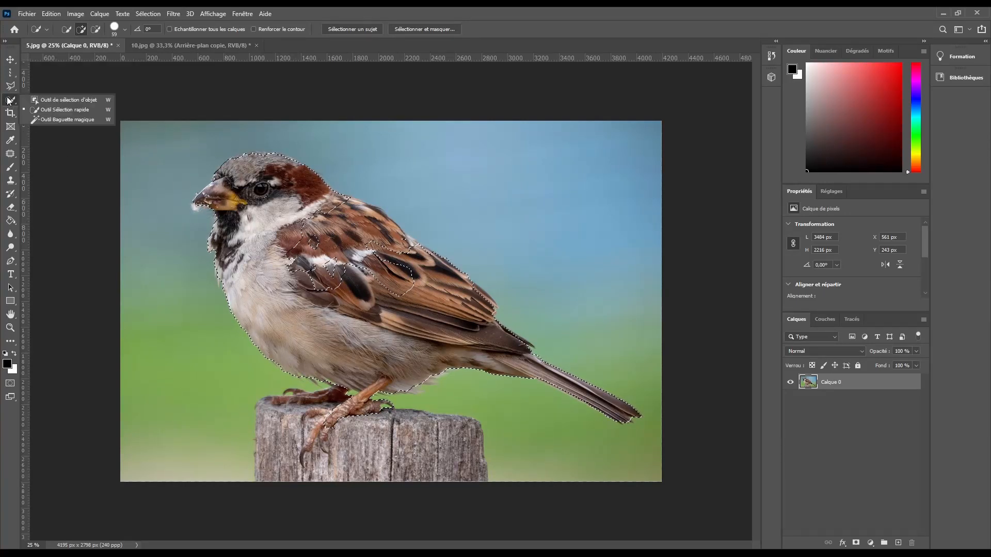
left_click(59, 124)
key("ctrl+d")
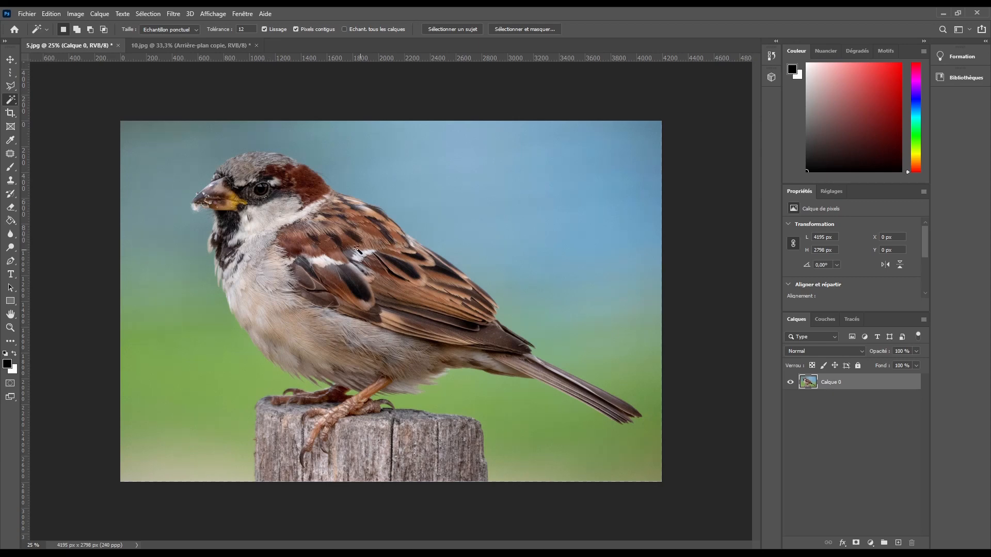
left_click(522, 167)
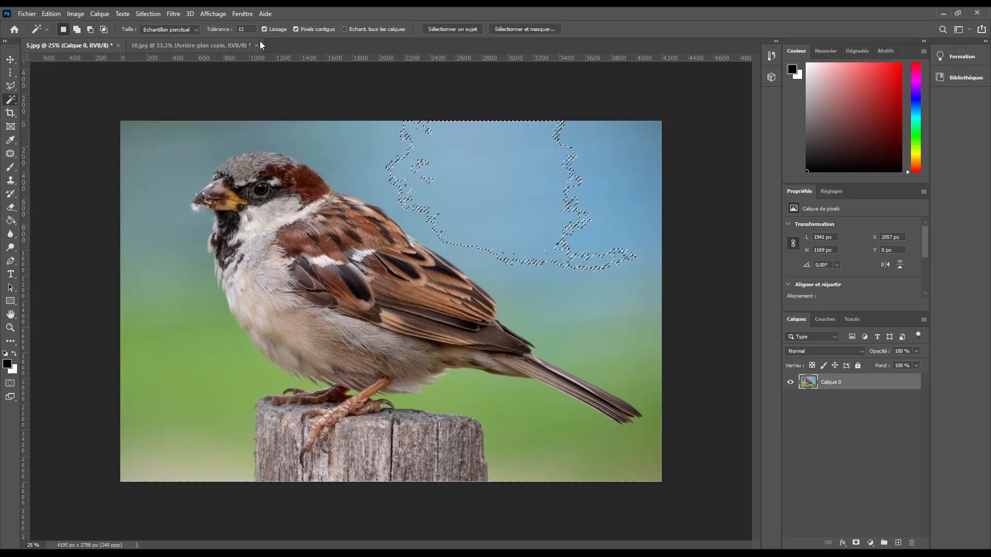
- Set the Magic Wand tolerance to 30, try it on the blue background, and deselect the result
left_click(212, 31)
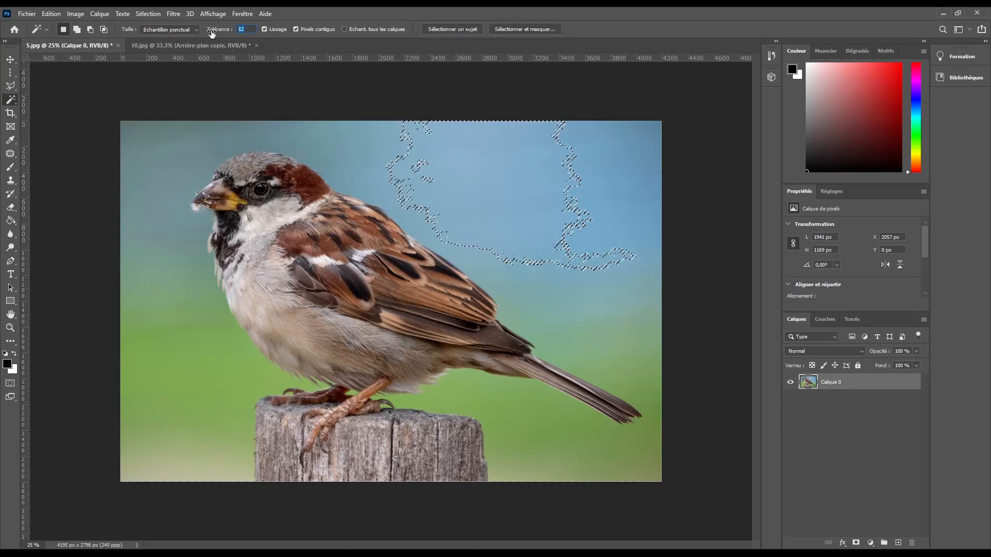
type("30")
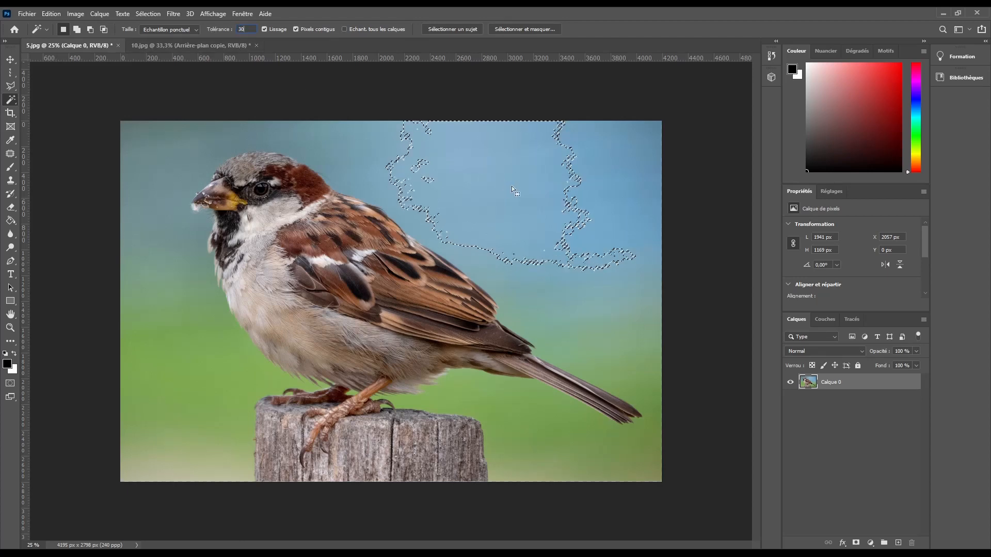
left_click(485, 181)
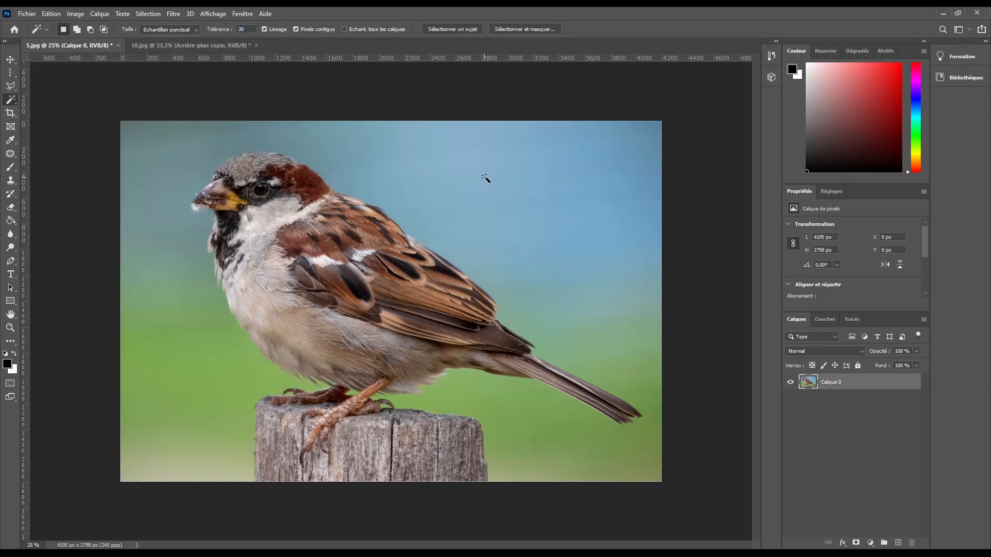
left_click(484, 177)
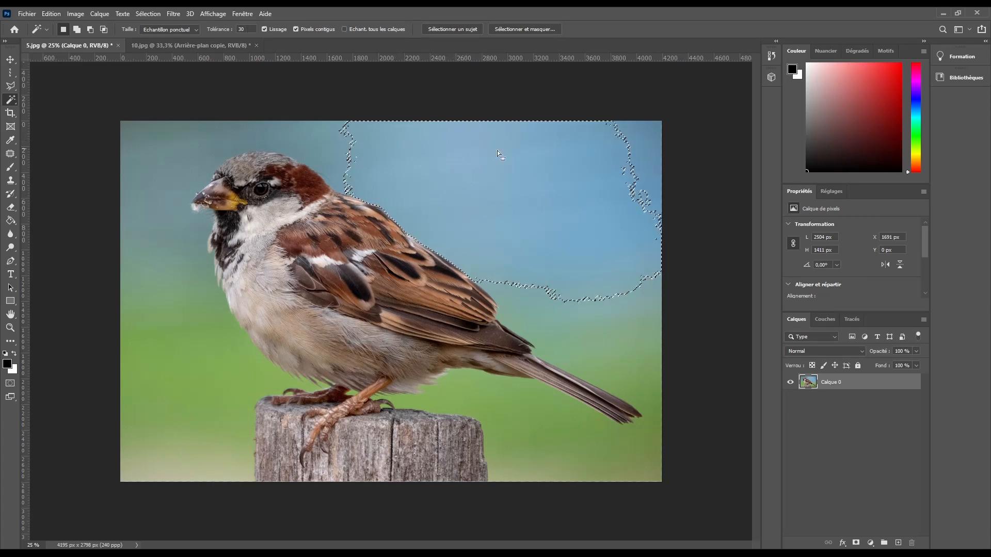
key("ctrl+d")
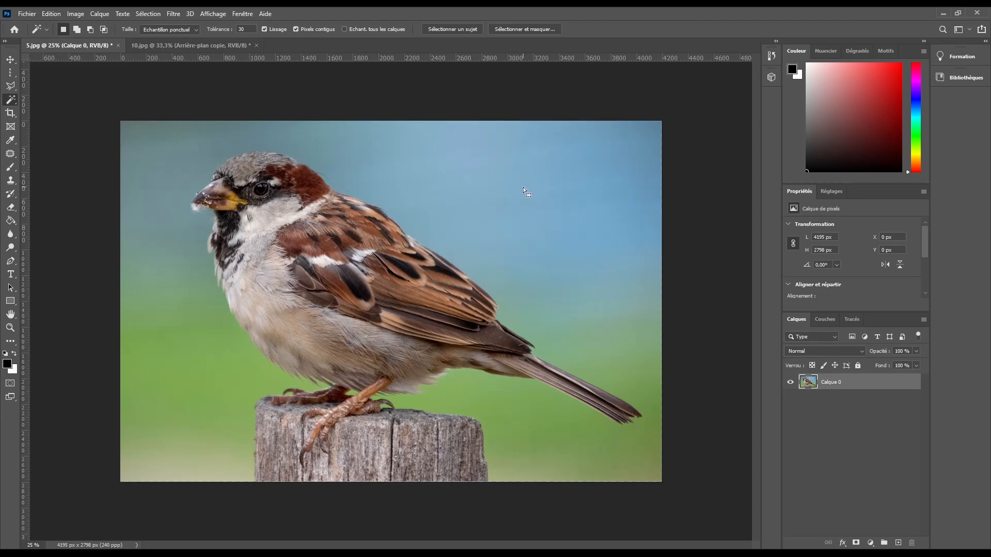
- Set the Magic Wand tolerance to 70 and try it on the blue background and on the green area below the tail
type("70")
left_click(462, 196)
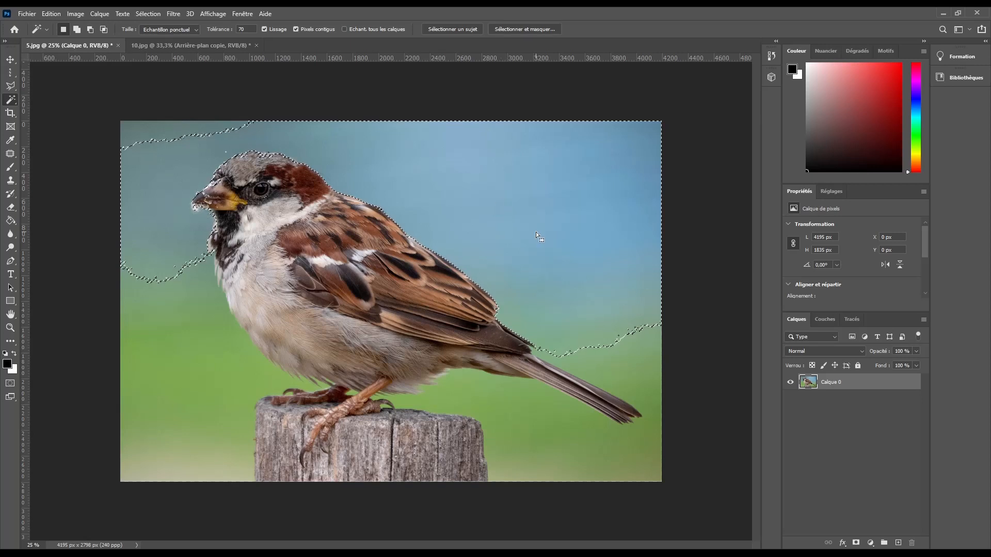
key("ctrl+d")
left_click(530, 425)
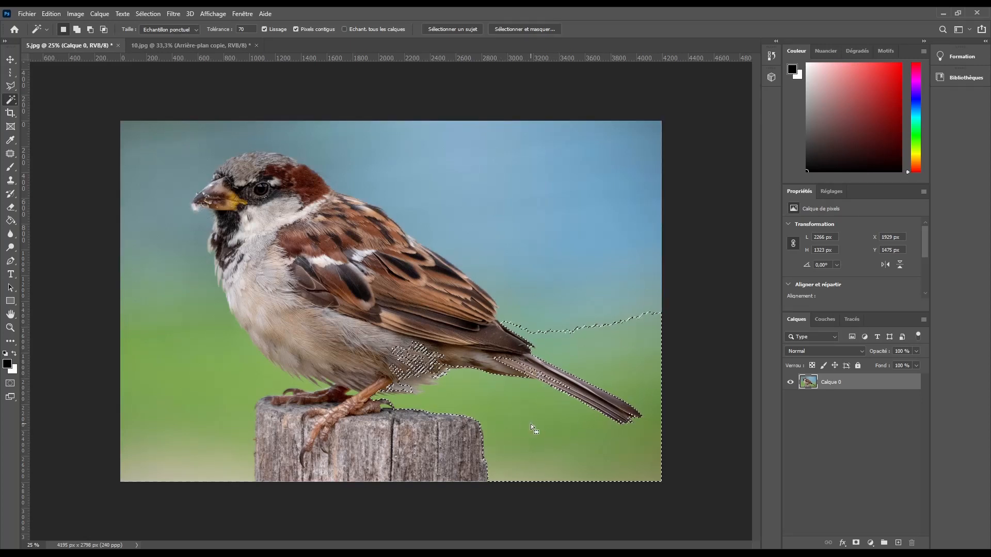
- Set the Magic Wand tolerance to 10, try it on the green area below the tail, and deselect the result
double_click(252, 29)
type("10")
key("ctrl+d")
left_click(528, 412)
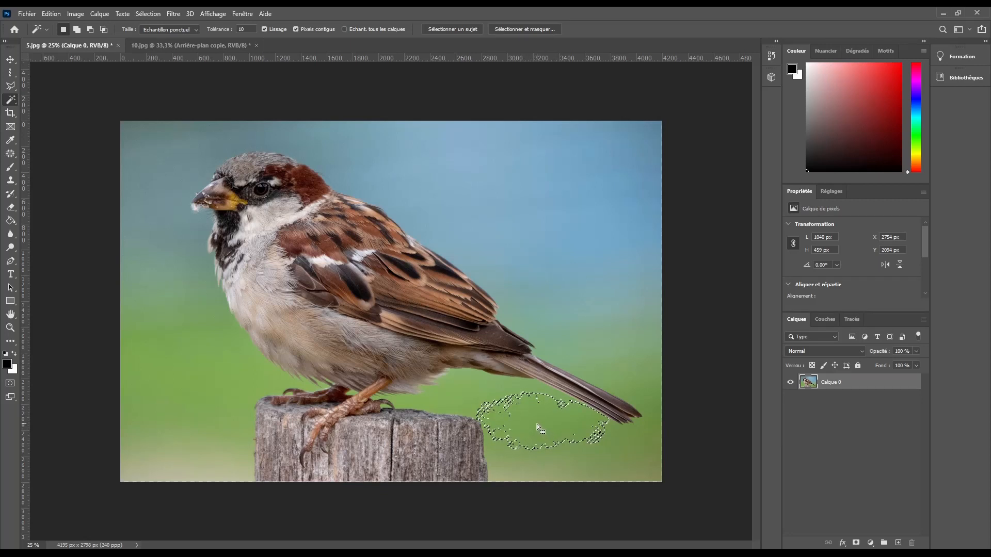
key("ctrl+d")
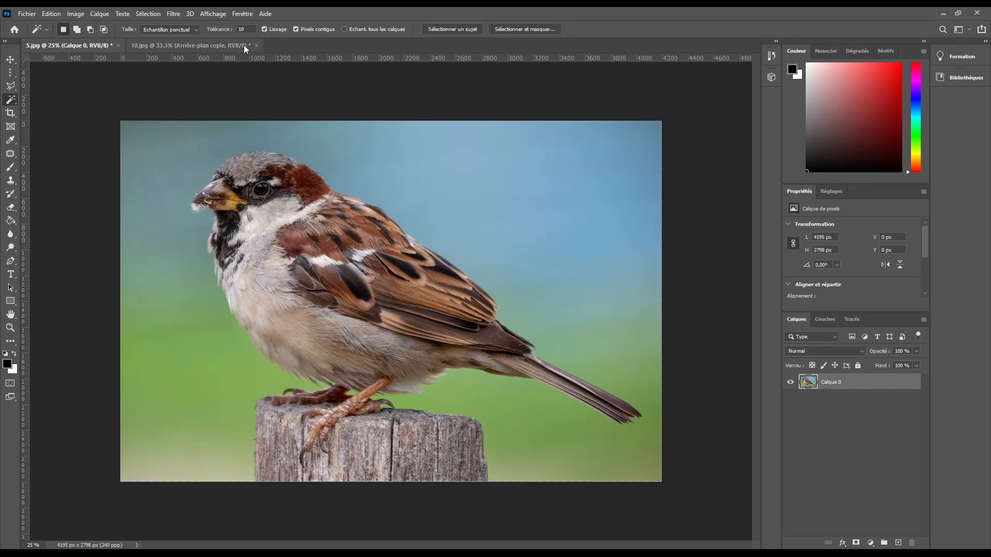
- Select part of the blue background with the Magic Wand, preview it in Select and Mask, then cancel and deselect
left_click(514, 196)
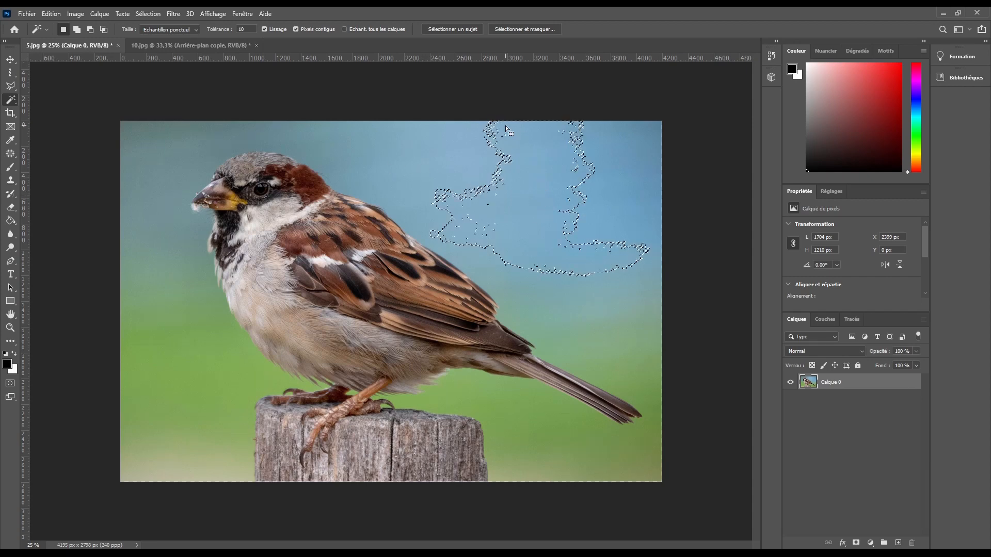
left_click(519, 27)
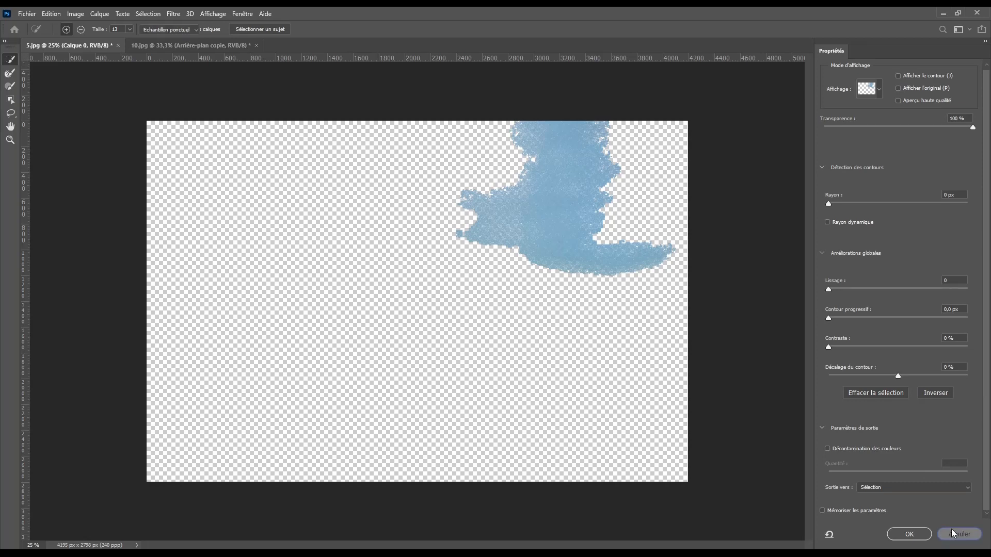
left_click(952, 531)
key("ctrl+alt+r")
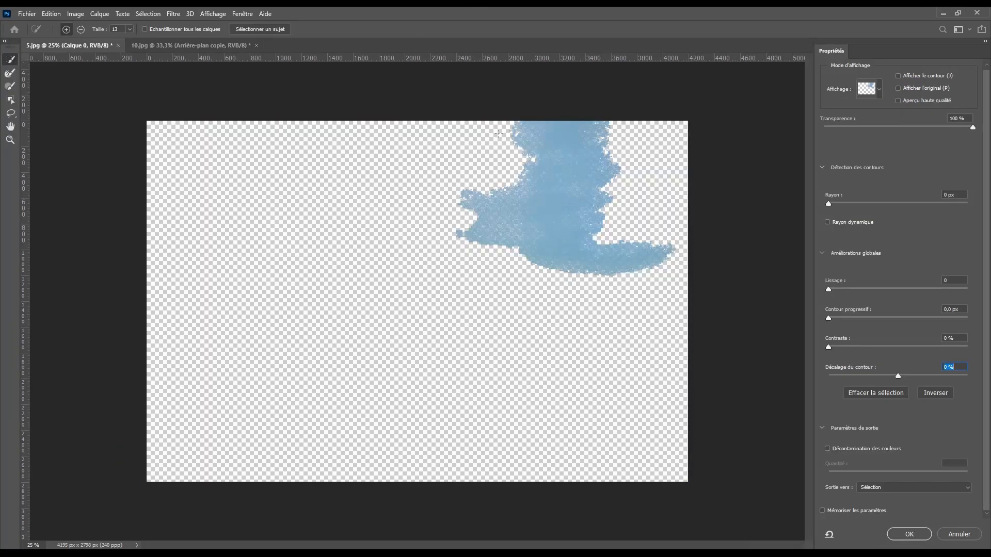
left_click(958, 535)
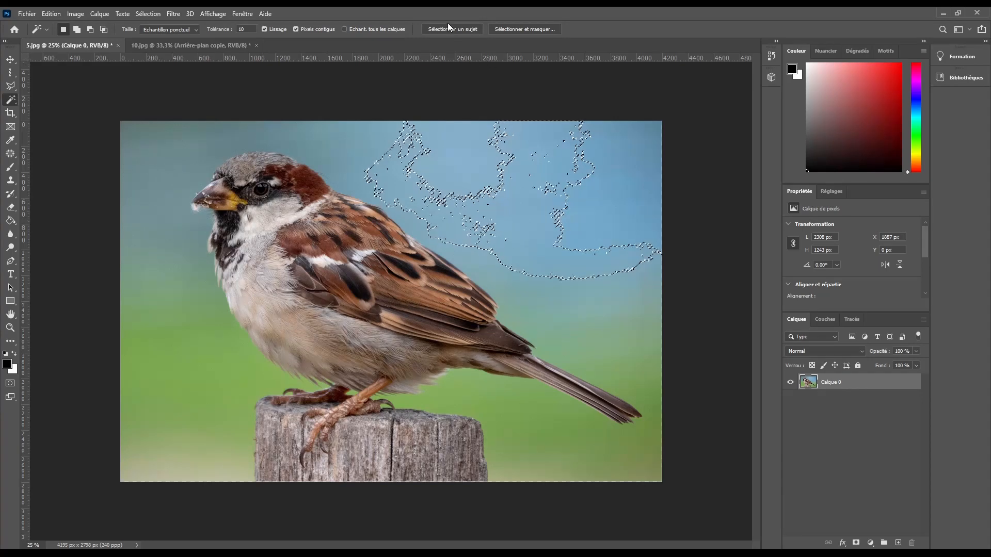
key("ctrl+d")
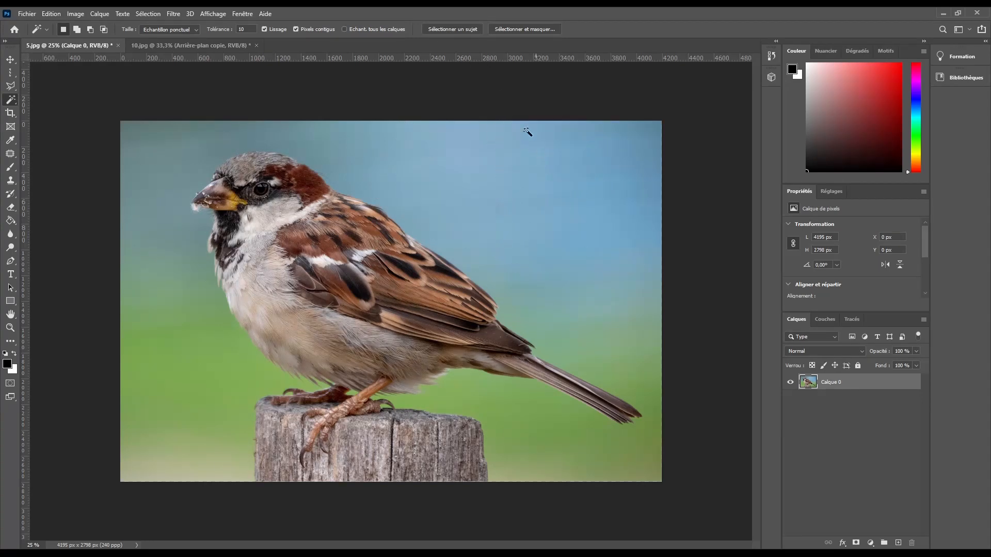
- Try the automatic Select Subject command on the bird image and deselect the result
left_click(445, 28)
key("ctrl+d")
- Select the airborne skier in 10.jpg with the Object Selection tool, redrawing the rectangle more tightly around him
right_click(13, 101)
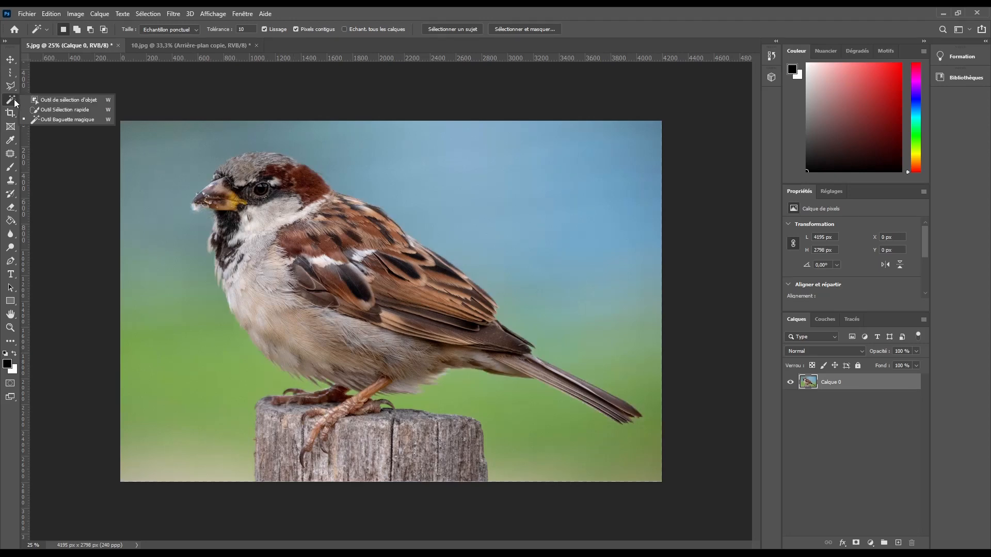
left_click(53, 99)
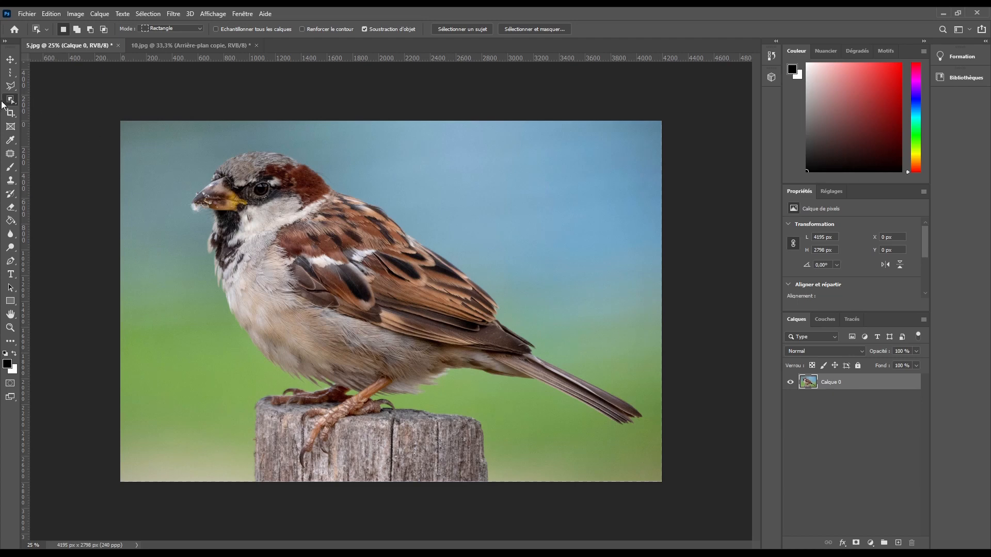
right_click(5, 99)
left_click(6, 99)
left_click(175, 45)
left_click_drag(284, 121, 460, 266)
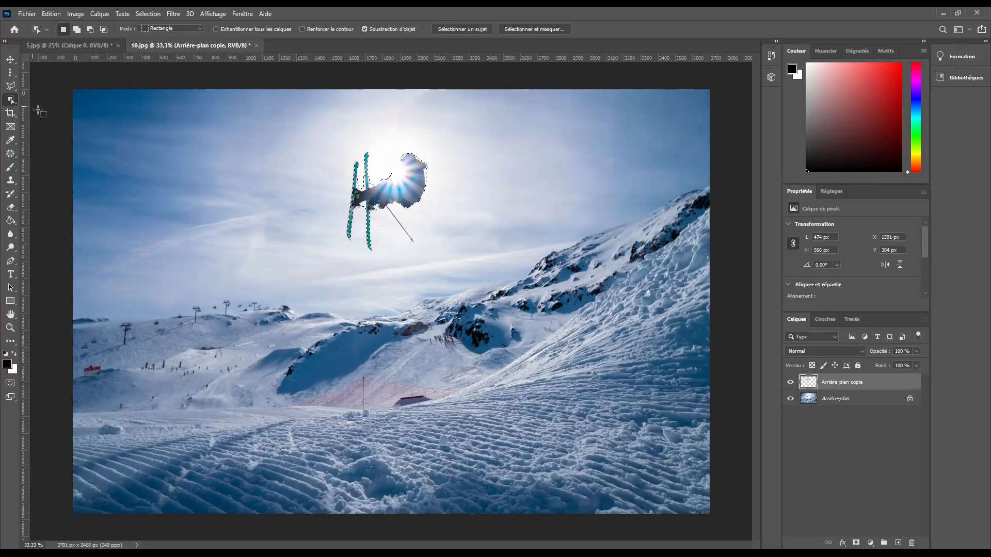
left_click_drag(315, 128, 467, 269)
key("ctrl+d")
left_click_drag(322, 127, 438, 257)
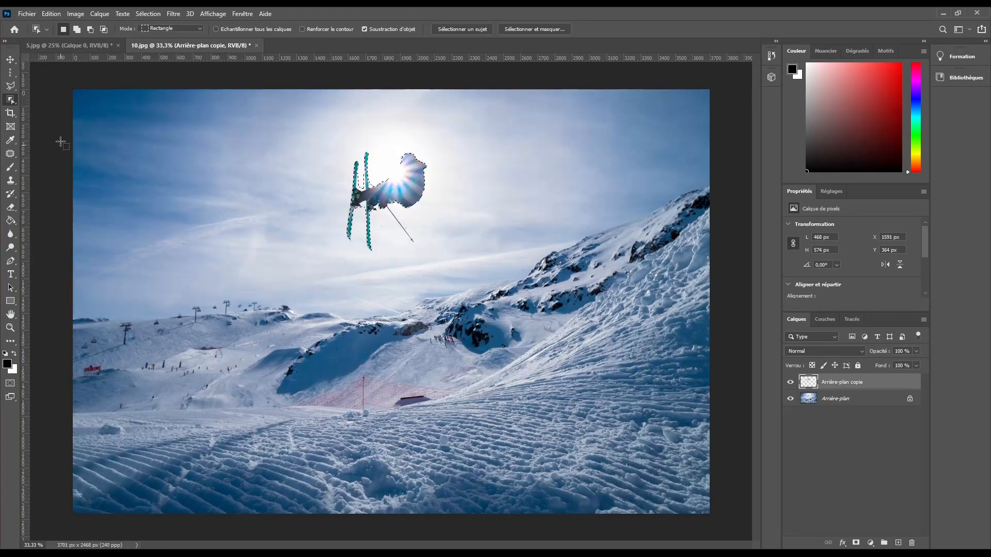
- Touch up the skier selection with Quick Selection, and replace it with a single-column marquee through the sky beside the skier
right_click(17, 101)
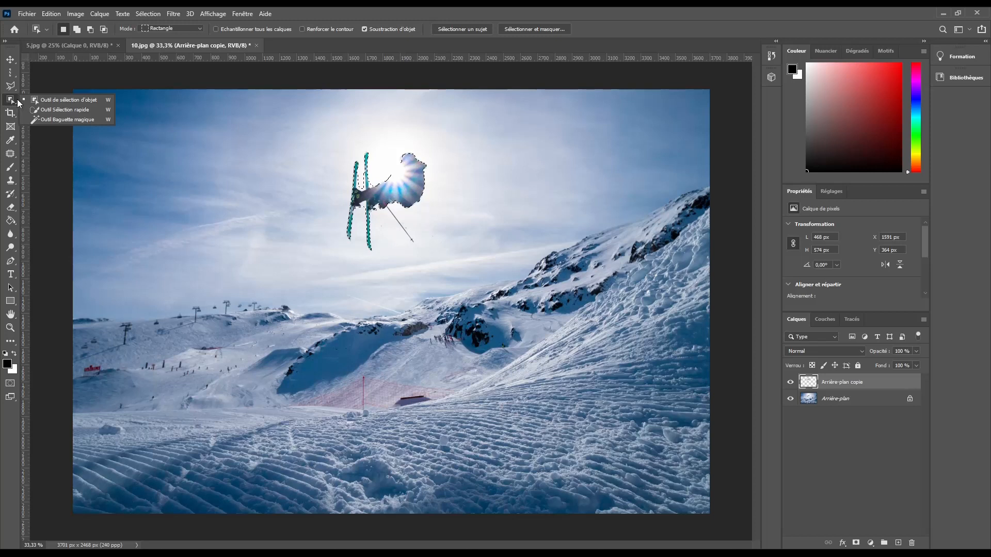
left_click(49, 109)
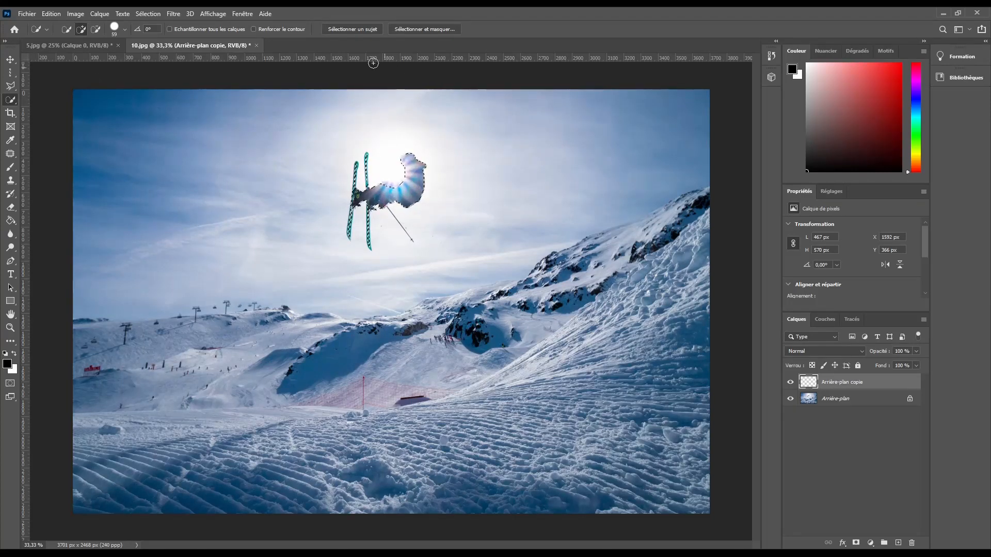
left_click(11, 72)
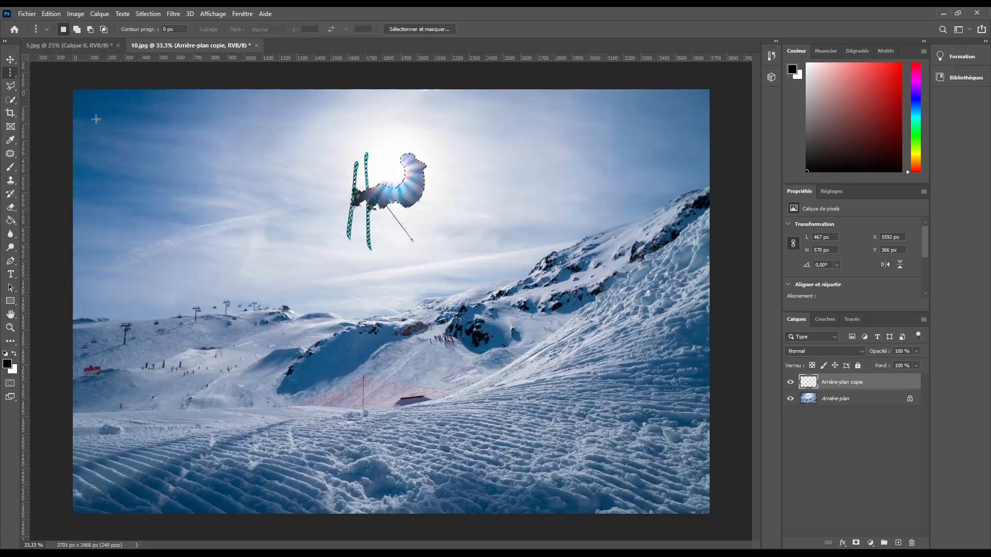
left_click(229, 176)
- Revert 10.jpg to its initial Ouvrir state in the history
left_click(10, 60)
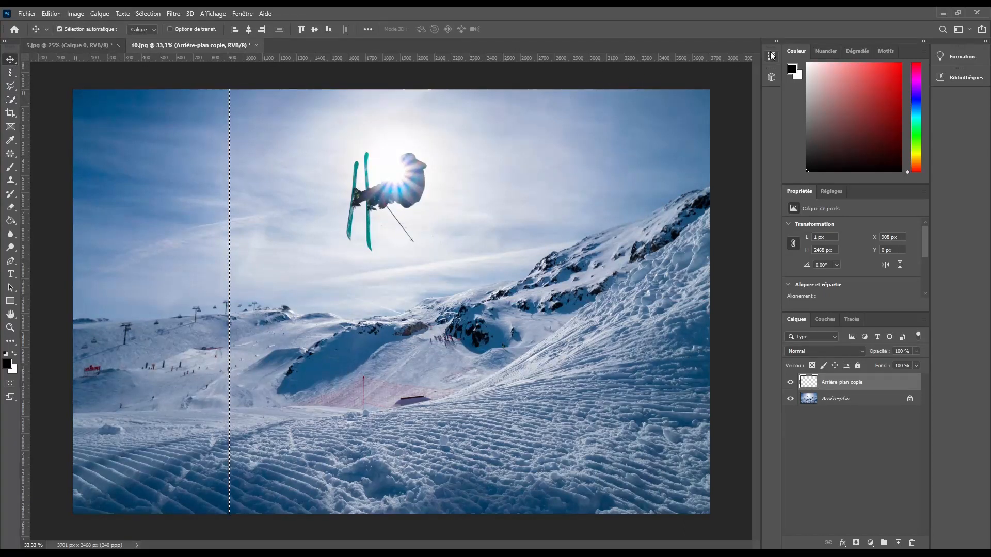
left_click(771, 56)
scroll(697, 103, "up", 10)
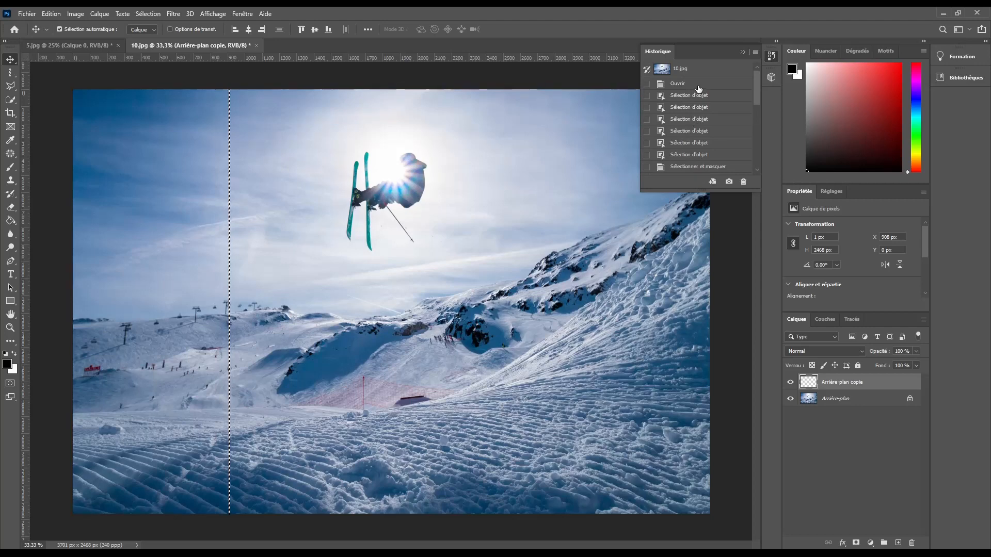
left_click(694, 83)
left_click(771, 57)
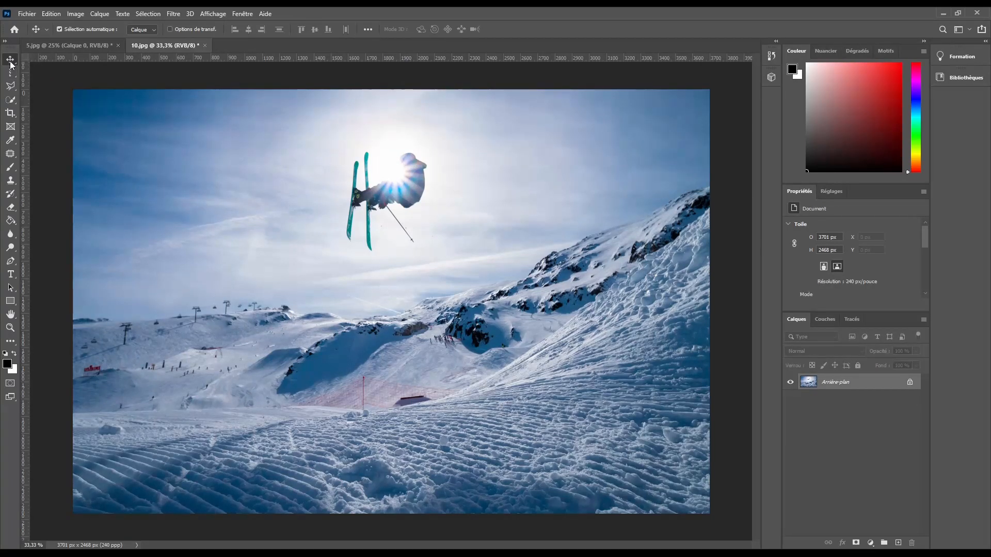
- Return to the bird image 5.jpg and activate the Crop tool
left_click(61, 47)
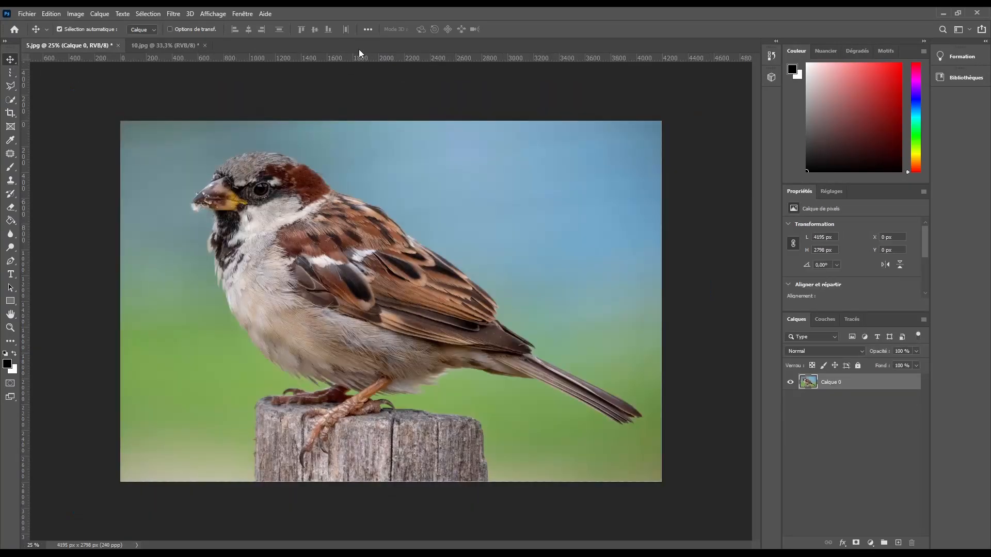
left_click(11, 99)
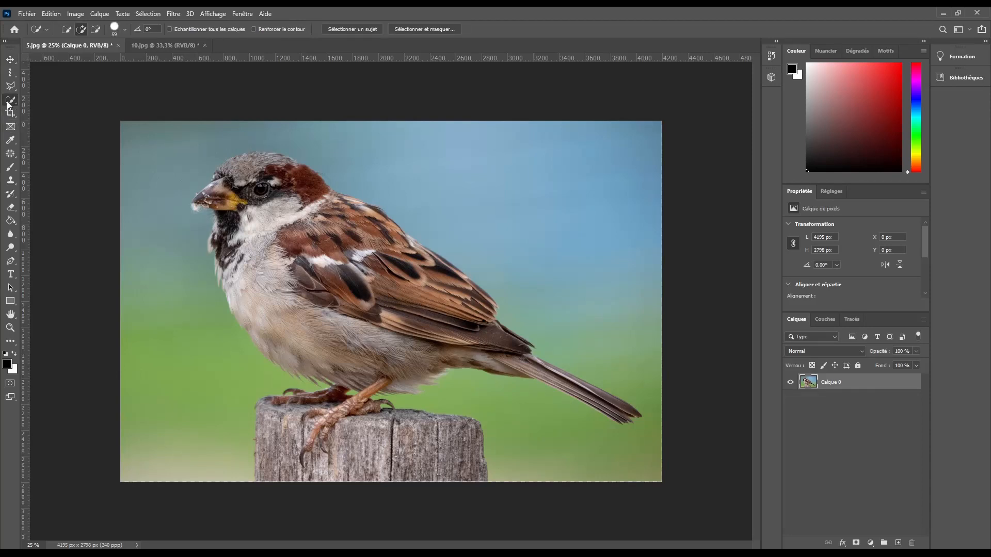
left_click(11, 114)
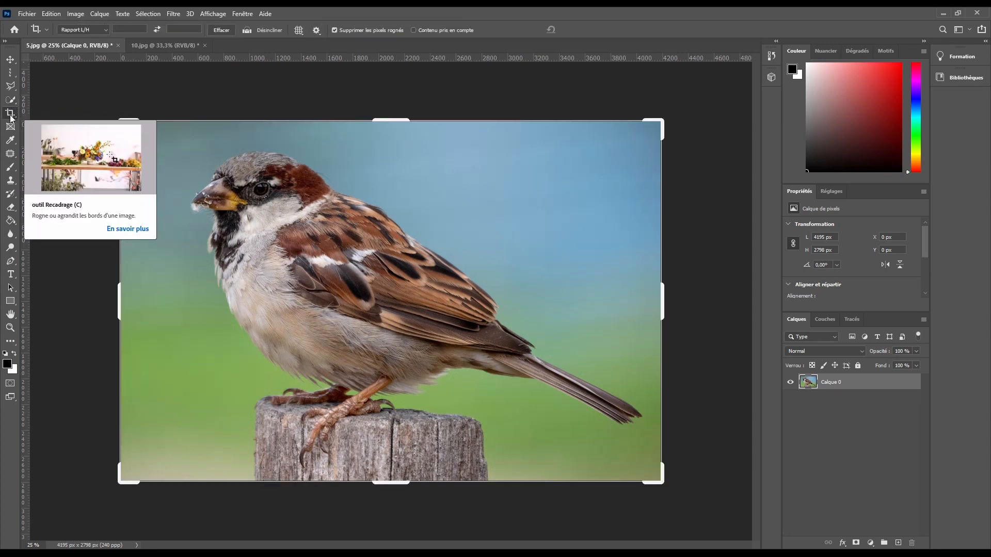
- Try reshaping the crop frame from its left edge and upper-left corner, and cancel the crop
left_click_drag(121, 302, 123, 282)
left_click_drag(254, 273, 120, 279)
mouse_move(124, 122)
left_mouse_down()
mouse_move(183, 168)
mouse_move(179, 128)
mouse_move(173, 186)
mouse_move(177, 157)
mouse_move(124, 126)
mouse_move(238, 195)
mouse_move(133, 119)
mouse_move(222, 166)
mouse_move(124, 119)
mouse_move(243, 173)
mouse_move(160, 122)
mouse_move(182, 126)
mouse_move(130, 121)
mouse_move(231, 191)
mouse_move(131, 113)
mouse_move(177, 154)
mouse_move(155, 132)
mouse_move(178, 148)
mouse_move(118, 119)
left_mouse_up()
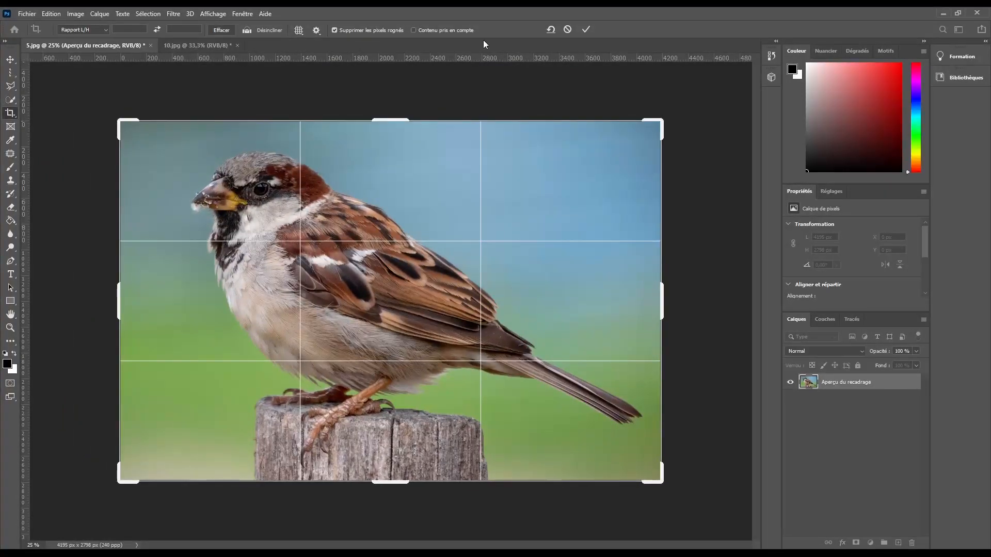
left_click(568, 29)
- Try the 1:1 square and 16:9 crop presets on the bird image, slightly enlarging the crop frame with each
left_click(90, 29)
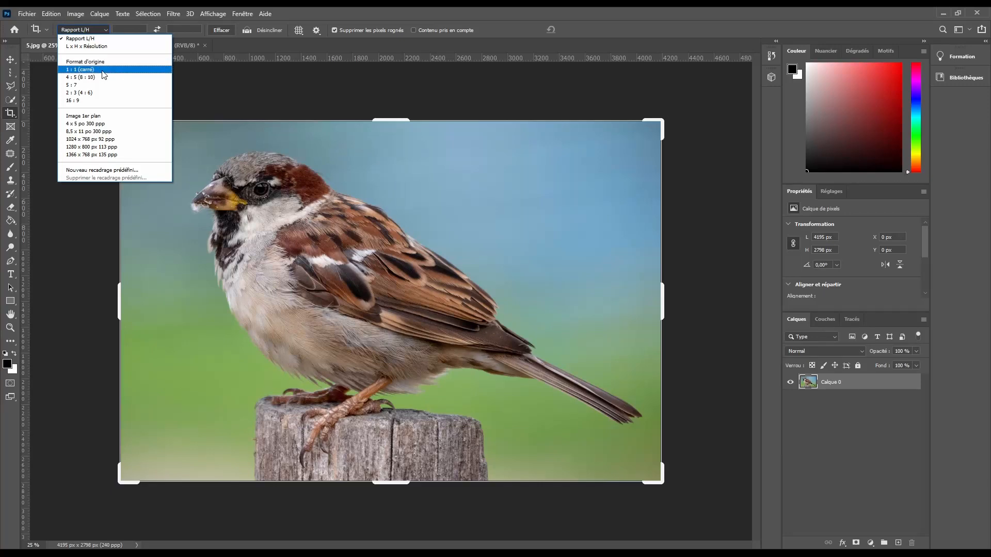
left_click(80, 69)
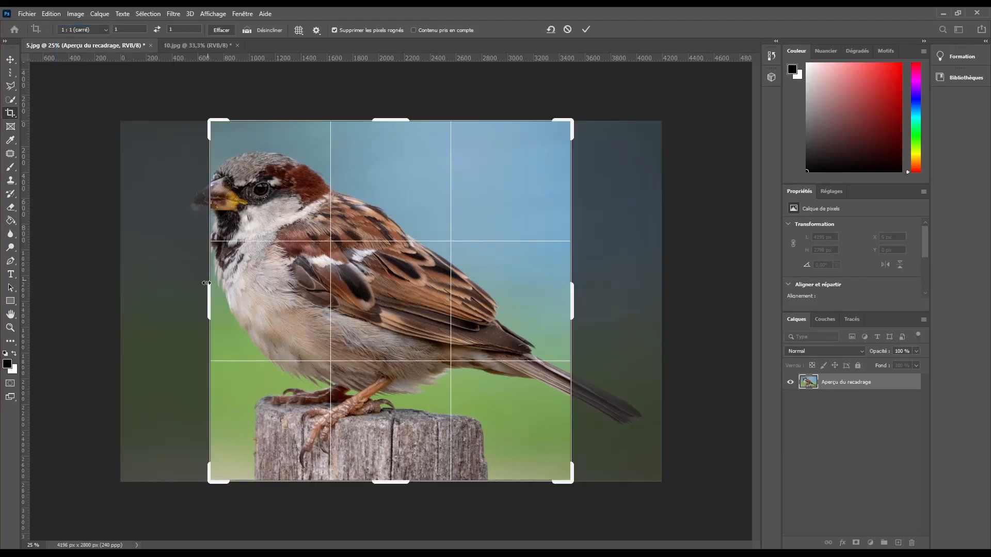
mouse_move(206, 283)
left_mouse_down()
mouse_move(272, 268)
mouse_move(192, 277)
left_mouse_up()
left_click(91, 29)
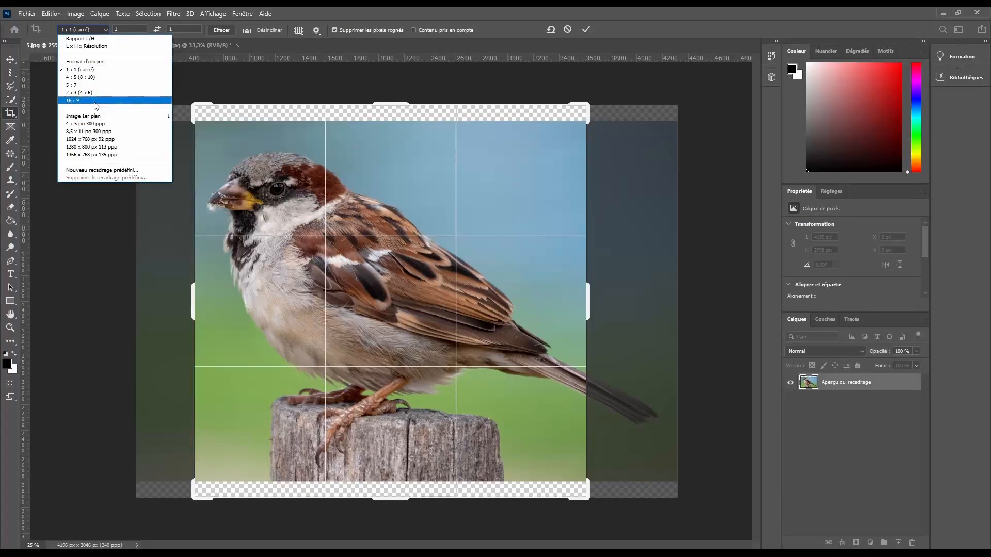
left_click(95, 102)
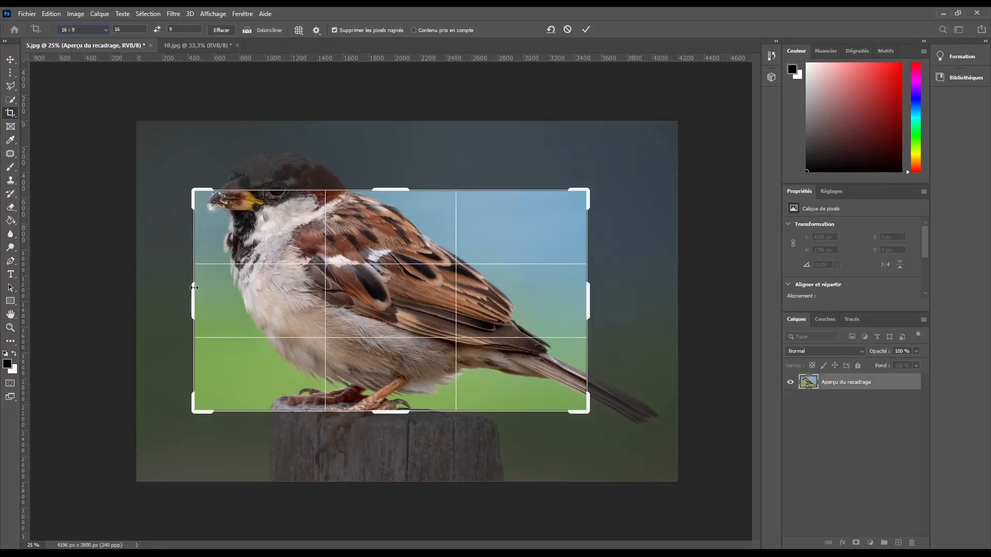
mouse_move(195, 282)
left_mouse_down()
mouse_move(154, 283)
mouse_move(186, 282)
left_mouse_up()
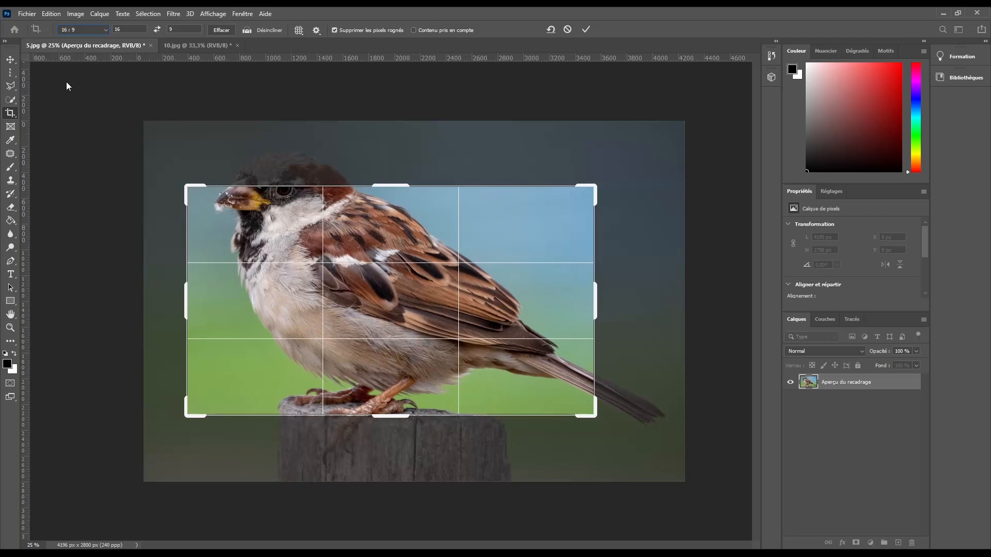
- Switch the crop preset to the custom width-to-height ratio and set it to 20 by 5
left_click(85, 31)
left_click(91, 39)
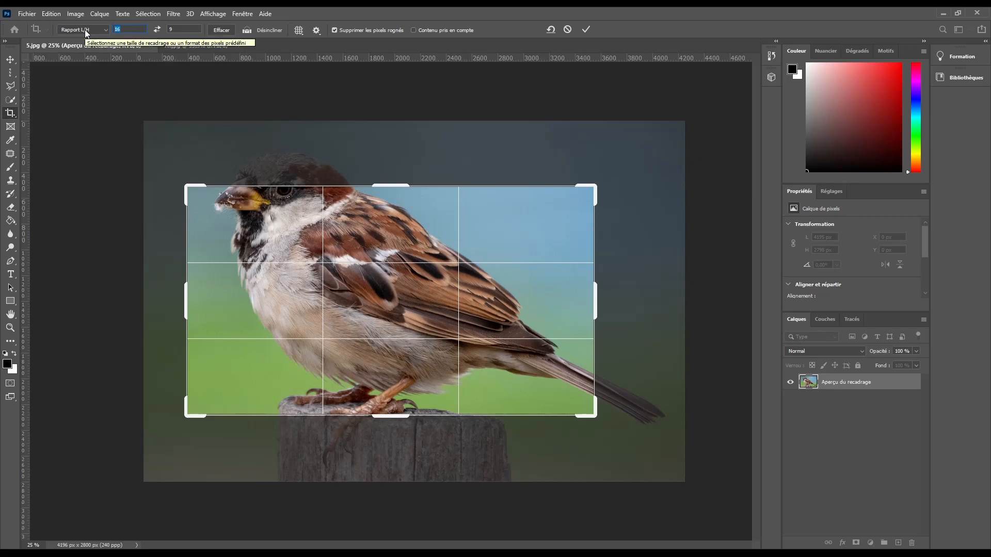
type("20")
key("Tab")
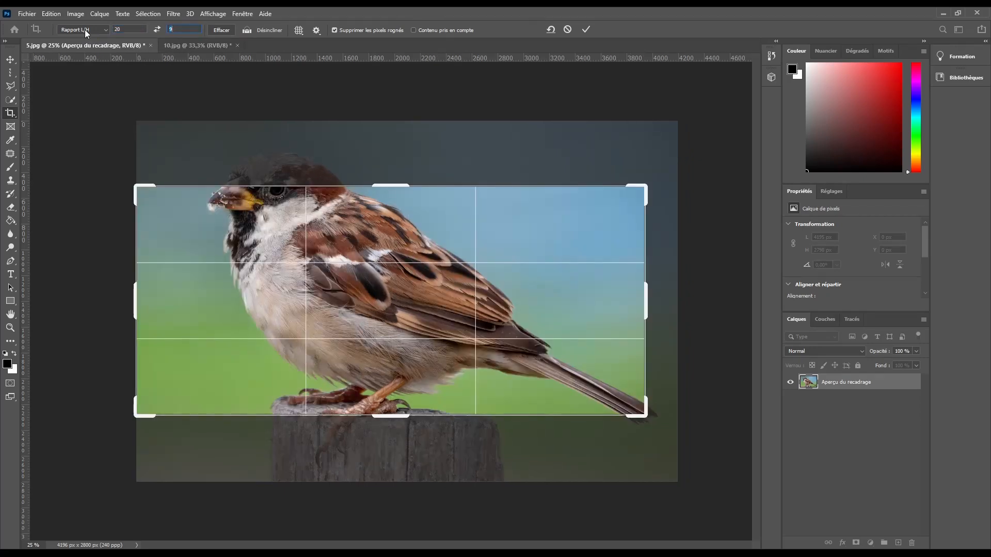
type("5")
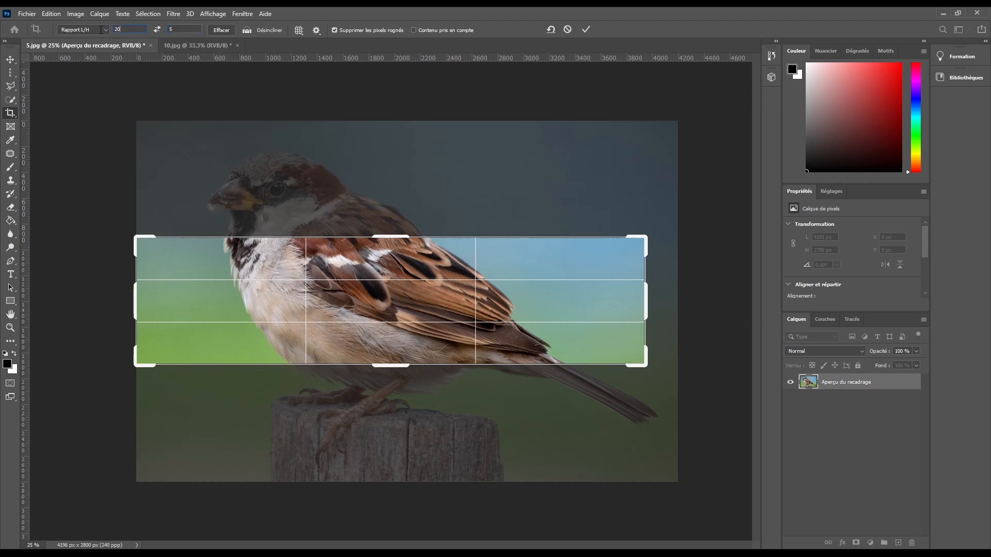
- Crop the bird image at a 4:3 ratio with the frame enlarged to the full image height, and undo the crop
type("4")
key("Tab")
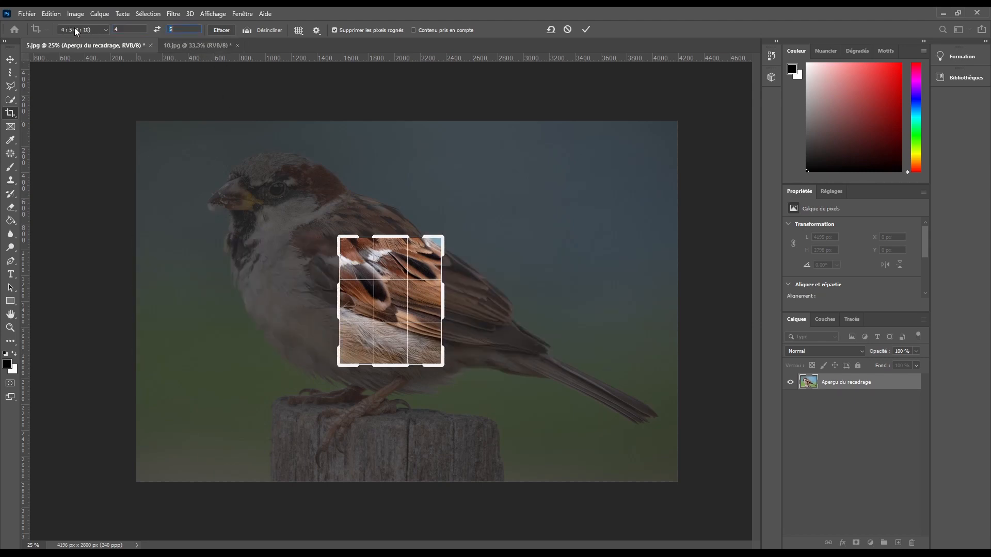
type("3")
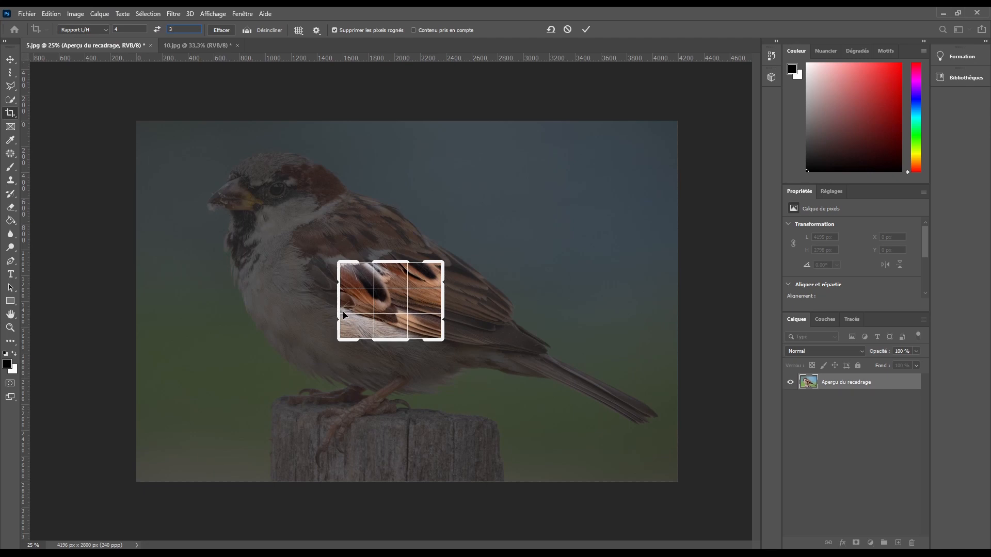
left_click_drag(342, 313, 234, 285)
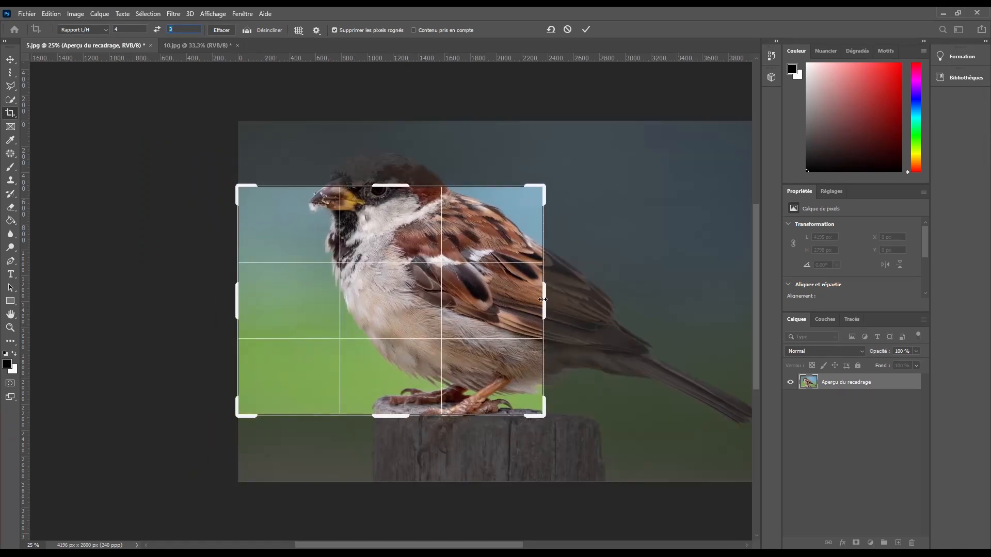
left_click_drag(542, 299, 628, 304)
left_click_drag(476, 309, 421, 311)
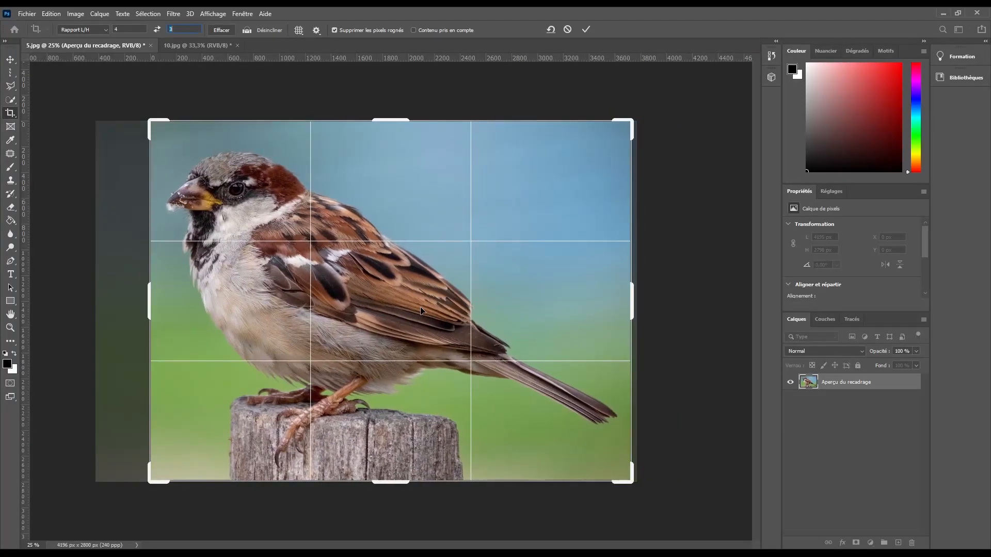
key("Return")
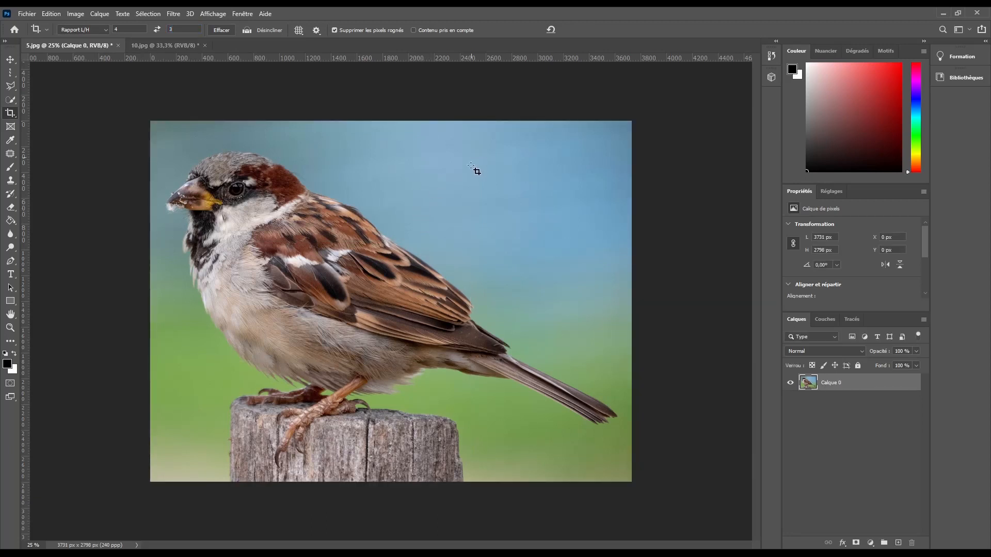
key("ctrl+z")
- Bring up the 4:3 crop frame again, shift the bird image within it, and cancel the crop
left_click(468, 201)
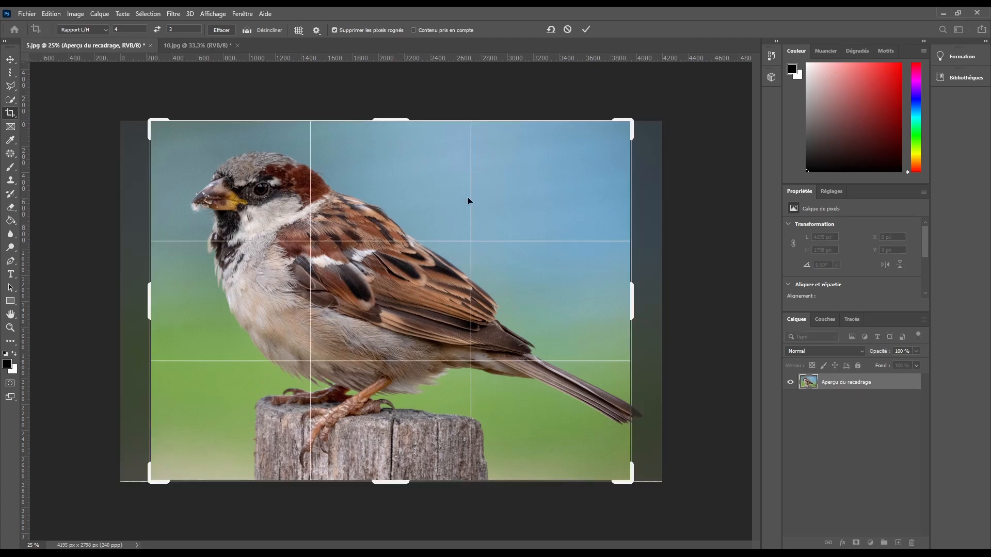
left_click_drag(463, 261, 439, 265)
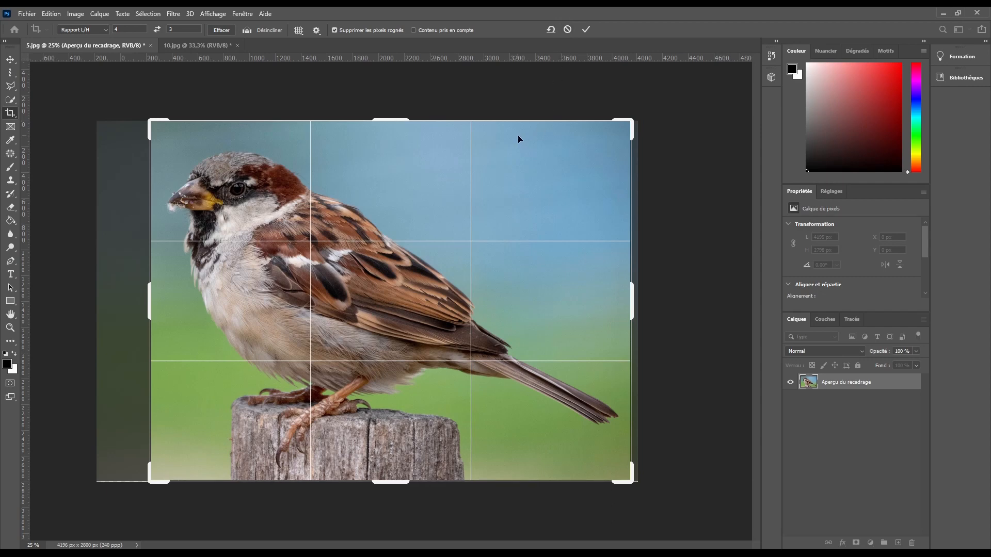
key("Escape")
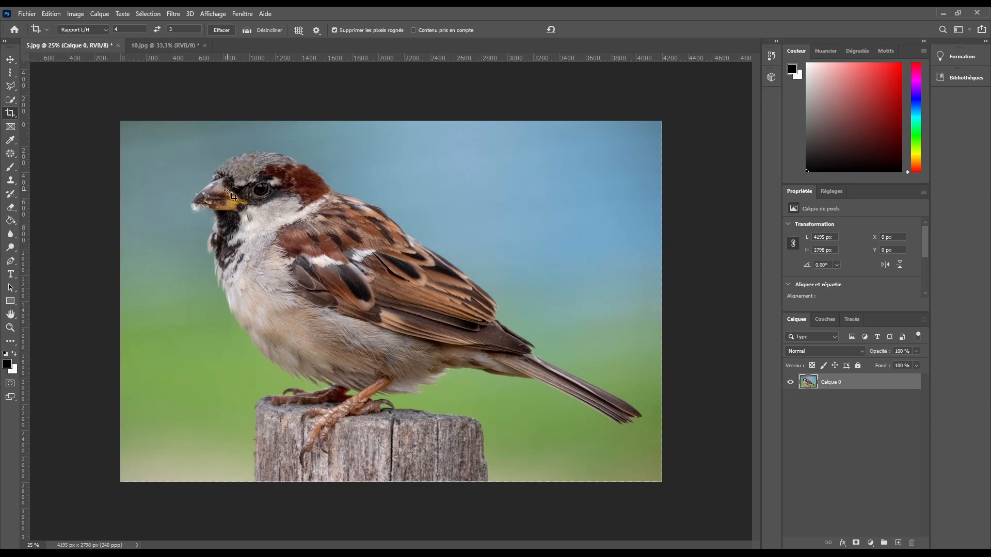
- Shift the bird image inside the 4:3 frame, apply the crop, and undo it
left_click(289, 196)
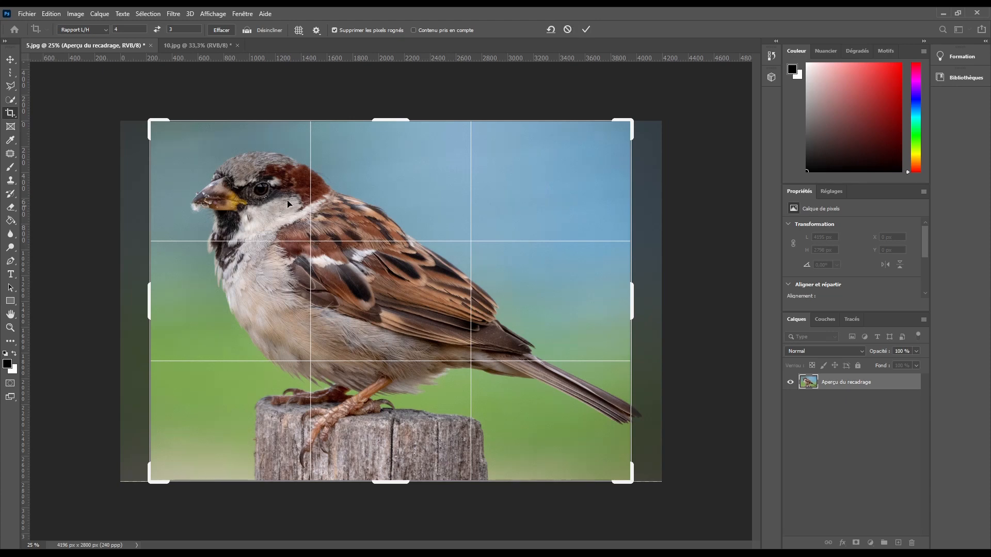
left_click_drag(522, 214, 500, 213)
left_click(587, 31)
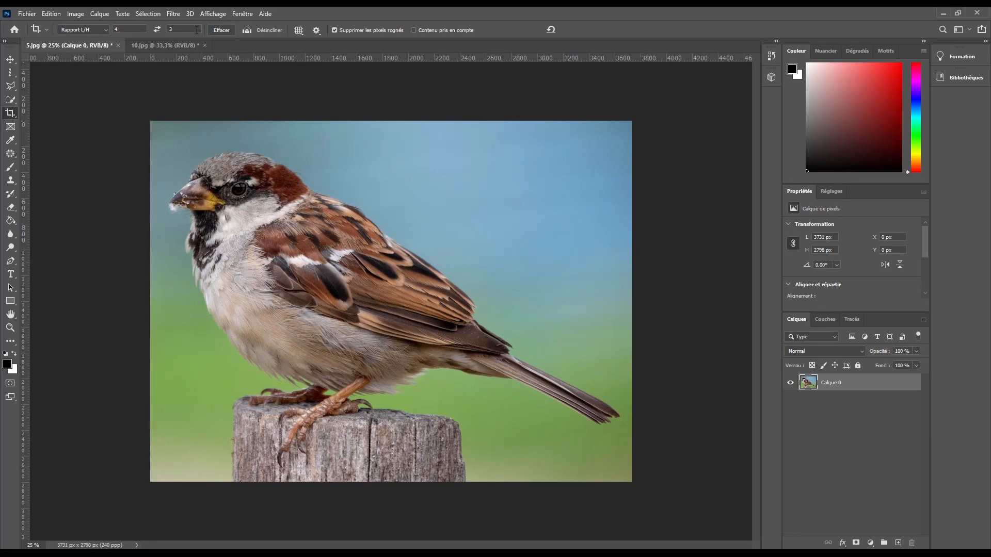
key("ctrl+z")
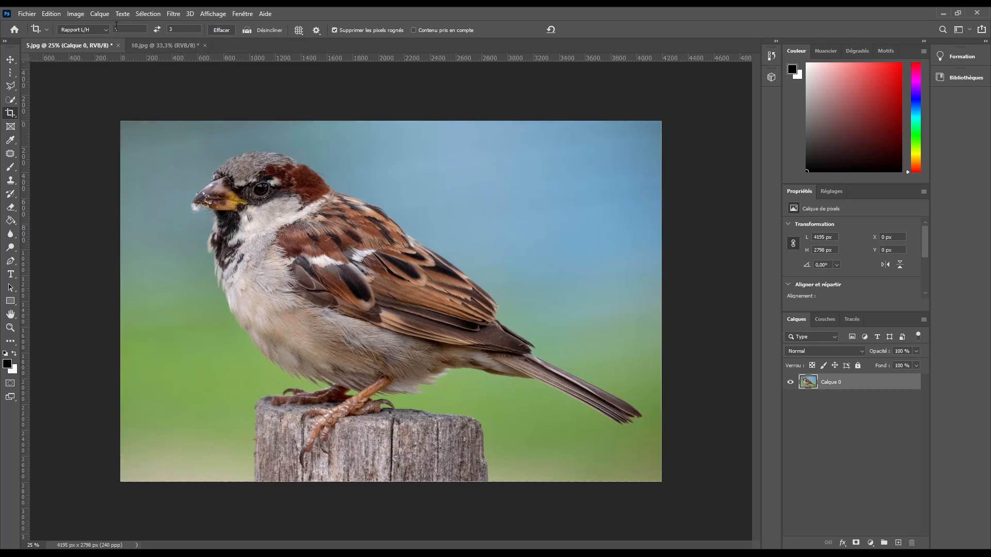
- Crop the image to a 3:4 portrait framing the bird's head and front, and undo the crop
left_click(188, 138)
left_click_drag(122, 29, 45, 44)
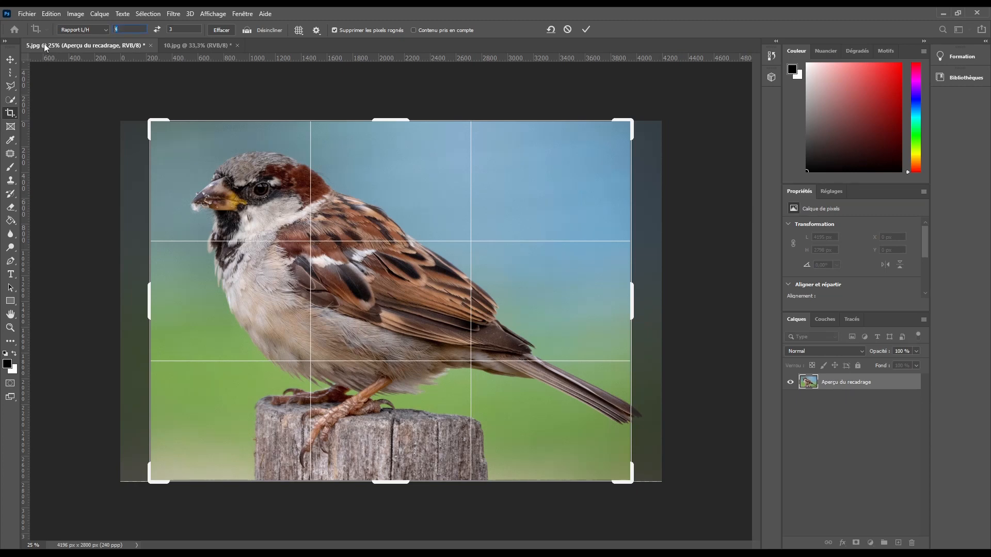
type("3")
key("Tab")
type("4")
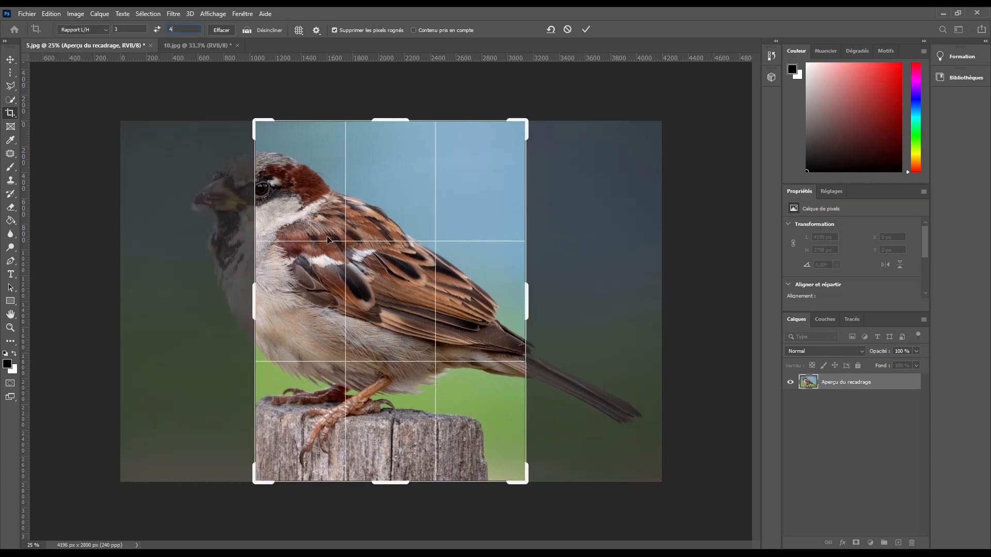
left_click_drag(332, 240, 418, 239)
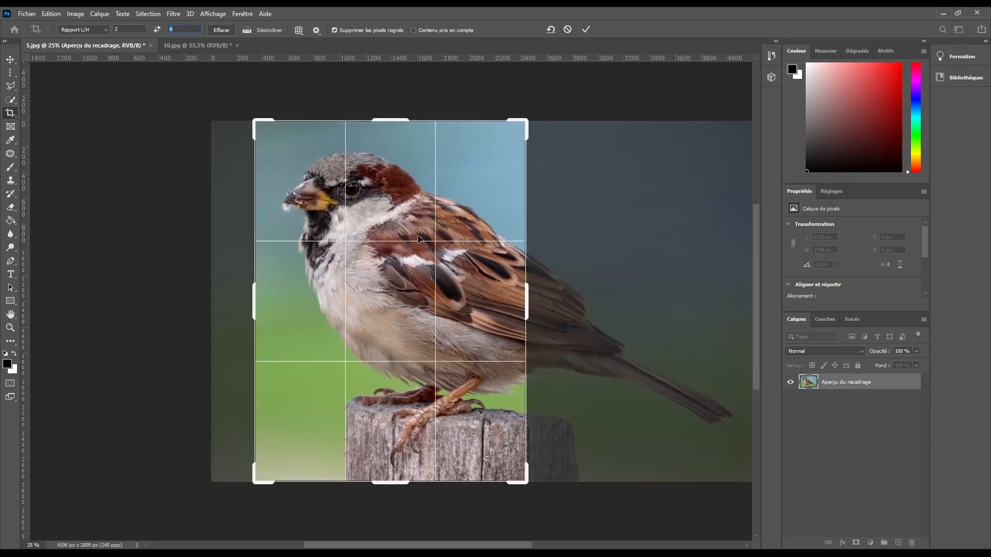
key("Return")
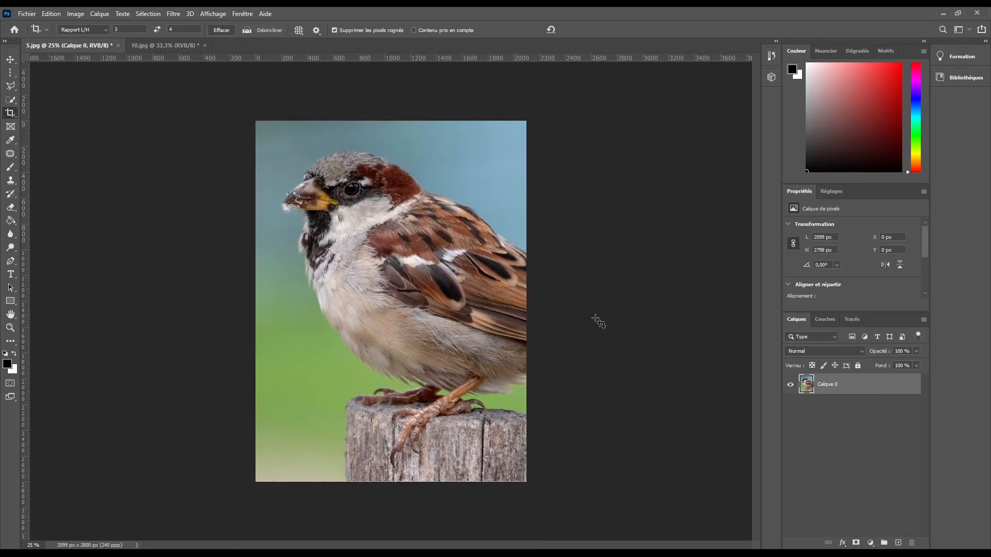
key("ctrl+z")
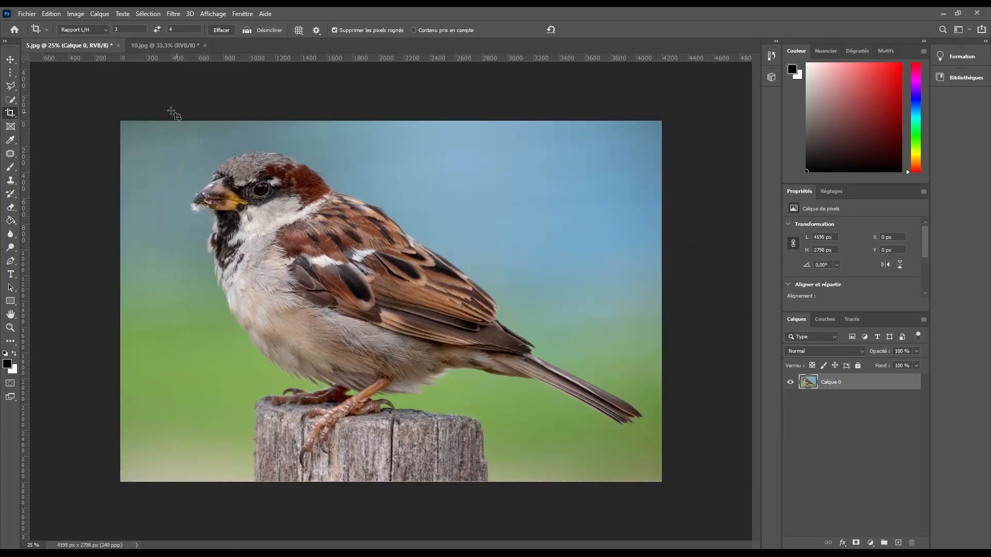
- Apply a Perspective Crop around the bird's upper body with the upper-left and lower-right corners pulled inward, and undo it
right_click(9, 113)
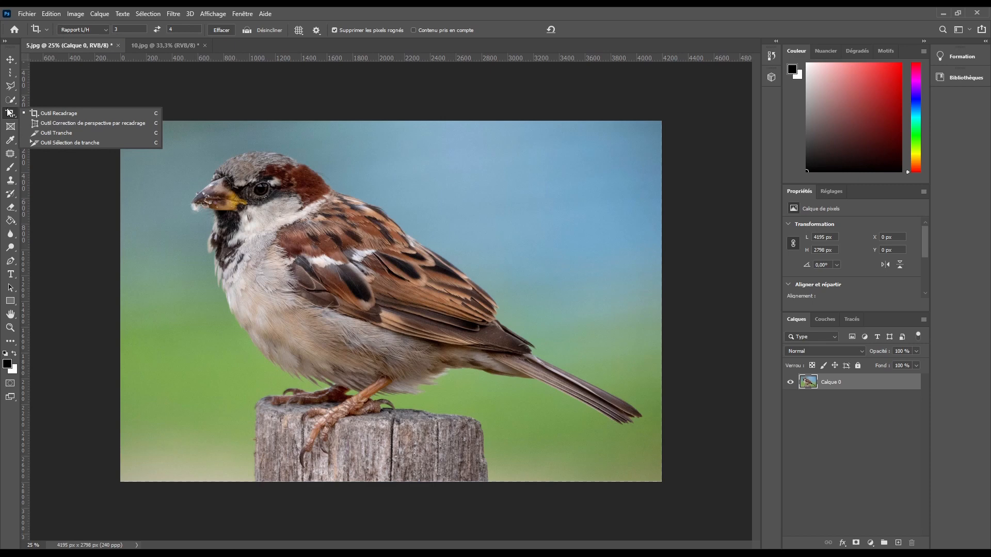
left_click(60, 124)
left_click(7, 116)
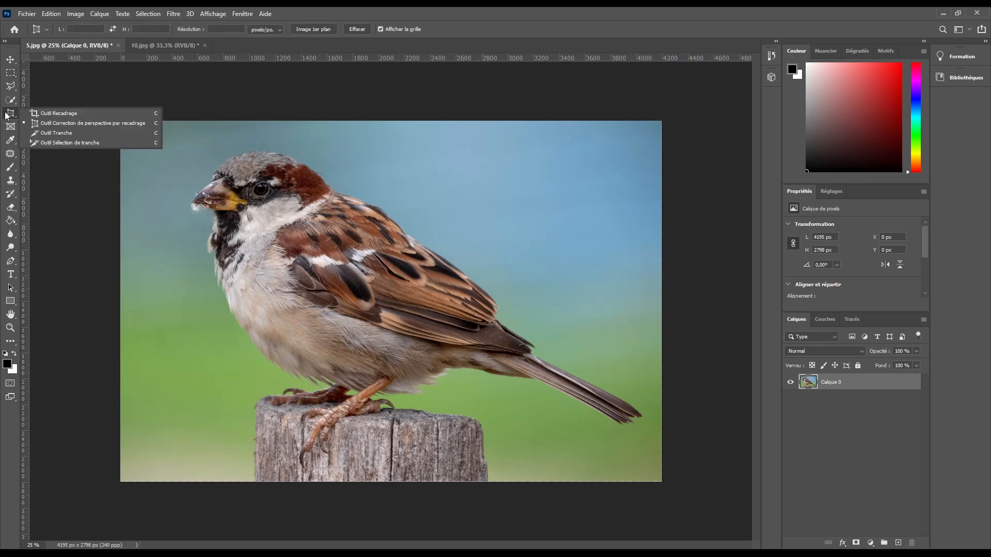
left_click(45, 123)
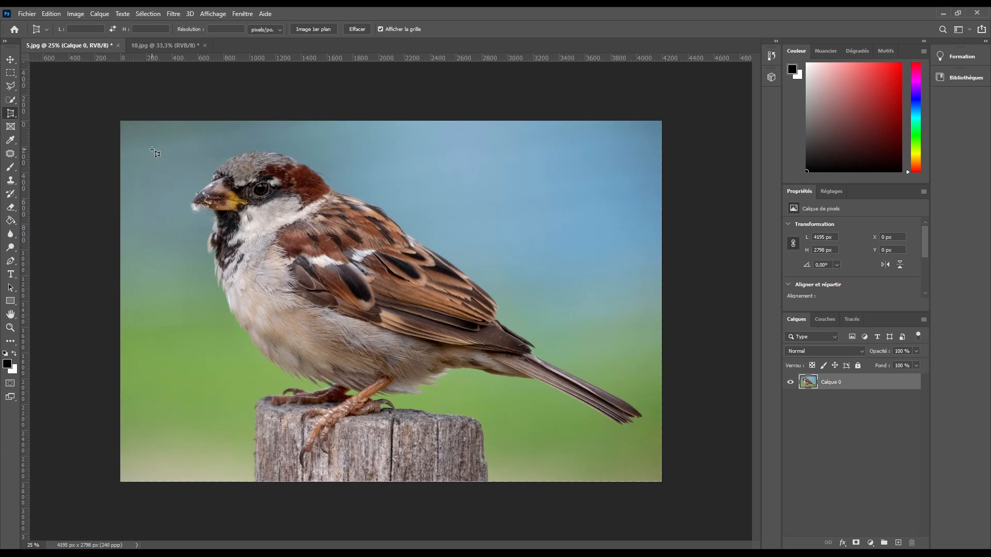
left_click_drag(134, 128, 554, 360)
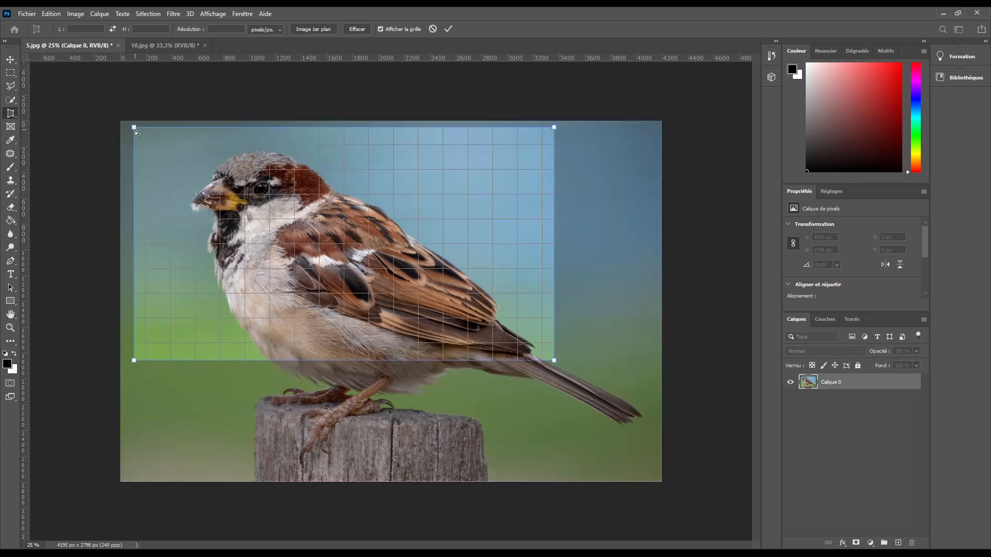
left_click_drag(134, 128, 181, 161)
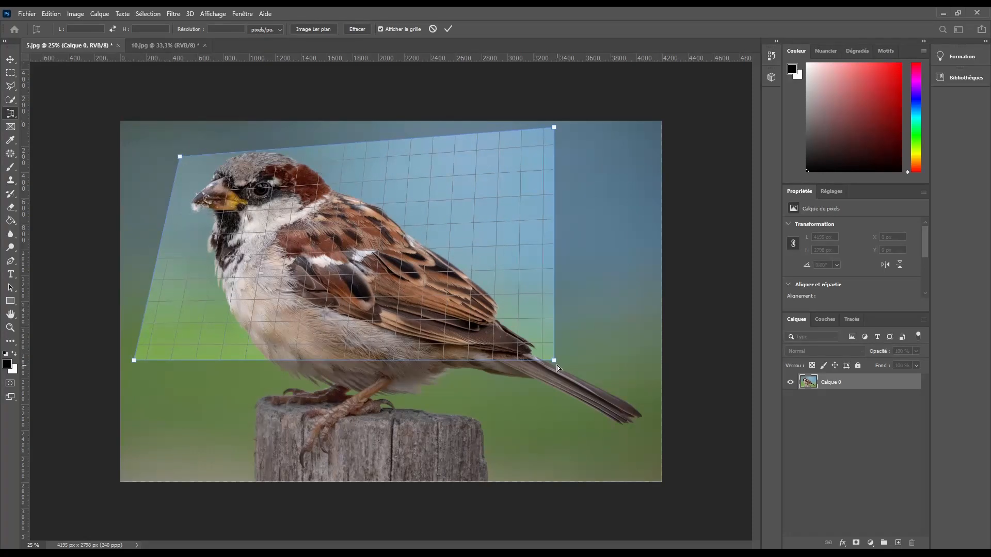
left_click_drag(558, 368, 485, 282)
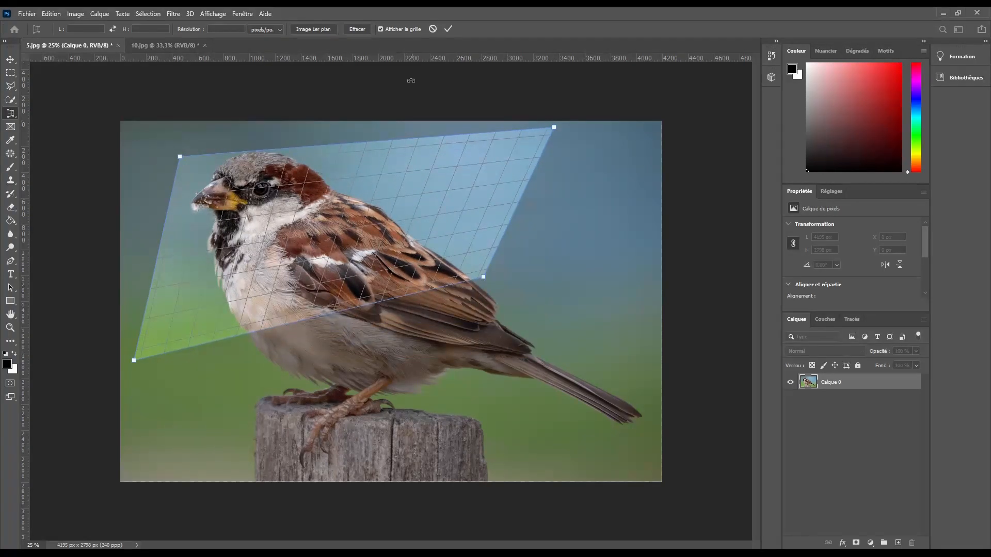
left_click(447, 29)
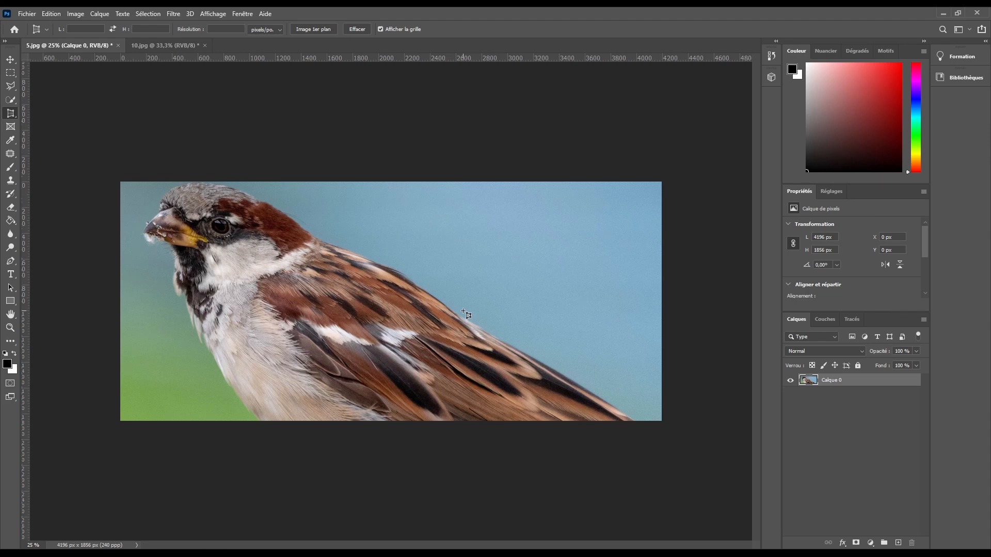
key("ctrl+z")
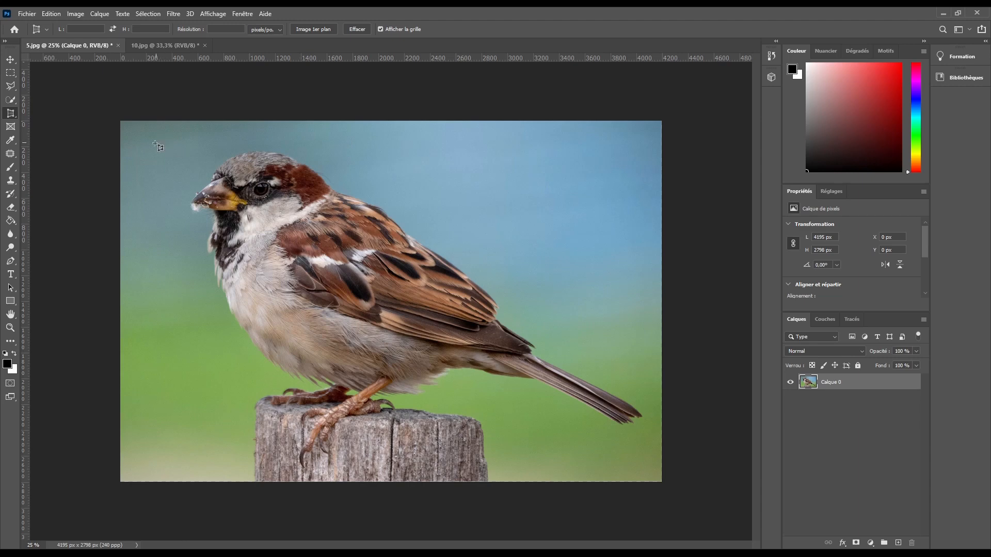
- Apply a smaller perspective crop around the bird's head with its lower-right corner skewed inward, and undo it
left_click_drag(140, 143, 357, 268)
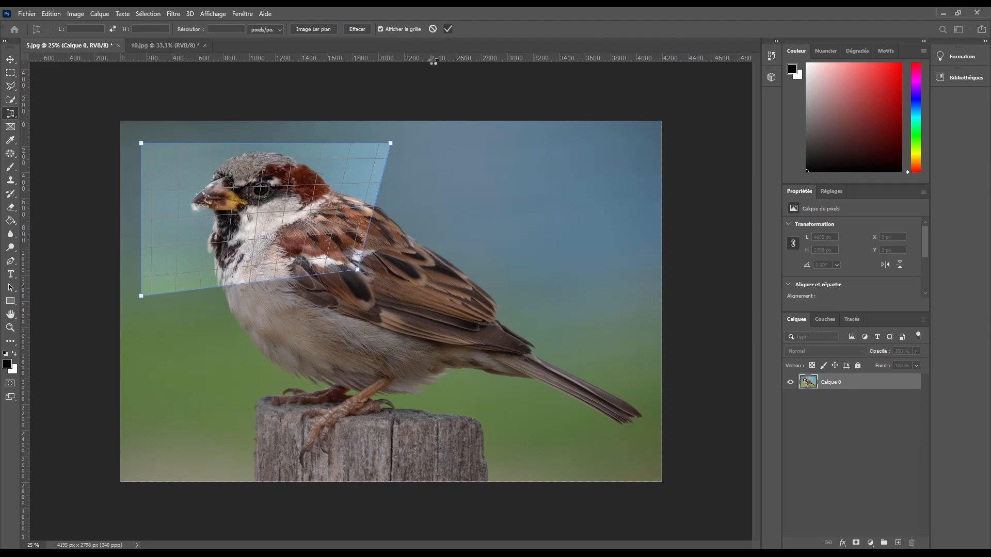
left_click(448, 30)
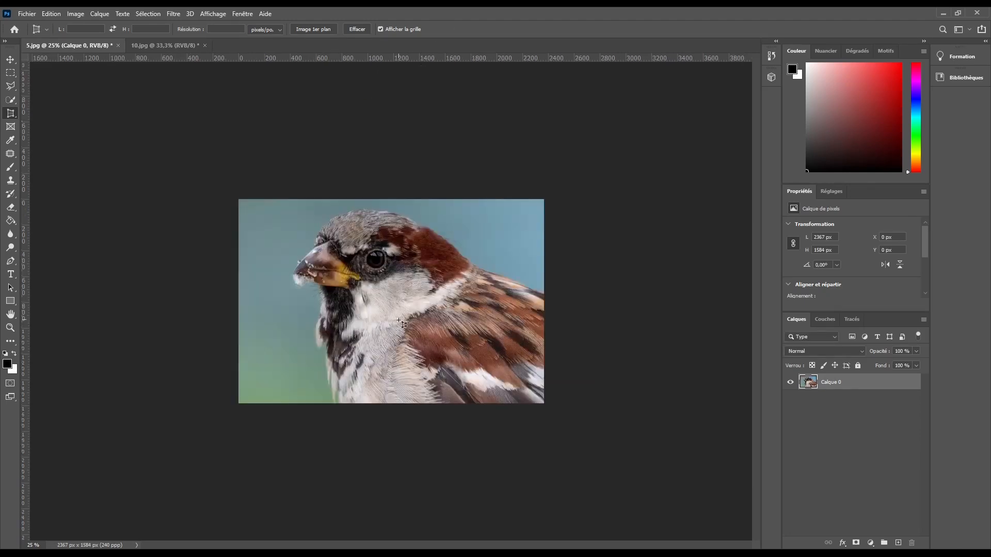
key("ctrl+z")
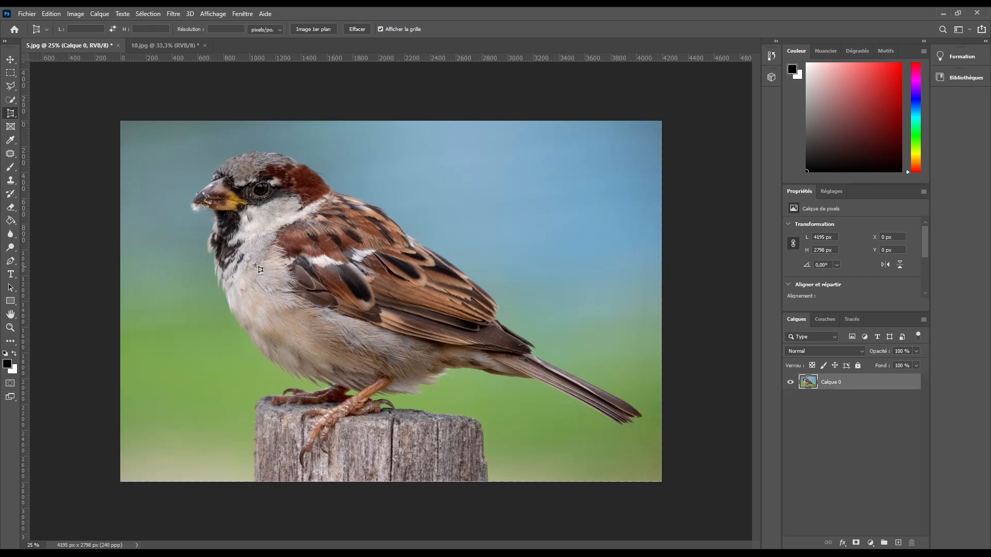
- Compare the options of the Slice, Slice Select and Crop tools, ending with the Slice tool active
left_click(10, 114)
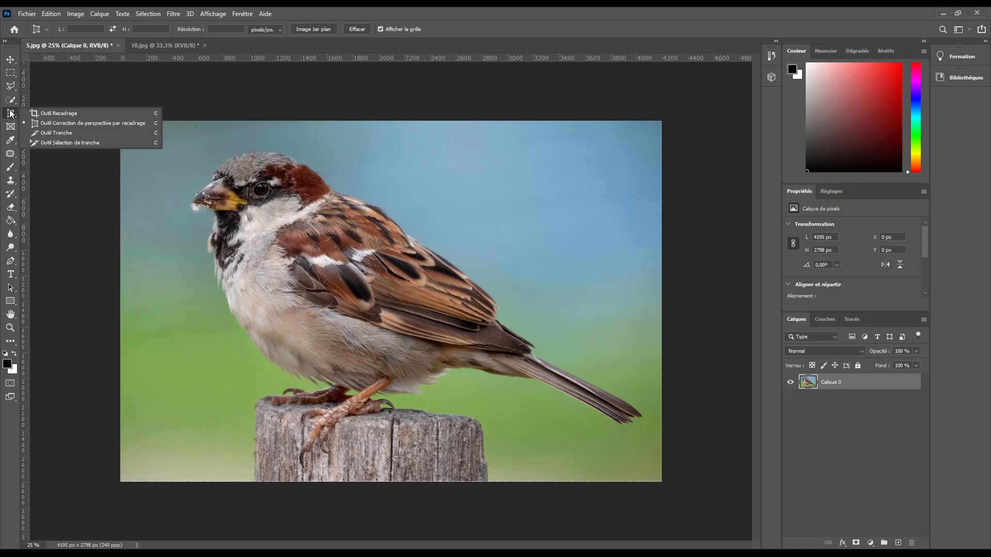
left_click(73, 132)
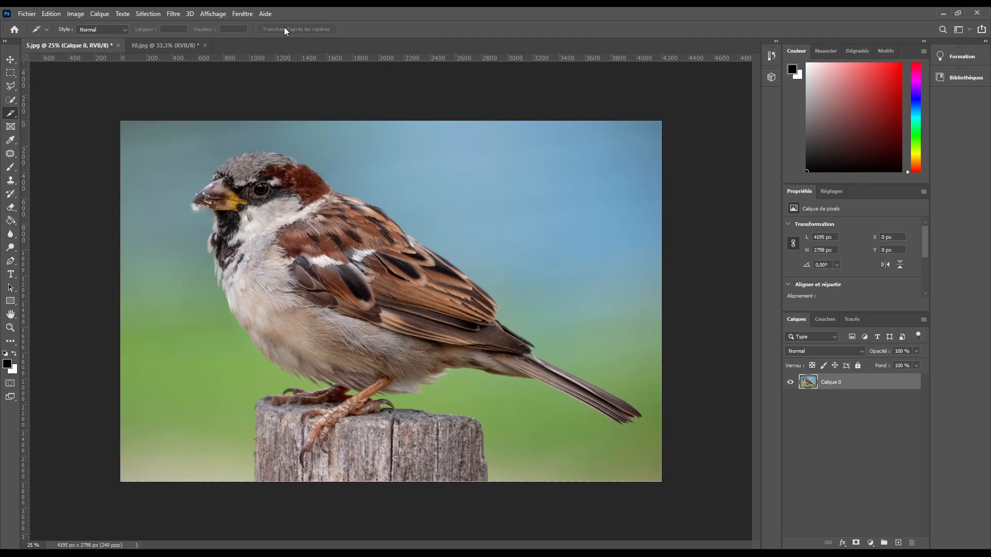
right_click(10, 115)
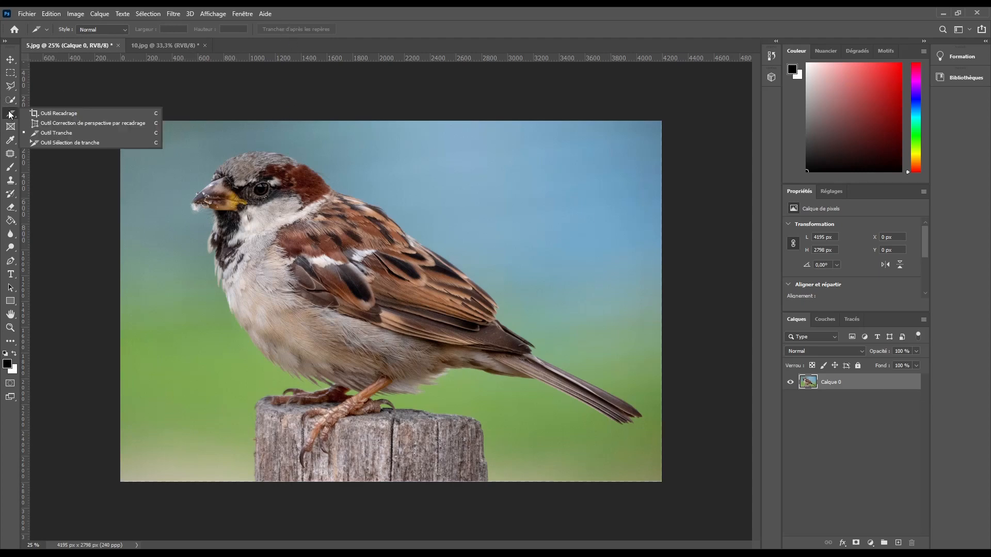
left_click(67, 142)
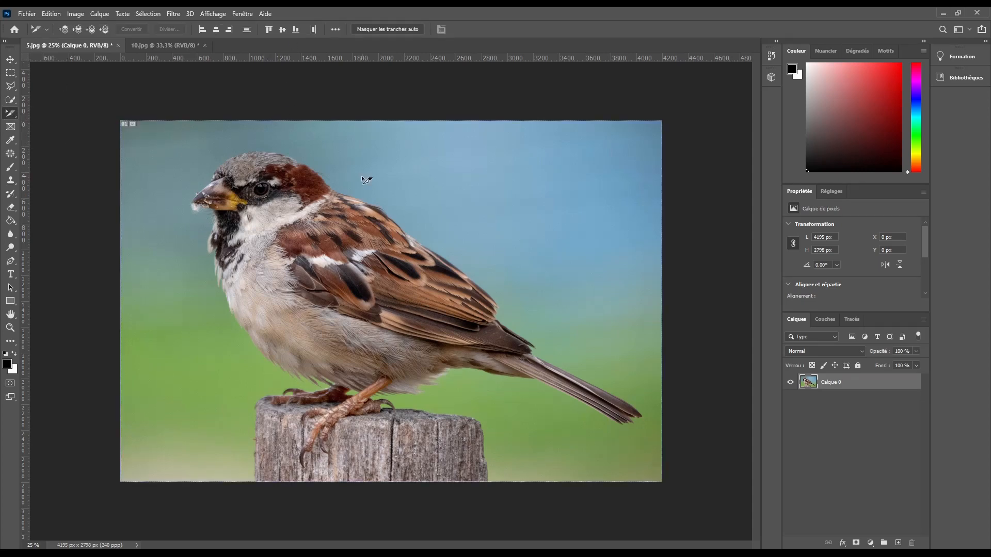
right_click(13, 116)
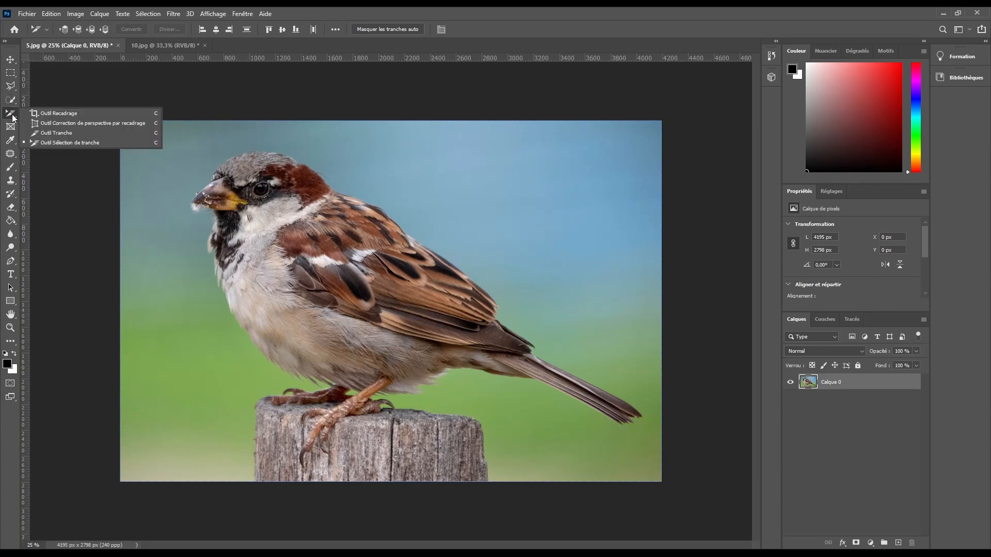
left_click(30, 114)
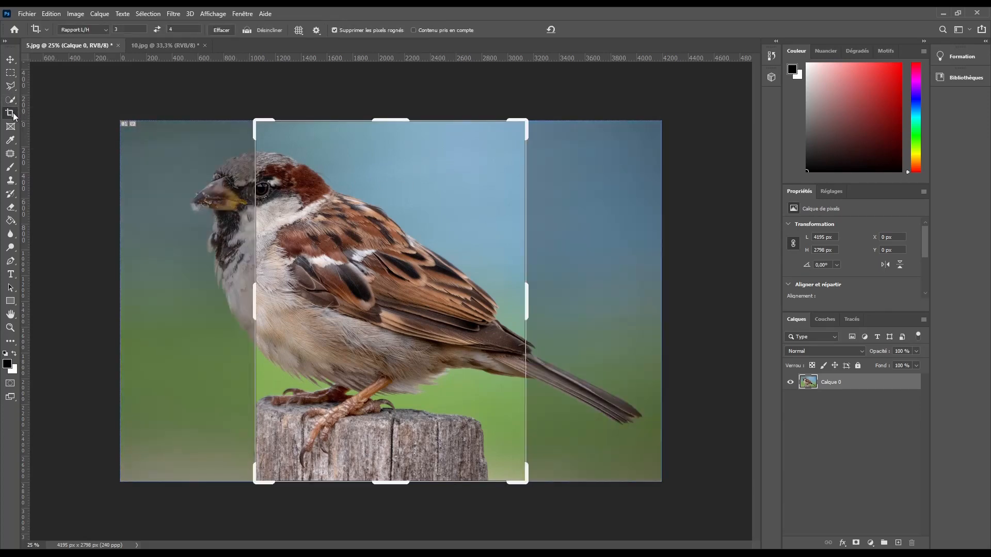
right_click(13, 115)
left_click(31, 133)
- Create a custom guide layout over the bird image with 4 columns, 3 rows and a column gutter of 20
left_click(208, 14)
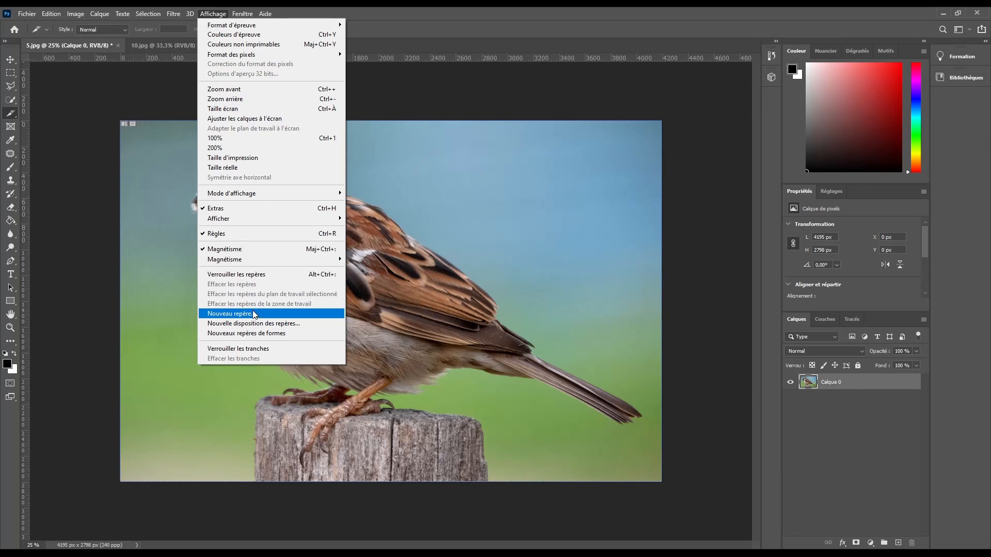
left_click(240, 323)
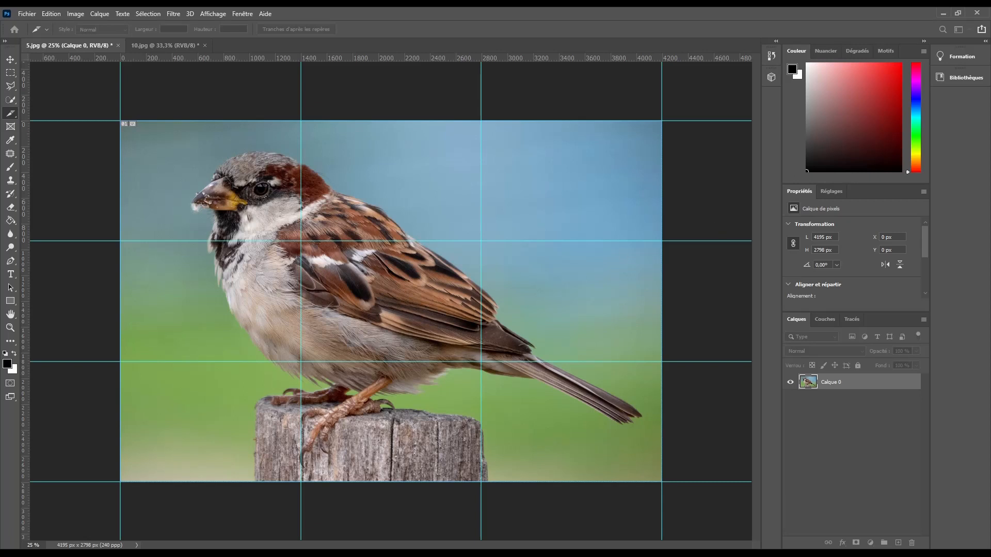
left_click_drag(990, 206, 411, 129)
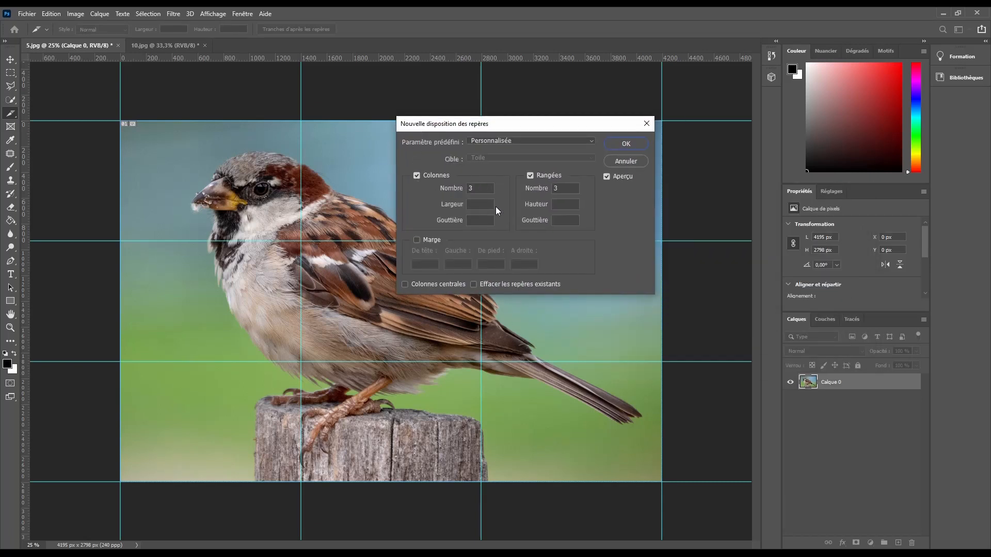
double_click(477, 191)
type("4")
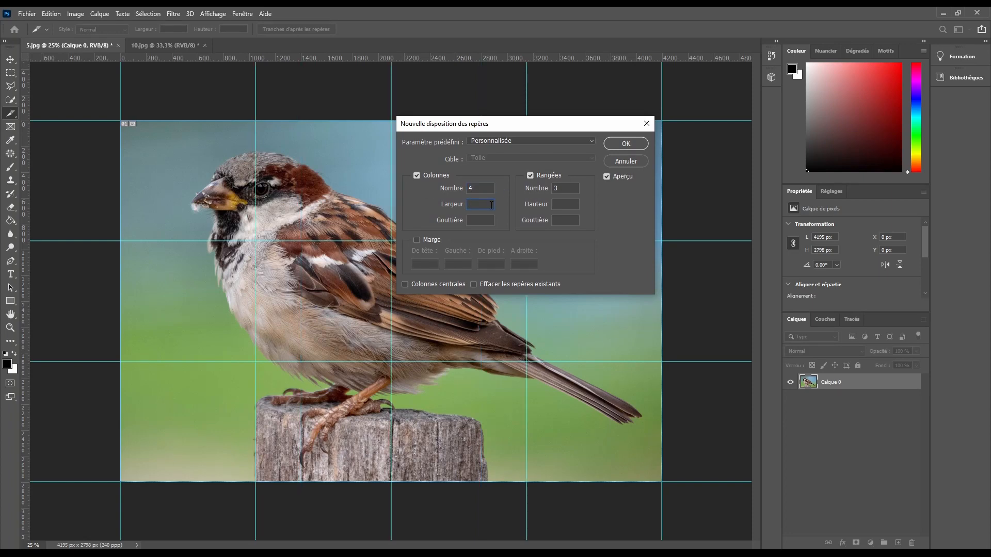
type("2")
key("BackSpace")
left_click(480, 220)
type("20")
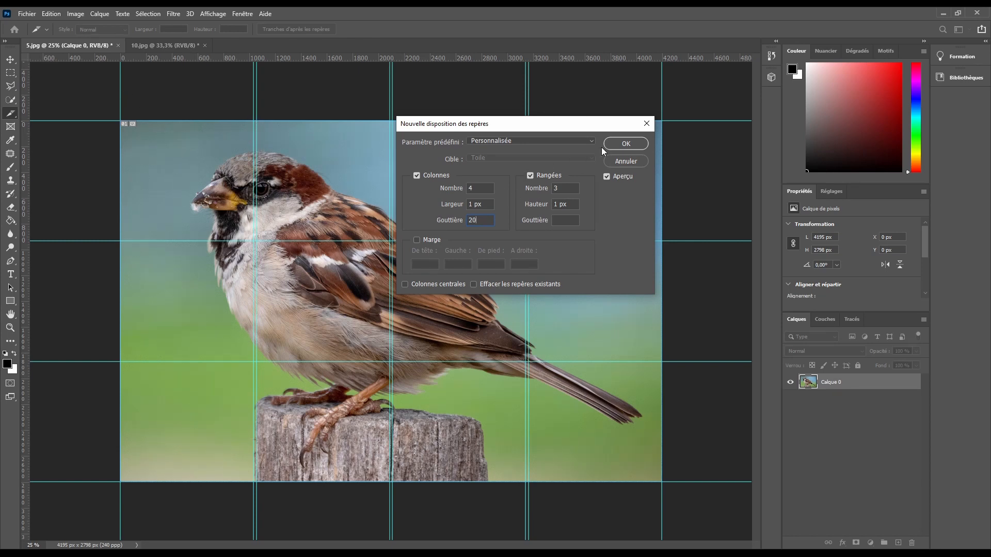
left_click(620, 143)
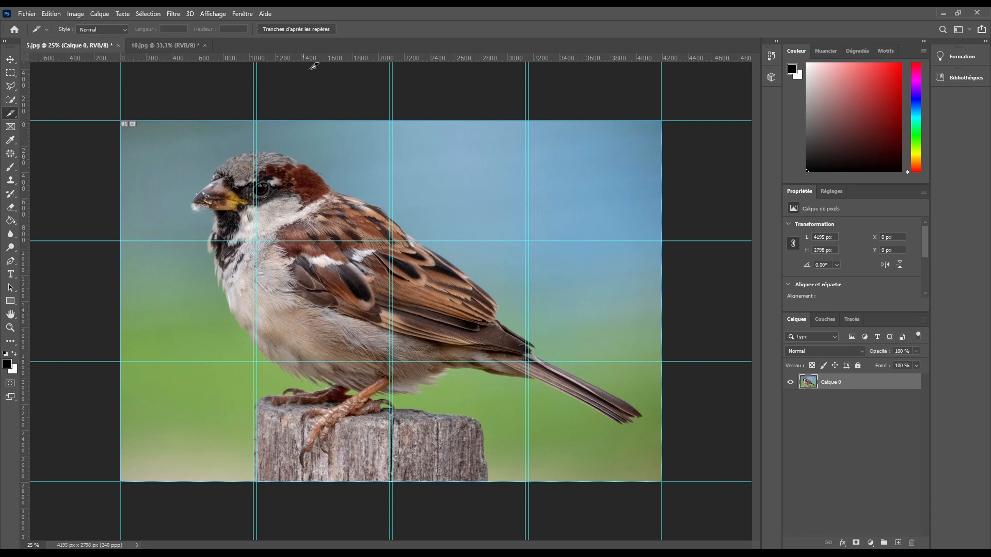
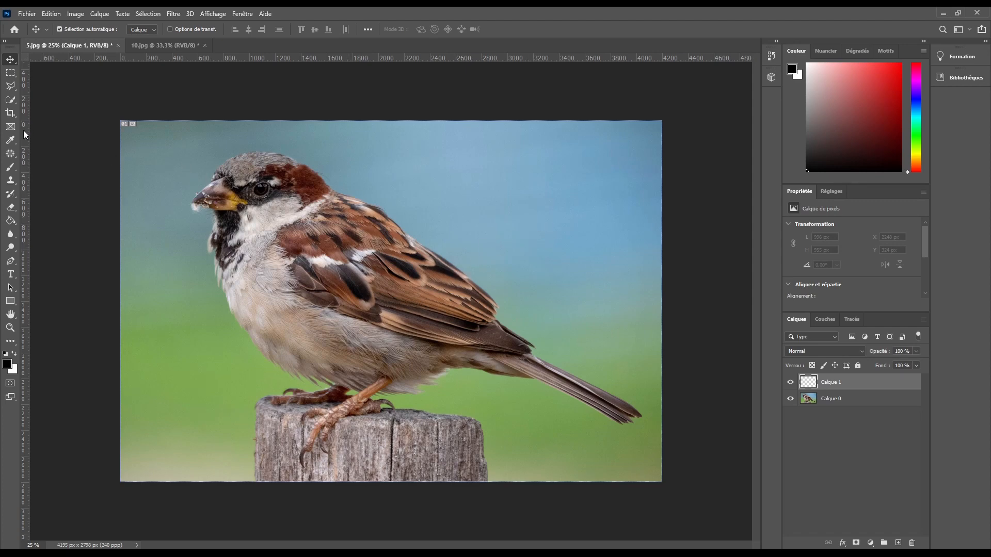
- Sample several blue and green tones of the blurred background as foreground colour with the Eyedropper tool
left_click(10, 140)
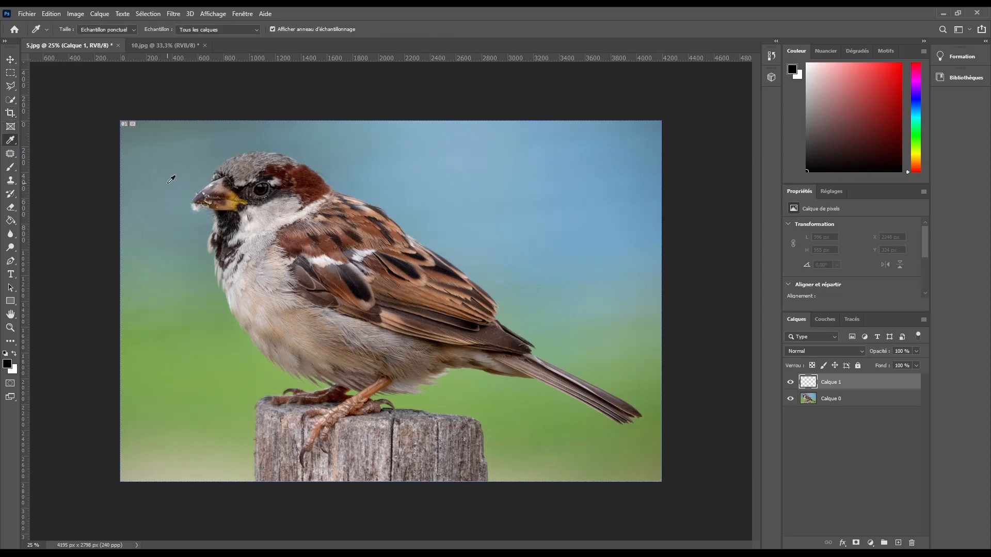
left_click(190, 143)
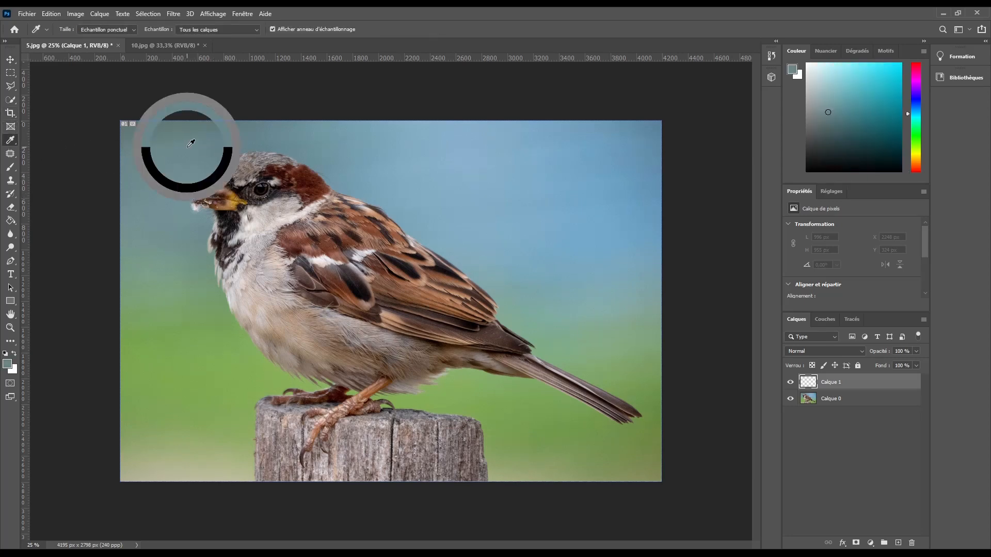
left_click(611, 200)
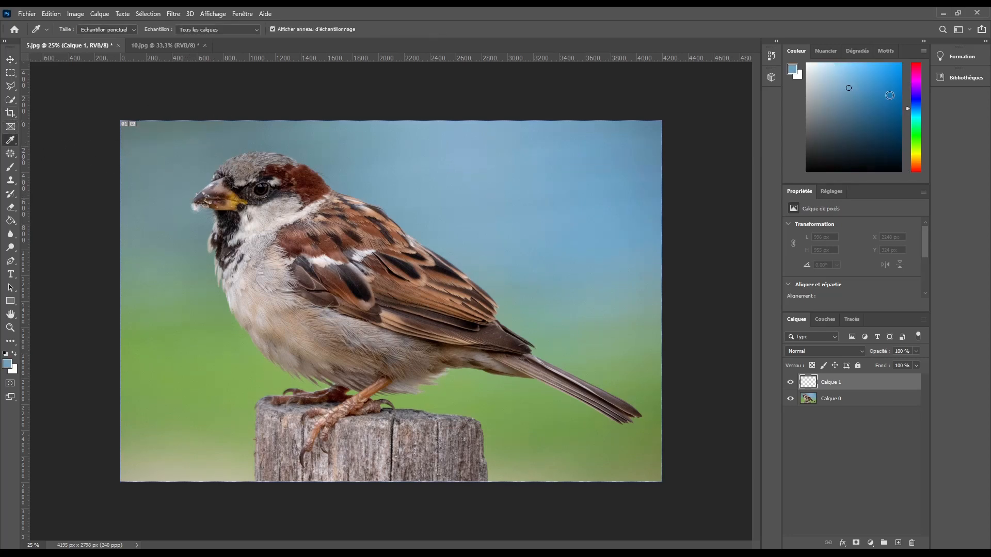
left_click(566, 191)
left_click(202, 377)
left_click(211, 324)
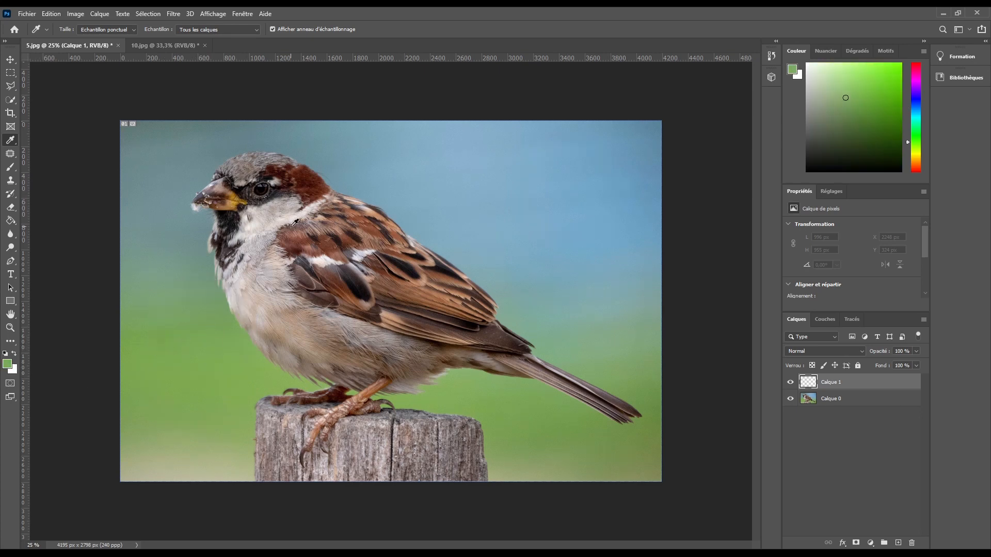
- Sample colours from the bird's yellow beak and other areas, ending with the dark brown of its head as foreground colour
left_click(238, 199)
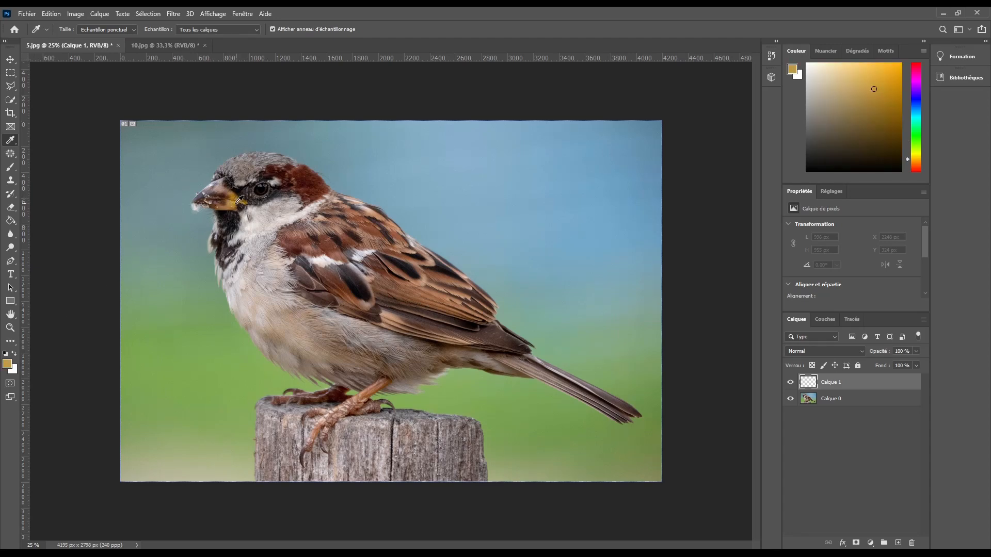
left_click(301, 177)
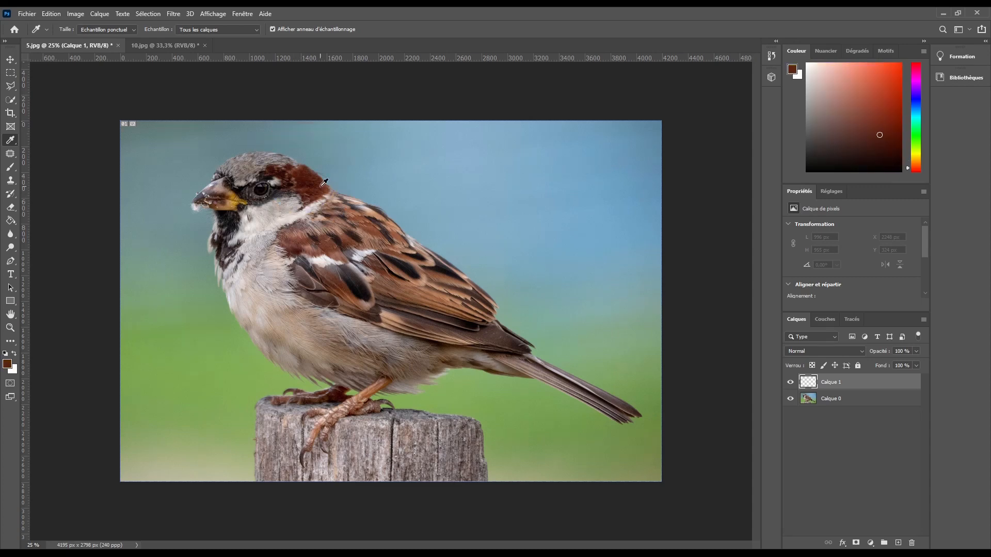
left_click_drag(312, 173, 209, 364)
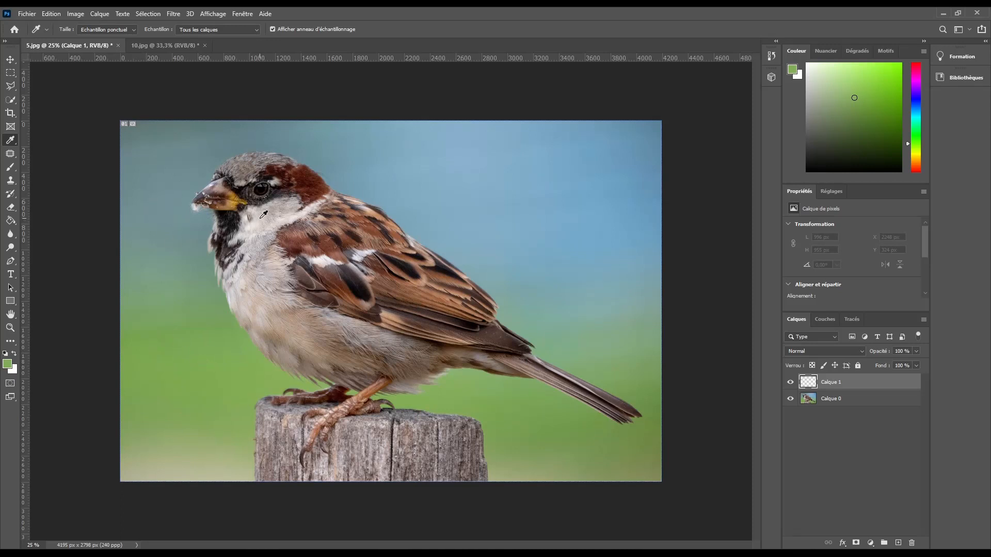
left_click_drag(263, 214, 314, 180)
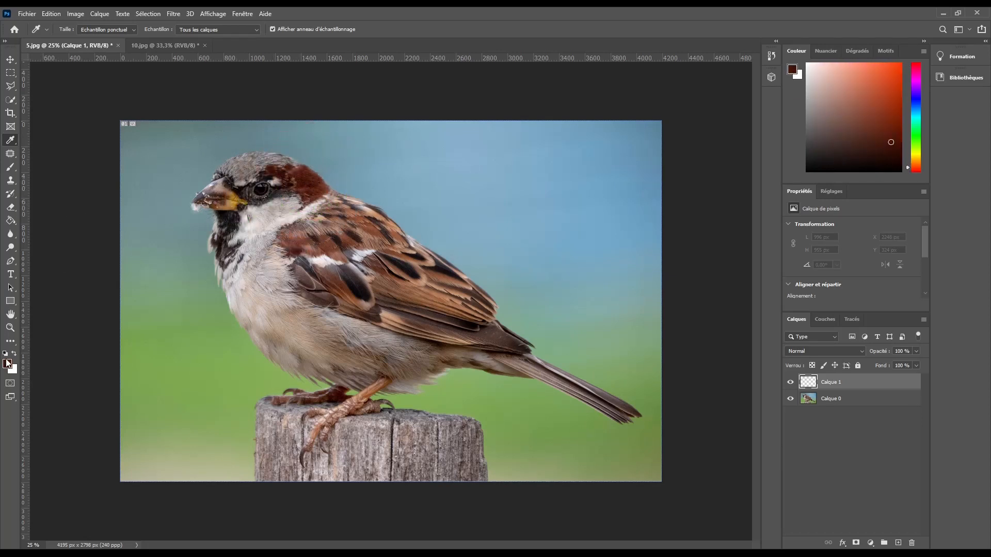
- Try sampling the background, beak and feather colours while the foreground Color Picker is open, and cancel the colour change
left_click(8, 363)
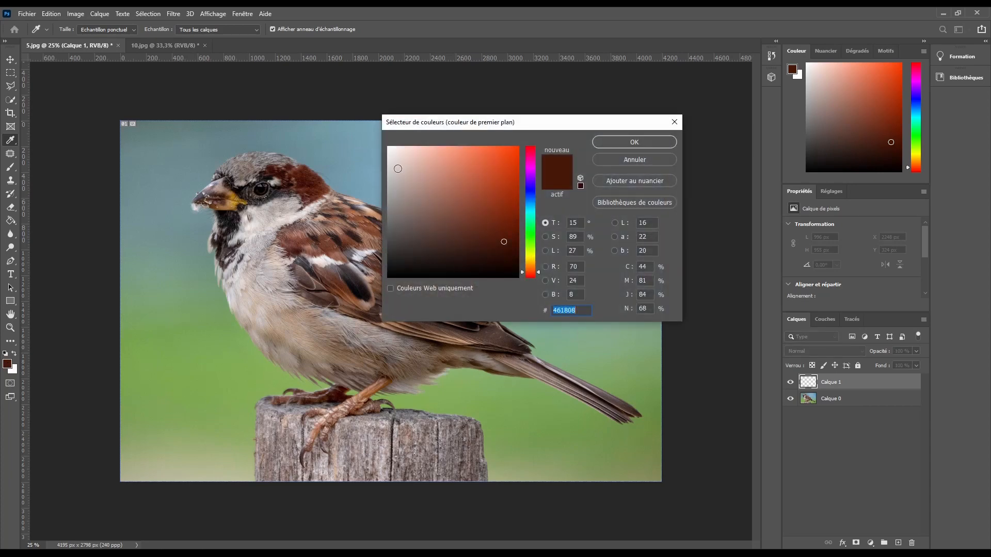
left_click(378, 176)
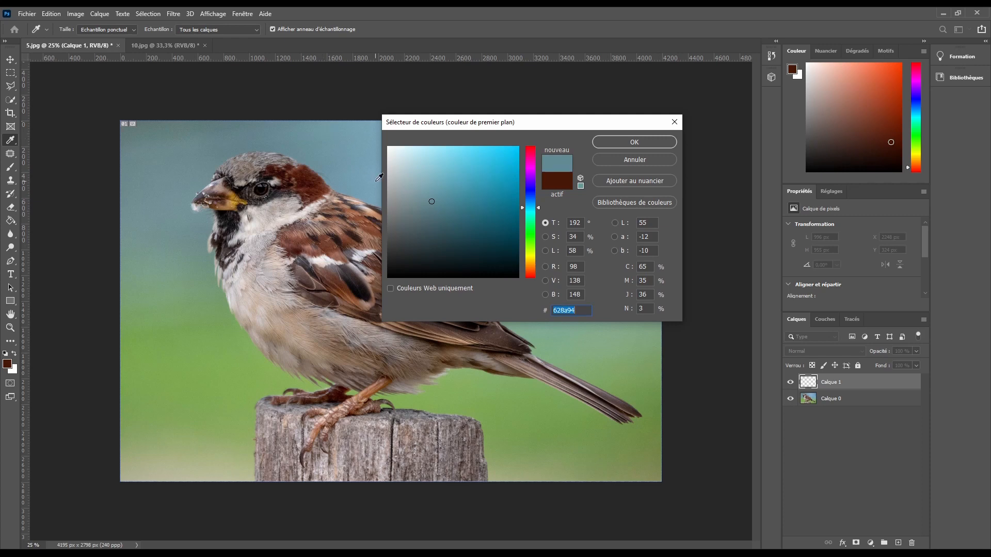
left_click(272, 186)
left_click(239, 198)
left_click(237, 201)
left_click(226, 233)
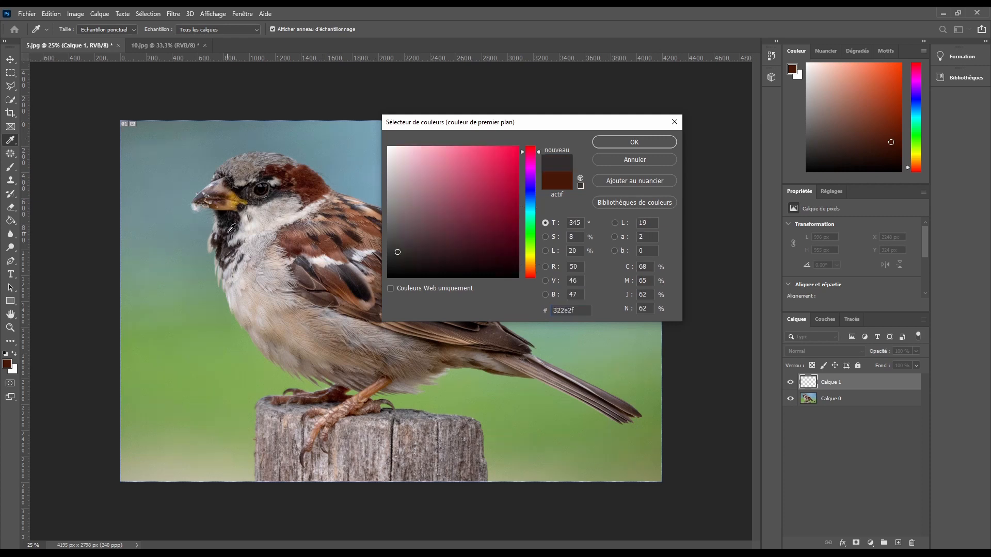
left_click(307, 301)
left_click(354, 324)
left_click(597, 159)
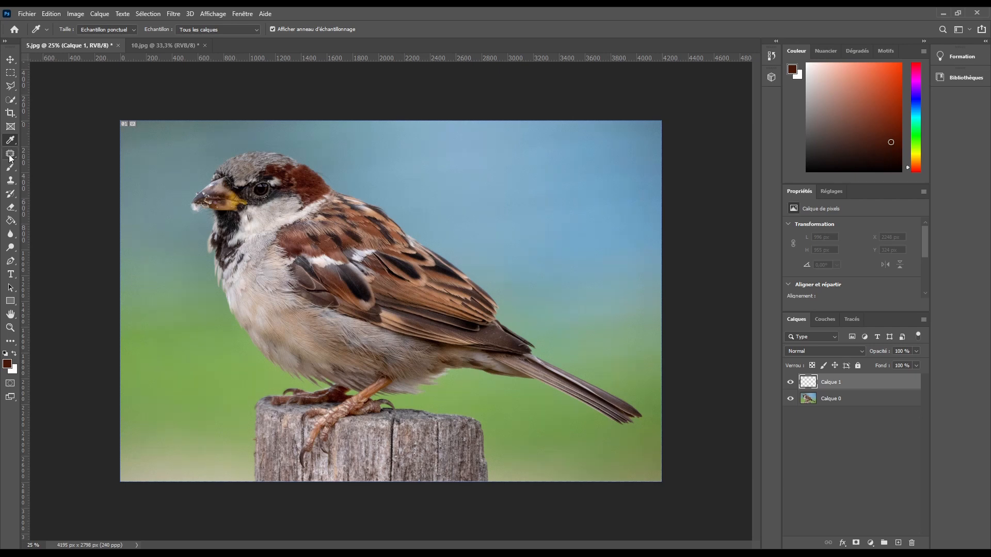
- Paint over the top of the bird's head on layer Calque 0 with the Spot Healing Brush in content-aware mode
left_click(10, 158)
right_click(15, 156)
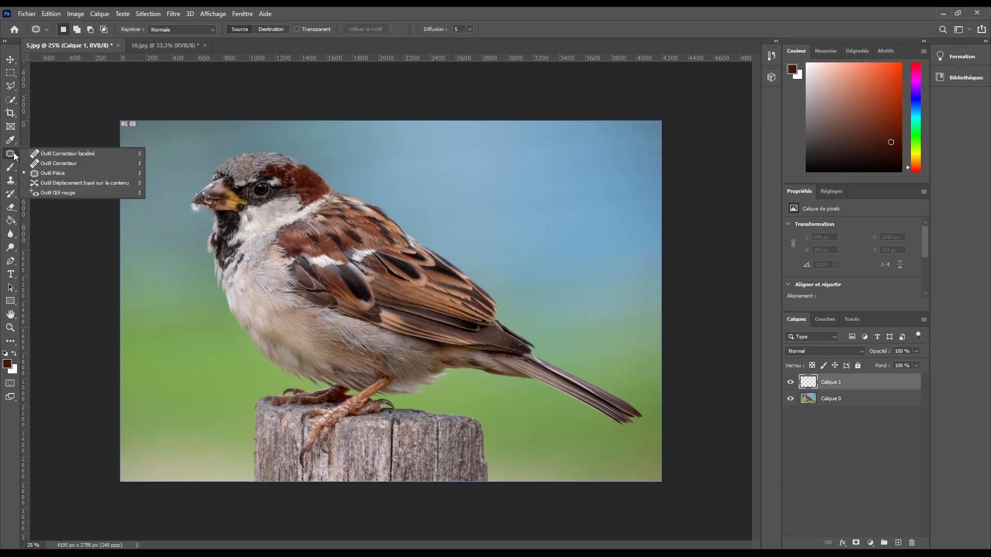
left_click(46, 154)
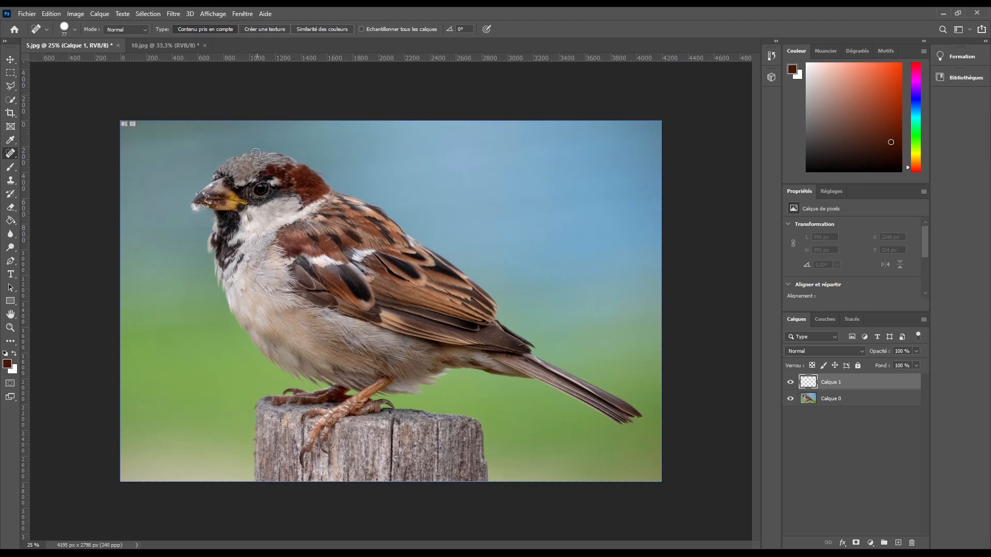
mouse_move(262, 188)
left_mouse_down()
mouse_move(272, 191)
mouse_move(258, 177)
mouse_move(268, 188)
left_mouse_up()
left_click(866, 399)
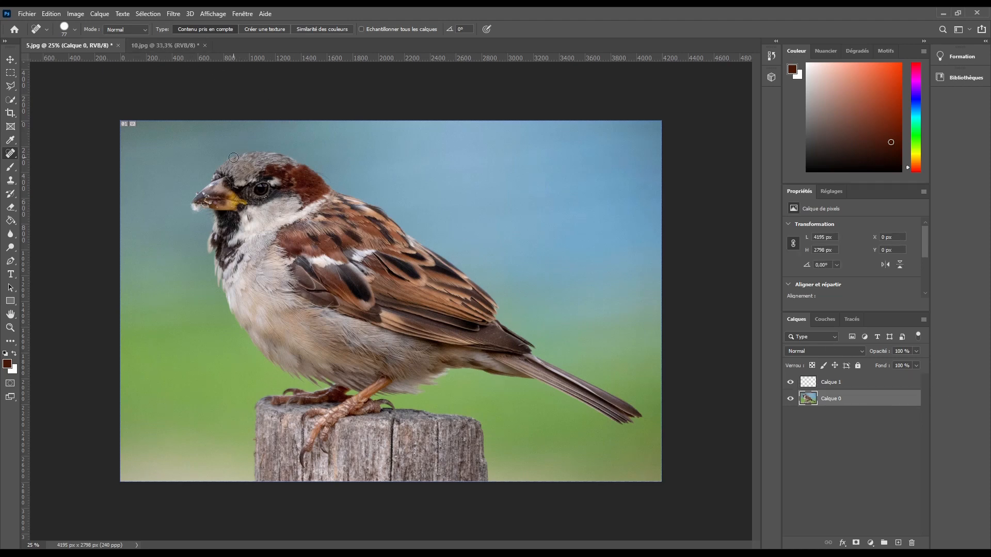
mouse_move(234, 157)
left_mouse_down()
mouse_move(263, 146)
mouse_move(283, 147)
mouse_move(225, 157)
mouse_move(290, 161)
mouse_move(246, 154)
mouse_move(288, 156)
left_mouse_up()
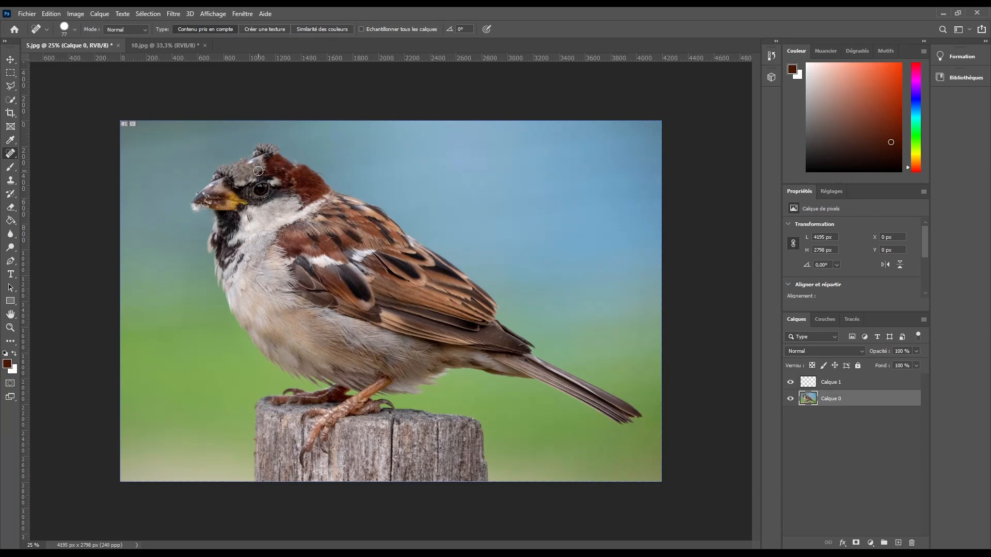
mouse_move(261, 145)
left_mouse_down()
mouse_move(273, 153)
mouse_move(251, 150)
mouse_move(265, 157)
left_mouse_up()
- Revert the bird image through its history to the Désélectionner state
left_click(770, 55)
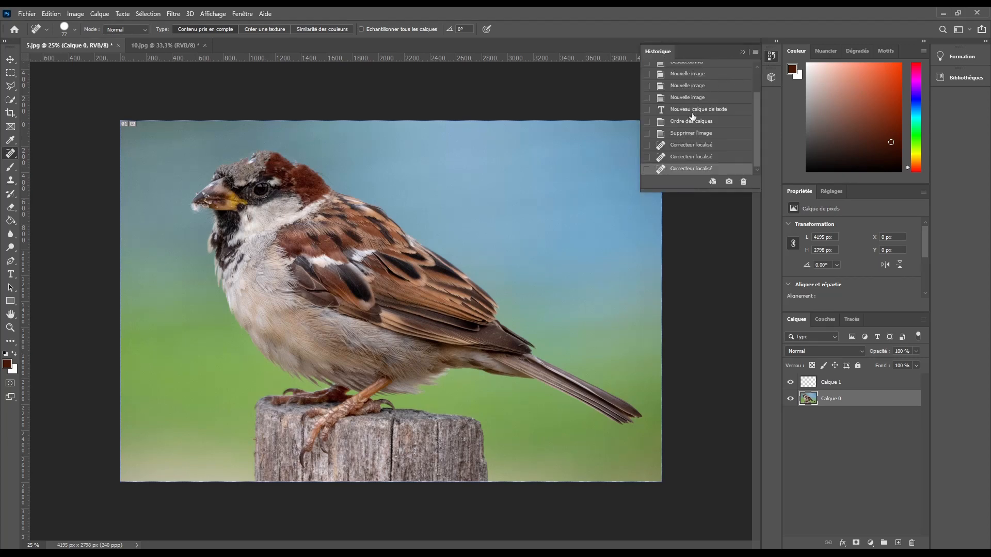
left_click(687, 134)
scroll(686, 132, "up", 3)
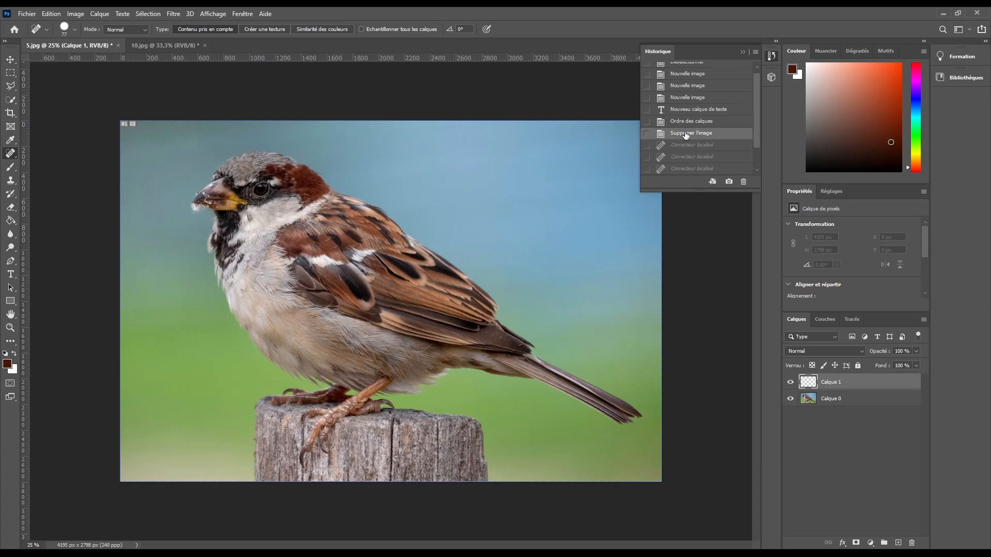
left_click(715, 96)
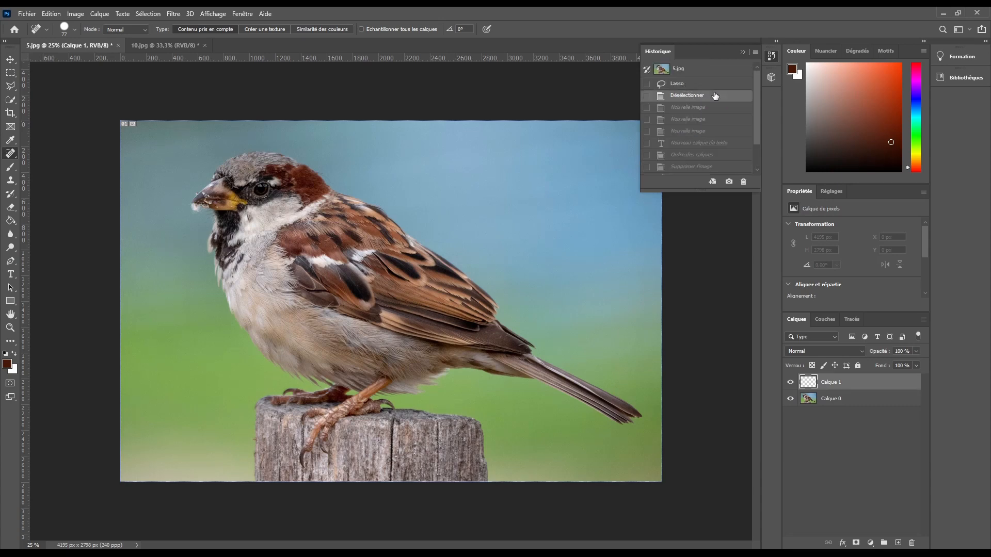
left_click(770, 56)
- Unlock the background layer of 10.jpg, try removing the airborne skier with the Spot Healing Brush, and undo the retouching
left_click(157, 45)
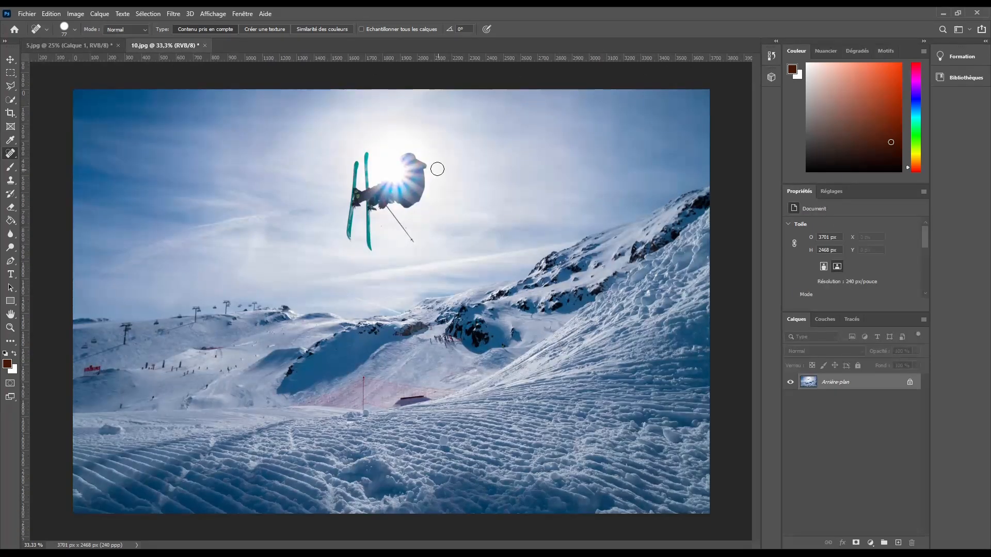
left_click(910, 382)
mouse_move(411, 154)
left_mouse_down()
mouse_move(413, 180)
mouse_move(407, 162)
mouse_move(421, 165)
mouse_move(409, 194)
mouse_move(362, 160)
mouse_move(356, 196)
mouse_move(355, 162)
mouse_move(347, 237)
mouse_move(348, 228)
mouse_move(367, 234)
mouse_move(373, 254)
mouse_move(353, 205)
mouse_move(373, 239)
mouse_move(356, 178)
mouse_move(368, 195)
mouse_move(382, 179)
mouse_move(392, 184)
mouse_move(371, 194)
mouse_move(362, 180)
mouse_move(399, 187)
mouse_move(386, 204)
mouse_move(417, 239)
mouse_move(403, 234)
mouse_move(395, 201)
mouse_move(414, 210)
mouse_move(422, 184)
left_mouse_up()
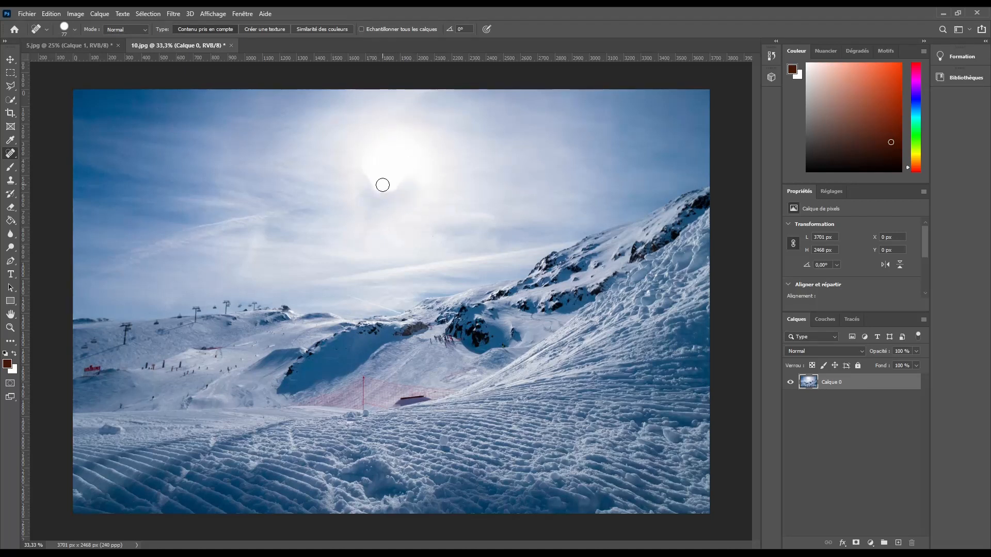
mouse_move(369, 168)
left_mouse_down()
mouse_move(382, 195)
mouse_move(408, 171)
mouse_move(369, 178)
mouse_move(371, 168)
mouse_move(400, 178)
left_mouse_up()
key("ctrl+z")
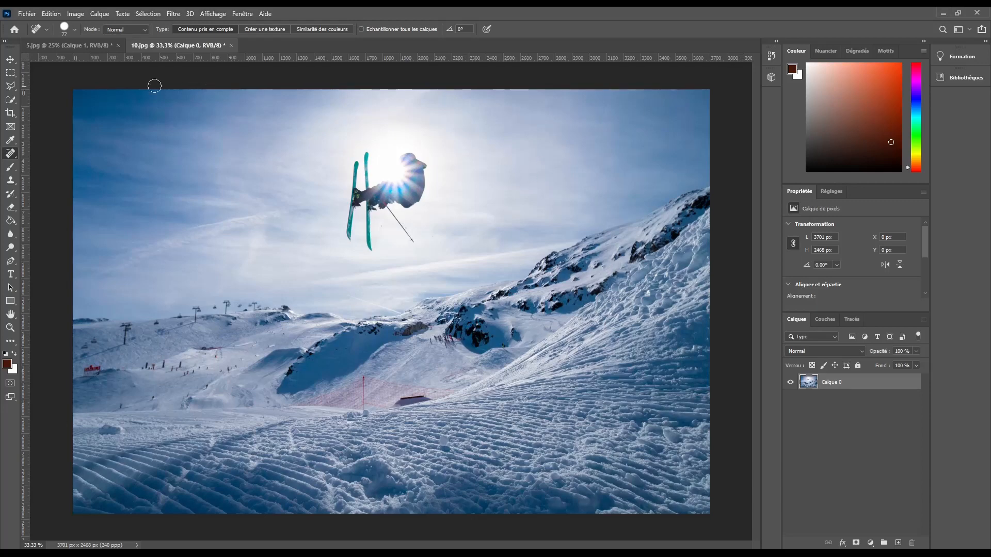
- Try removing the airborne skier in 10.jpg with the Patch tool in Source mode, sampling clear sky beside him, and undo the patch
left_click(74, 49)
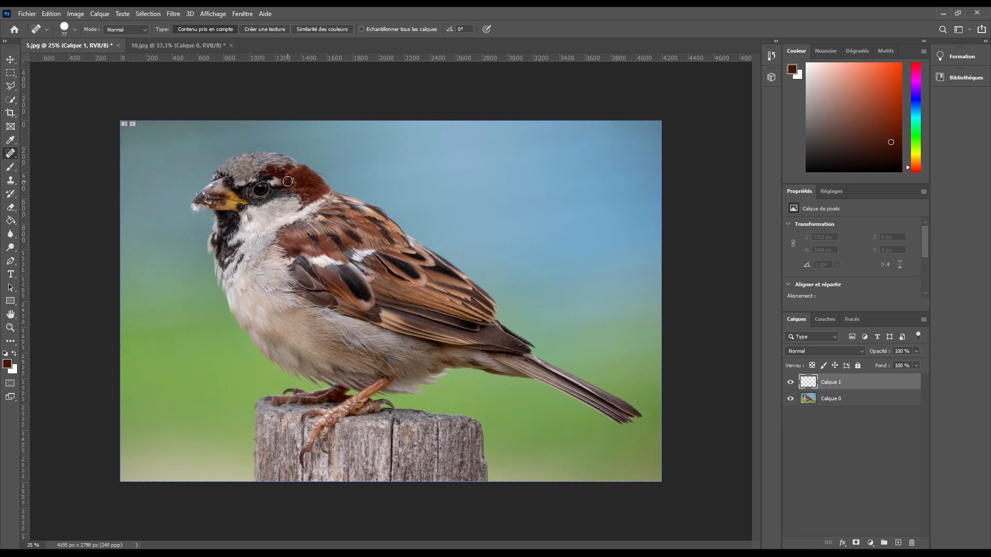
left_click(200, 48)
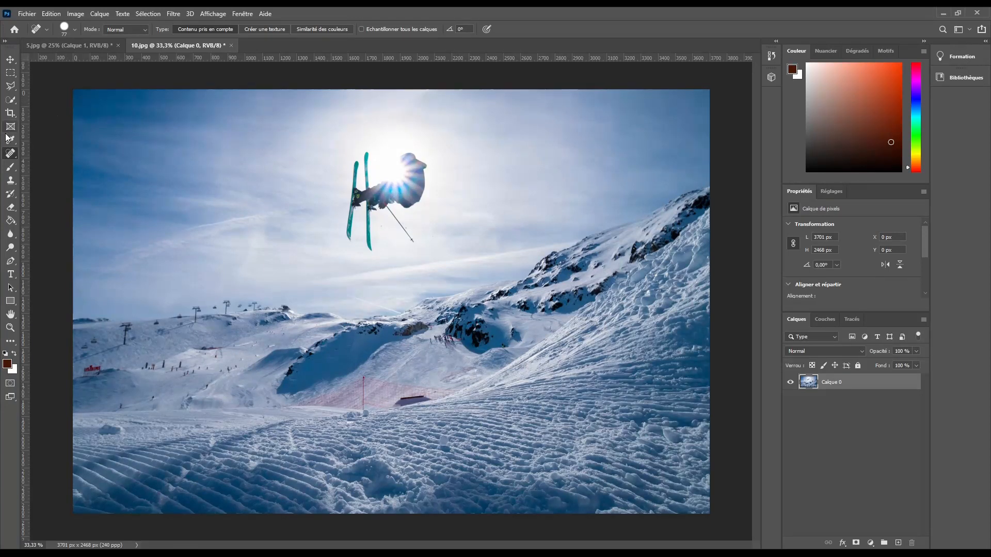
right_click(14, 154)
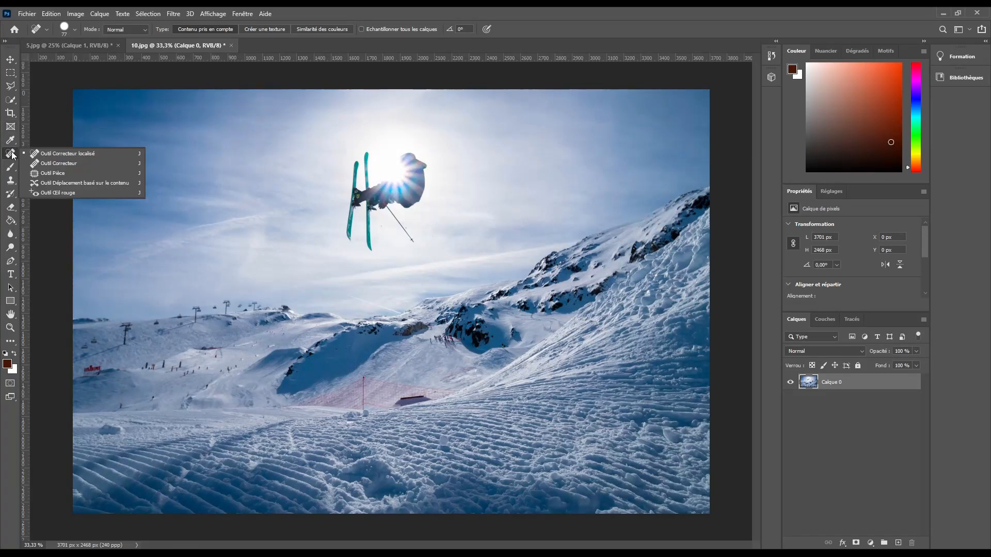
left_click(49, 175)
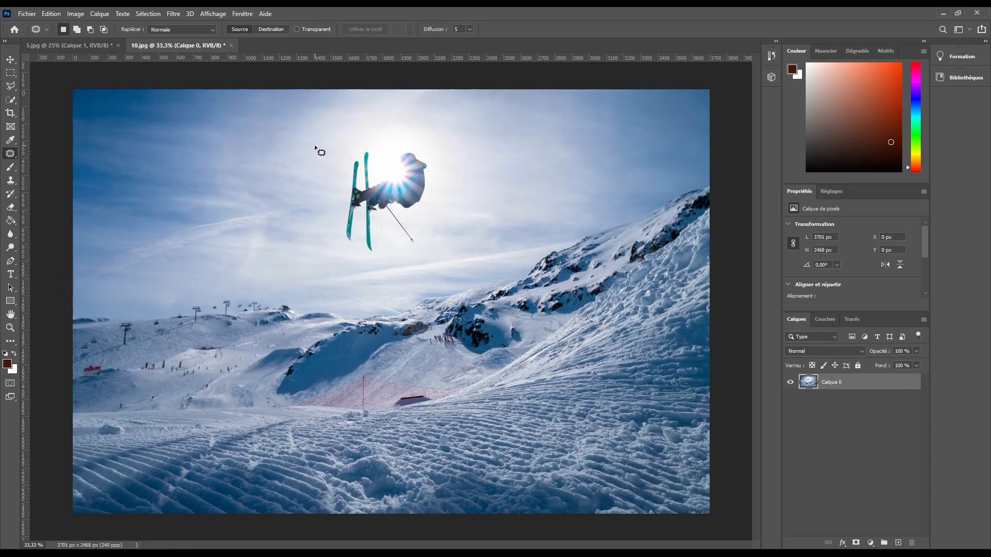
mouse_move(455, 161)
left_mouse_down()
mouse_move(353, 139)
mouse_move(313, 182)
mouse_move(347, 251)
mouse_move(402, 281)
mouse_move(444, 260)
mouse_move(465, 204)
mouse_move(458, 169)
left_mouse_up()
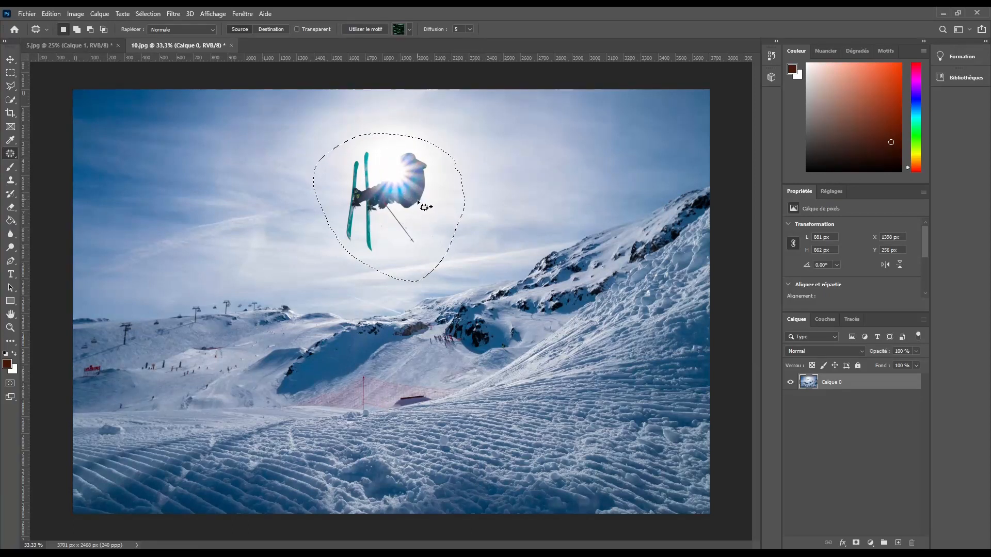
left_click_drag(411, 219, 561, 178)
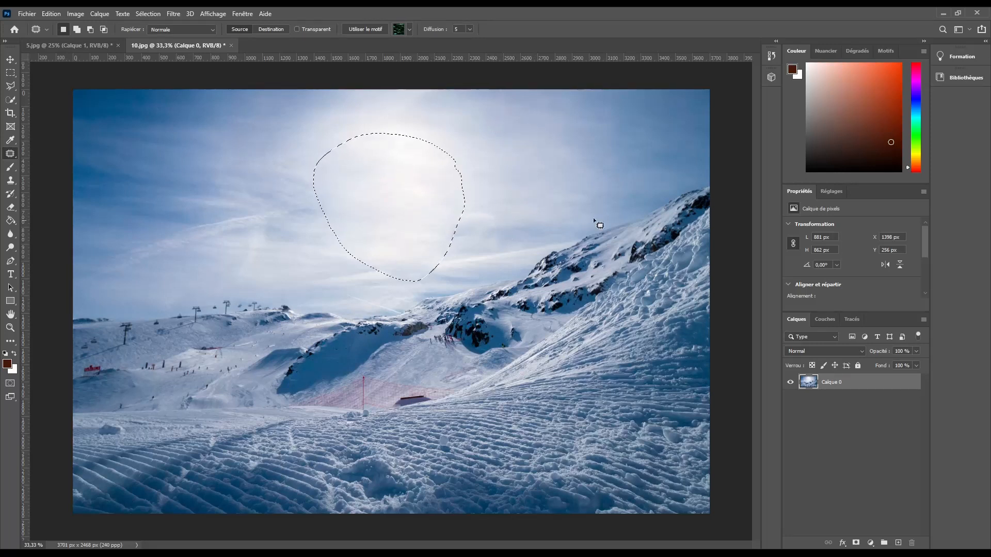
left_click_drag(379, 188, 572, 181)
key("ctrl+d")
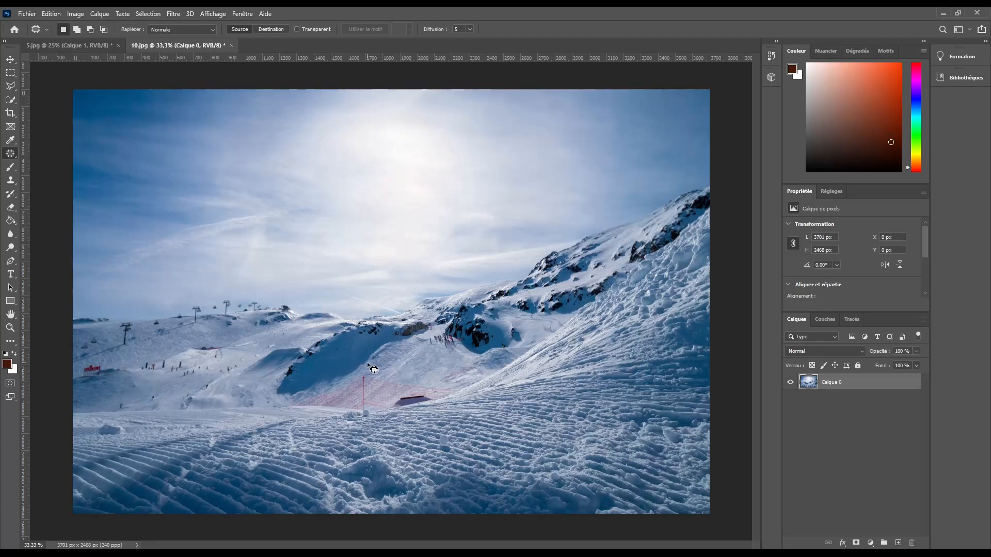
mouse_move(338, 146)
left_mouse_down()
mouse_move(423, 279)
mouse_move(318, 162)
left_mouse_up()
key("ctrl+z")
key("ctrl+z")
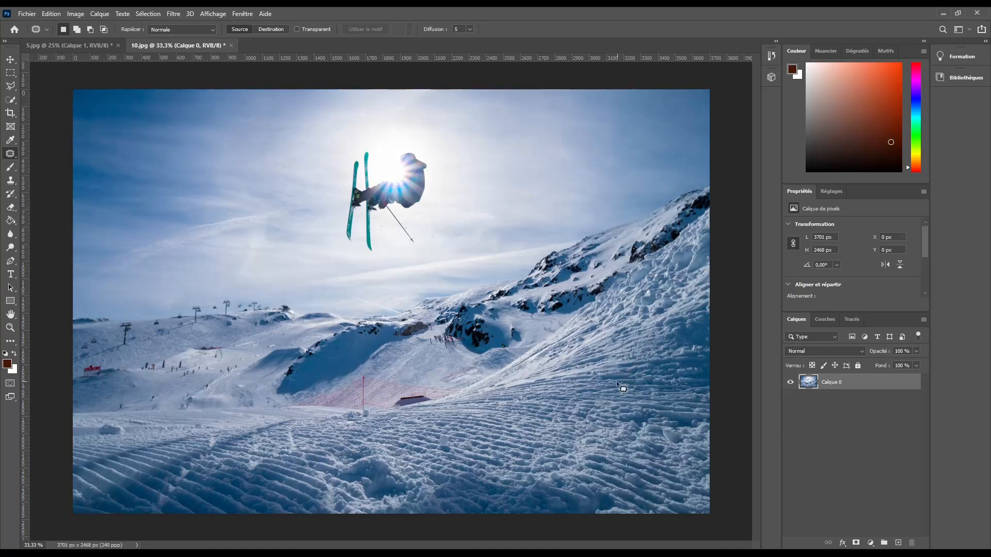
- Outline a snow area about 925 by 679 px on the groomed slope, try patching it with neighbouring snow, and undo the patch
mouse_move(516, 410)
left_mouse_down()
mouse_move(628, 366)
mouse_move(607, 357)
left_mouse_up()
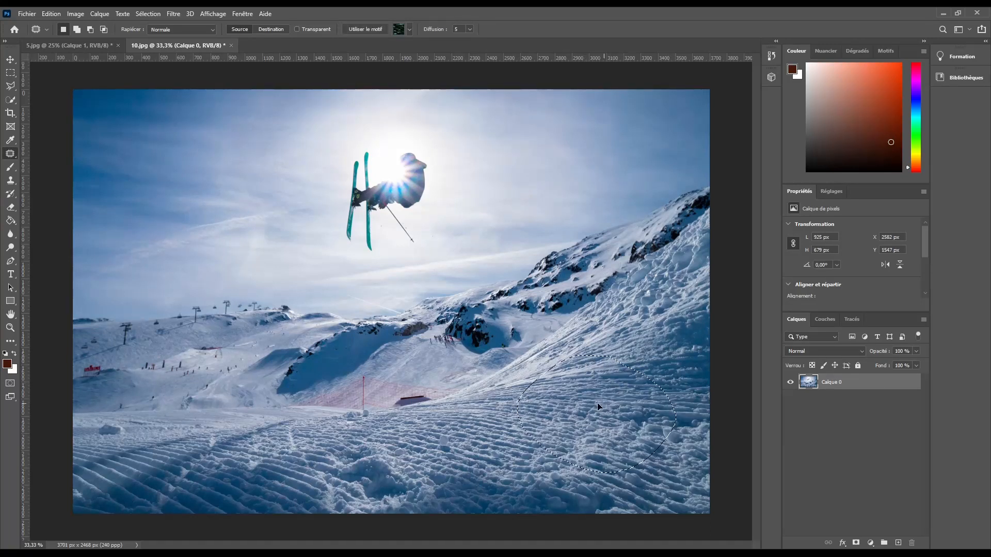
mouse_move(599, 404)
left_mouse_down()
mouse_move(459, 433)
mouse_move(479, 447)
left_mouse_up()
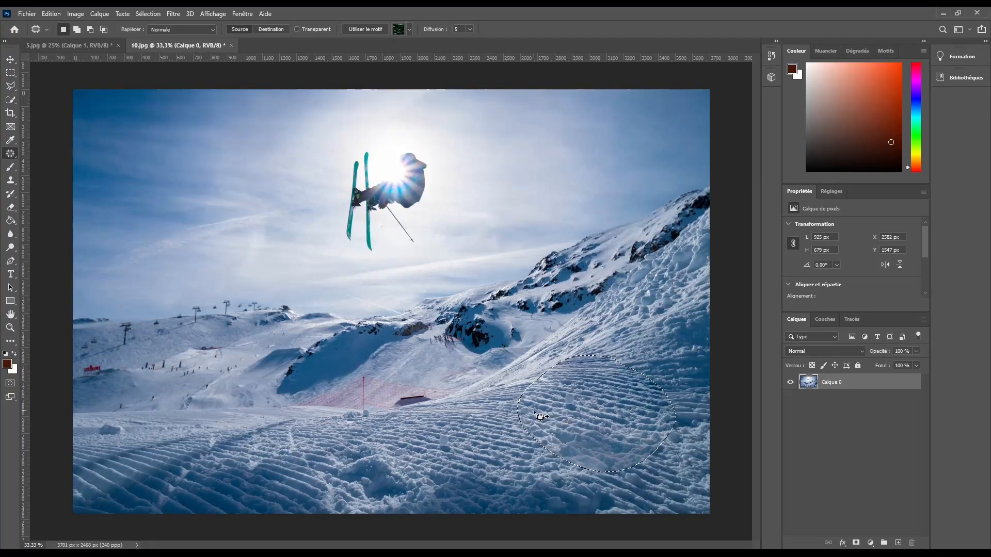
left_click(423, 384)
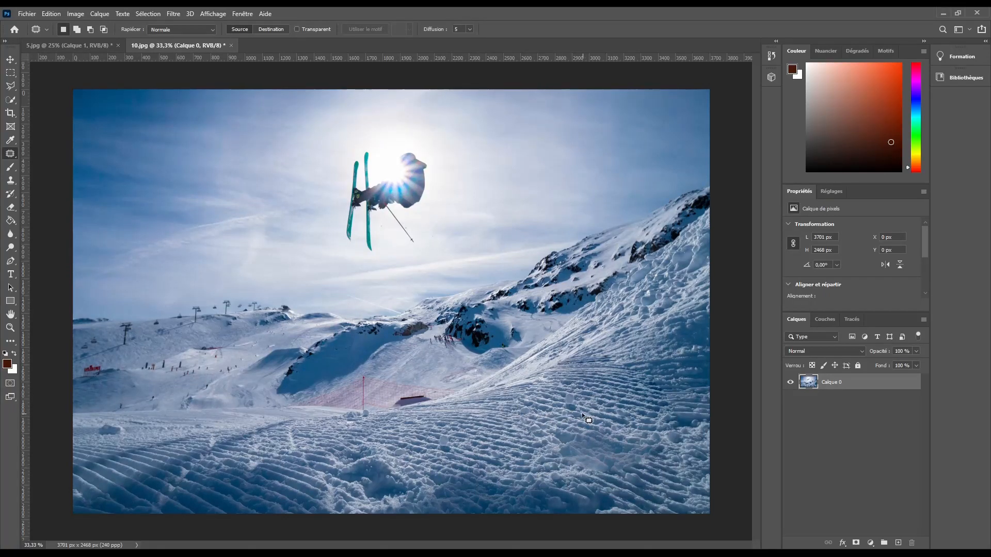
key("ctrl+z")
key("ctrl+z")
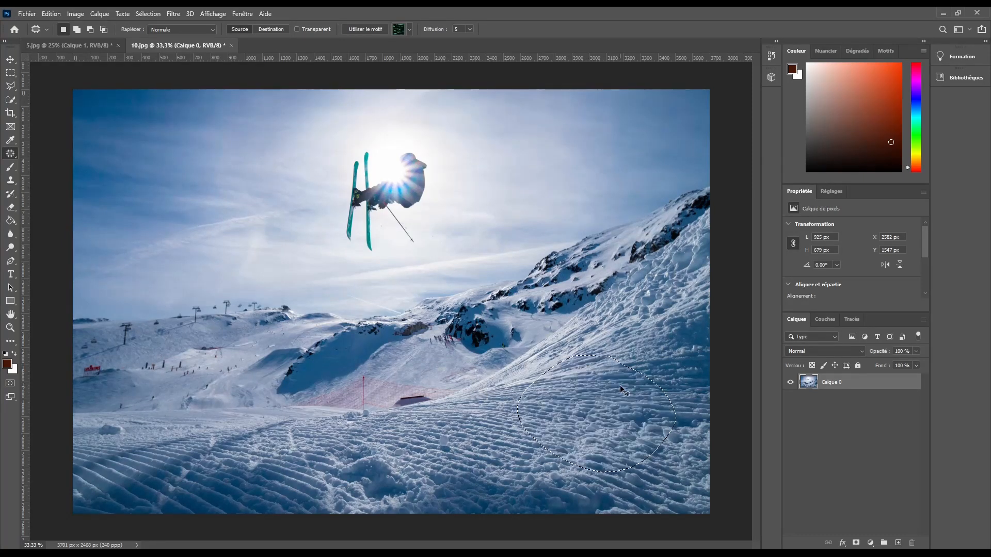
- Try patching the outlined snow area with the rocky outcrop as source, undo it, and deselect
left_click_drag(623, 383, 652, 401)
left_click_drag(590, 415, 465, 327)
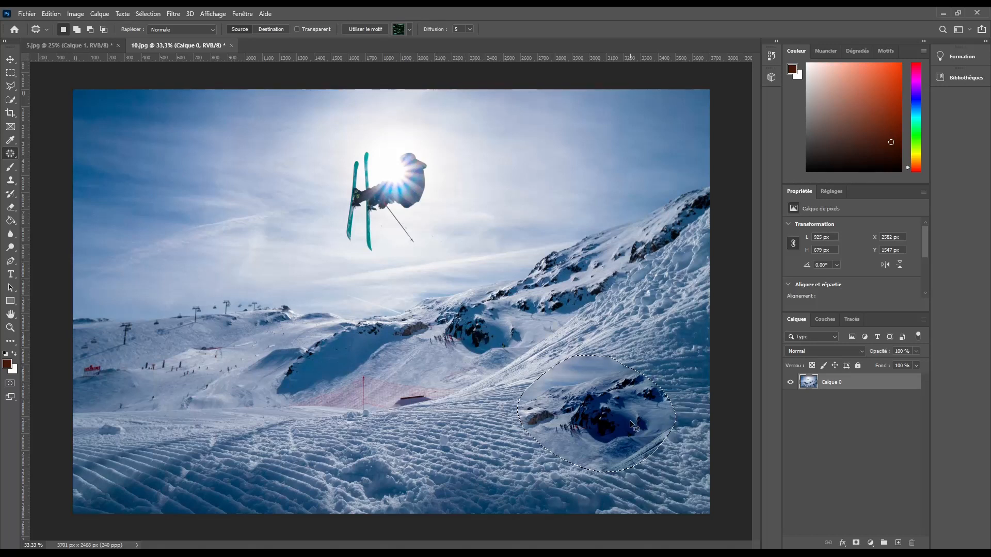
key("ctrl+z")
left_click(490, 430)
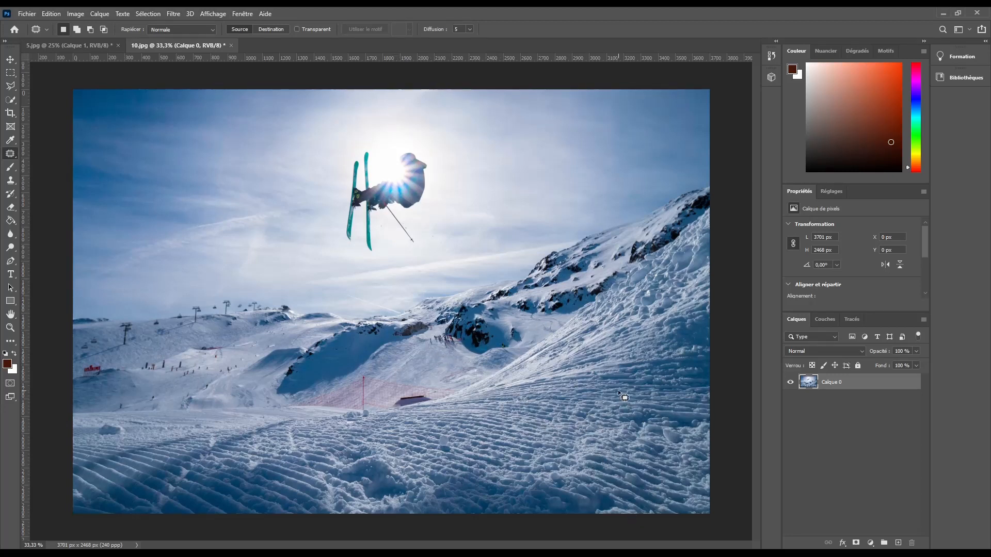
- Try patching a small snow area about 346 by 268 px with nearby snow, undo the patch, and clear the selection
left_click_drag(590, 391, 536, 398)
left_click_drag(591, 423, 522, 435)
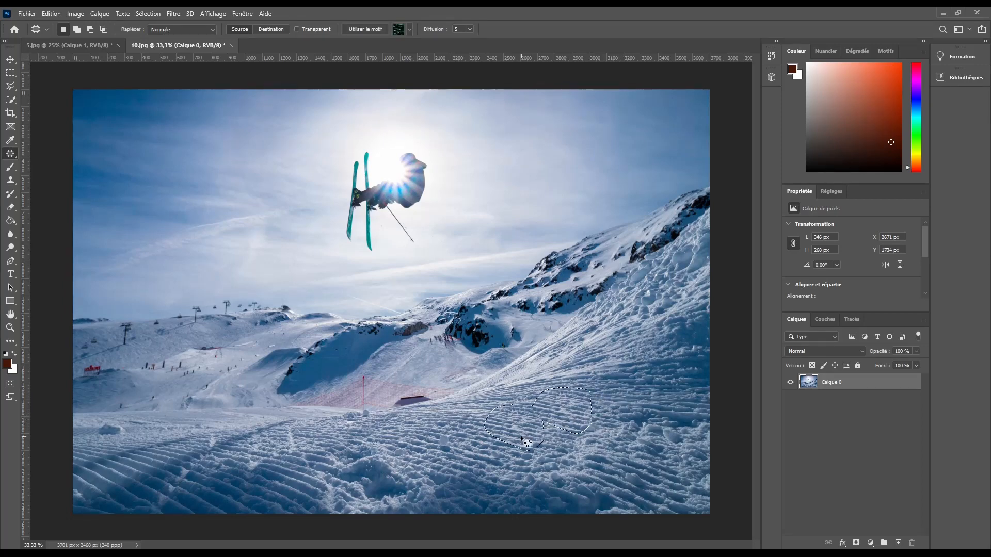
left_click(587, 447)
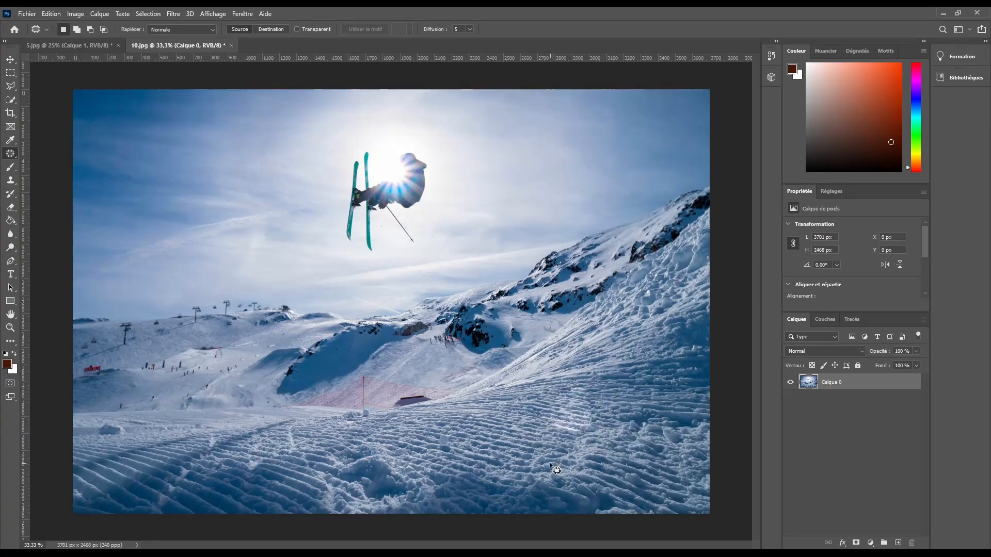
key("ctrl+z")
key("ctrl+d")
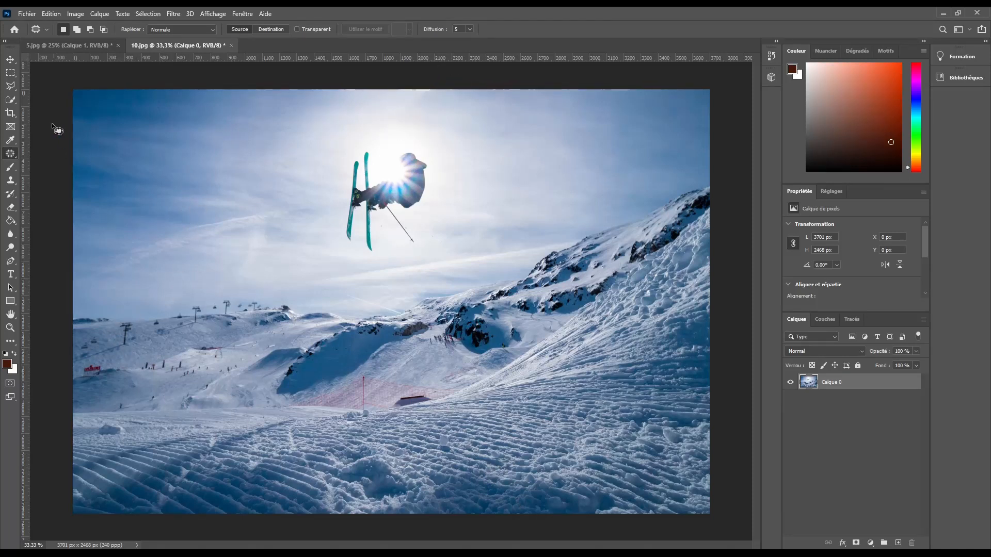
- Try shifting an outlined patch of sky with the Content-Aware Move tool, cancel the move, and deselect
right_click(15, 155)
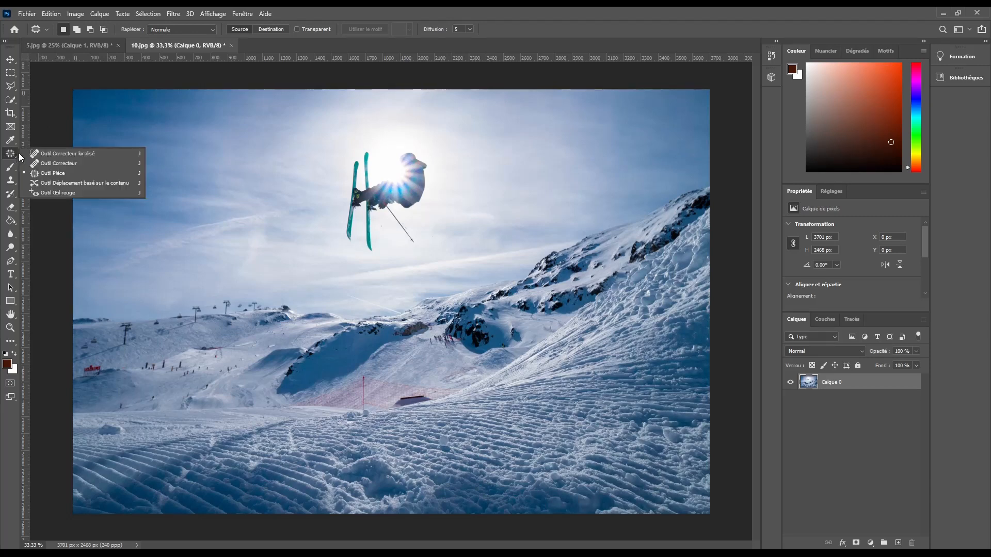
left_click(69, 183)
mouse_move(274, 163)
left_mouse_down()
mouse_move(232, 207)
mouse_move(297, 198)
mouse_move(228, 185)
mouse_move(204, 168)
left_mouse_up()
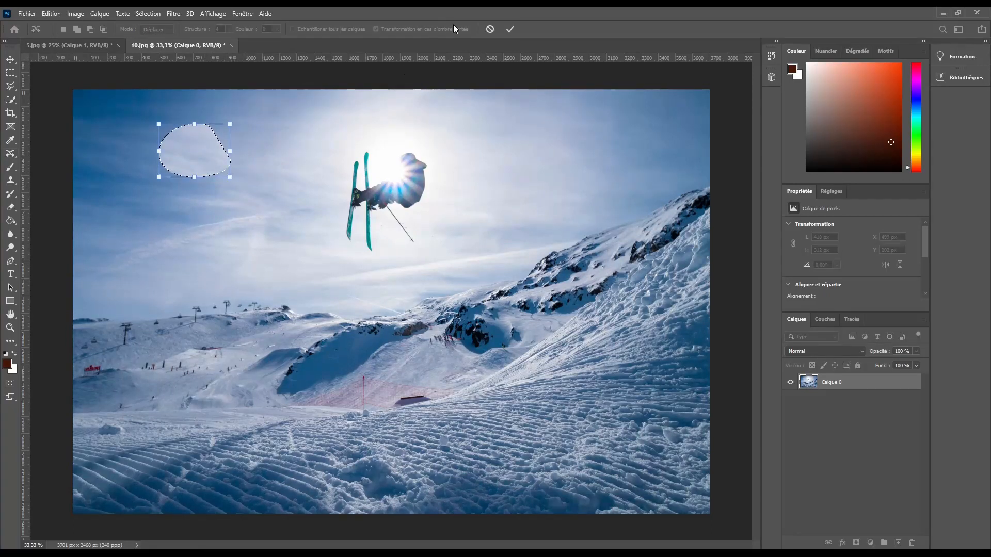
left_click(488, 29)
key("ctrl+d")
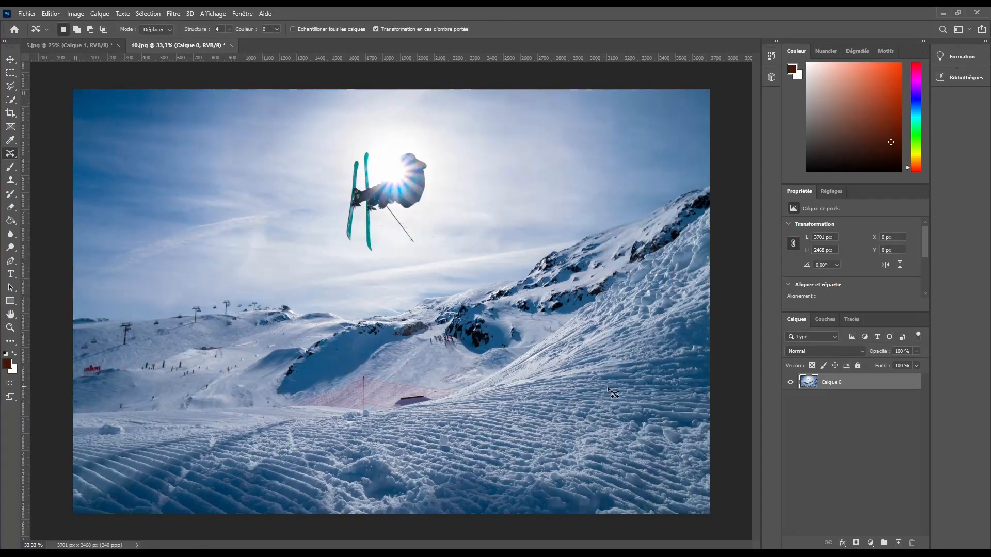
- Try moving the rocky outcrop into the sky with the Content-Aware Move tool, first beyond the skis, then beside the skier, reverting both moves
mouse_move(487, 292)
left_mouse_down()
mouse_move(428, 320)
mouse_move(490, 353)
mouse_move(527, 347)
left_mouse_up()
mouse_move(491, 295)
left_mouse_down()
mouse_move(382, 297)
mouse_move(219, 172)
mouse_move(159, 170)
left_mouse_up()
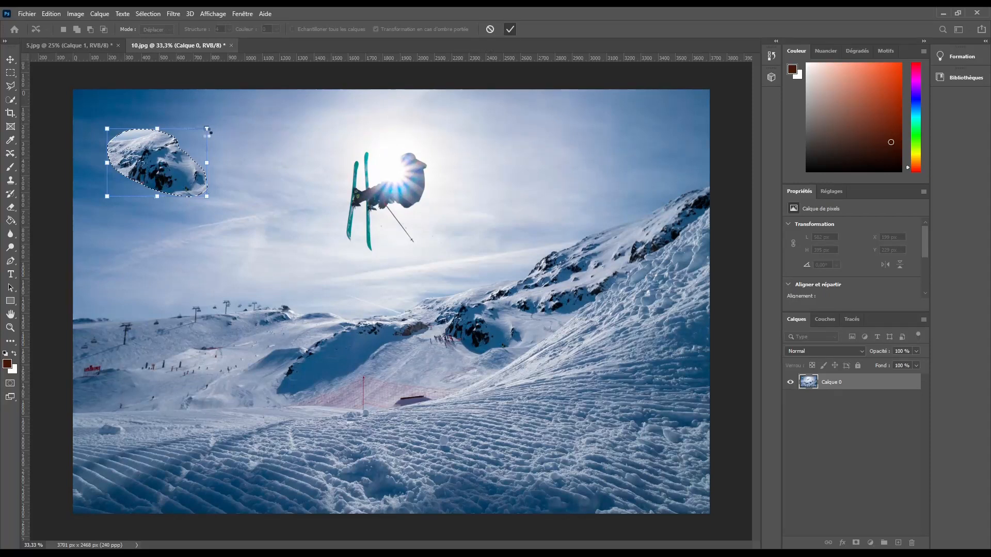
key("Return")
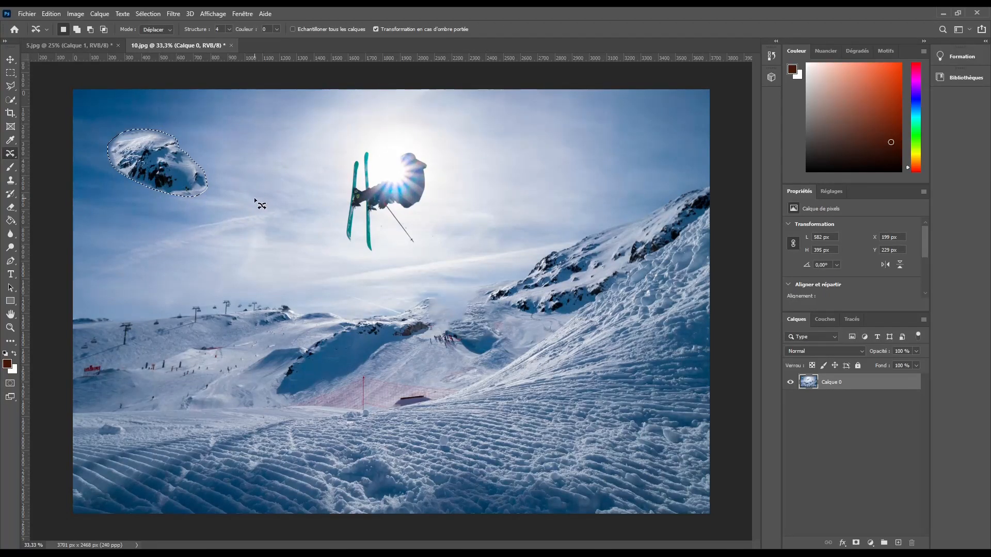
key("ctrl+d")
key("ctrl+z")
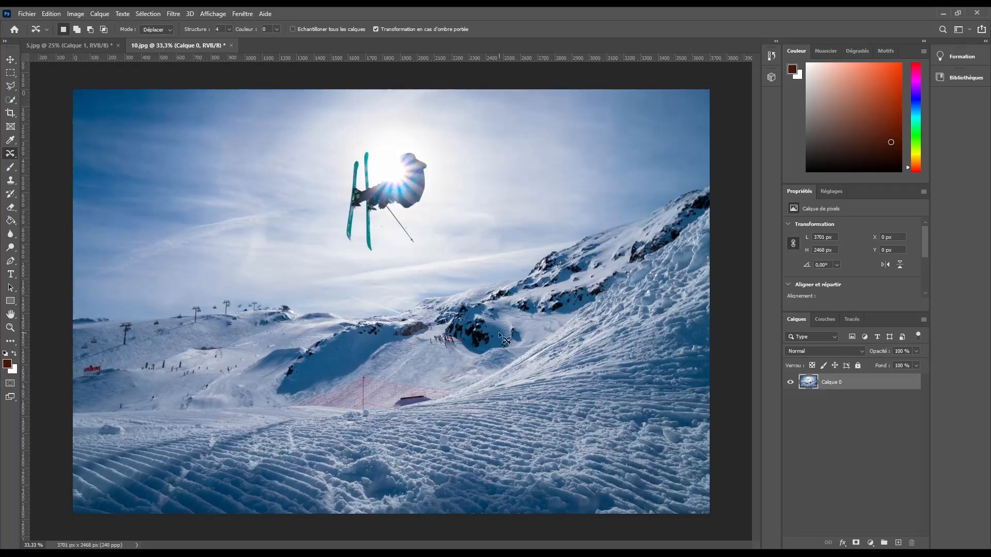
mouse_move(497, 328)
left_mouse_down()
mouse_move(500, 318)
mouse_move(463, 352)
mouse_move(493, 346)
mouse_move(261, 237)
mouse_move(495, 168)
left_mouse_up()
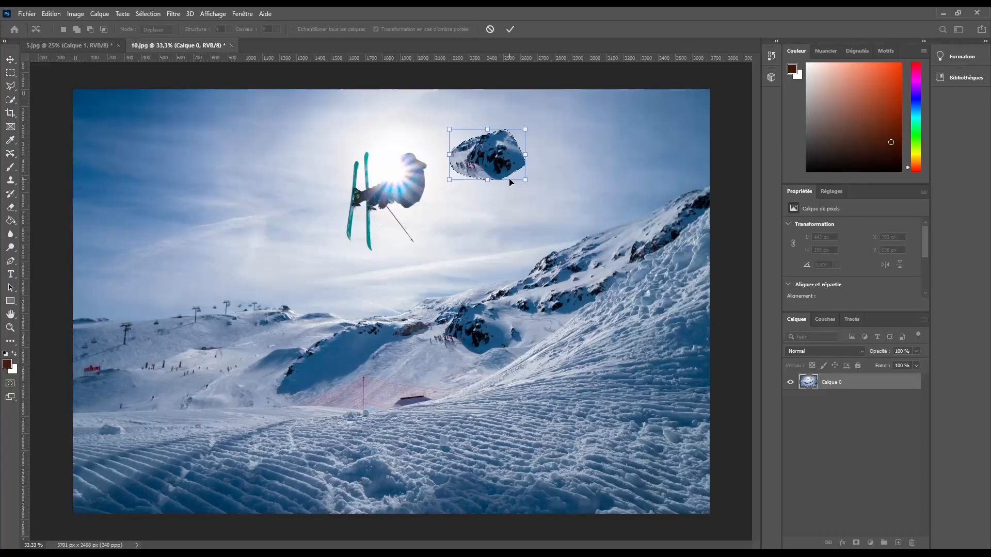
left_click(490, 29)
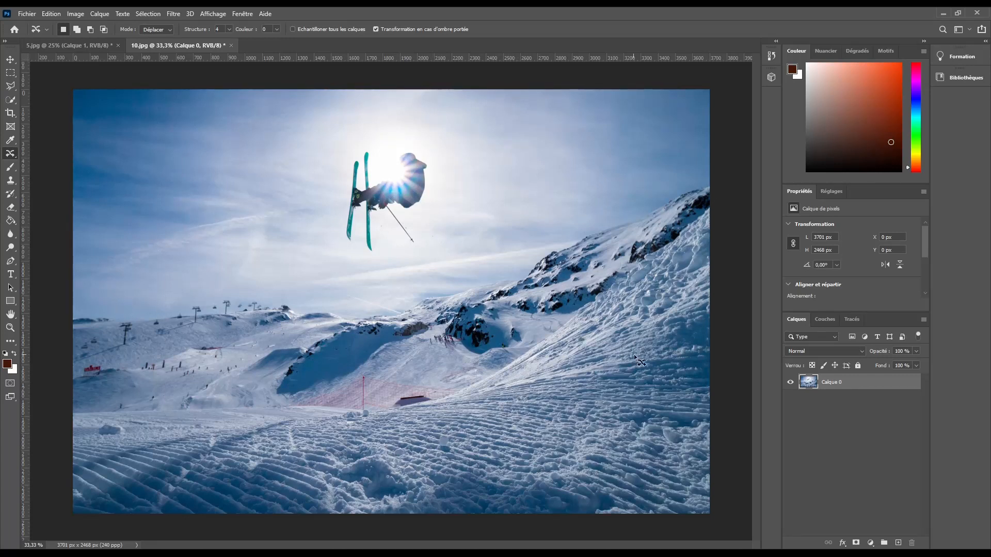
- Switch to the Red Eye tool and try it over the open sky
right_click(11, 156)
left_click(57, 193)
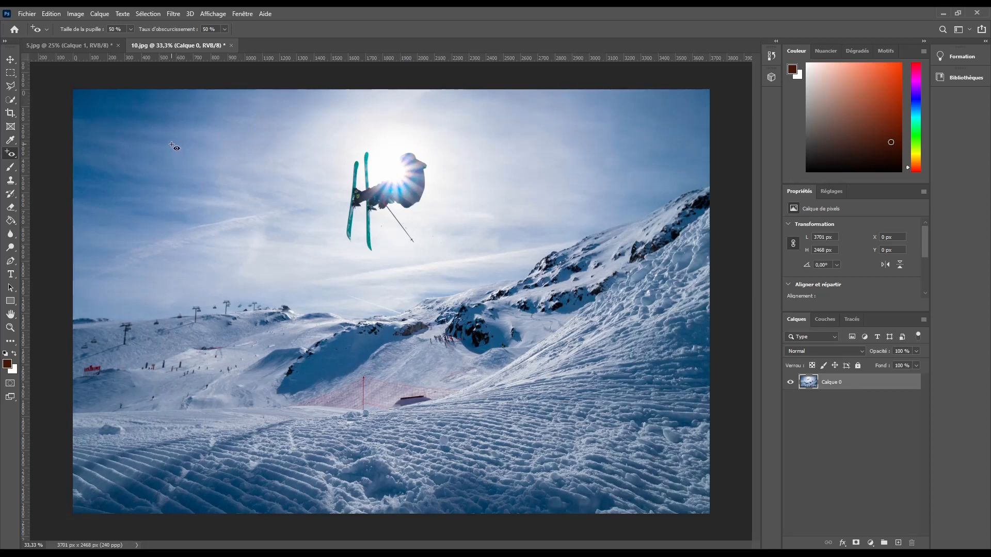
left_click_drag(129, 124, 307, 207)
left_click_drag(307, 207, 307, 207)
- Activate the Brush tool and set its size to 52 px
left_click(10, 169)
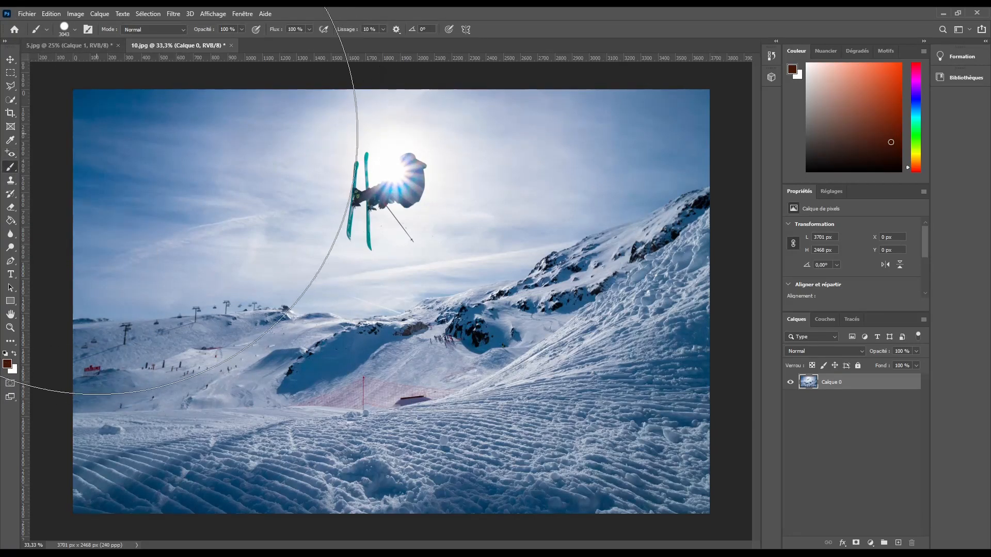
left_click(75, 29)
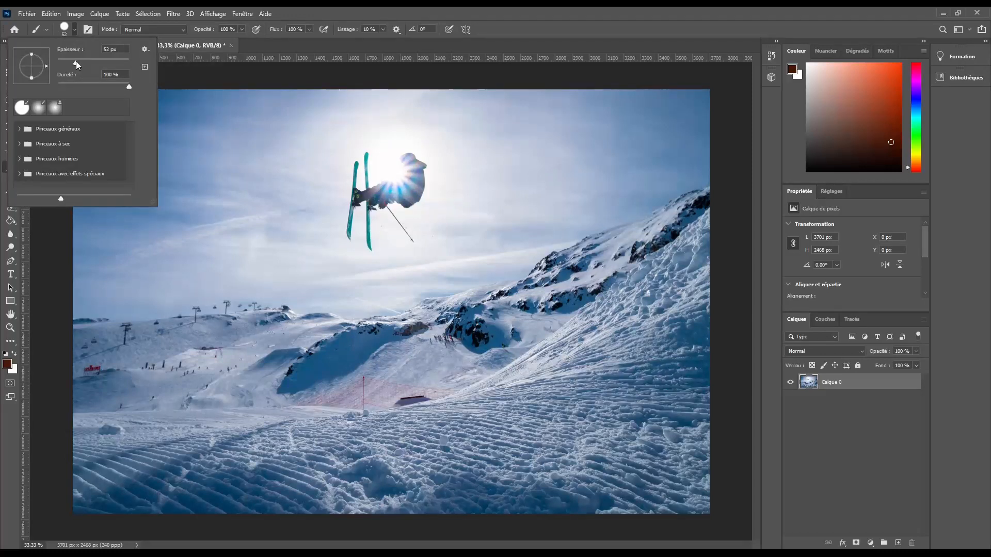
left_click(75, 30)
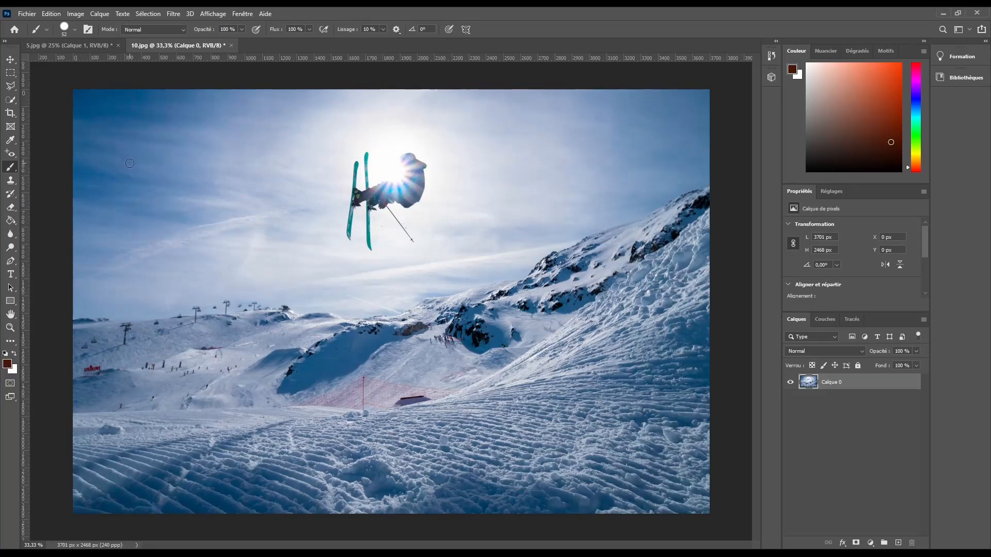
- Try painting winding dark red strokes across the sky at full opacity and flow, and undo them
mouse_move(120, 166)
left_mouse_down()
mouse_move(203, 117)
mouse_move(250, 110)
mouse_move(263, 151)
mouse_move(232, 149)
mouse_move(134, 186)
mouse_move(142, 200)
mouse_move(222, 212)
mouse_move(245, 232)
mouse_move(198, 252)
left_mouse_up()
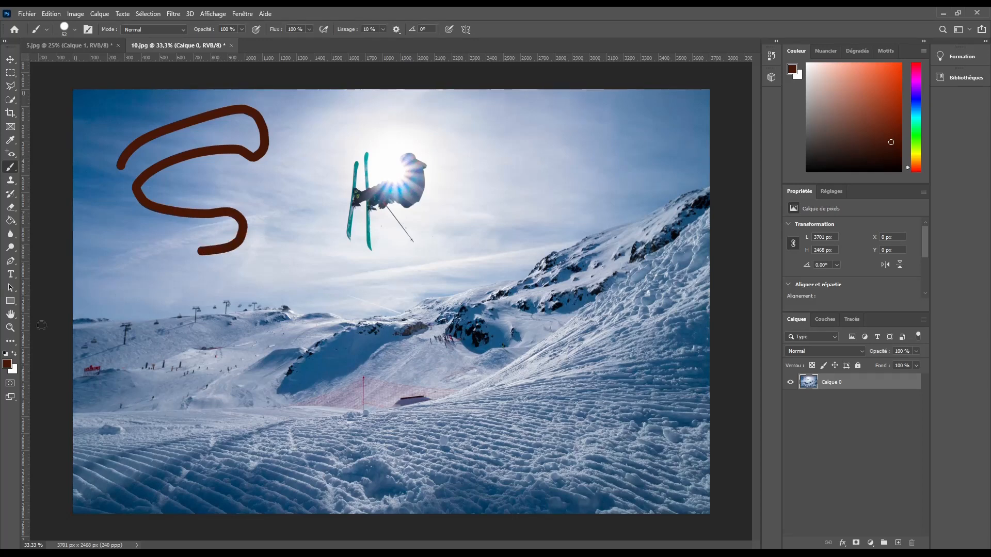
mouse_move(282, 183)
left_mouse_down()
mouse_move(414, 149)
mouse_move(430, 205)
mouse_move(495, 239)
left_mouse_up()
key("ctrl+z")
key("ctrl+z")
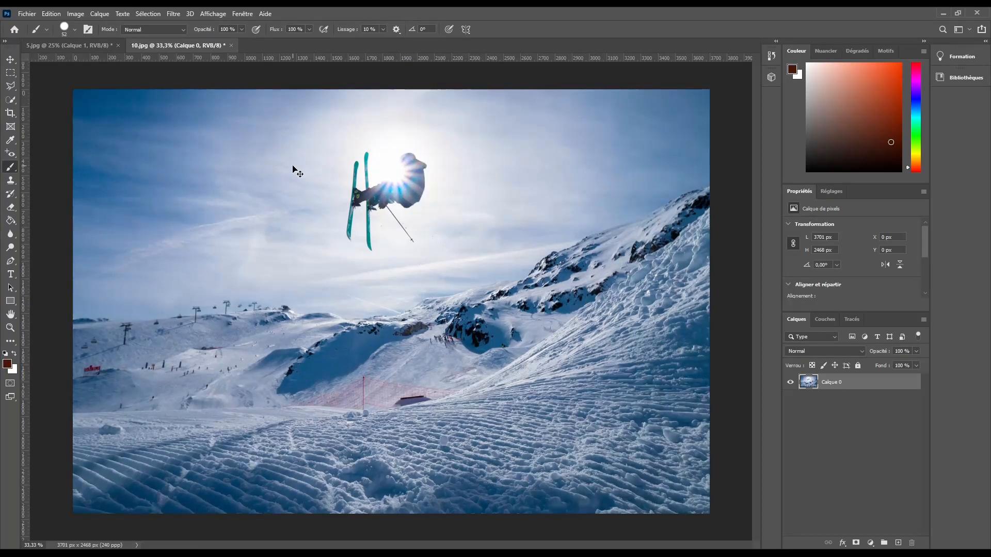
- Set the brush flow to 34 %, try an overlapping looped stroke in the sky, and undo it
left_click(309, 30)
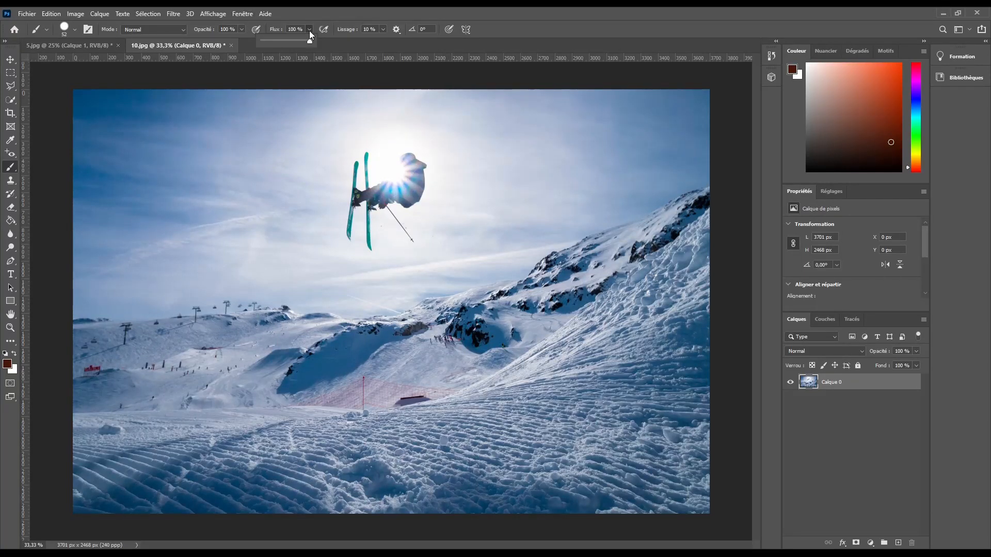
left_click_drag(310, 44, 277, 44)
left_click(231, 120)
mouse_move(230, 120)
left_mouse_down()
mouse_move(190, 215)
mouse_move(233, 285)
mouse_move(192, 163)
mouse_move(267, 158)
mouse_move(240, 139)
mouse_move(132, 178)
mouse_move(232, 214)
mouse_move(159, 188)
mouse_move(259, 246)
left_mouse_up()
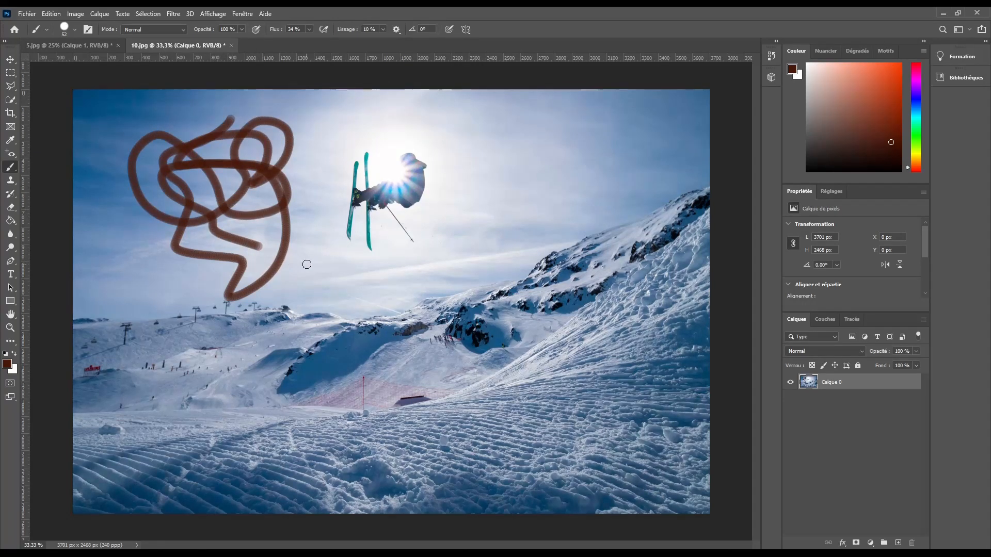
key("ctrl+z")
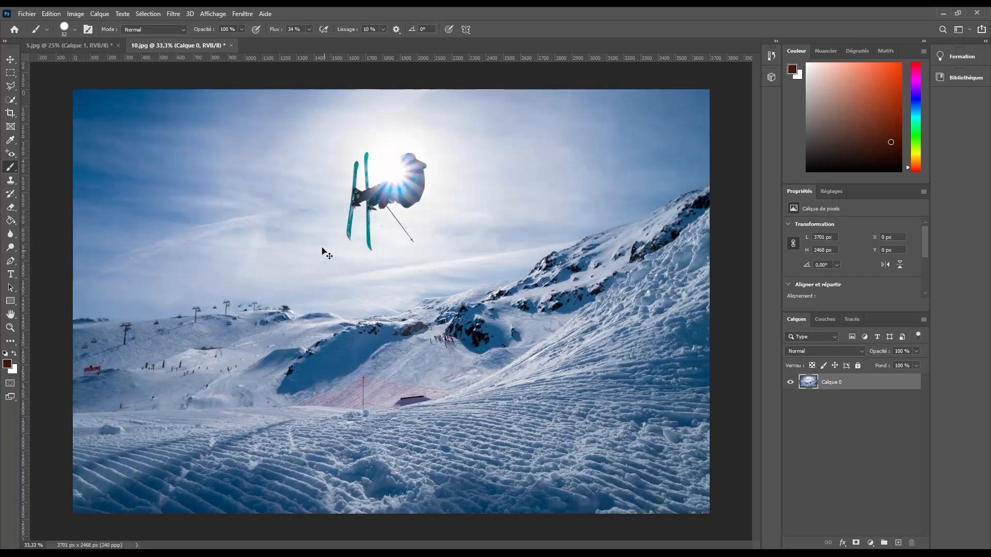
- Restore the brush flow to 100 %, try a stroke in the sky, and undo it
left_click(308, 30)
left_click(306, 23)
mouse_move(247, 120)
left_mouse_down()
mouse_move(222, 115)
mouse_move(221, 270)
mouse_move(336, 269)
left_mouse_up()
key("ctrl+z")
- Try another brush stroke in the sky, undo it, and set the brush smoothing to 58 %
left_click(382, 30)
mouse_move(240, 142)
left_mouse_down()
mouse_move(245, 197)
mouse_move(121, 259)
mouse_move(285, 213)
mouse_move(220, 192)
mouse_move(327, 190)
left_mouse_up()
key("ctrl+z")
left_click(382, 31)
left_click_drag(407, 43, 411, 43)
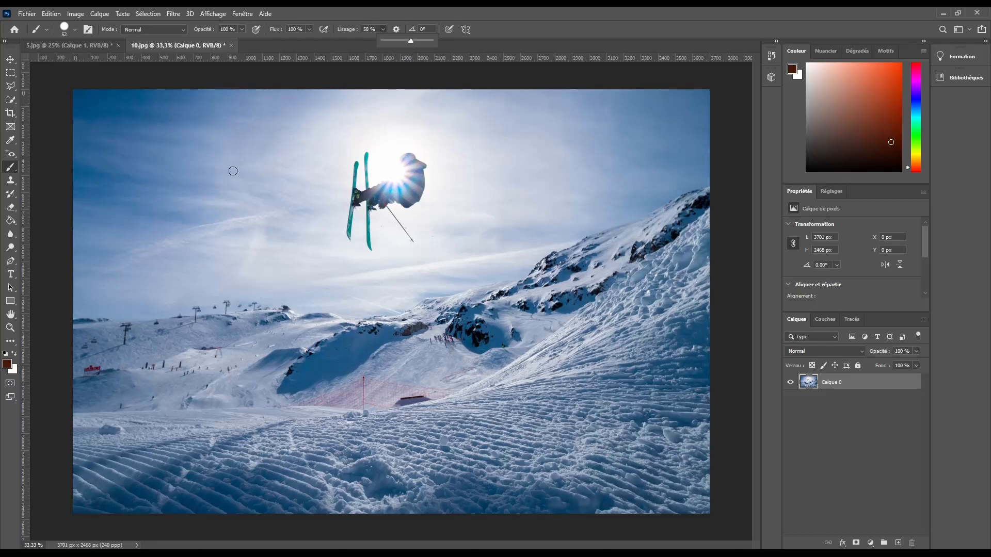
- Try a long winding dark red brush stroke across the sky and around the skier, and undo it
mouse_move(228, 163)
left_mouse_down()
mouse_move(179, 166)
mouse_move(164, 191)
mouse_move(187, 237)
left_mouse_up()
mouse_move(213, 277)
left_mouse_down()
mouse_move(307, 255)
mouse_move(283, 185)
mouse_move(327, 196)
mouse_move(324, 235)
left_mouse_up()
mouse_move(377, 303)
left_mouse_down()
mouse_move(318, 173)
mouse_move(430, 239)
mouse_move(431, 207)
mouse_move(519, 268)
mouse_move(460, 276)
mouse_move(538, 310)
mouse_move(474, 232)
mouse_move(602, 218)
mouse_move(521, 150)
mouse_move(406, 153)
mouse_move(483, 220)
mouse_move(464, 167)
mouse_move(456, 172)
mouse_move(474, 158)
mouse_move(302, 133)
left_mouse_up()
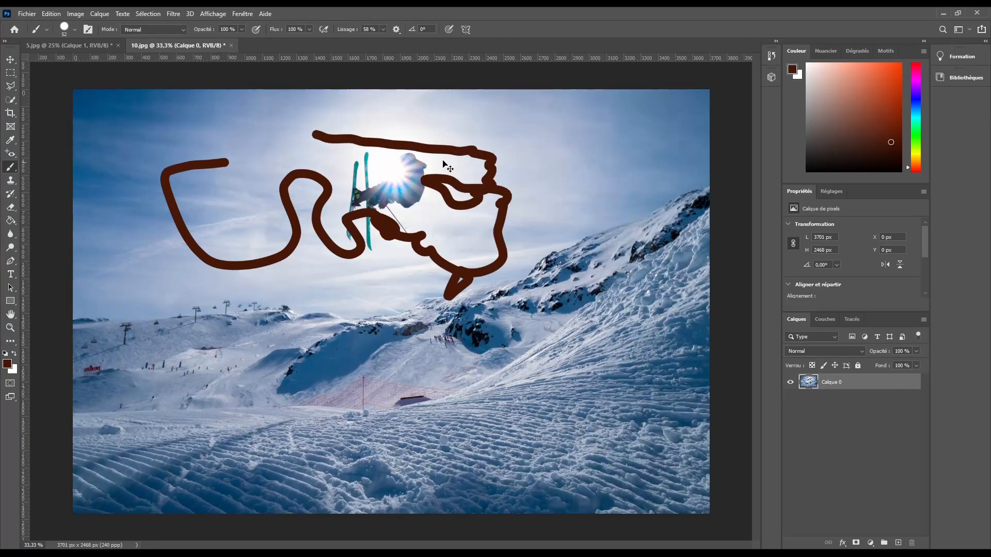
key("ctrl+z")
- Set the brush smoothing to 0 % and enable the airbrush-style build-up effect
left_click_drag(383, 29, 297, 27)
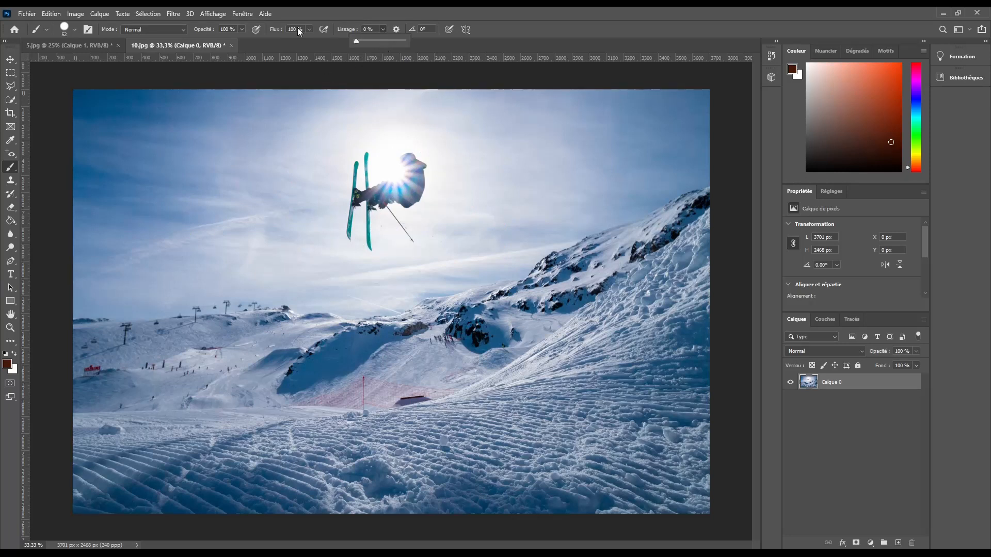
left_click(324, 29)
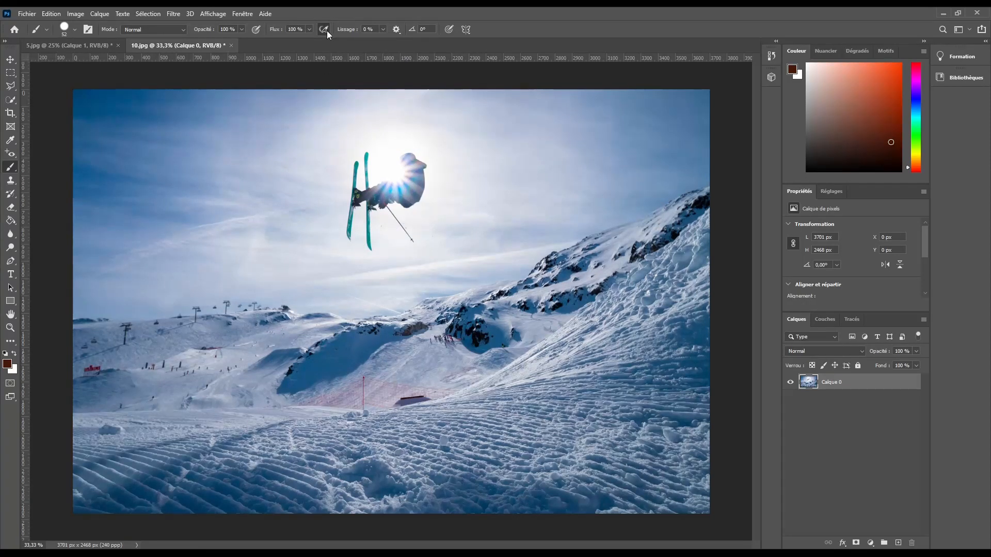
left_click(67, 30)
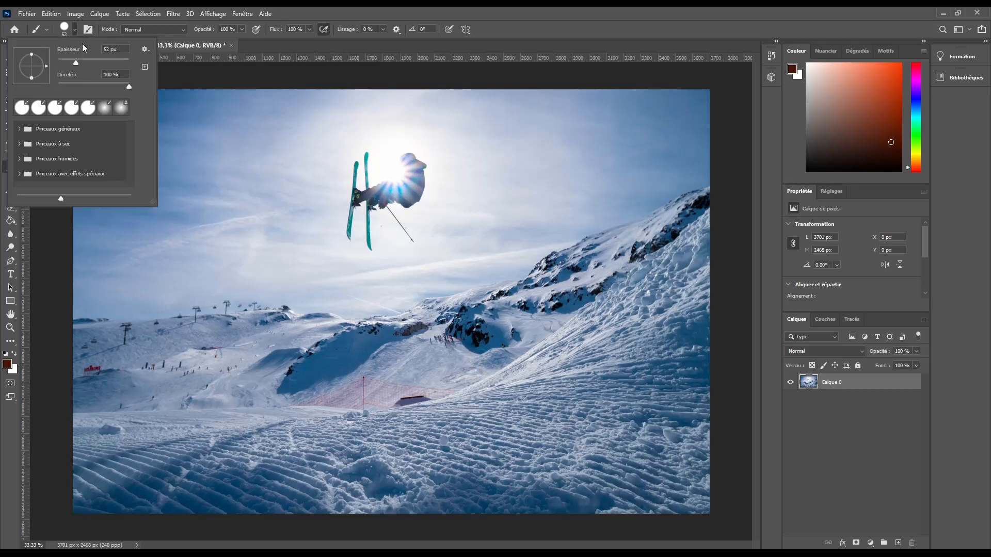
key("s")
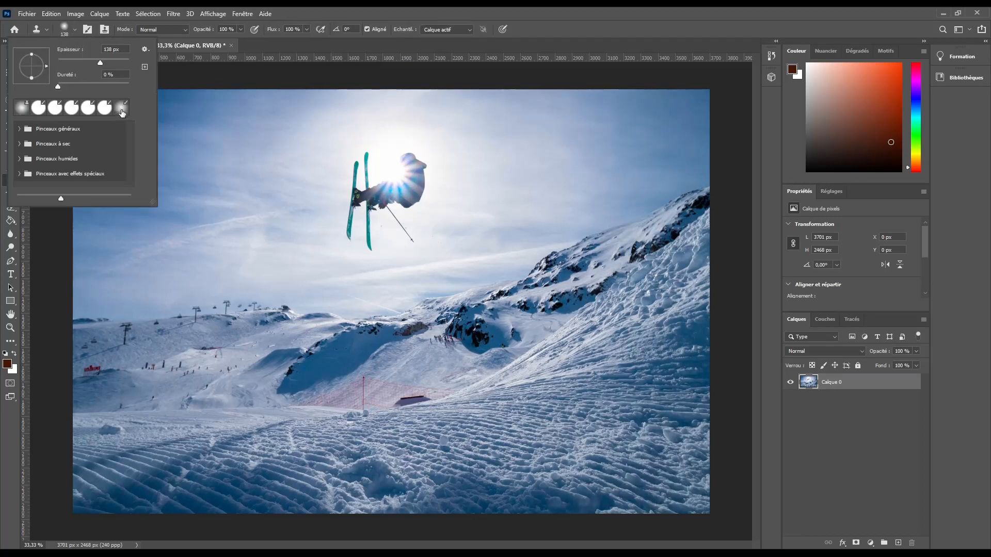
left_click(72, 29)
key("b")
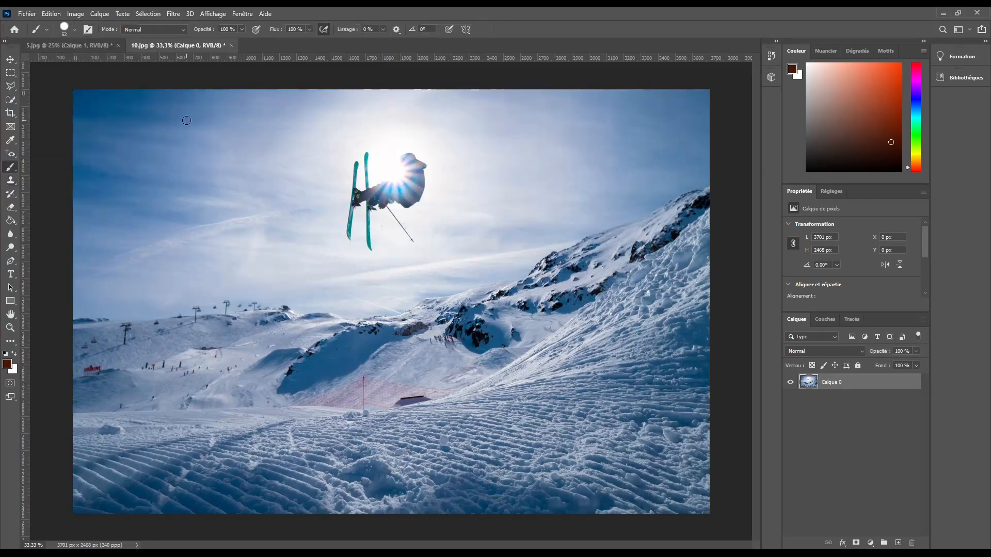
- Choose the soft round brush preset with 0 % hardness and paint a winding dark red stroke in the sky beside the skier
left_click(74, 29)
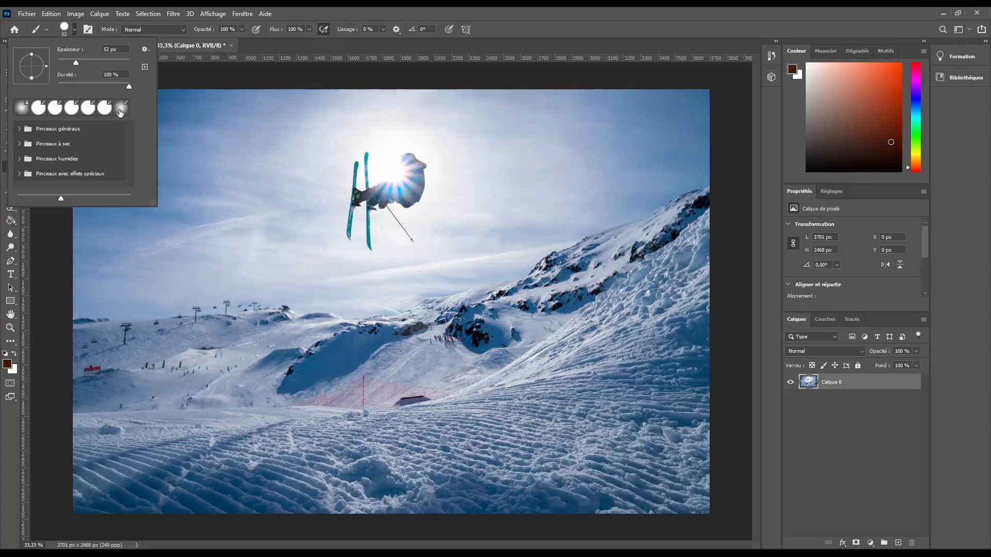
left_click(117, 111)
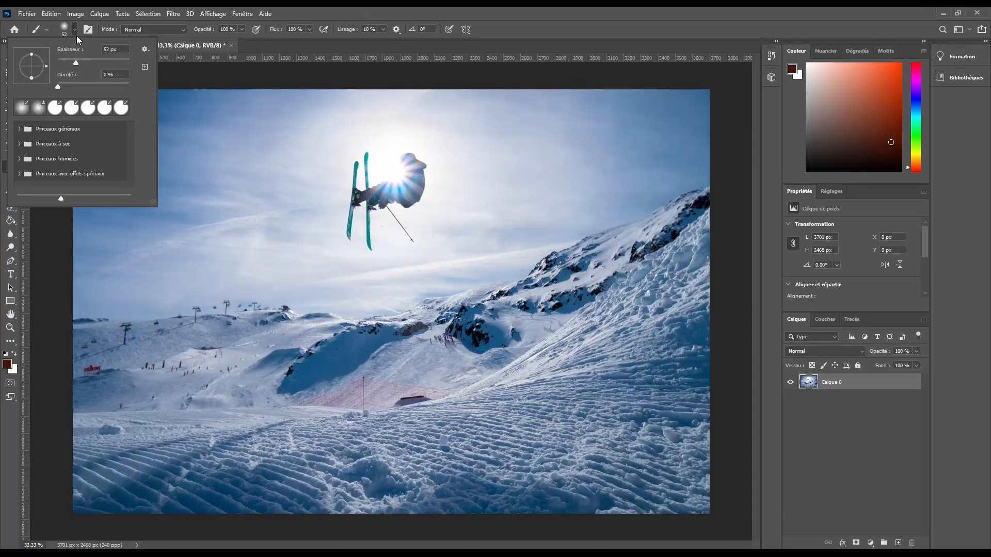
mouse_move(272, 171)
left_mouse_down()
mouse_move(243, 147)
mouse_move(209, 139)
mouse_move(182, 149)
mouse_move(216, 180)
mouse_move(210, 186)
mouse_move(128, 146)
mouse_move(120, 181)
mouse_move(163, 202)
mouse_move(178, 234)
mouse_move(235, 206)
left_mouse_up()
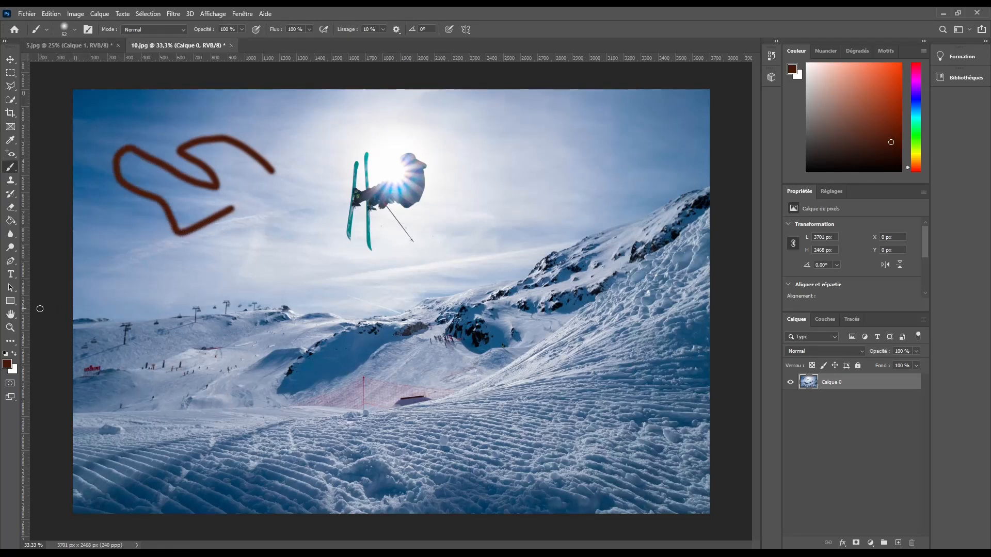
- Change the foreground colour to bright blue 1200ff, undo the dark red stroke, then try a blue S-shaped stroke in the sky and undo it
left_click(8, 364)
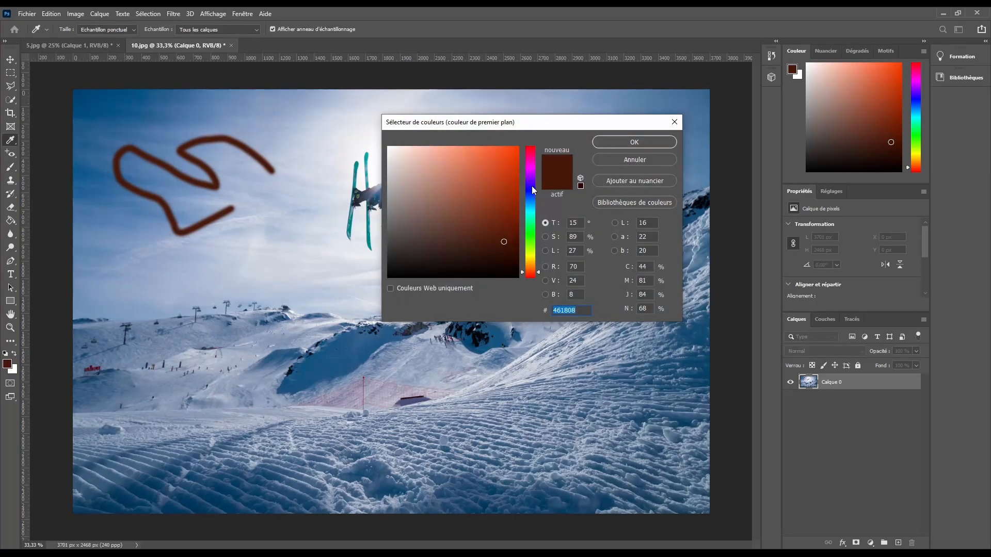
left_click(532, 188)
left_click(634, 142)
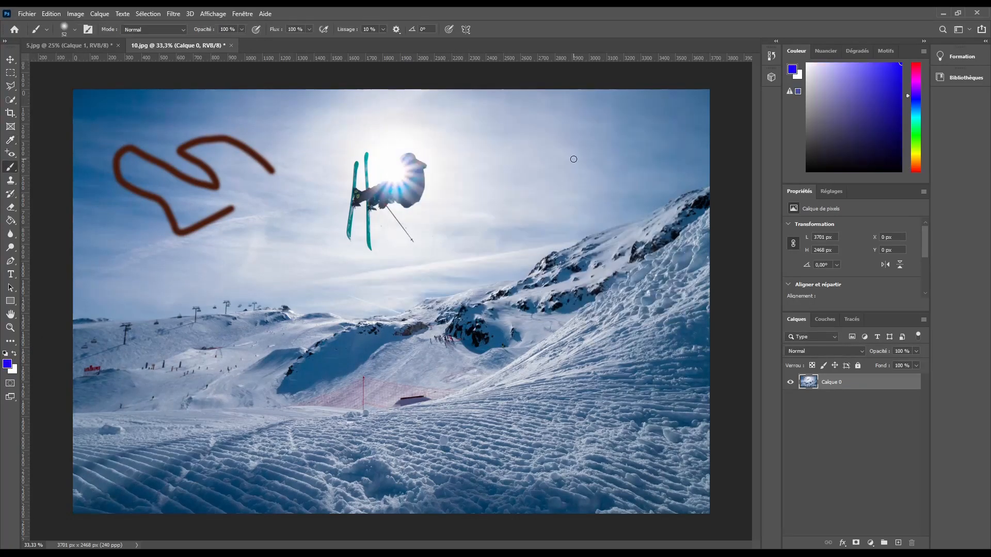
key("ctrl+z")
mouse_move(187, 138)
left_mouse_down()
mouse_move(155, 146)
mouse_move(177, 177)
mouse_move(151, 206)
left_mouse_up()
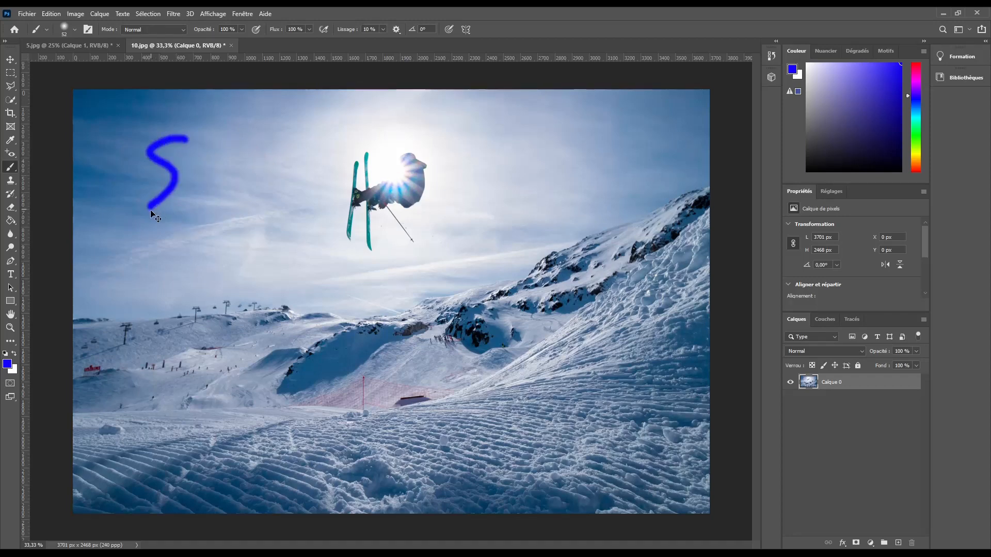
key("ctrl+z")
- Set the foreground colour to the deep blue 00507f sampled from the darker corner of the sky
left_click(7, 365)
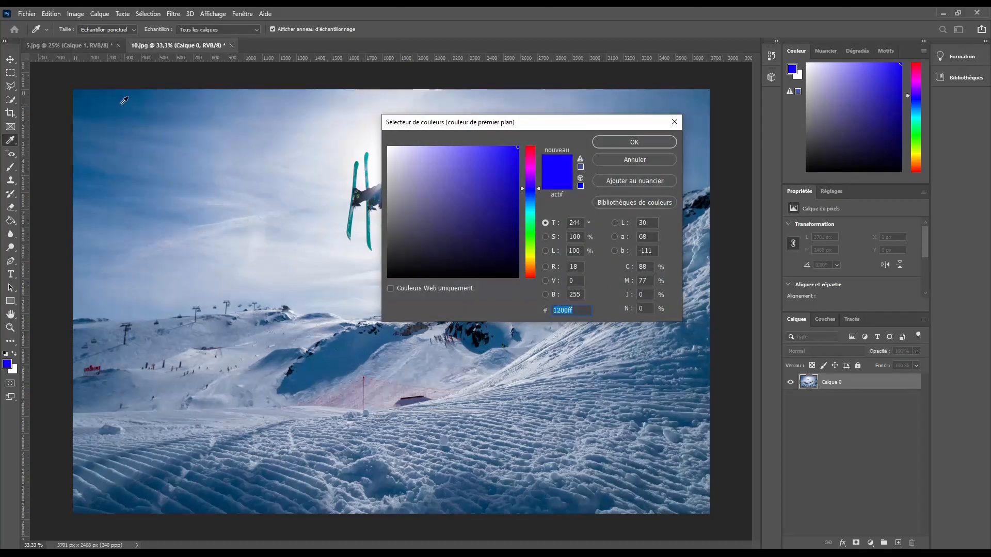
left_click(121, 104)
left_click(634, 142)
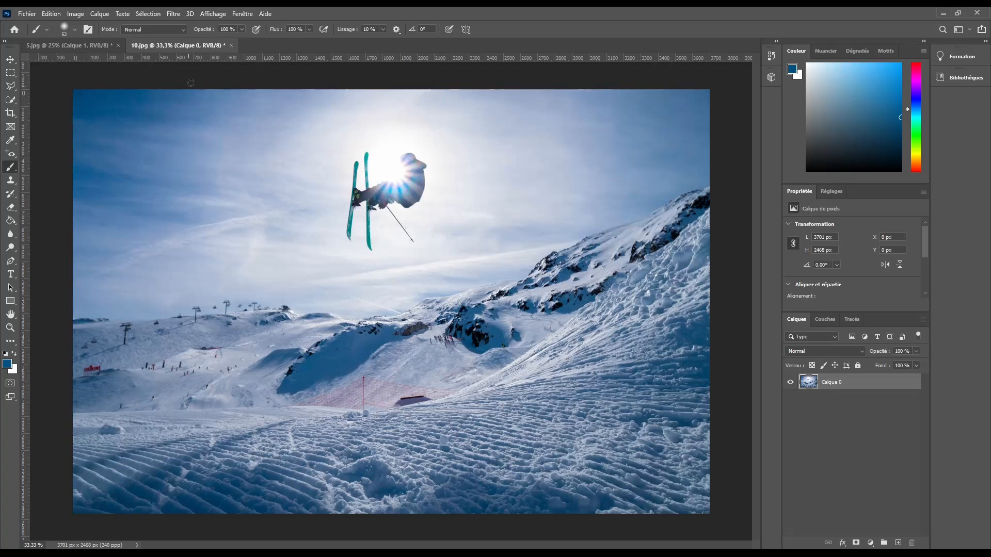
- Reduce the brush size to 27 px and set the brush opacity to 50 %
left_click(75, 30)
left_click_drag(78, 62, 67, 65)
left_click(72, 30)
left_click(232, 29)
type("50")
key("Return")
- Change the foreground colour to bright saturated red
left_click(7, 364)
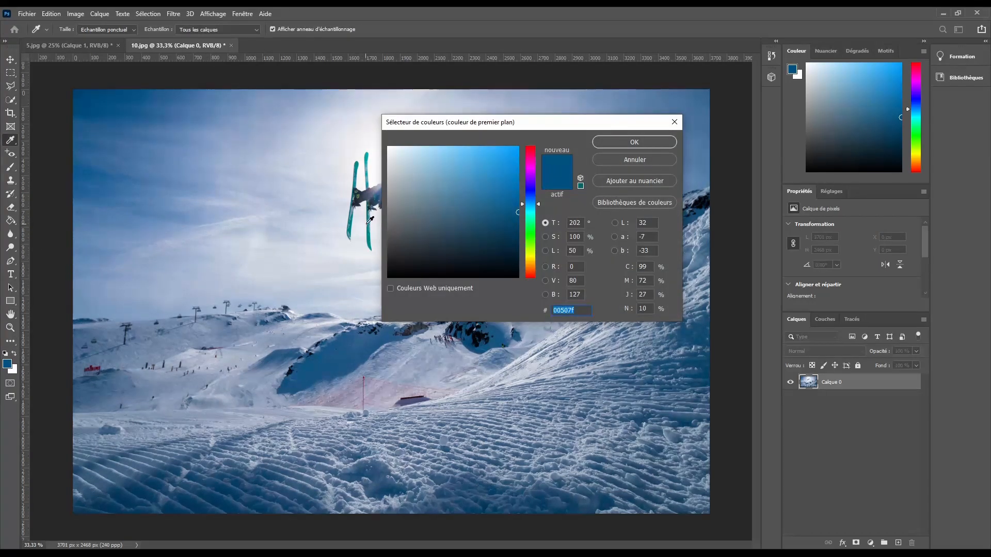
left_click_drag(456, 122, 510, 109)
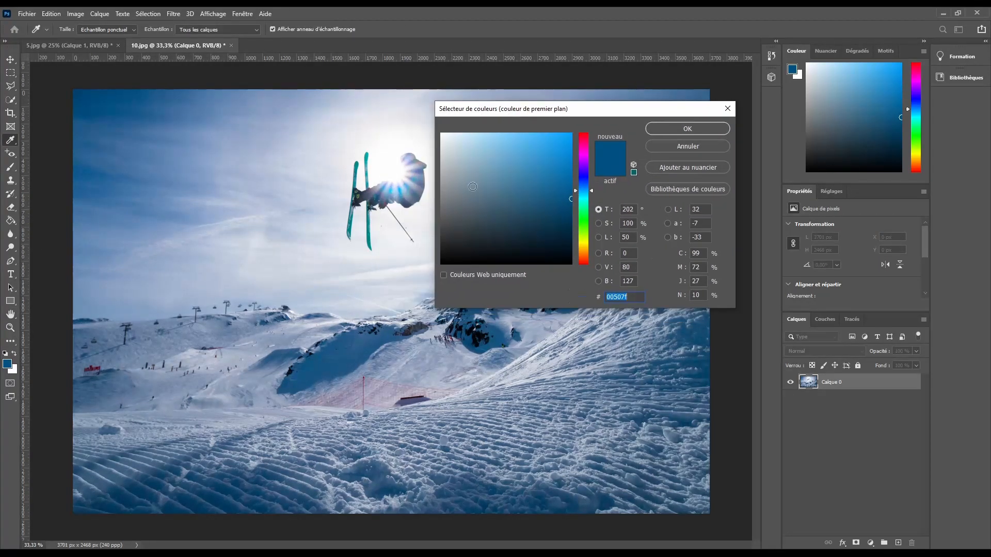
left_click(427, 204)
left_click(687, 129)
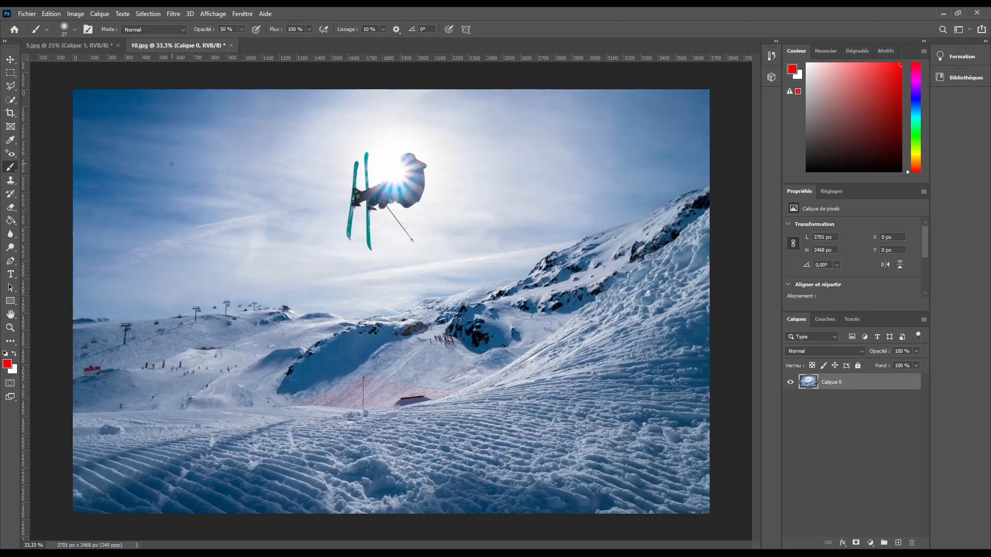
- Try the Clone Stamp by sampling the blue sky and cloning it over the skier, and undo it
left_click(11, 180)
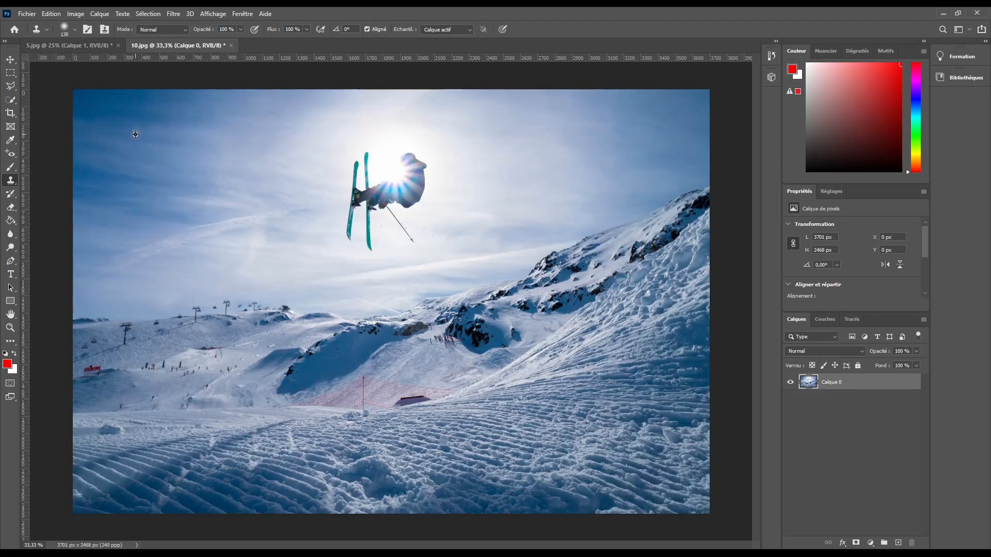
left_click(144, 169, "alt")
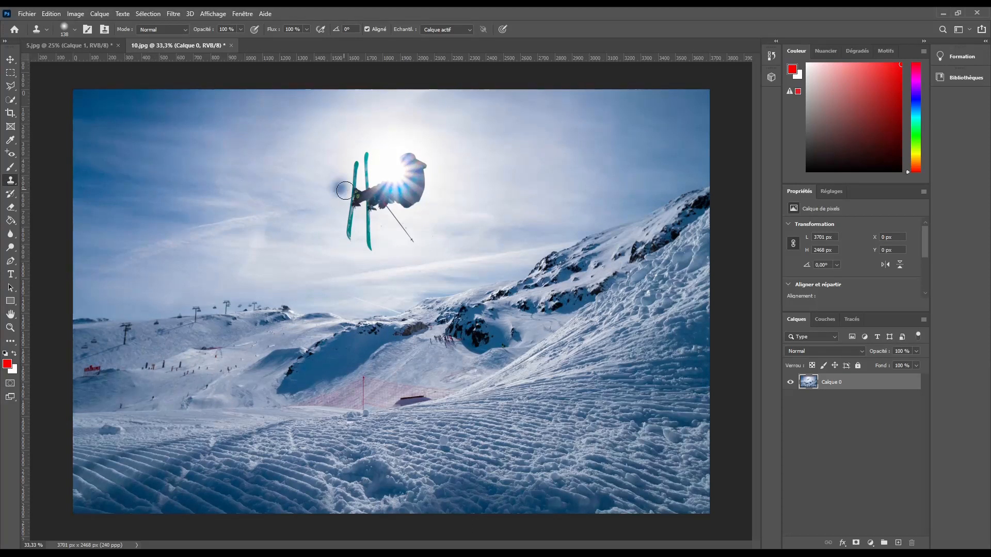
mouse_move(393, 192)
left_mouse_down()
mouse_move(363, 196)
mouse_move(358, 158)
mouse_move(351, 240)
mouse_move(370, 243)
mouse_move(376, 193)
left_mouse_up()
key("ctrl+z")
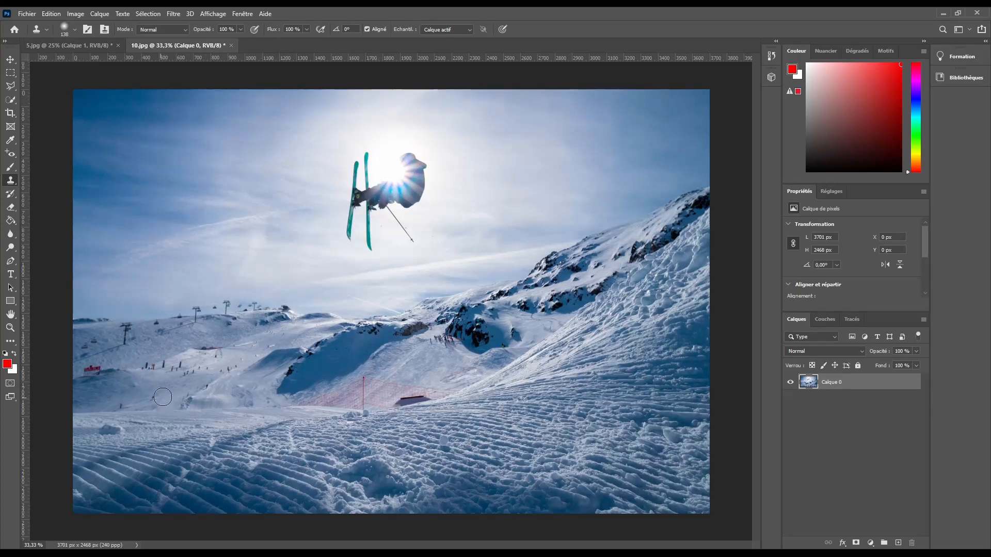
- Try cloning the snowy slope around the red fence over the skis, and undo it
left_click(358, 391, "alt")
mouse_move(359, 163)
left_mouse_down()
mouse_move(350, 238)
mouse_move(366, 243)
mouse_move(348, 142)
mouse_move(359, 138)
mouse_move(380, 204)
mouse_move(369, 140)
mouse_move(385, 201)
mouse_move(379, 228)
left_mouse_up()
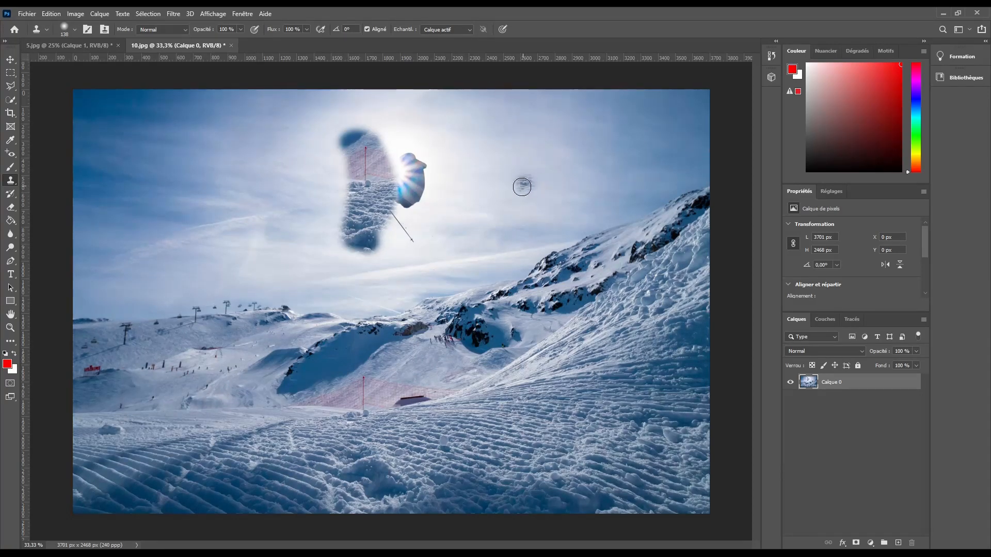
key("ctrl+z")
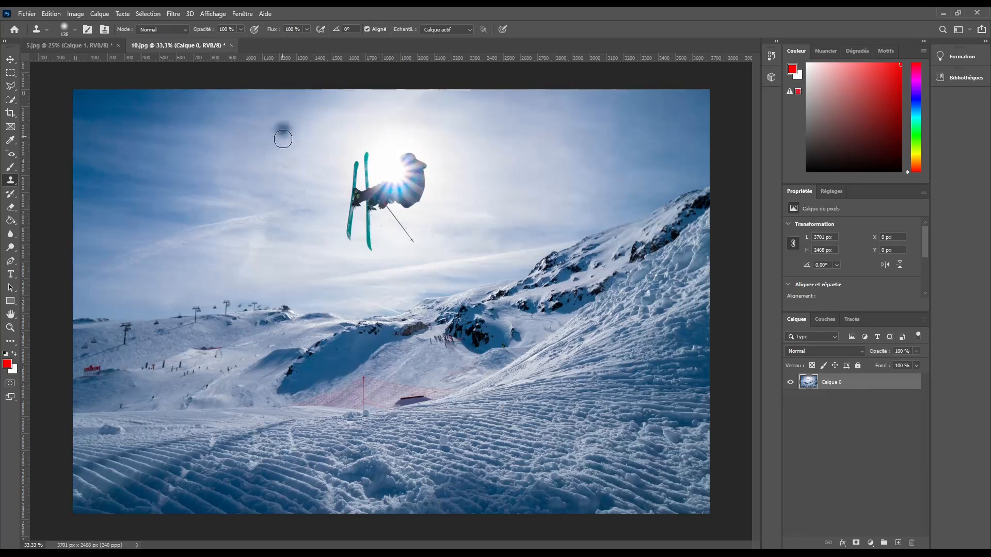
- Try cloning the bright sky beside the skis over their upper halves, and undo the clone strokes
left_click(348, 146, "alt")
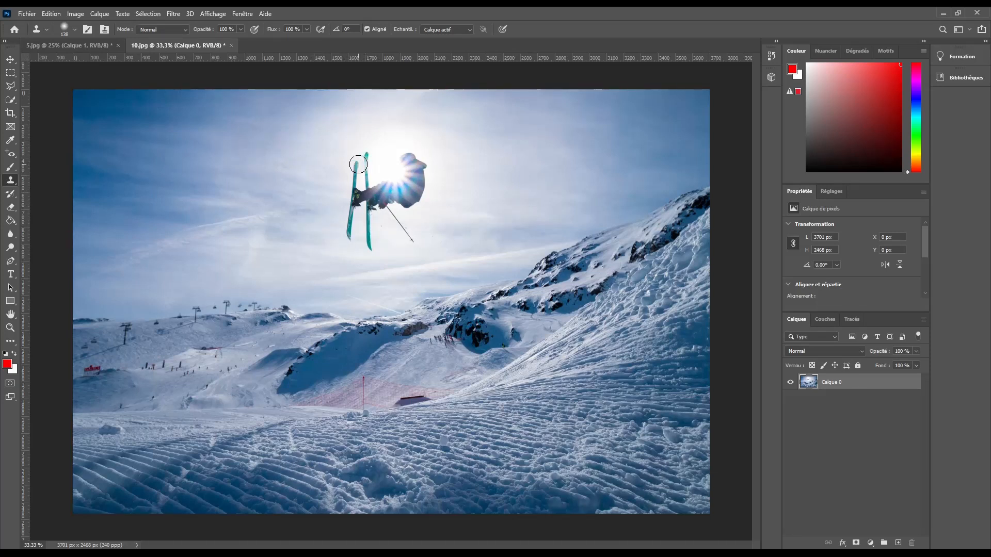
left_click_drag(356, 168, 350, 174)
mouse_move(364, 151)
left_mouse_down()
mouse_move(371, 179)
mouse_move(350, 189)
mouse_move(361, 195)
left_mouse_up()
left_click(346, 152, "alt")
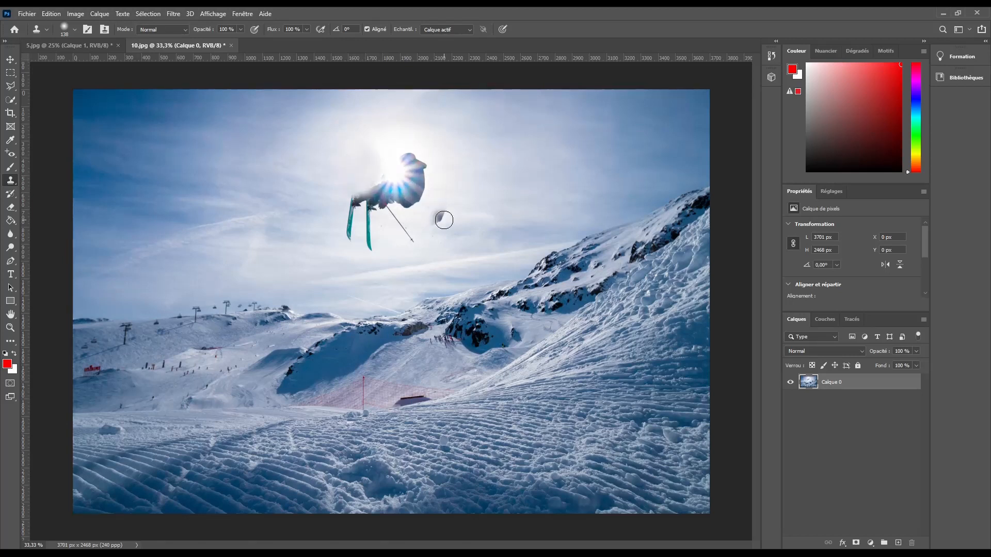
key("ctrl+z")
key("ctrl+z")
key("ctrl+z")
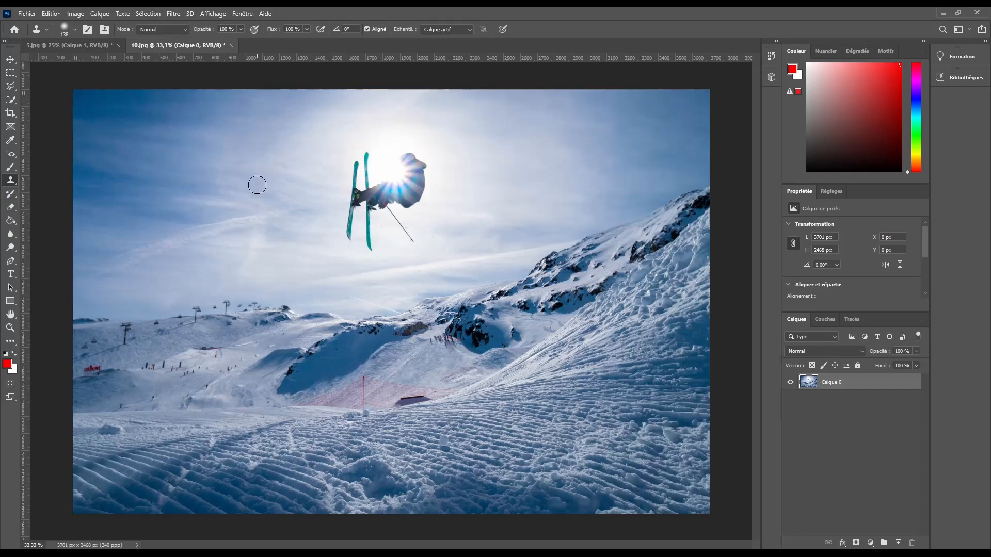
- Switch to the History Brush and increase its size to 89 px
key("y")
left_click(75, 30)
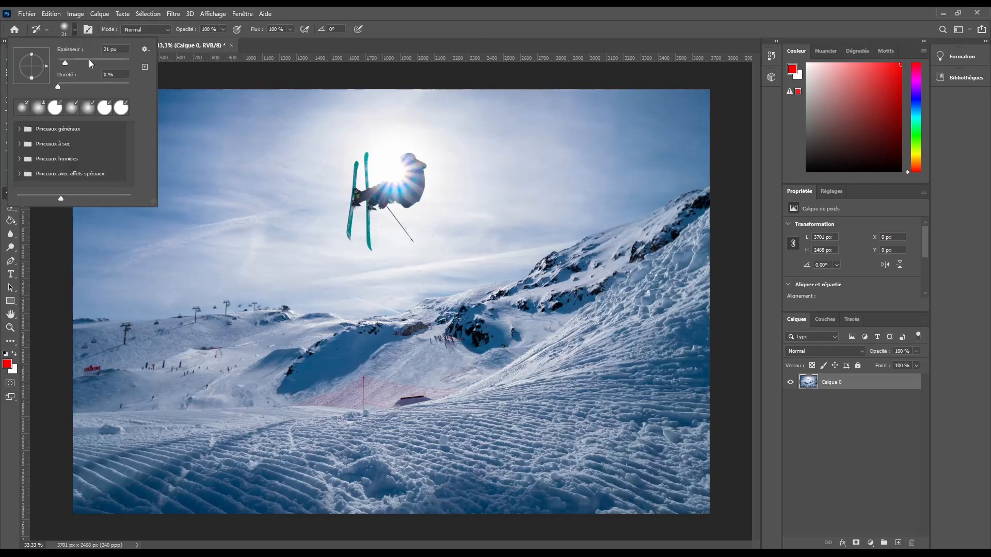
left_click(89, 60)
left_click(75, 29)
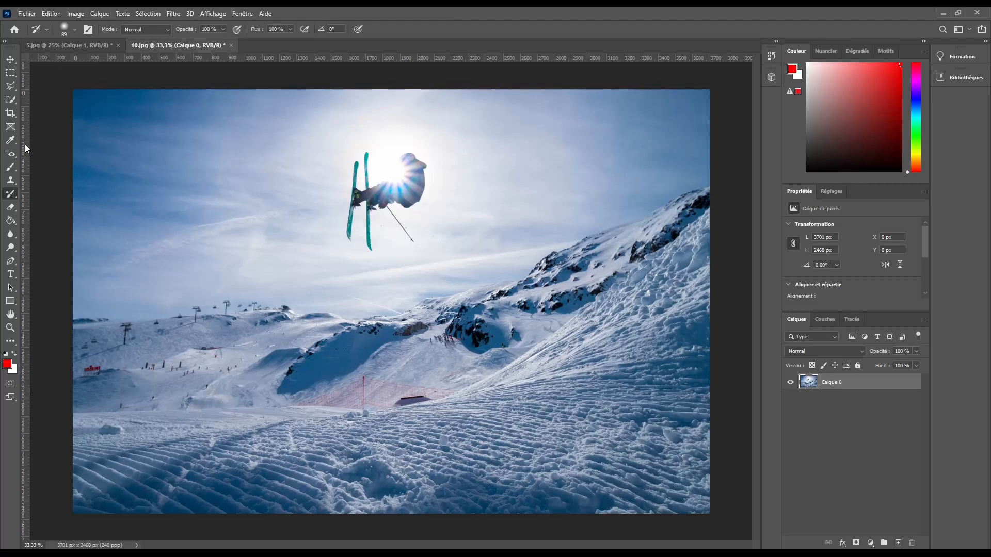
- Scribble red brush strokes over the skis and nearby sky, and restore the original image there with the History Brush
left_click(10, 166)
mouse_move(329, 155)
left_mouse_down()
mouse_move(361, 166)
mouse_move(281, 191)
mouse_move(263, 186)
left_mouse_up()
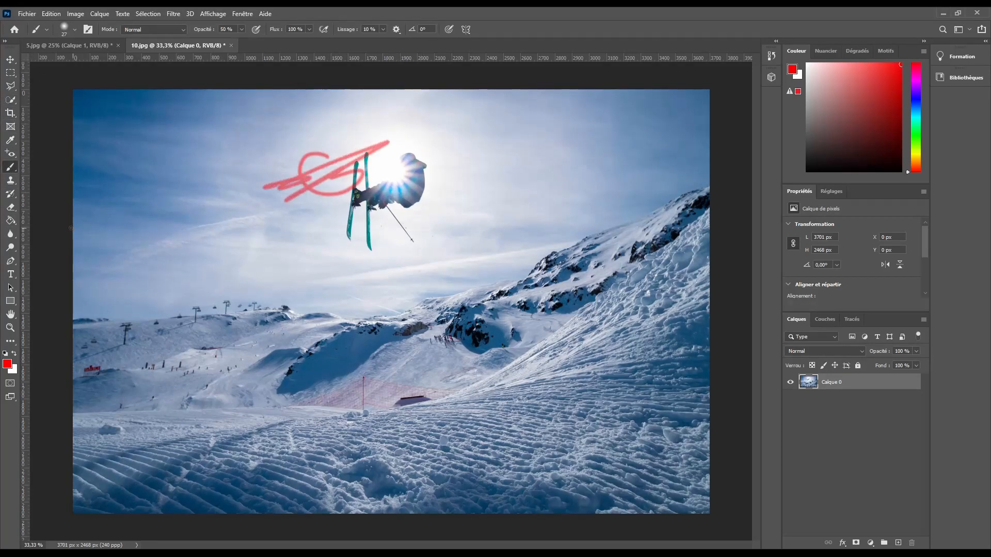
left_click(11, 194)
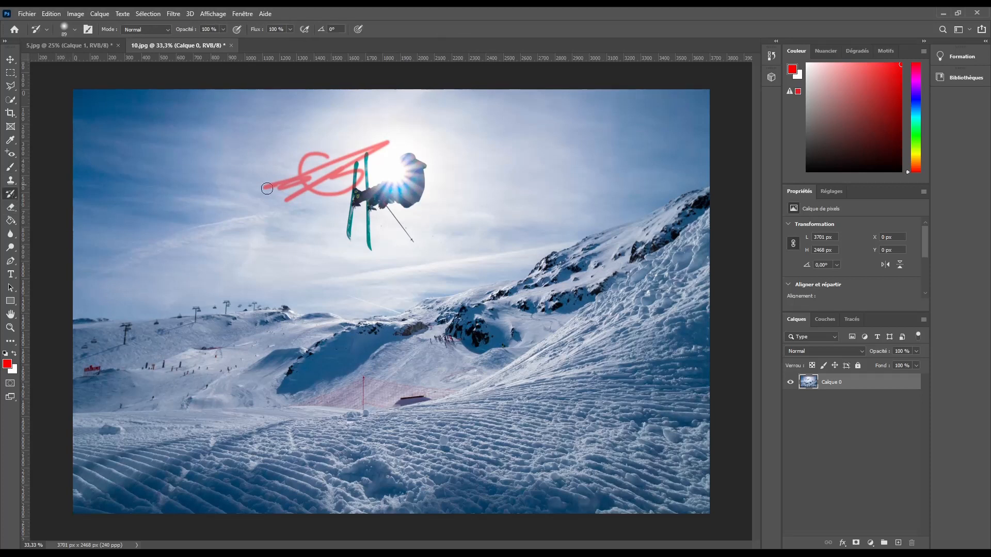
mouse_move(260, 189)
left_mouse_down()
mouse_move(313, 171)
mouse_move(302, 167)
mouse_move(308, 156)
mouse_move(327, 157)
mouse_move(283, 184)
mouse_move(292, 170)
mouse_move(332, 160)
mouse_move(292, 204)
mouse_move(317, 206)
mouse_move(298, 215)
mouse_move(343, 176)
left_mouse_up()
mouse_move(263, 217)
left_mouse_down()
mouse_move(339, 170)
mouse_move(287, 188)
left_mouse_up()
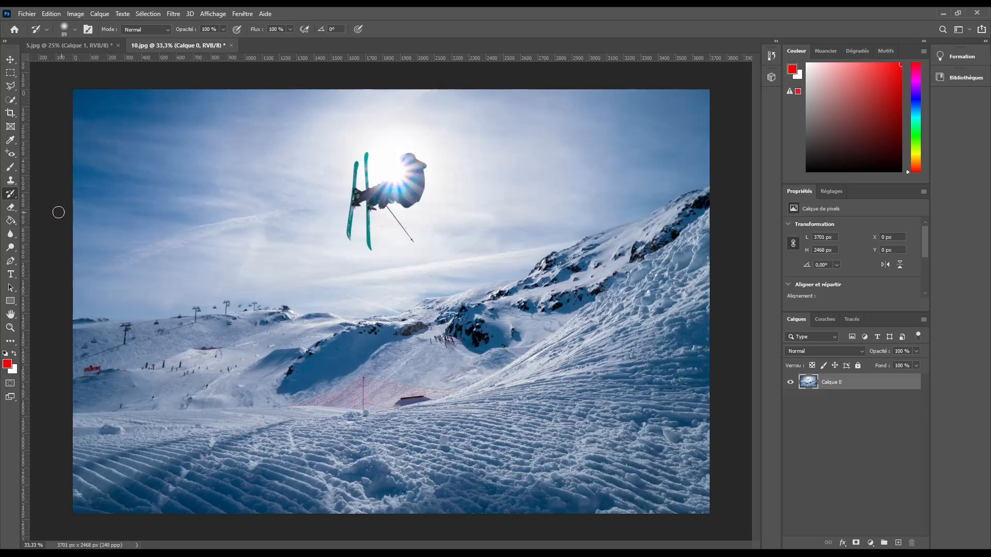
- Paint a short red brush stroke in the sky and erase that area to transparency with the Eraser at 87 px
left_click(10, 166)
left_click_drag(261, 174, 217, 181)
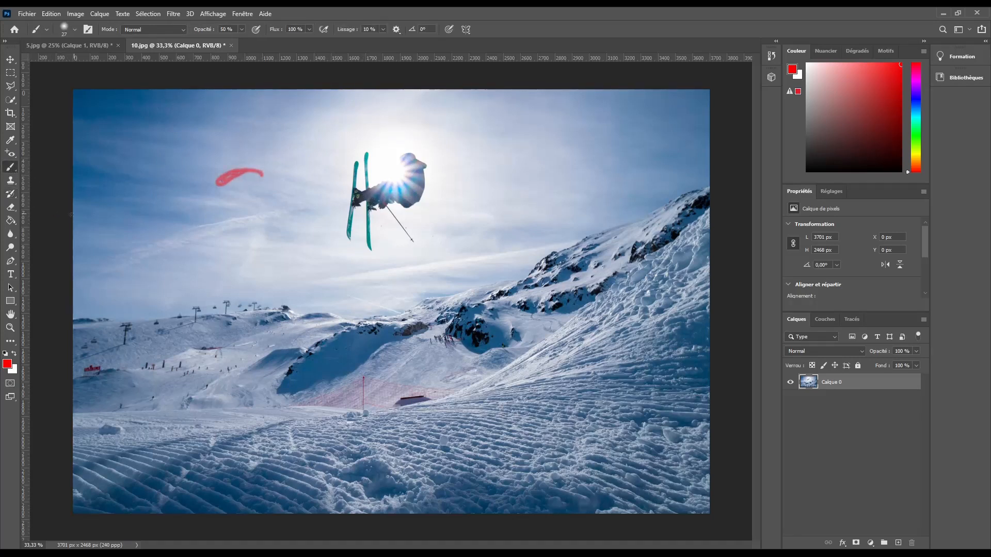
left_click(11, 208)
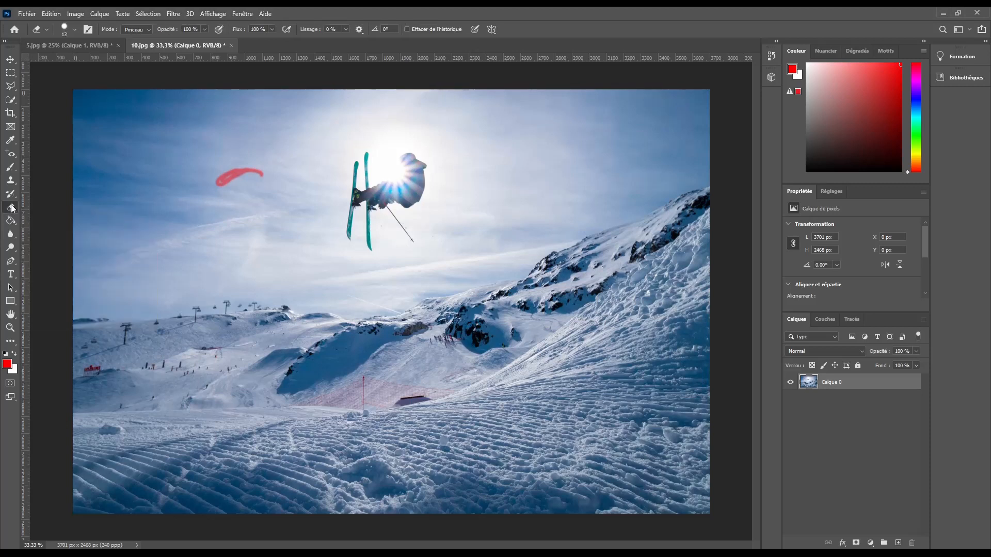
left_click(76, 29)
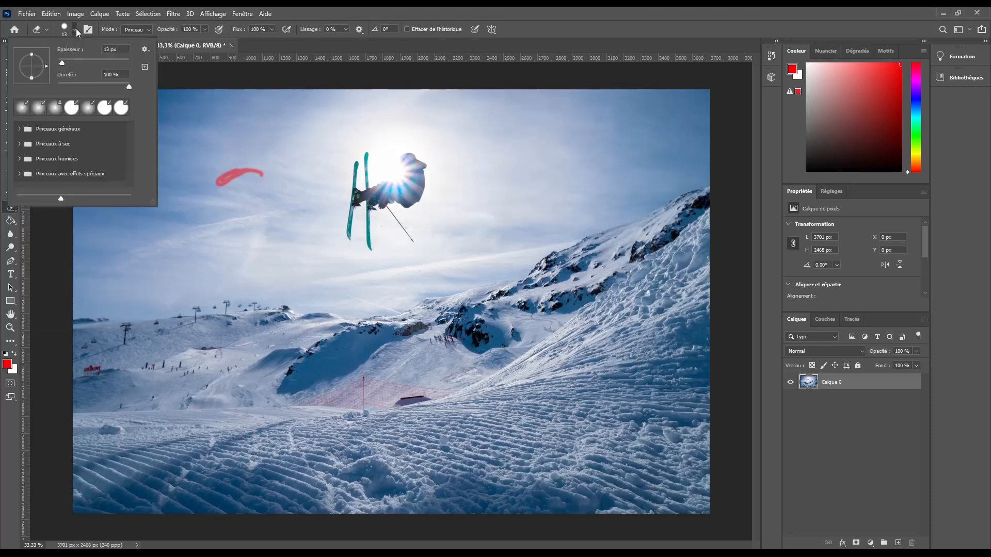
left_click(89, 60)
left_click(76, 31)
mouse_move(227, 184)
left_mouse_down()
mouse_move(239, 162)
mouse_move(230, 181)
mouse_move(256, 169)
mouse_move(178, 185)
mouse_move(256, 181)
mouse_move(232, 186)
mouse_move(264, 173)
mouse_move(210, 183)
mouse_move(230, 174)
left_mouse_up()
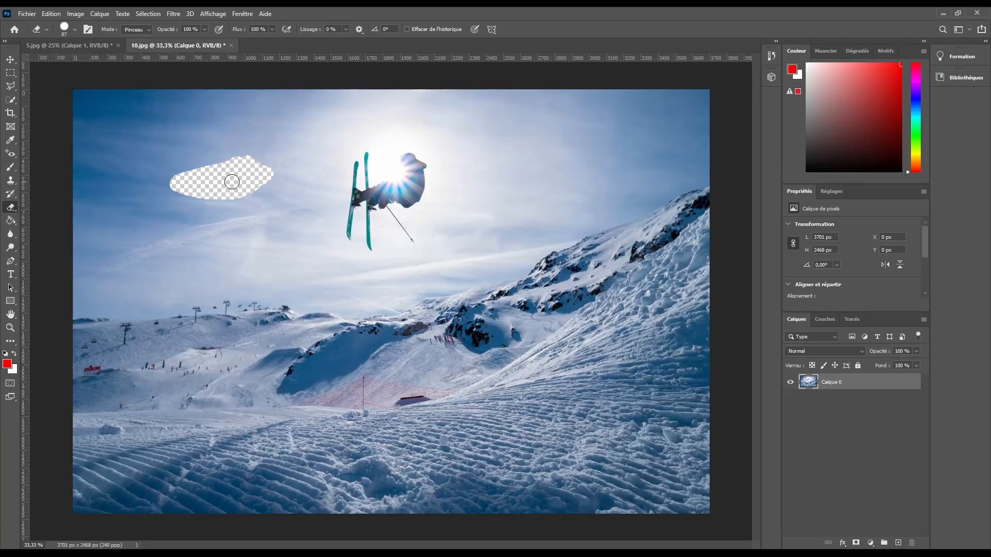
- Restore the erased patch of sky with the History Brush
left_click(11, 194)
mouse_move(186, 189)
left_mouse_down()
mouse_move(254, 162)
mouse_move(277, 171)
mouse_move(230, 203)
mouse_move(258, 156)
mouse_move(179, 208)
mouse_move(179, 191)
mouse_move(209, 190)
mouse_move(191, 194)
mouse_move(192, 223)
mouse_move(184, 201)
mouse_move(205, 200)
mouse_move(197, 165)
left_mouse_up()
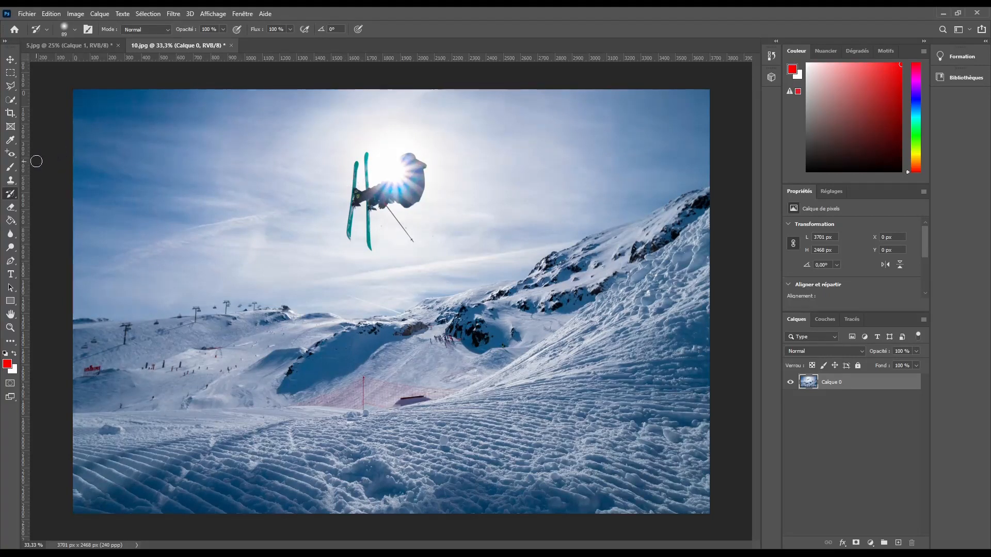
- Paint a red brush stroke in the sky and restore the original image there with the History Brush
left_click(10, 167)
mouse_move(152, 164)
left_mouse_down()
mouse_move(186, 160)
mouse_move(271, 200)
left_mouse_up()
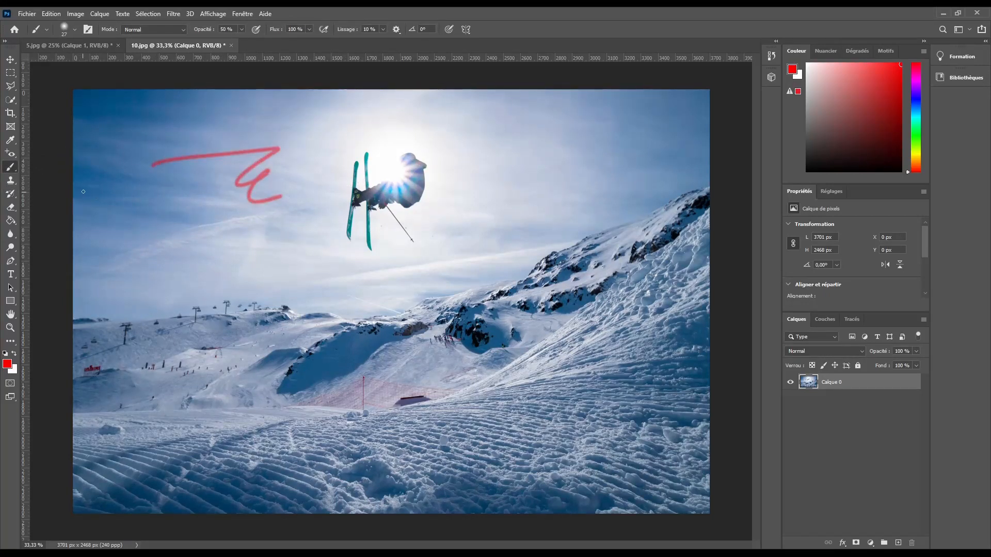
left_click(10, 192)
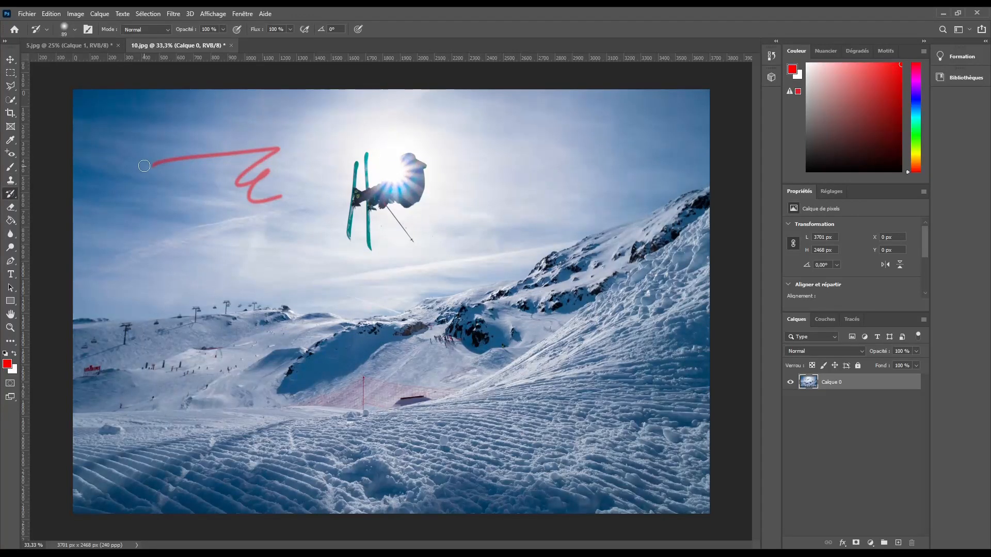
mouse_move(145, 166)
left_mouse_down()
mouse_move(225, 153)
mouse_move(194, 154)
left_mouse_up()
key("ctrl+z")
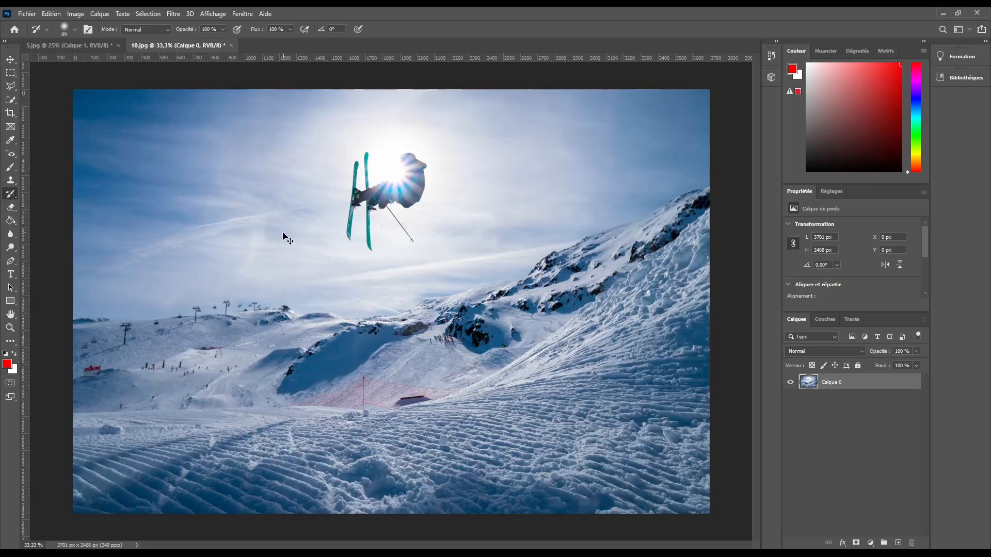
- Fill the blue sky beside the skier with red using the Paint Bucket, and undo the fill
left_click(11, 221)
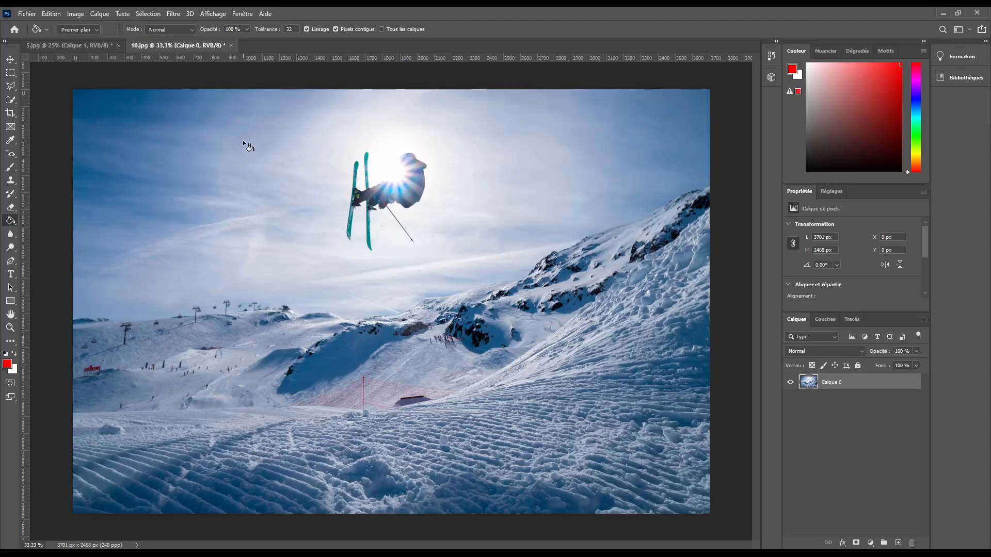
left_click(230, 135)
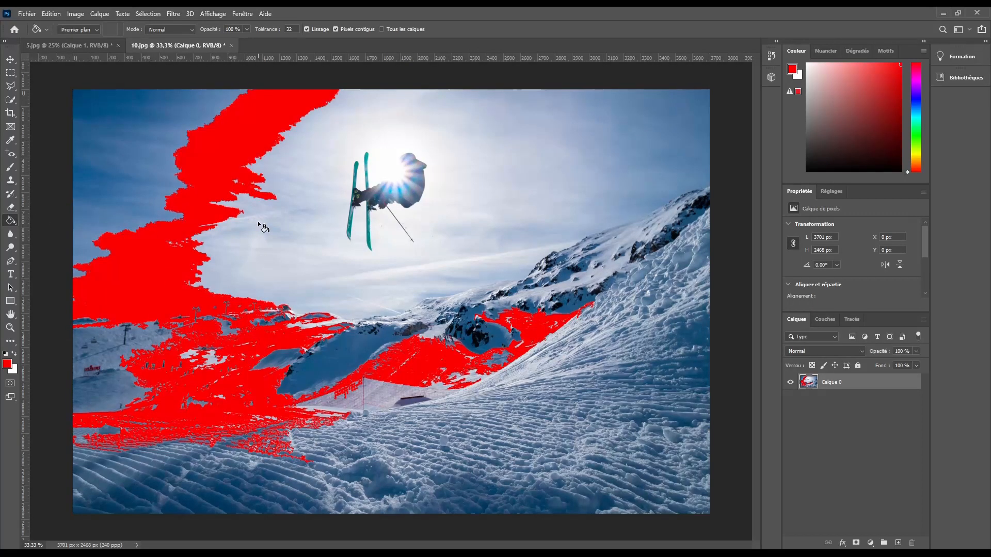
key("ctrl+z")
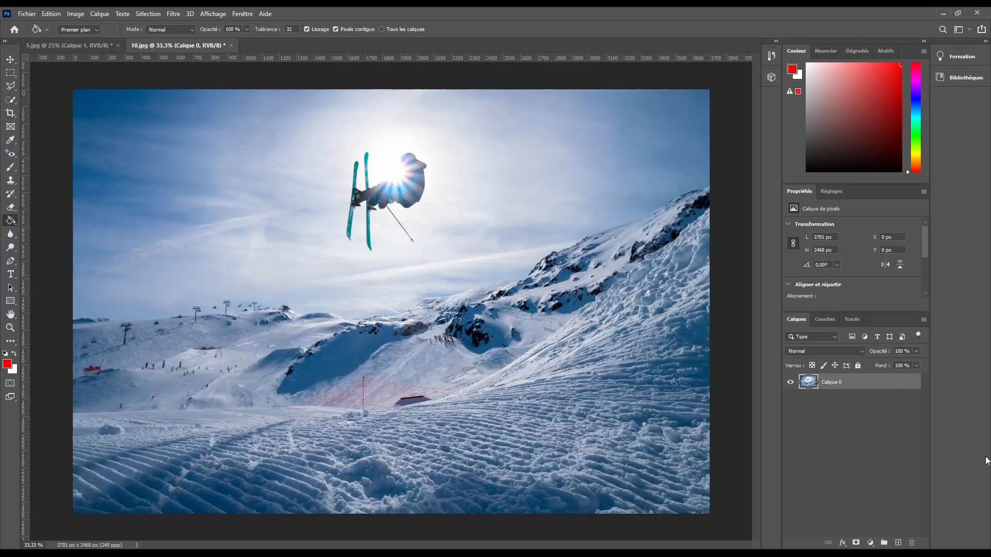
- Add a new layer, fill it with red using the Paint Bucket, and refill it with blue 0047fb
left_click(899, 543)
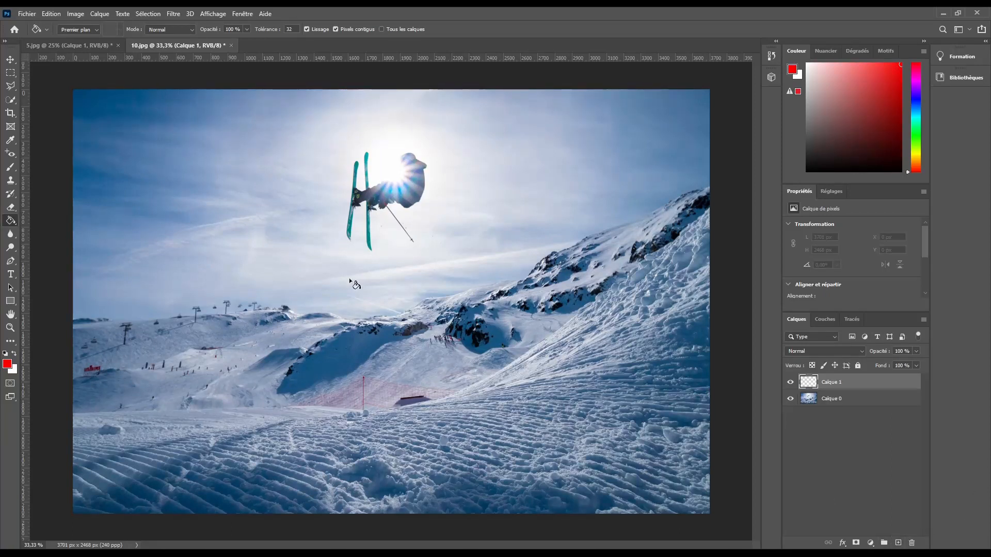
left_click(248, 217)
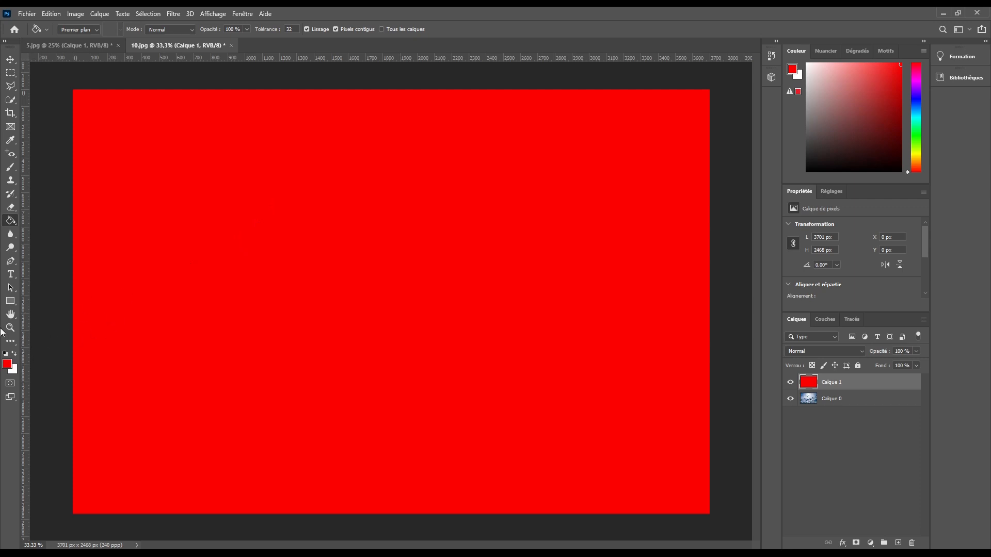
left_click(7, 364)
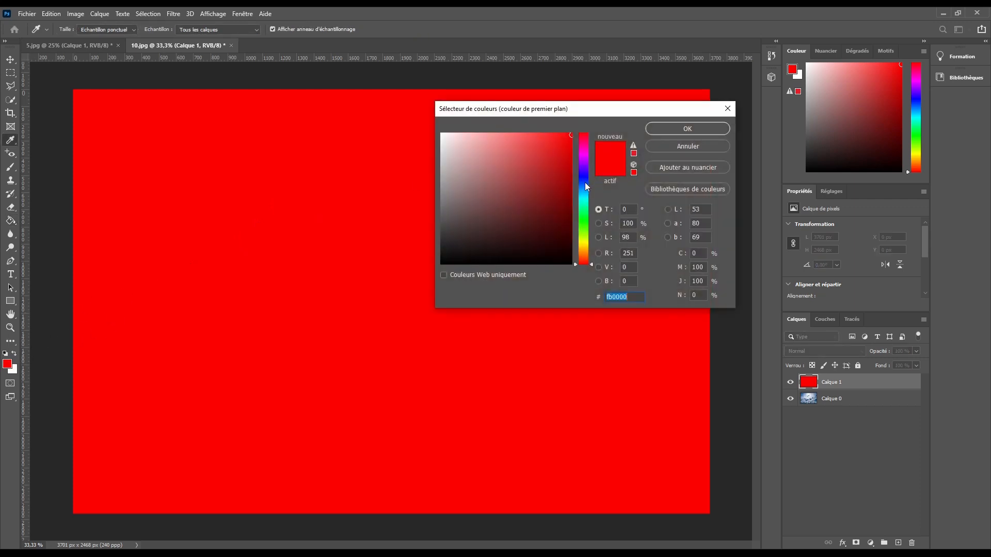
left_click(586, 187)
left_click(666, 131)
left_click(140, 246)
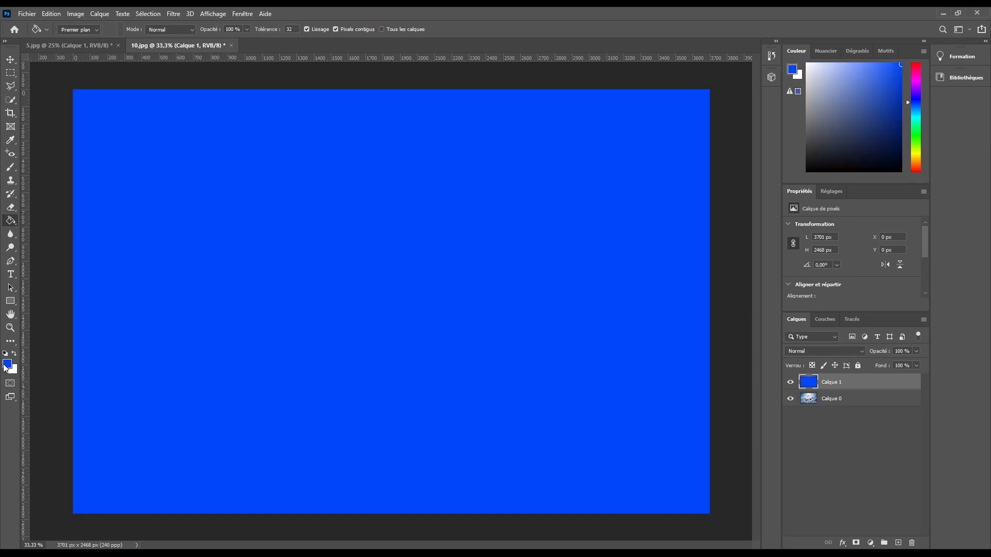
- Swap the foreground and background colours to fill Calque 1 with white, and delete the layer
left_click(15, 355)
left_click(215, 285)
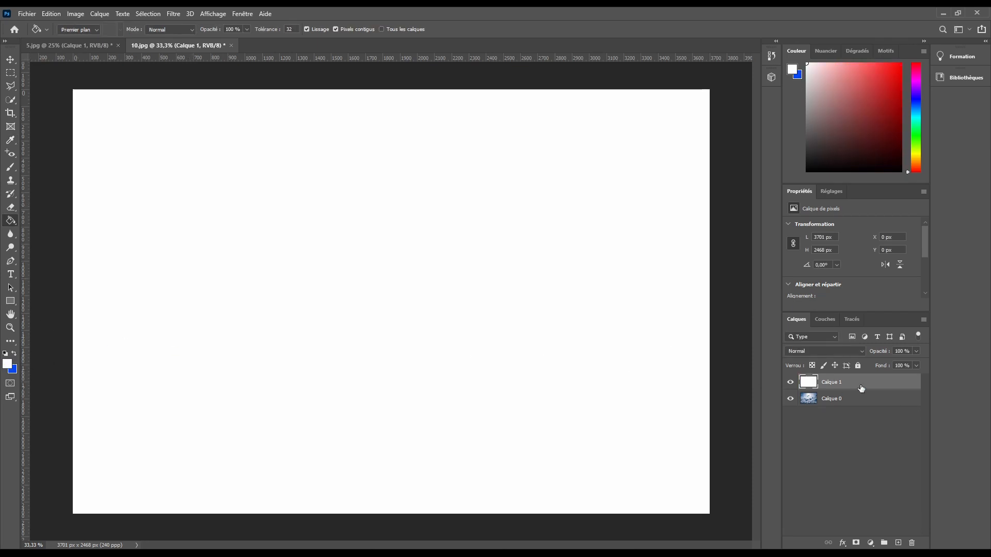
key("Delete")
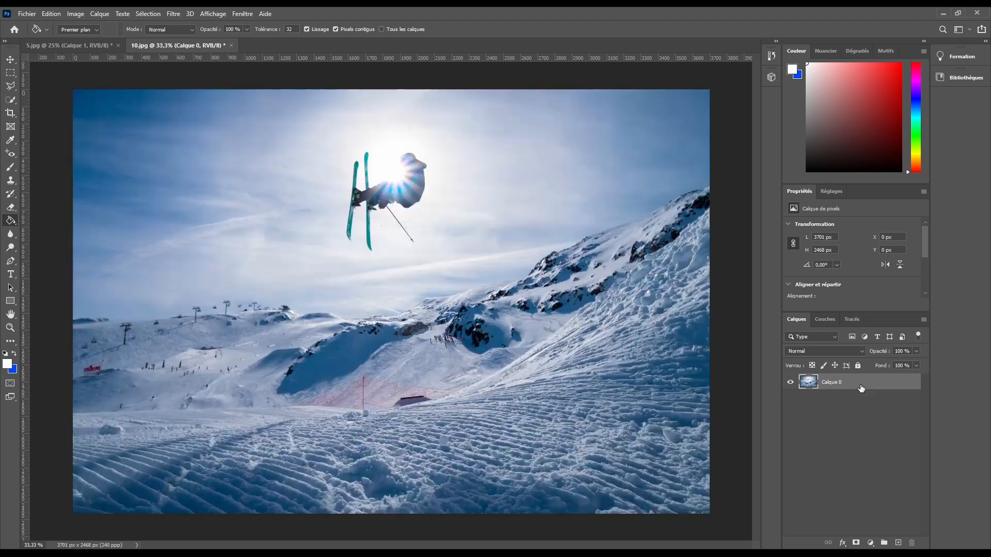
- Add a new layer and draw a horizontal linear gradient from blue to white across the full image width
left_click(897, 542)
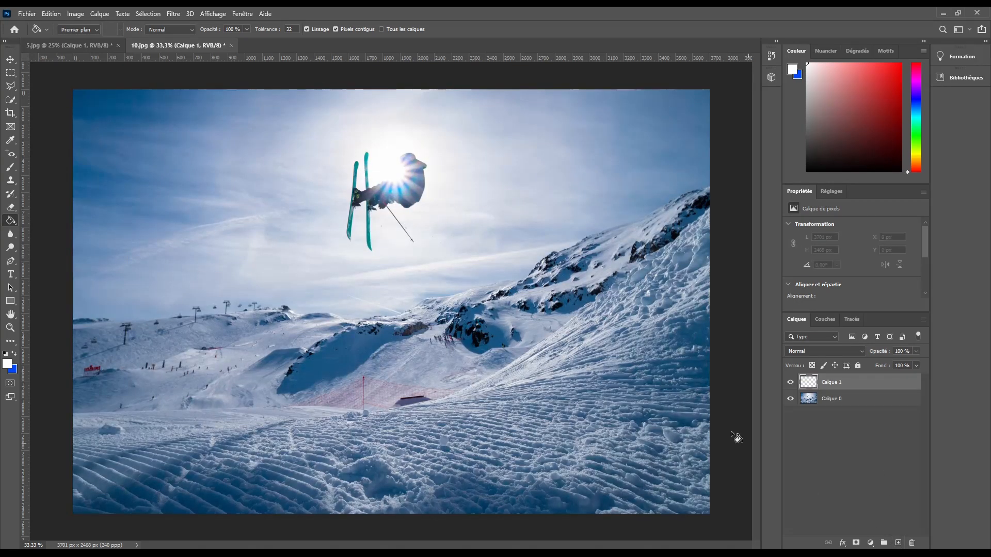
right_click(12, 223)
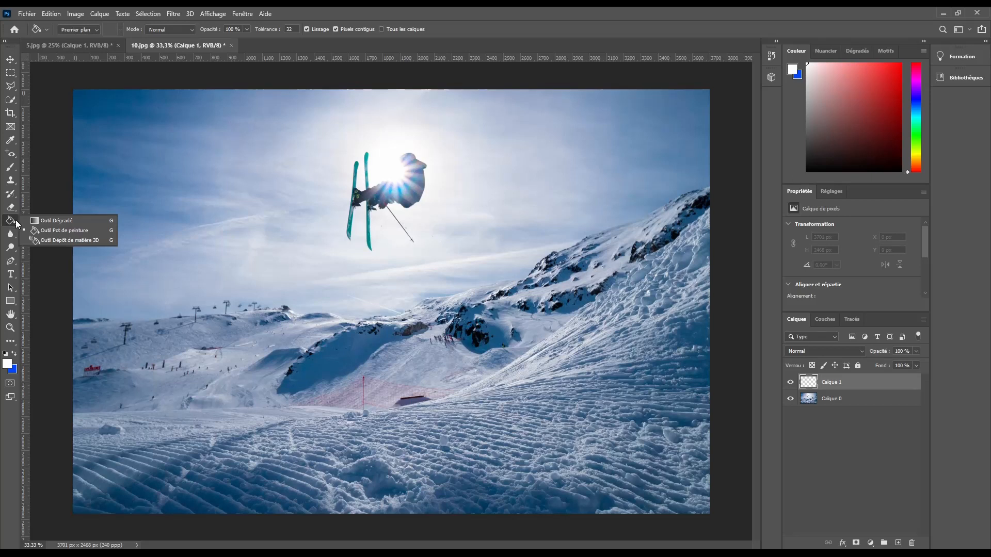
left_click(55, 221)
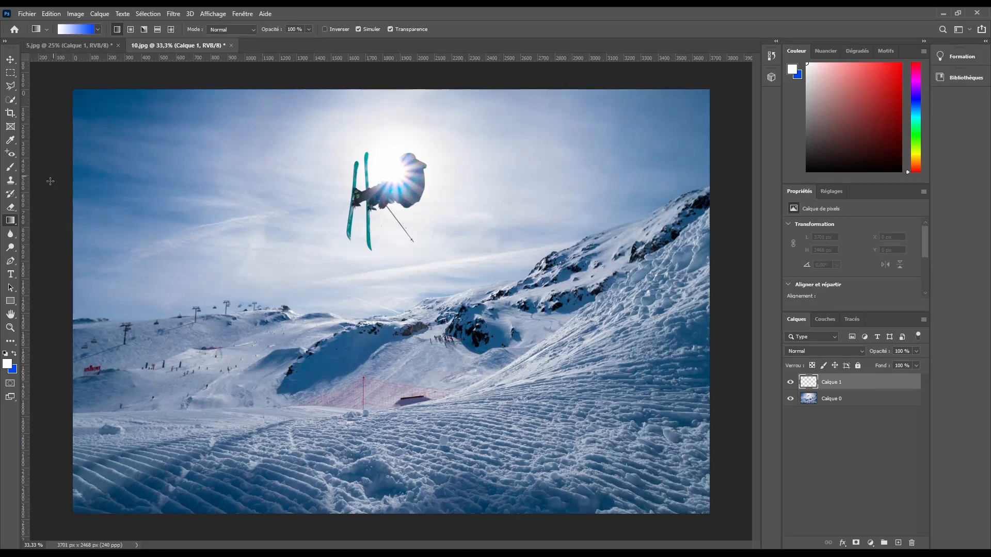
left_click(15, 353)
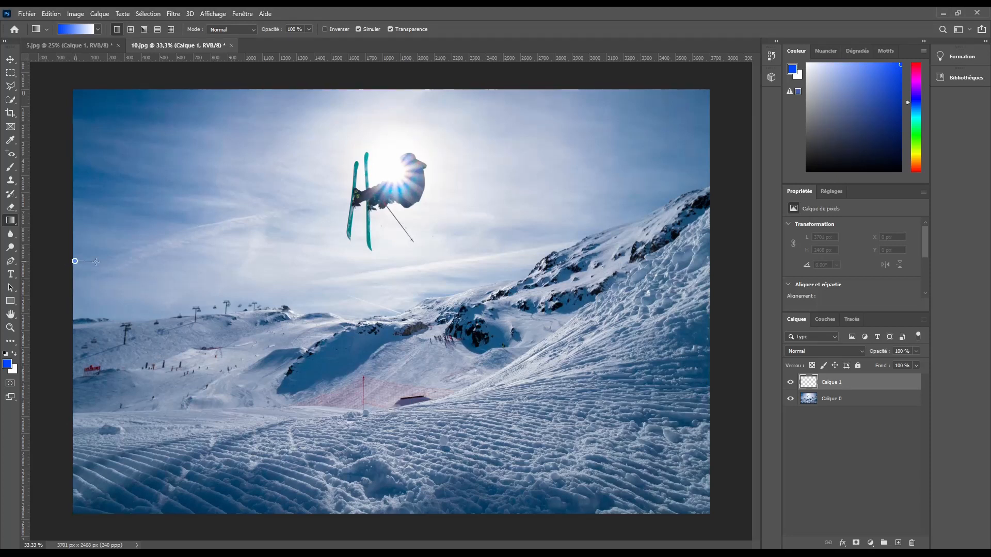
left_click_drag(96, 262, 682, 227)
key("shift")
left_click_drag(554, 210, 360, 307)
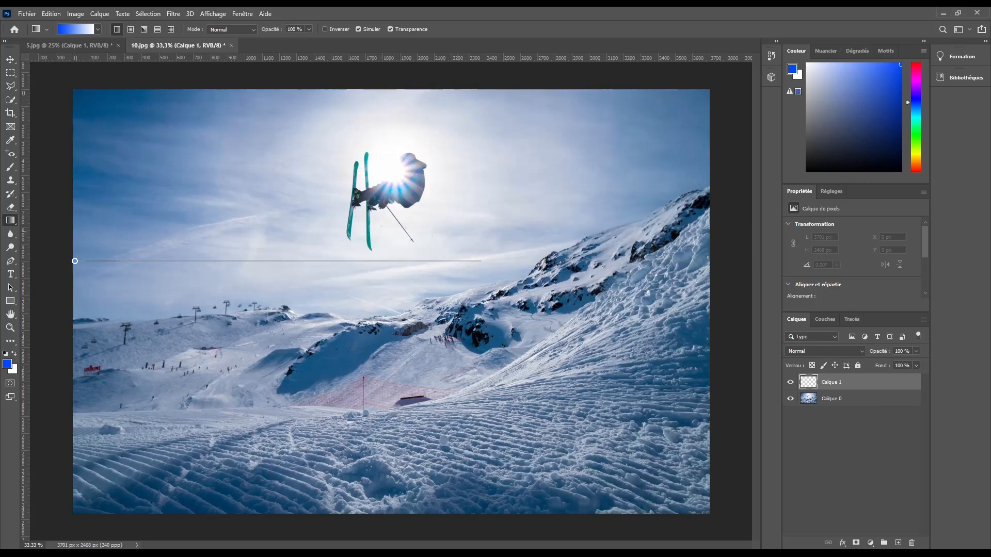
left_click_drag(612, 240, 699, 265)
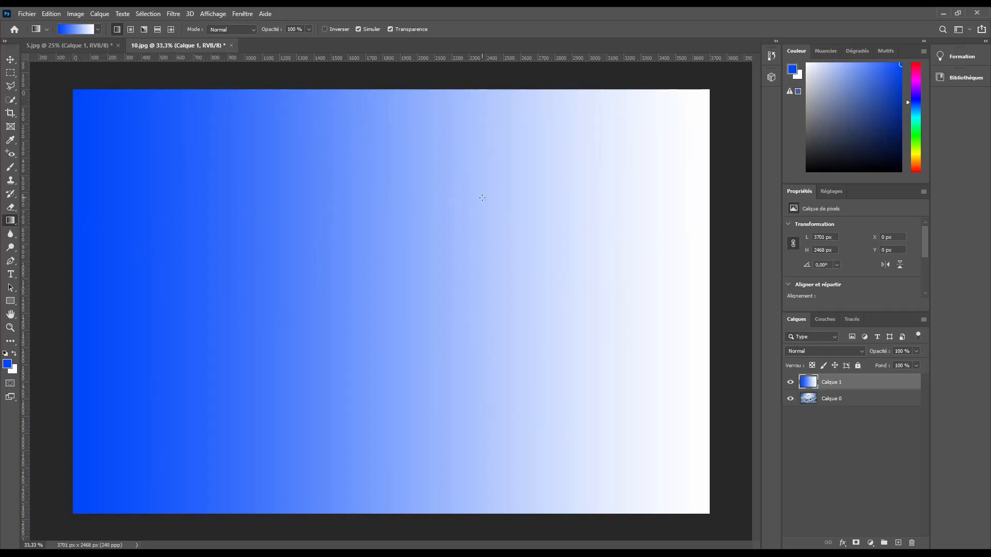
- Replace the layer's gradient with a horizontal one from red to dark brown 301717
left_click(7, 364)
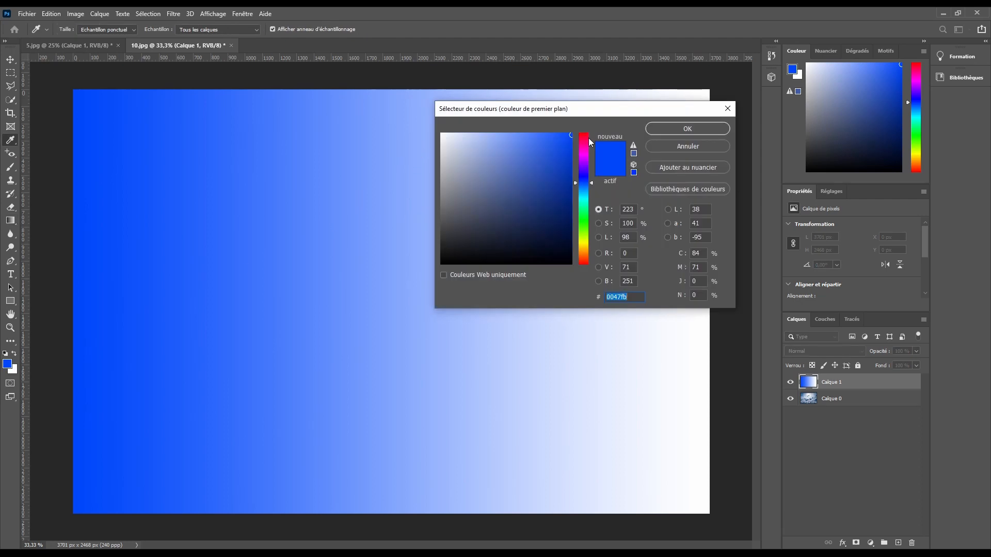
left_click_drag(585, 146, 585, 132)
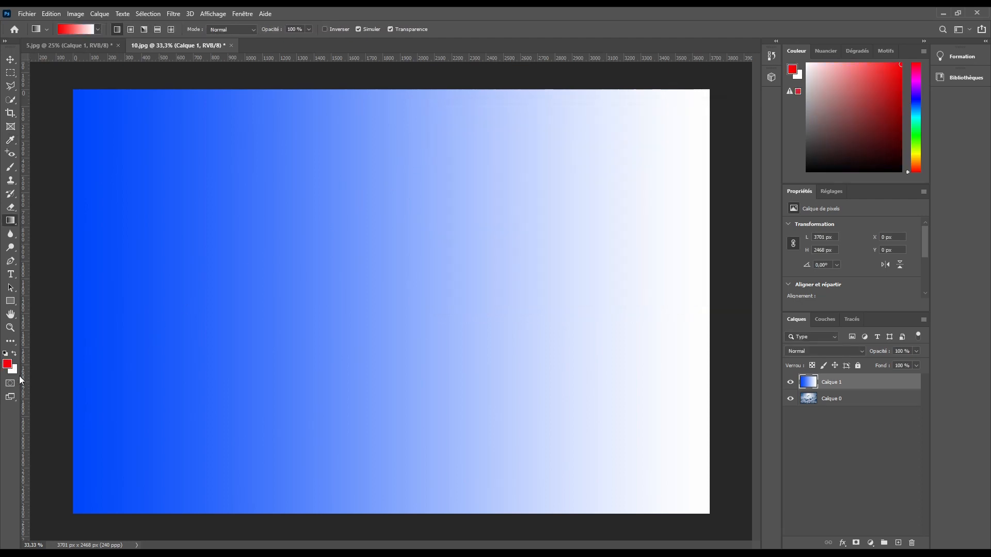
left_click(14, 370)
left_click(510, 239)
left_click(688, 129)
key("g")
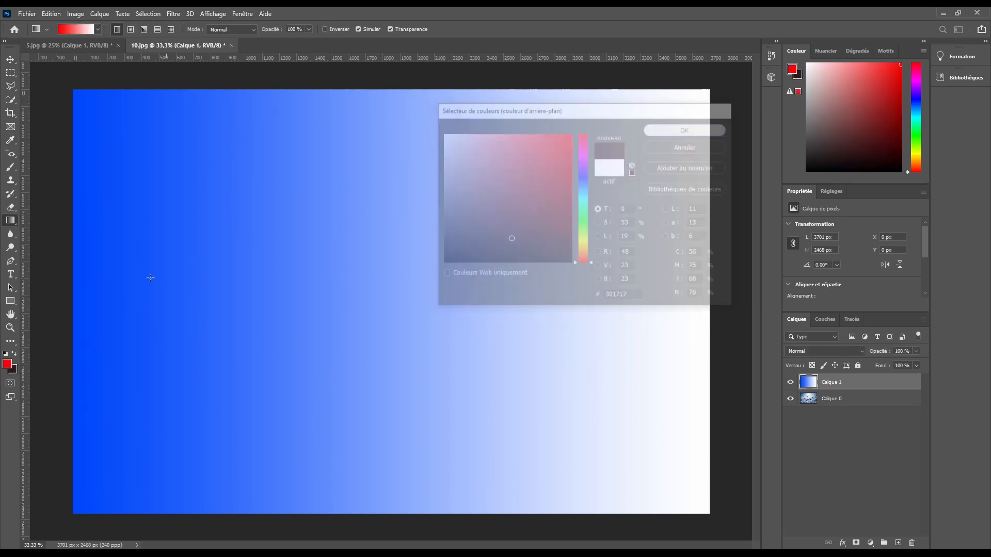
left_click_drag(70, 259, 534, 237)
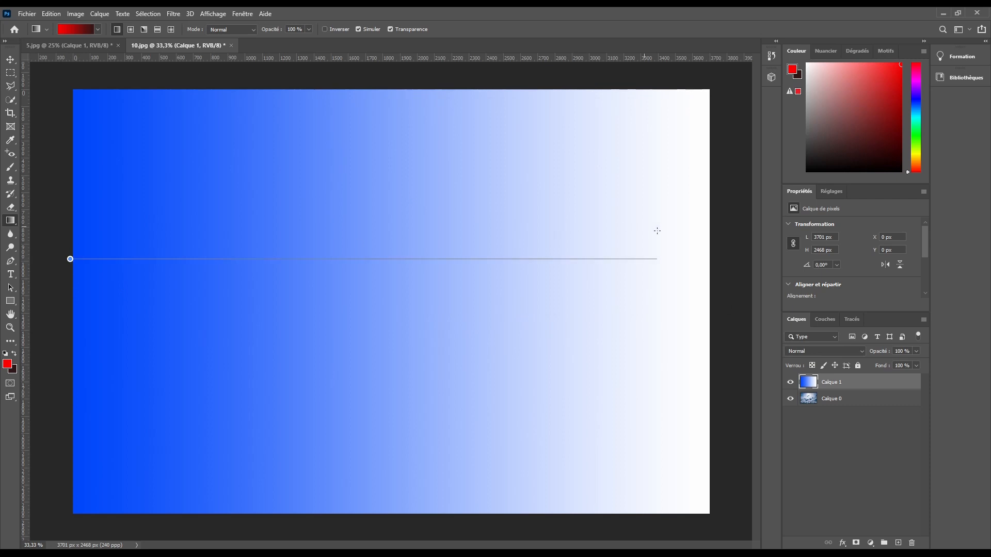
left_click_drag(656, 231, 657, 231)
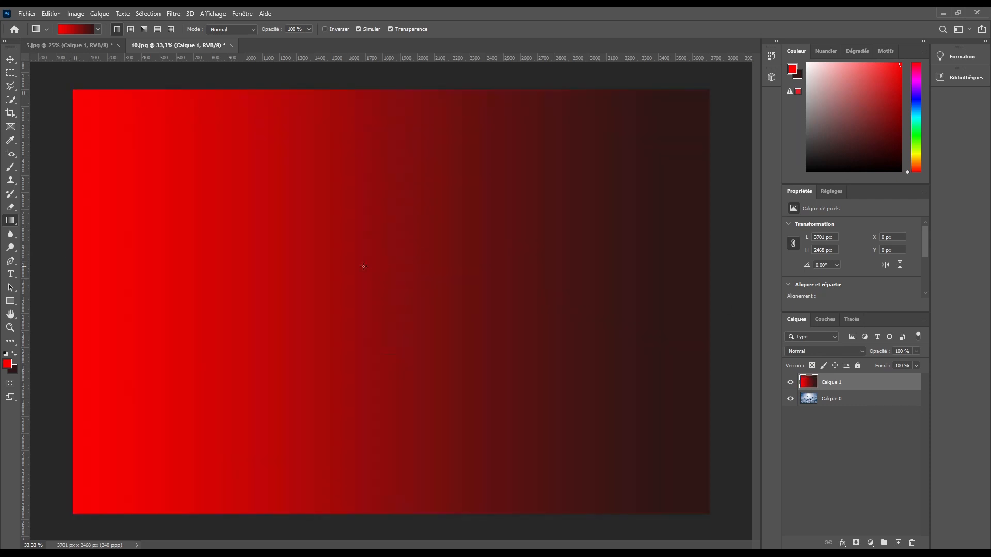
- Reset the foreground and background colours to default black and white, and delete the gradient layer
left_click(4, 354)
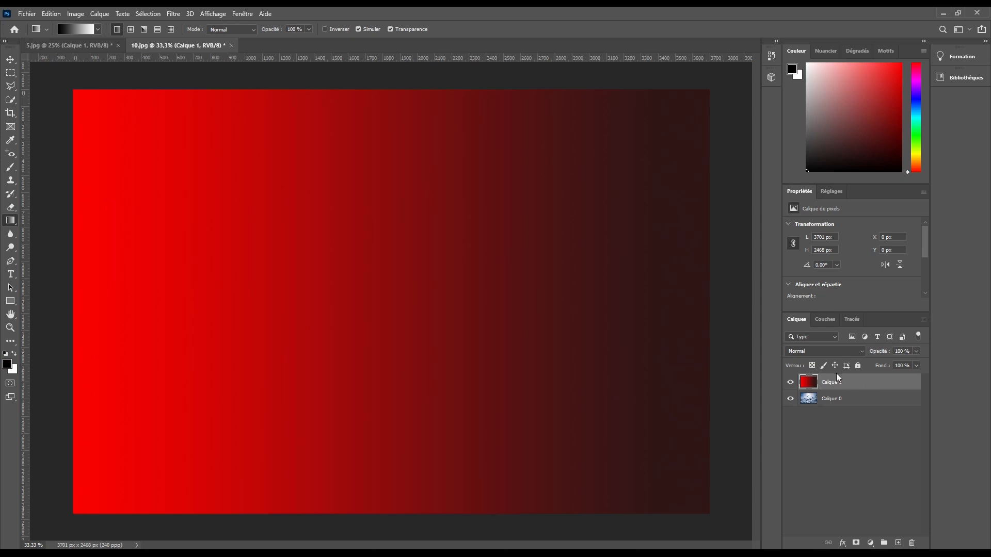
key("Delete")
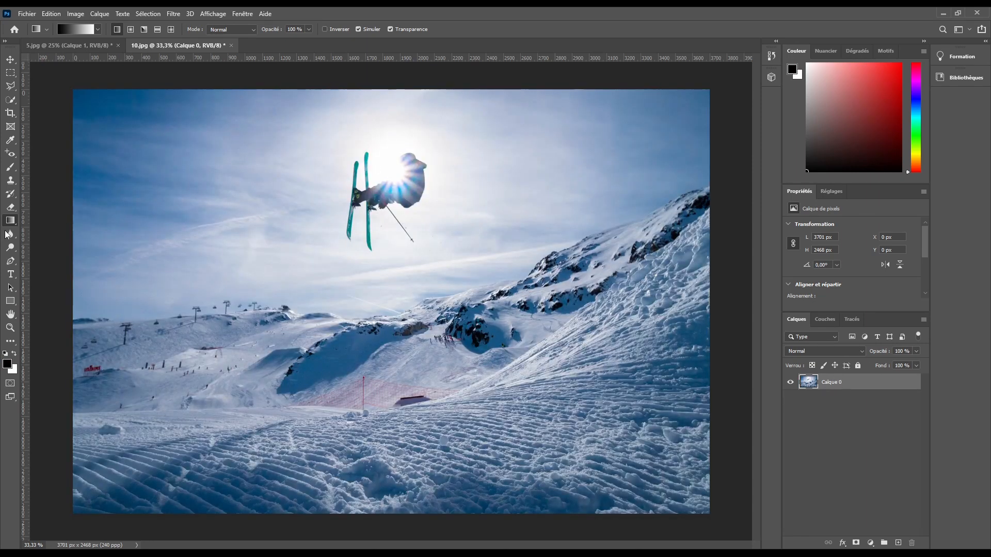
right_click(6, 223)
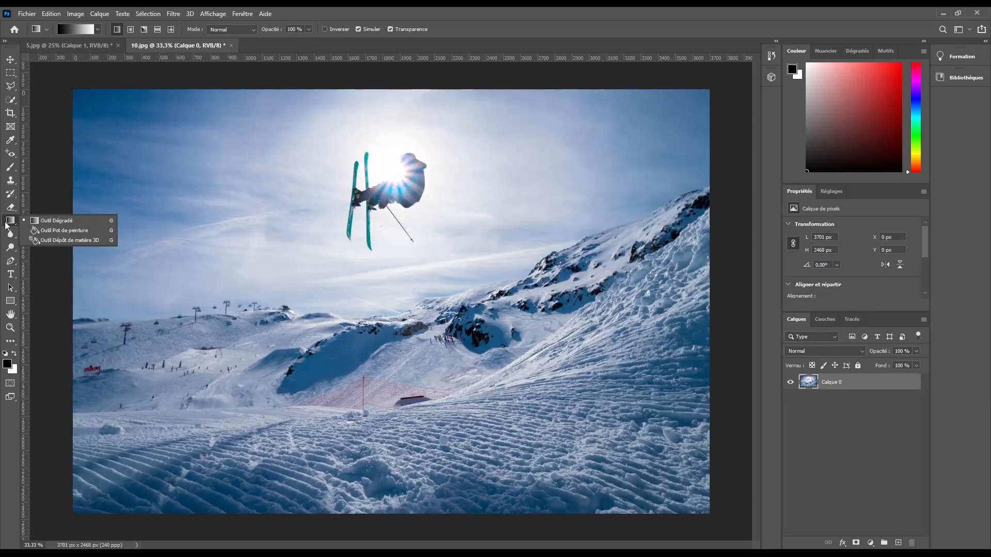
left_click(44, 231)
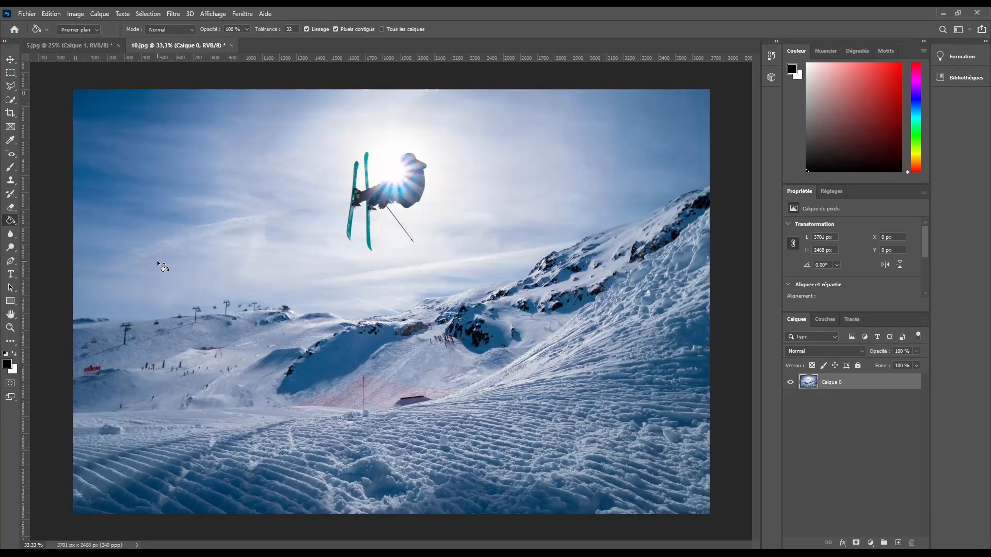
right_click(11, 223)
left_click(9, 224)
- Switch to the Blur tool and set its brush size to 92 px
left_click(10, 235)
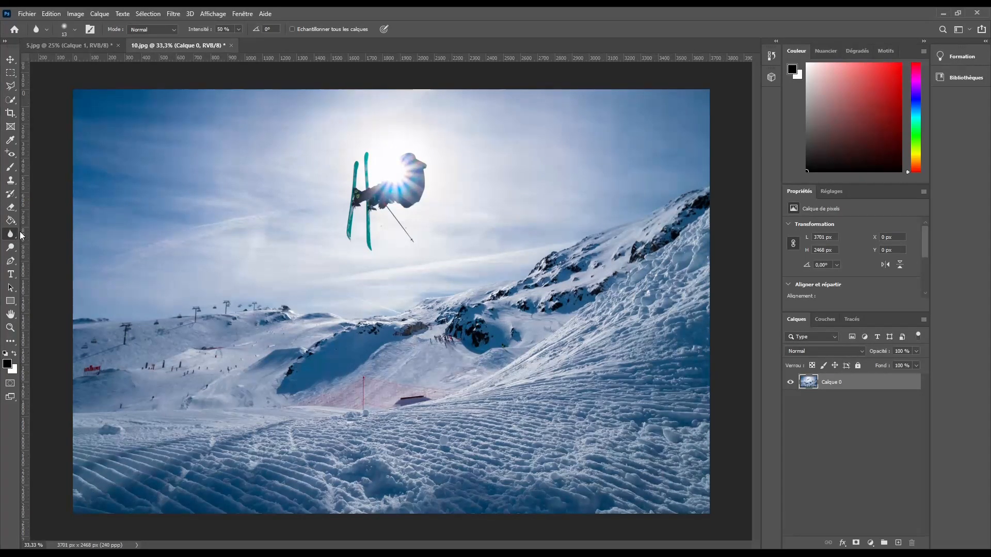
left_click(75, 29)
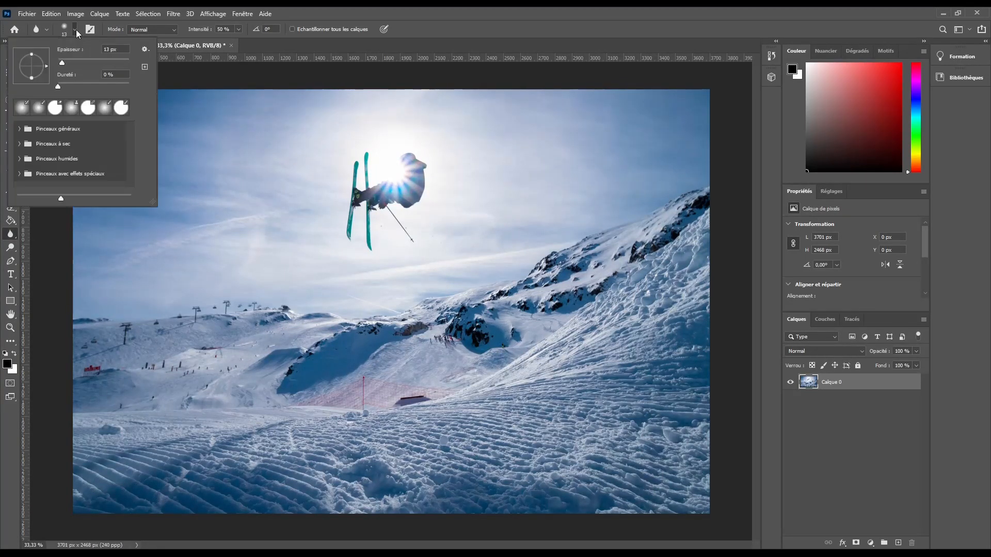
left_click(92, 58)
left_click(75, 31)
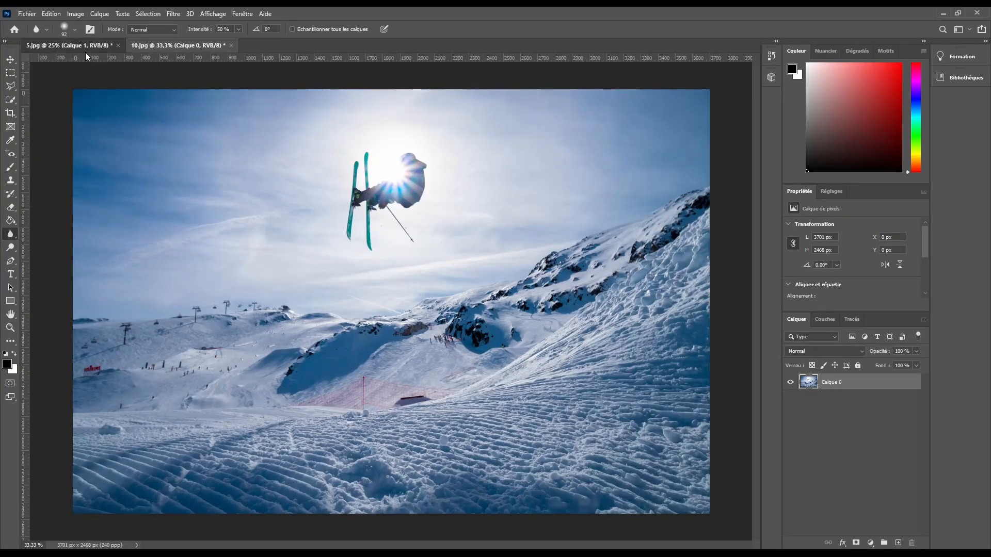
- Switch to the sparrow image 5.jpg and set the Blur brush size to 184 px
left_click(85, 50)
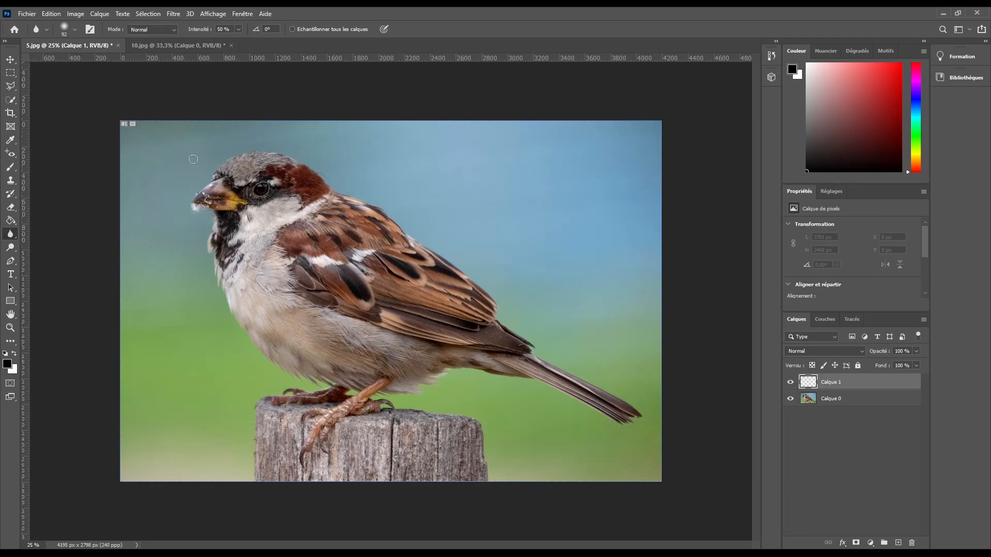
left_click(76, 30)
left_click(109, 60)
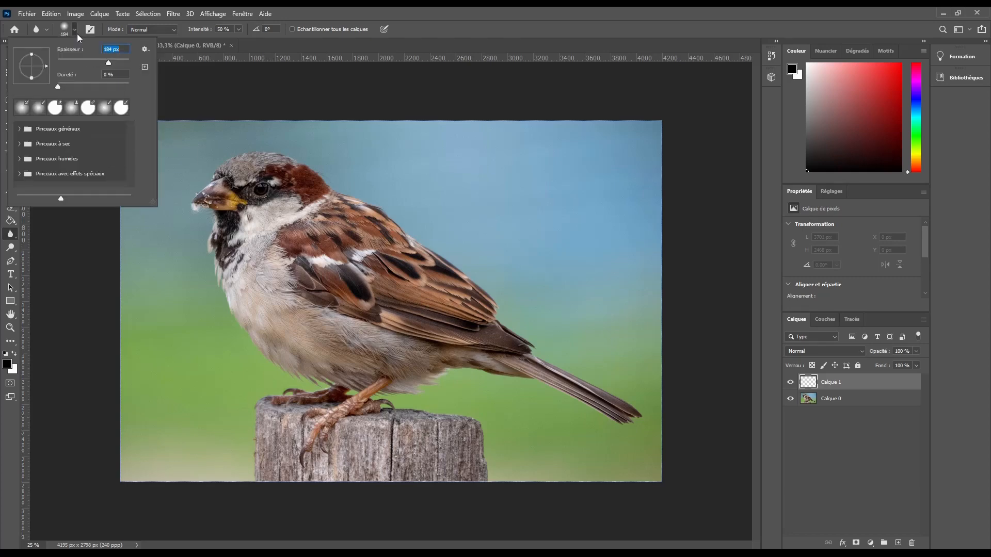
left_click(76, 33)
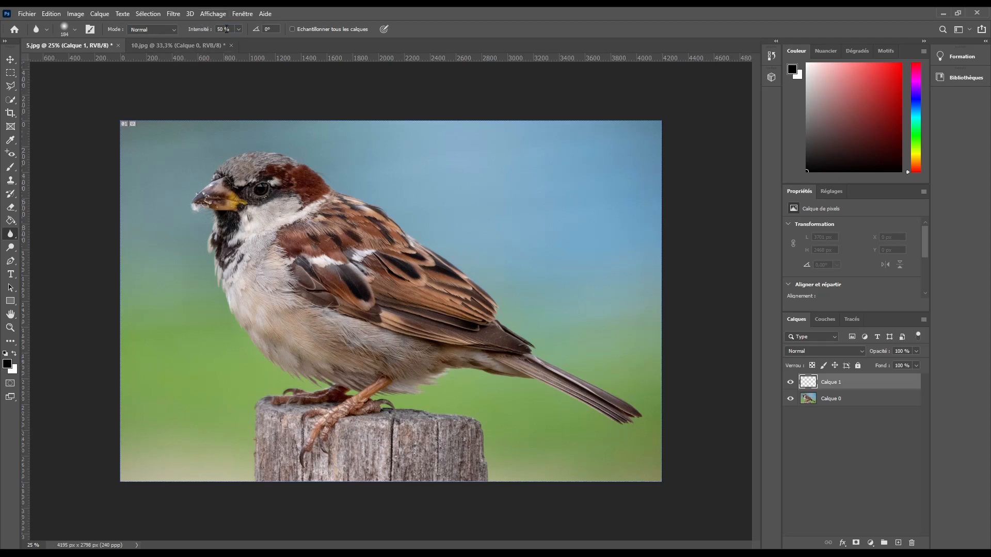
- Delete the empty Calque 1 layer and blur the sparrow's eye with the Blur intensity set to 100 %
type("100")
key("Return")
key("Delete")
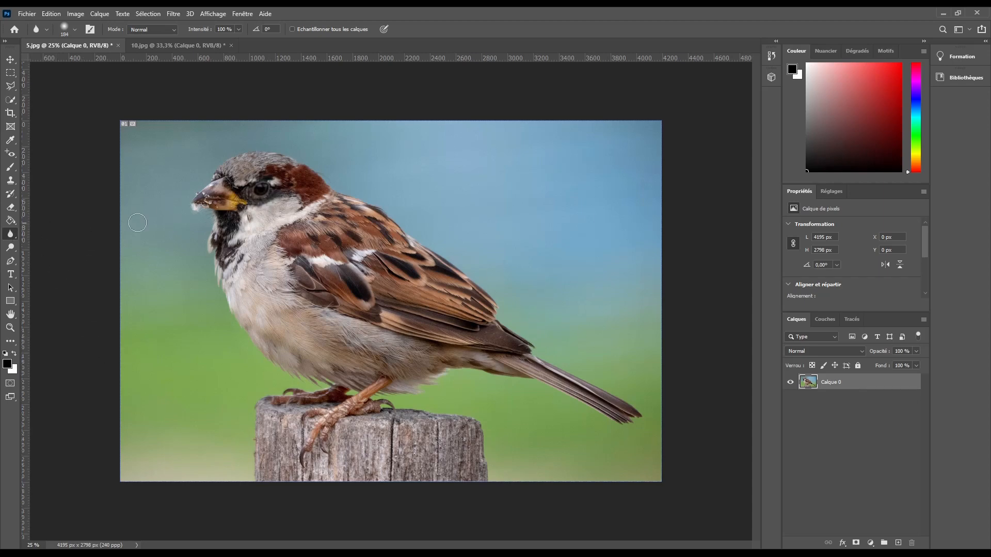
- Sharpen the sparrow's eye with the Sharpen tool at a brush size of 201 px
right_click(16, 238)
left_click(54, 244)
left_click(75, 30)
left_click(108, 59)
left_click(75, 30)
mouse_move(267, 193)
left_mouse_down()
mouse_move(266, 178)
mouse_move(254, 184)
mouse_move(267, 209)
mouse_move(256, 181)
mouse_move(249, 190)
mouse_move(263, 186)
left_mouse_up()
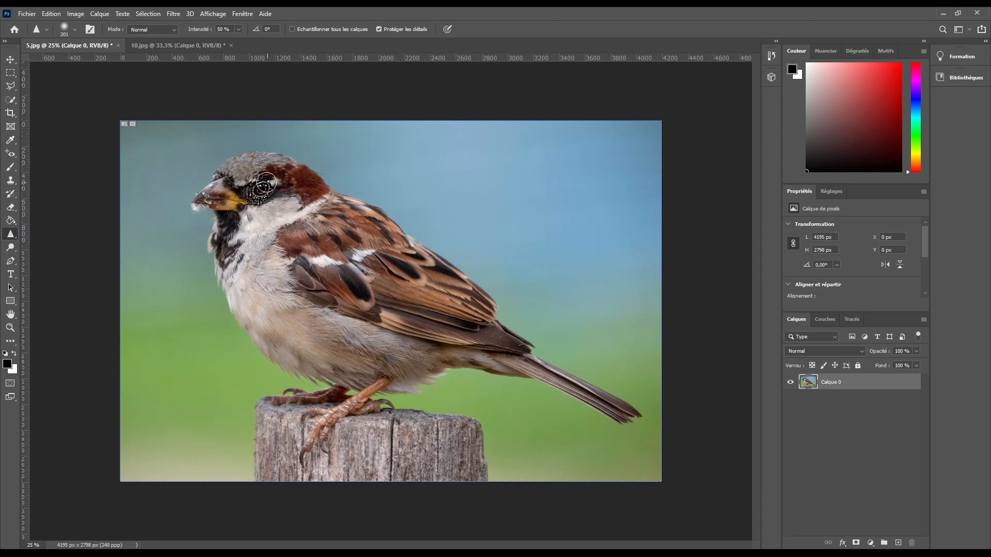
- Sharpen the sparrow's eye once more, and revert the image in the history to the first Goutte d'eau state
mouse_move(266, 182)
left_mouse_down()
mouse_move(284, 182)
mouse_move(268, 193)
left_mouse_up()
left_click(771, 56)
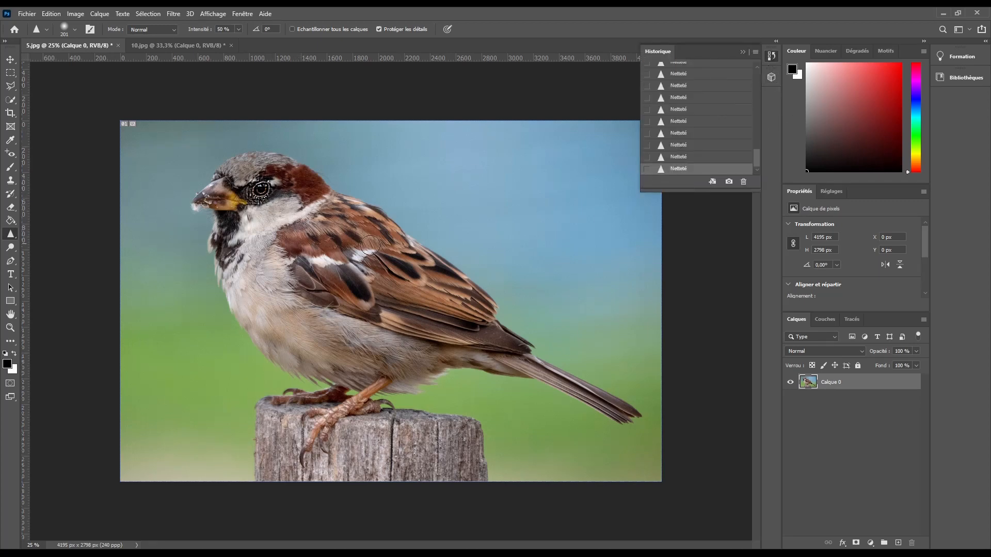
scroll(705, 108, "up", 2)
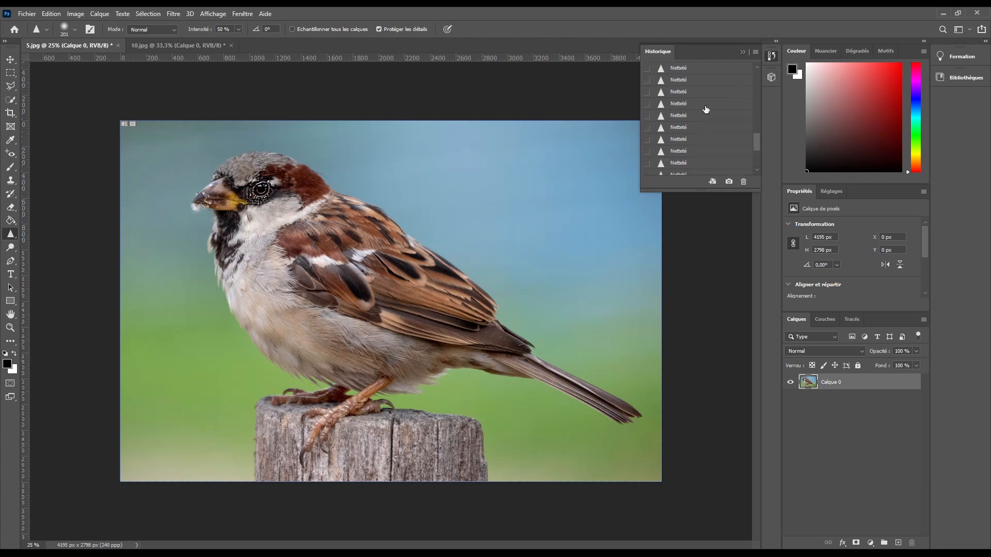
scroll(702, 114, "up", 10)
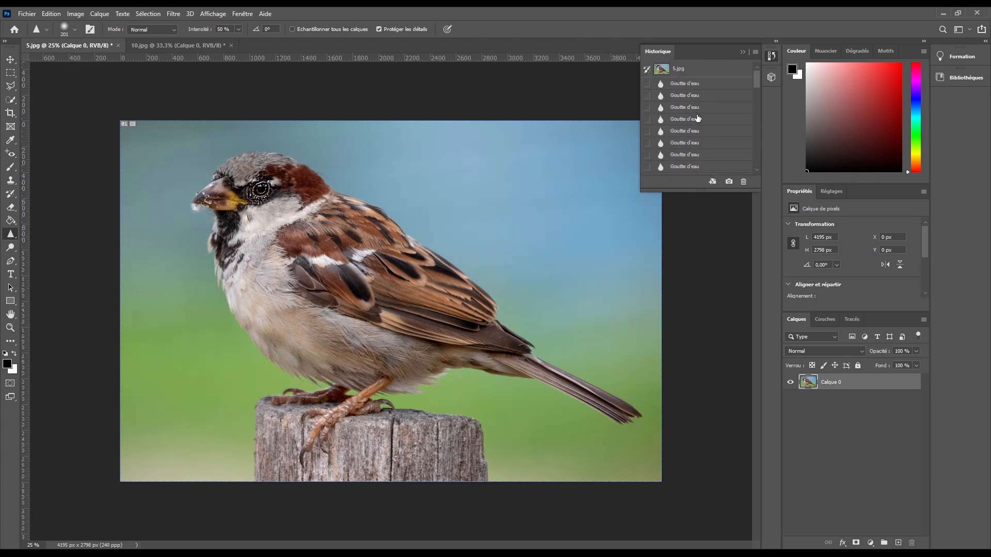
left_click(771, 57)
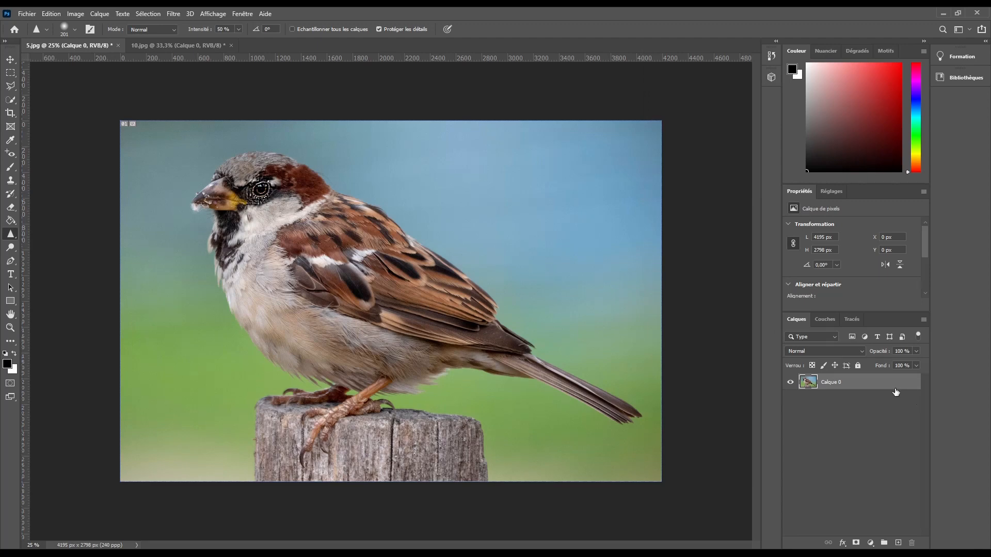
left_click(771, 57)
left_click(700, 84)
- Switch to the Smudge tool and set its brush size to 184 px
right_click(7, 237)
left_click(27, 253)
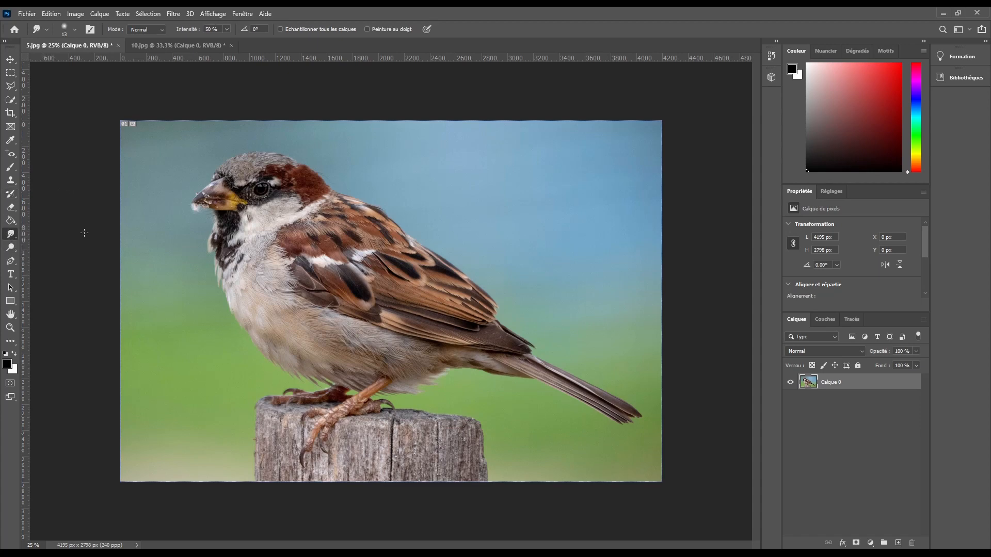
left_click(75, 29)
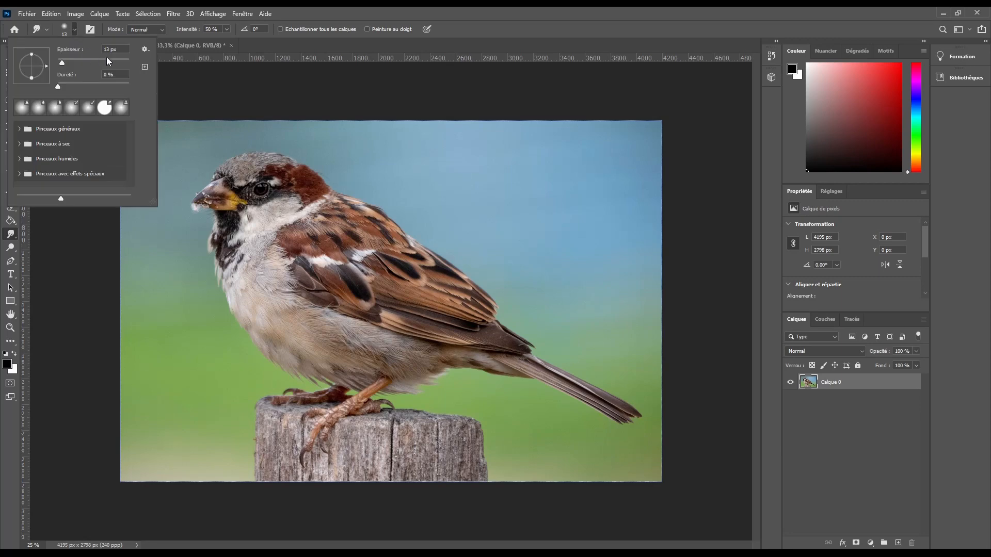
left_click(107, 57)
left_click(75, 30)
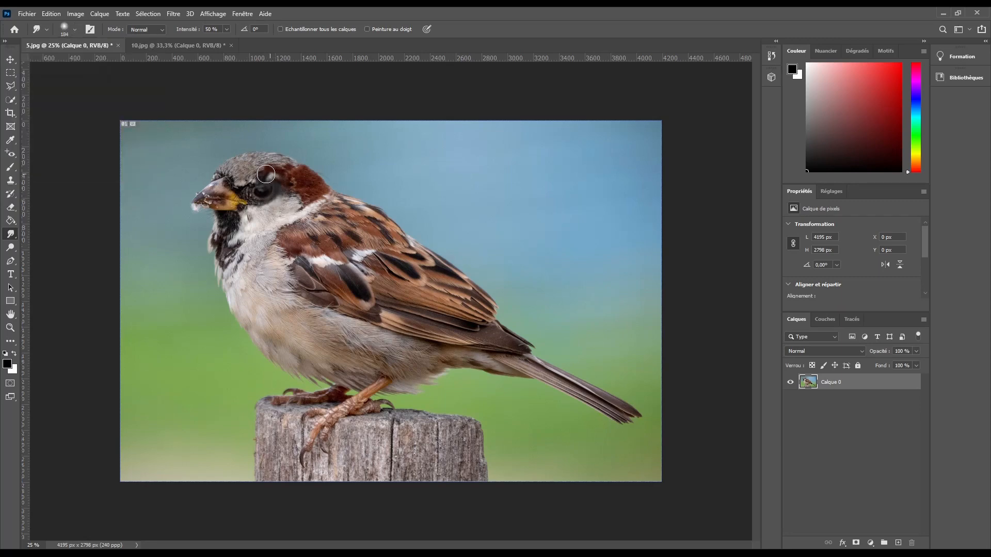
- Try smudging the sparrow's eye, cheek and upper wing with the Smudge tool, and undo the smudging
mouse_move(266, 175)
left_mouse_down()
mouse_move(250, 176)
mouse_move(245, 190)
left_mouse_up()
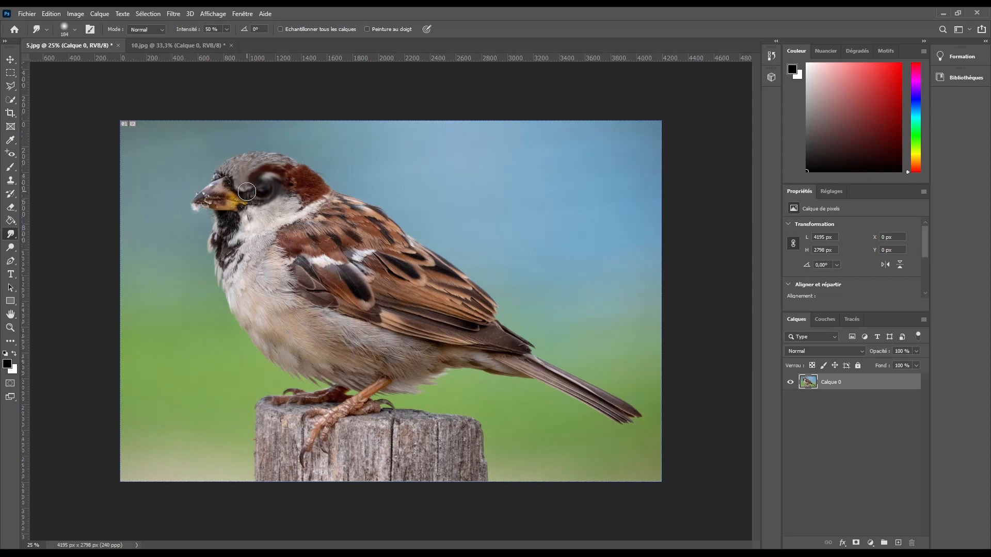
mouse_move(246, 191)
left_mouse_down()
mouse_move(275, 191)
mouse_move(250, 200)
mouse_move(229, 181)
mouse_move(292, 191)
mouse_move(296, 206)
mouse_move(269, 217)
mouse_move(291, 243)
mouse_move(314, 238)
mouse_move(284, 200)
mouse_move(298, 192)
mouse_move(334, 226)
mouse_move(372, 232)
mouse_move(359, 215)
mouse_move(308, 213)
mouse_move(290, 222)
mouse_move(310, 241)
left_mouse_up()
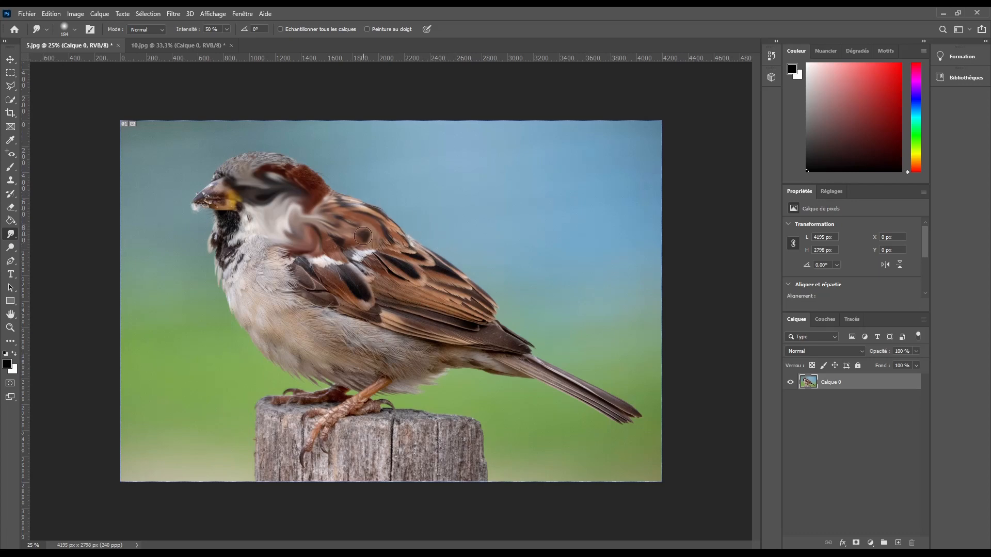
key("ctrl+z")
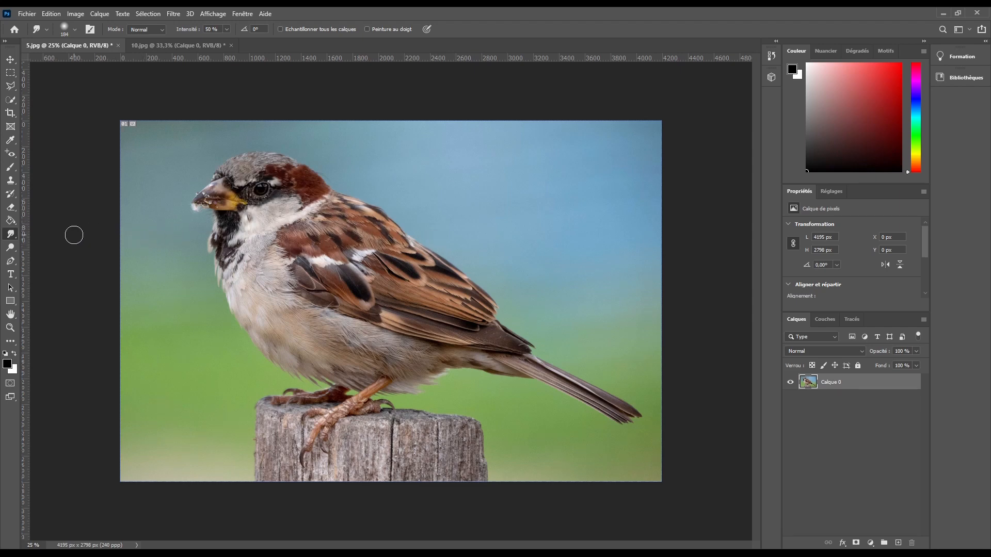
- Switch to the Dodge tool and set its brush size to 138 px
left_click(9, 249)
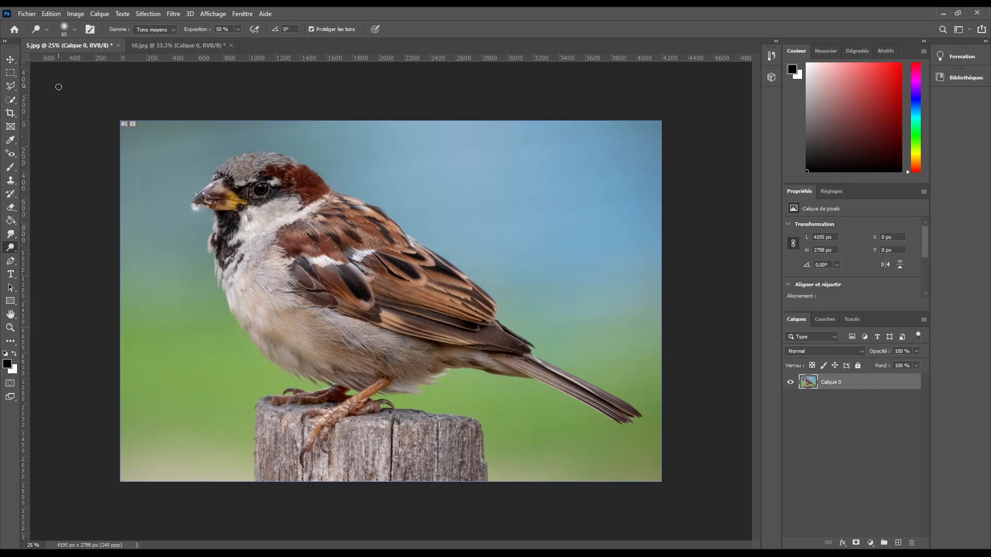
left_click(76, 27)
left_click_drag(78, 61, 89, 61)
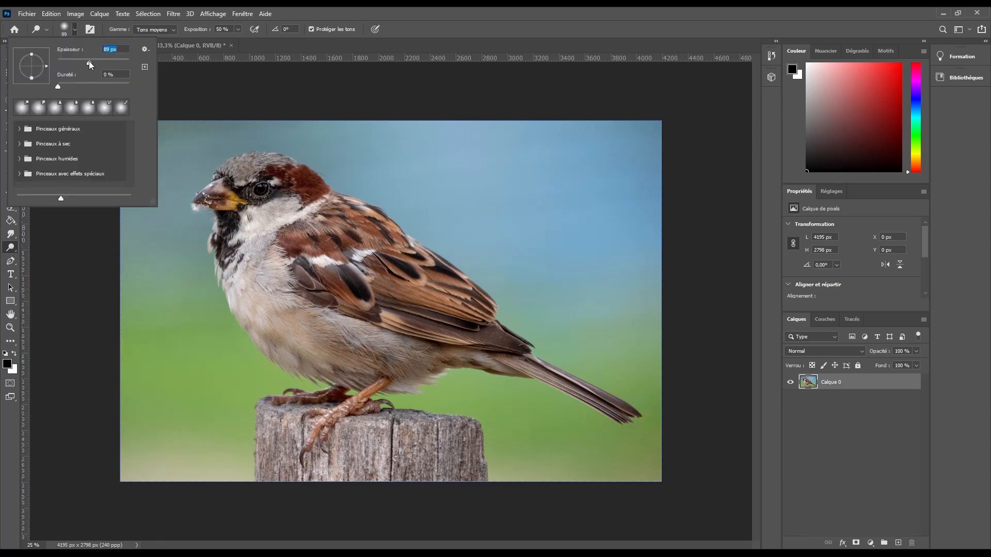
left_click(76, 31)
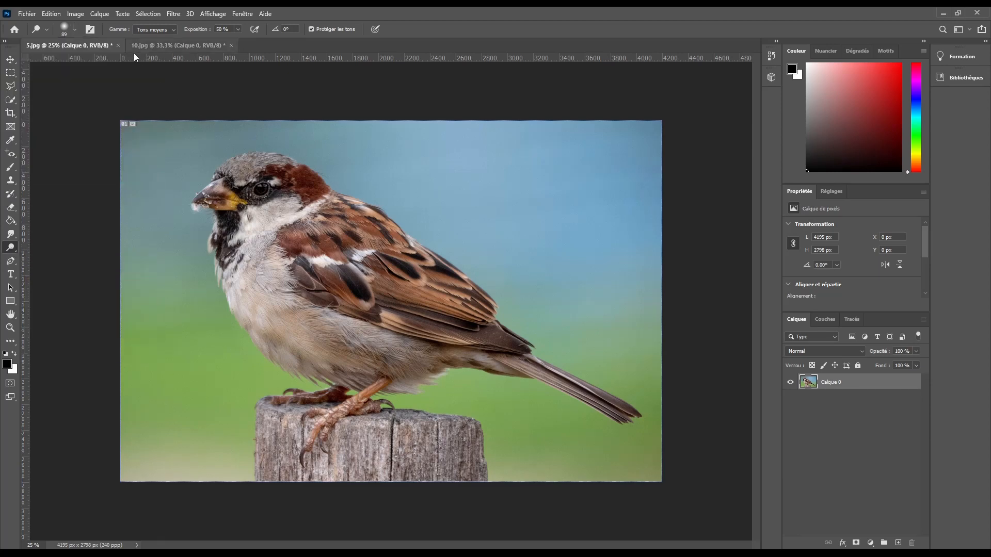
left_click(76, 29)
left_click(99, 58)
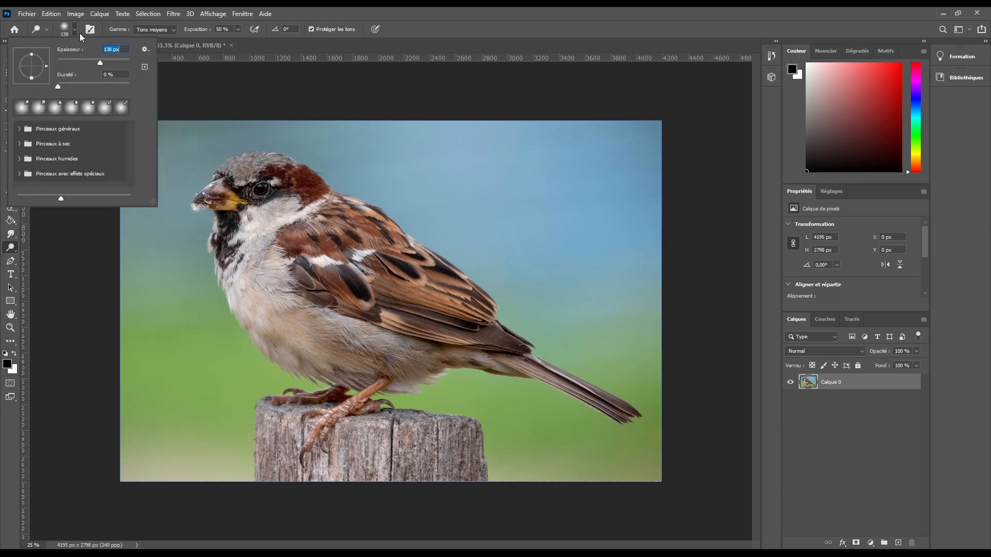
- Try lightening the grey crown of the sparrow's head with the Dodge tool on Tons moyens at 50 % exposure, and undo the strokes
left_click(75, 30)
mouse_move(266, 159)
left_mouse_down()
mouse_move(227, 165)
mouse_move(265, 159)
mouse_move(239, 164)
mouse_move(273, 172)
left_mouse_up()
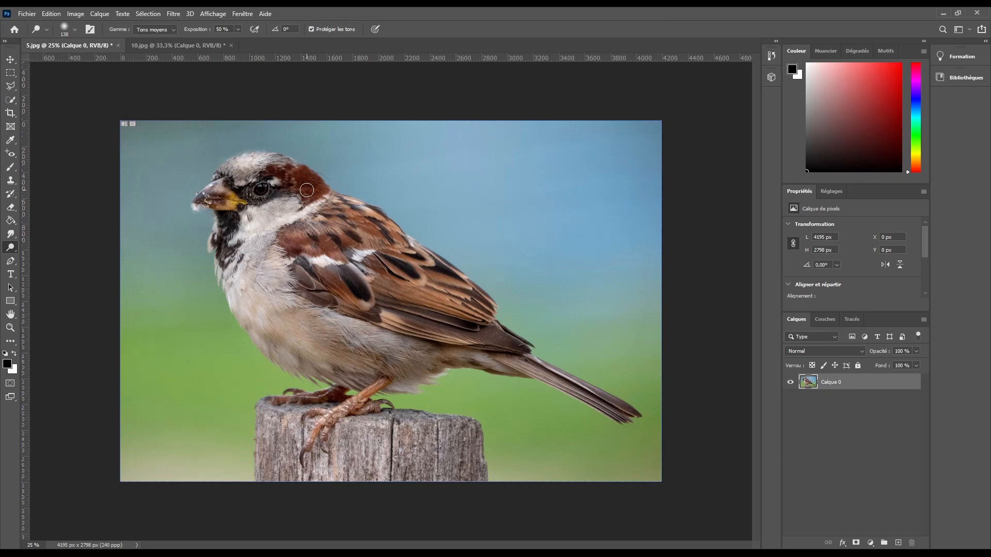
key("ctrl+z")
key("ctrl+z")
key("ctrl+z")
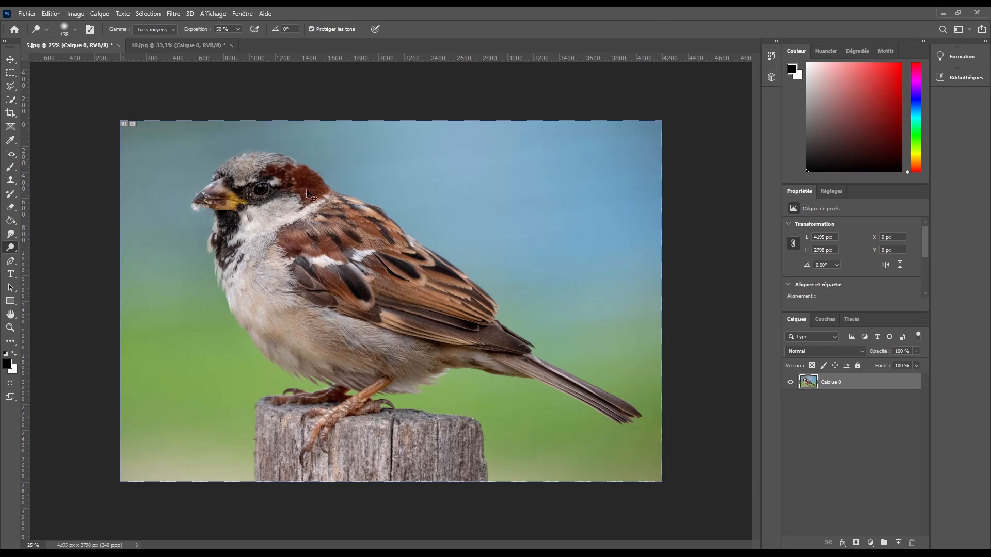
key("ctrl+z")
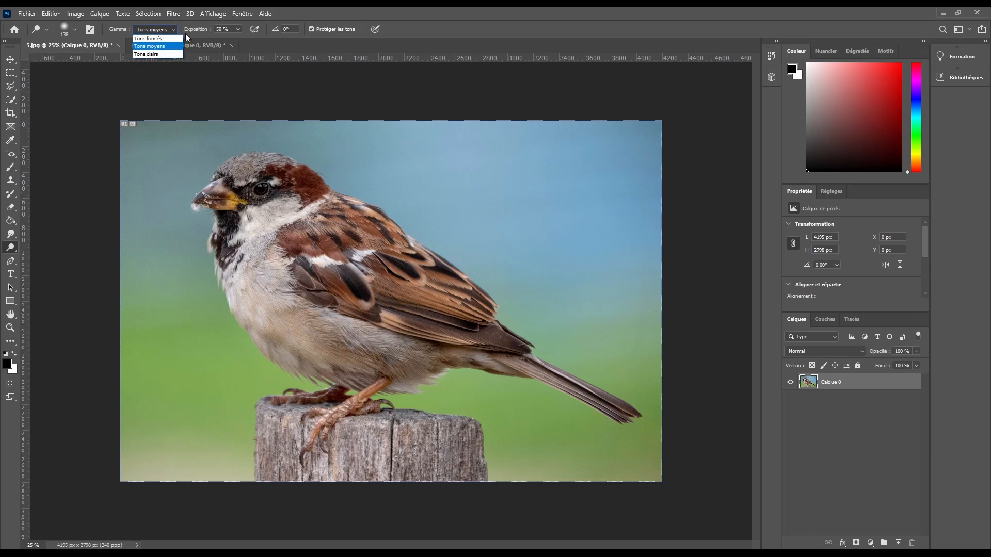
- Set the Dodge range to Tons clairs, try lightening the sparrow's upper back feathers, and undo the strokes
left_click(166, 53)
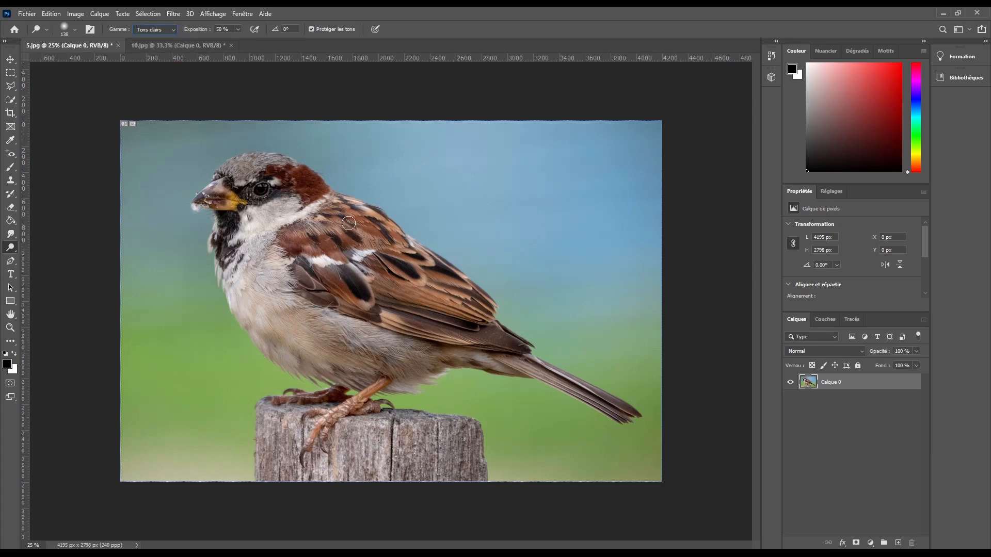
left_click_drag(363, 230, 364, 226)
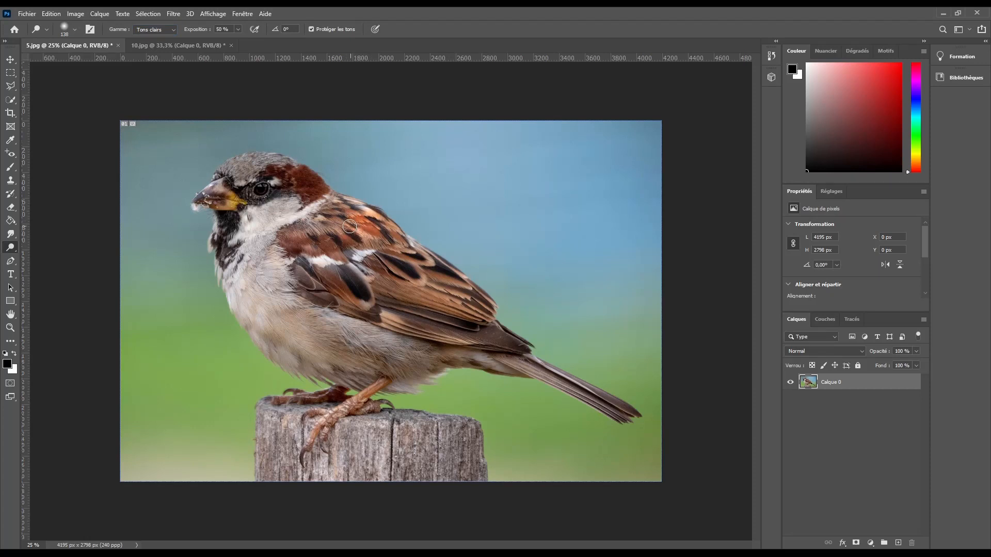
mouse_move(310, 239)
left_mouse_down()
mouse_move(336, 230)
mouse_move(366, 249)
mouse_move(339, 231)
mouse_move(355, 225)
mouse_move(343, 246)
left_mouse_up()
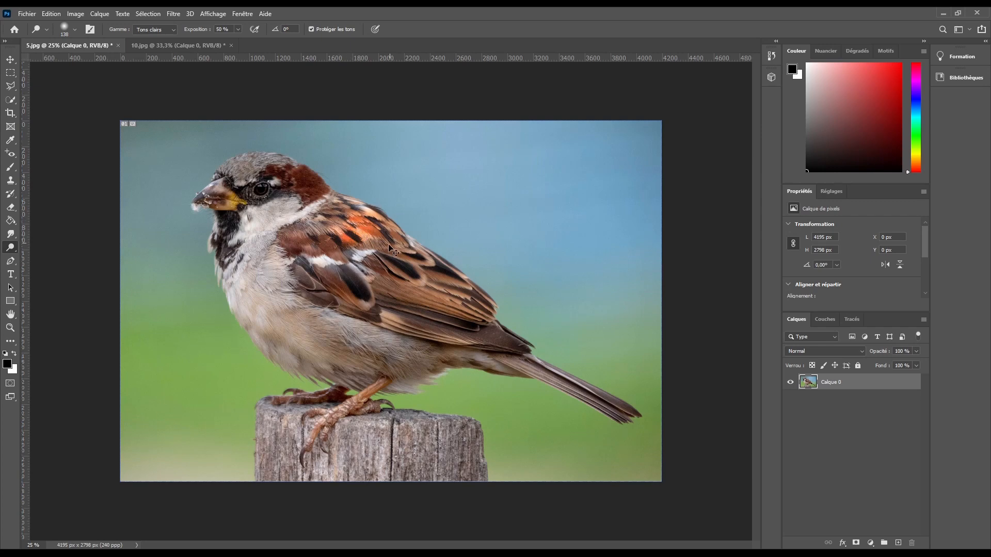
key("ctrl+z")
key("ctrl+z")
key("ctrl+z")
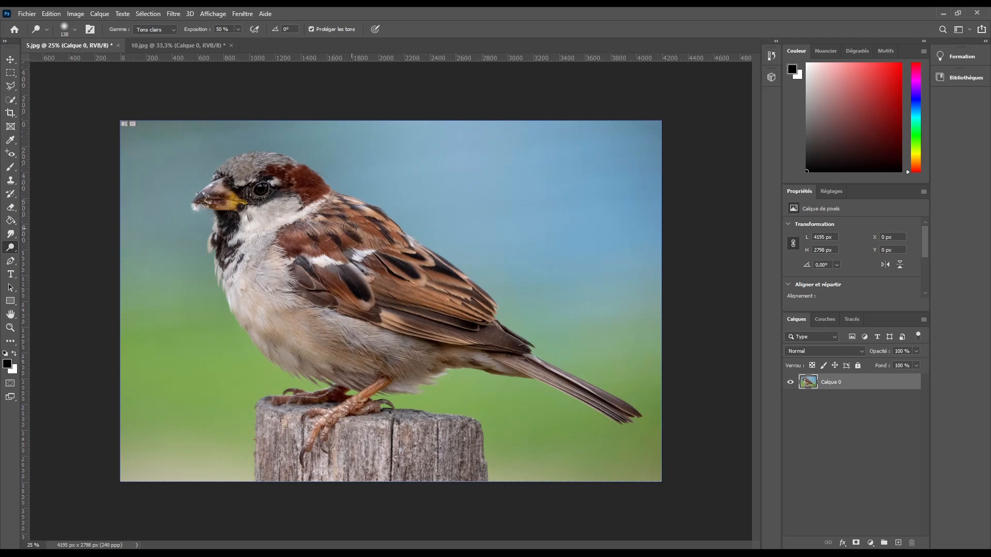
- Set the Dodge range to Tons foncés, try lightening the same back feathers, and undo the strokes
left_click(141, 29)
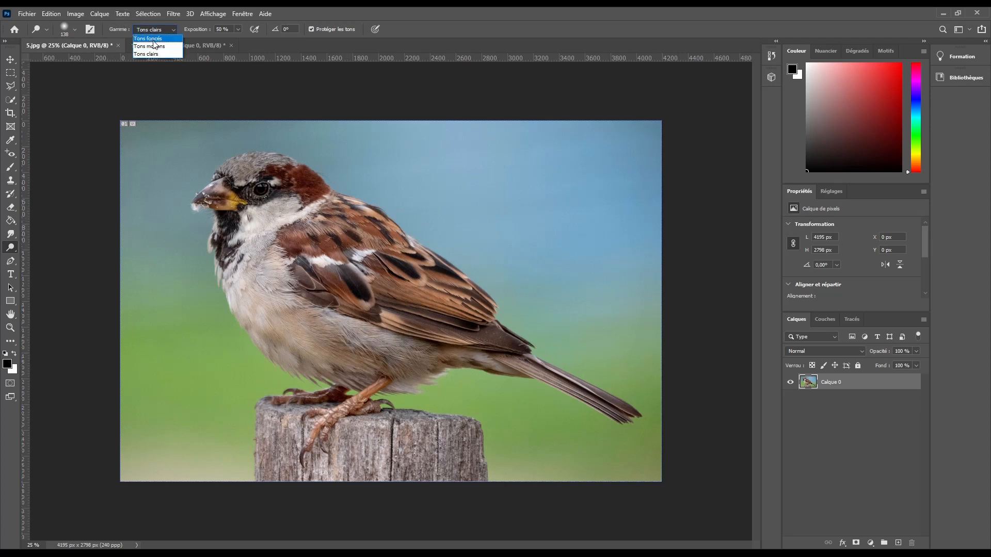
left_click(150, 39)
left_click_drag(373, 236, 354, 231)
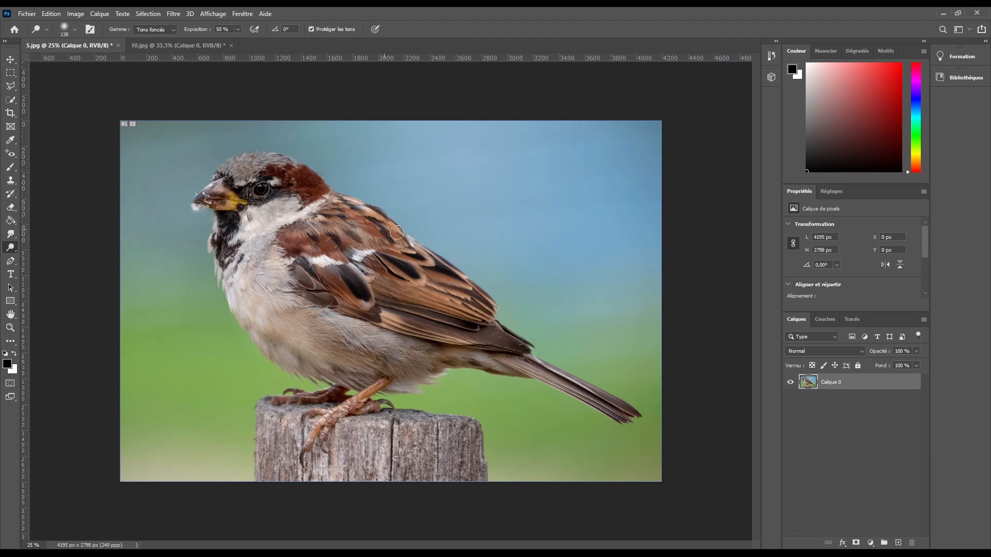
key("ctrl+z")
key("ctrl+z")
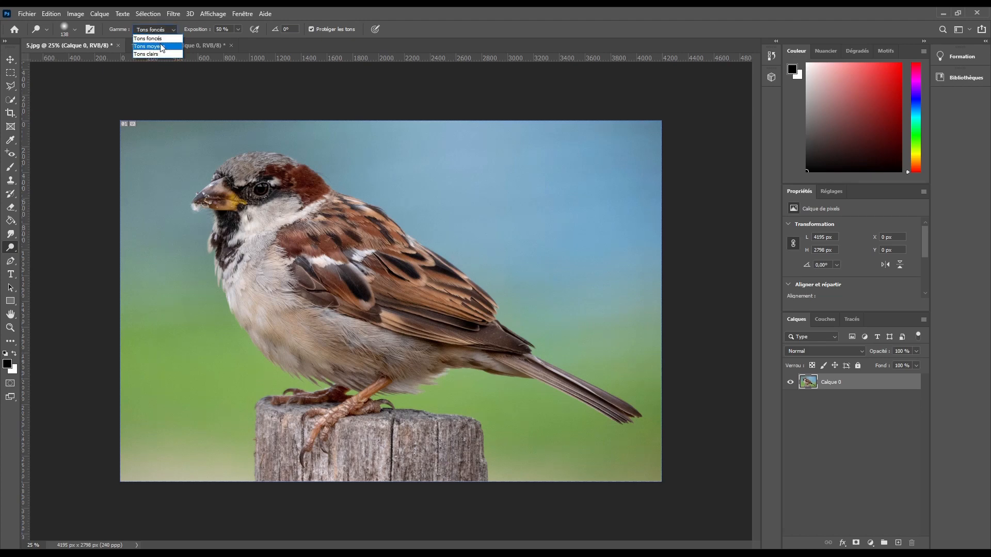
- Draw a closed Pen path about 1248 × 685 px around the sparrow's throat and shoulder, and check its work path among the document's paths
left_click(11, 260)
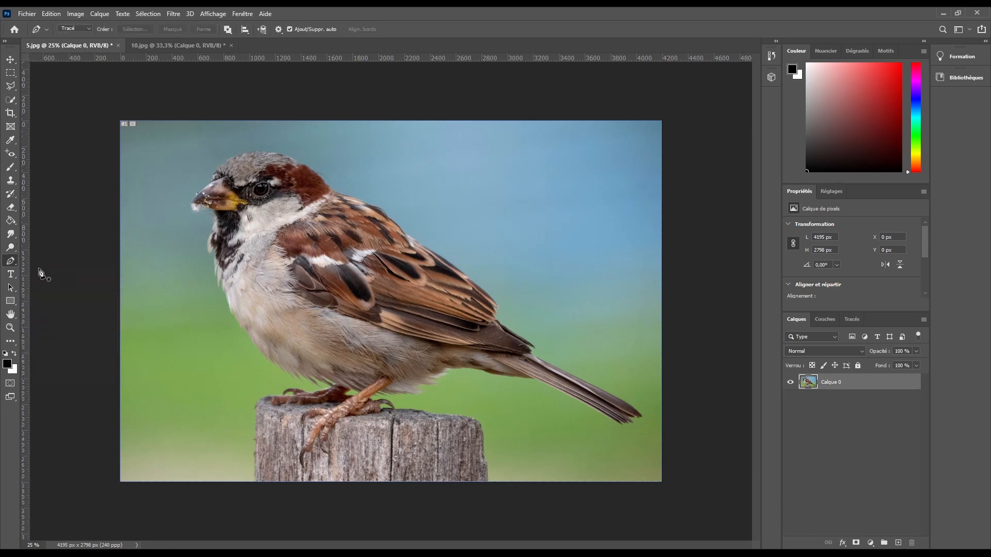
left_click(218, 198)
left_click(192, 239)
left_click(246, 281)
left_click(346, 285)
left_click(354, 237)
left_click(300, 206)
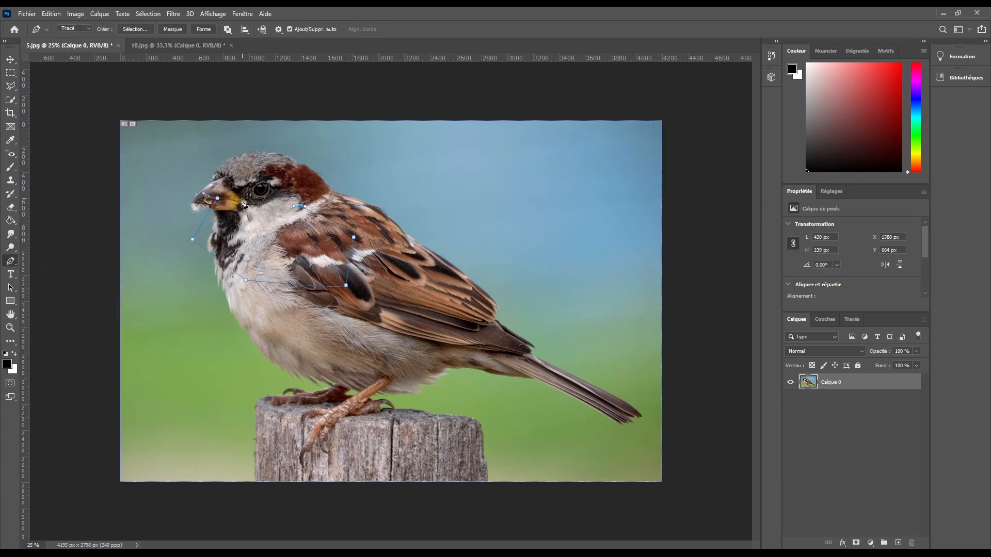
left_click(242, 198)
left_click(221, 197)
left_click(218, 200)
left_click(219, 201)
left_click(846, 318)
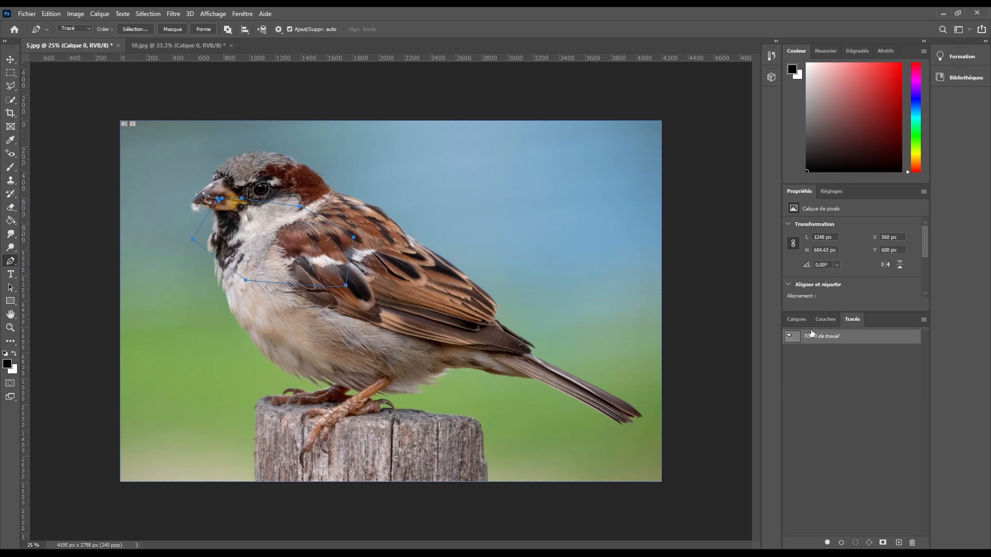
left_click(798, 319)
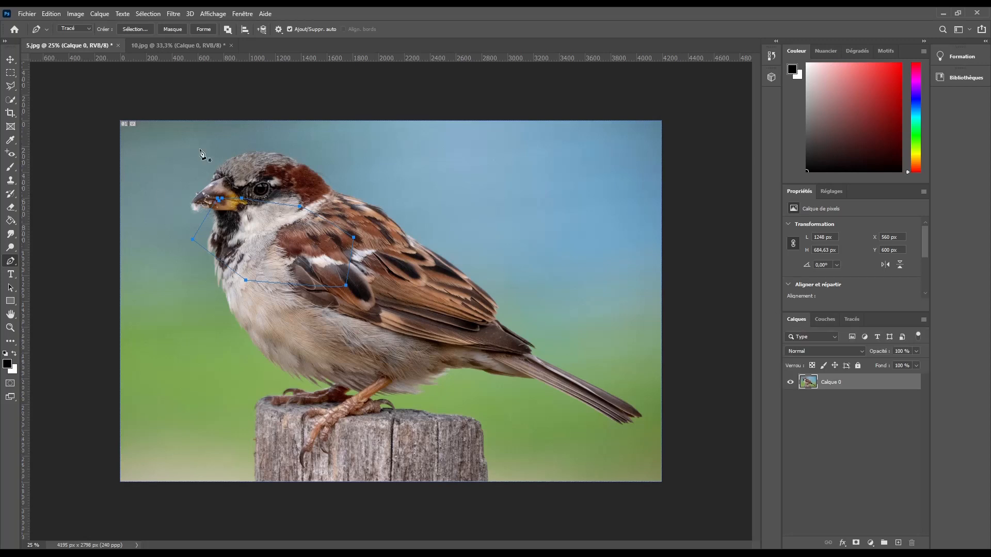
- Switch the Pen tool to Forme mode and draw a four-point black shape about 940 × 515 px over the sparrow's head
left_click(72, 29)
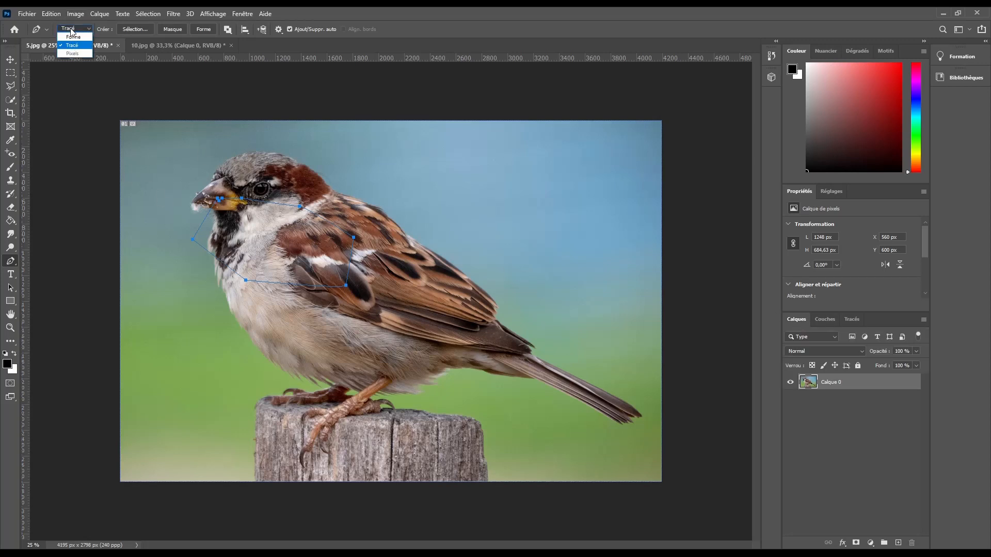
left_click(73, 36)
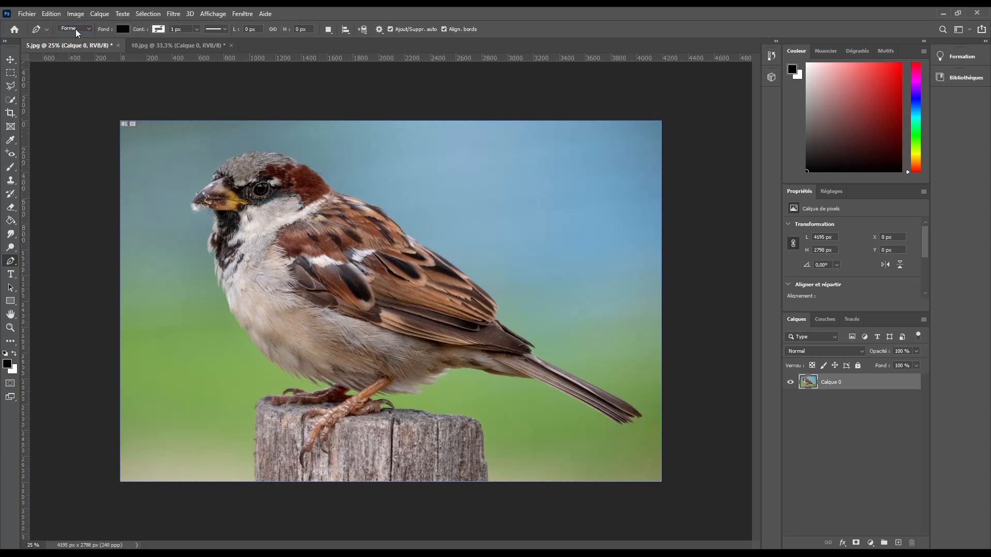
left_click(261, 163)
left_click(340, 202)
left_click(274, 227)
left_click(219, 205)
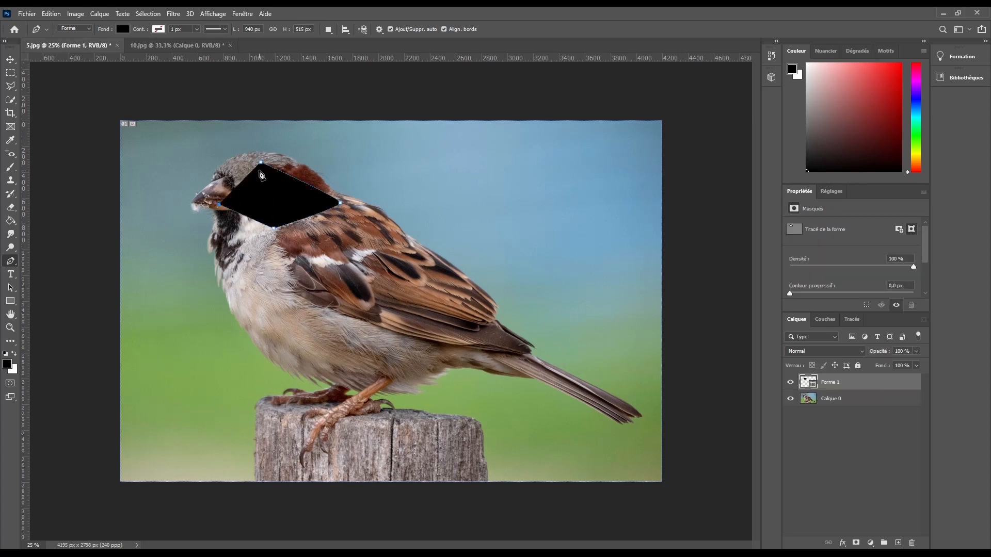
- Change the four-point shape's fill to red, and delete its shape layer
left_click(124, 31)
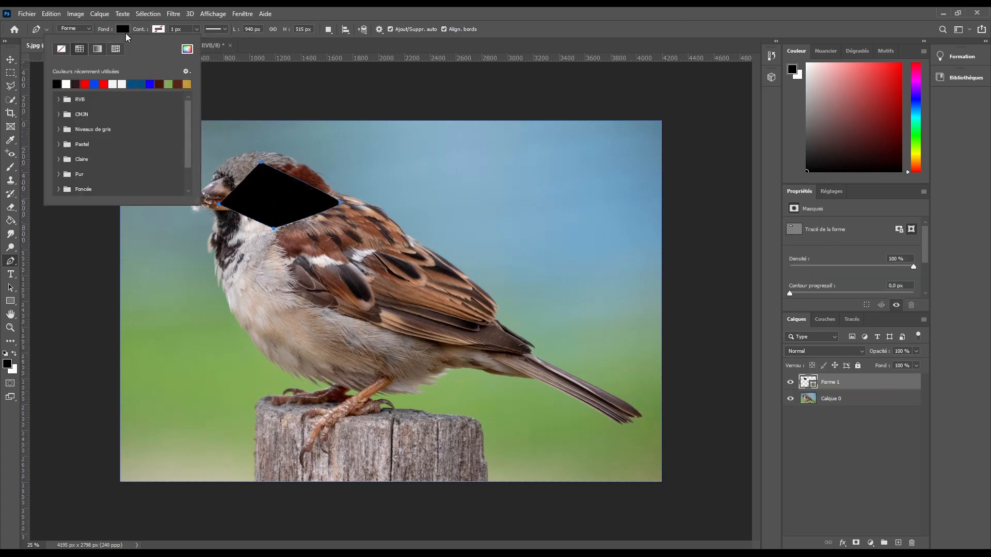
left_click(86, 83)
key("Return")
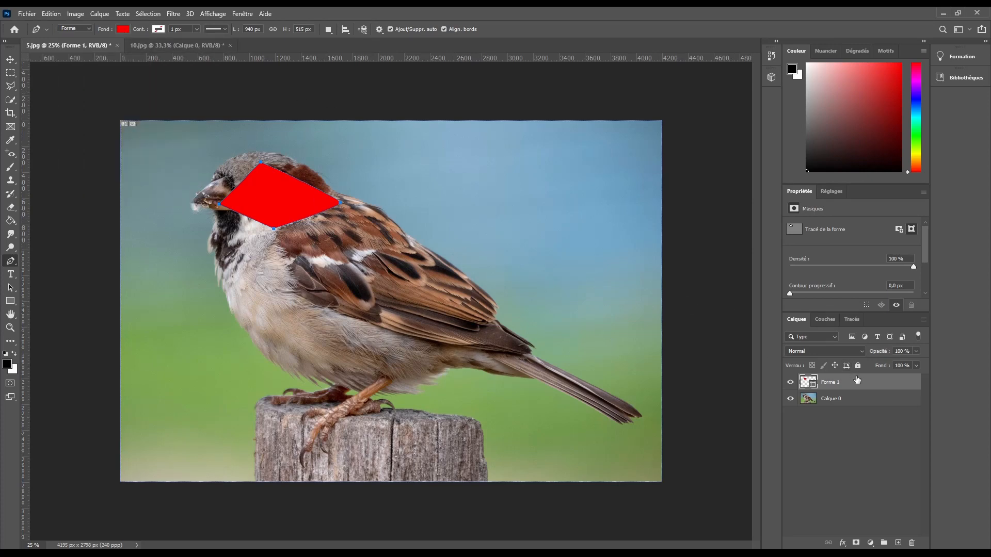
key("Delete")
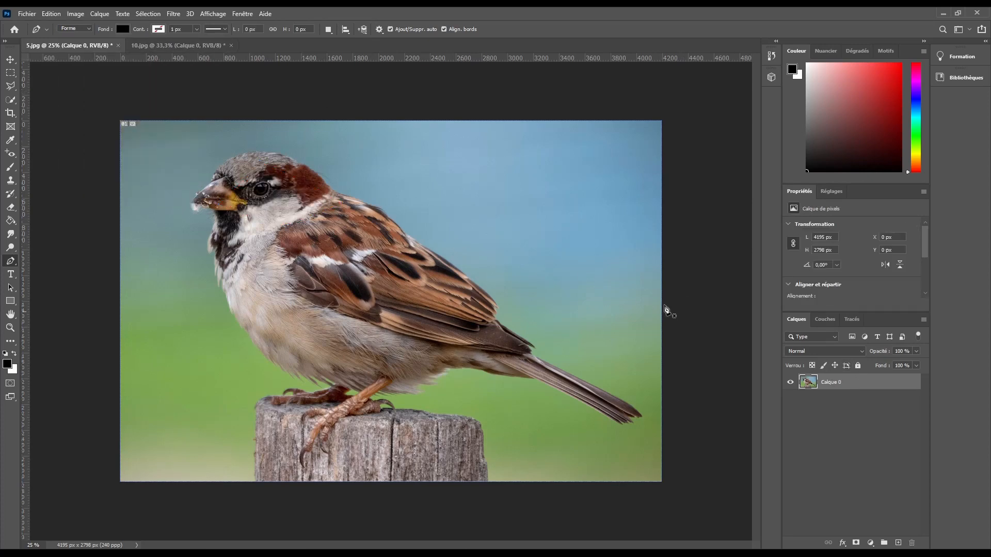
- Draw a closed Pen path in Tracé mode over the sparrow's upper back, and convert it to a new smoothed selection with a 0-pixel feather
left_click(76, 28)
left_click(370, 200)
left_click(407, 234)
left_click(372, 258)
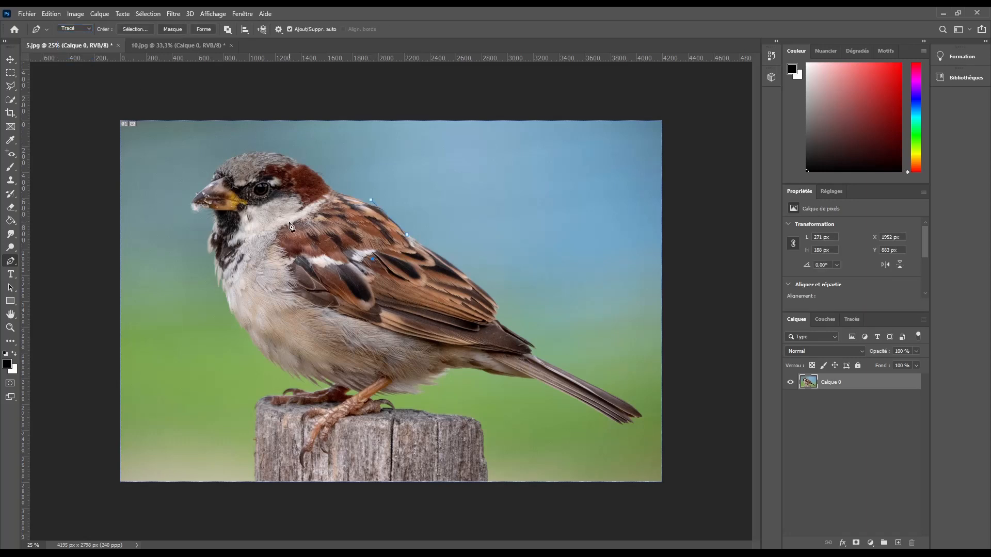
left_click_drag(291, 221, 295, 221)
left_click(352, 210)
left_click(371, 202)
left_click(134, 29)
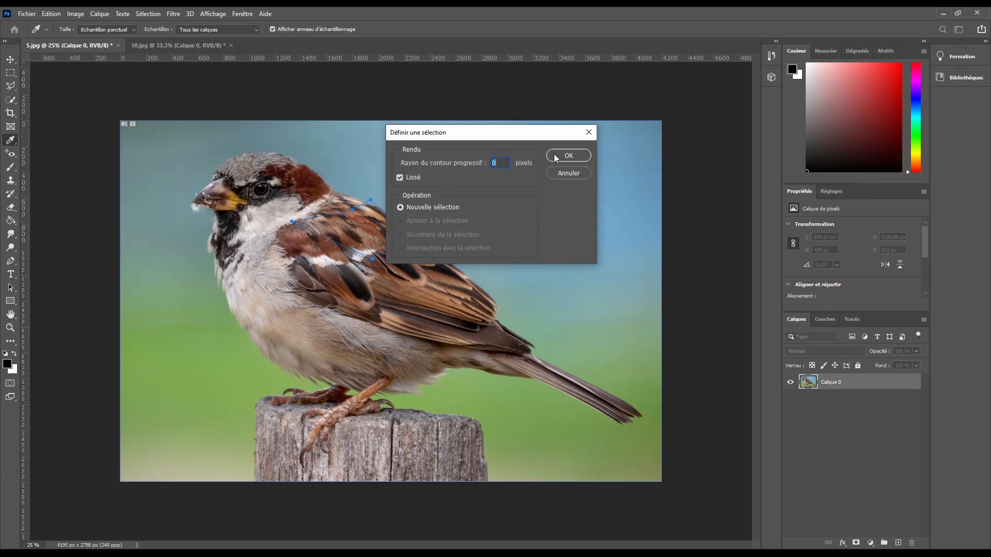
left_click(568, 155)
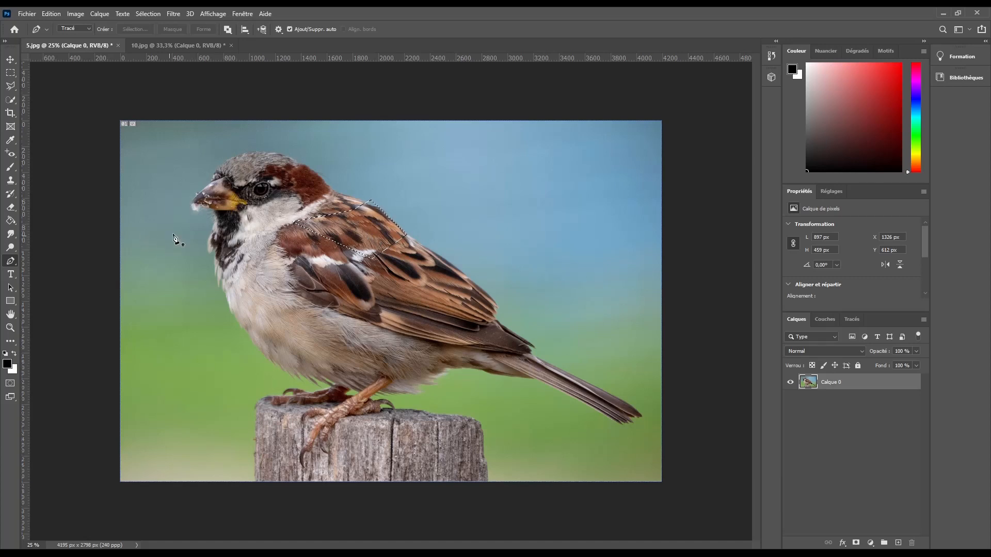
- Draw a closed six-point Pen path about 440 × 556 px over the sparrow's shoulder and wing feathers
left_click(348, 217)
left_click(305, 235)
left_click(294, 255)
left_click(330, 289)
left_click(350, 281)
left_click(344, 265)
left_click(348, 217)
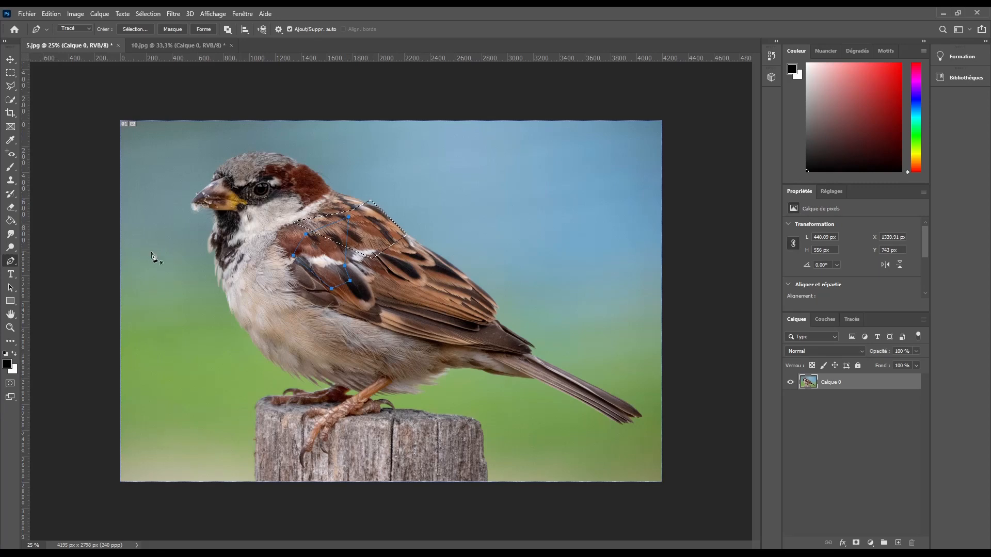
- Add an anchor point on the lower segment of the shoulder path and pull it outward toward the sparrow's breast
right_click(10, 261)
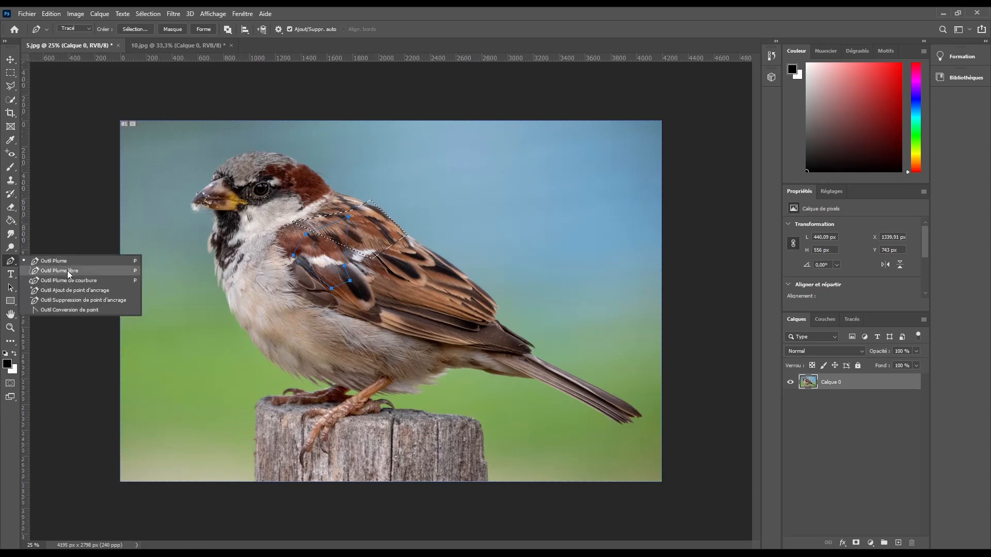
left_click(98, 291)
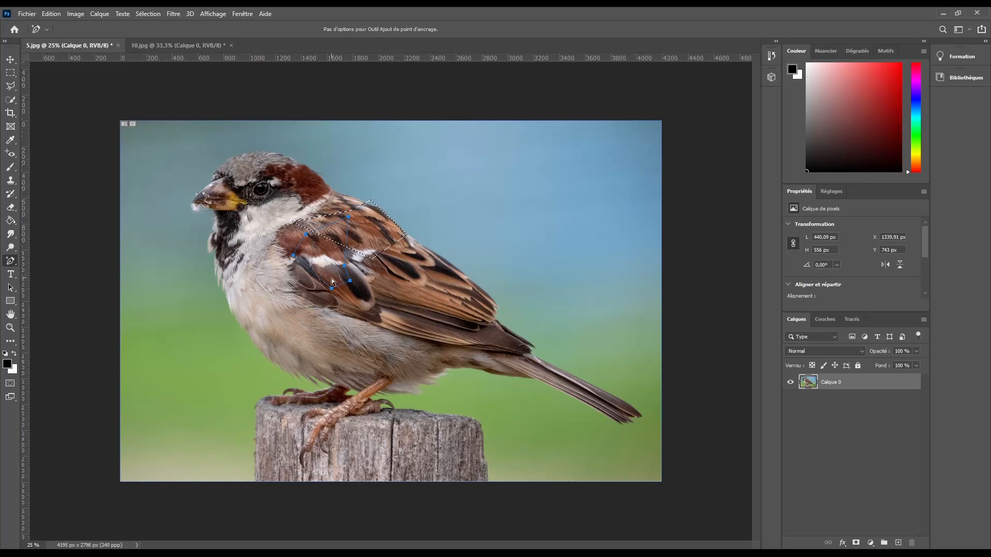
left_click(316, 277)
left_click_drag(296, 290, 292, 291)
- Remove the added anchor point from the shoulder path with the Outil Suppression de point d'ancrage
right_click(14, 265)
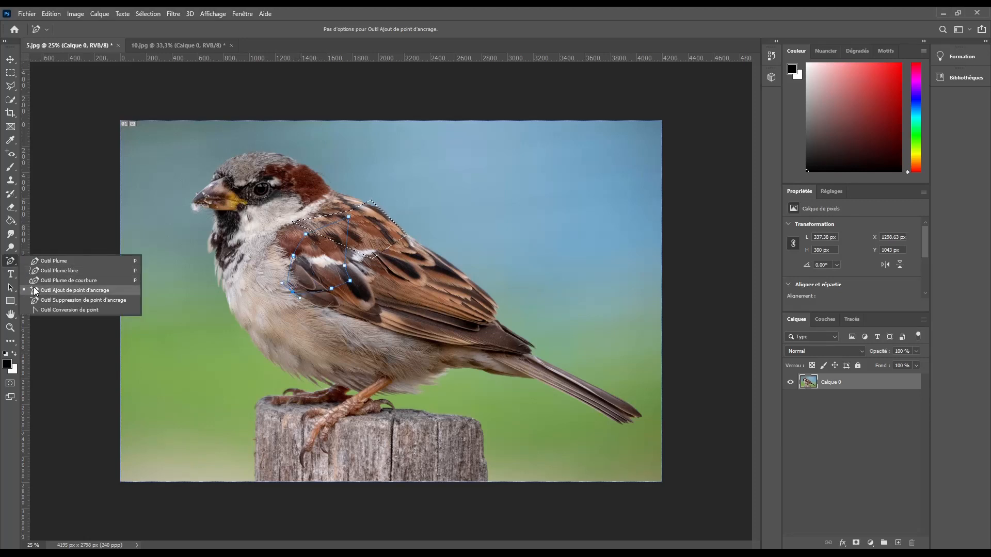
left_click(98, 299)
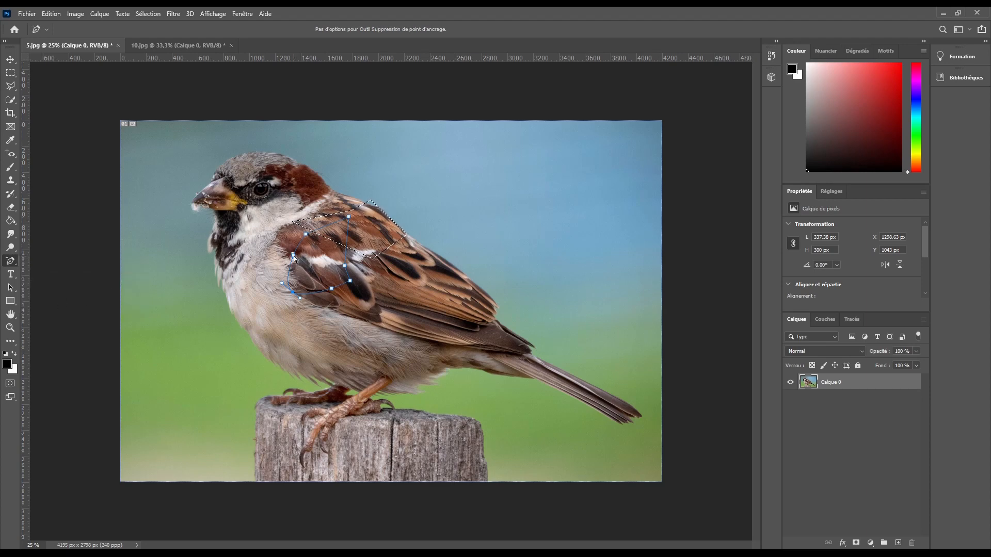
left_click(292, 292)
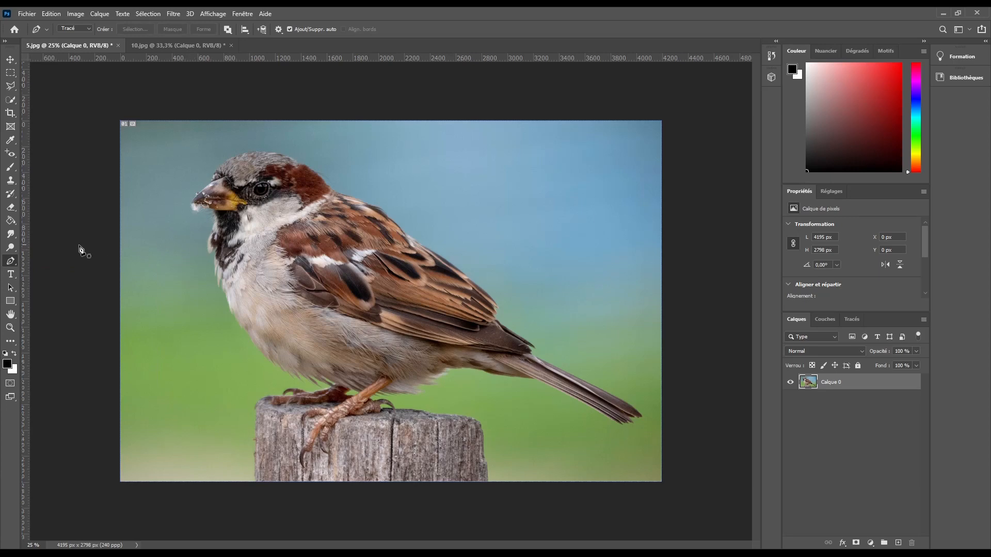
- Try a paragraph text box about 3727 × 919 px across the sparrow's head and back, and cancel it
left_click(11, 274)
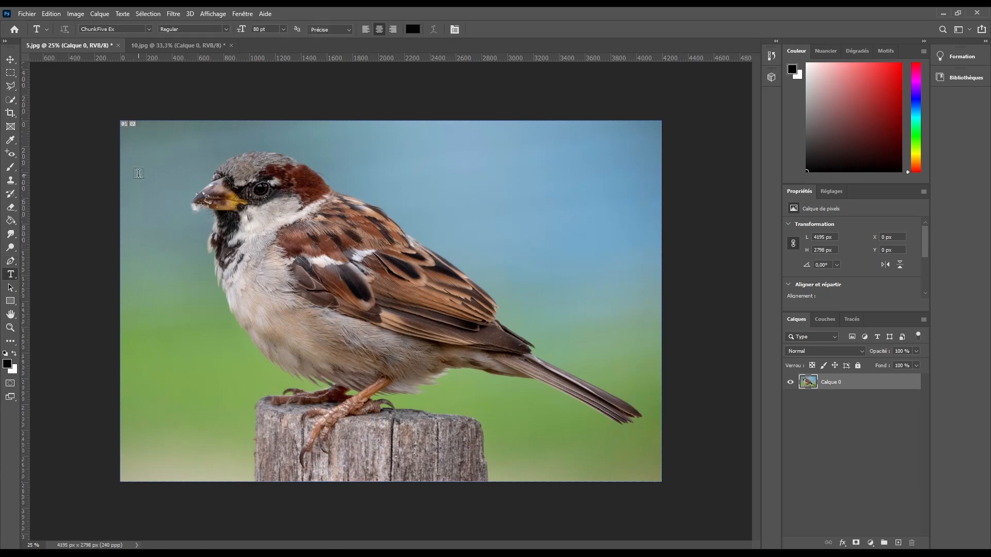
left_click_drag(139, 175, 619, 293)
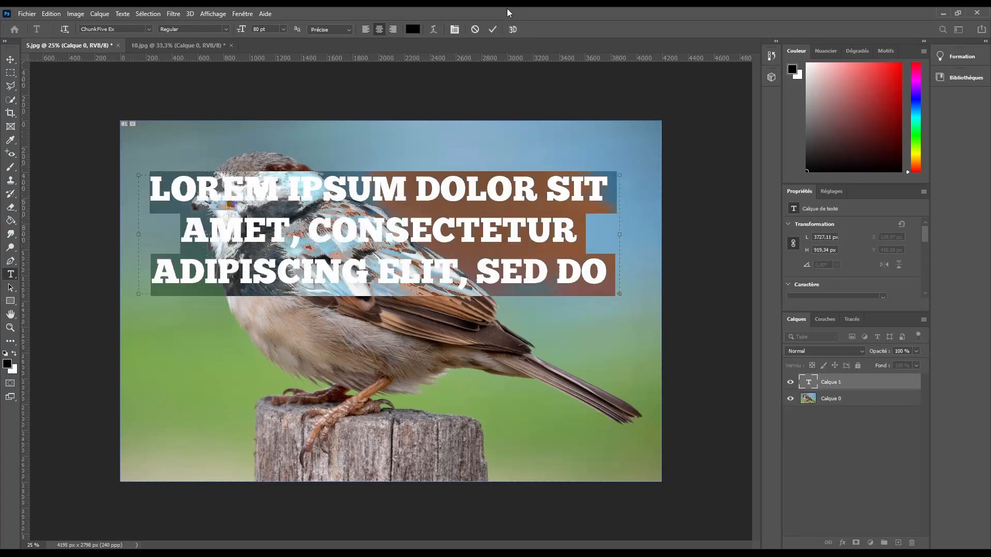
left_click(476, 29)
- Try placing point text at two spots over the sparrow, cancelling it each time
left_click(324, 202)
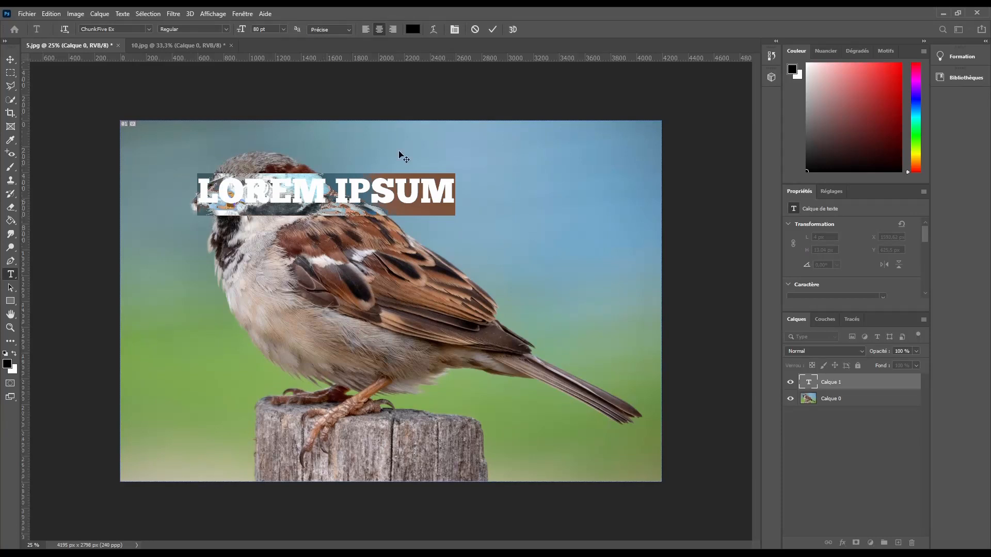
left_click(475, 29)
left_click(398, 209)
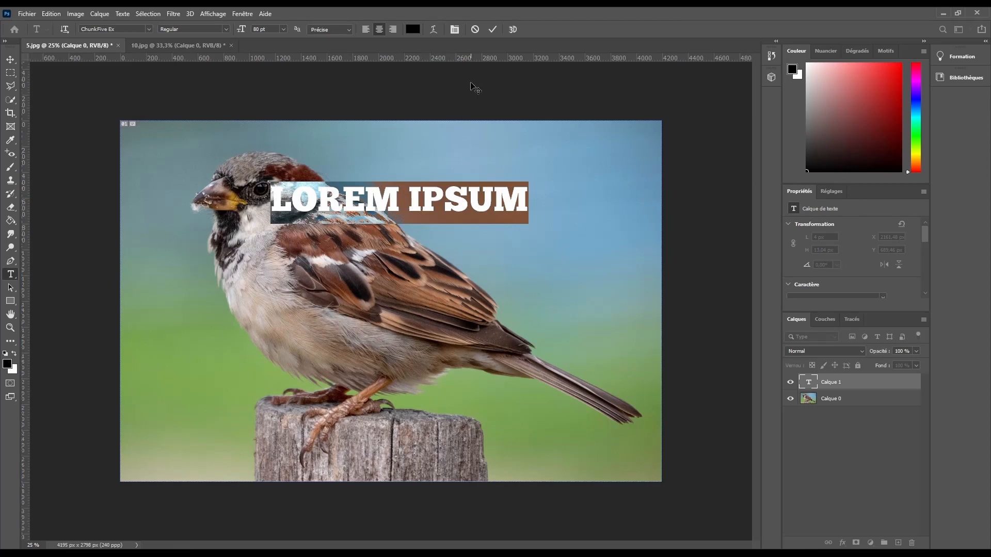
left_click(475, 29)
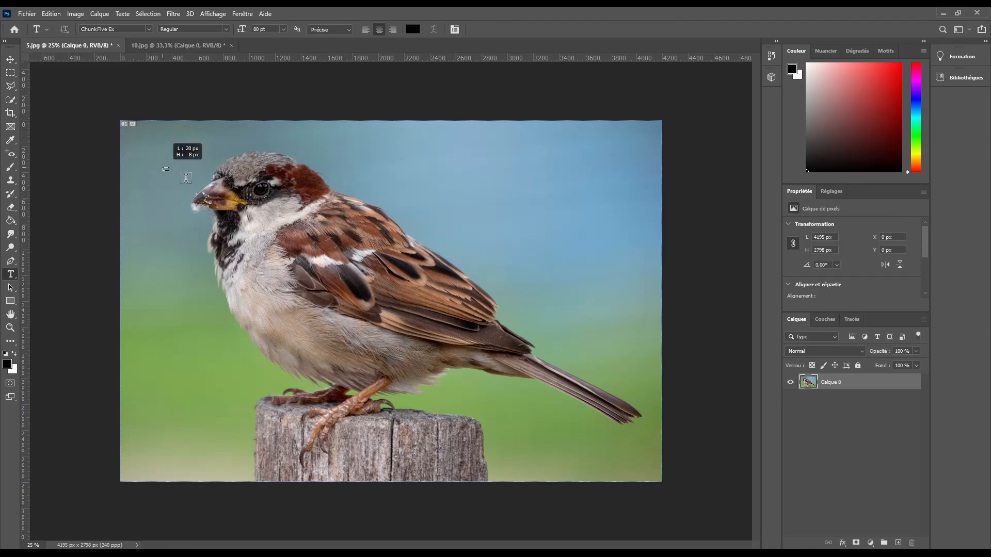
- Create a paragraph text box across the sparrow's head and back, and widen it to the full image width, about 4195 × 983 px
left_click_drag(186, 178, 653, 293)
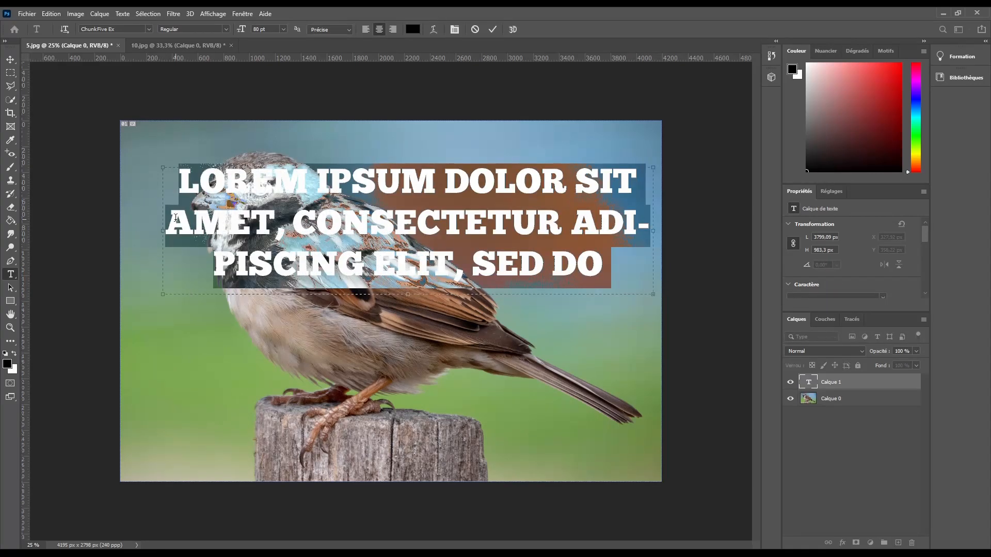
left_click_drag(161, 230, 119, 235)
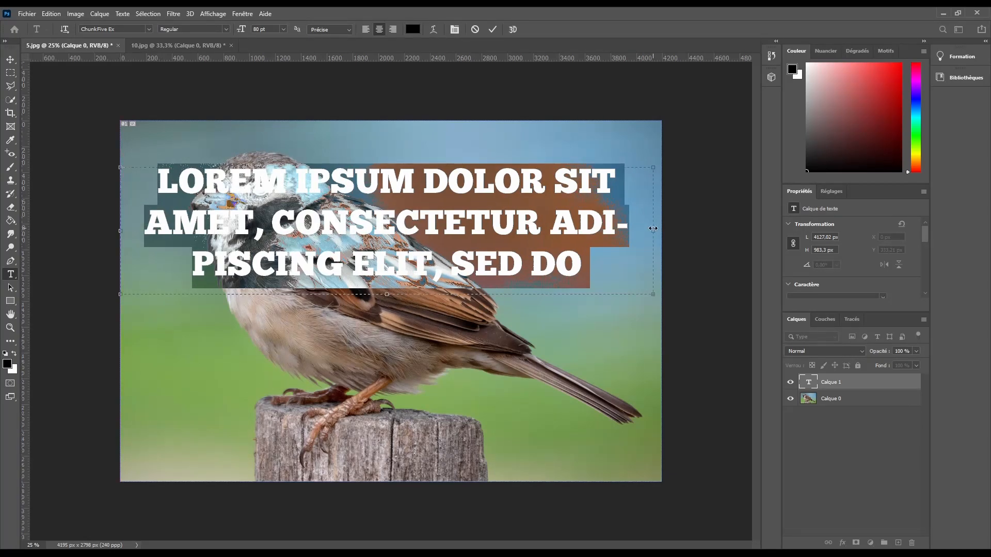
left_click_drag(652, 229, 662, 229)
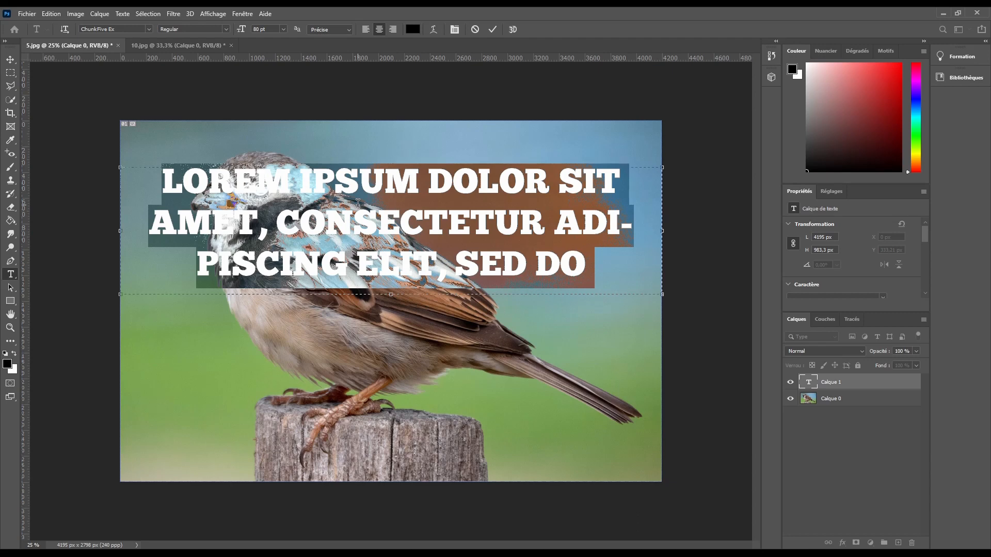
- Replace the placeholder text in the full-width text box with BONJOUR
key("BackSpace")
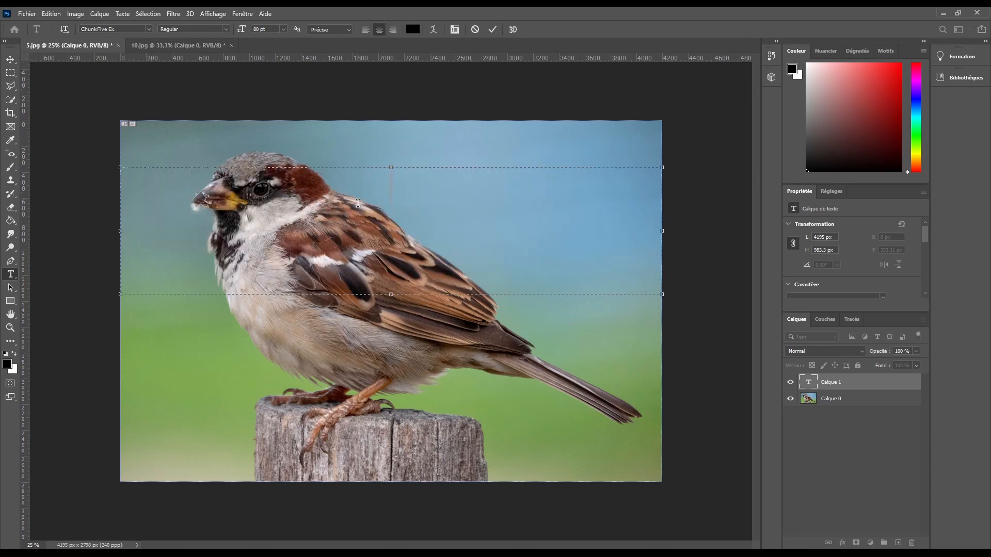
type("FH")
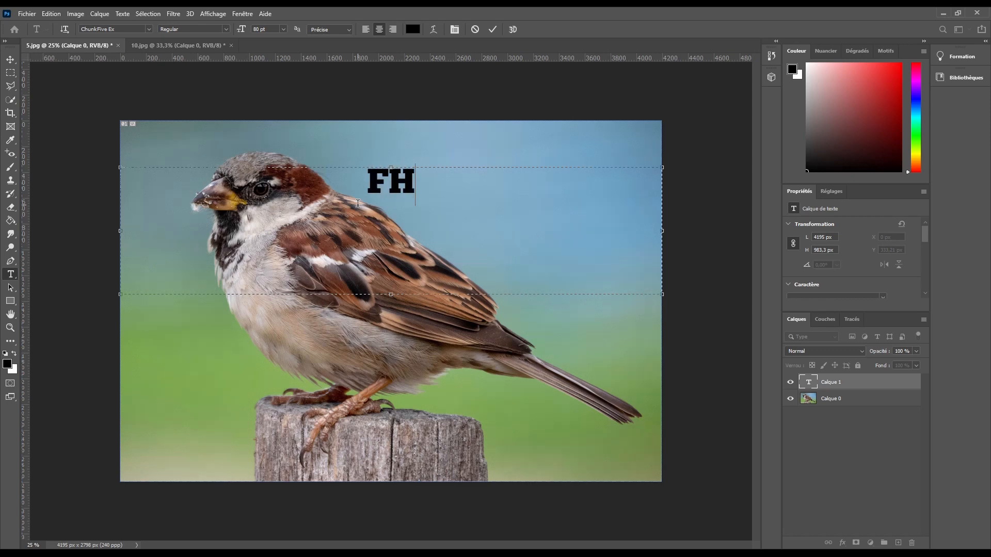
key("BackSpace")
key("BackSpace")
type("BON")
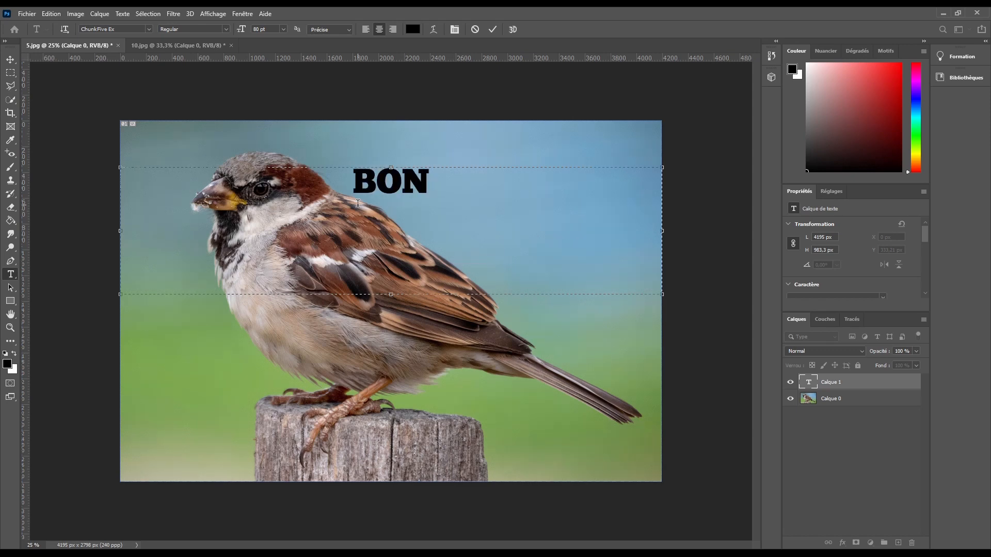
type("JOUR")
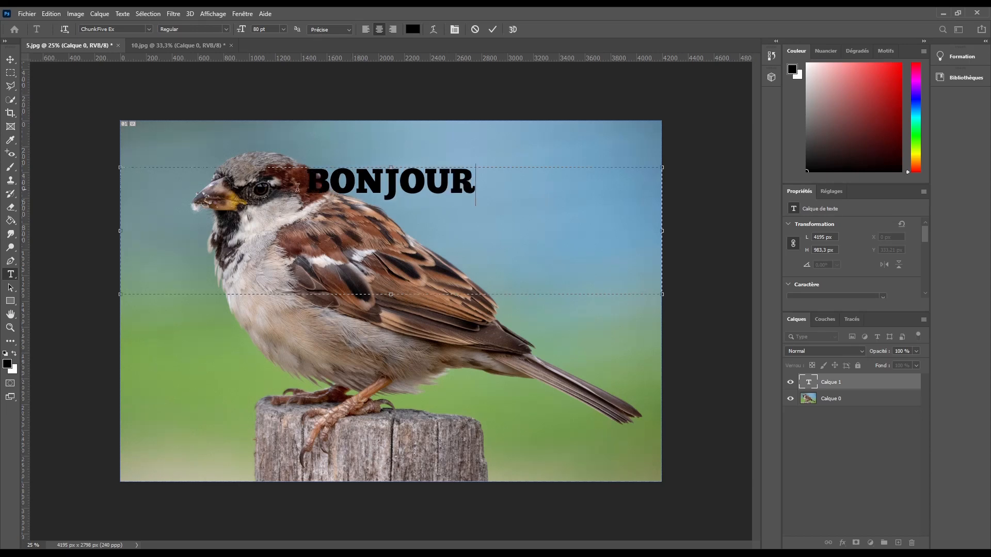
- Change the color of the word BONJOUR to red, ff0000
left_click_drag(298, 187, 719, 190)
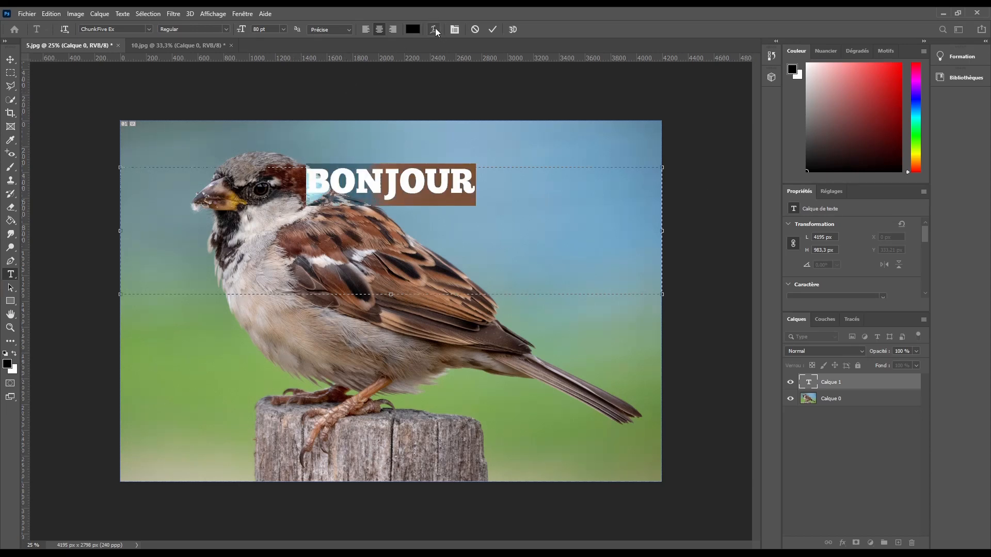
left_click(413, 29)
type("ff0000")
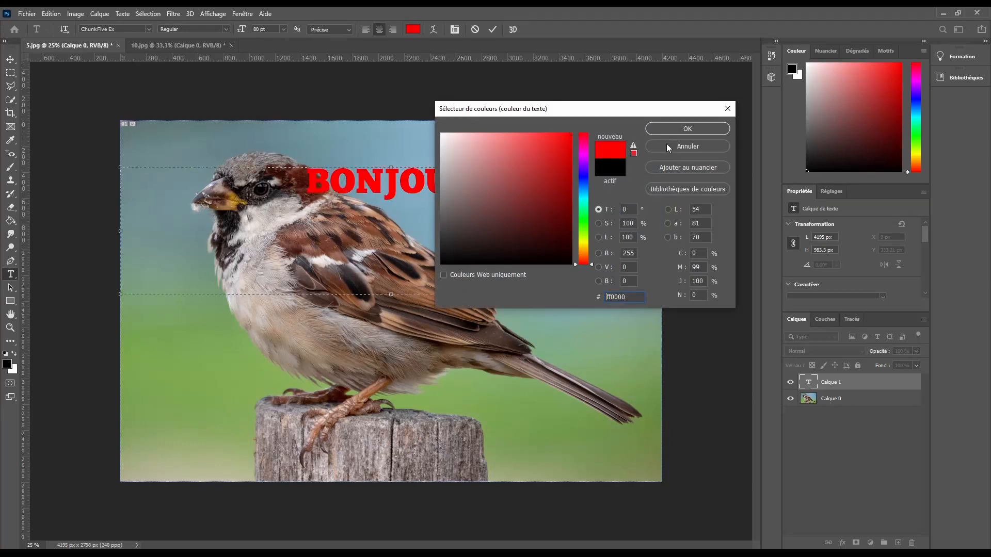
left_click(675, 127)
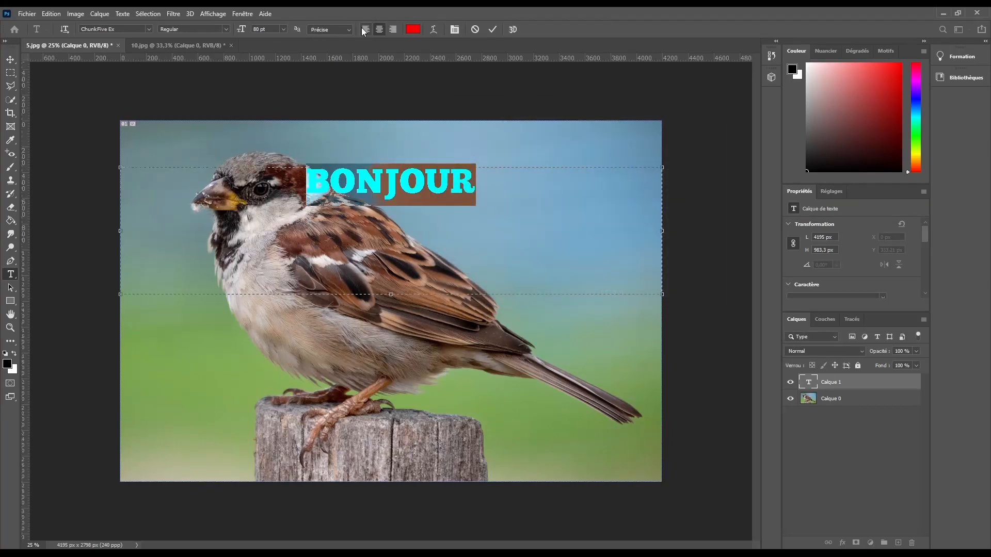
- Try left and right alignment on the word BONJOUR, and return it to centered alignment
left_click(365, 29)
left_click(379, 29)
left_click(392, 29)
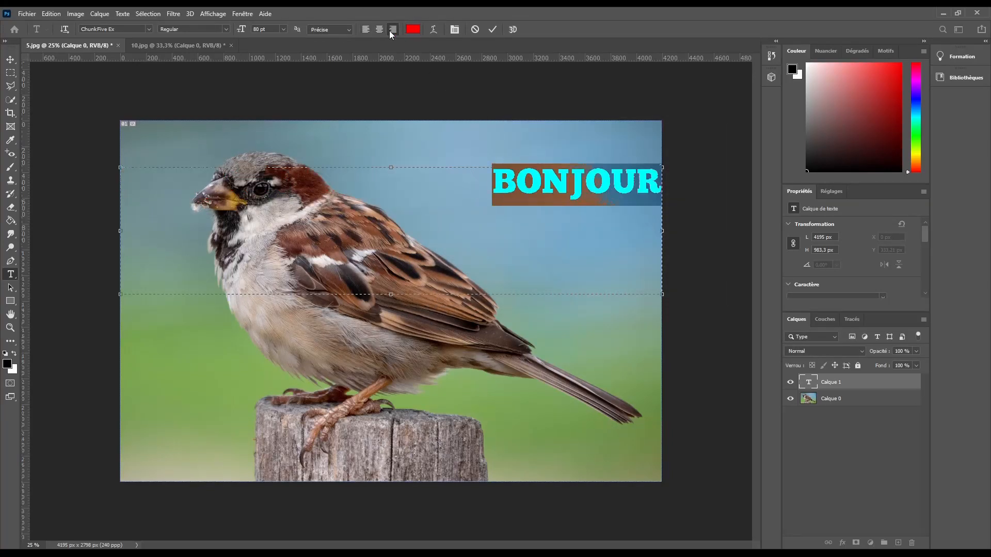
left_click(369, 29)
left_click(378, 30)
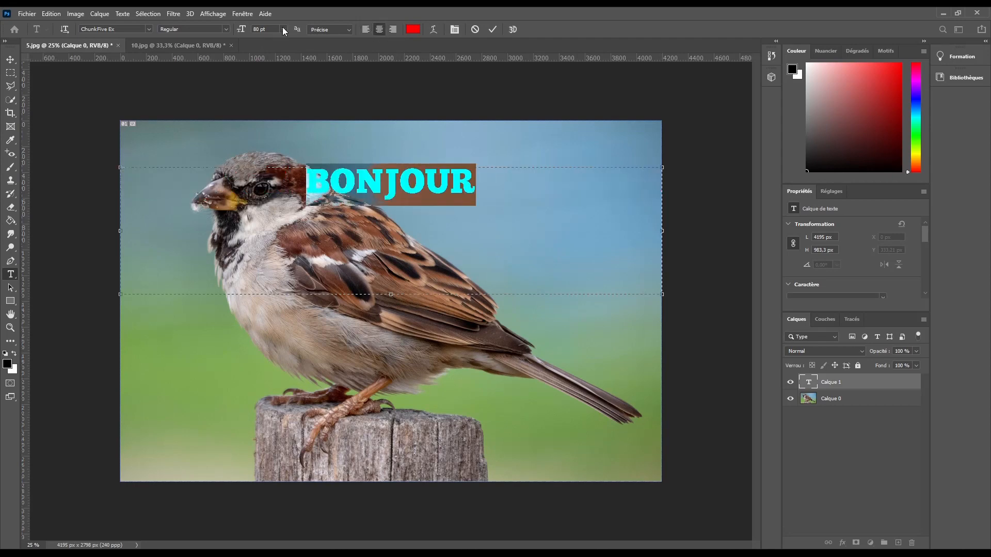
- Try font sizes of 36 pt and 200 pt on BONJOUR, and settle on 150 pt
left_click(283, 29)
left_click(269, 136)
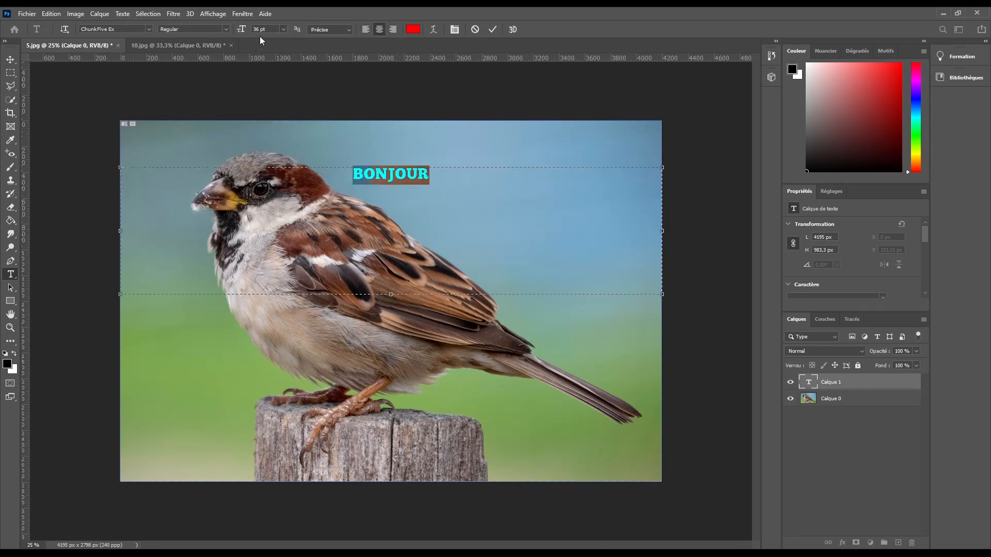
left_click_drag(260, 30, 238, 30)
type("200")
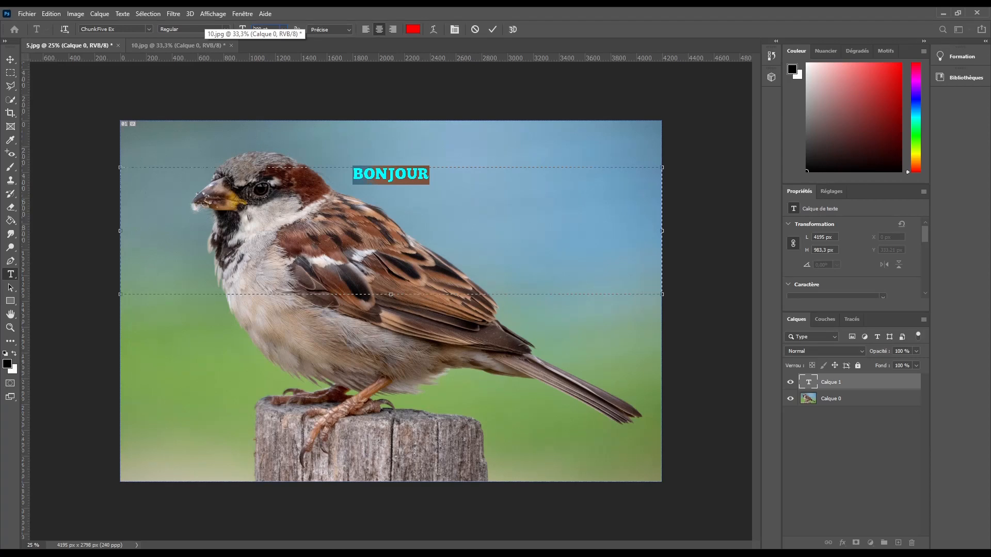
key("Return")
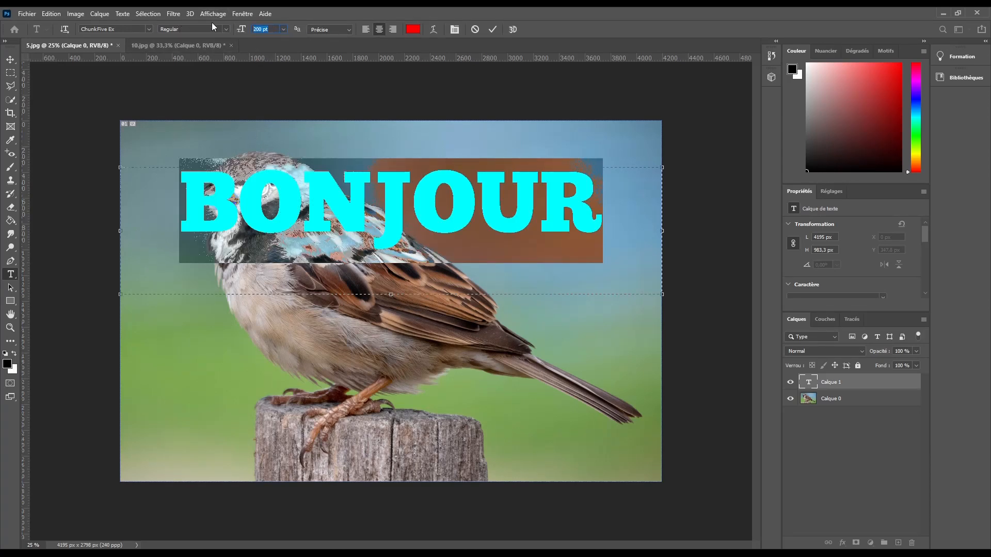
type("150")
key("Return")
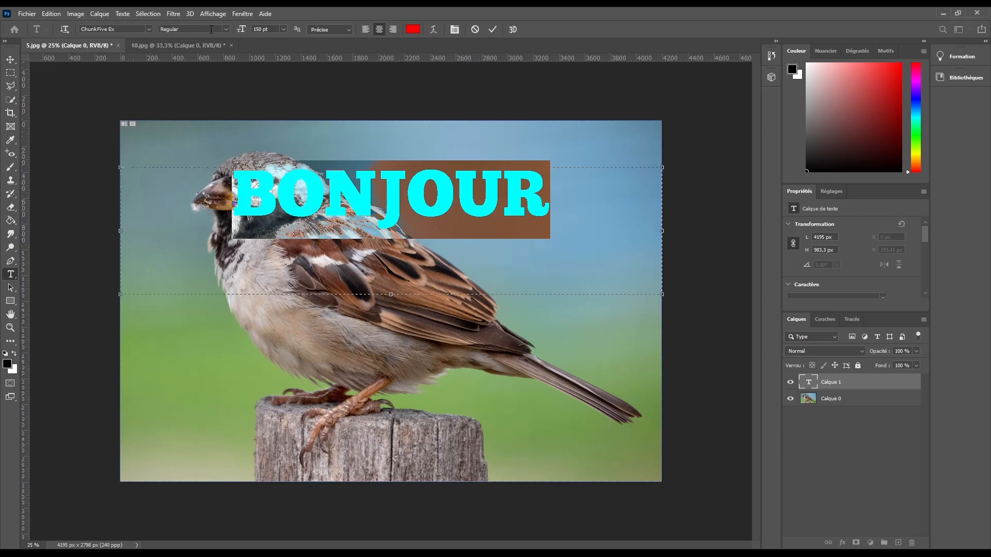
- Change the BONJOUR font to Arial, try the Bold and Bold Italic styles, and return to Regular
left_click(147, 29)
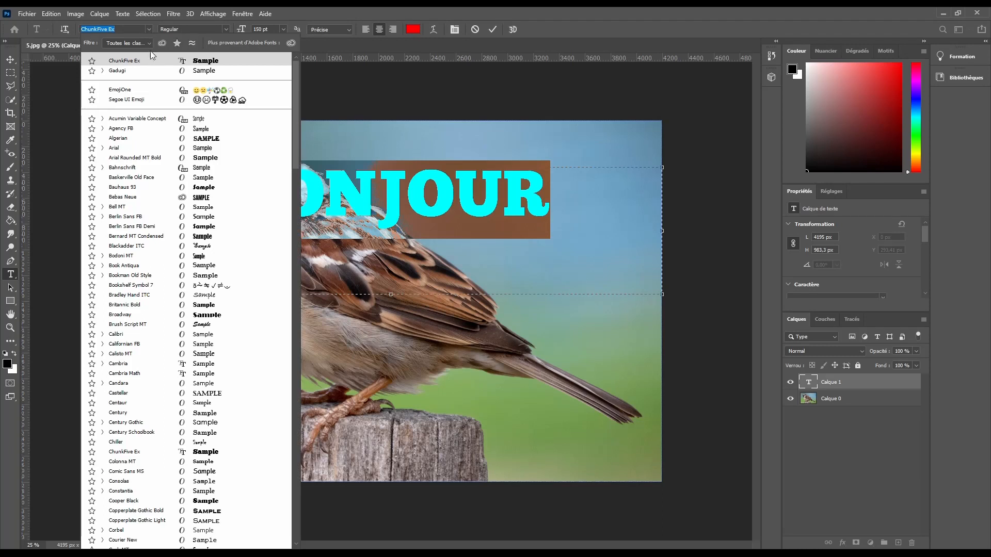
left_click(141, 147)
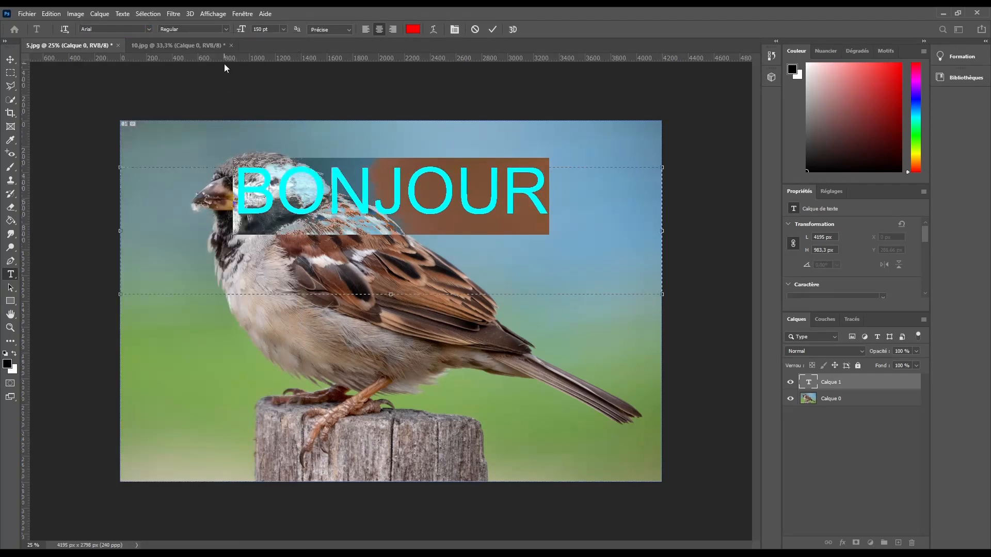
left_click(226, 30)
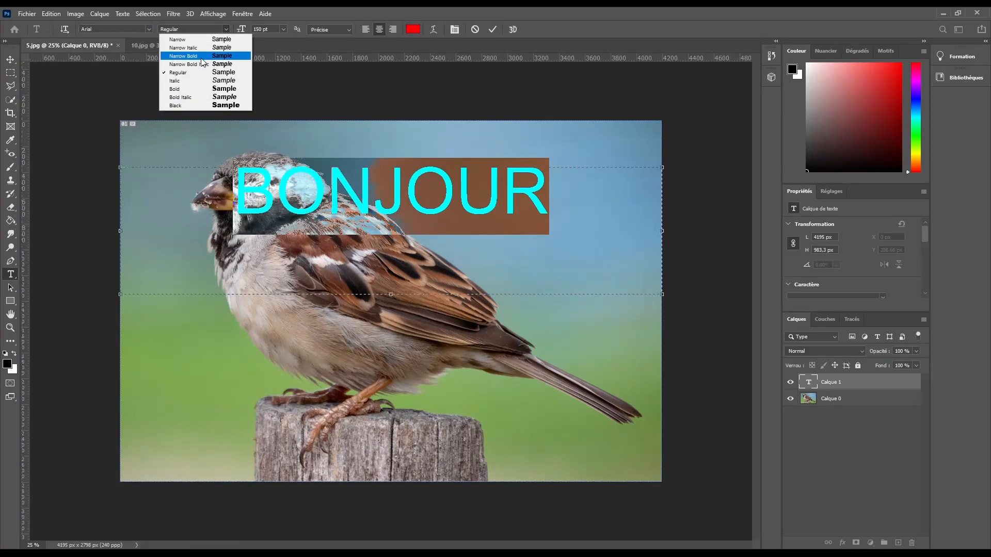
left_click(185, 93)
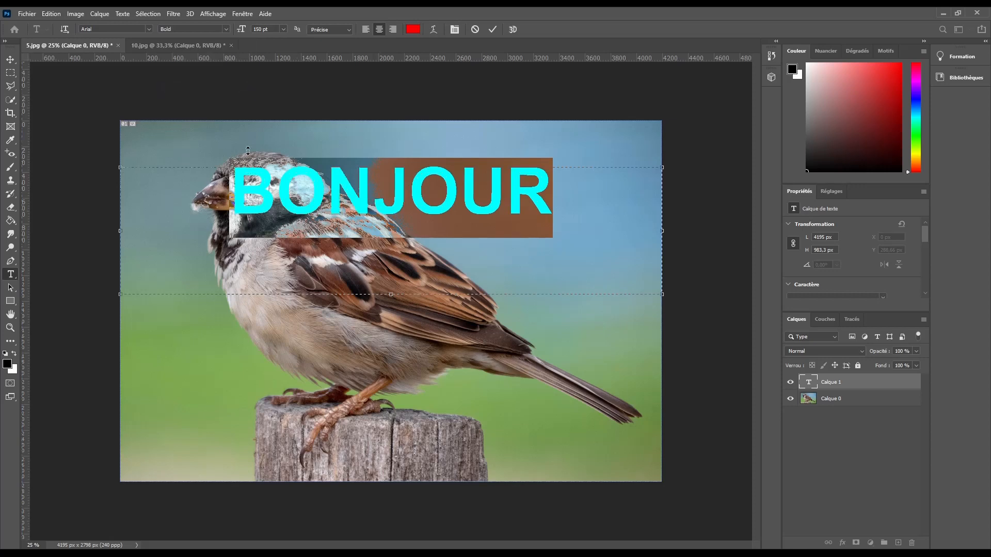
left_click(225, 29)
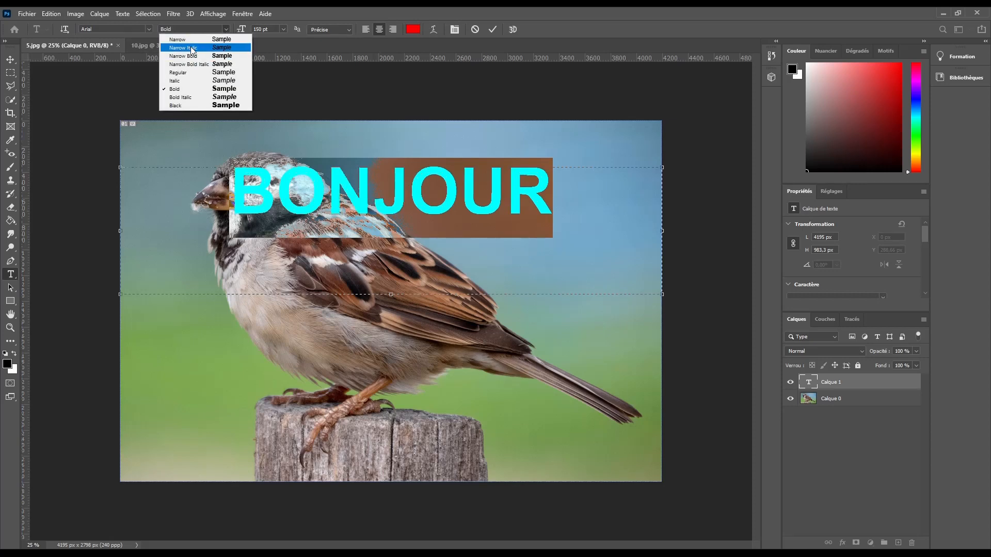
left_click(195, 98)
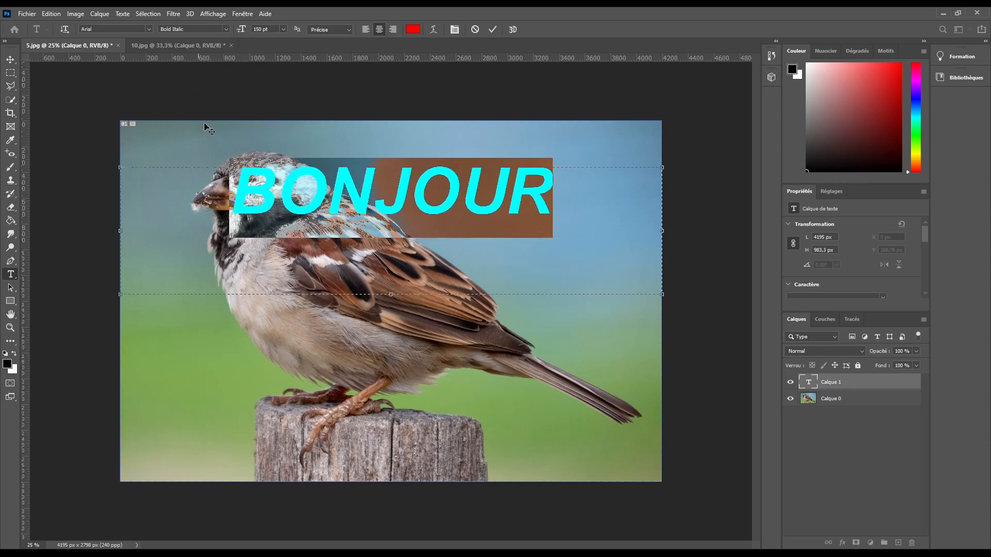
left_click(226, 30)
left_click(187, 73)
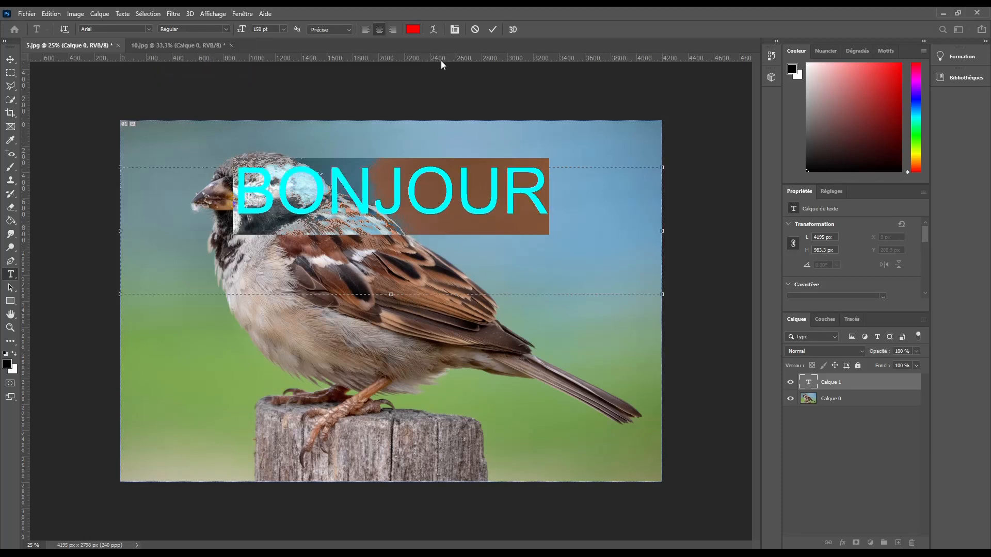
- Try an Arc warp on BONJOUR with bend +57, horizontal distortion +20 and vertical distortion -23, cancel it, and discard the text
left_click(434, 30)
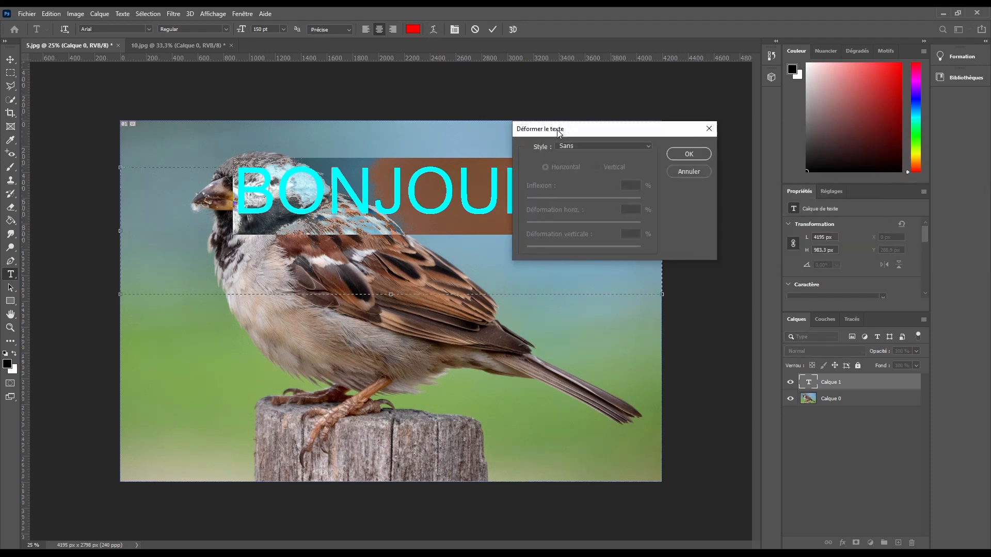
left_click(587, 151)
left_click(573, 168)
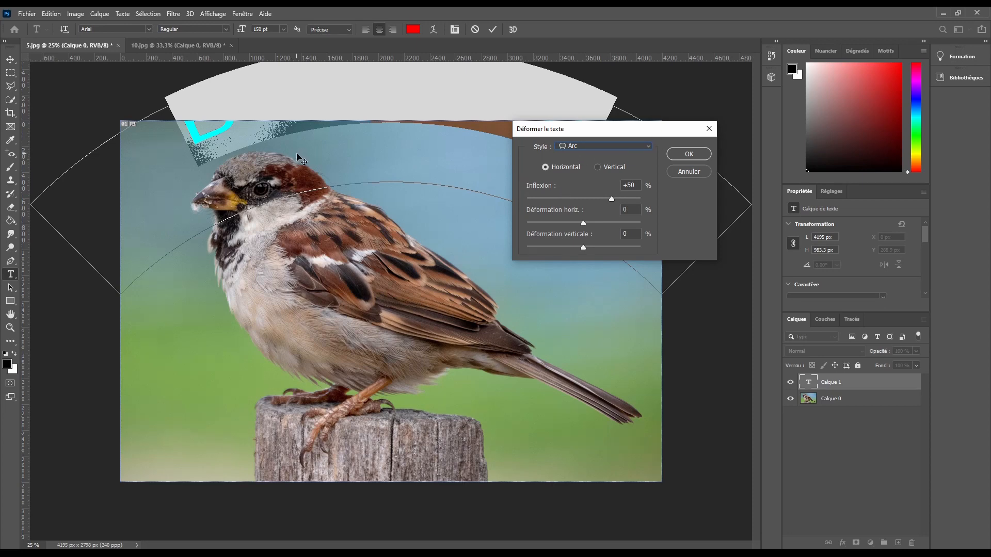
left_click_drag(297, 156, 295, 271)
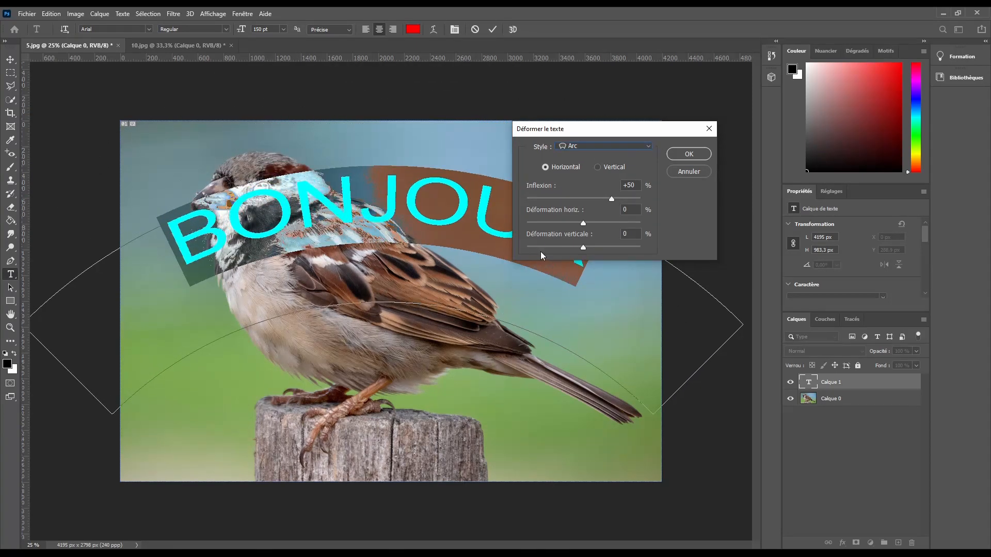
left_click_drag(608, 201, 575, 250)
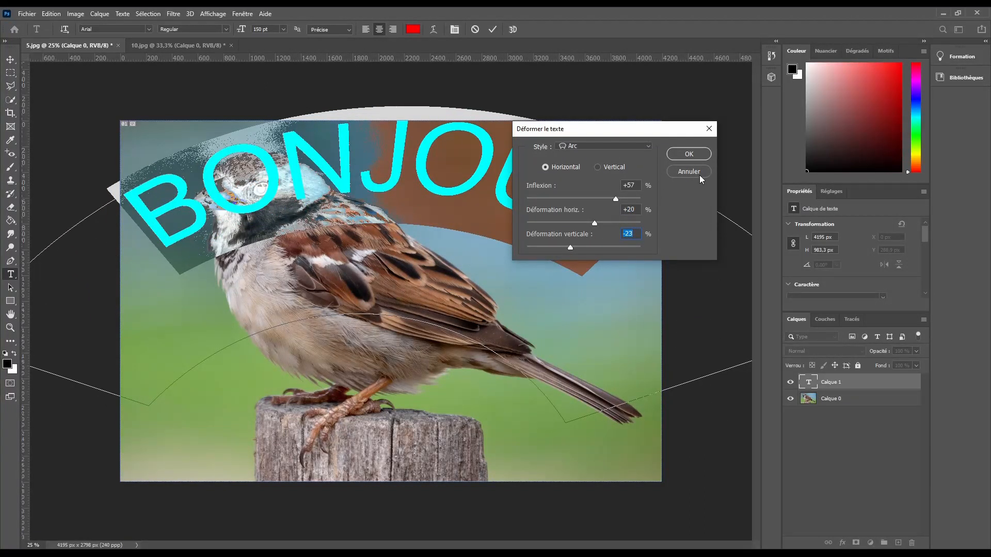
left_click(691, 173)
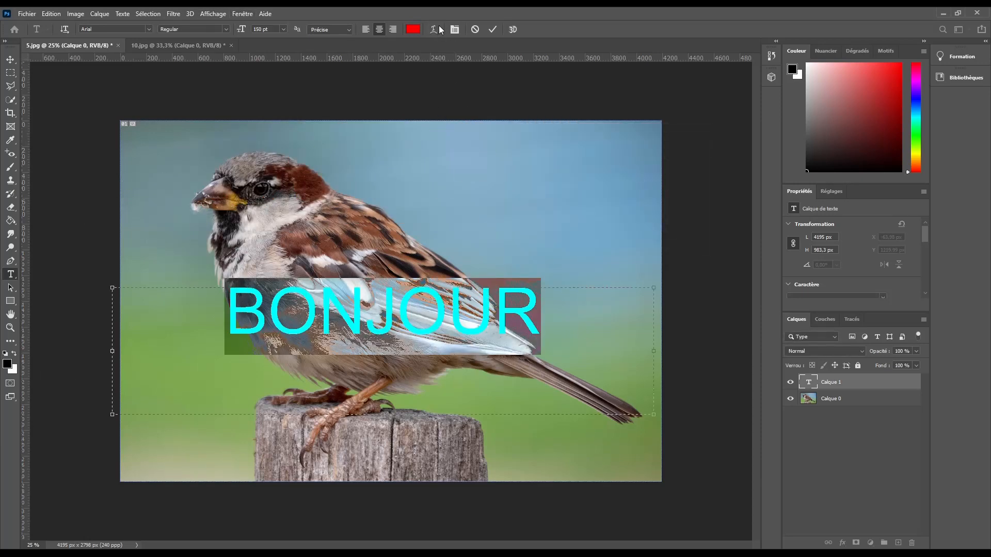
left_click(473, 30)
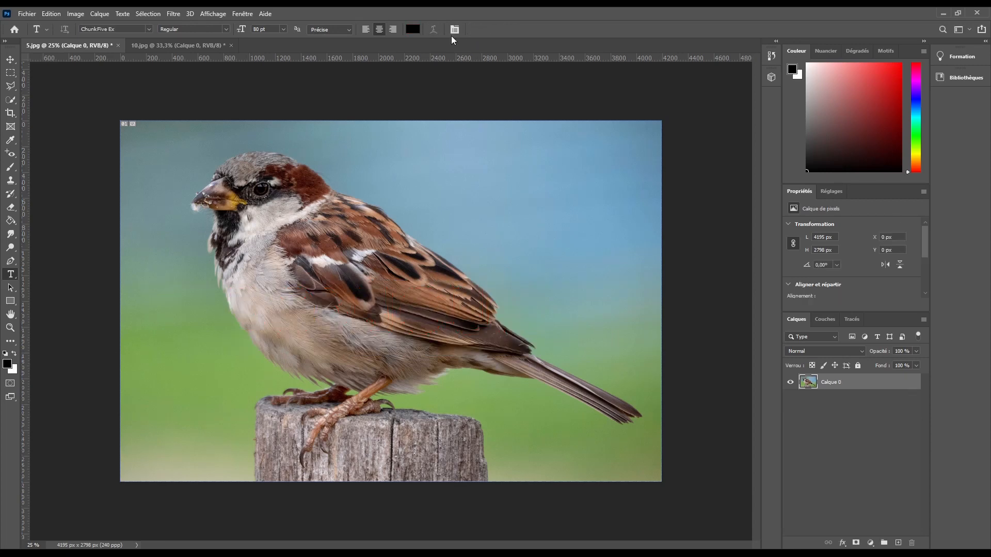
- Create a paragraph text box about 3383 × 1495 px over the sparrow, enter BONJOUR in it, and commit the text
left_click_drag(171, 182, 608, 374)
type("B")
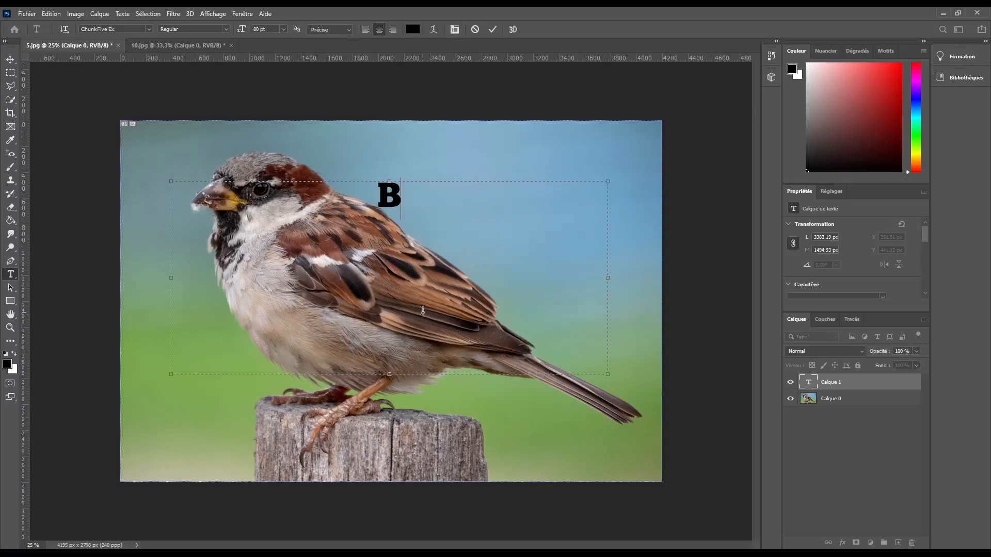
type("ONJOUR")
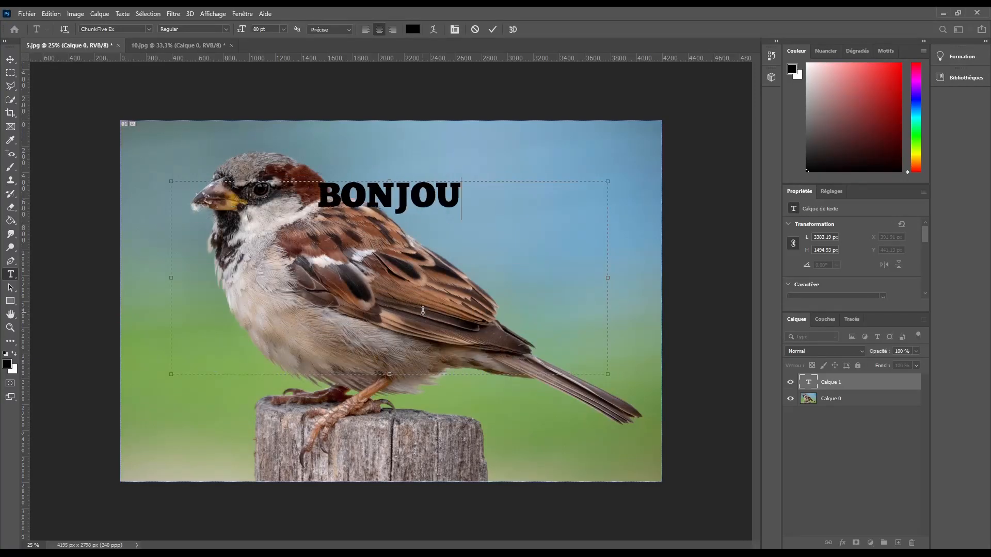
left_click(492, 29)
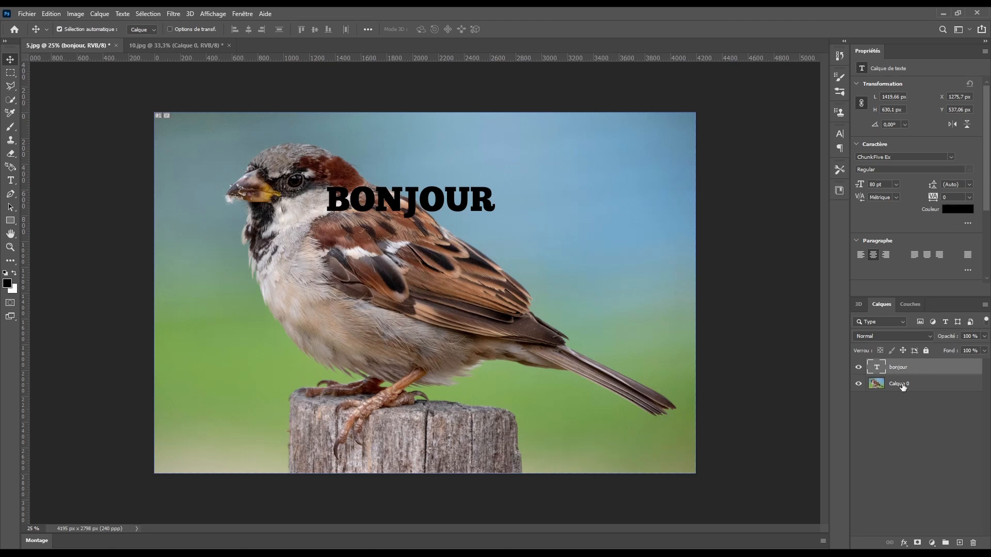
- Try rasterizing the bonjour text layer with Pixelliser le texte, and undo it
left_click(900, 384)
right_click(906, 368)
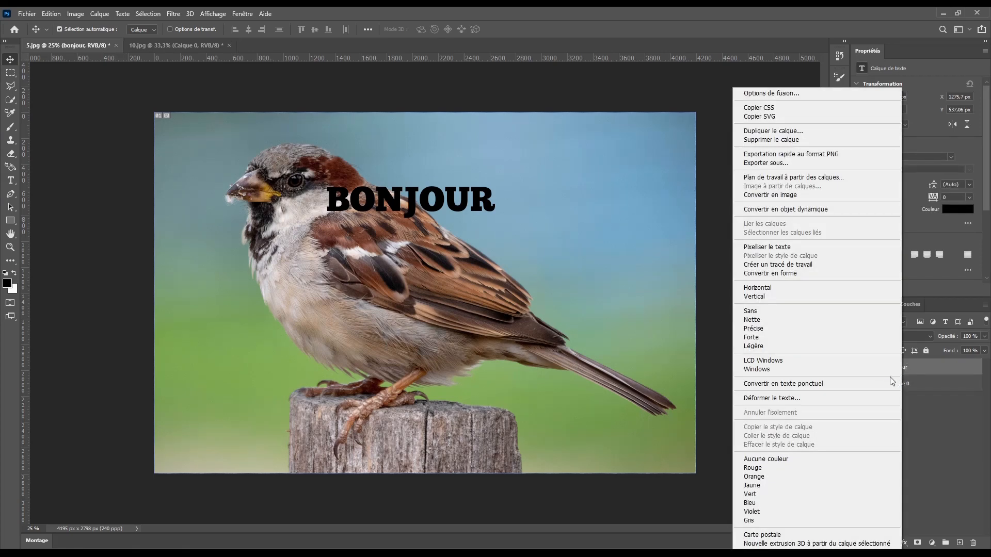
left_click(782, 250)
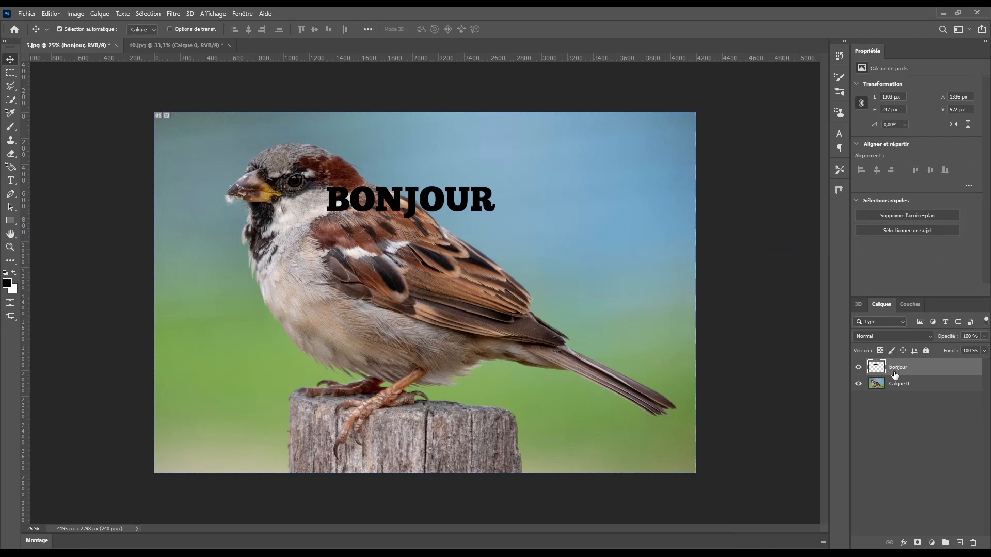
key("ctrl+z")
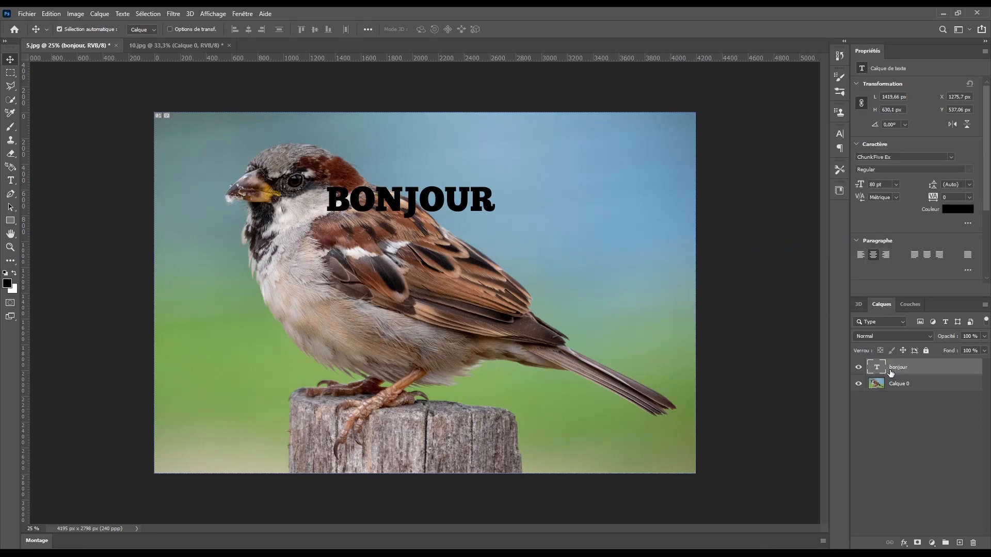
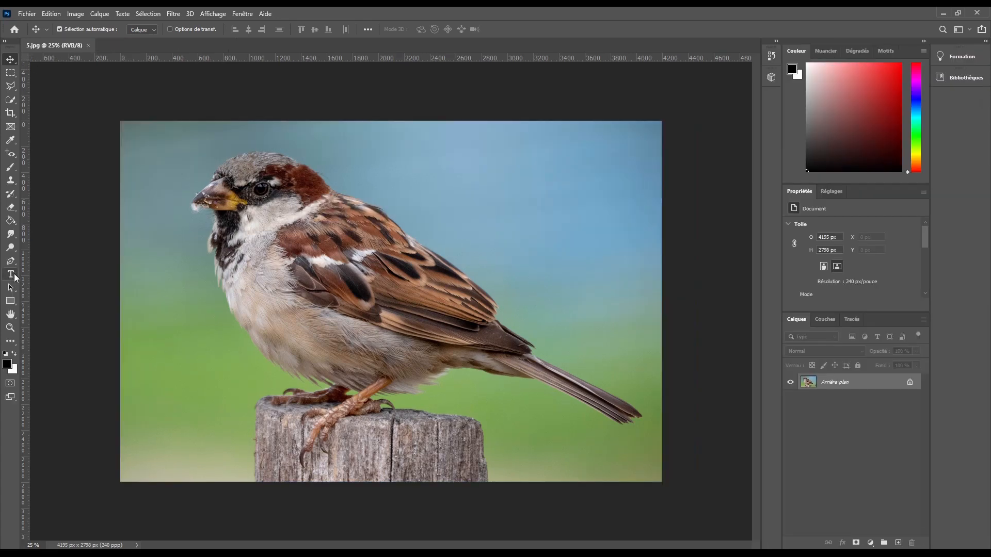
- Create a vertical text box about 1704 × 719 px over the sparrow with the Vertical Type tool and enter BONJOUR
left_click(14, 277)
left_click(13, 275)
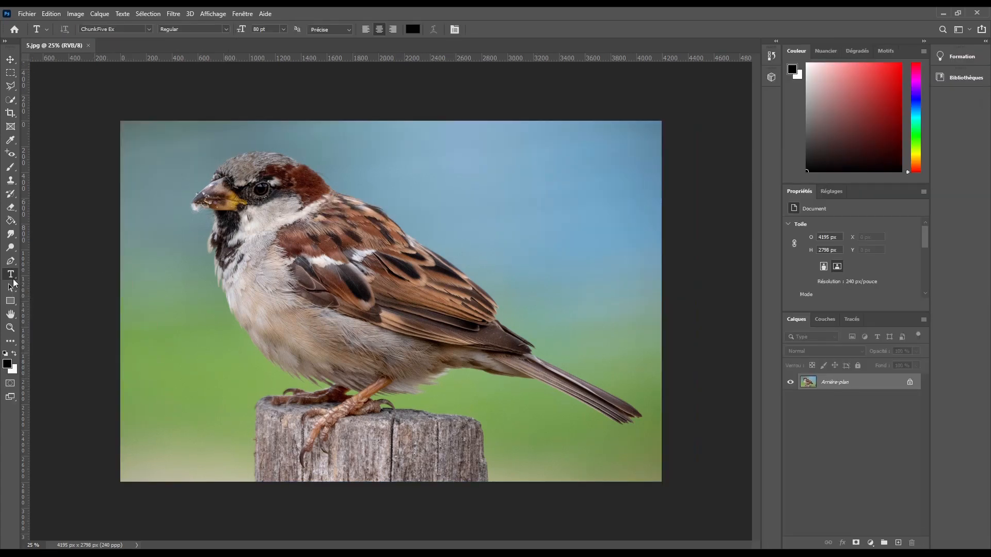
right_click(14, 279)
left_click(48, 289)
left_click_drag(220, 217, 440, 310)
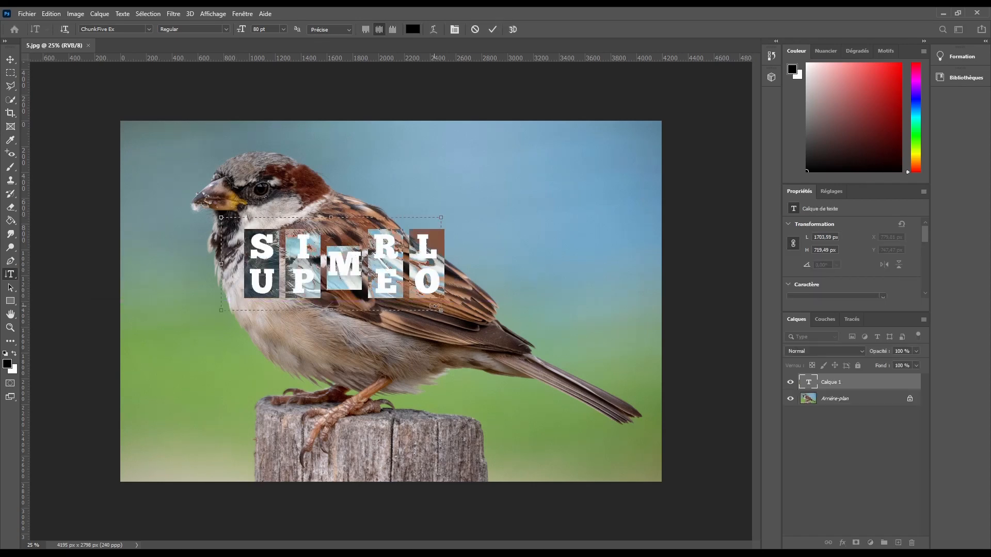
type("BON")
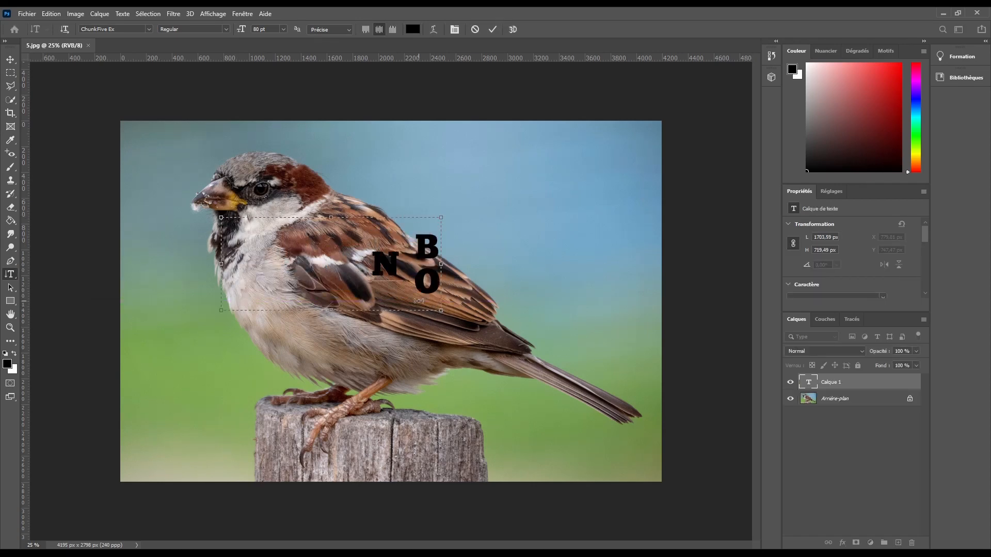
type("JOU")
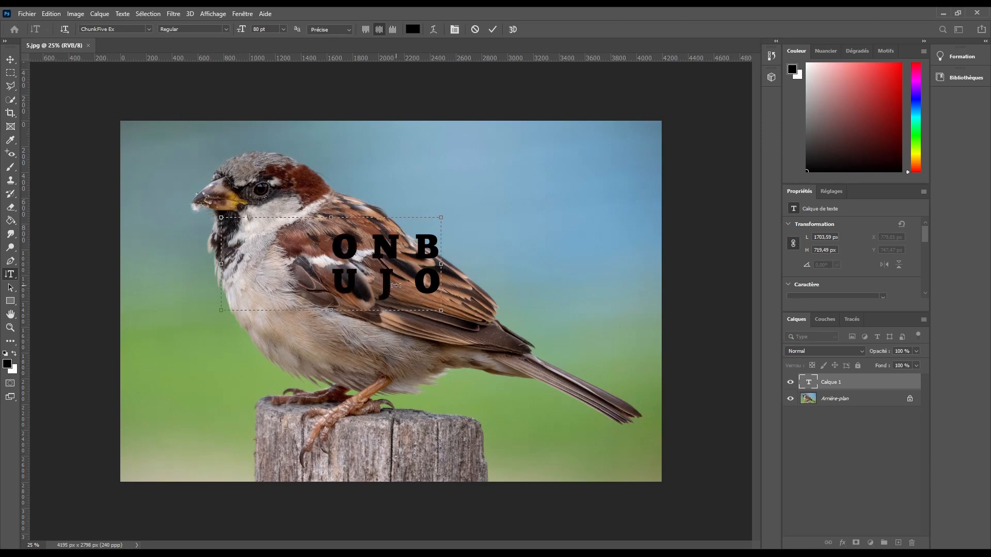
type("R")
- Try the top and bottom alignments on the vertical BONJOUR text, and discard the text
left_click(365, 30)
left_click(393, 30)
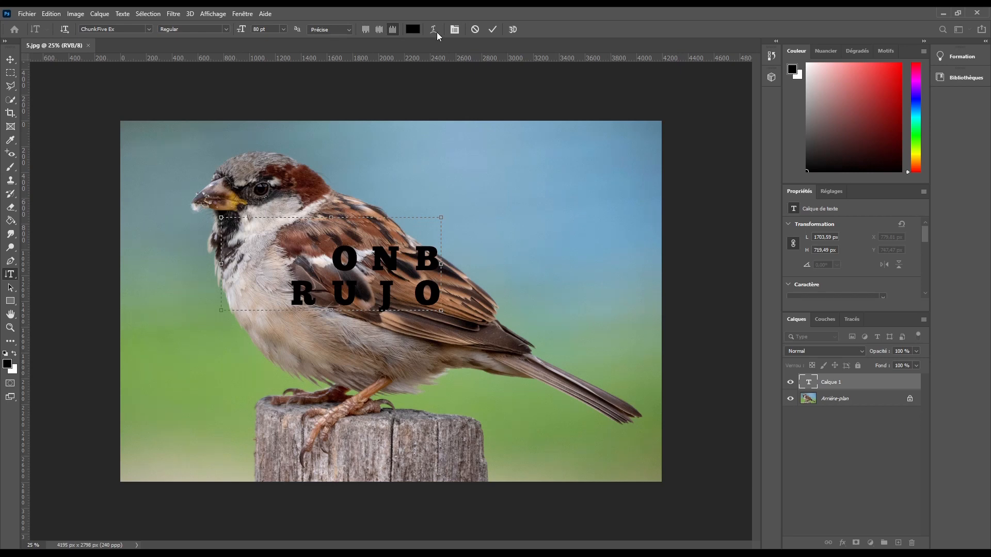
left_click(481, 29)
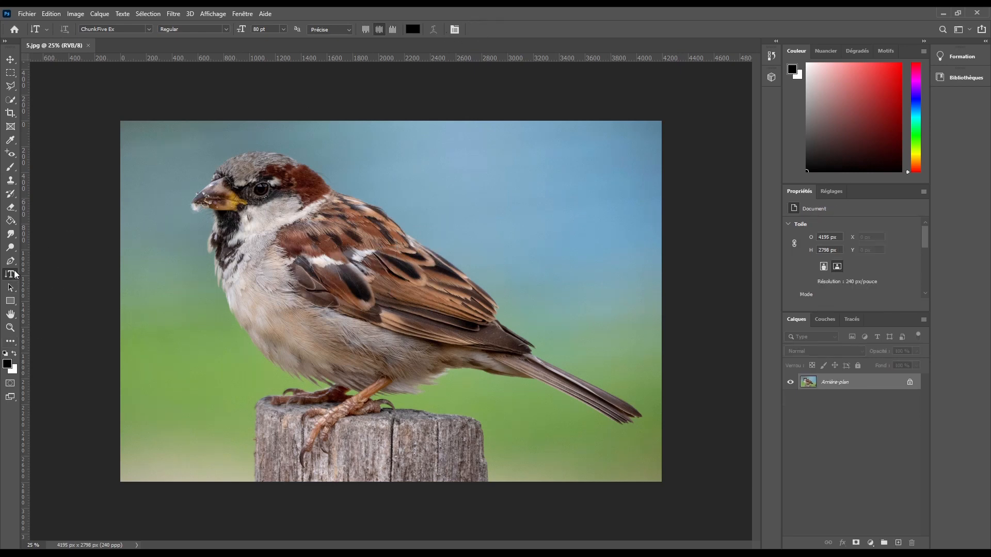
- Create a selection reading BONJOUR over the sparrow's wing and belly with the Vertical Type Mask tool
right_click(10, 274)
left_click(72, 298)
left_click_drag(179, 249, 421, 394)
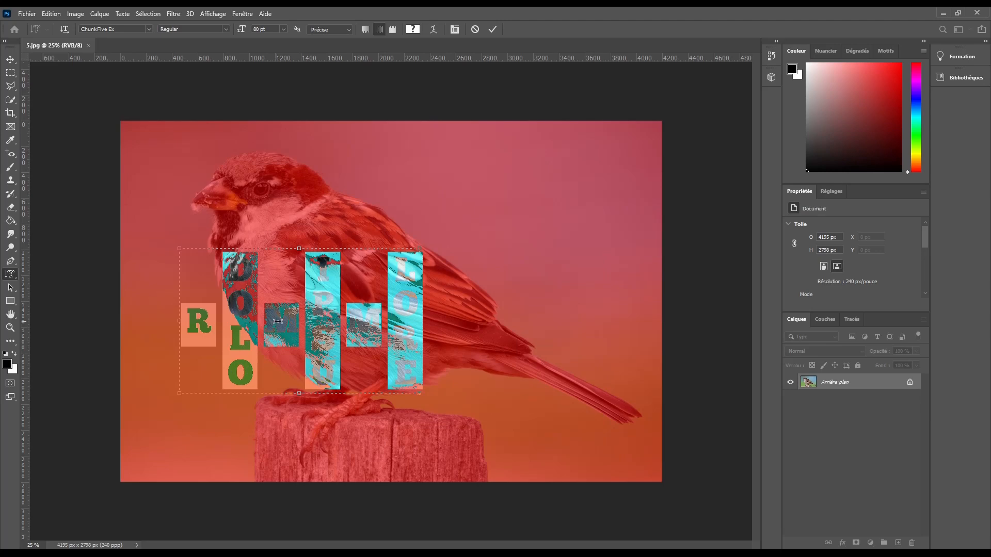
type("BON")
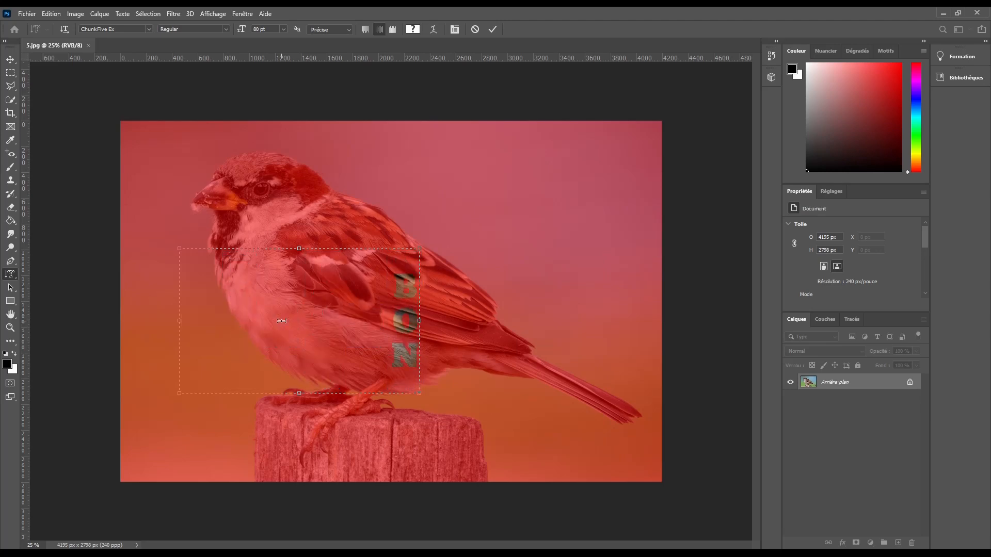
type("J OUR")
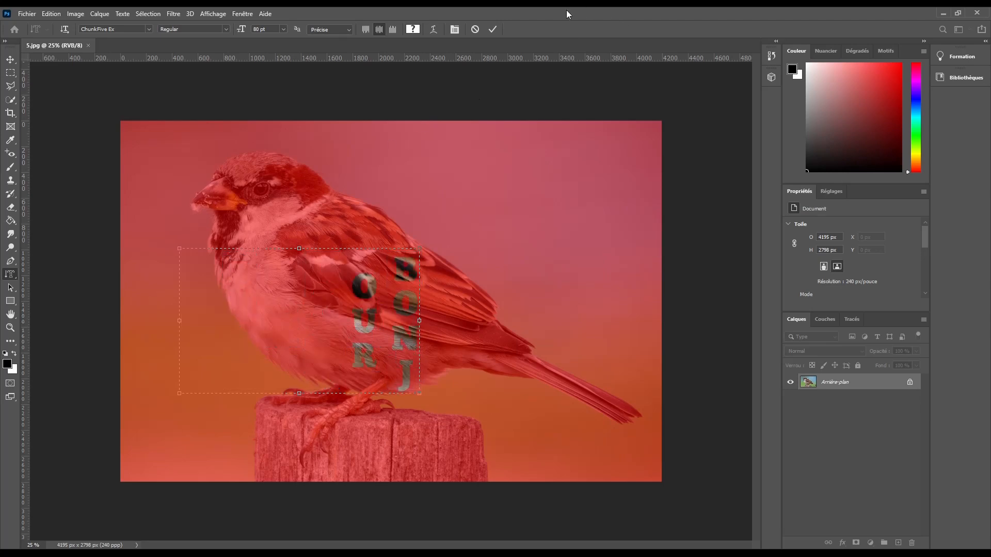
left_click(492, 29)
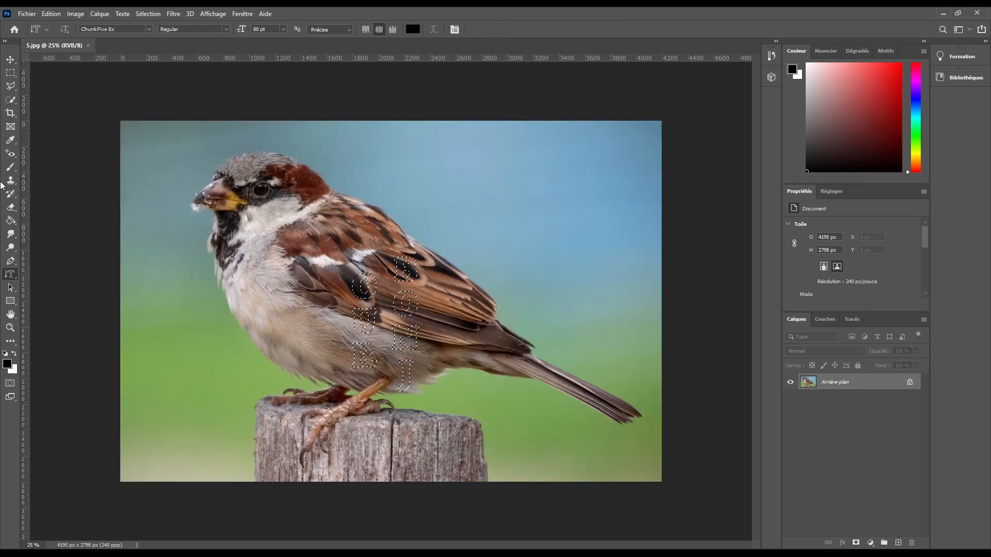
- Clear the vertical text-shaped selection and return to the Move tool
left_click(6, 73)
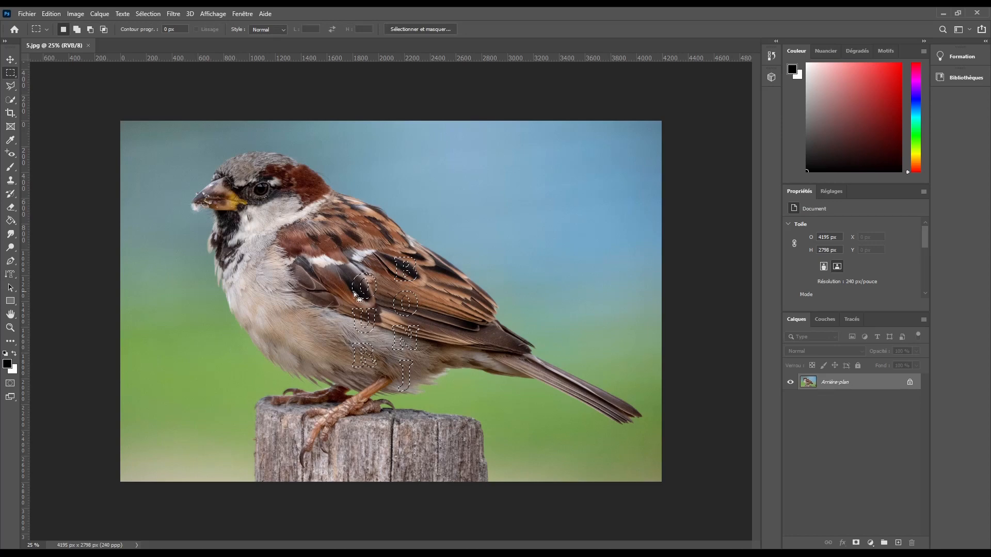
left_click(288, 263)
left_click(10, 59)
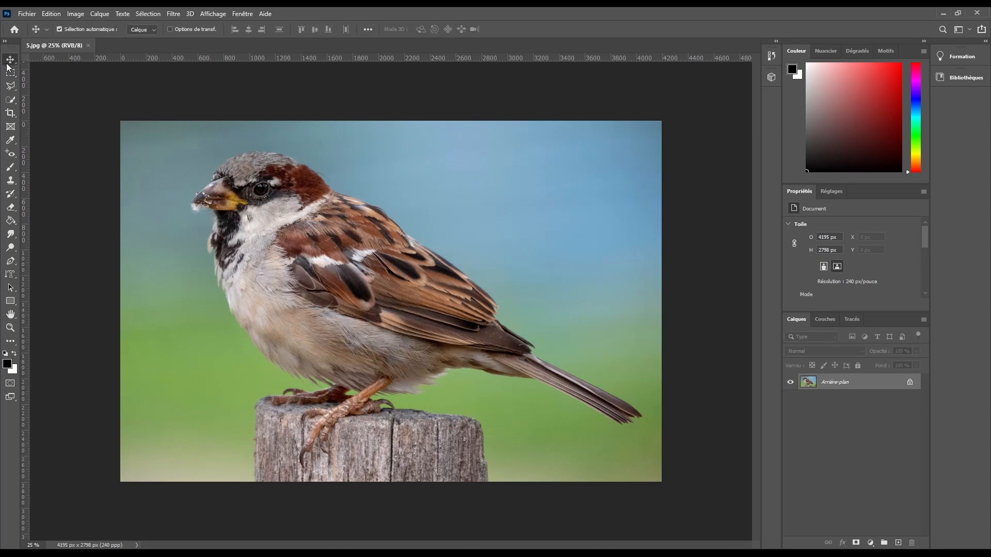
- Select the Horizontal Type tool and unlock the Arrière-plan layer to make it a regular layer
left_click(10, 274)
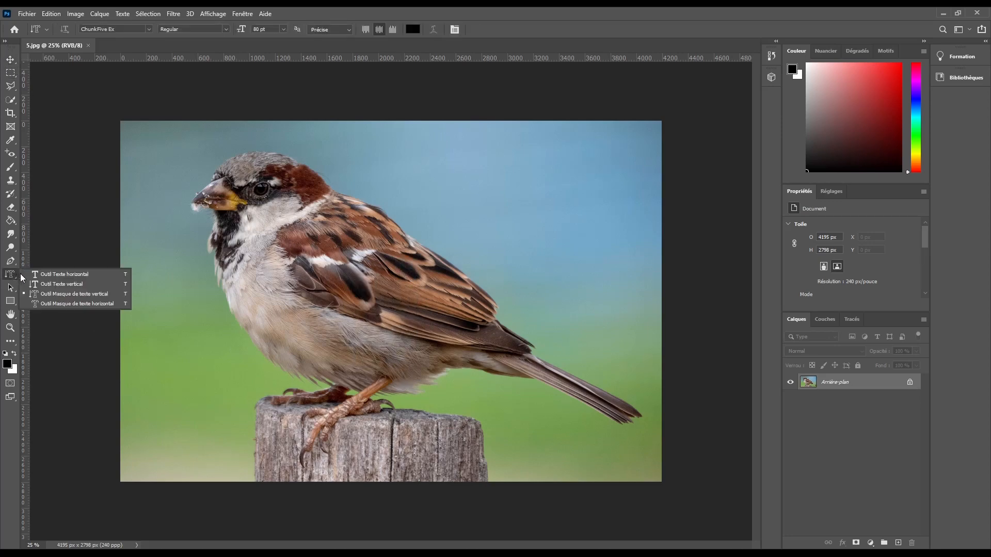
left_click(33, 275)
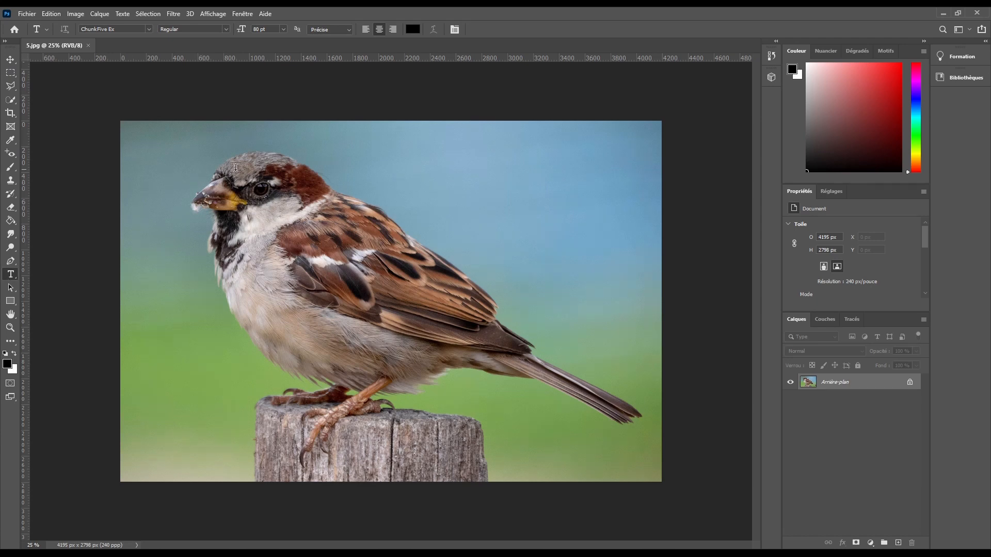
left_click(911, 382)
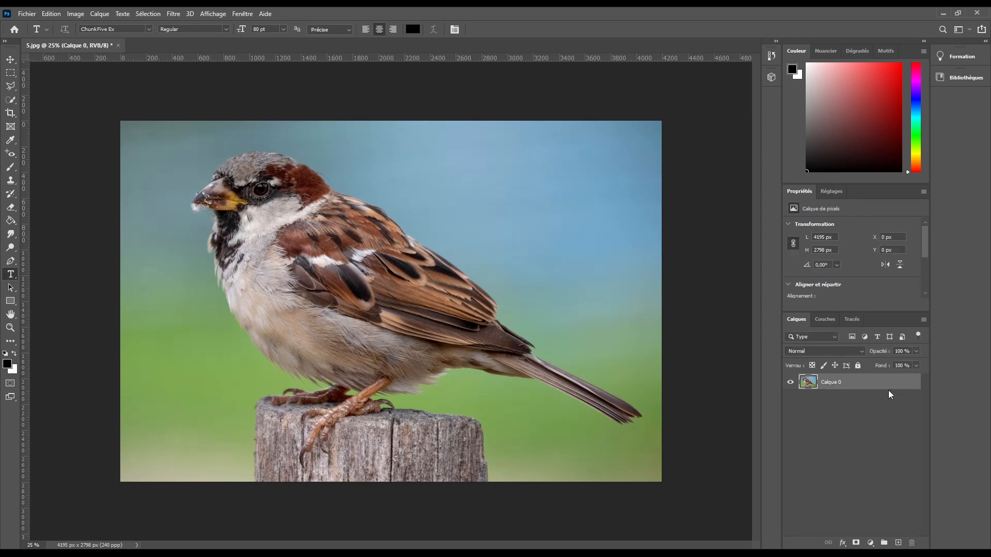
- Create a selection reading BONJOUR across the sparrow's chest with the Horizontal Type Mask tool
right_click(12, 274)
left_click(60, 303)
left_click_drag(139, 232, 388, 361)
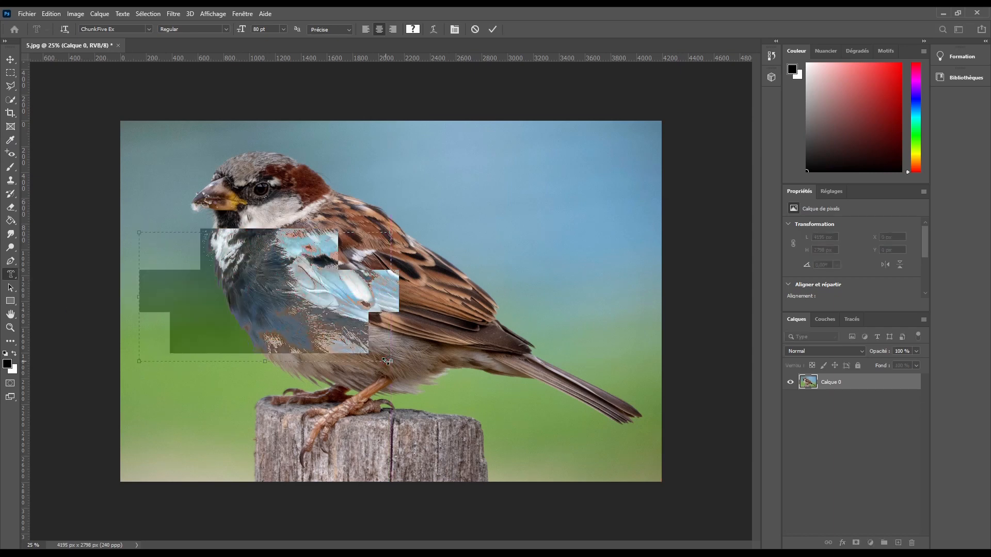
type("BONJOUR")
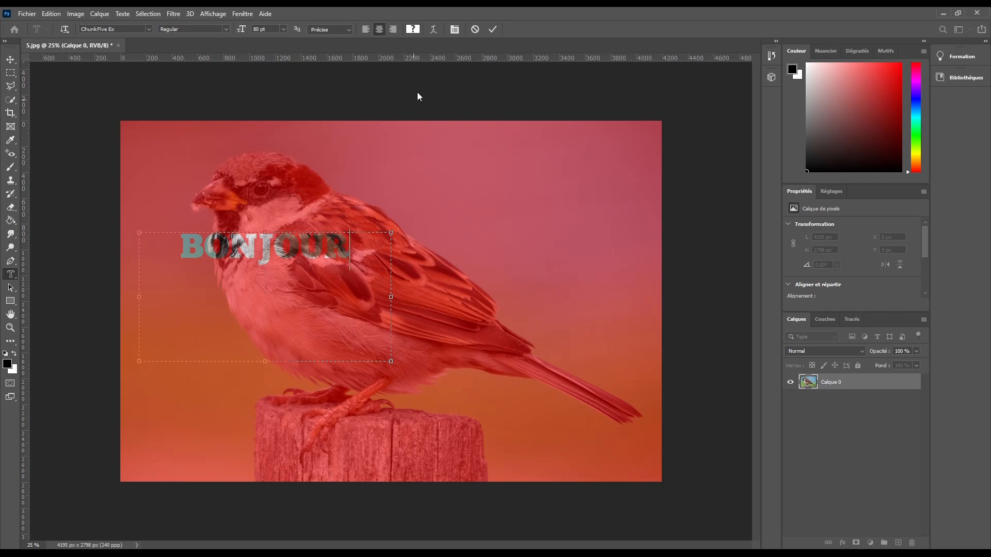
left_click(492, 29)
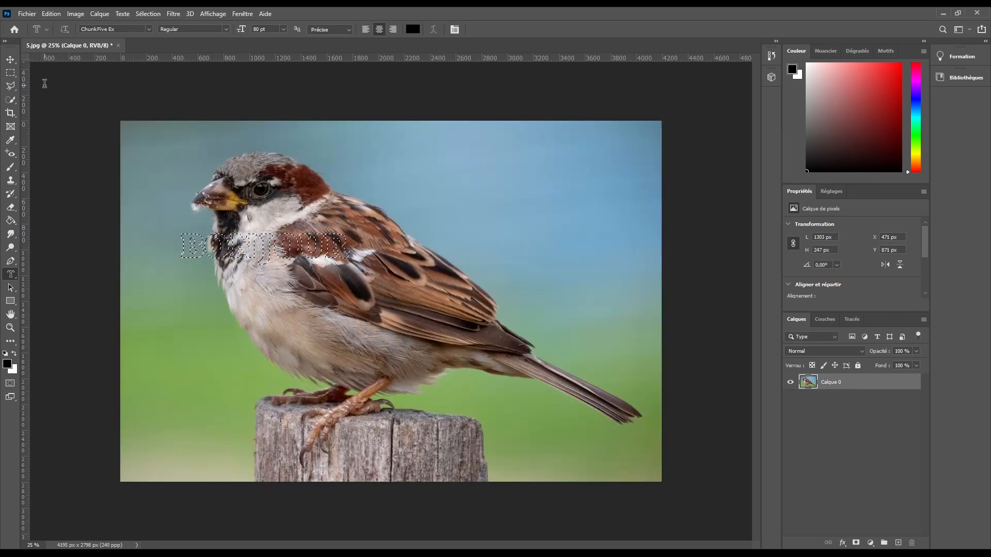
- Delete the photo pixels inside the BONJOUR selection and clear the selection
key("Delete")
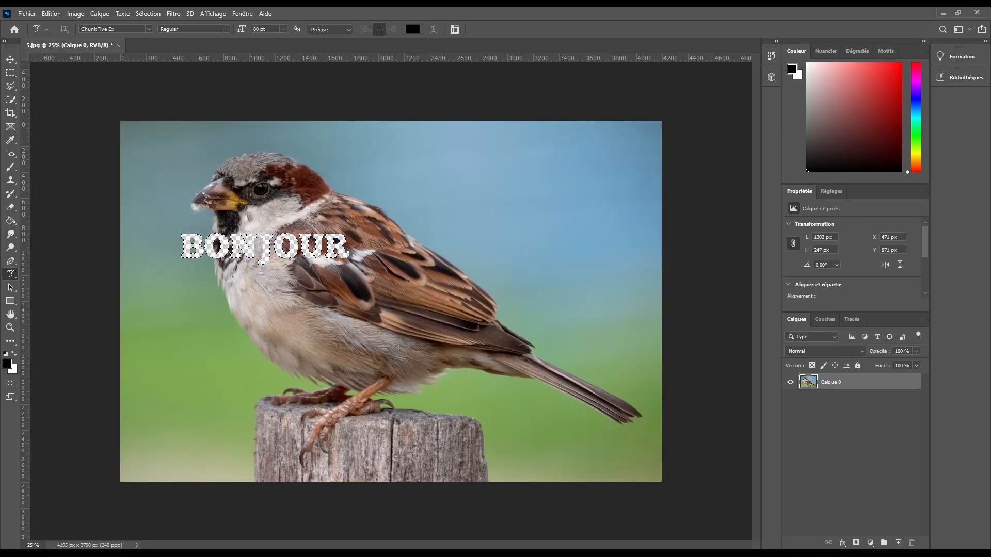
left_click(315, 288)
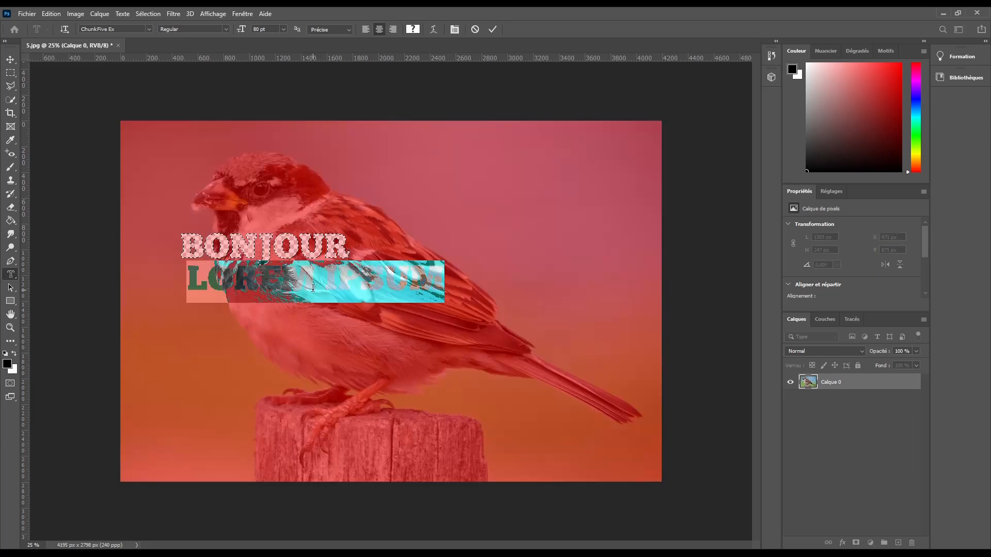
left_click(475, 29)
left_click(12, 74)
left_click(230, 209)
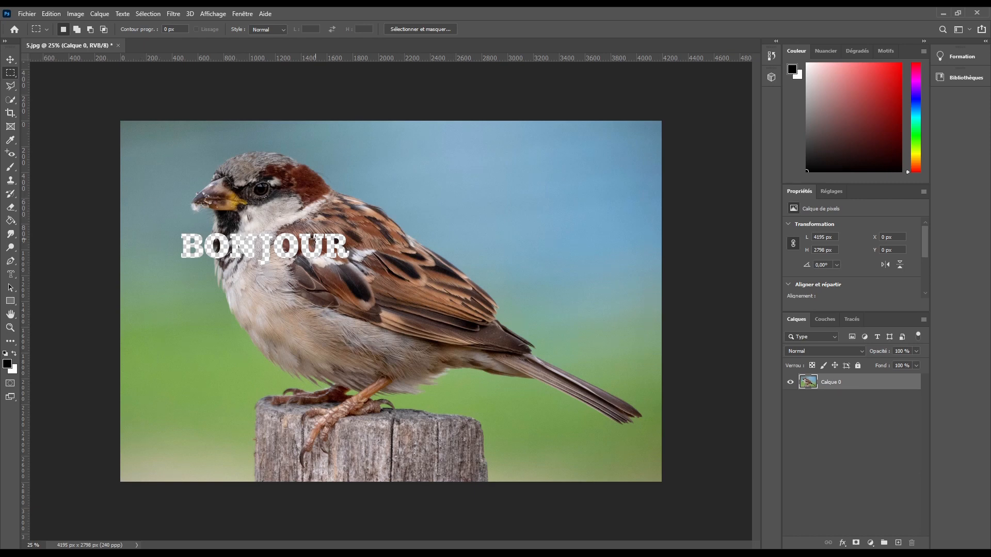
- Undo the BONJOUR cut-out, clear the restored selection, and return to the Move tool
key("ctrl+z")
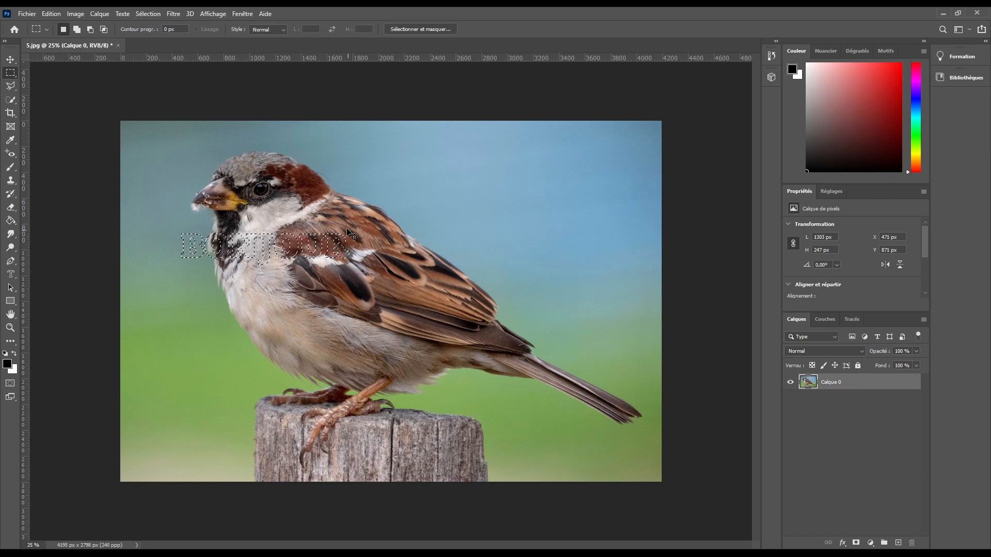
key("ctrl+d")
left_click(11, 60)
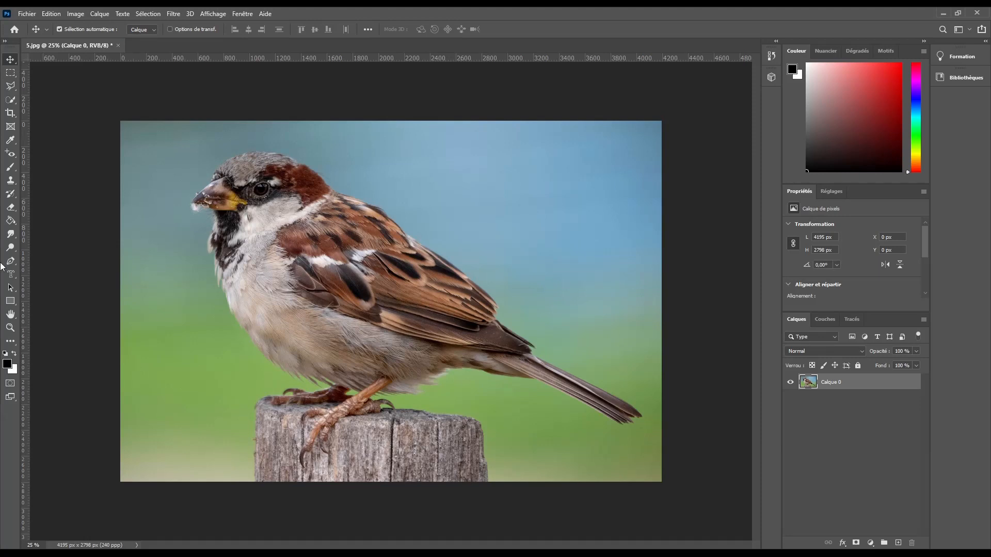
- Draw a closed triangular path about 584 × 280 px on the sparrow's chest with the Pen tool
left_click(9, 290)
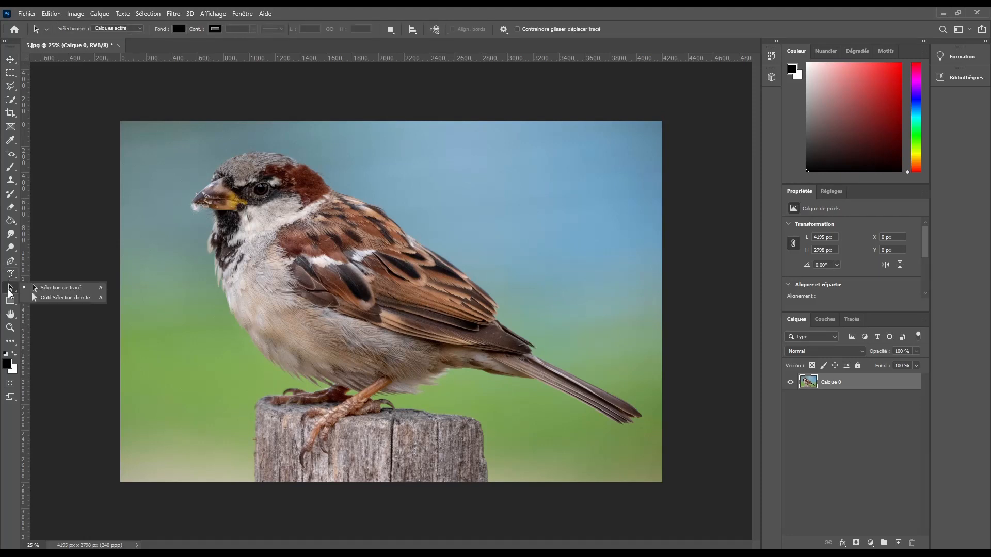
left_click(8, 290)
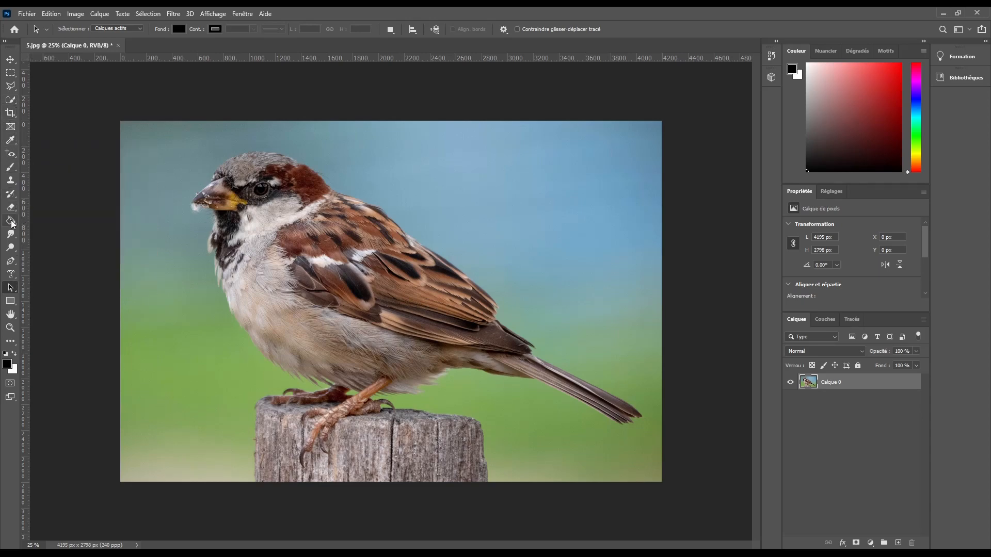
left_click(11, 261)
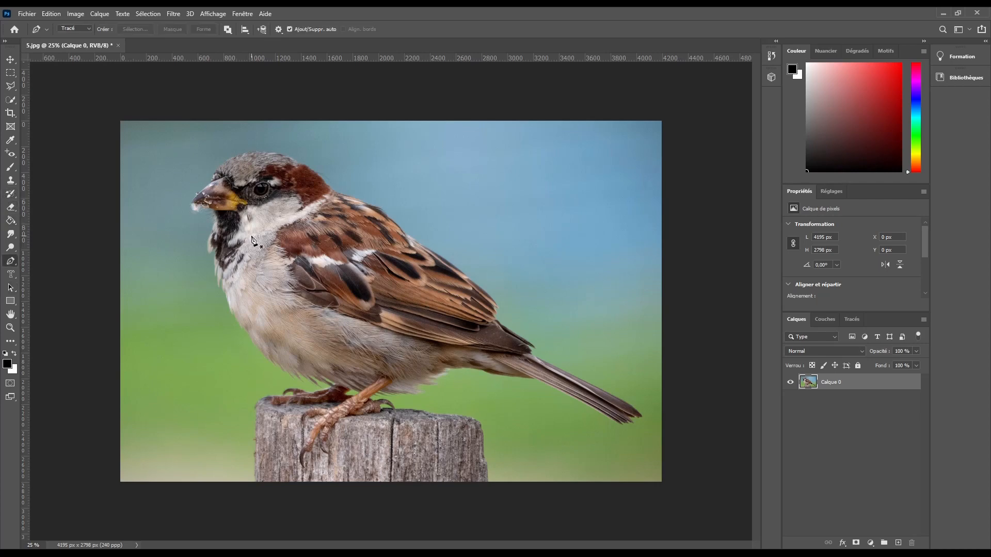
left_click(213, 269)
left_click(288, 271)
left_click(251, 235)
left_click(213, 269)
- Draw a second closed triangular path about 435 × 196 px on the sparrow's wing
left_click(380, 247)
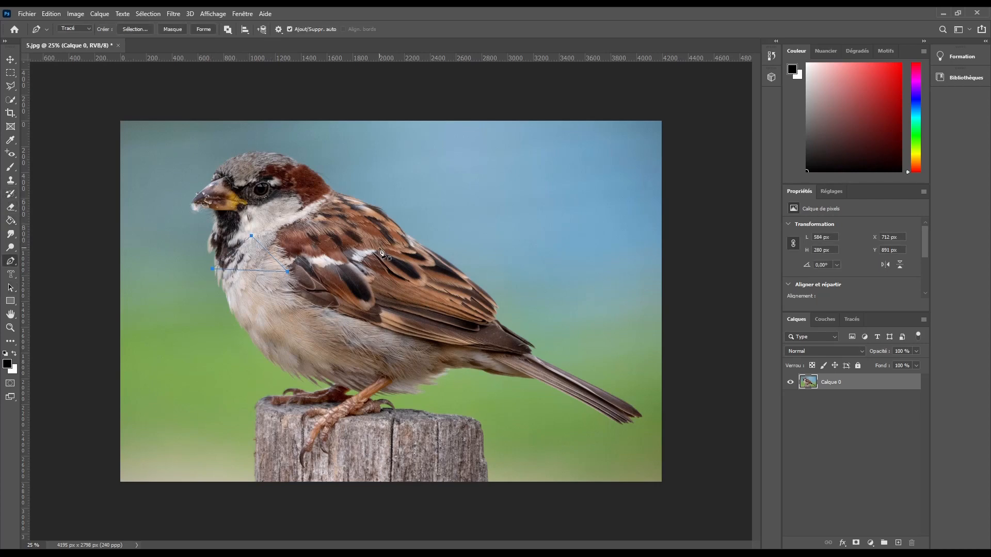
left_click(387, 273)
left_click(436, 265)
left_click(381, 250)
- Select the chest triangle and move its right and upper anchor points with Direct Selection, reshaping it to about 744 × 372 px
left_click(11, 288)
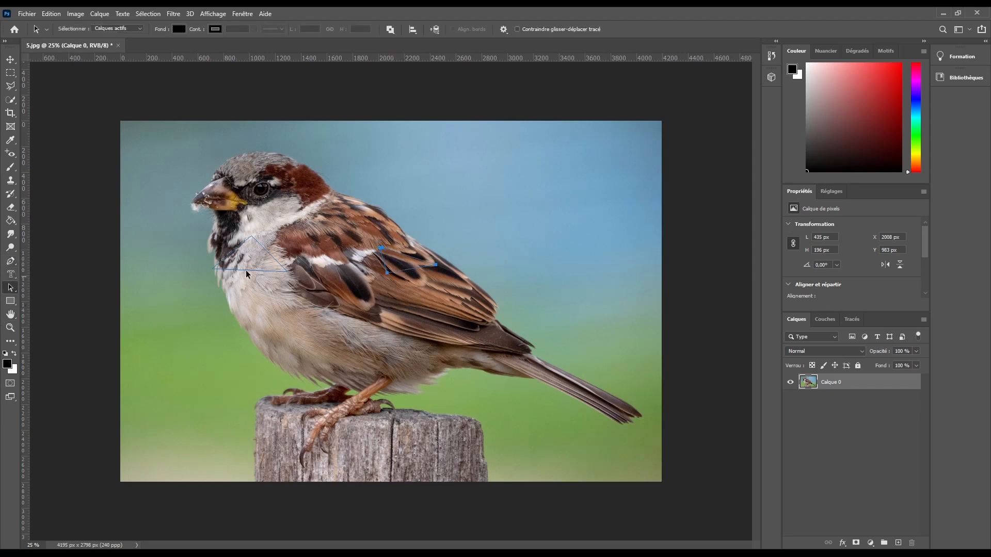
left_click_drag(201, 230, 322, 320)
right_click(11, 289)
left_click(49, 297)
left_click_drag(192, 249, 237, 294)
left_click_drag(287, 271, 308, 270)
left_click_drag(253, 237, 278, 223)
- Move the whole chest triangle with the Path Selection tool to about X 680 px, Y 963 px
right_click(15, 287)
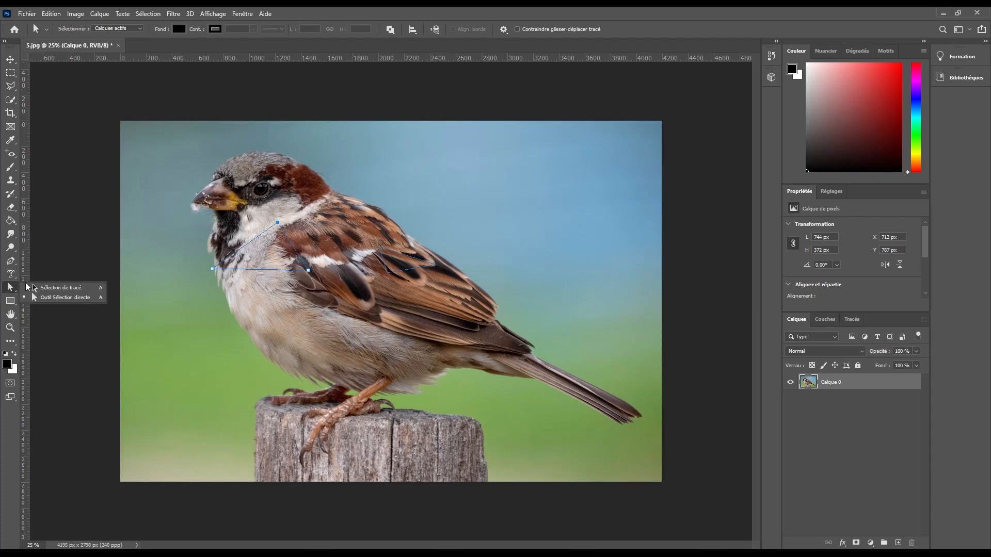
left_click(57, 288)
left_click_drag(210, 271, 209, 296)
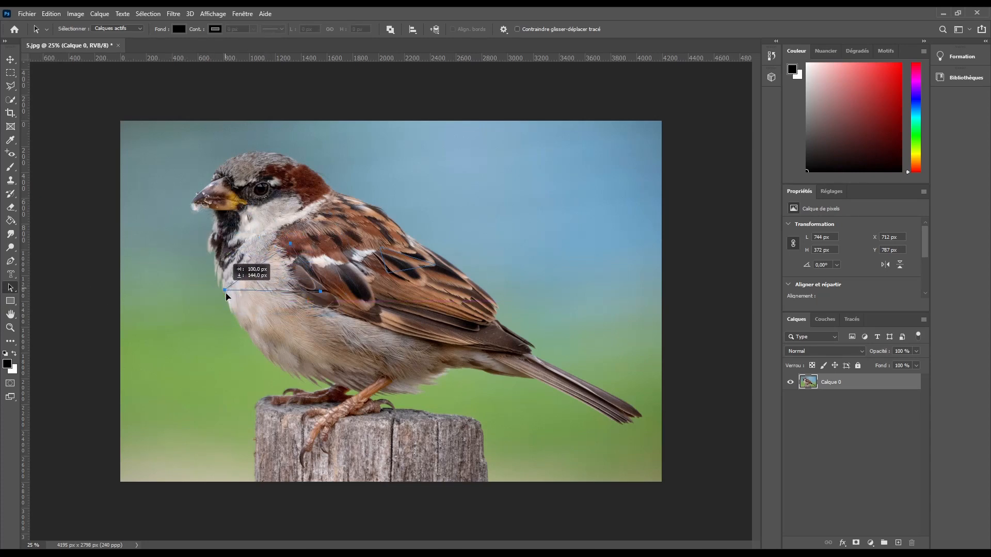
- Move the chest triangle's anchor points individually with Direct Selection, reshaping it to about 796 × 492 px
right_click(14, 289)
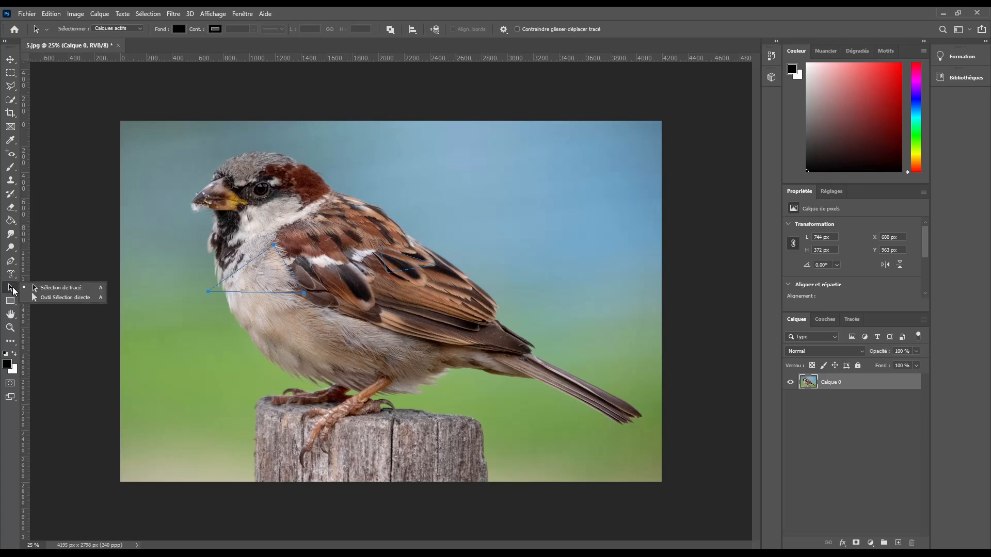
left_click(57, 298)
mouse_move(209, 290)
left_mouse_down()
mouse_move(227, 266)
mouse_move(246, 313)
mouse_move(238, 255)
mouse_move(219, 276)
left_mouse_up()
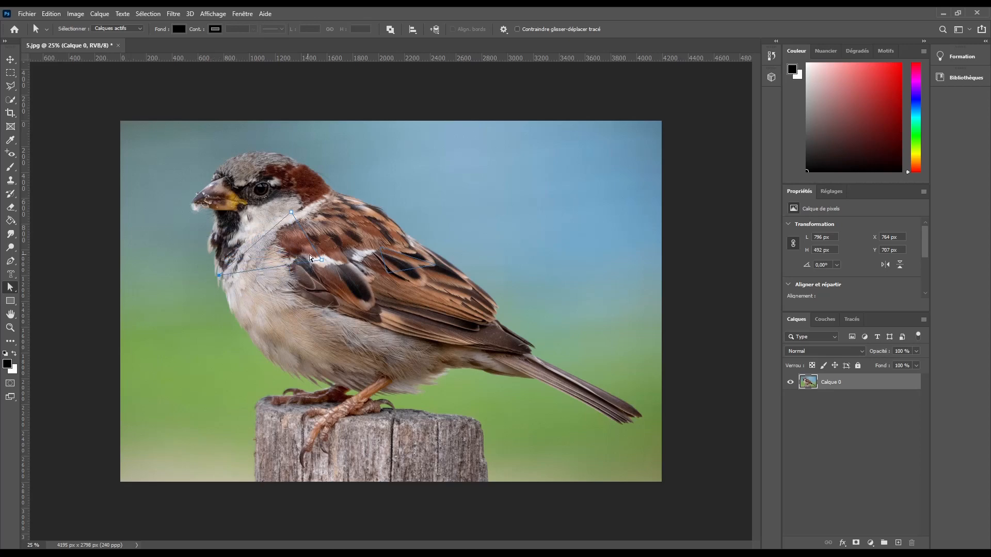
left_click_drag(319, 262, 319, 264)
- Draw a black filled rectangle shape about 2265 × 1360 px over the sparrow's body with the Rectangle tool
left_click(11, 302)
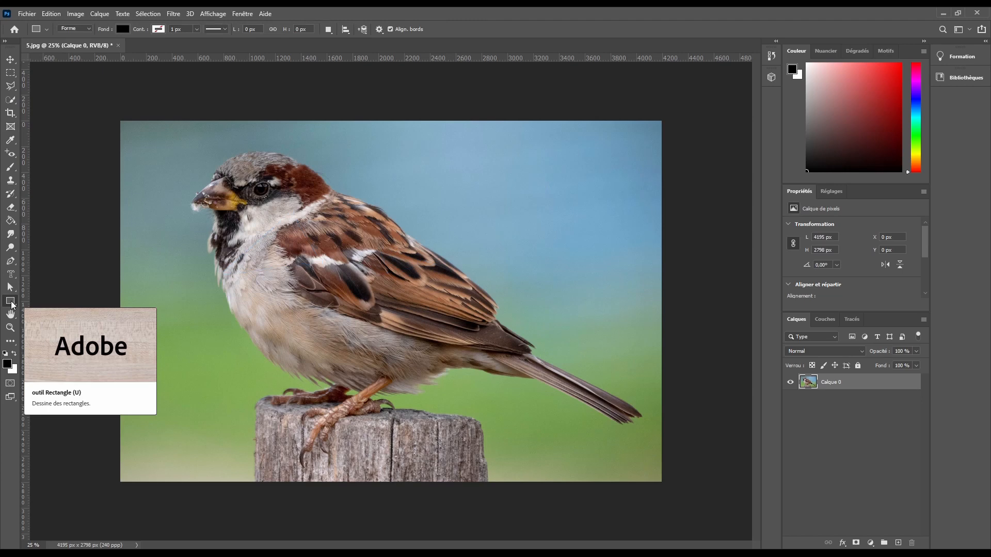
right_click(11, 305)
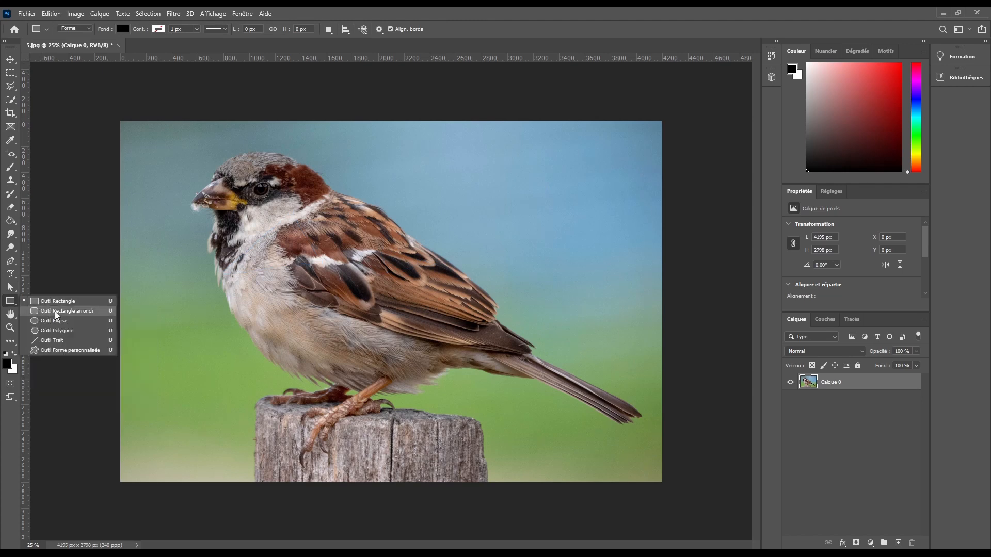
left_click(13, 302)
left_click_drag(184, 182, 477, 356)
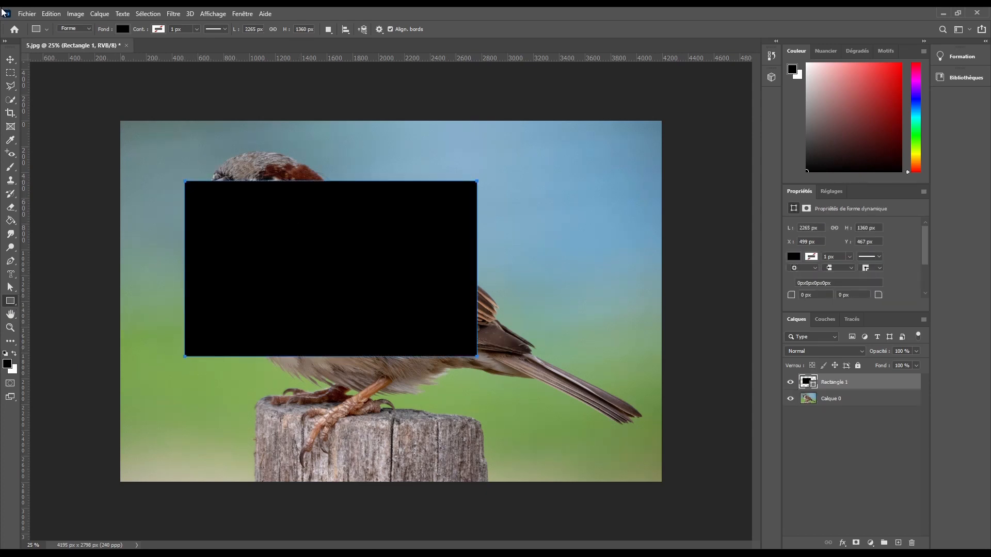
left_click(70, 29)
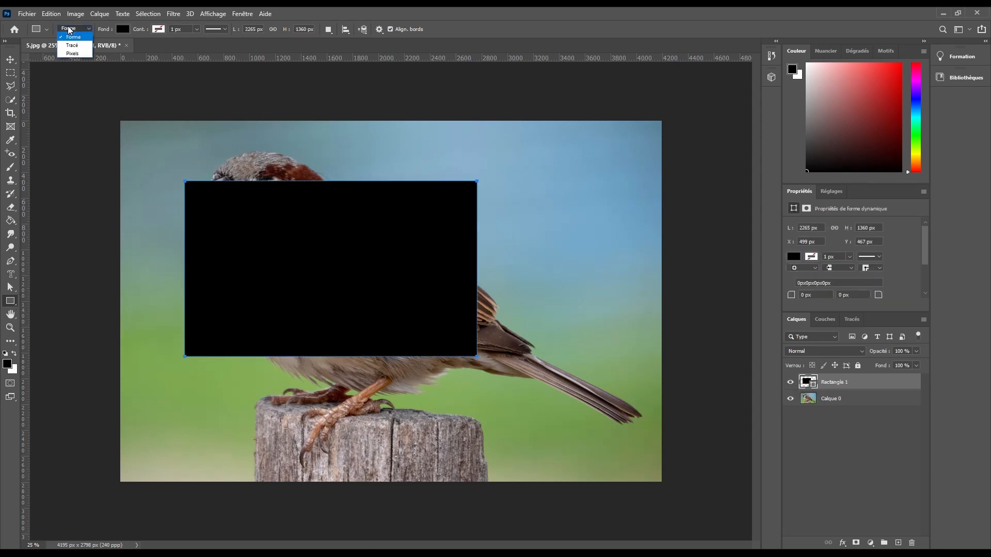
left_click(71, 31)
left_click(123, 30)
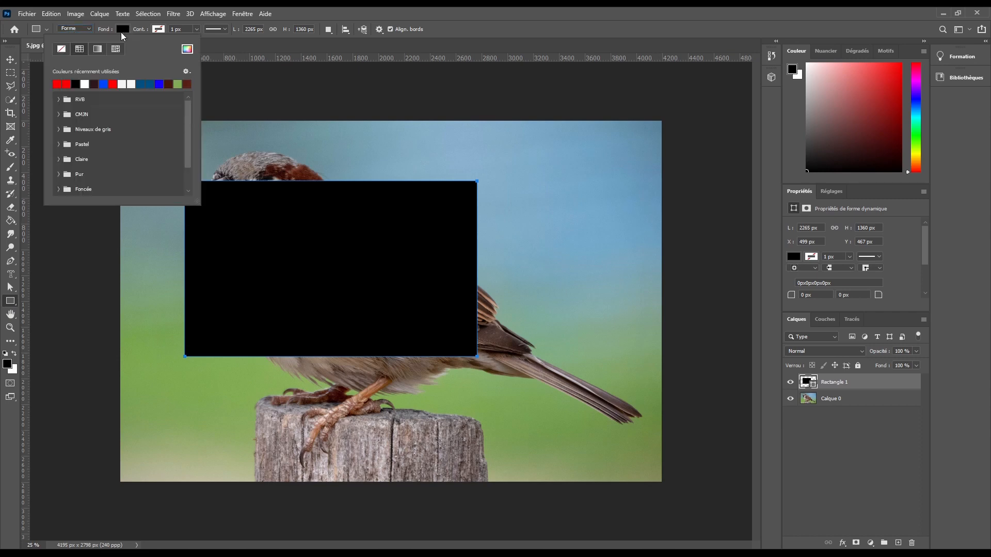
left_click(120, 32)
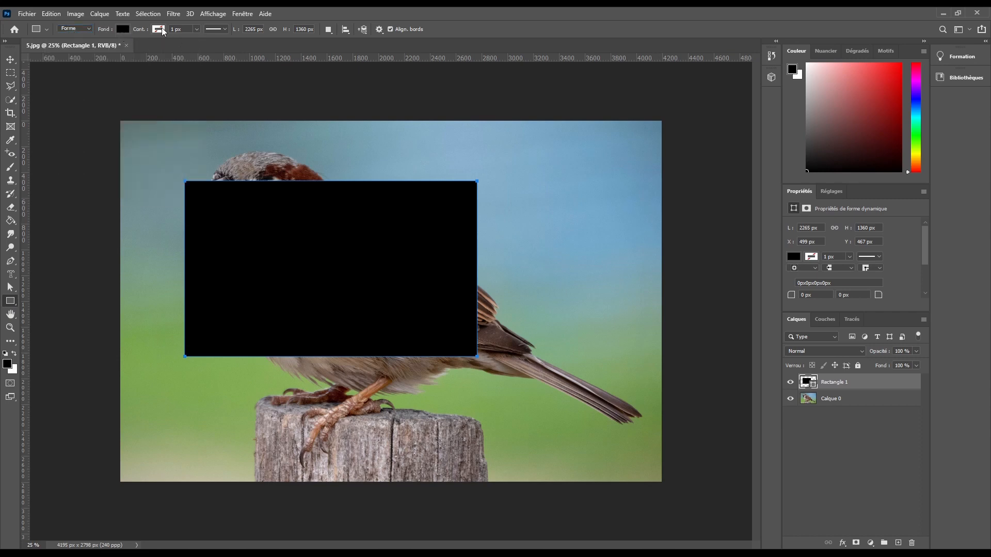
left_click(186, 29)
- Draw black rectangles over the tail and the post, the post one about 1085 × 433 px, and undo all three rectangles
left_click_drag(584, 318, 467, 392)
mouse_move(273, 378)
left_mouse_down()
mouse_move(413, 410)
mouse_move(413, 434)
left_mouse_up()
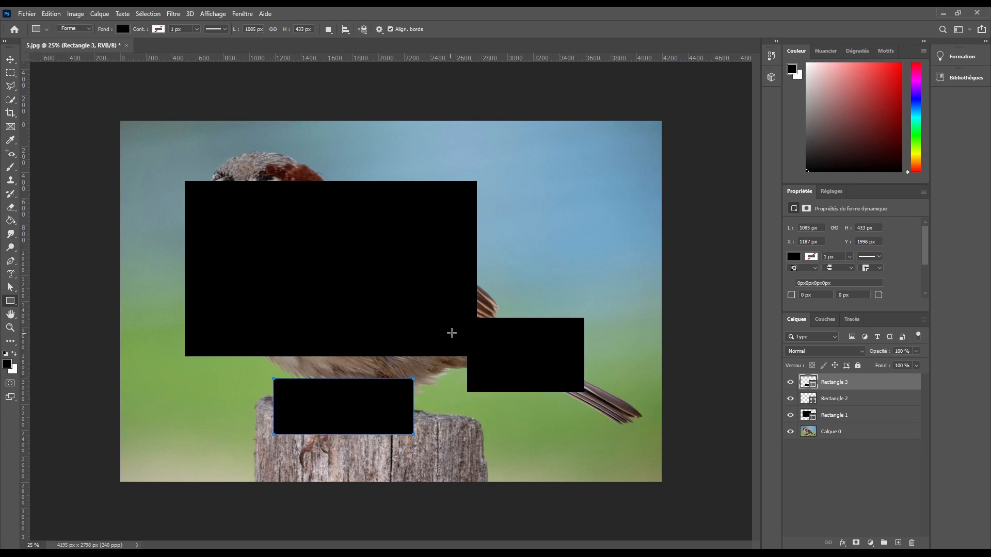
key("ctrl+z")
key("ctrl+z")
key("ctrl+z")
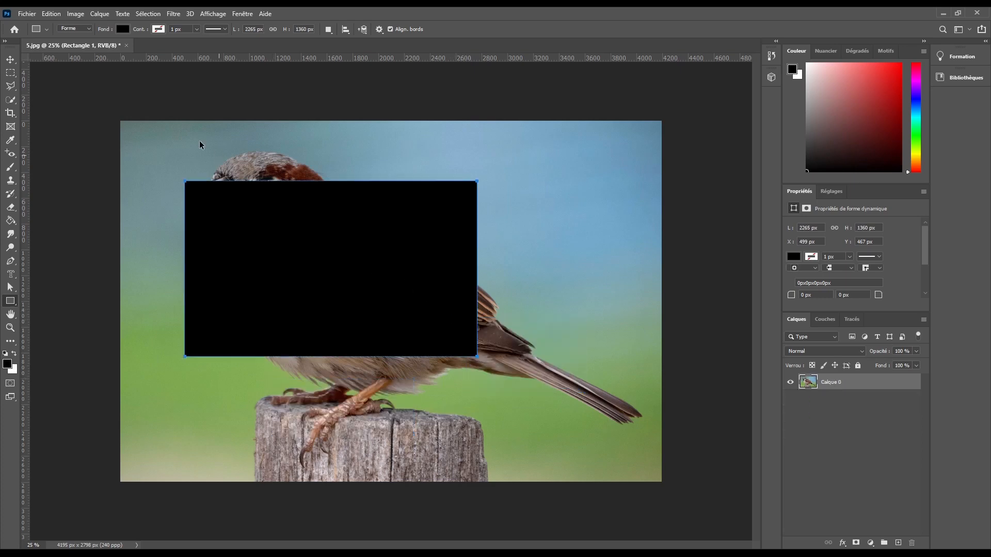
- Set the Rectangle tool to path mode (Tracé) and draw three rectangular paths, the one below the belly about 1049 × 213 px
left_click(72, 45)
left_click_drag(192, 175, 412, 317)
left_click_drag(532, 282, 510, 361)
left_click_drag(369, 362, 234, 389)
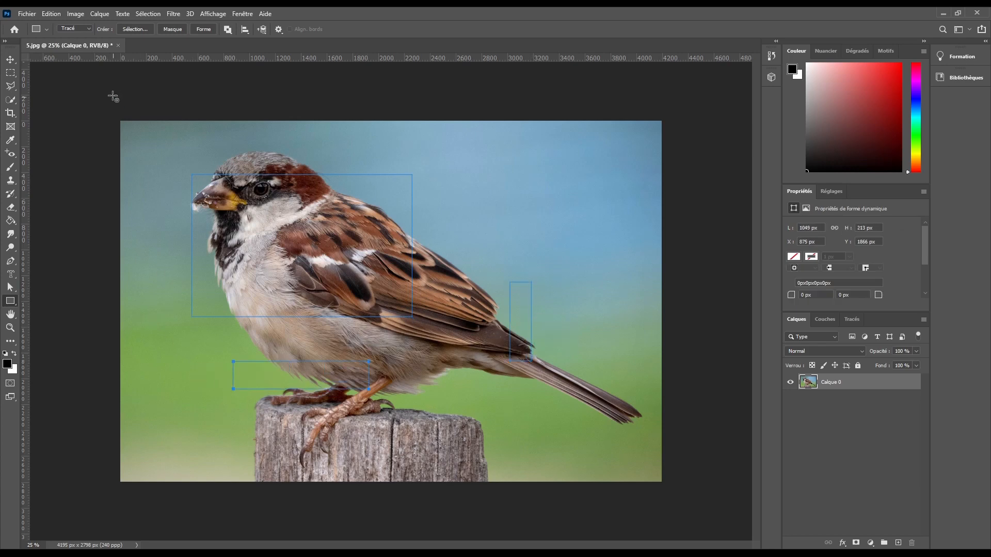
- Draw two elliptical paths, the one above the back about 569 × 349 px, and a circular path about 795 px wide in the sky
right_click(10, 302)
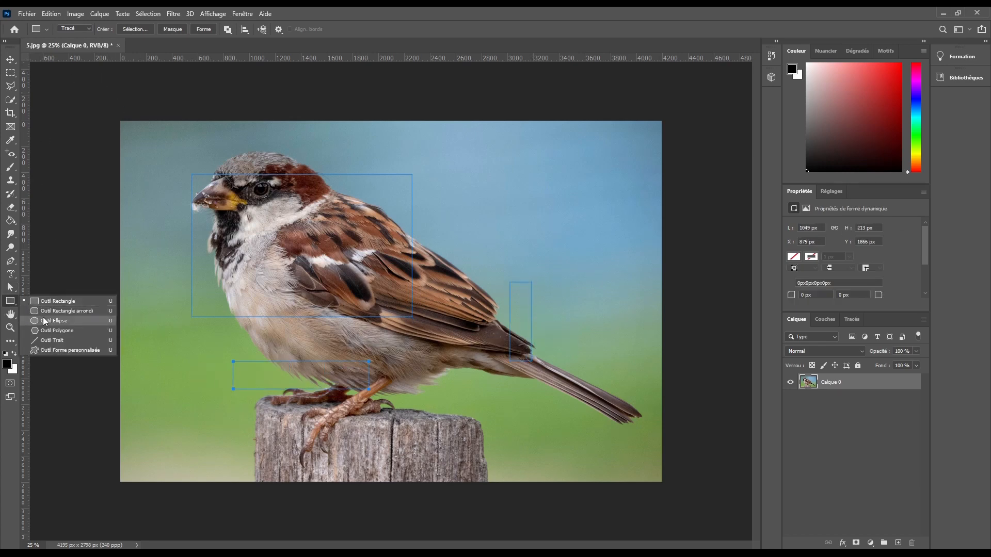
left_click(43, 316)
left_click_drag(123, 336, 207, 391)
left_click_drag(414, 180, 489, 225)
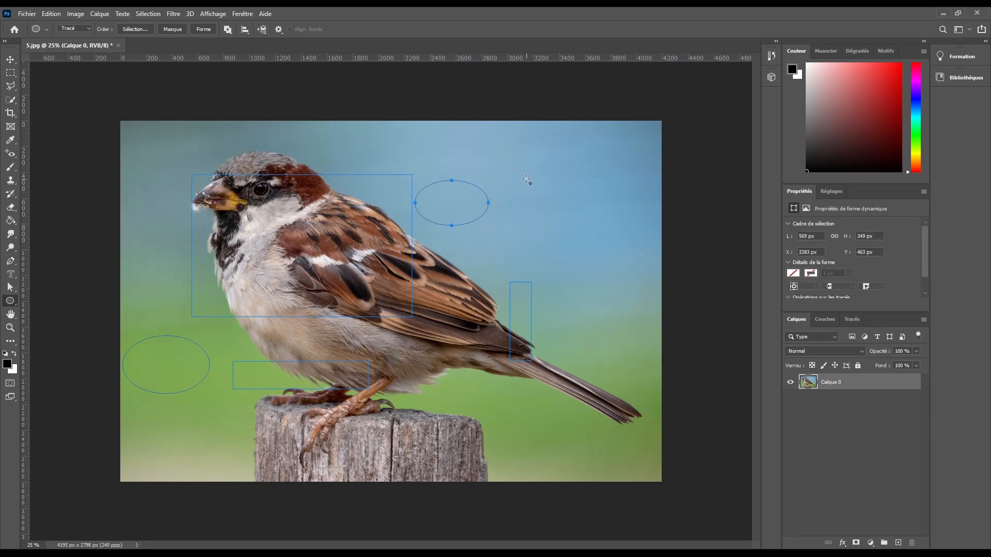
left_click_drag(526, 179, 625, 287)
left_click(11, 62)
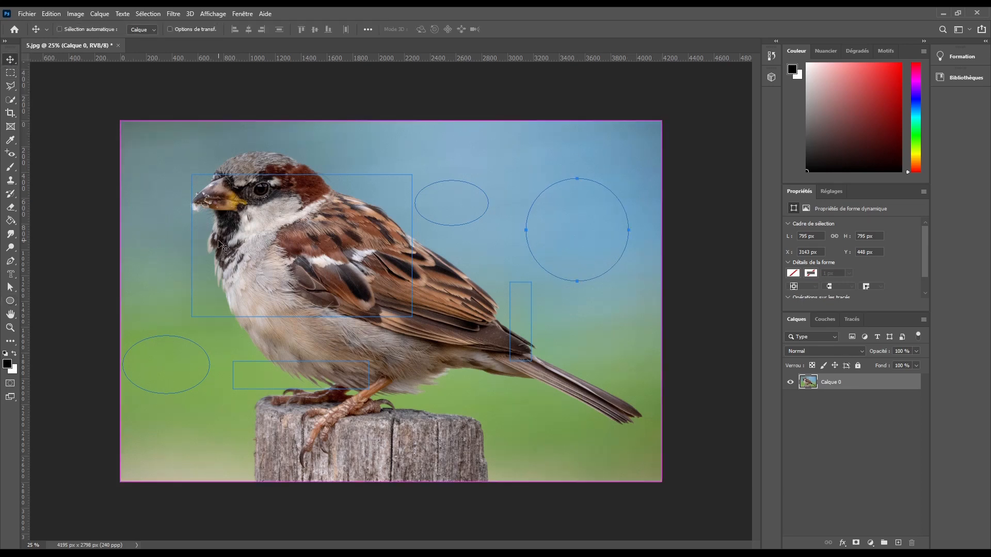
- Rotate the canvas view to 90° and on to 149° with the Rotate View tool, and reset the view
right_click(10, 314)
left_click(45, 320)
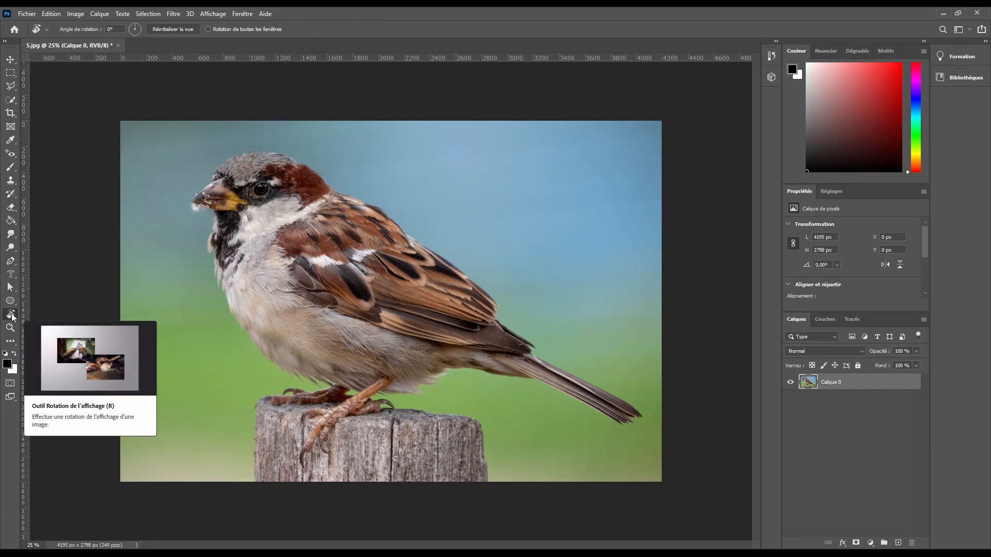
left_click_drag(374, 287, 462, 212)
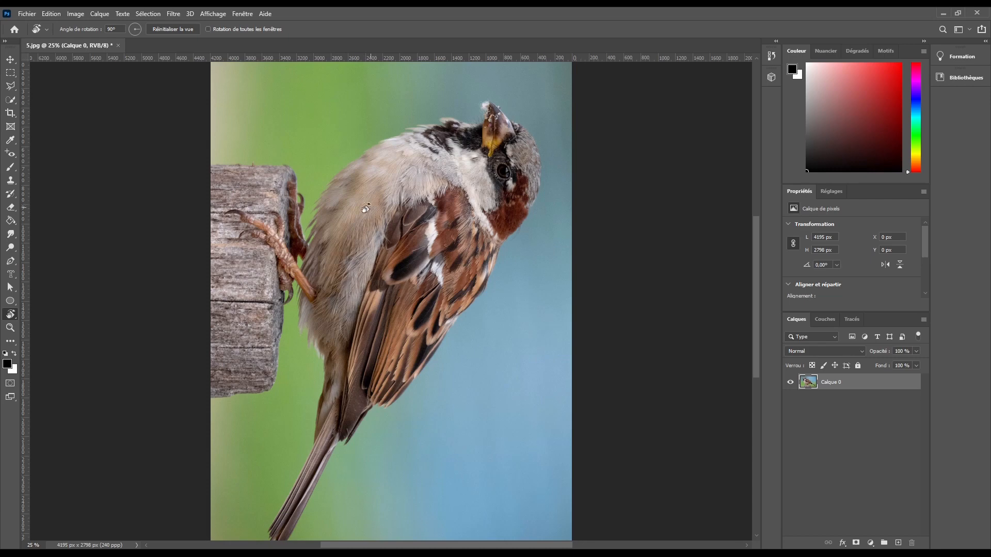
left_click_drag(440, 197, 548, 245)
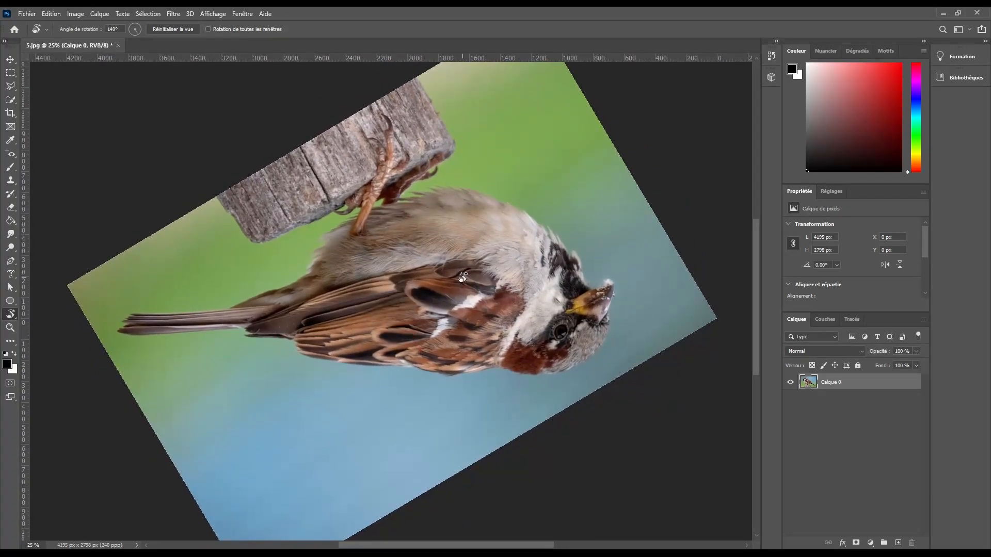
left_click(108, 29)
left_click(170, 29)
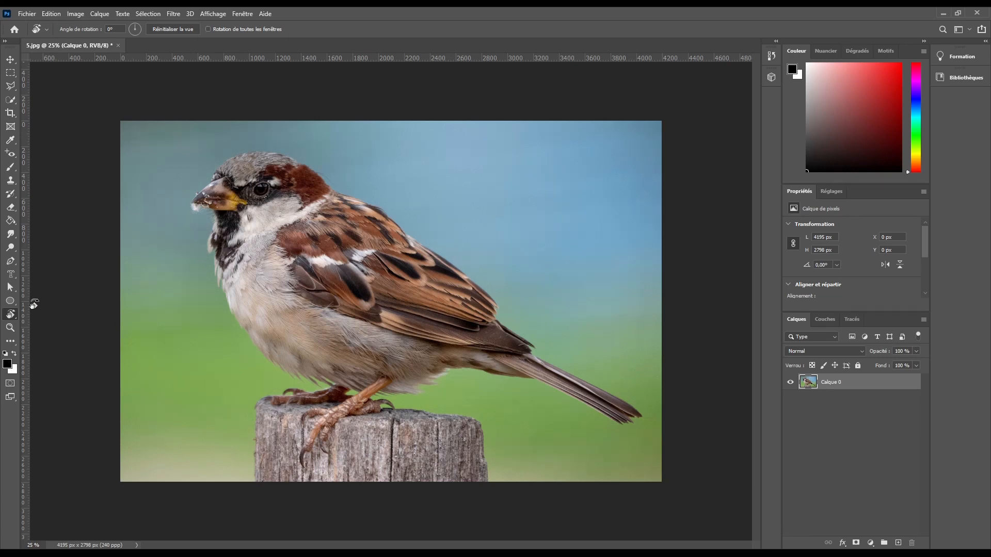
- Magnify the sparrow's eye to 200 % with the Zoom tool
left_click(10, 328)
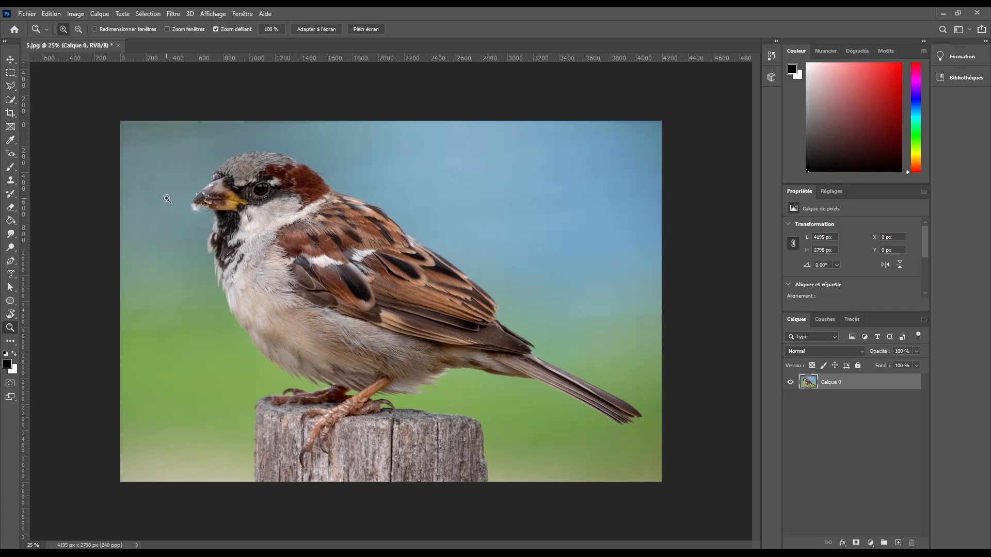
left_click(249, 197)
left_click(244, 174)
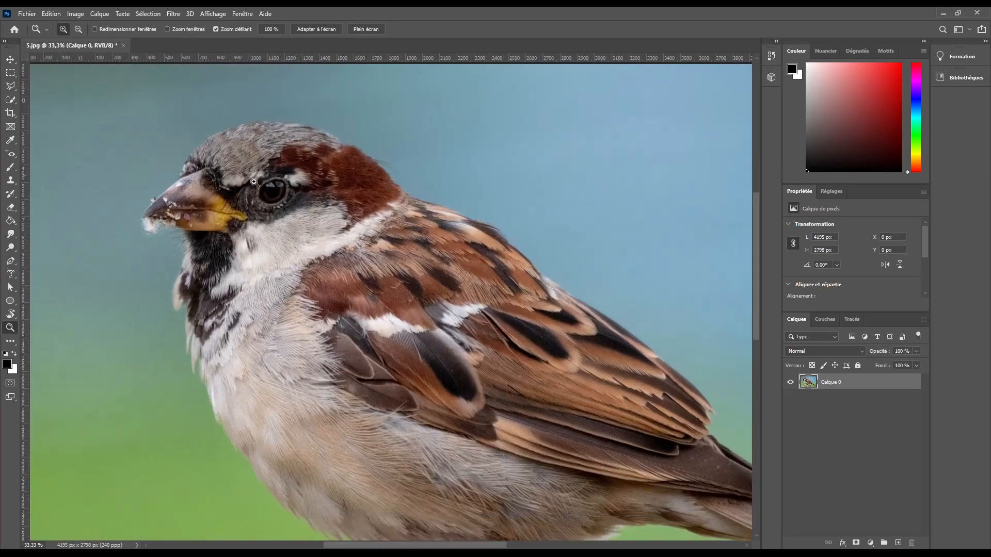
left_click(262, 186)
left_click(253, 184)
left_click(253, 184)
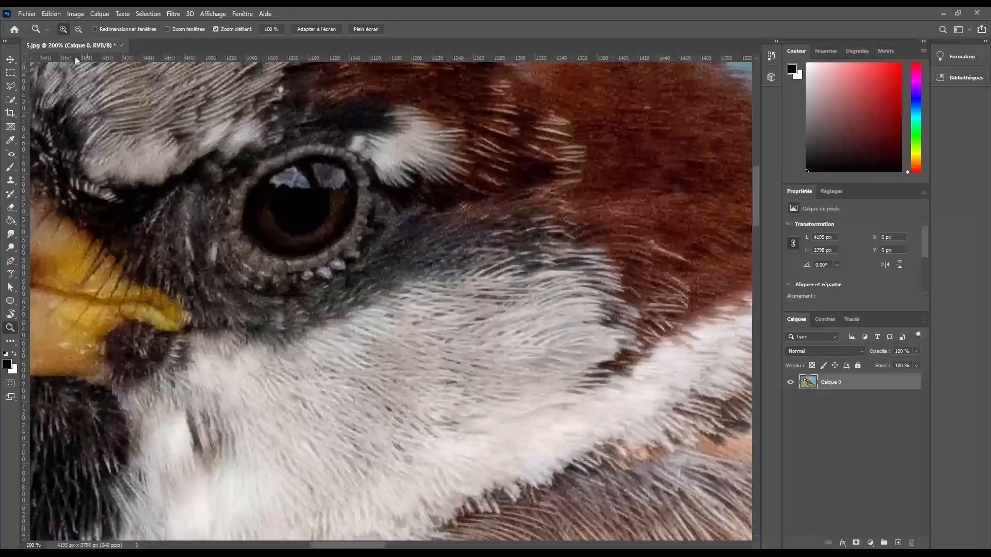
- Switch the Zoom tool to zooming out and reduce the view to 25 %
left_click(78, 31)
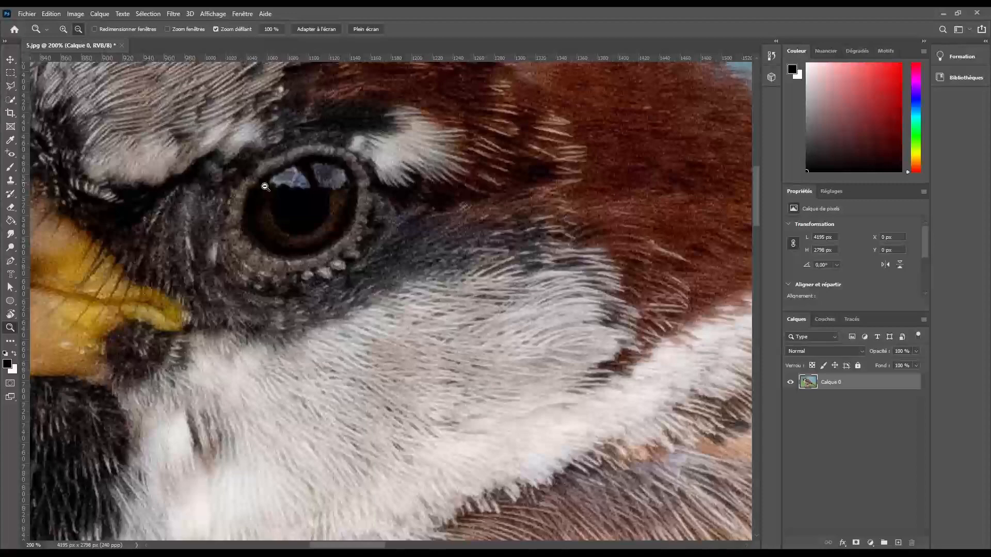
left_click(294, 197)
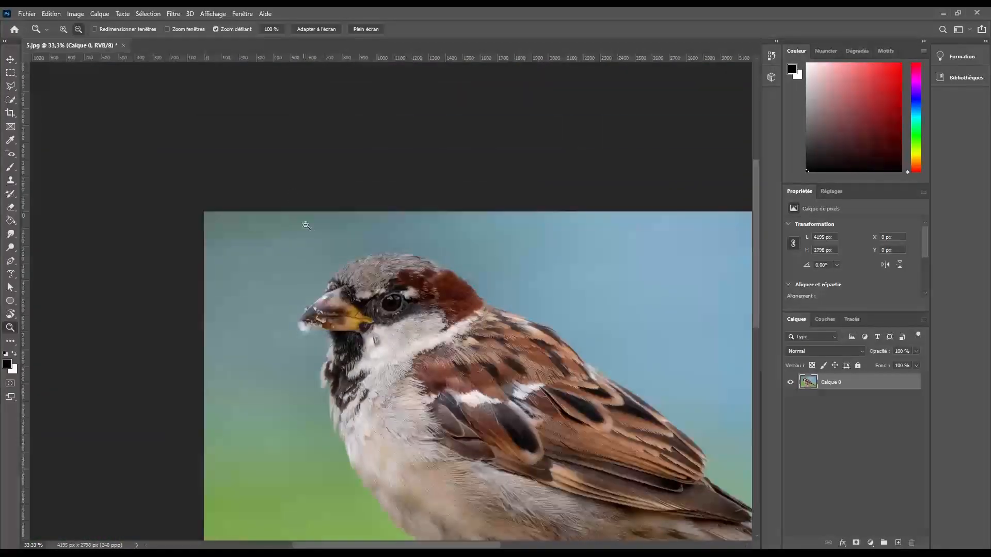
left_click(530, 393)
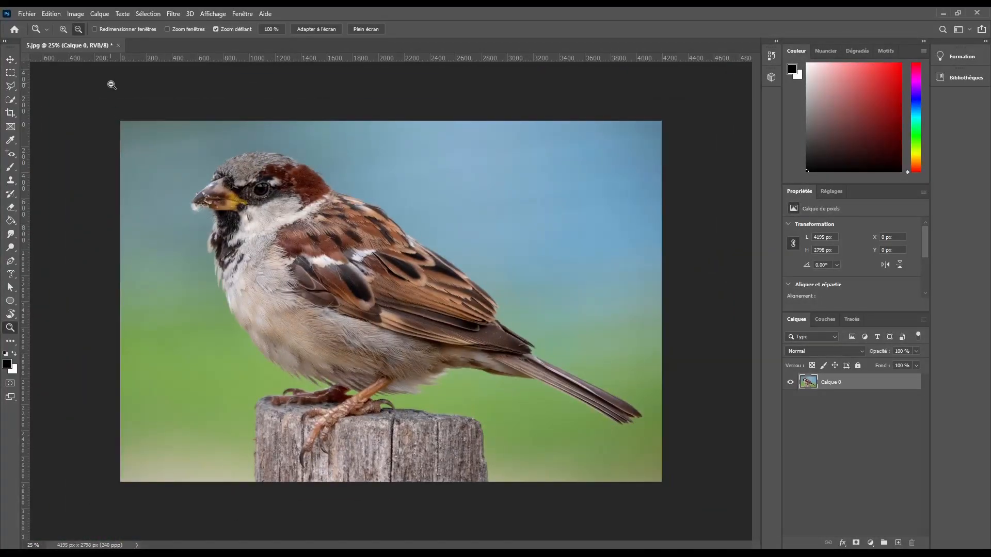
- Zoom in on the sparrow's head to 66.67 % and back out to 25 % by temporarily reversing the Zoom tool
left_click(222, 138, "alt")
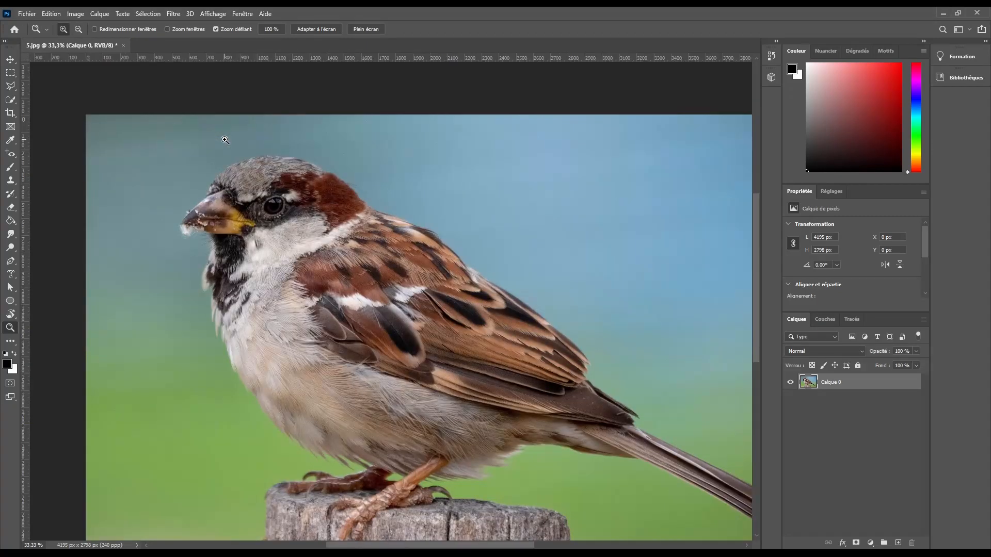
left_click(255, 166)
left_click(291, 219)
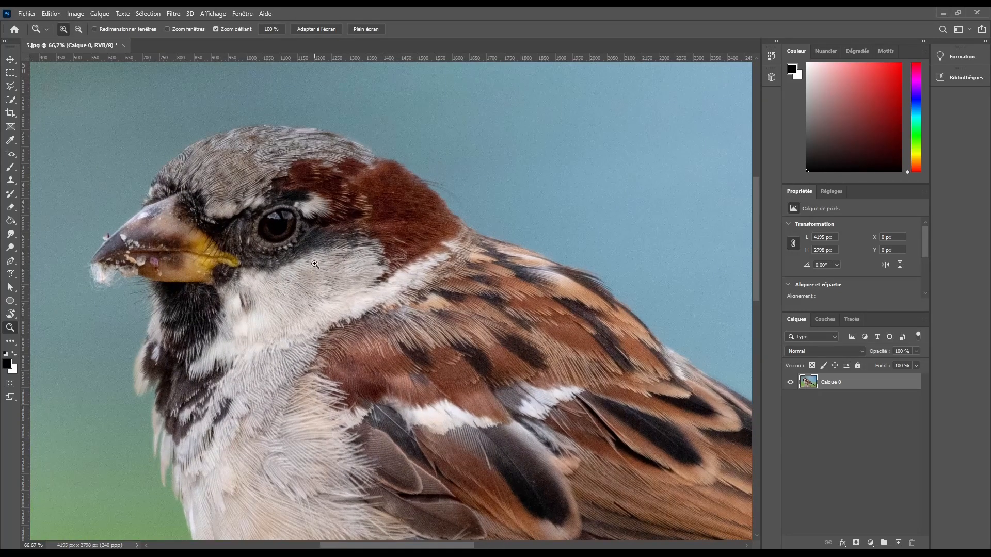
left_click(285, 222, "alt")
left_click(274, 217, "alt")
left_click(275, 217, "alt")
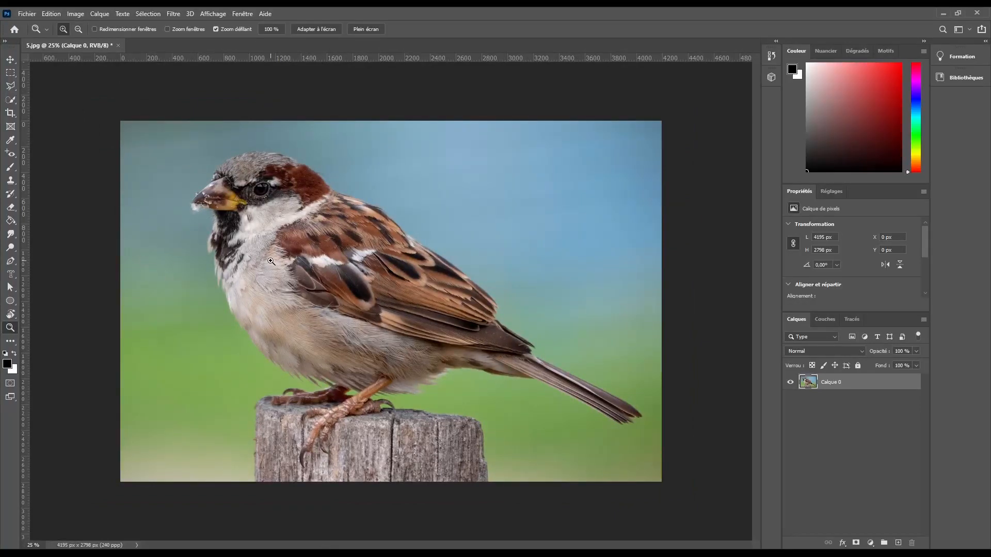
- Compare fitting the photo to the screen, zooming out to 25 % and filling the screen, ending with the fitted view
key("ctrl+0")
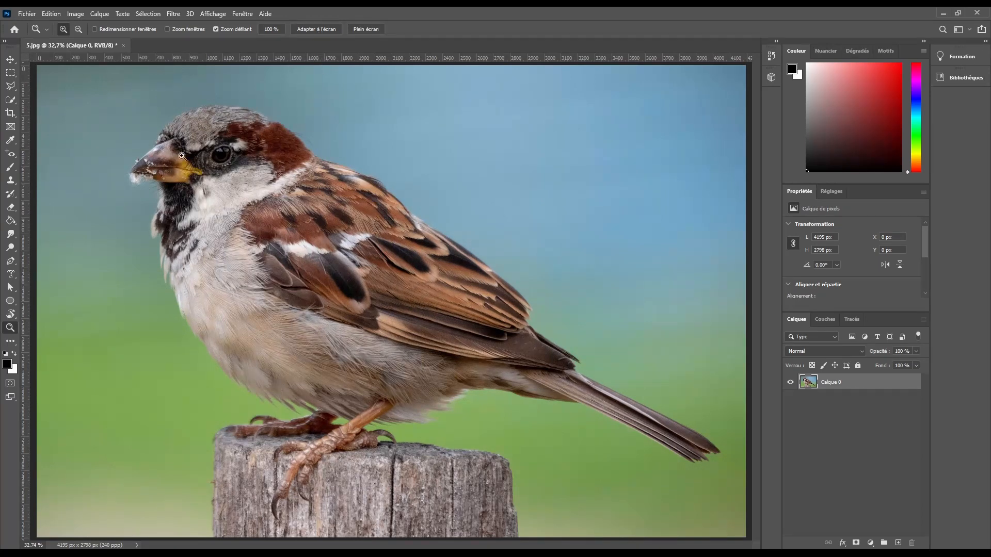
key("ctrl+minus")
key("ctrl+minus")
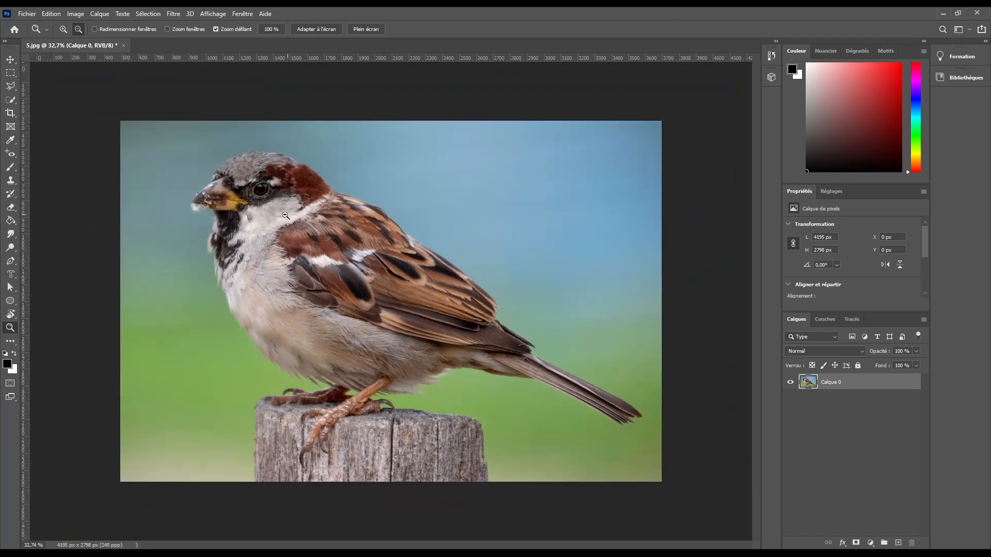
left_click(325, 29)
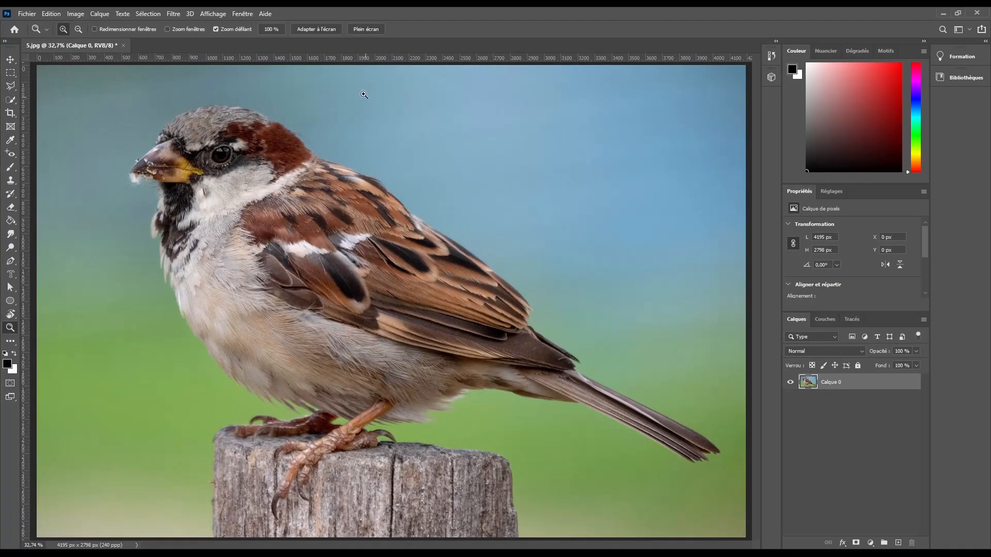
left_click(368, 28)
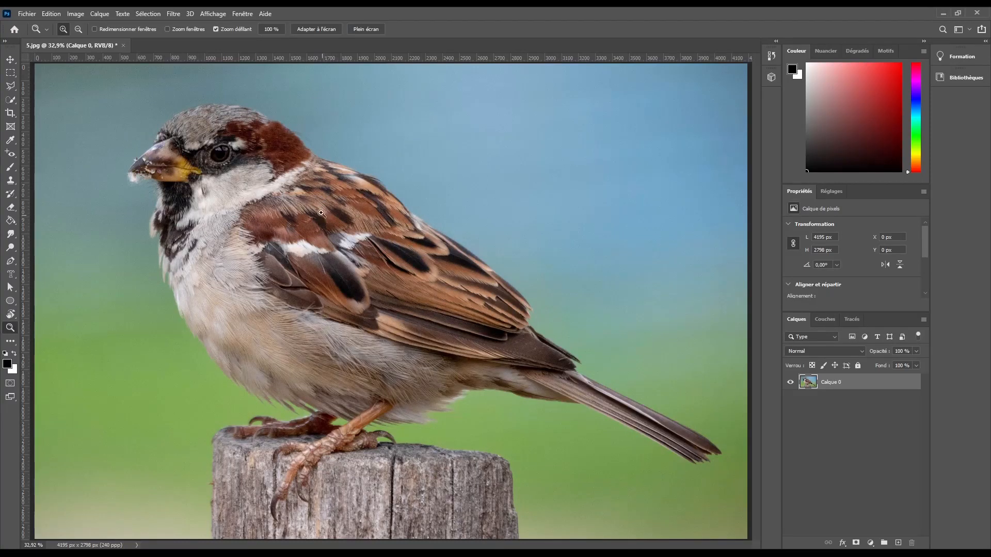
left_click(306, 29)
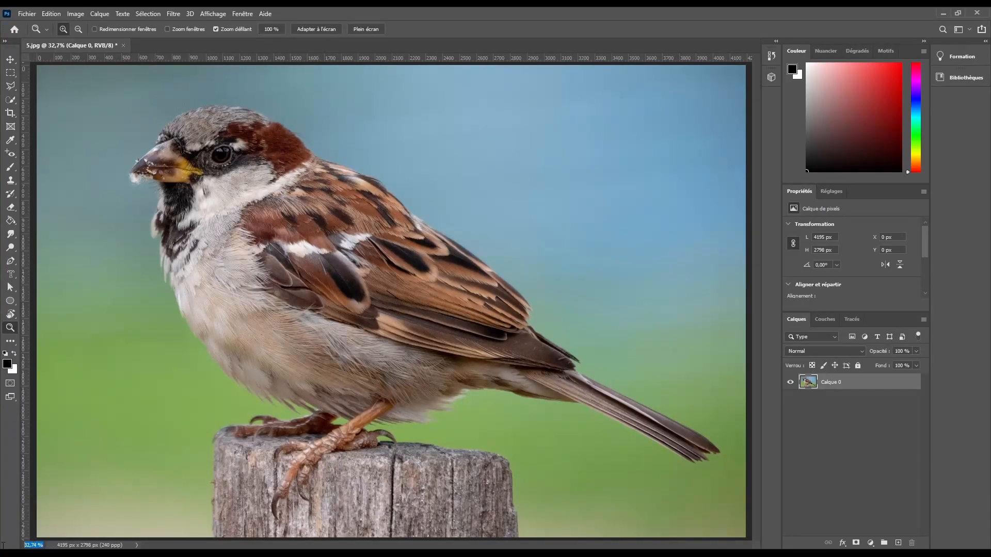
- Set the document zoom to 20 % and fit the photo to the screen again
type("20")
key("Return")
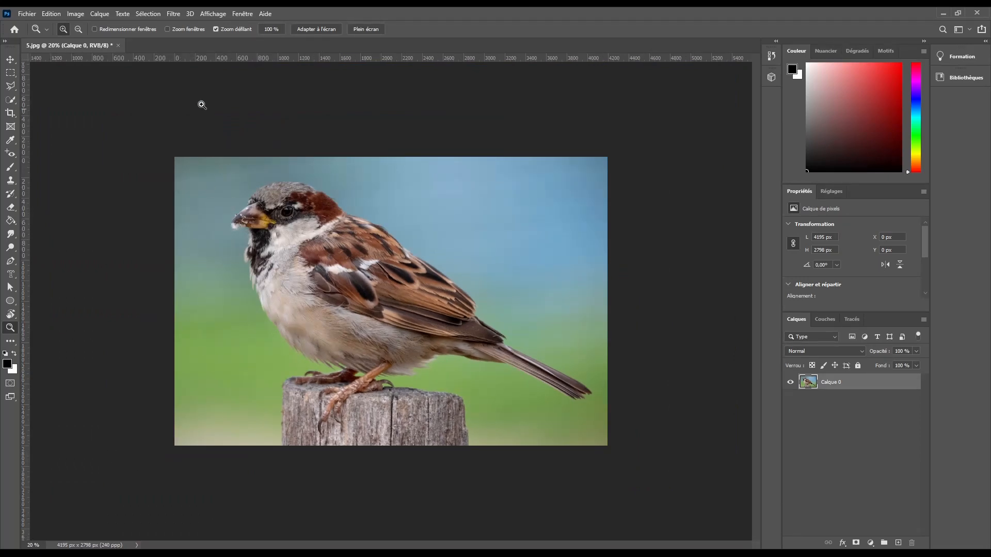
left_click(317, 31)
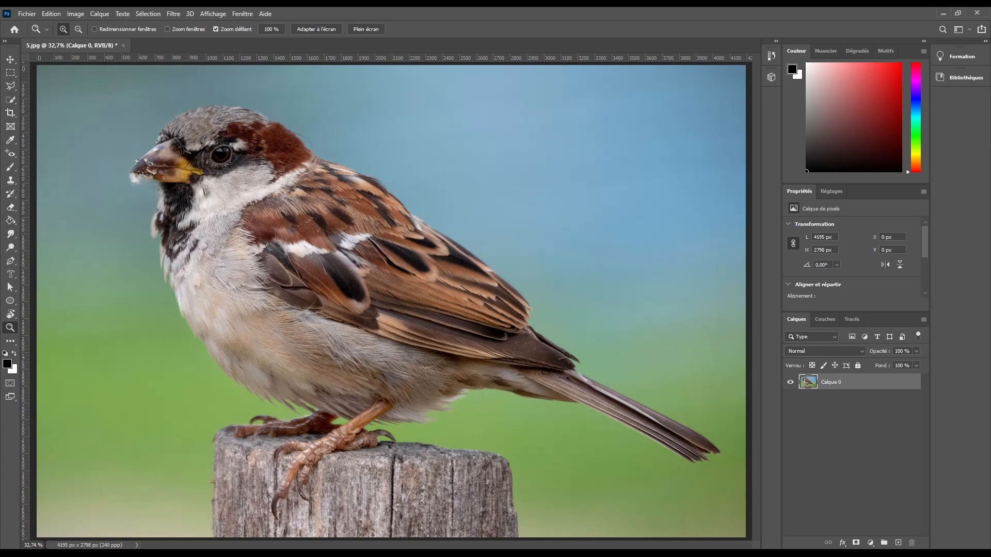
- Set the document zoom to 50 %, fit the photo back to the screen, and switch to the Move tool
left_click_drag(45, 545, 25, 545)
type("50")
key("Return")
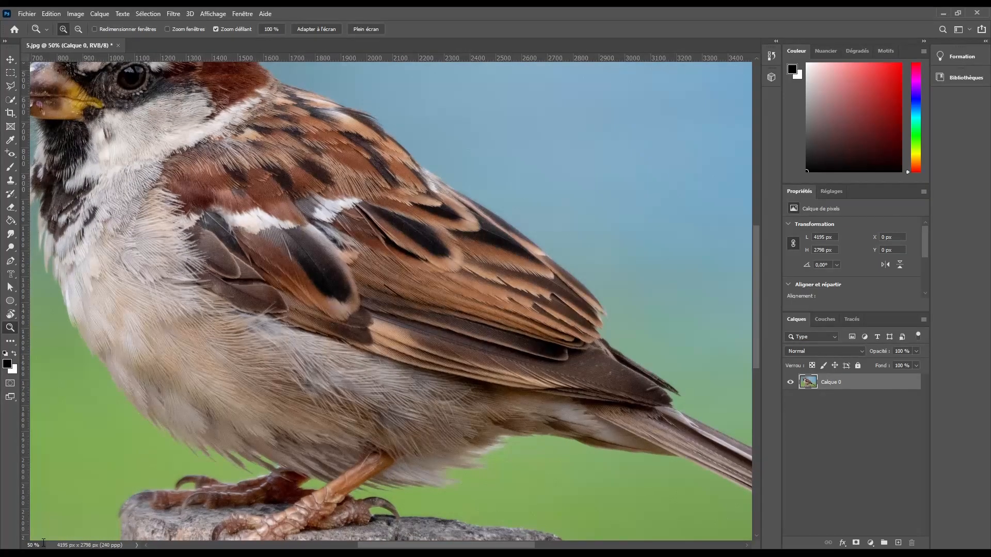
left_click_drag(43, 542, 26, 544)
left_click(312, 25)
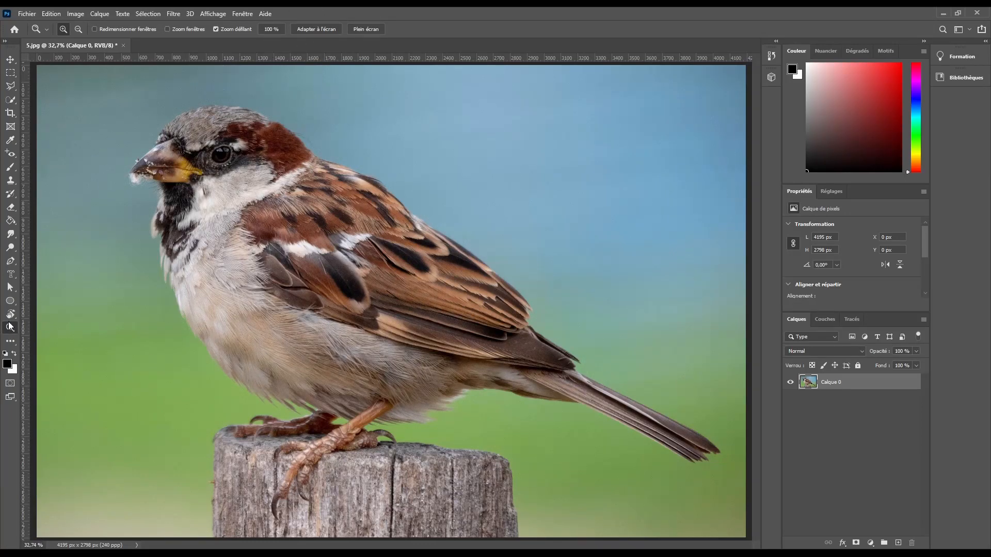
left_click(10, 60)
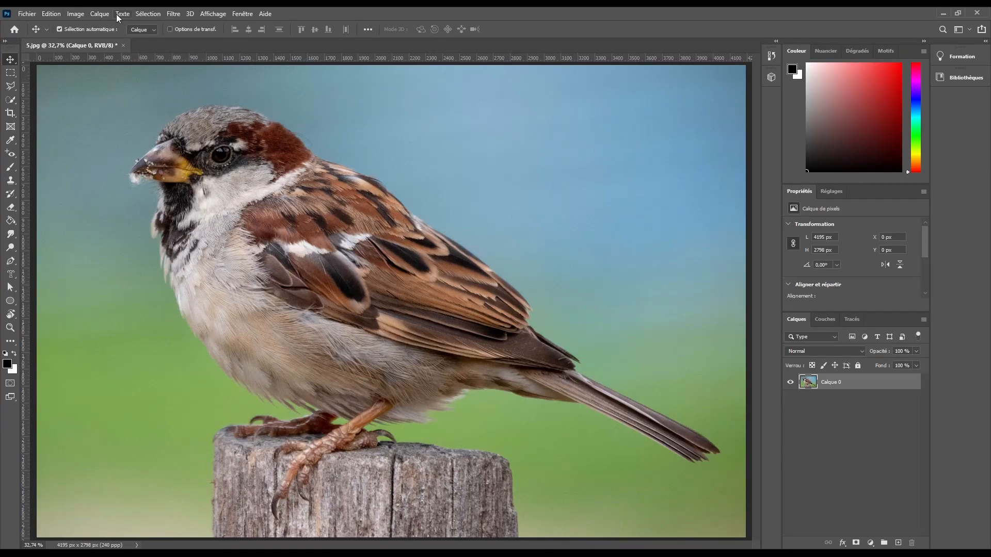
- Examine the file formats offered when saving the sparrow photo under another name, and cancel without saving
left_click(26, 14)
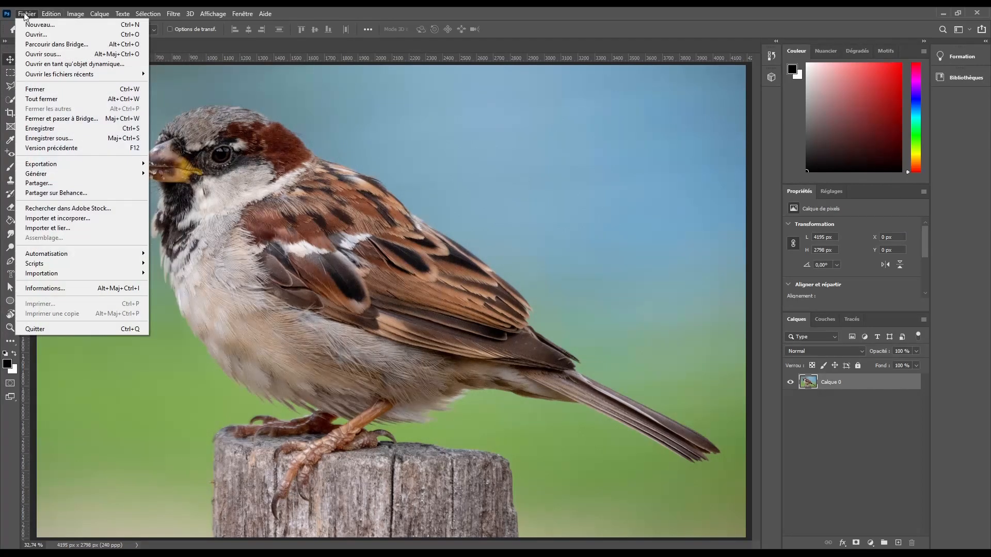
left_click(48, 139)
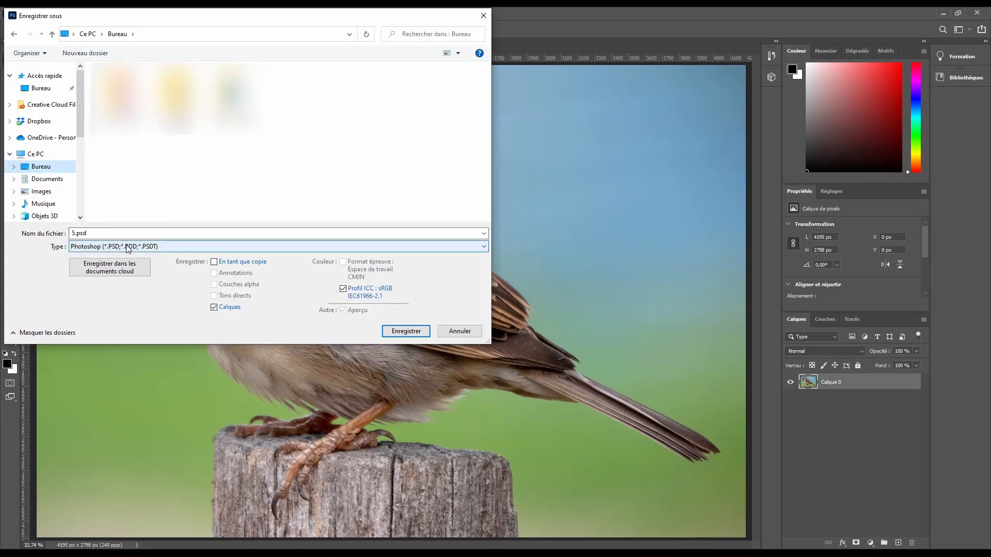
left_click(460, 331)
left_click(25, 13)
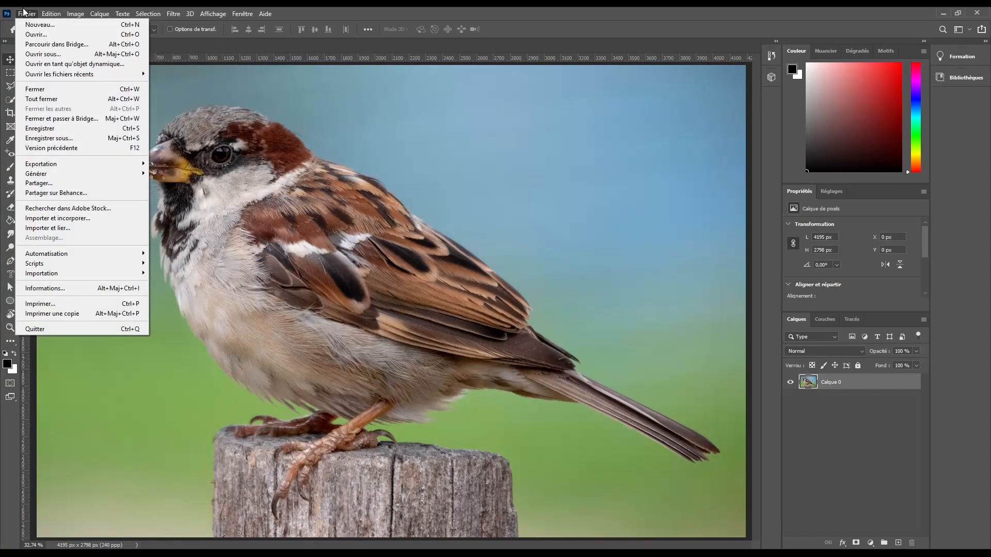
left_click(26, 13)
left_click(25, 12)
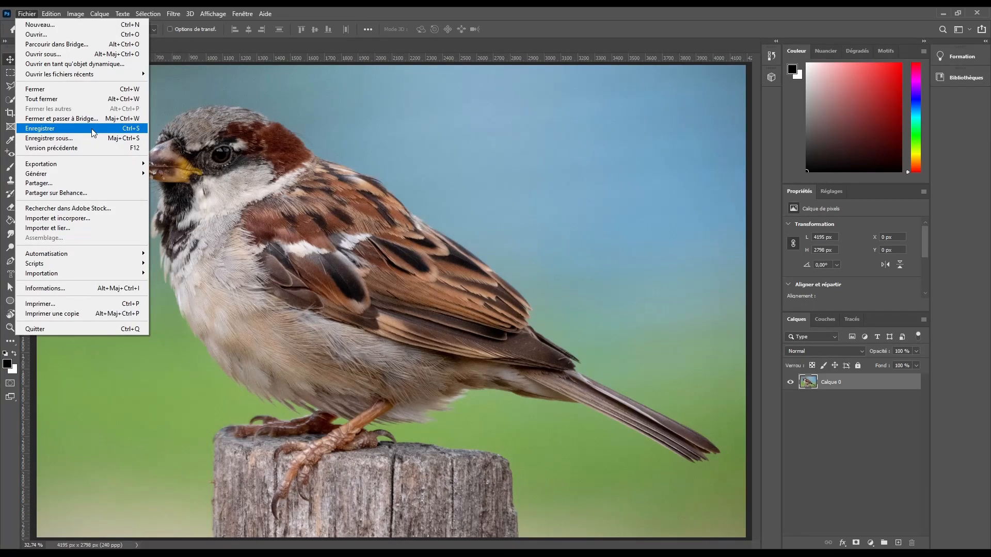
left_click(63, 138)
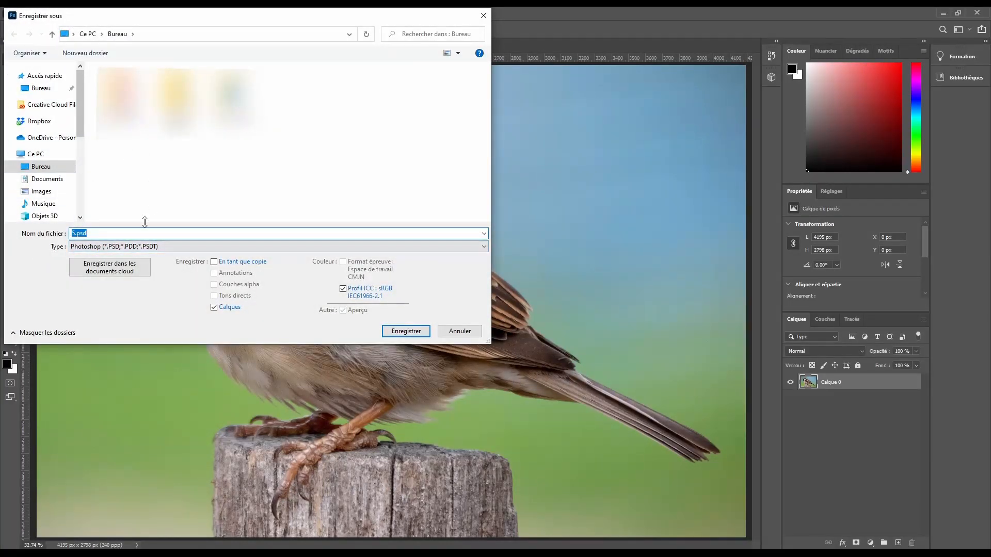
left_click(91, 248)
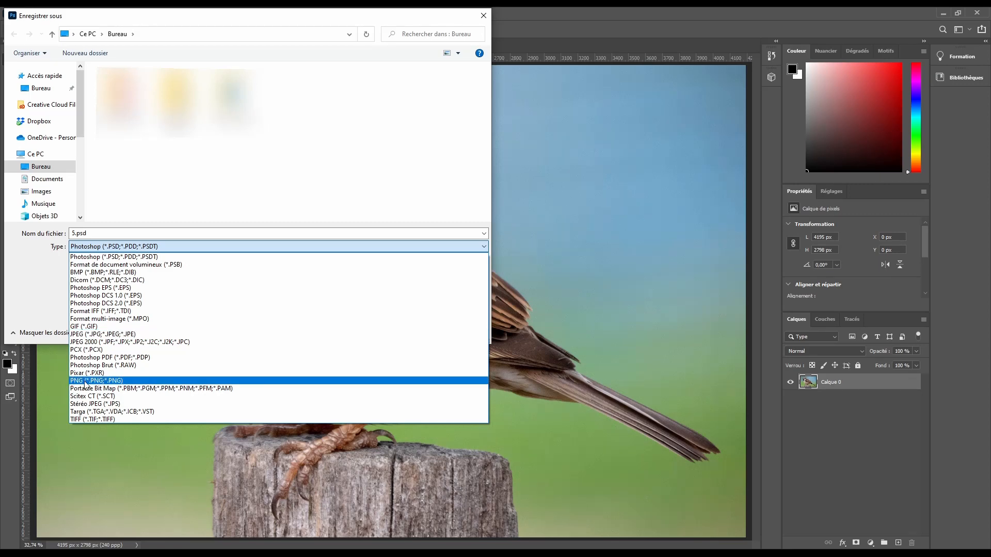
left_click(44, 293)
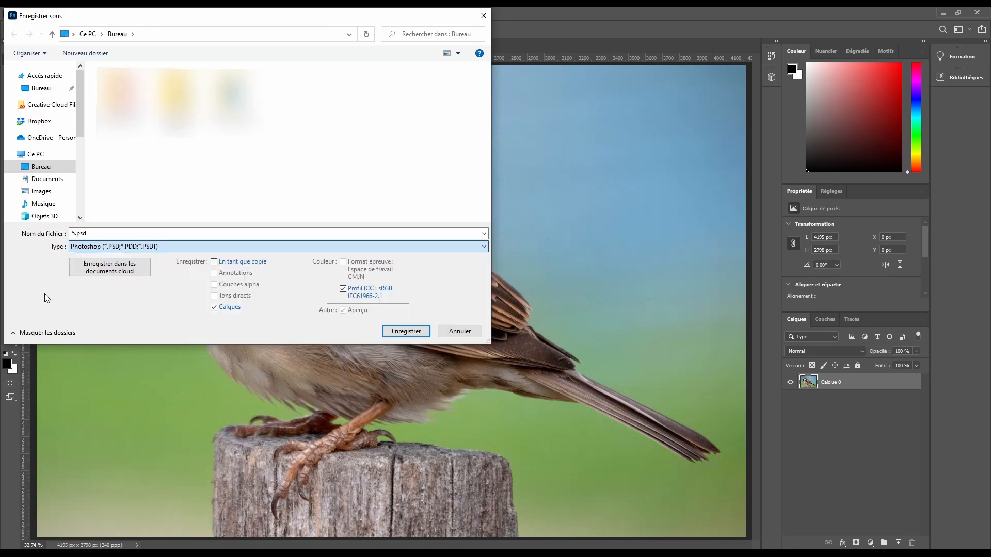
left_click(461, 331)
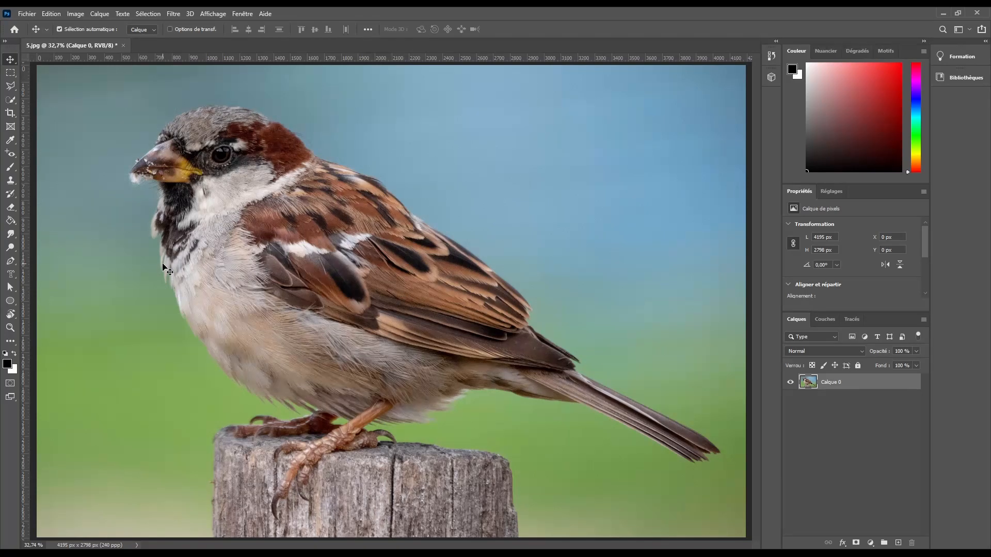
- Try scaling the sparrow layer down to about 80 % and repositioning it with Free Transform, and cancel the transformation
left_click(53, 13)
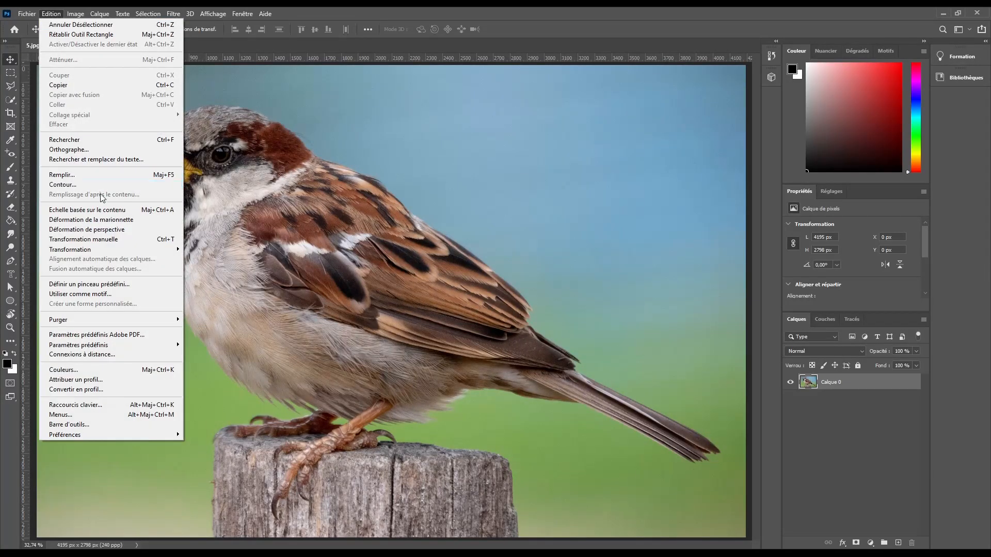
left_click(96, 239)
left_click_drag(51, 74, 181, 157)
left_click_drag(238, 243, 321, 267)
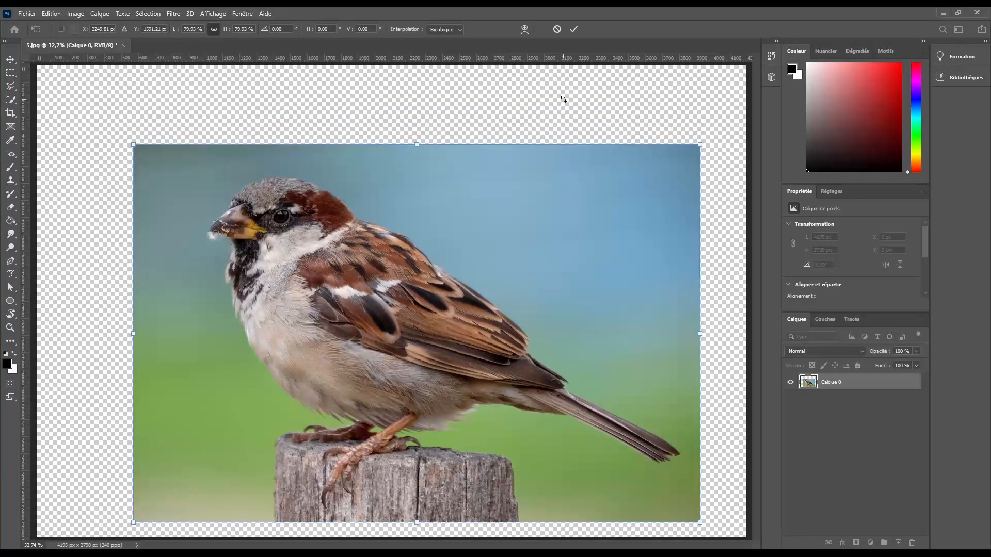
left_click_drag(546, 212, 433, 238)
left_click(557, 30)
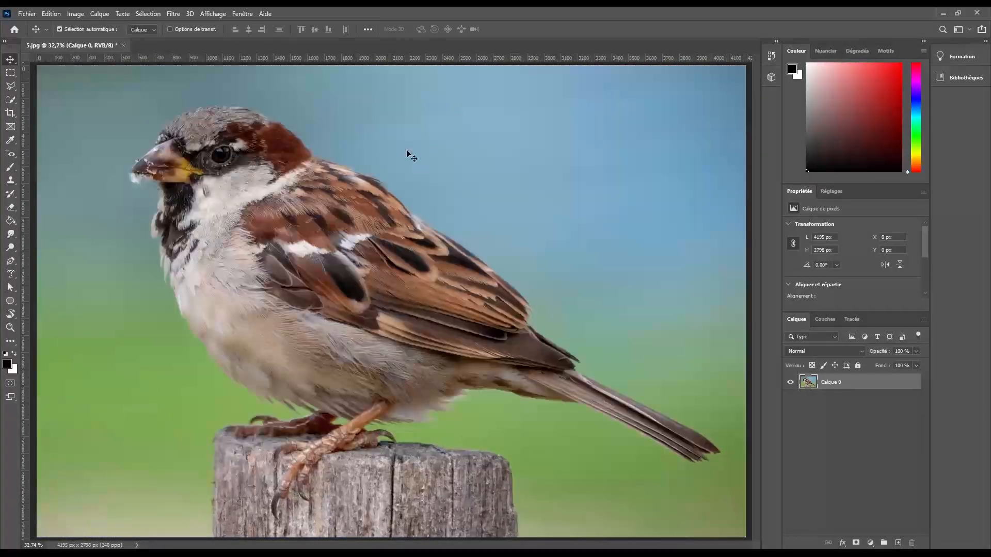
- Try Perspective Warp on the sparrow photo, defining one plane over the head and wing and distorting its four corners, and cancel the warp
left_click(51, 13)
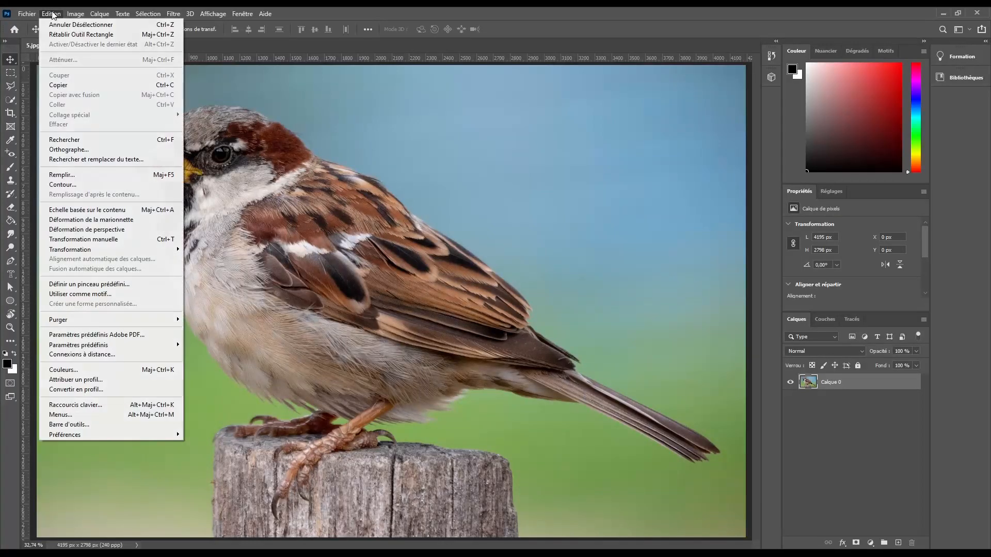
left_click(91, 240)
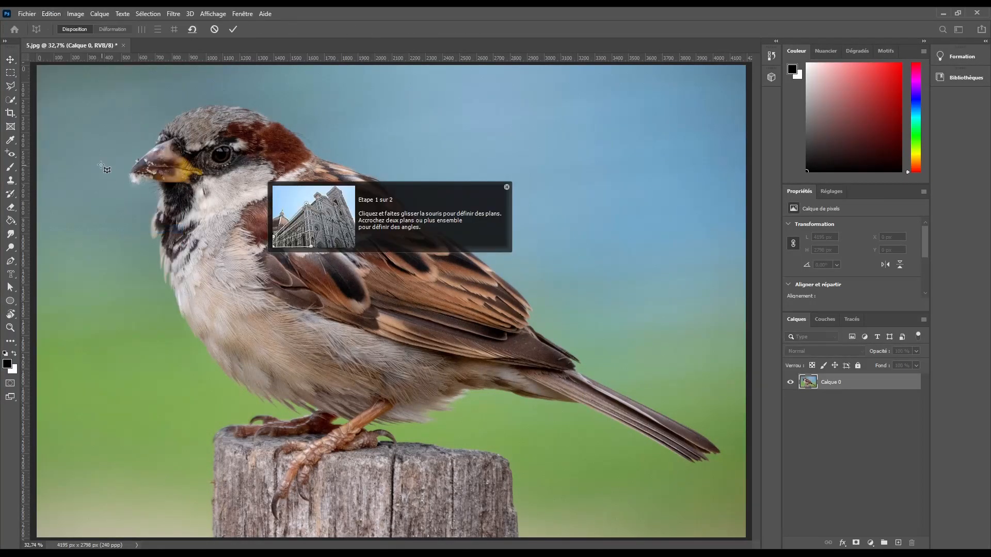
left_click_drag(153, 147, 376, 320)
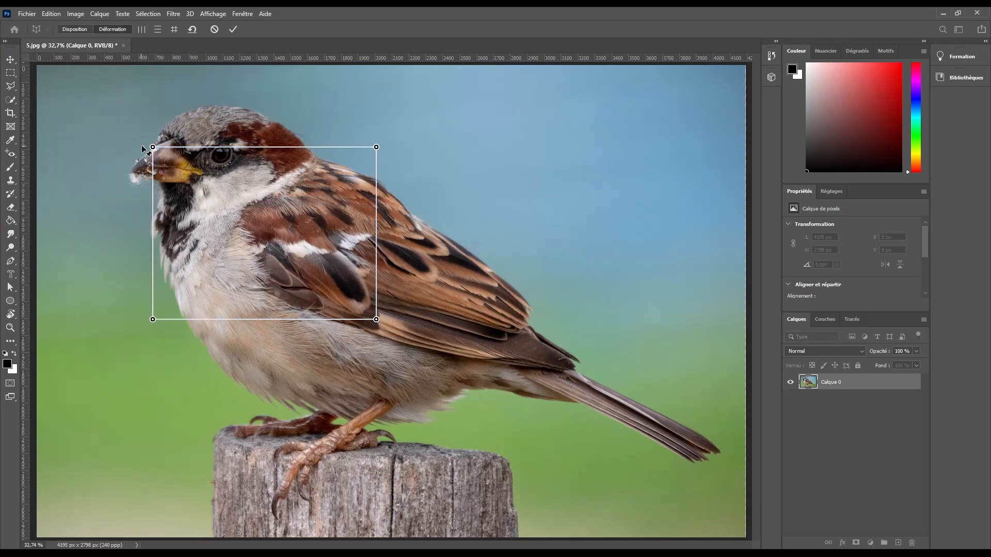
left_click_drag(152, 147, 136, 178)
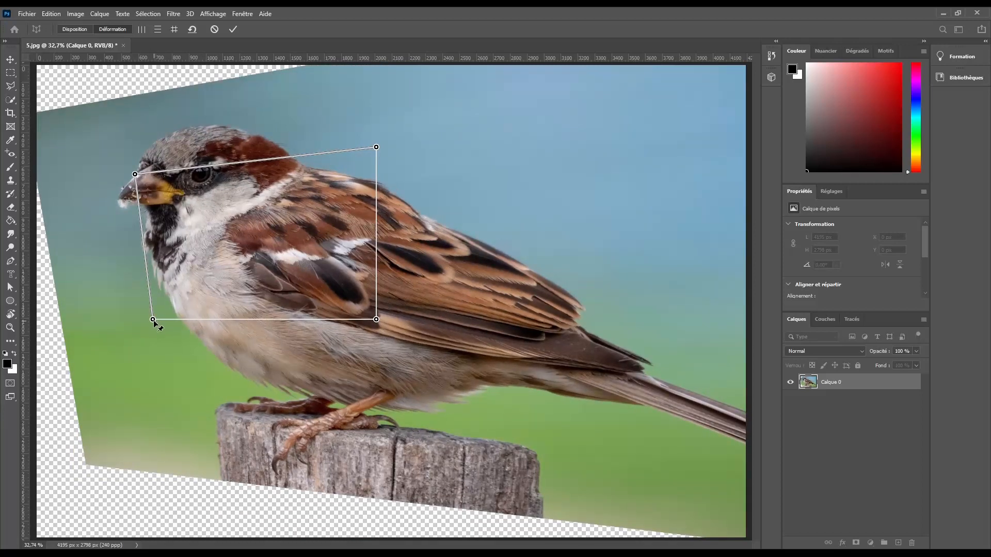
left_click_drag(152, 319, 120, 339)
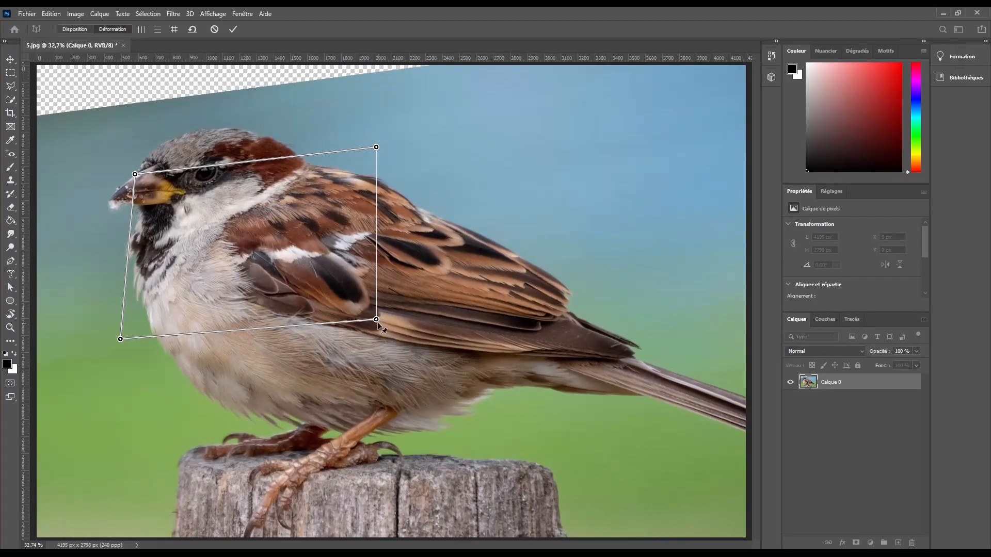
left_click_drag(377, 321, 356, 296)
left_click_drag(376, 148, 382, 181)
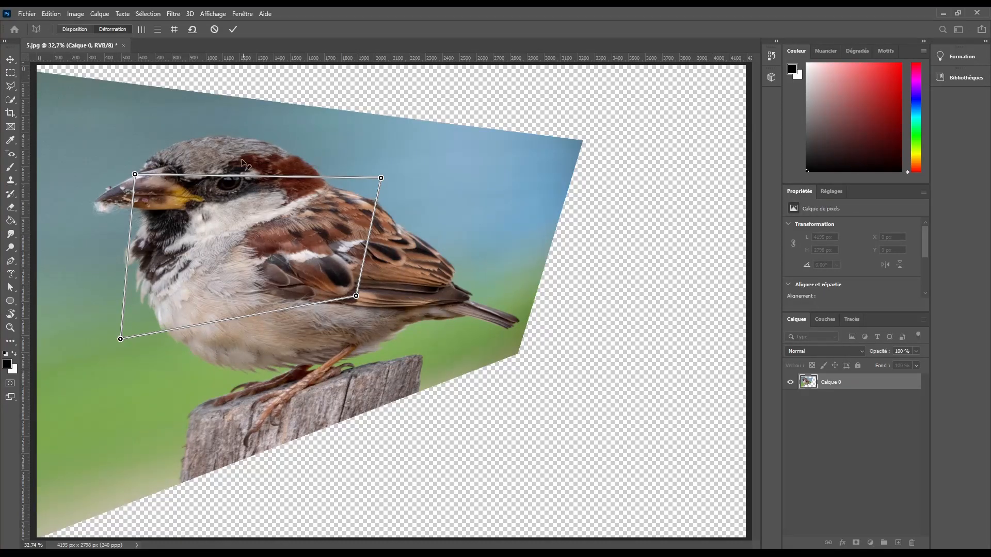
left_click(215, 30)
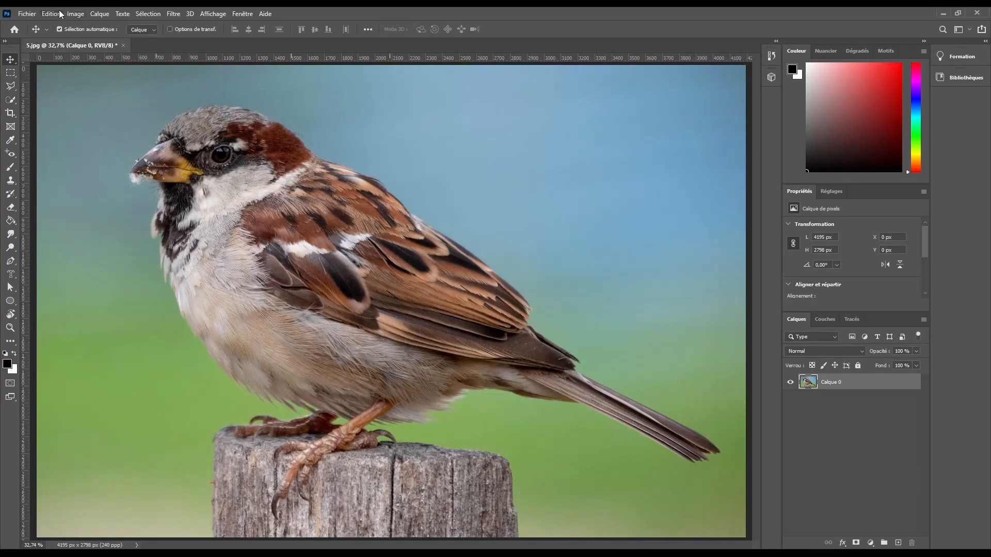
- Try Puppet Warp on the sparrow photo, placing pins around the head, body and background and pulling them to distort the bird
left_click(60, 14)
left_click(124, 219)
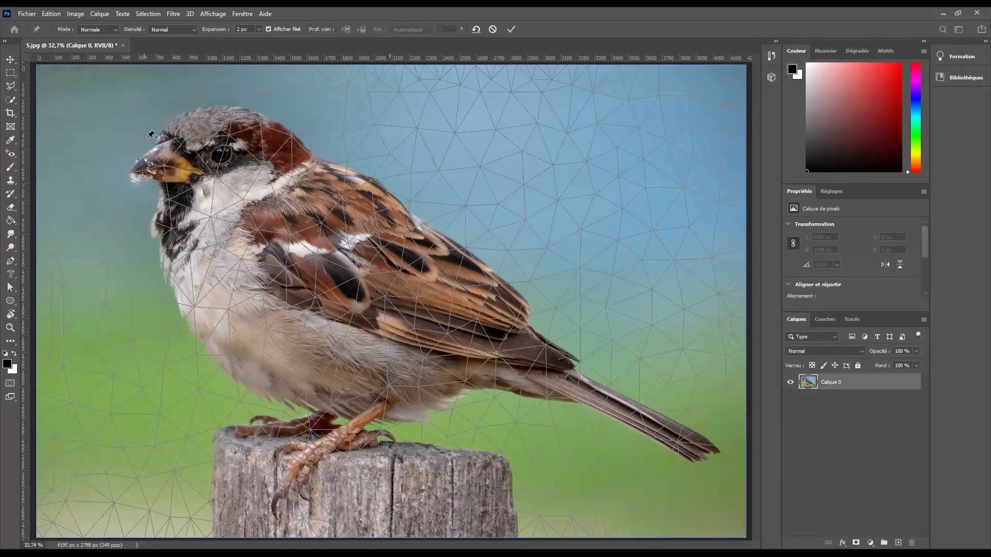
left_click_drag(147, 133, 160, 157)
left_click_drag(241, 176, 257, 210)
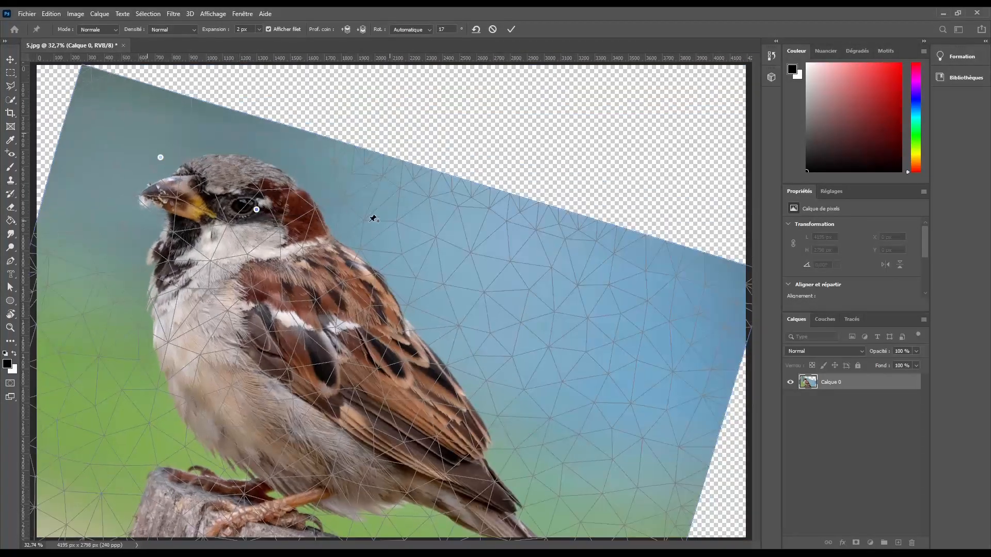
left_click_drag(391, 232, 491, 351)
left_click_drag(356, 315, 293, 295)
left_click_drag(299, 258, 394, 284)
left_click(460, 242)
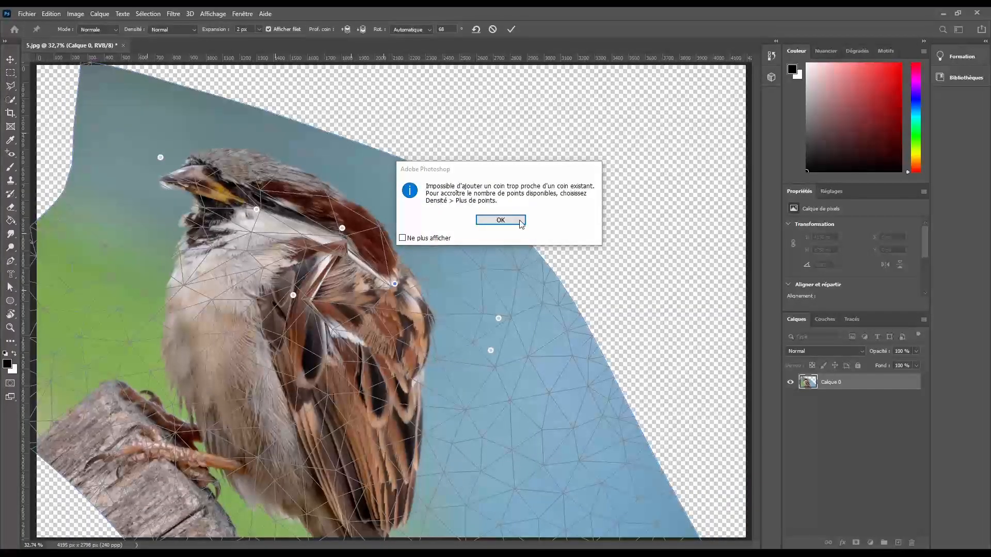
left_click(500, 220)
- Pull the puppet pins around the sparrow's neck and back farther outward, and cancel the warp
left_click_drag(342, 228, 67, 280)
left_click(292, 296)
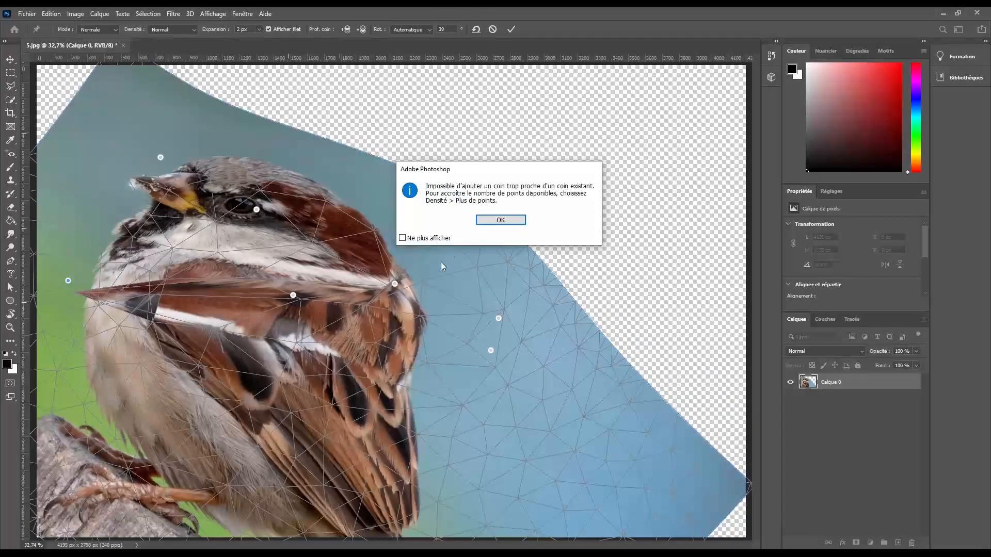
left_click(480, 221)
left_click_drag(395, 285, 454, 206)
left_click(492, 28)
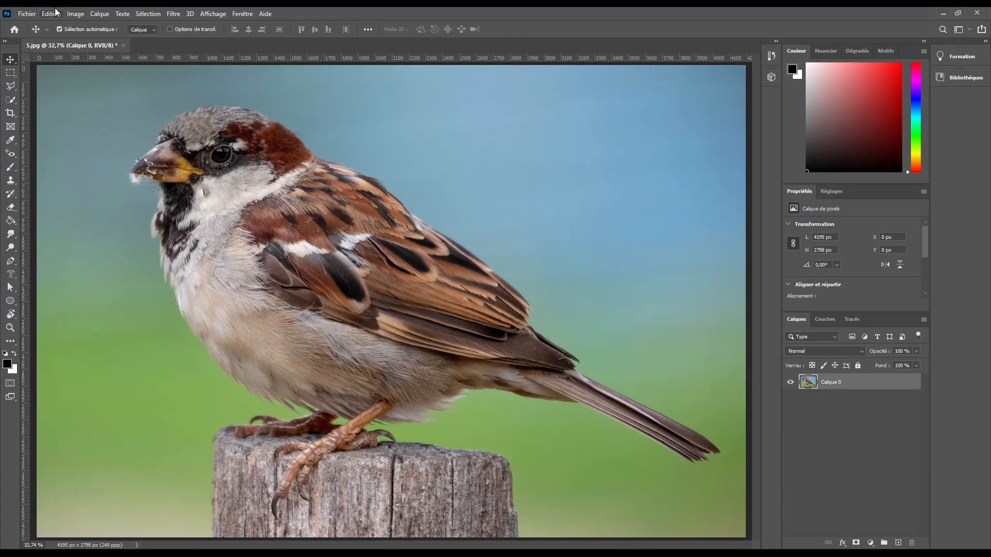
- Try shifting the sparrow layer with the Move tool, undo the move, and open the Fill settings
left_click_drag(192, 140, 225, 172)
key("ctrl+z")
left_click(51, 14)
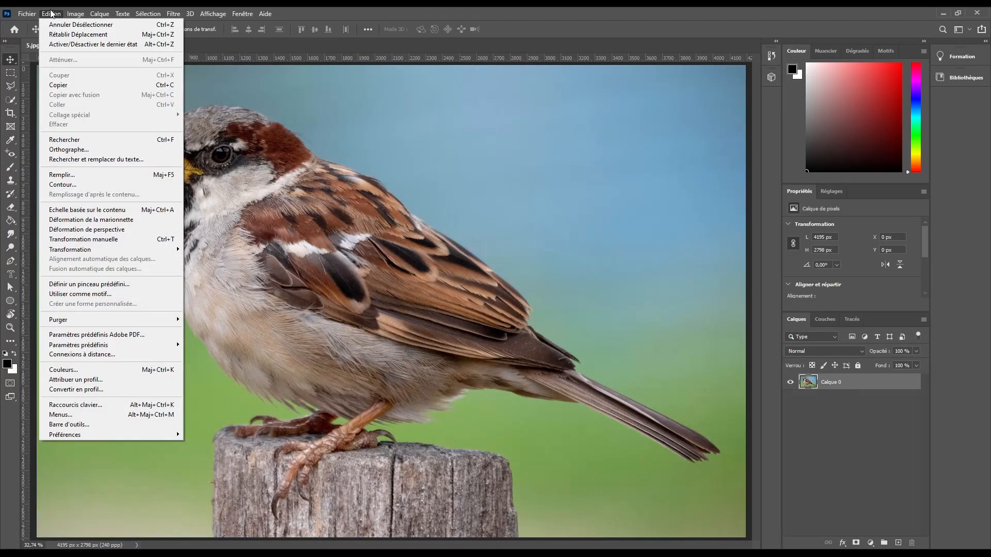
left_click(52, 12)
left_click(52, 11)
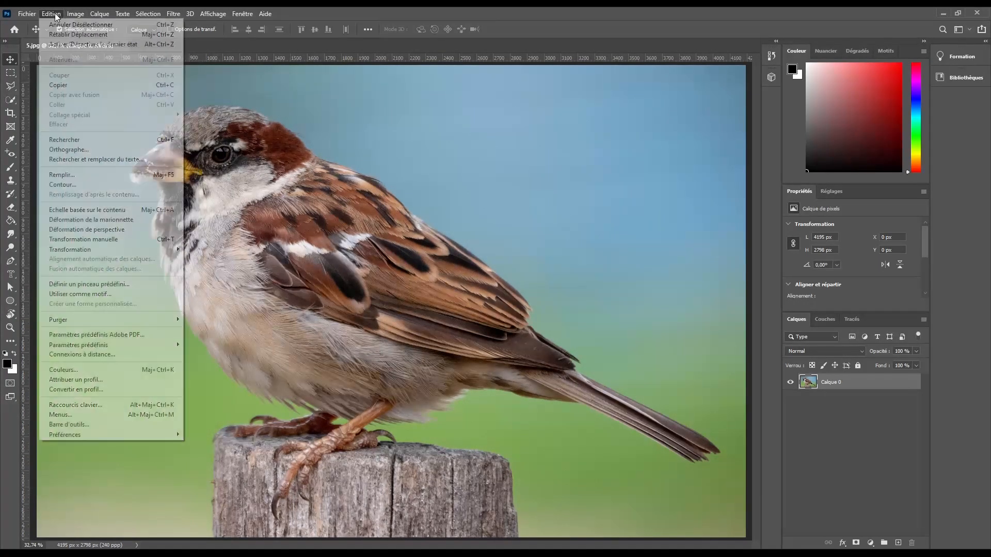
left_click(90, 173)
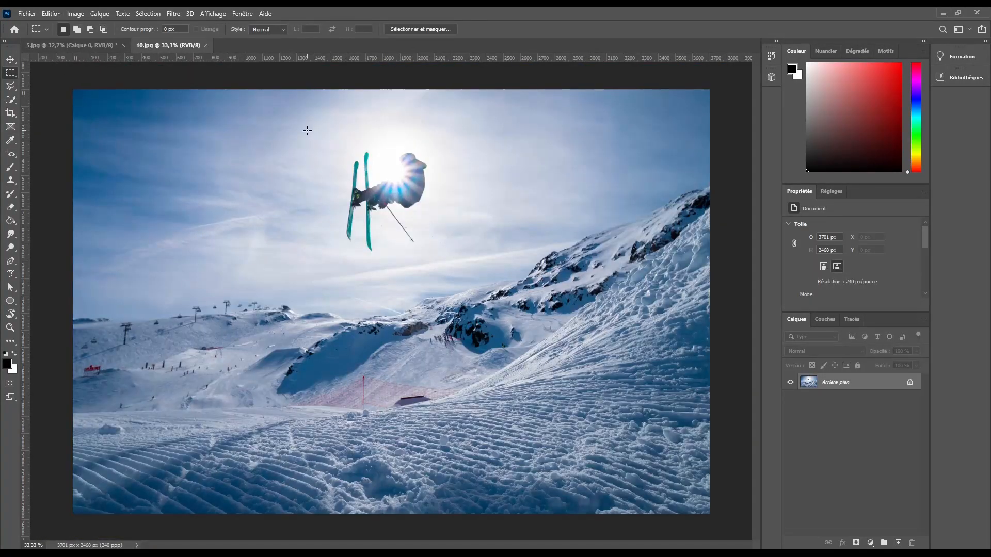
- Try removing the airborne skier in 10.jpg with a rectangular selection and a Content-Aware fill at 100 % opacity, and undo it
left_click_drag(307, 131, 449, 276)
left_click(51, 14)
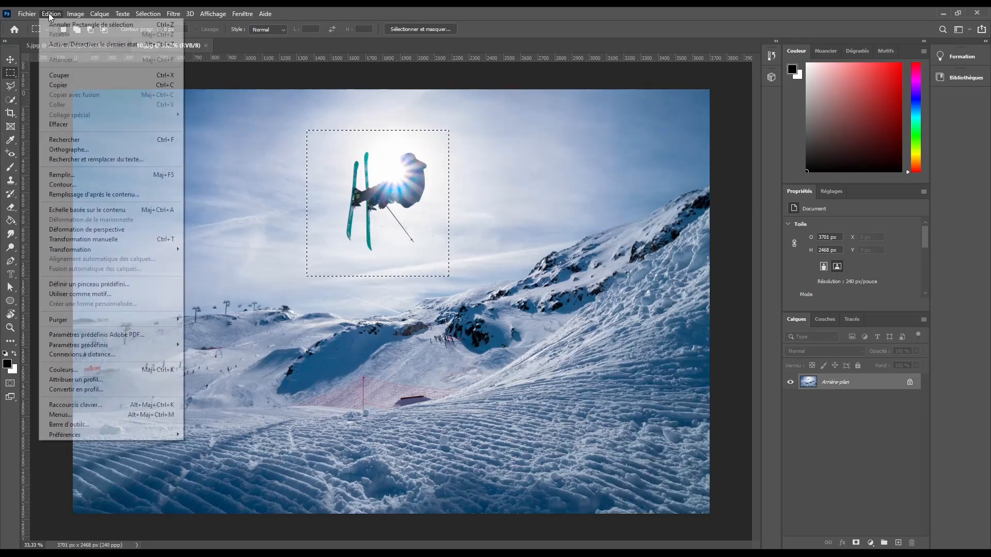
left_click(61, 175)
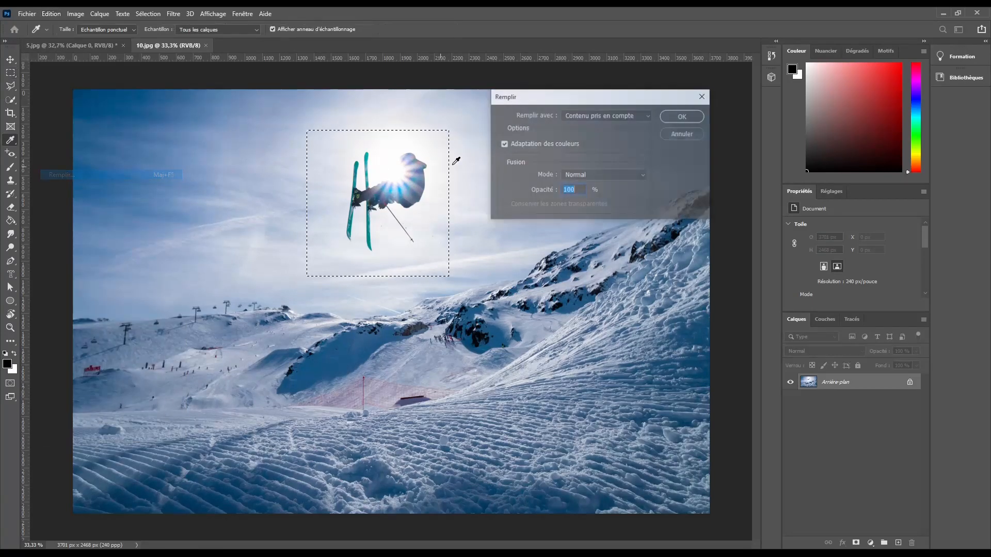
left_click(665, 116)
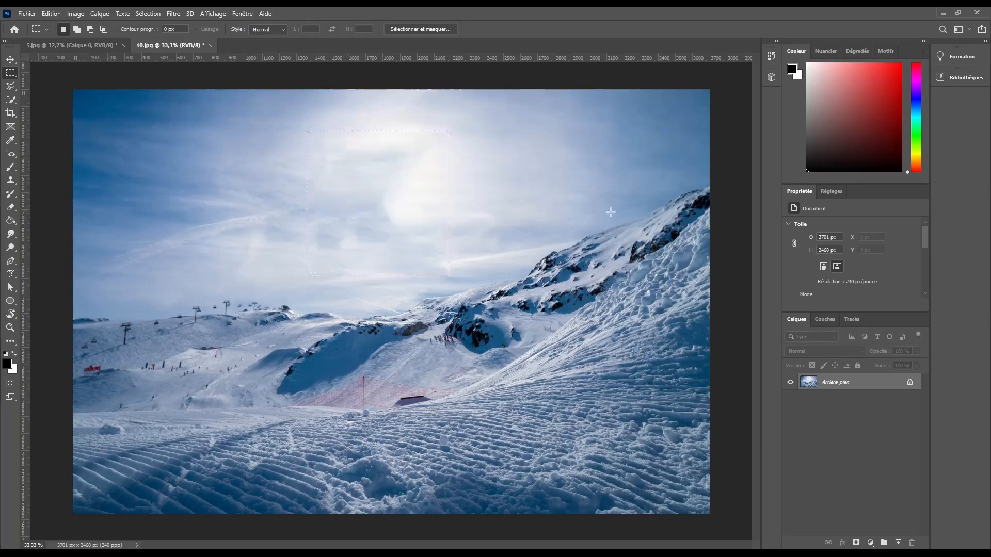
key("ctrl+d")
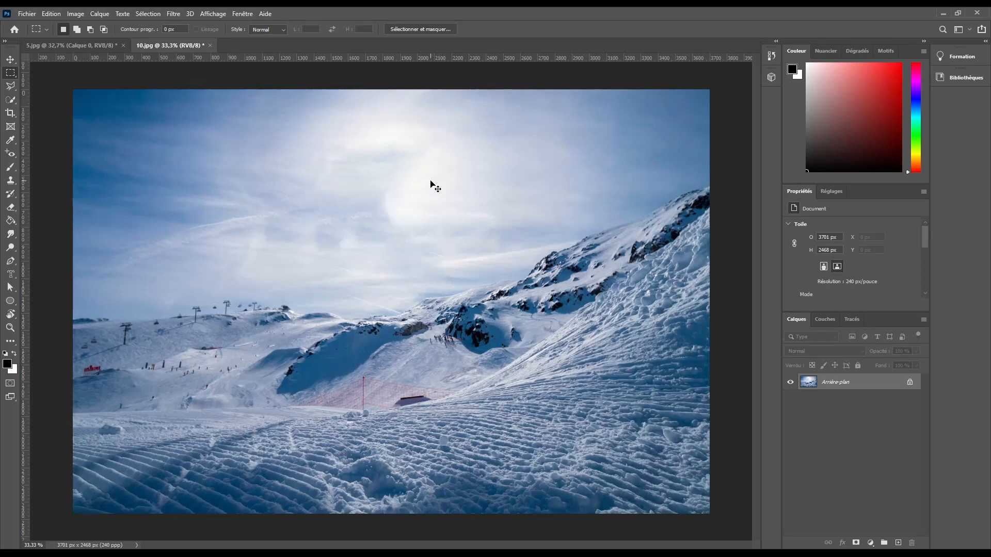
key("ctrl+z")
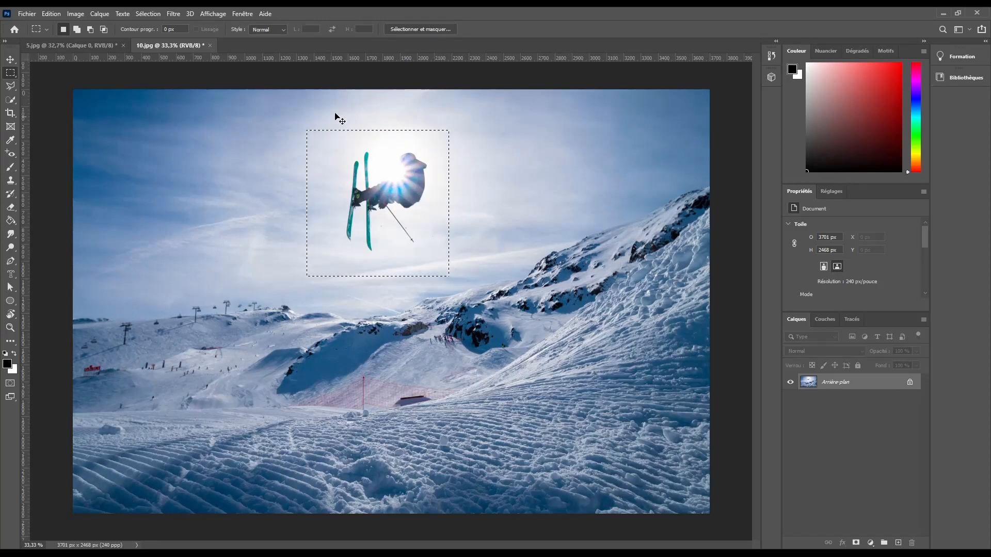
- Extend the canvas of the sparrow photo 5.jpg above and below the image with the Crop tool at a 3:4 ratio, keeping the full photo width
left_click(100, 49)
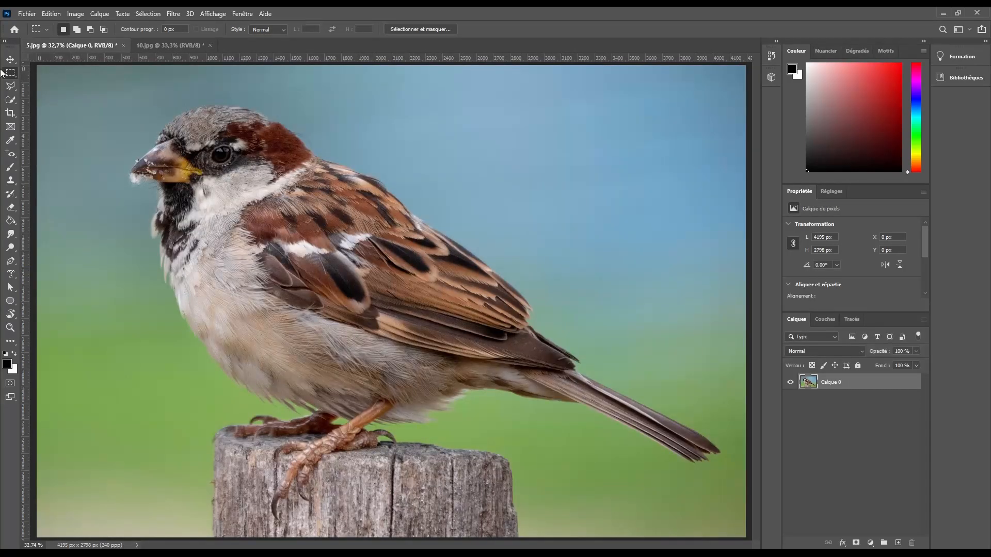
left_click(10, 59)
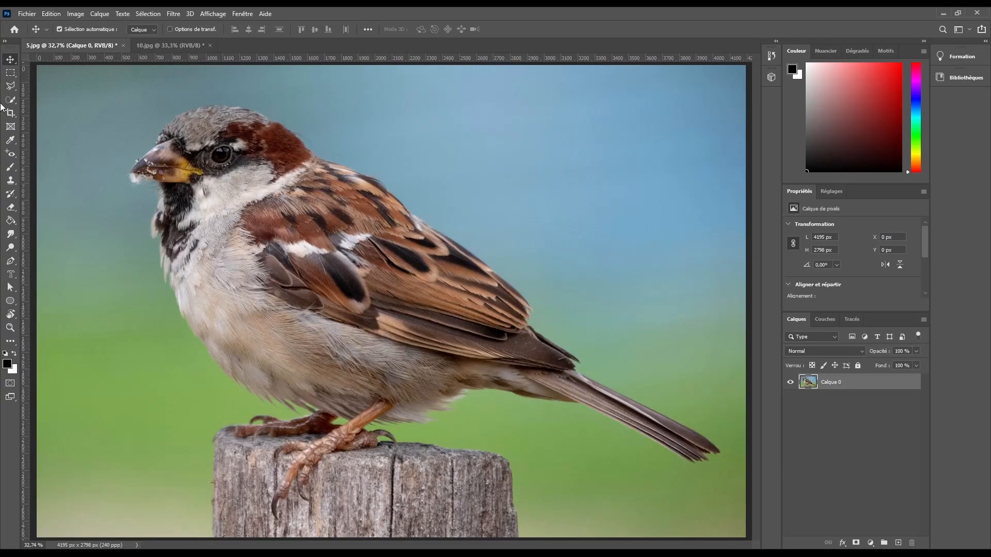
left_click(10, 112)
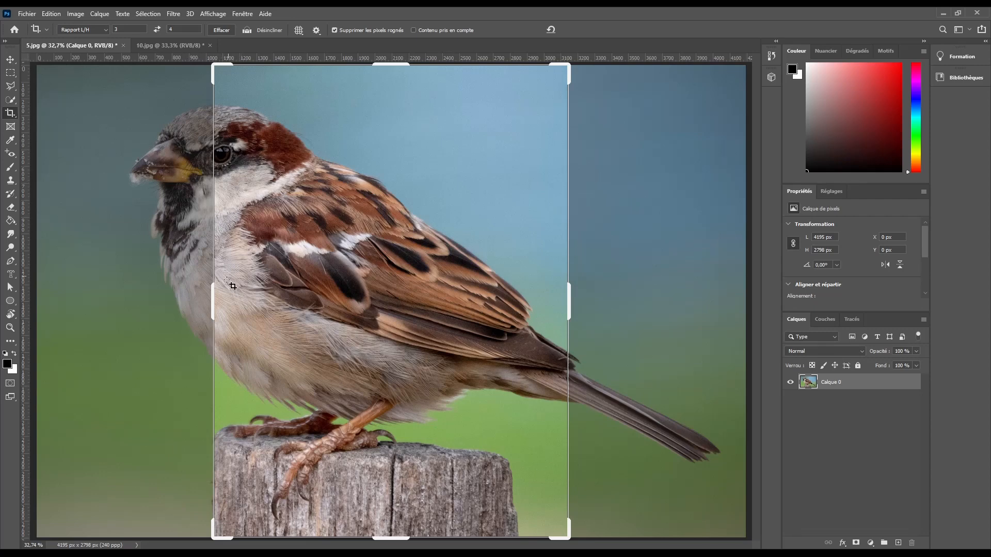
left_click_drag(212, 295, 125, 290)
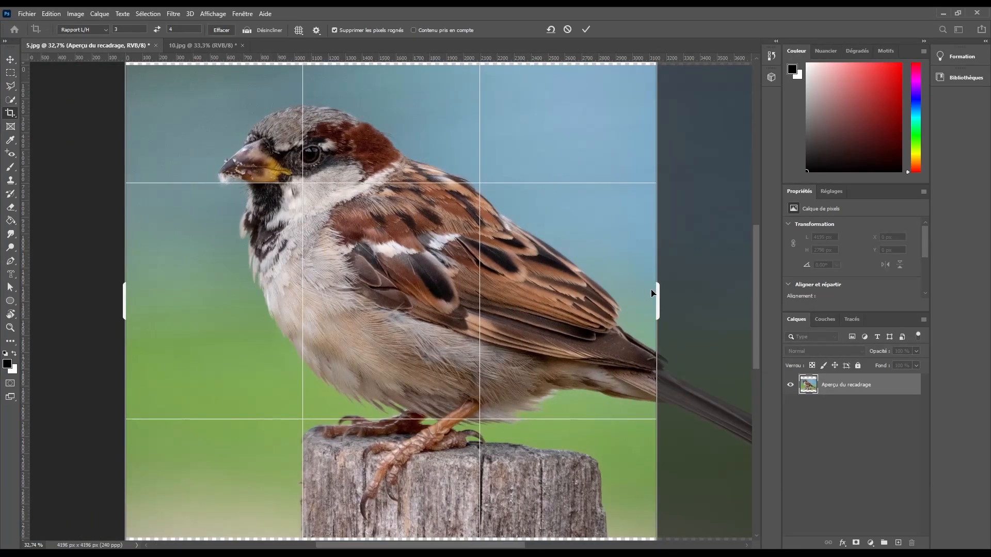
left_click_drag(660, 293, 679, 301)
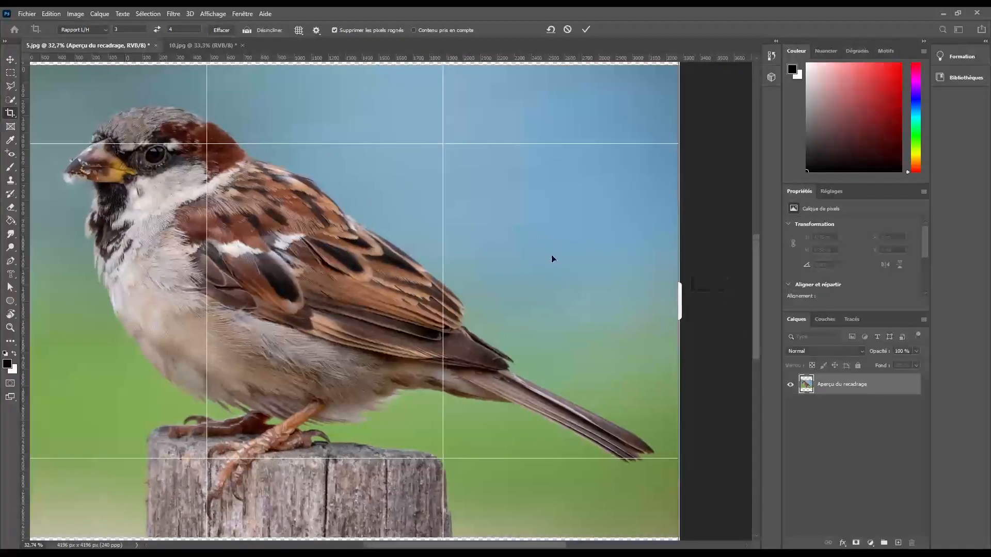
left_click(586, 29)
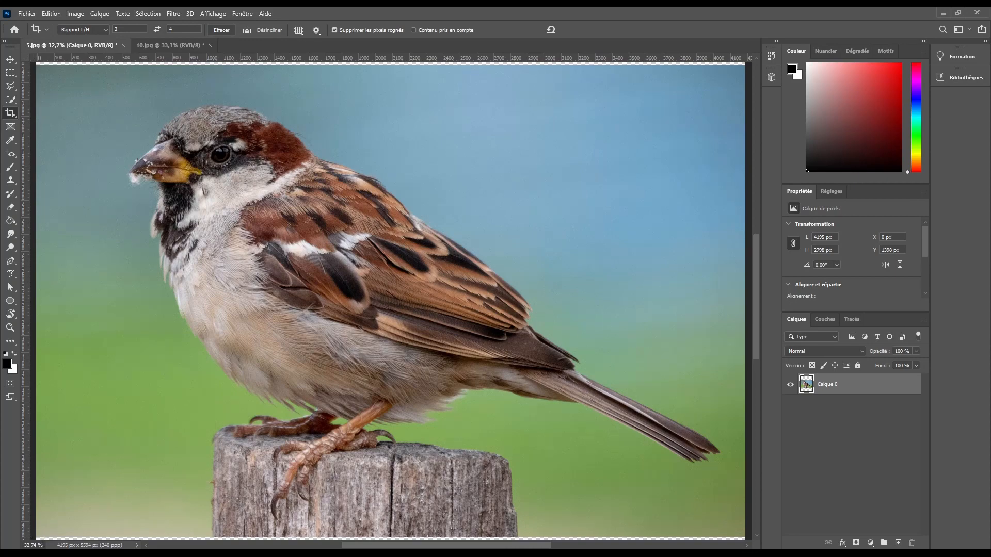
left_click(9, 328)
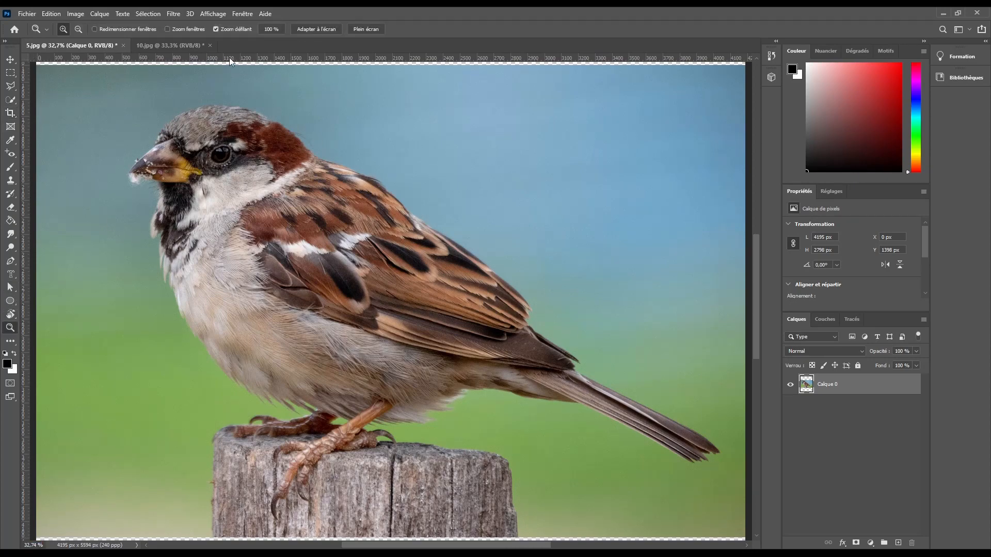
left_click(316, 28)
- Select the transparent strip above the sparrow photo with a slight overlap, fill it using Content-Aware, and deselect
left_click(11, 73)
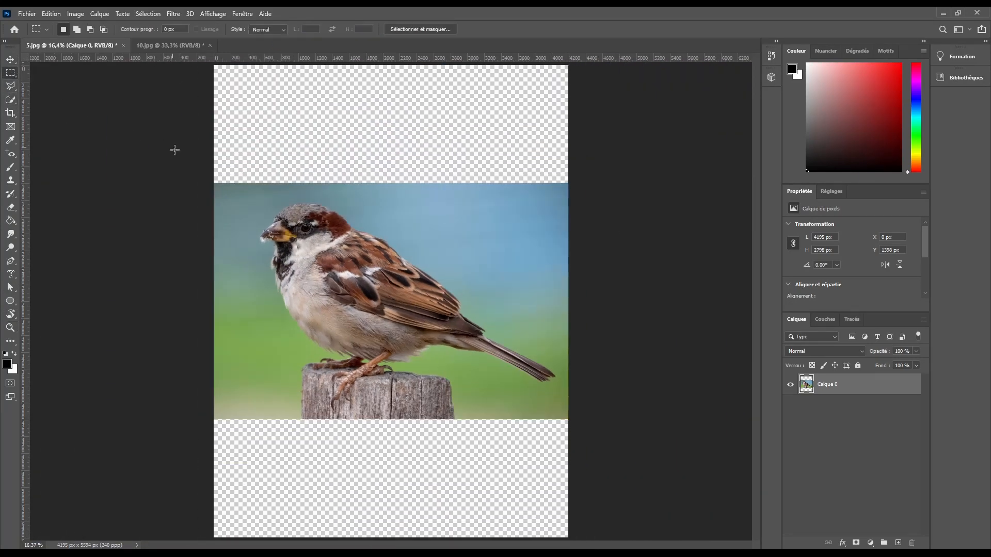
left_click_drag(196, 186, 569, 56)
left_click(48, 14)
left_click(92, 175)
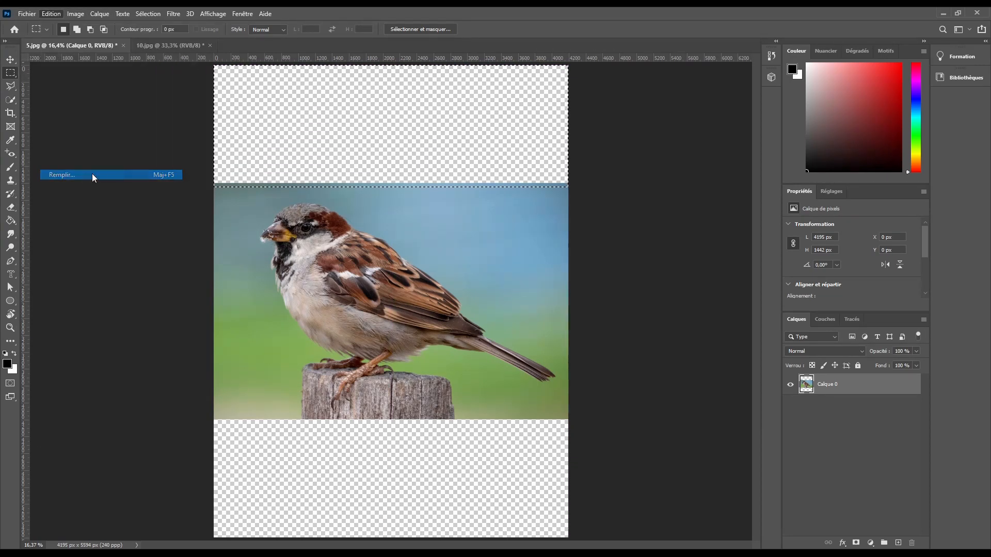
left_click(682, 116)
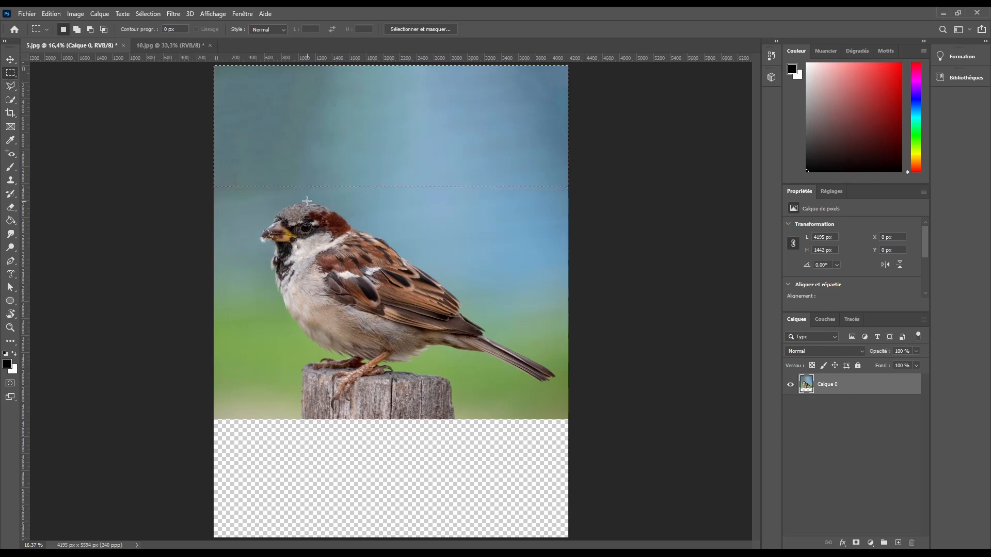
key("ctrl+d")
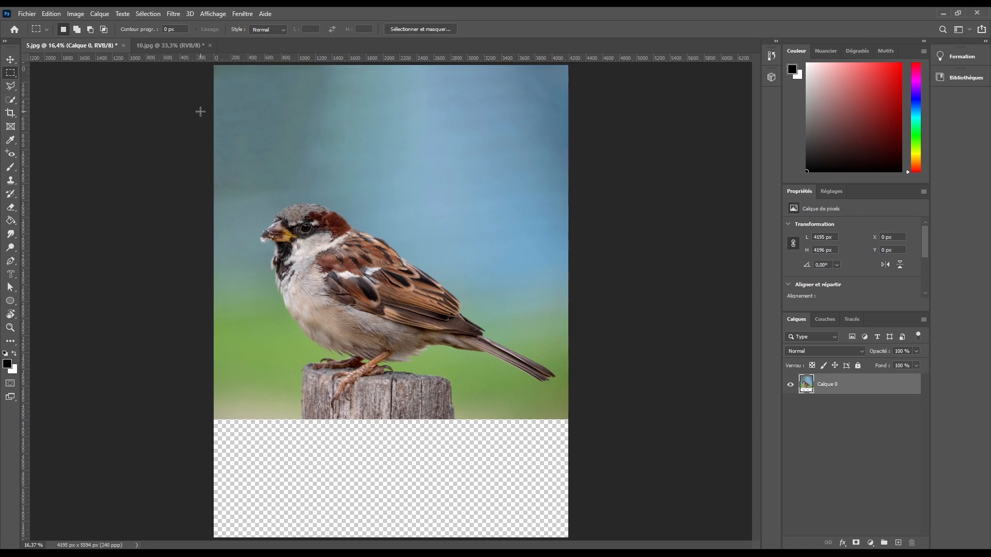
- Refill a rectangular patch in the upper-left corner of the extended sky with Content-Aware and deselect
left_click_drag(211, 186, 338, 51)
left_click(75, 14)
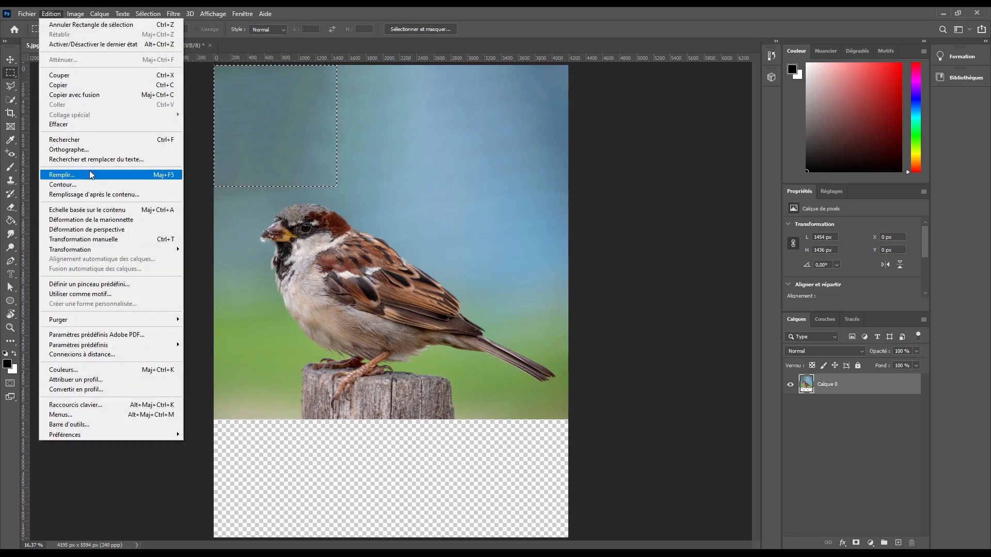
left_click(92, 174)
left_click(682, 119)
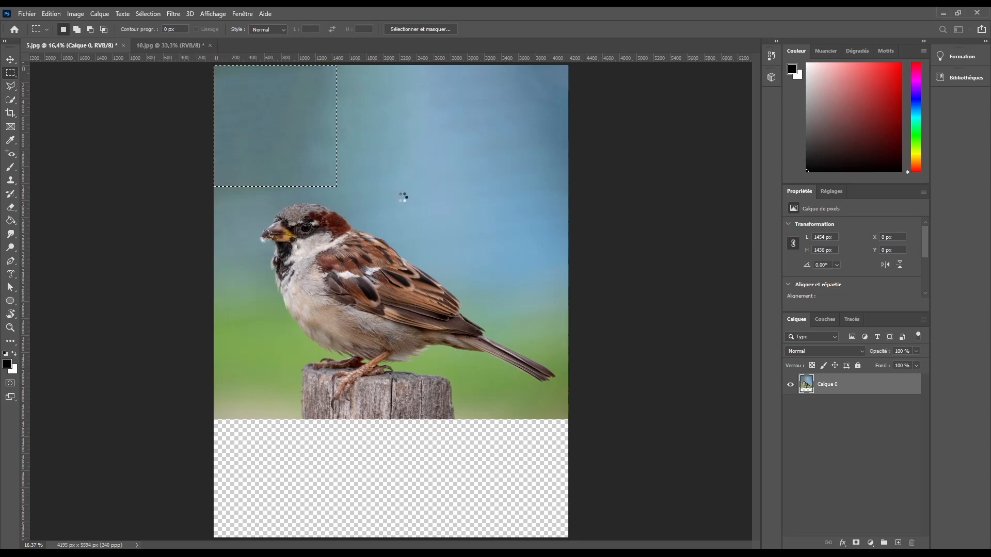
key("ctrl+d")
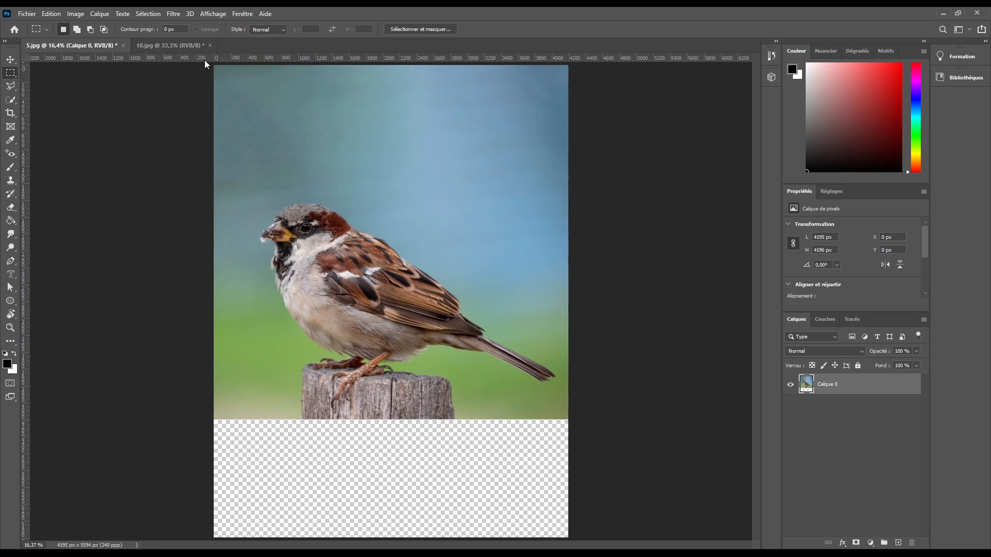
left_click_drag(205, 63, 626, 193)
key("ctrl+d")
left_click(13, 61)
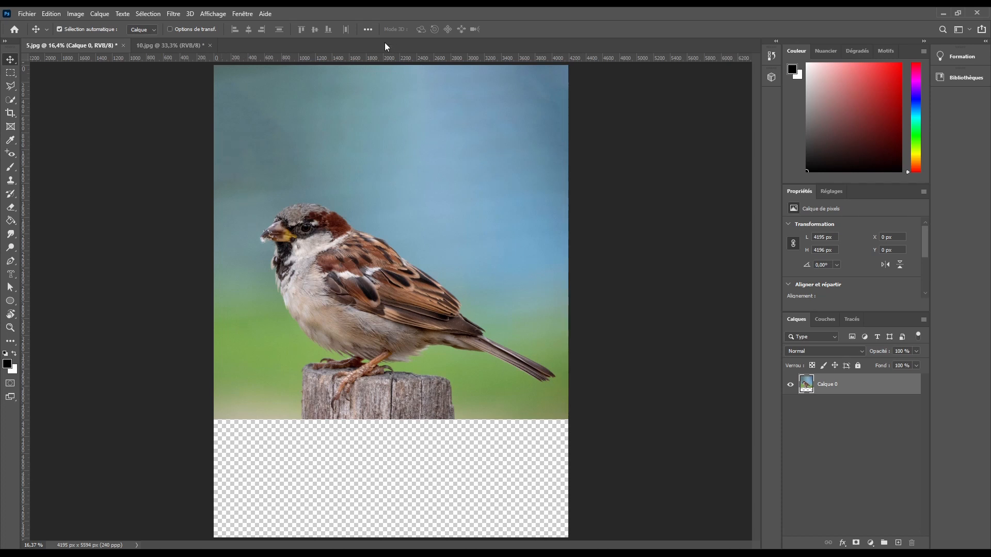
left_click(81, 17)
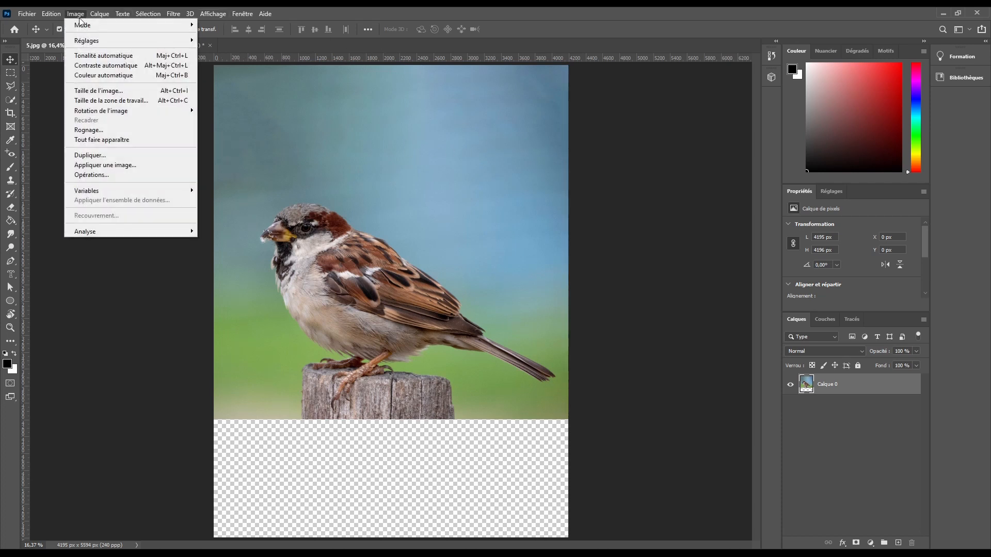
mouse_move(83, 25)
left_click(74, 16)
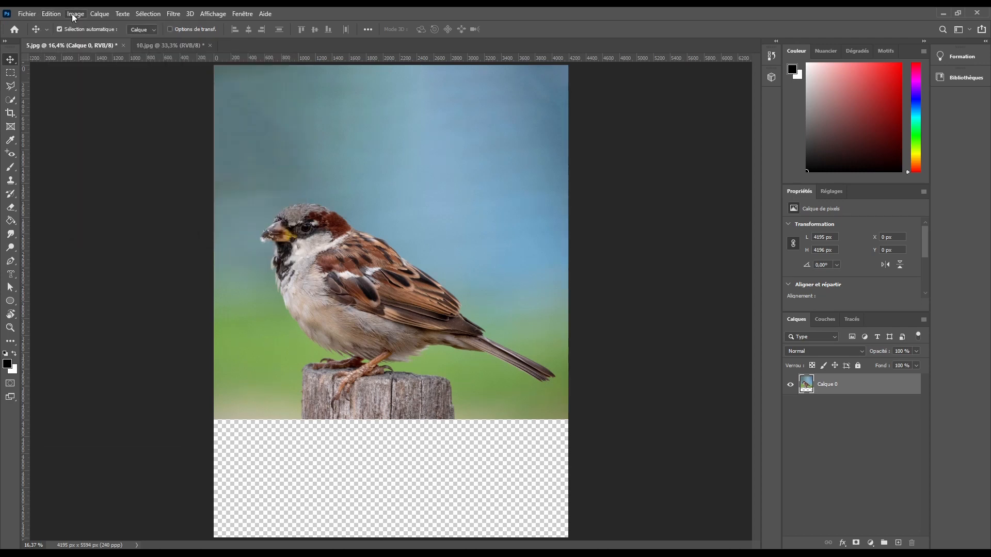
- Add a Brightness/Contrast adjustment layer above the sparrow photo and try brightness 38 with contrast 99
left_click(830, 199)
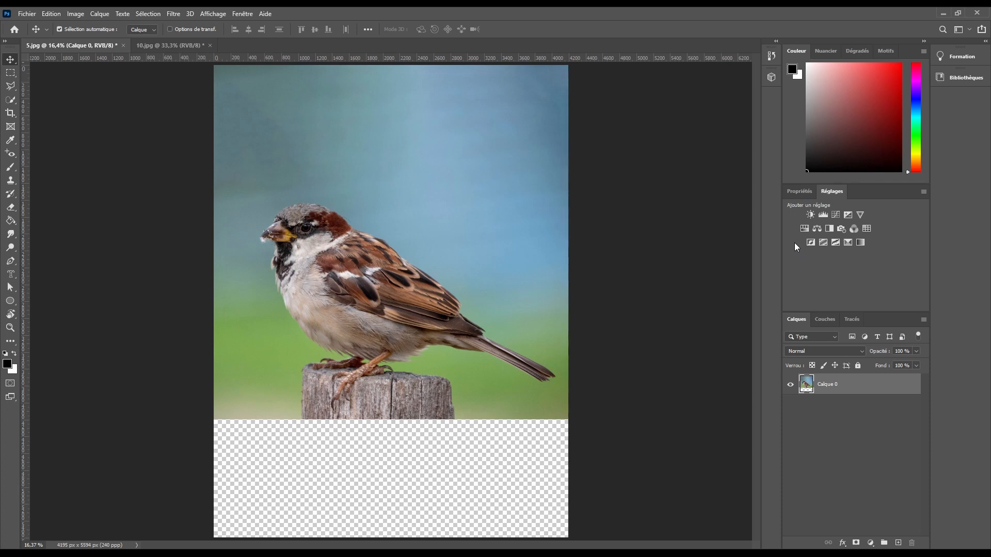
left_click(811, 216)
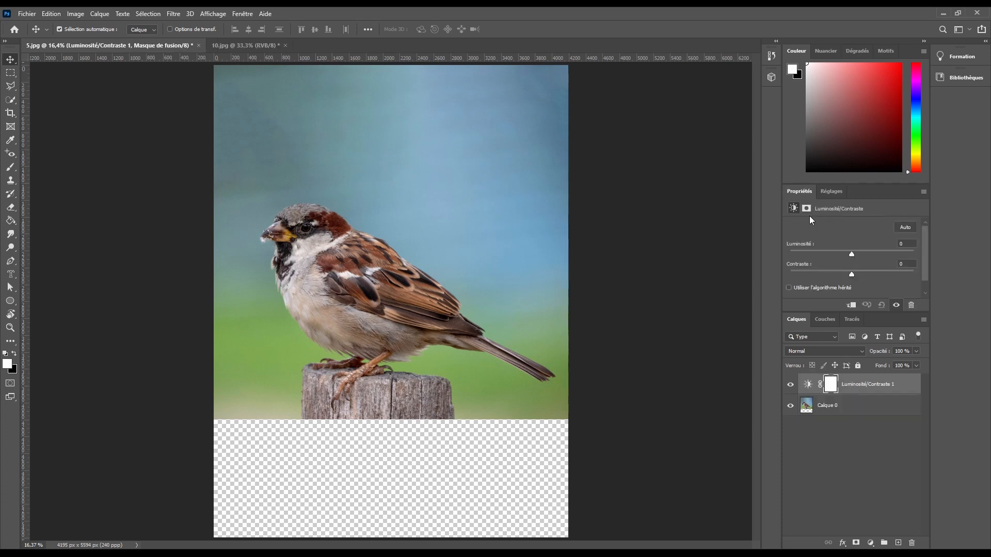
left_click_drag(850, 252, 867, 251)
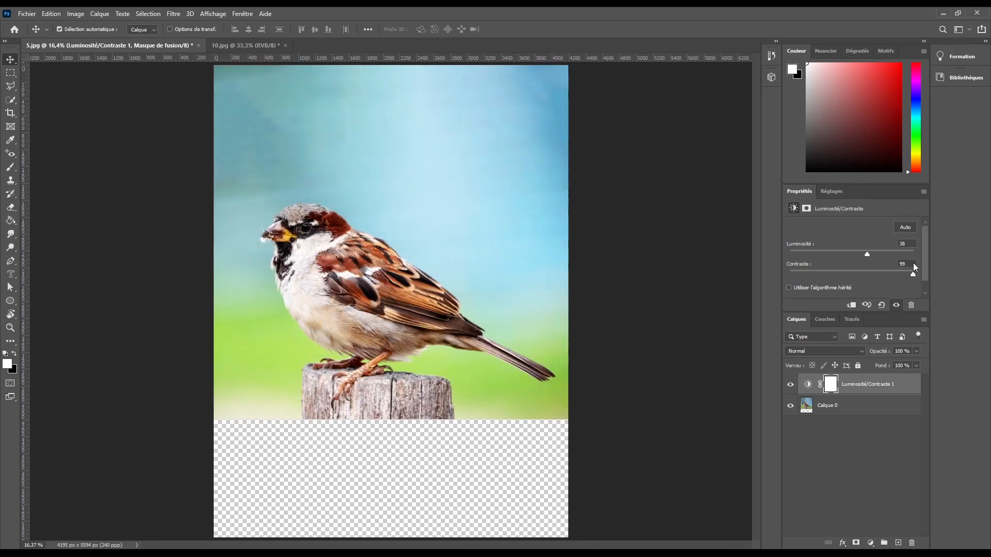
mouse_move(913, 263)
left_mouse_down()
mouse_move(881, 274)
mouse_move(909, 277)
left_mouse_up()
- Try the automatic correction on the Brightness/Contrast adjustment layer and undo it
left_click(910, 229)
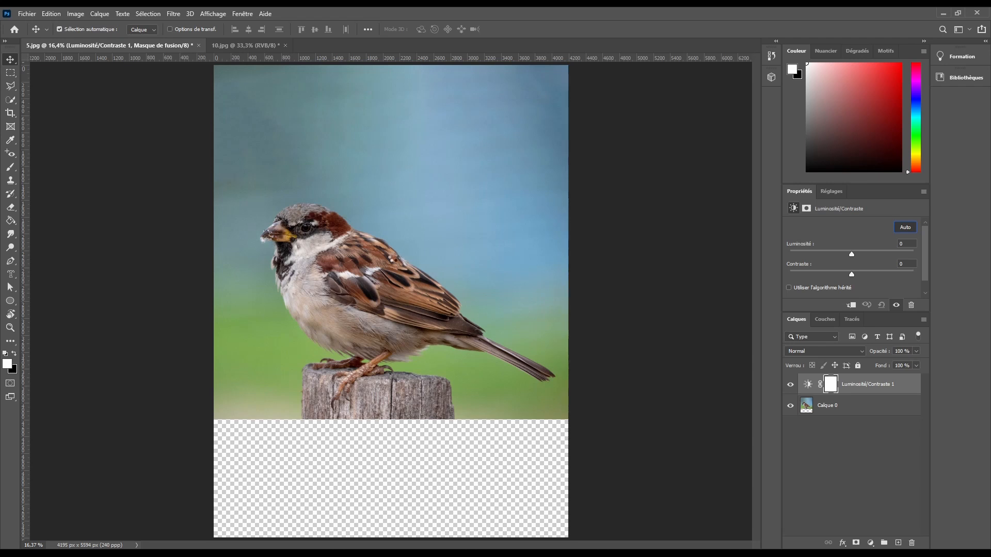
left_click(892, 227)
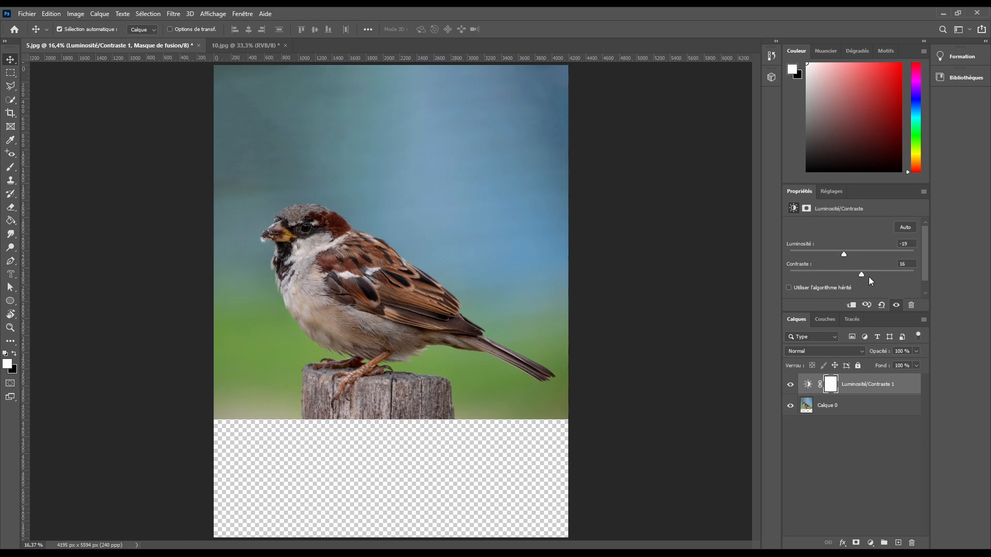
key("ctrl")
key("ctrl+z")
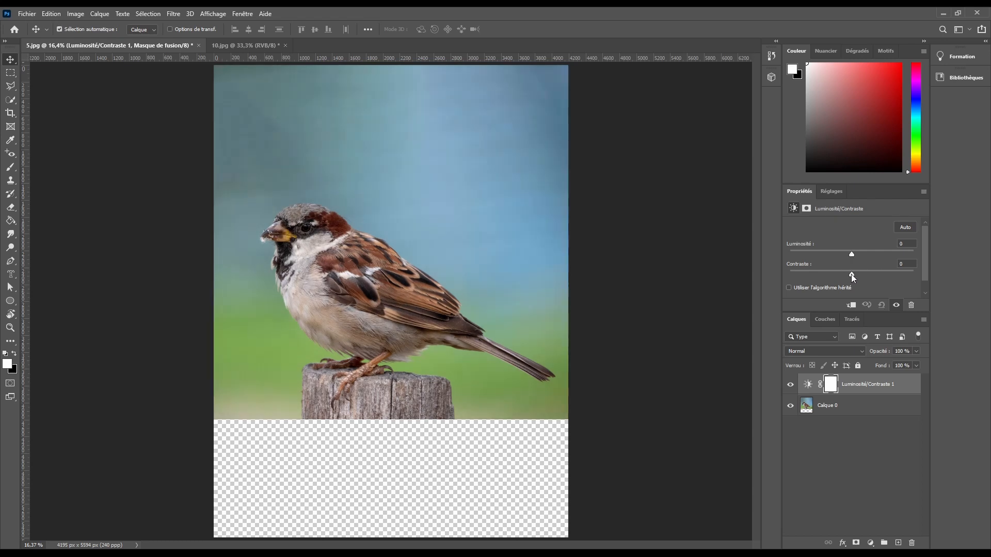
- Try a Black & White adjustment layer with its default preset on the sparrow photo and undo it
left_click(824, 193)
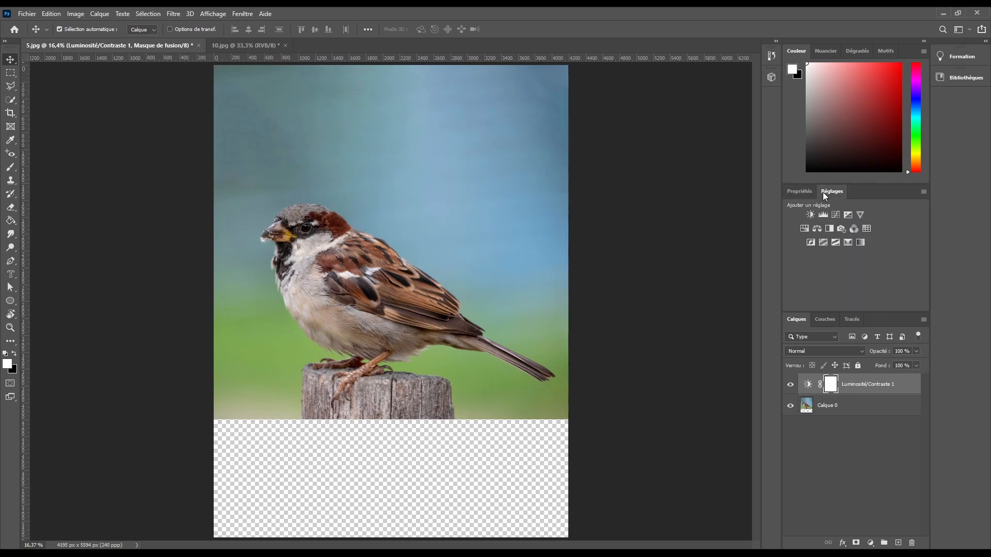
left_click(829, 230)
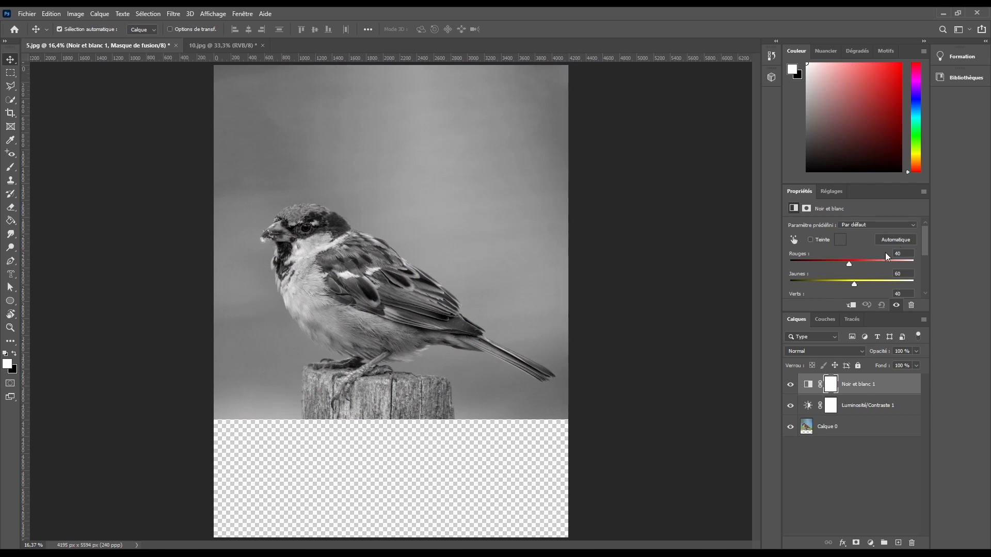
key("ctrl+z")
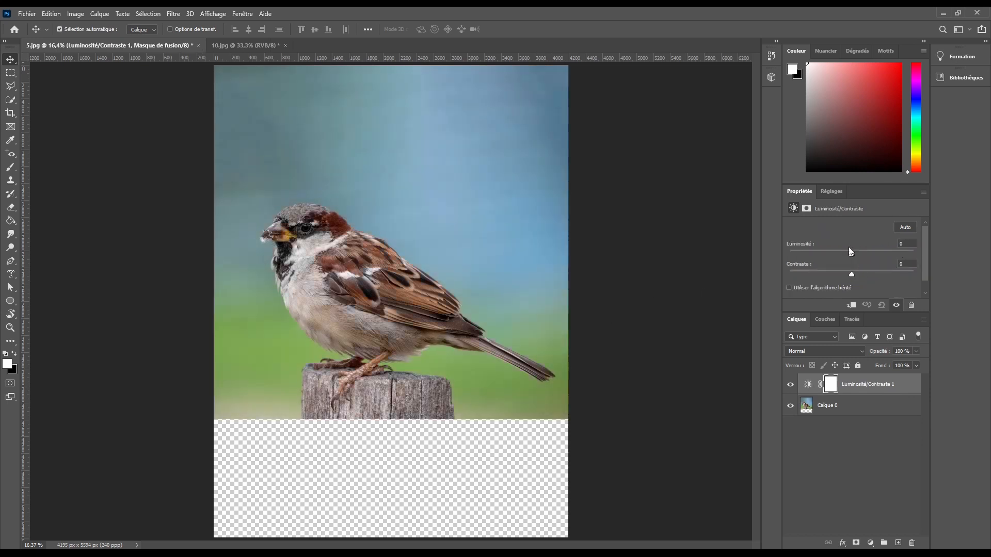
- Delete the Brightness/Contrast adjustment layer from the sparrow document
left_click(828, 191)
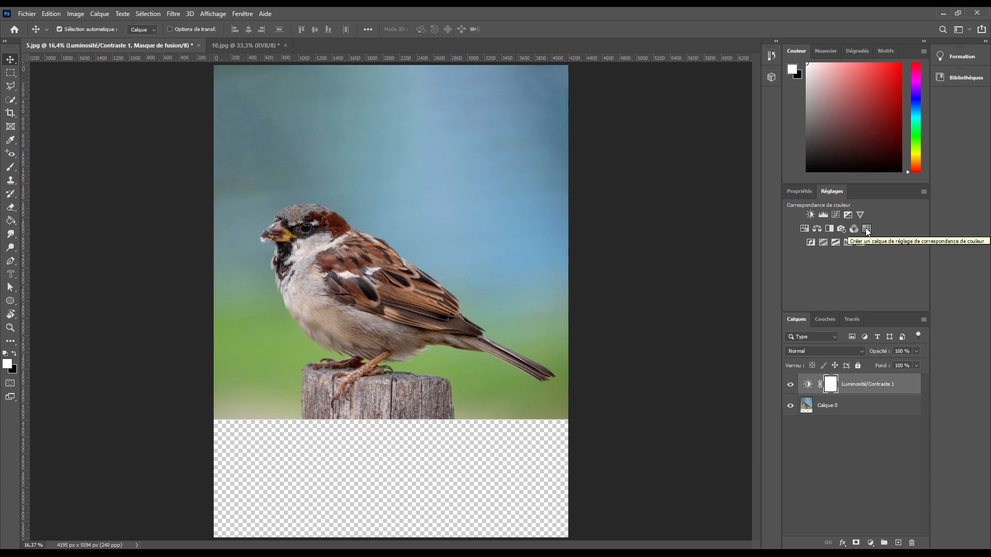
left_click(862, 383)
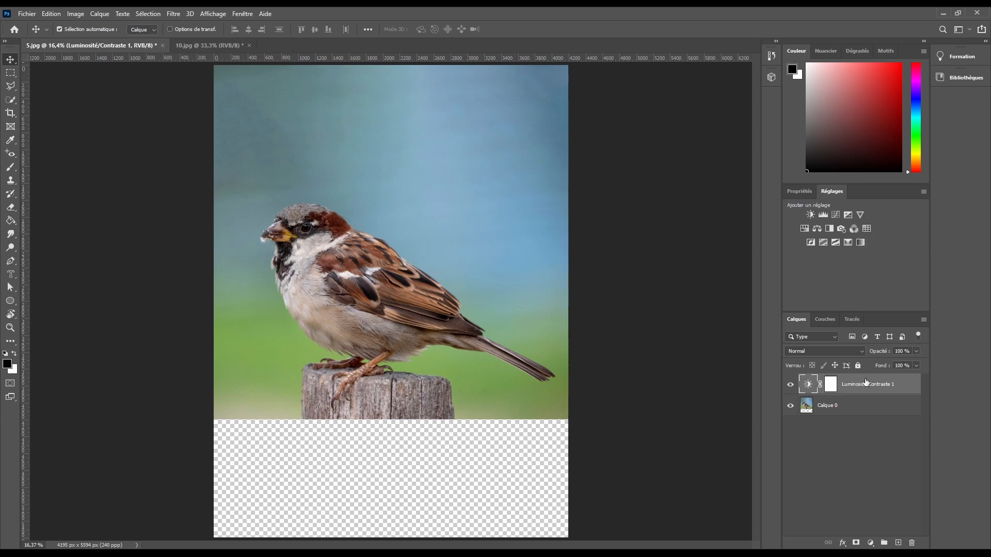
key("Delete")
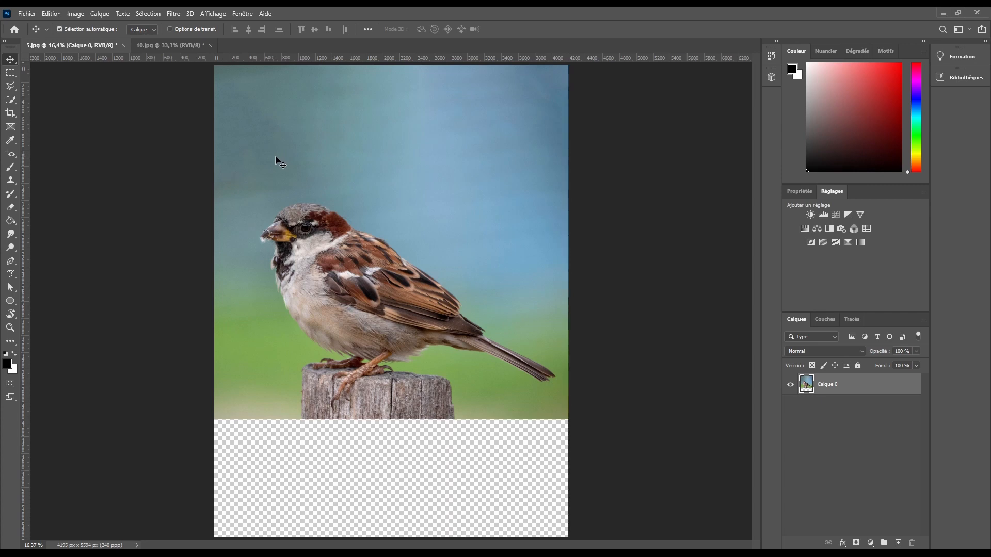
- Open the Image Size settings for the sparrow photo, switch the dimension units to pixels, and move the dialog off the bird
left_click(66, 15)
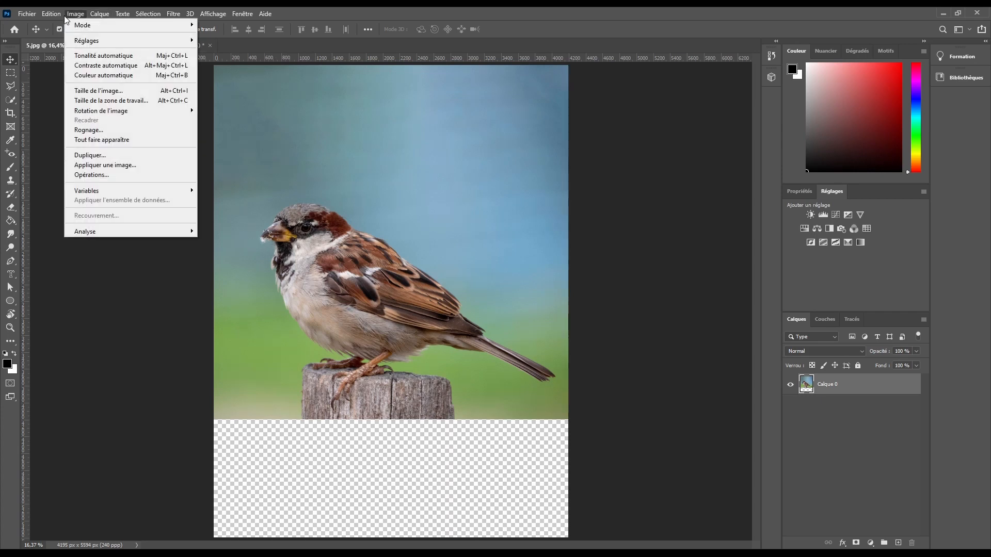
left_click(101, 96)
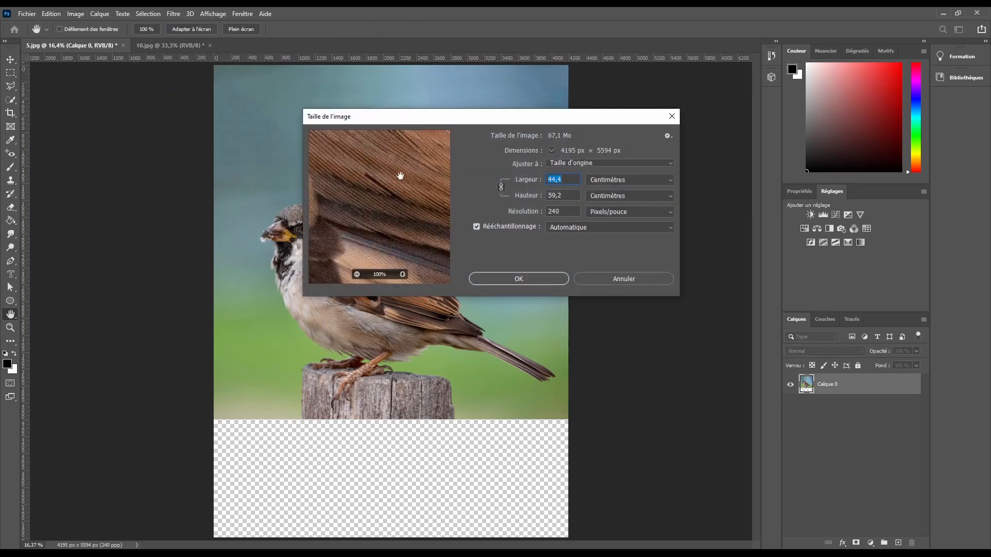
left_click(638, 184)
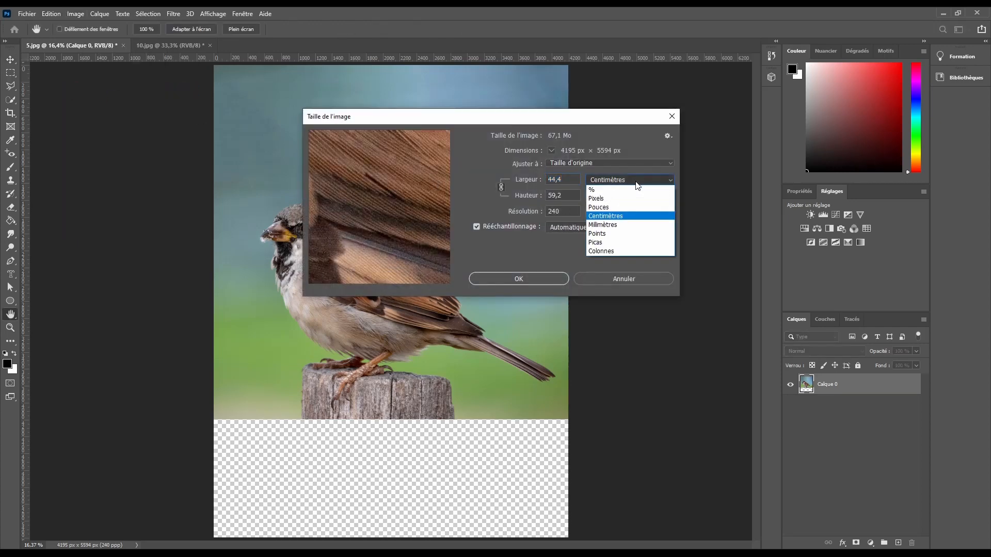
left_click(602, 191)
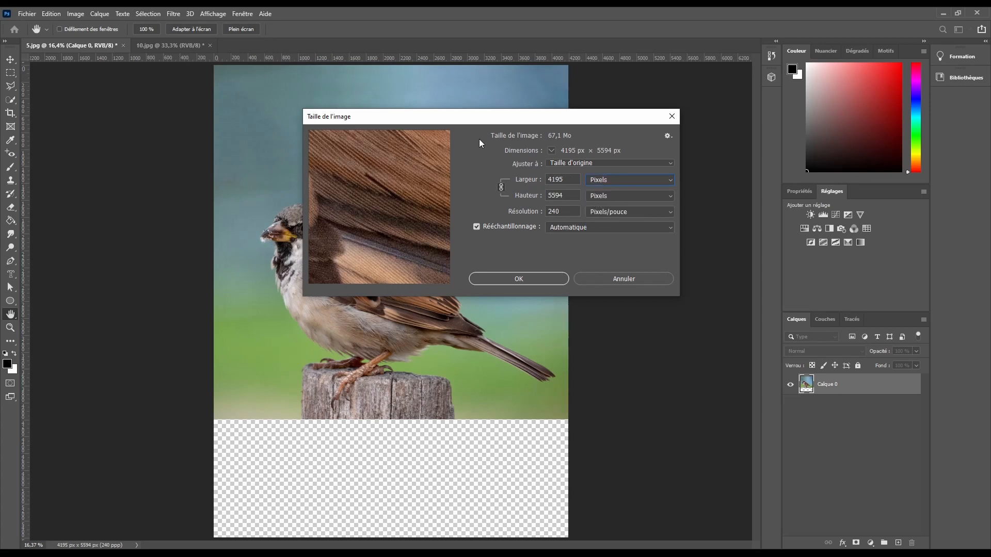
left_click_drag(454, 121, 593, 108)
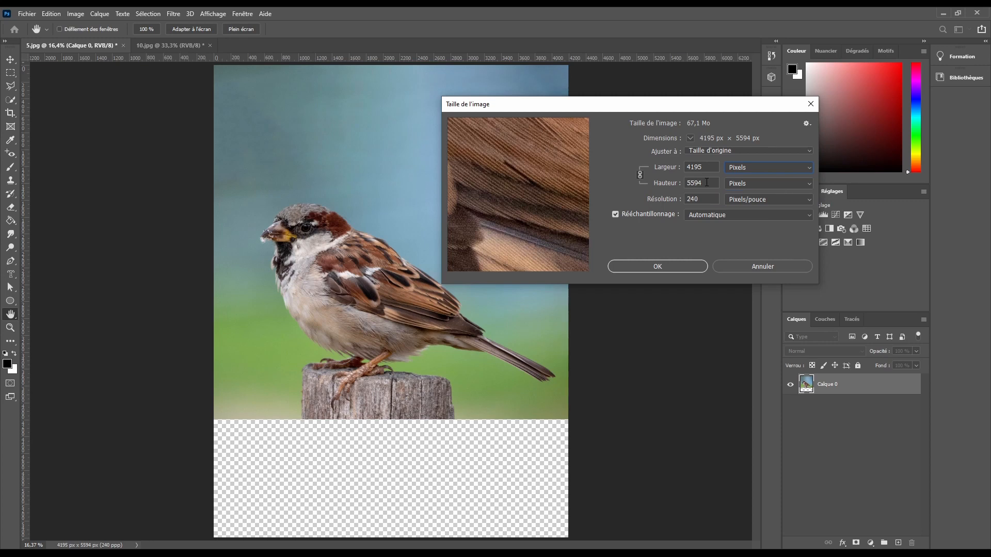
- Unlink the image's width and height proportions and set the width to 2000 pixels
left_click_drag(703, 183, 634, 204)
left_click(690, 200)
left_click(641, 175)
left_click(706, 167)
double_click(706, 167)
type("2000")
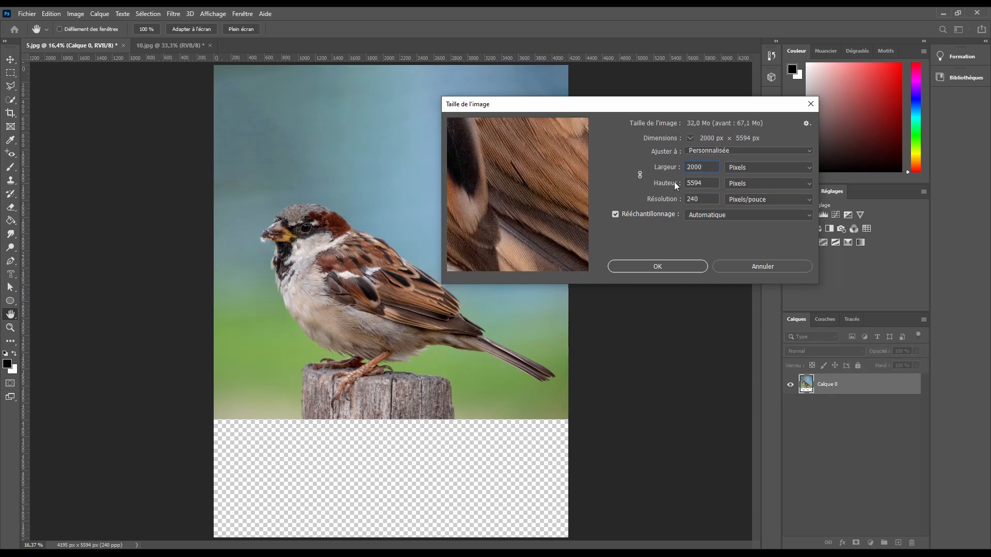
- Apply the non-proportional resize to 2000 pixels wide on the sparrow photo and undo it
left_click(653, 268)
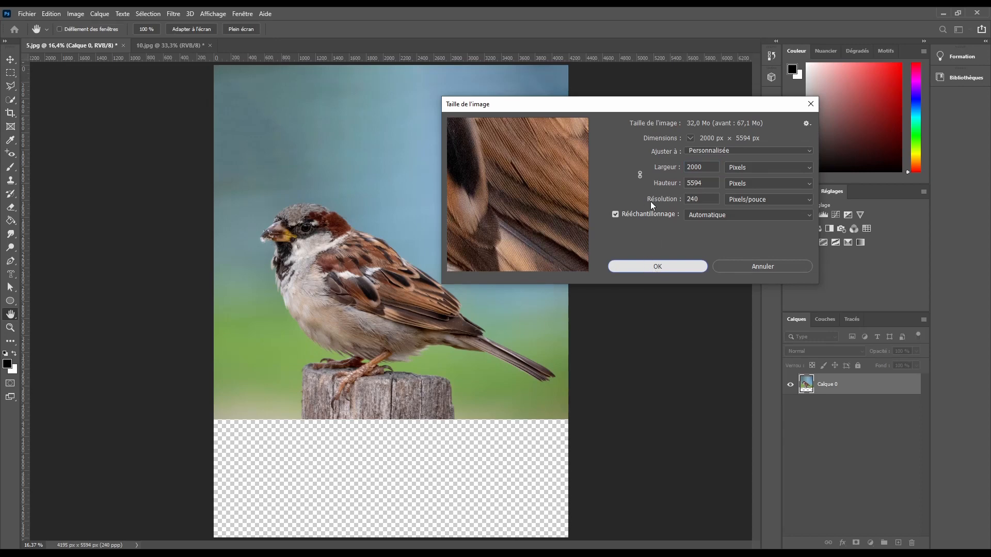
key("Return")
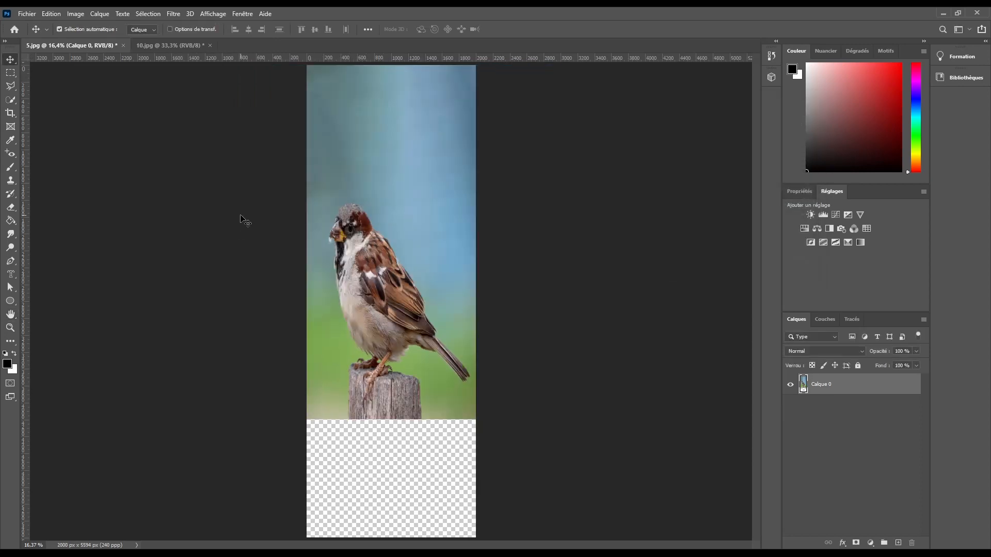
key("ctrl+z")
- Try resizing the sparrow photo to 2000 pixels wide with its proportions linked and undo the resize
left_click(75, 13)
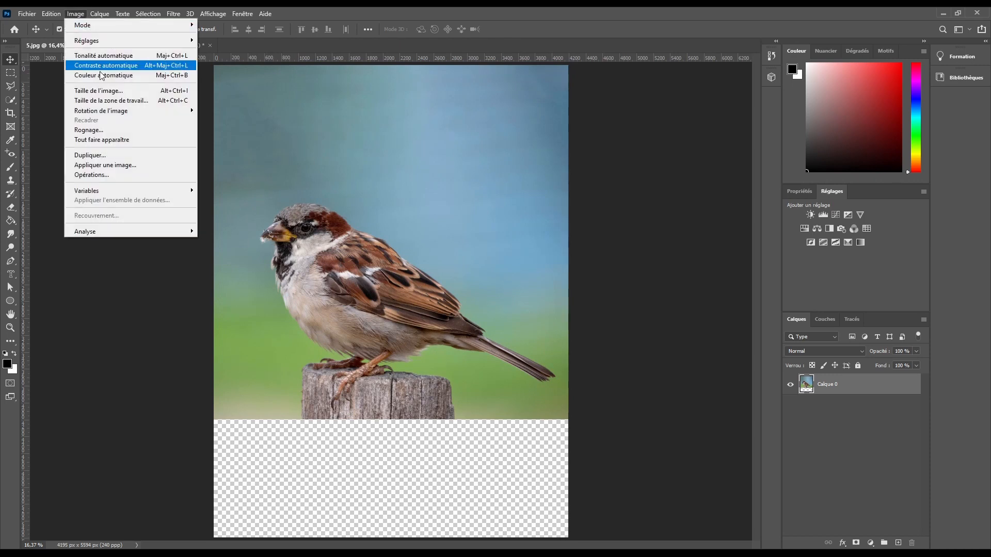
left_click(98, 91)
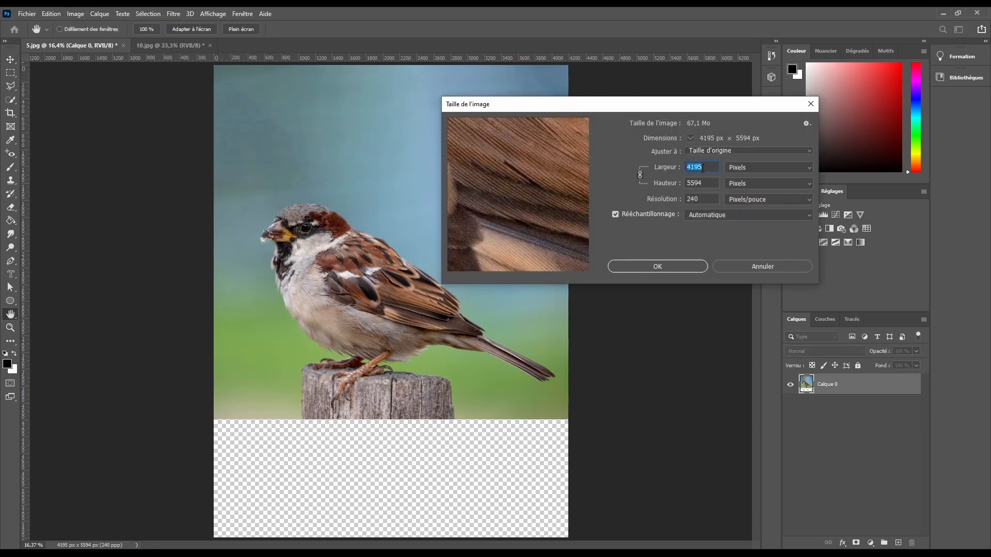
type("20")
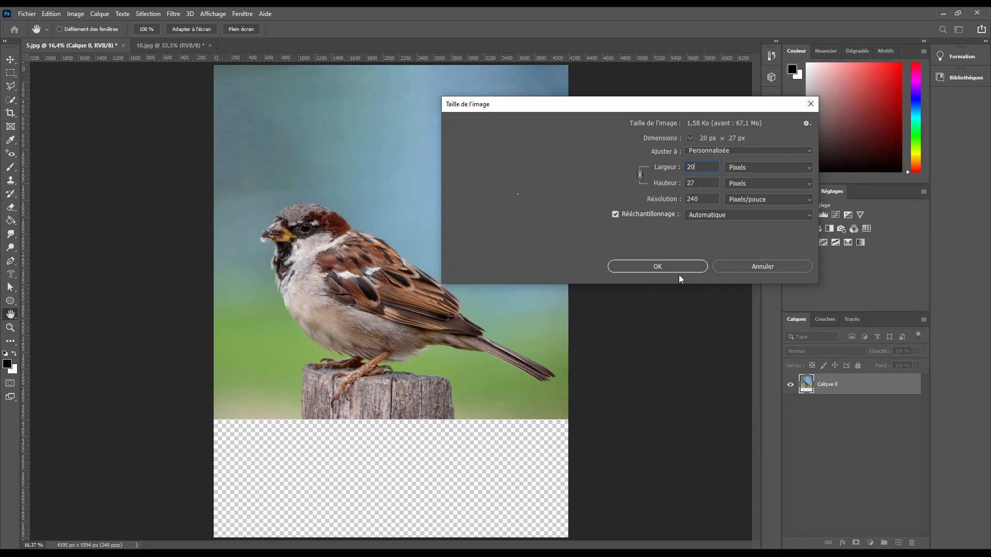
type("00")
left_click(671, 264)
key("v")
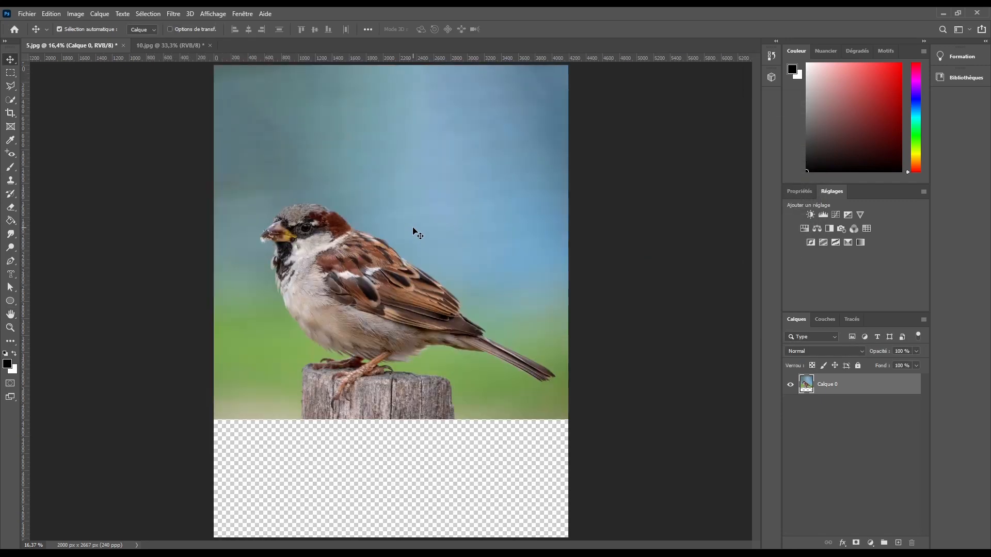
key("ctrl+z")
- Try rotating the whole sparrow image by 180° and undo the rotation
left_click(72, 12)
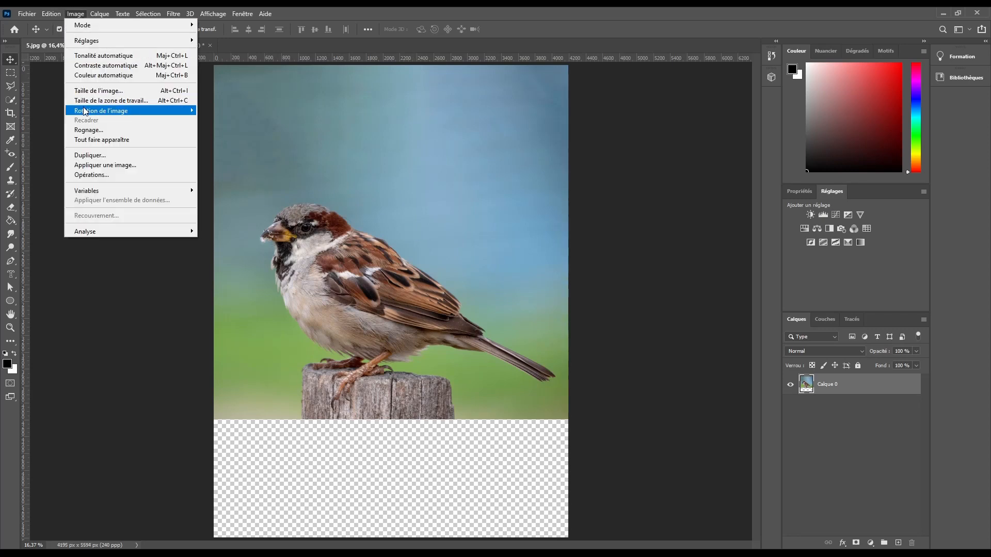
mouse_move(176, 110)
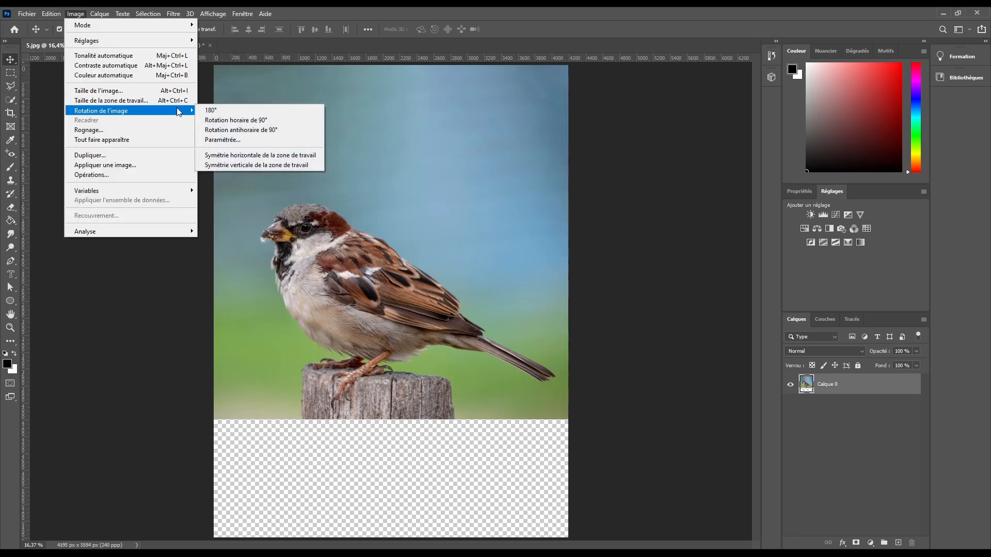
left_click(256, 111)
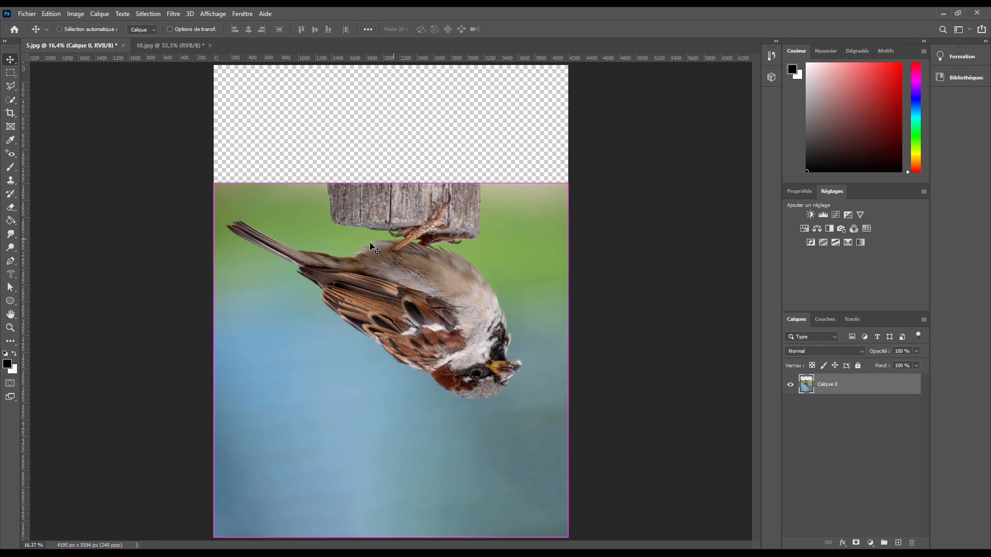
key("ctrl+z")
- Try flipping the sparrow canvas horizontally and then vertically, and undo both flips
left_click(76, 14)
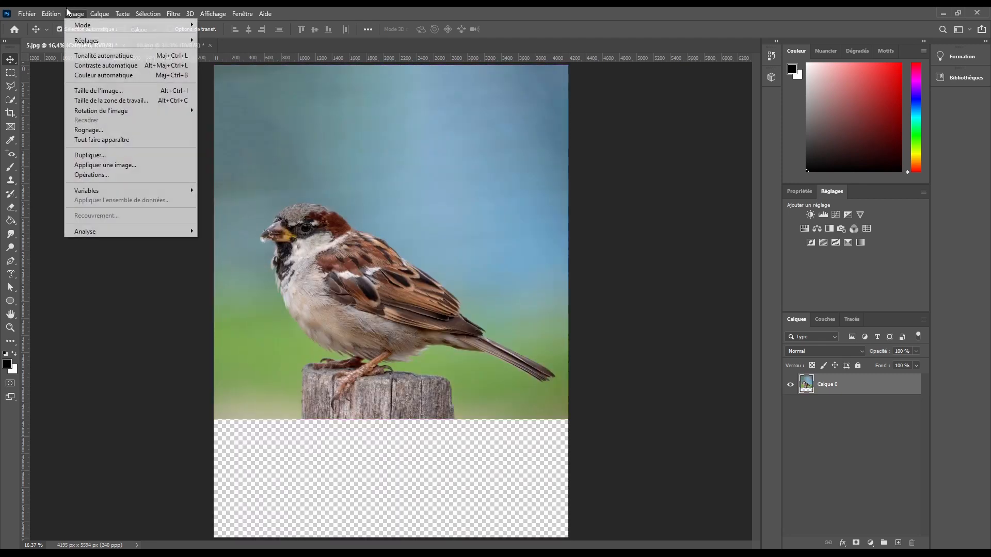
mouse_move(118, 113)
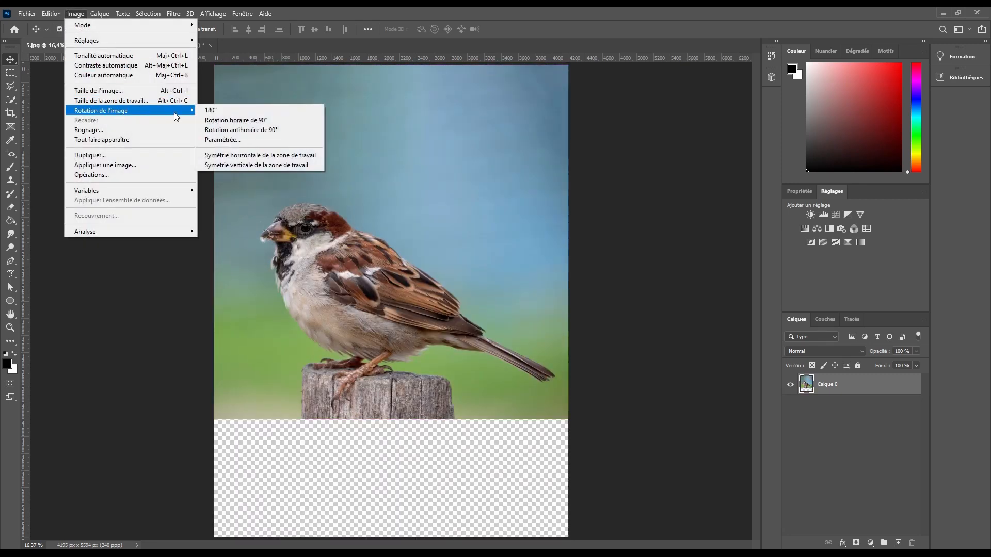
left_click(242, 155)
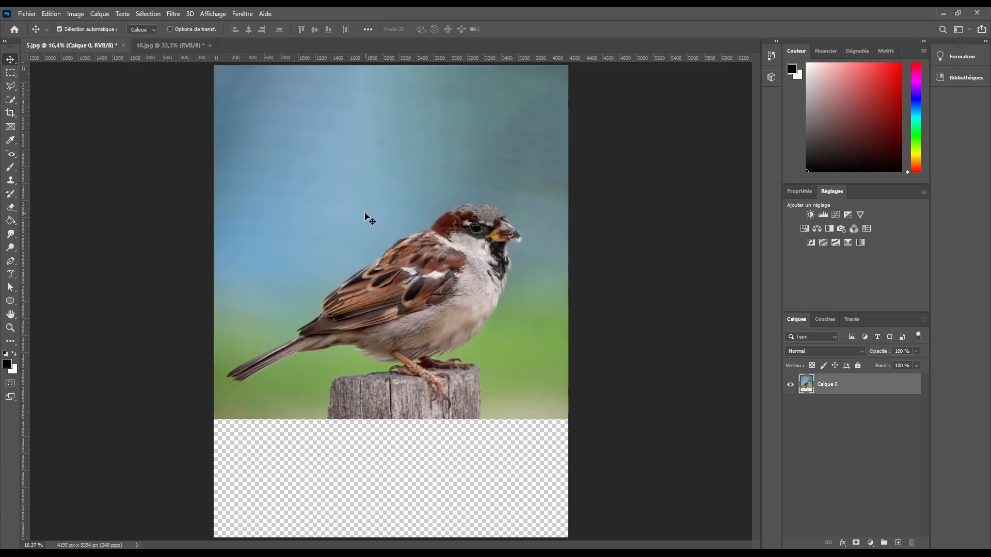
left_click(77, 14)
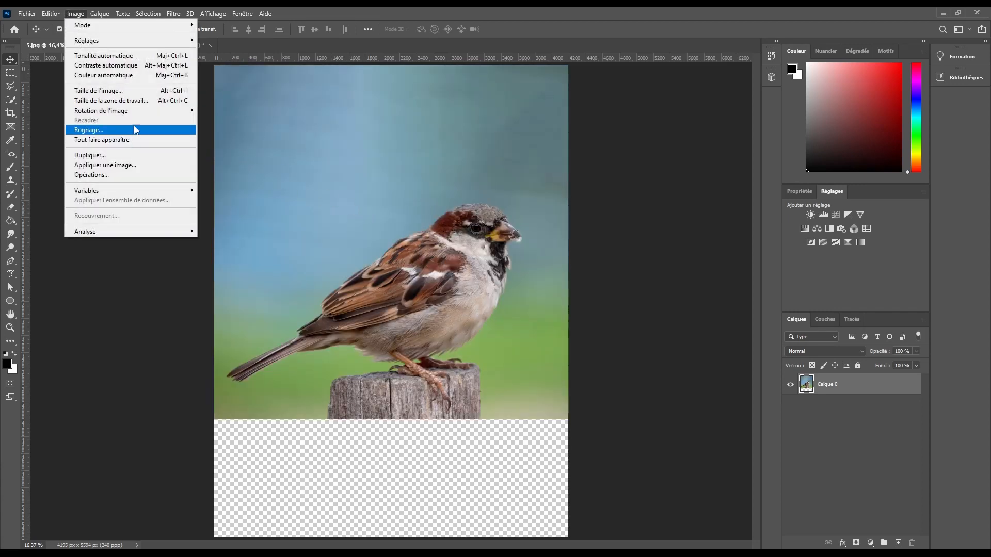
mouse_move(148, 108)
left_click(237, 165)
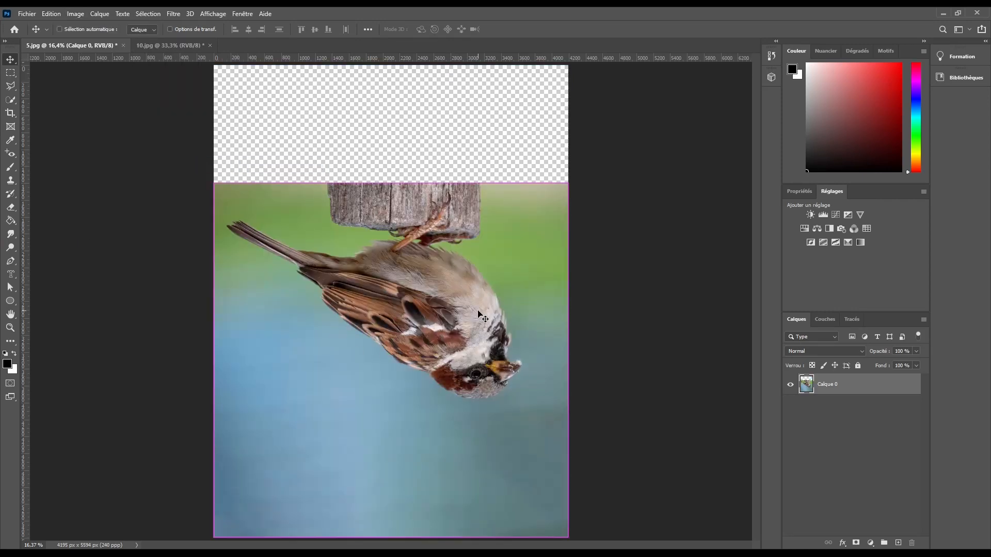
key("ctrl+z")
key("ctrl")
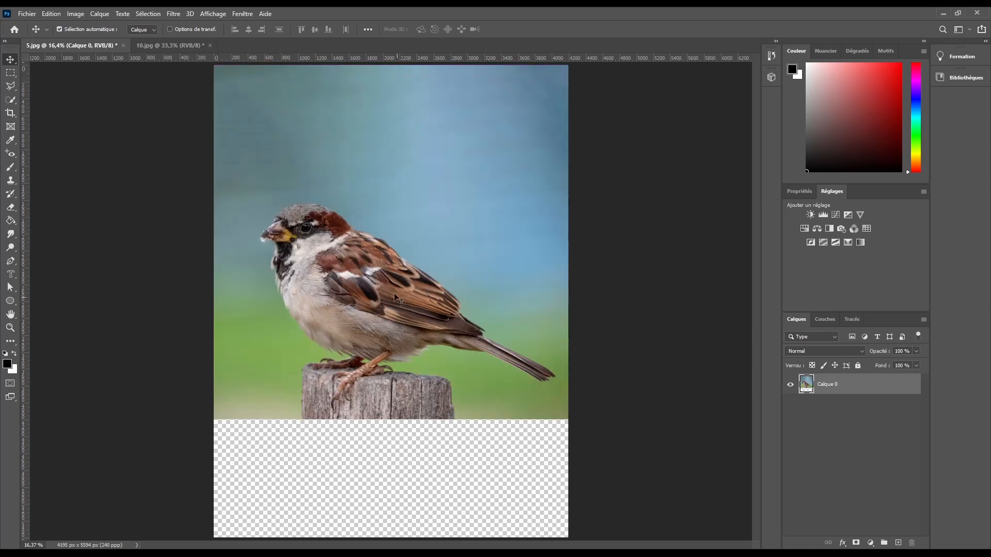
left_click(80, 14)
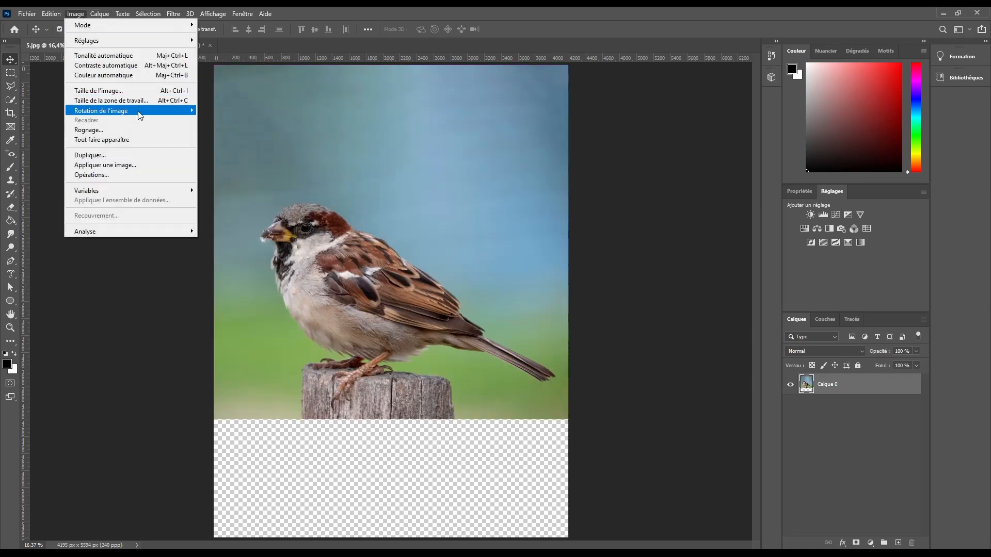
mouse_move(140, 114)
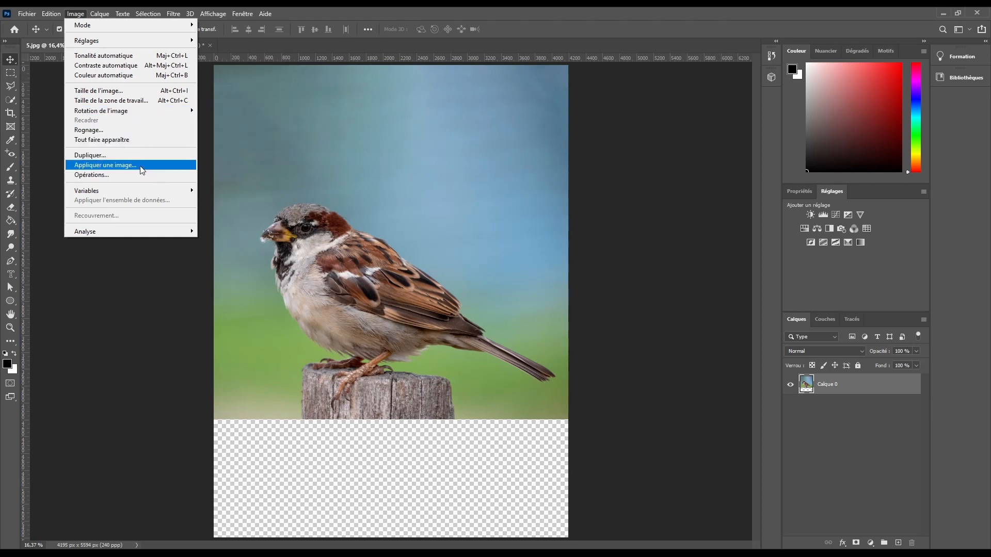
left_click(75, 14)
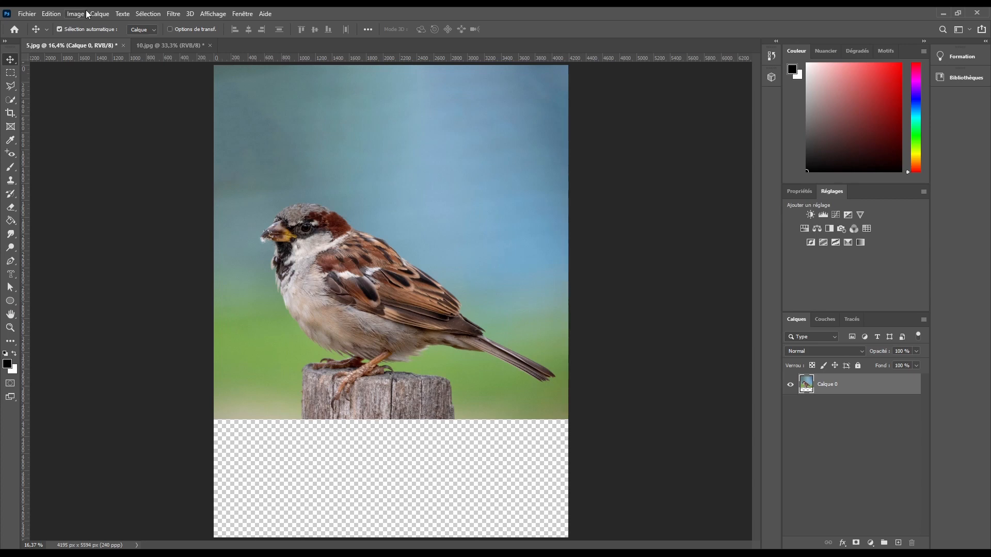
- Preview a Lens Blur filter with a radius of 58 on the sparrow photo and cancel it
left_click(170, 15)
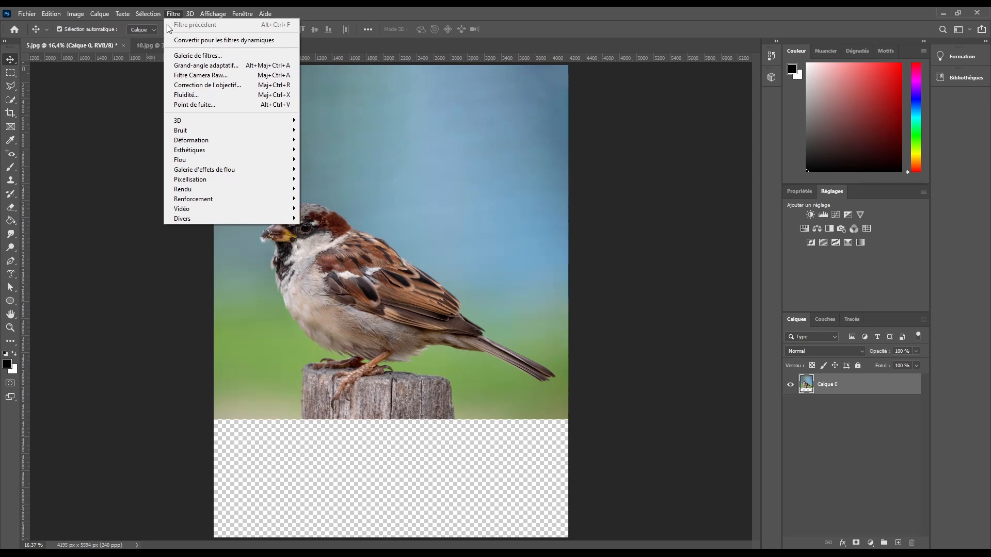
mouse_move(216, 158)
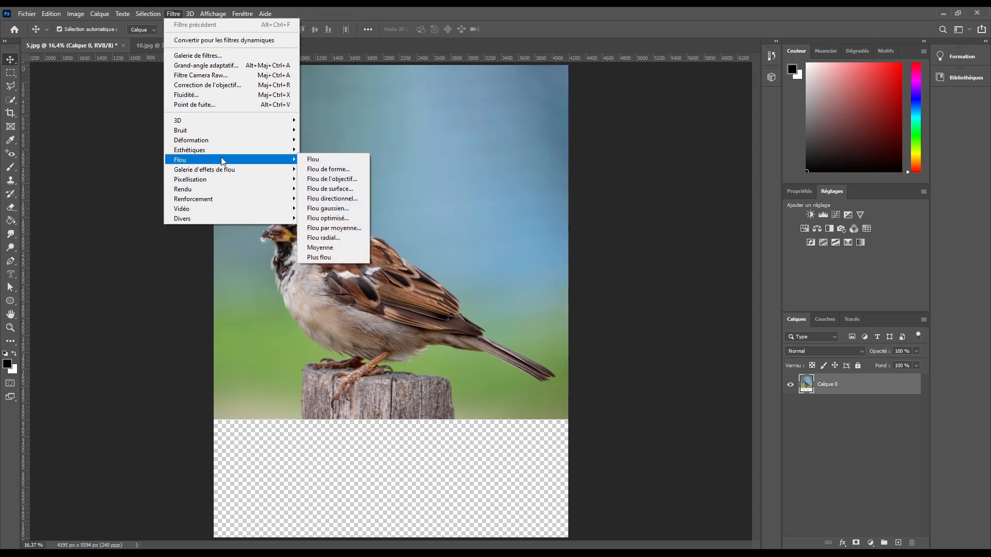
left_click(318, 179)
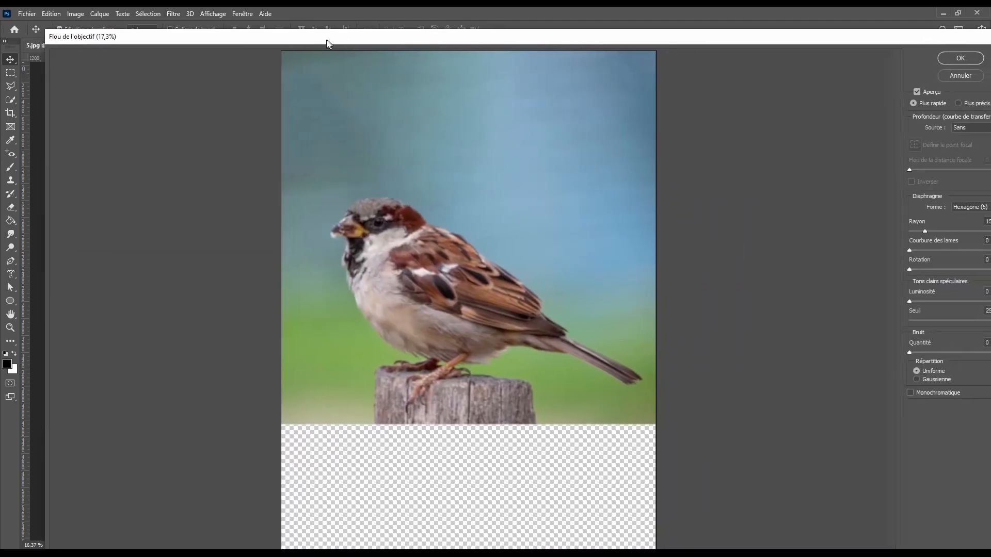
left_click_drag(326, 43, 288, 28)
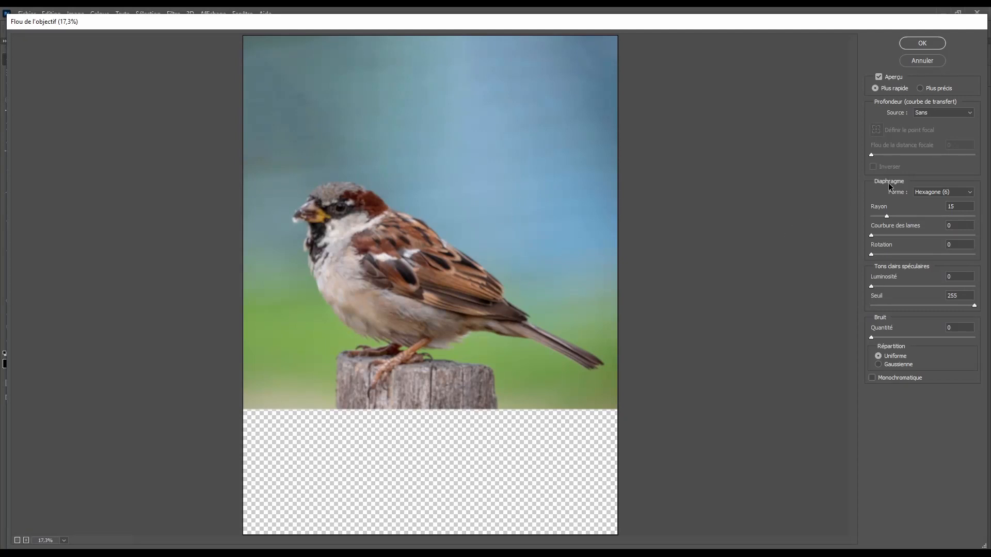
left_click_drag(886, 216, 930, 216)
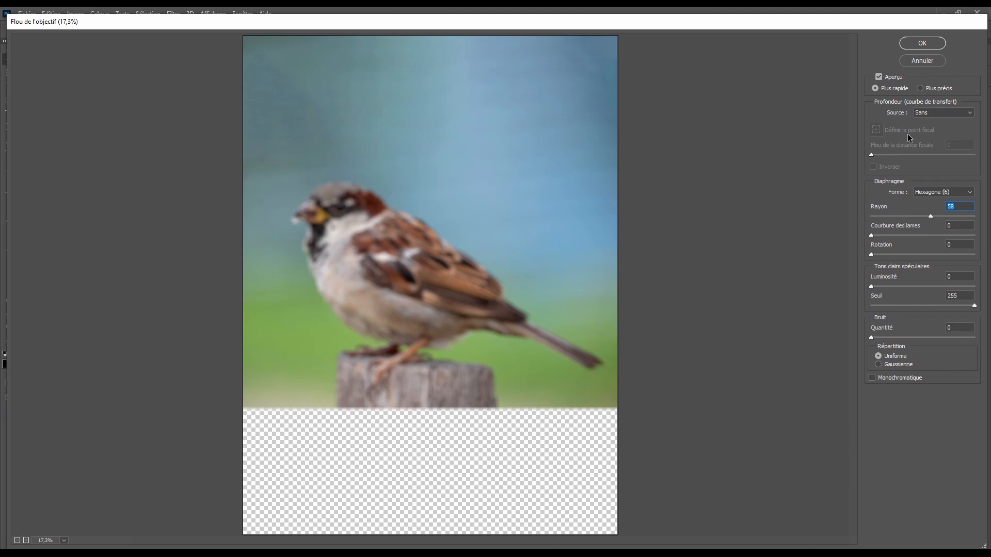
left_click(927, 62)
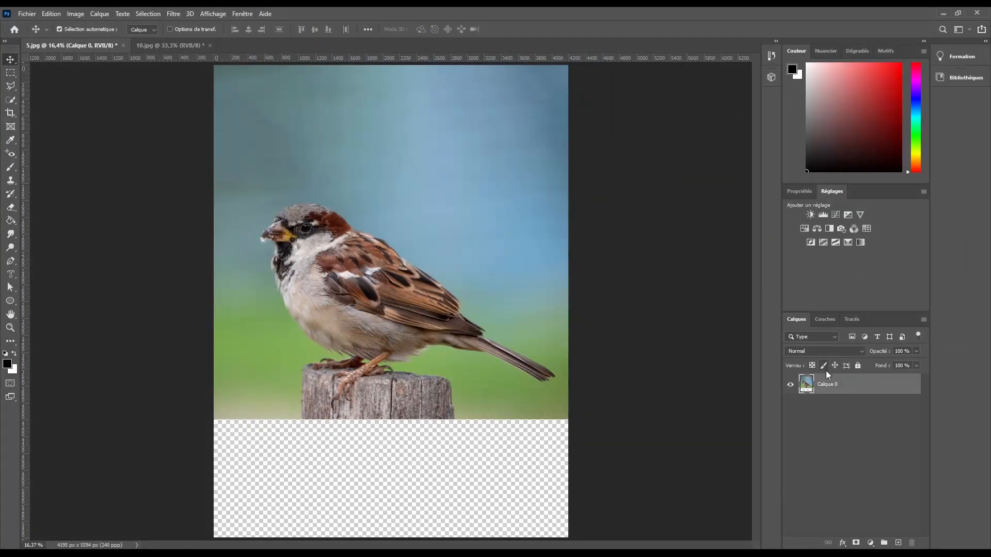
- In the ski photo 10.jpg, unlock the background layer and clear the rectangular selection around the skier
left_click(176, 44)
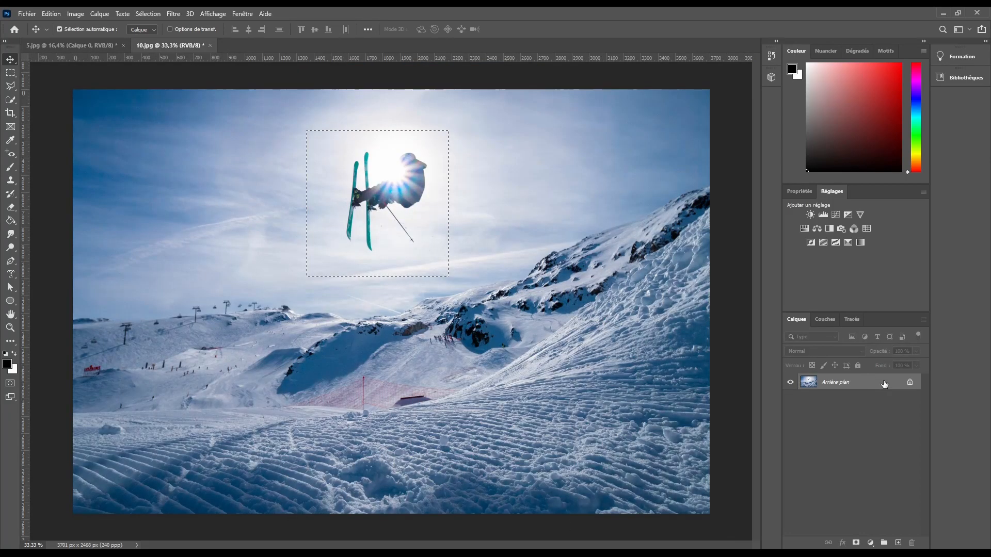
left_click(910, 382)
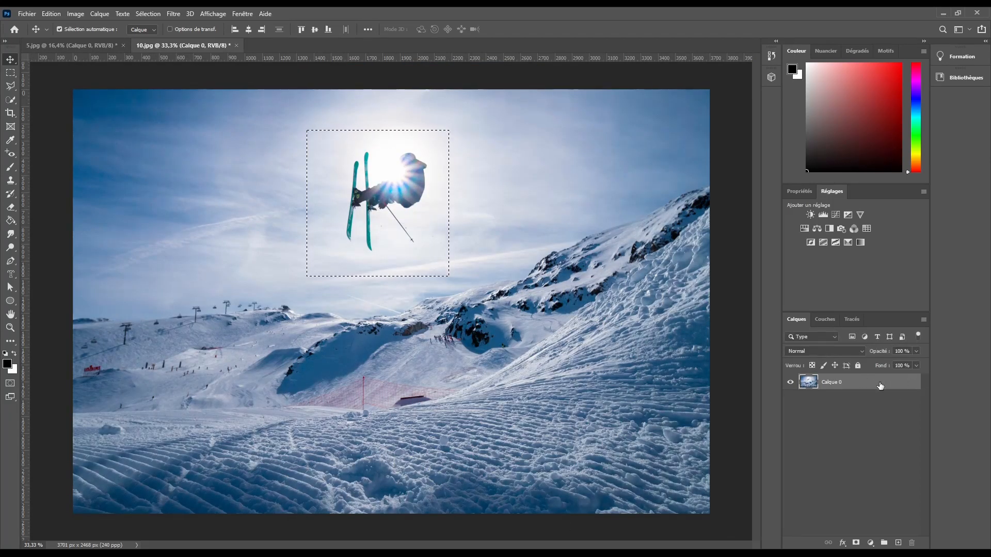
key("h")
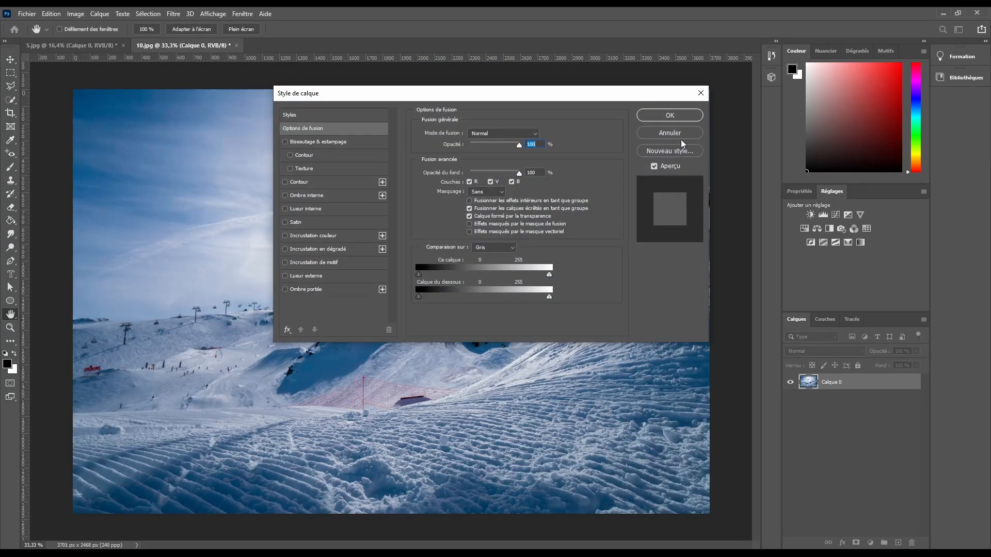
left_click(680, 139)
left_click(10, 72)
left_click(182, 146)
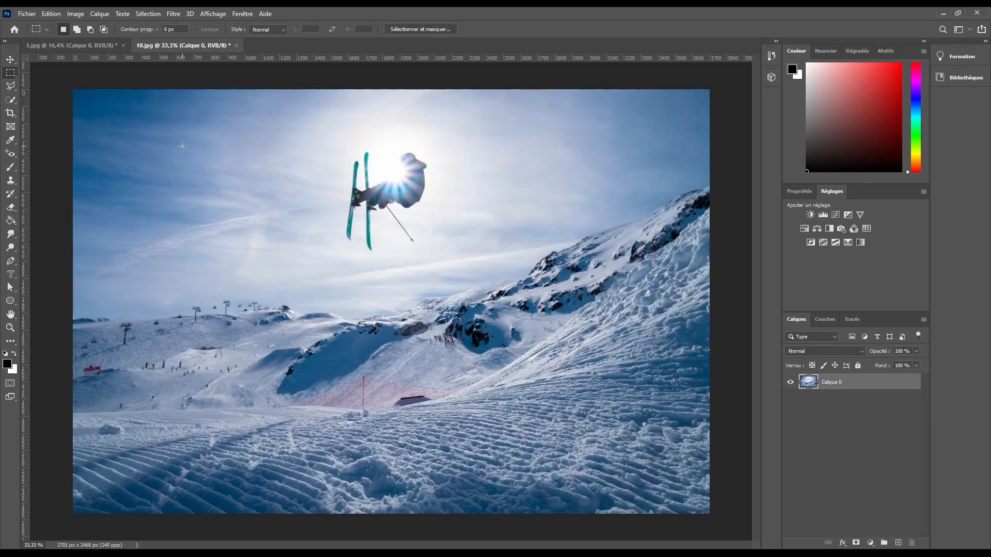
- Copy the full ski photo into the sparrow document 5.jpg as a new layer above the bird
left_click(11, 60)
left_click(41, 47)
key("ctrl+v")
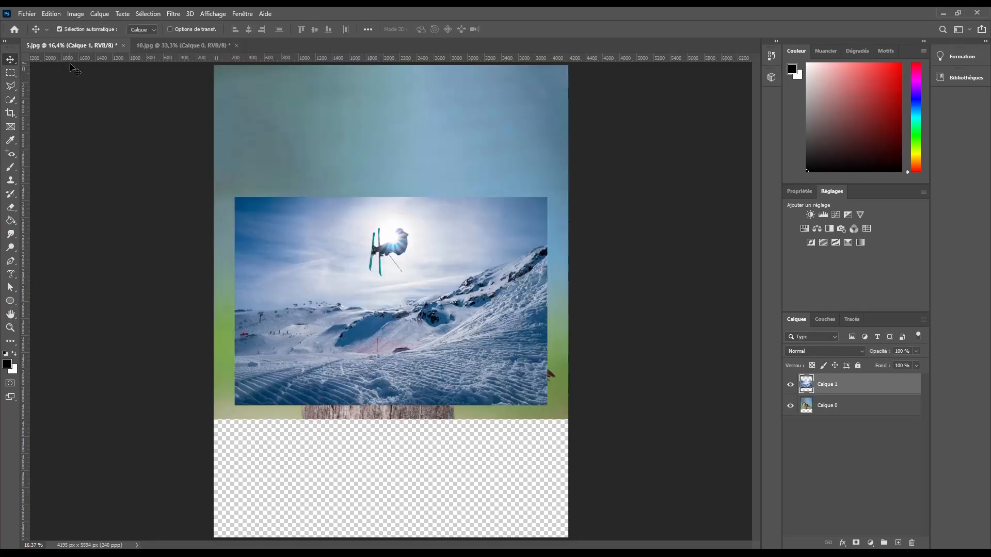
- Apply a Lens Blur filter with a radius of 54 to the sparrow layer Calque 0 beneath the ski photo
left_click(835, 407)
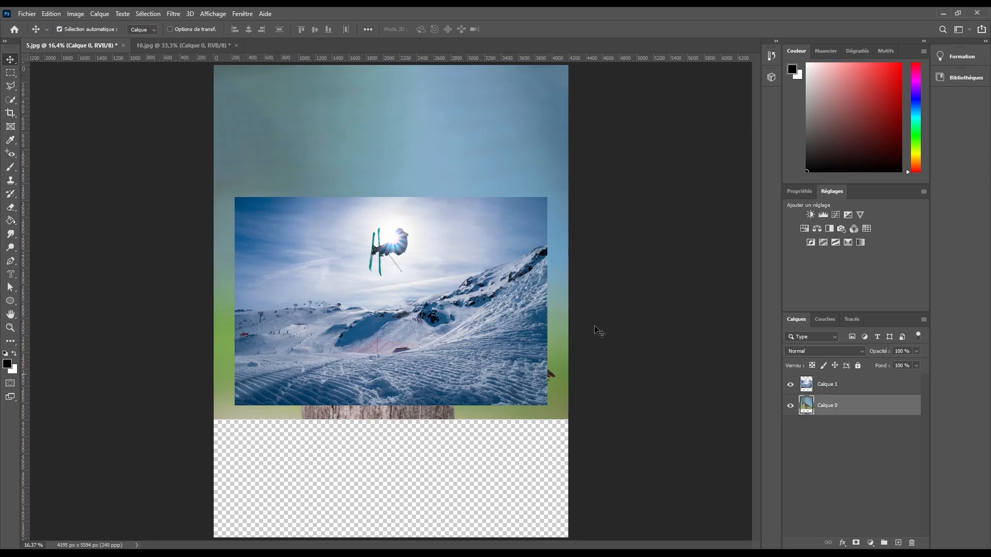
left_click(76, 14)
mouse_move(174, 14)
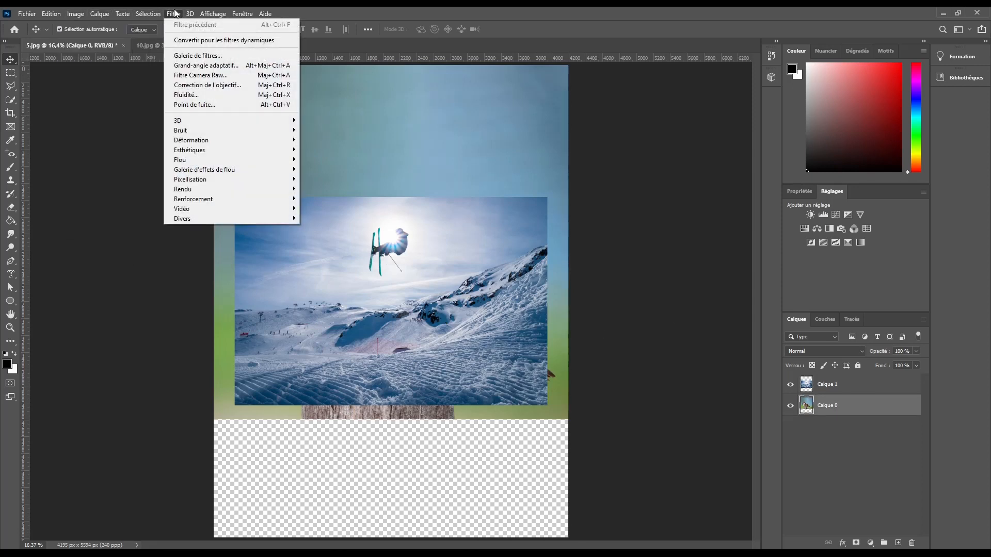
mouse_move(271, 159)
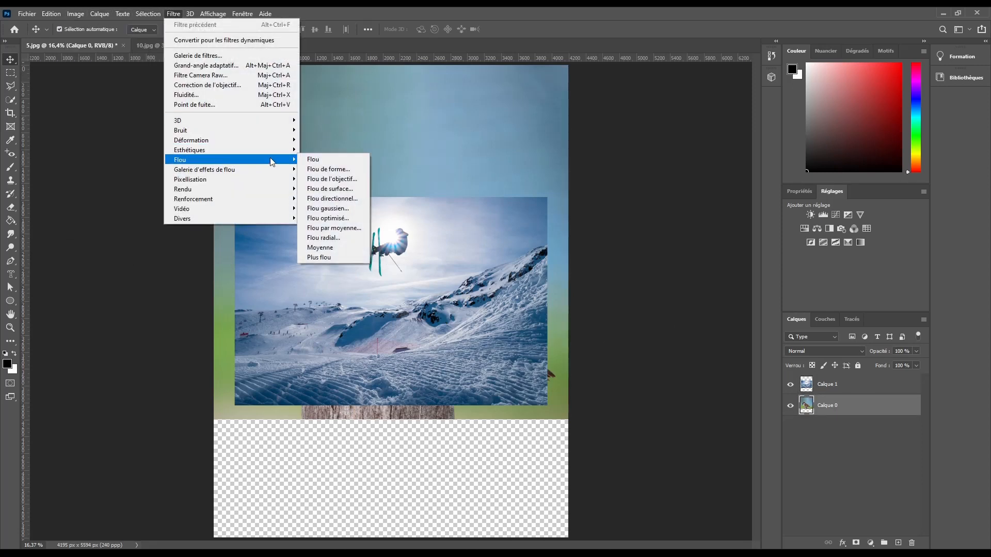
left_click(321, 179)
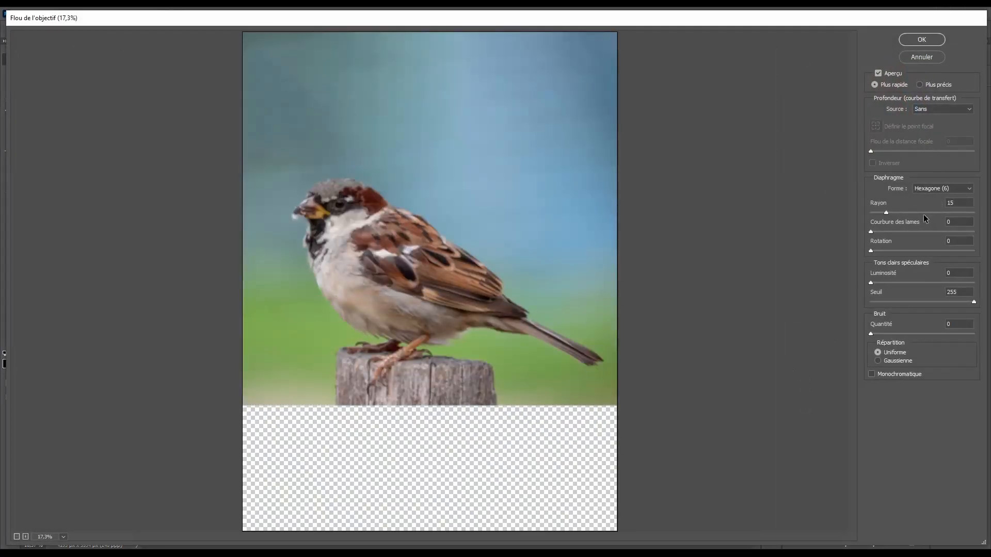
left_click(926, 211)
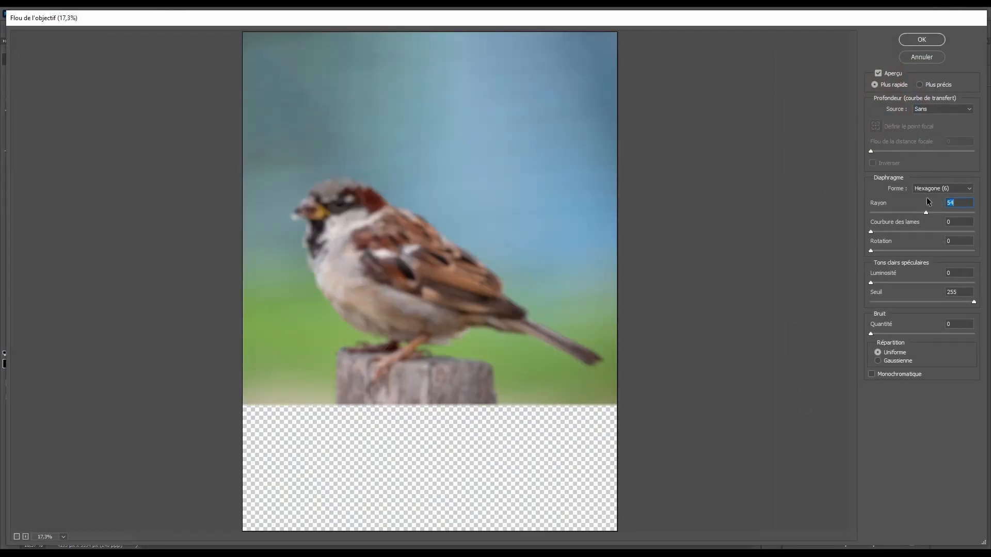
left_click(913, 40)
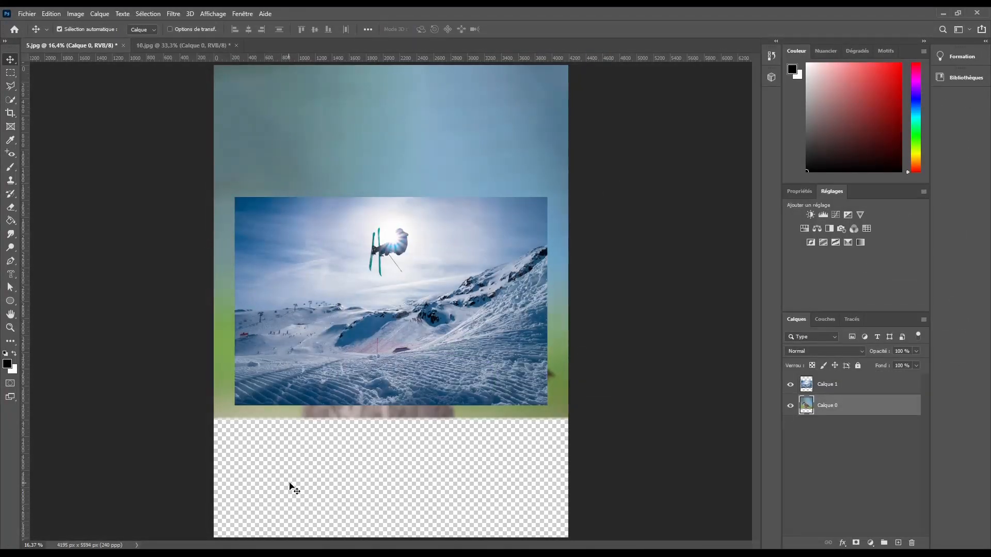
- Compare the sparrow layer with and without the Lens Blur, leave the blur undone, and delete the ski photo layer Calque 1
key("ctrl+z")
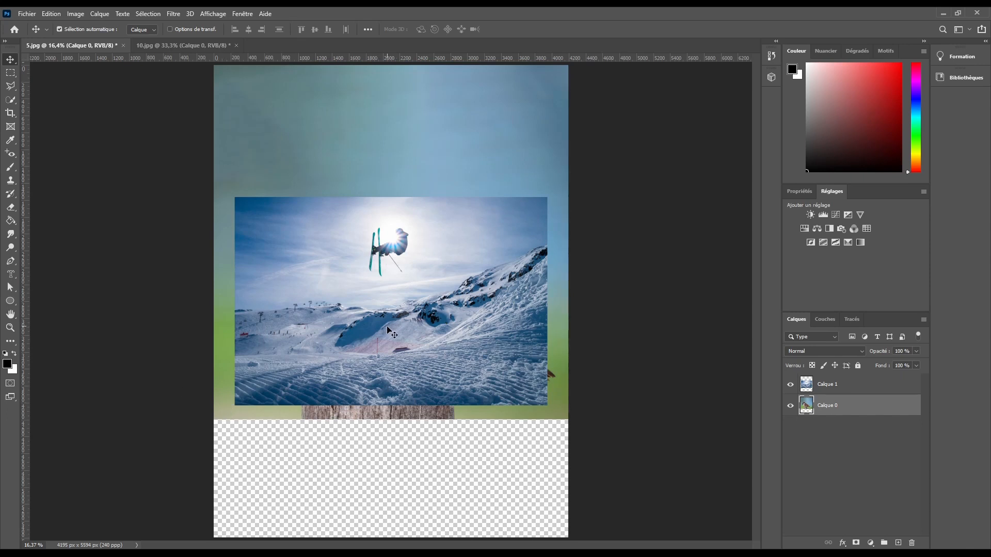
key("ctrl+shift+z")
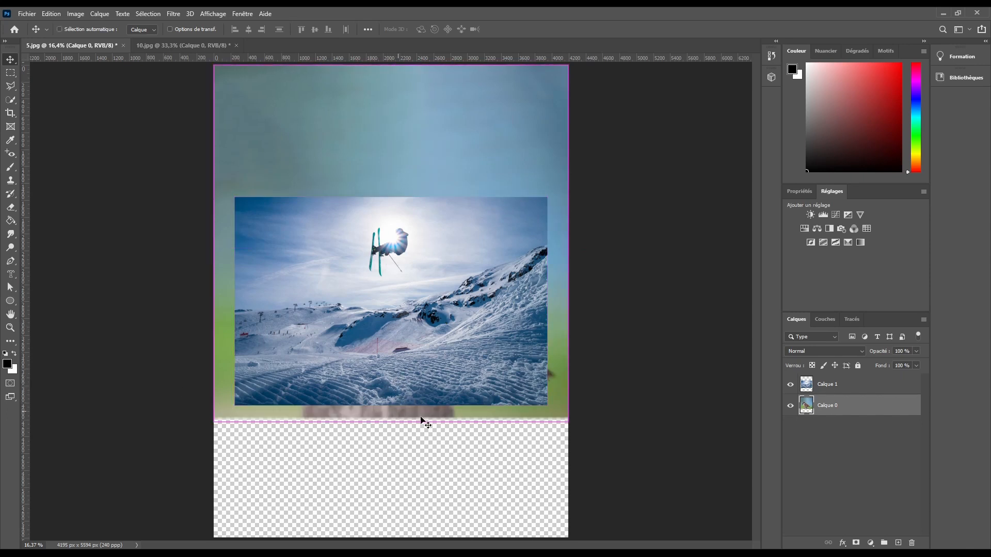
key("ctrl+z")
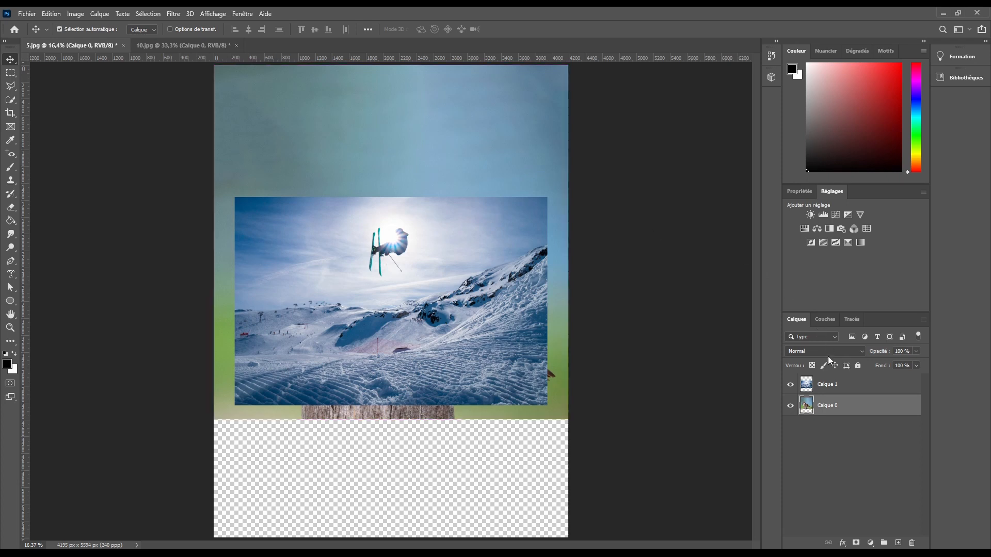
left_click(830, 384)
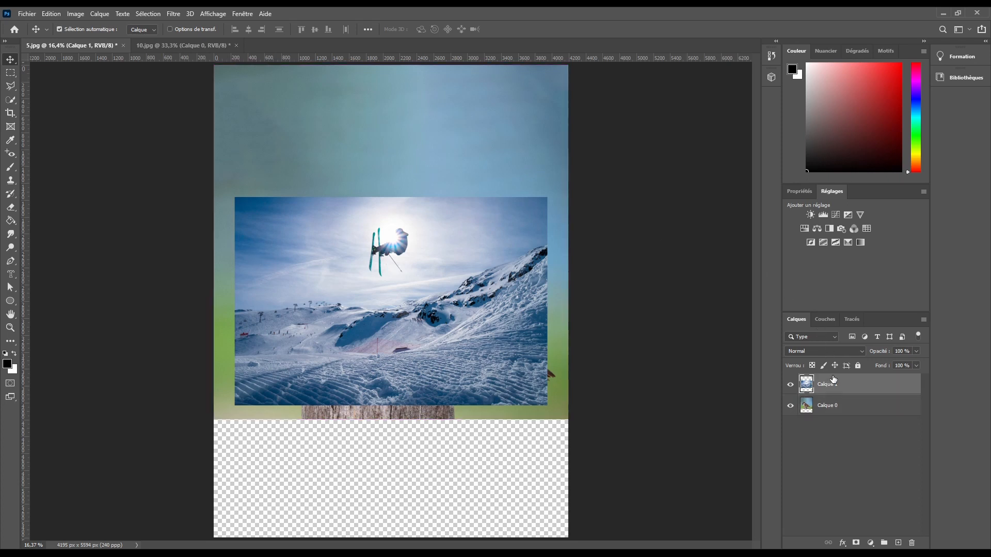
key("Delete")
left_click(174, 14)
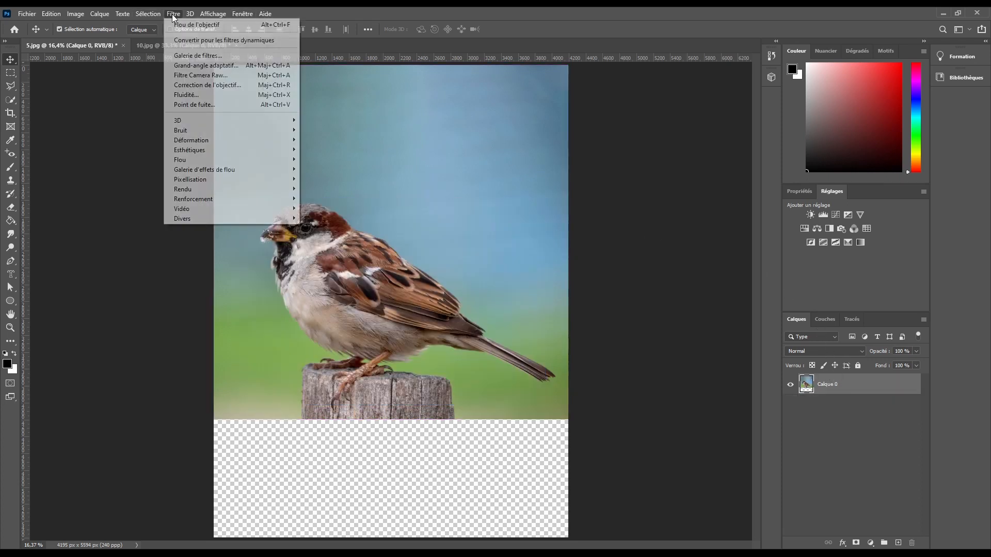
mouse_move(260, 163)
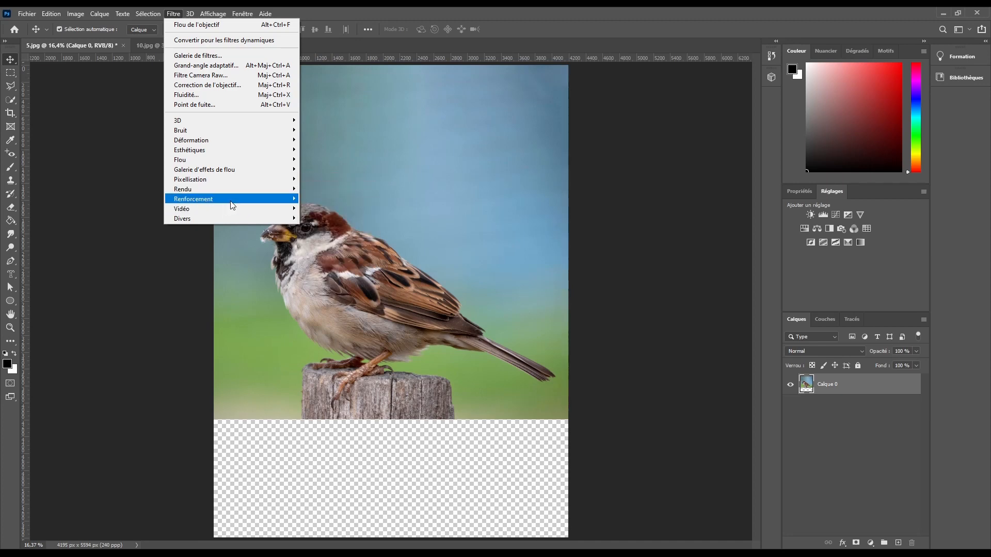
mouse_move(248, 200)
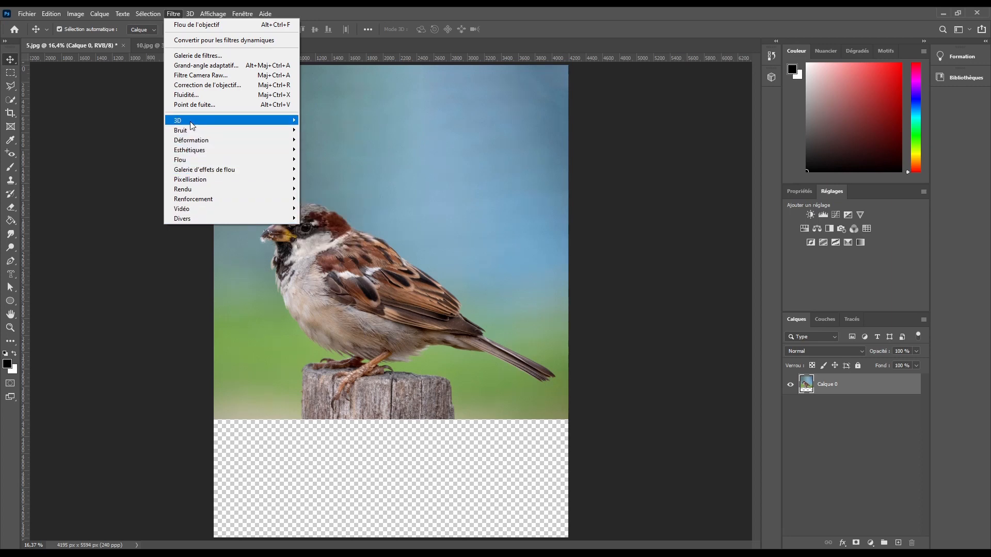
mouse_move(204, 127)
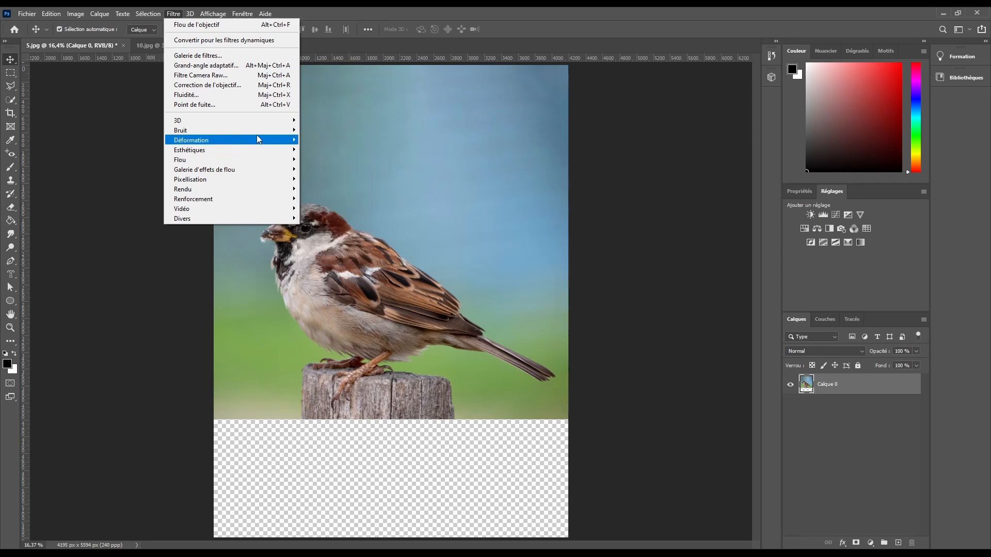
mouse_move(262, 132)
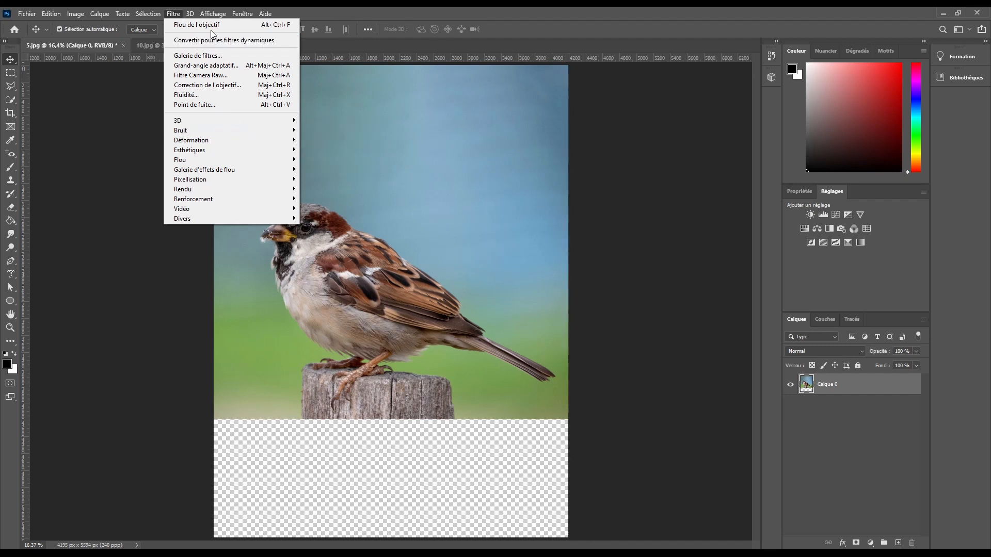
left_click(176, 15)
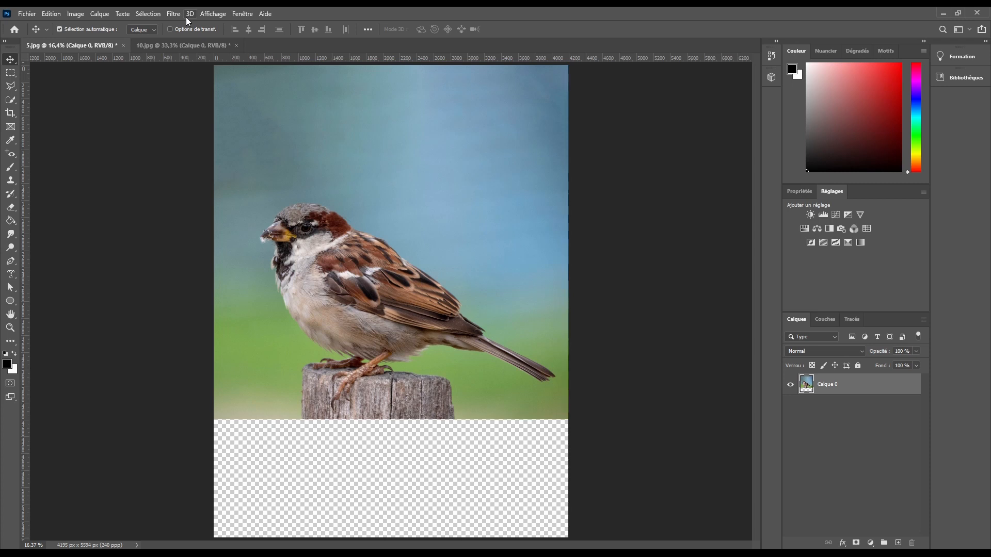
- View the sparrow photo at 200% and at 100% magnification, and zoom out one level
left_click(219, 14)
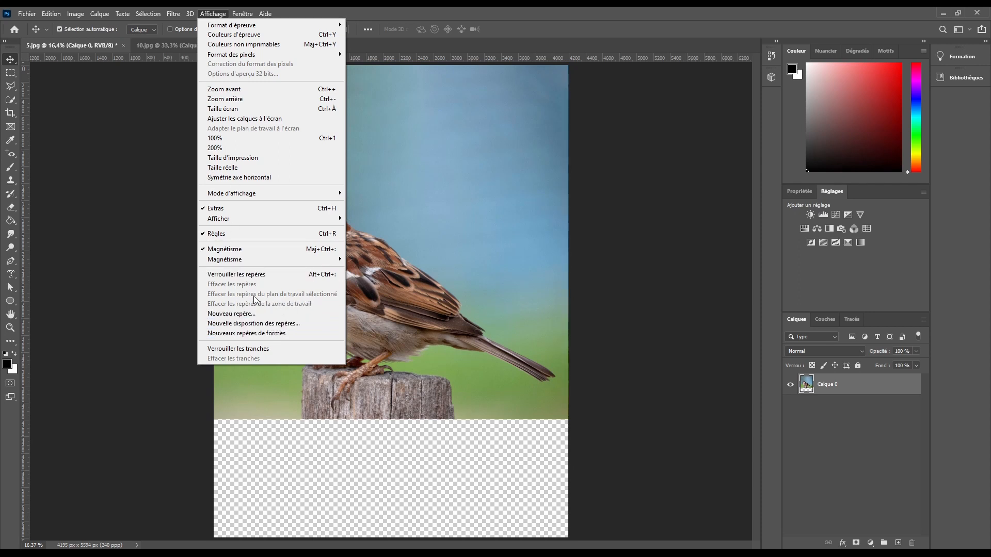
left_click(219, 148)
left_click(216, 13)
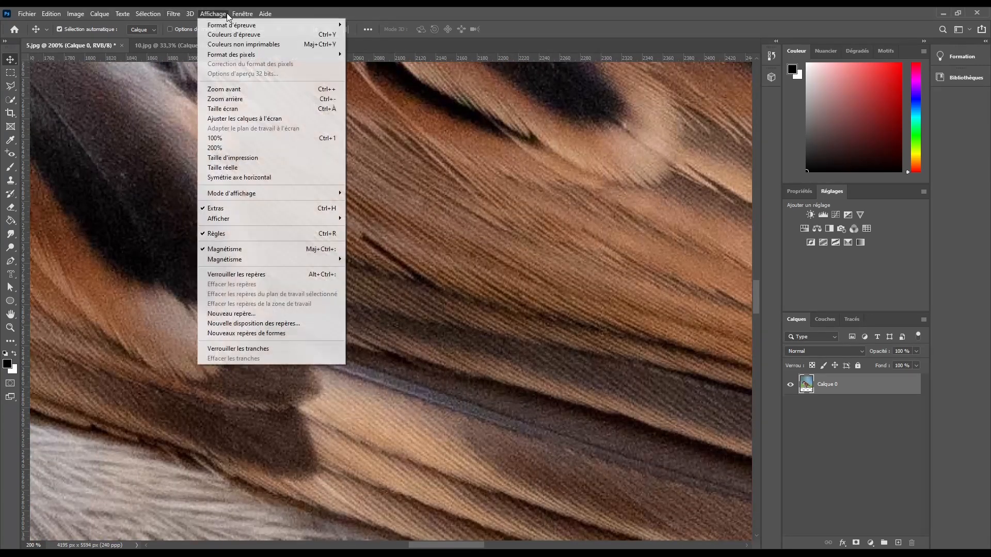
left_click(233, 148)
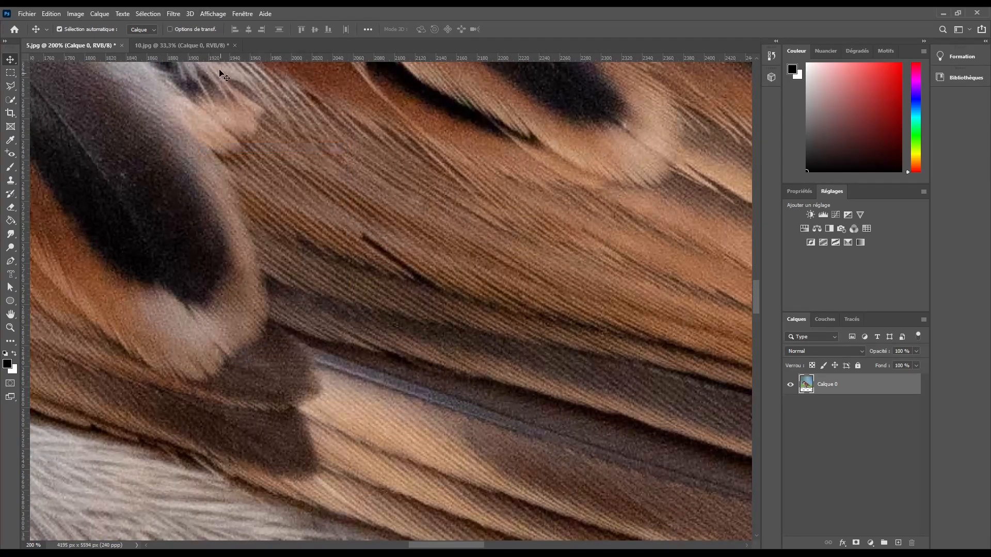
left_click(209, 14)
left_click(216, 139)
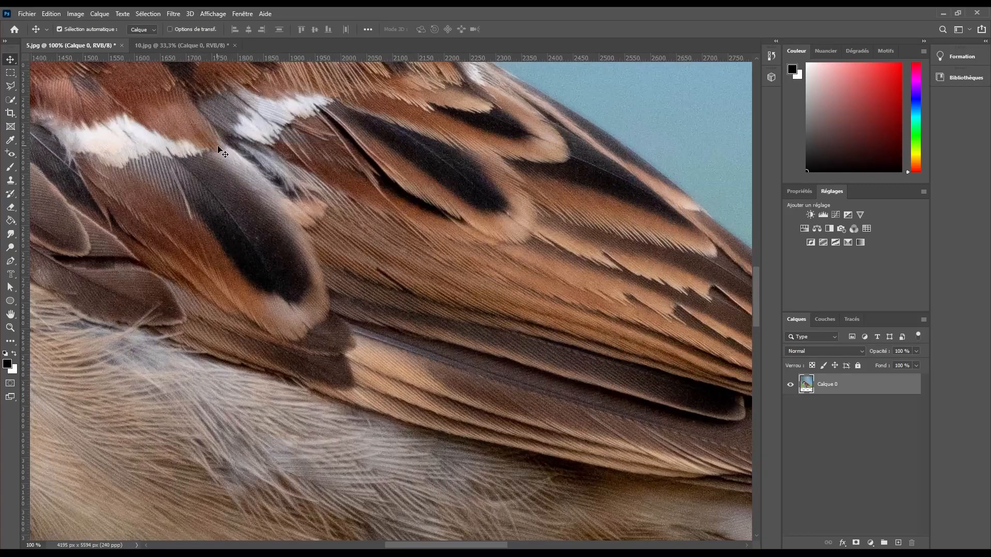
left_click(204, 15)
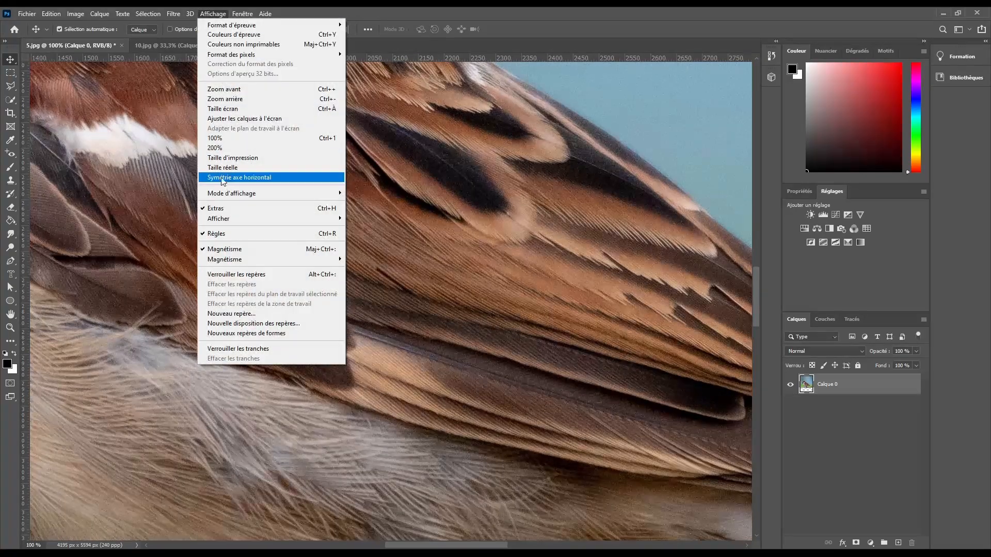
left_click(240, 98)
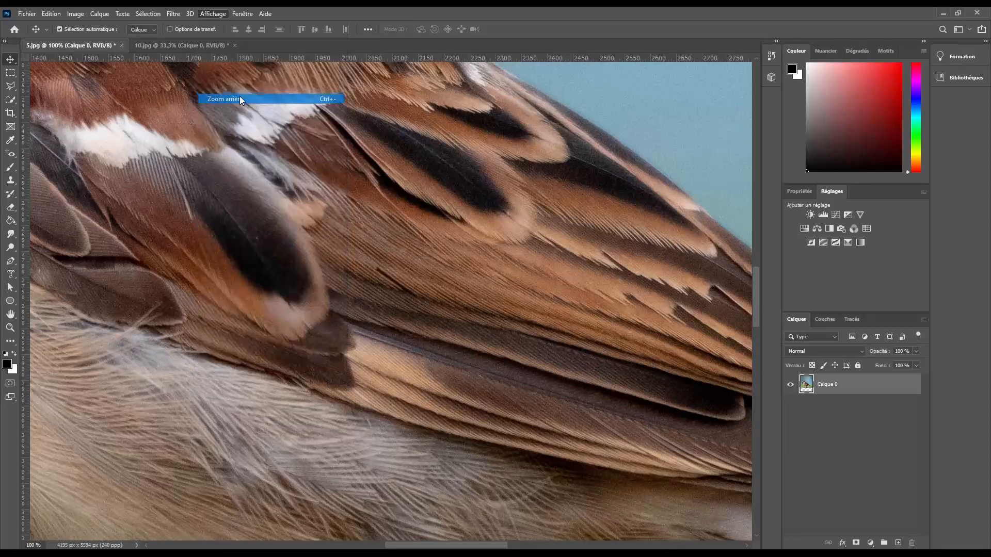
- Set the magnification of the sparrow document to exactly 20%
left_click(211, 15)
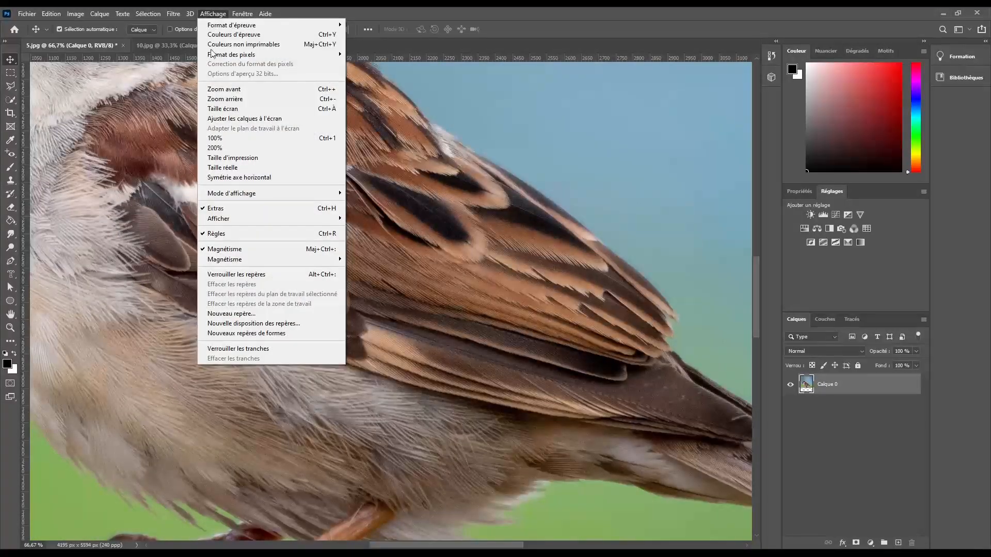
left_click(222, 14)
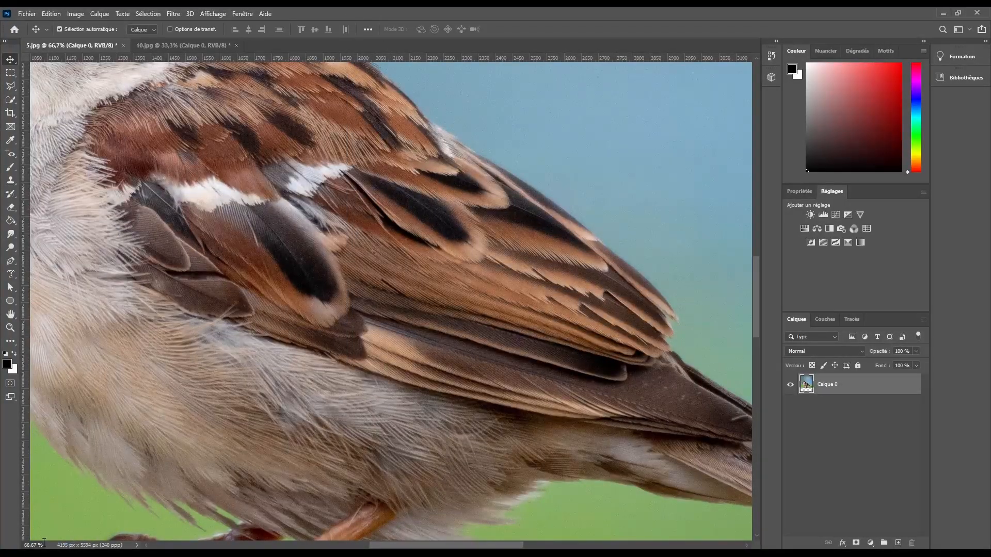
left_click(43, 541)
type("20")
key("Return")
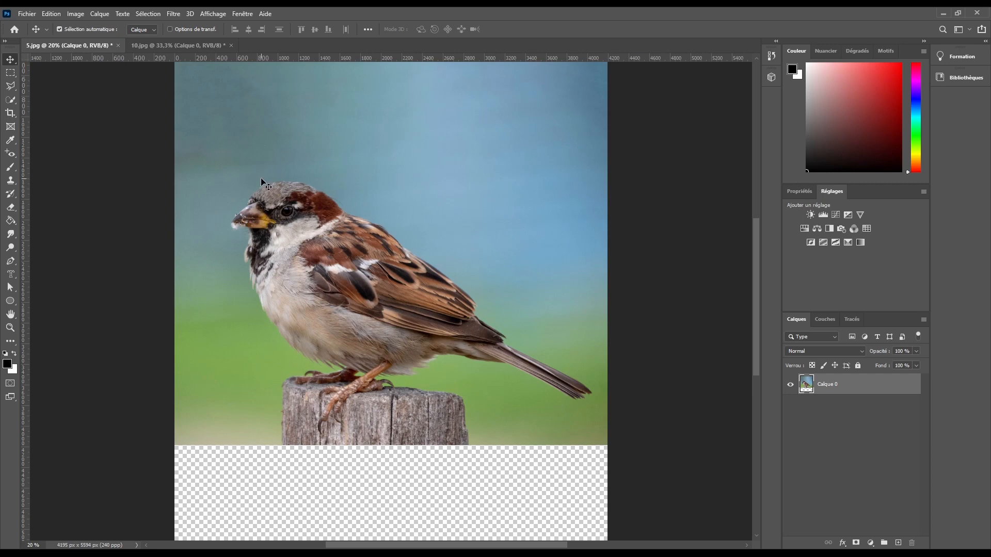
- Show the History panel to view the document's recorded actions, and collapse it again
left_click(235, 15)
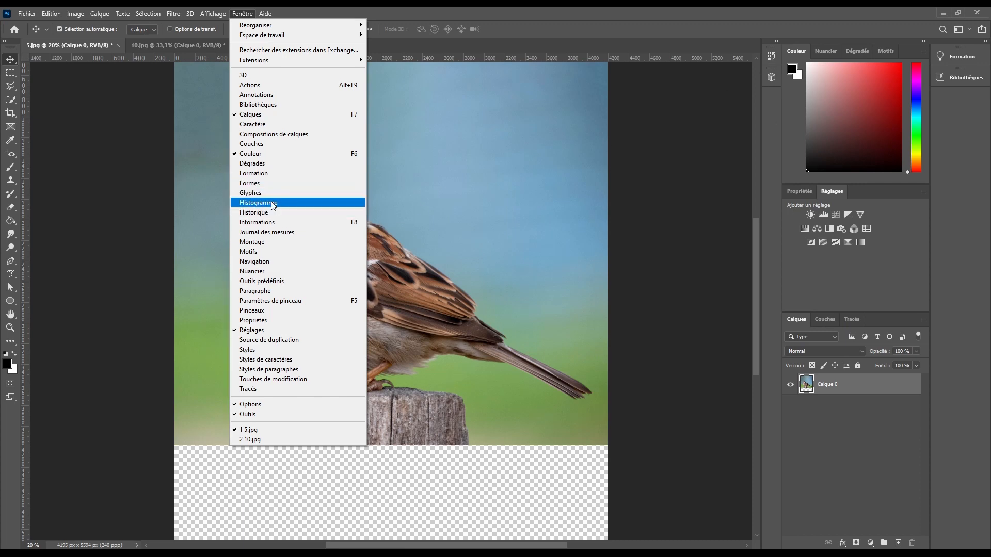
left_click(284, 212)
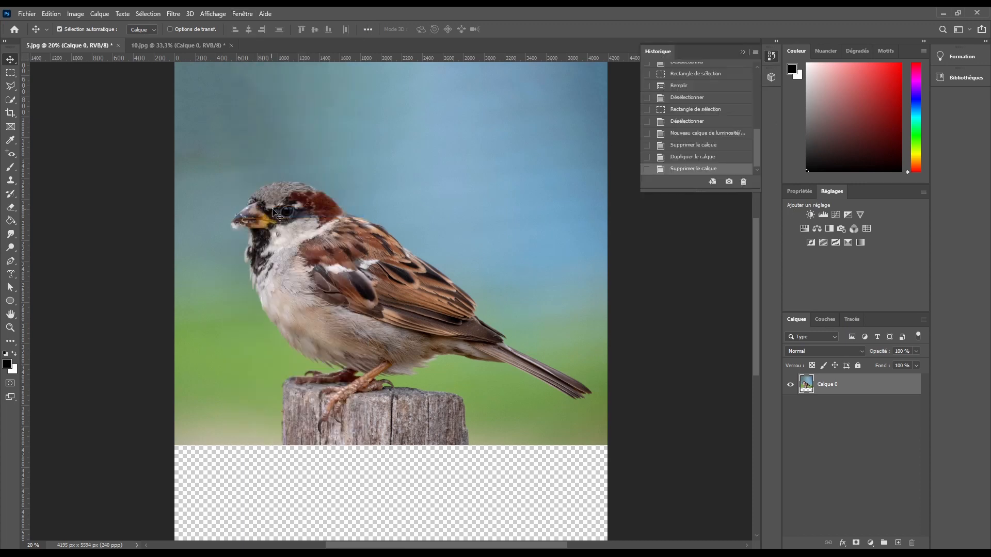
left_click(769, 56)
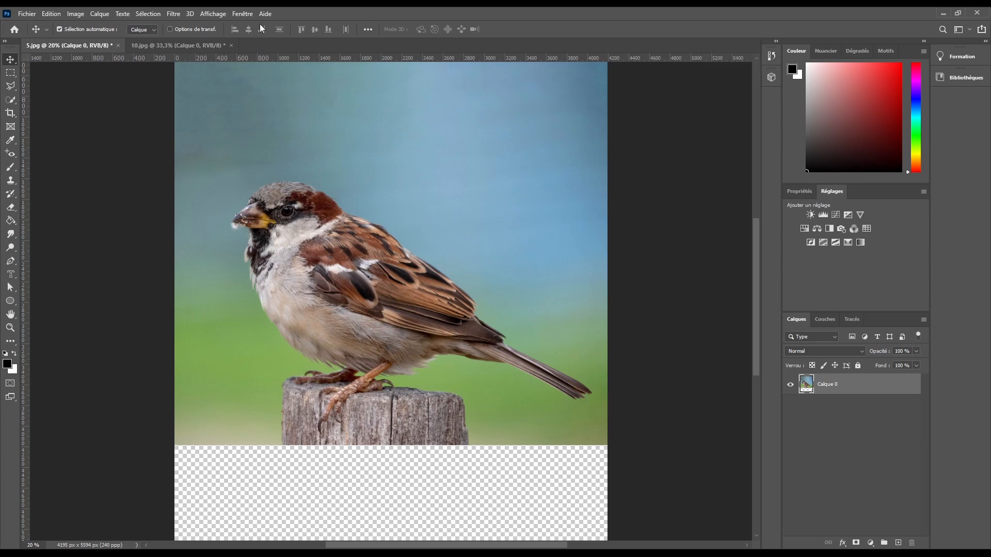
- Hide the Layers panel from the workspace and bring it back
left_click(236, 15)
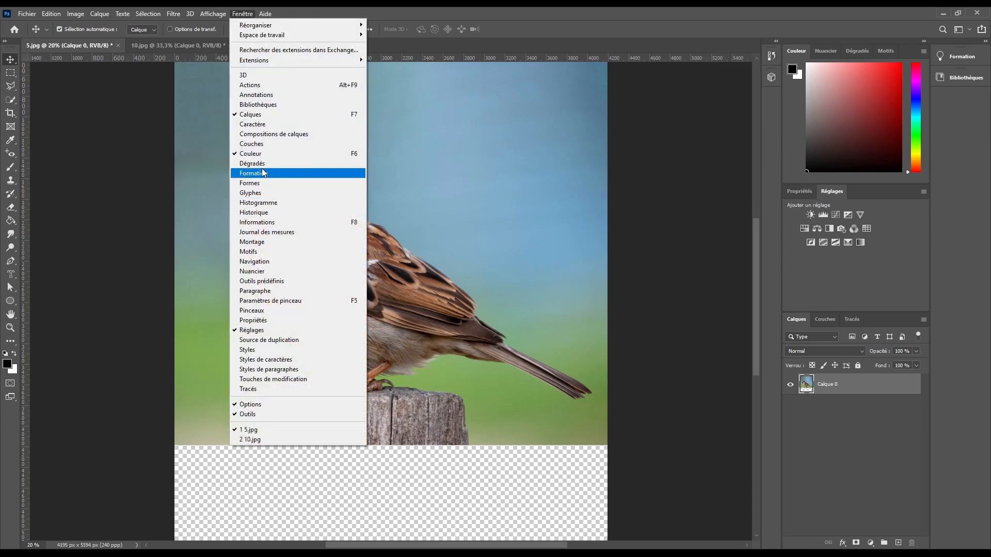
left_click(261, 115)
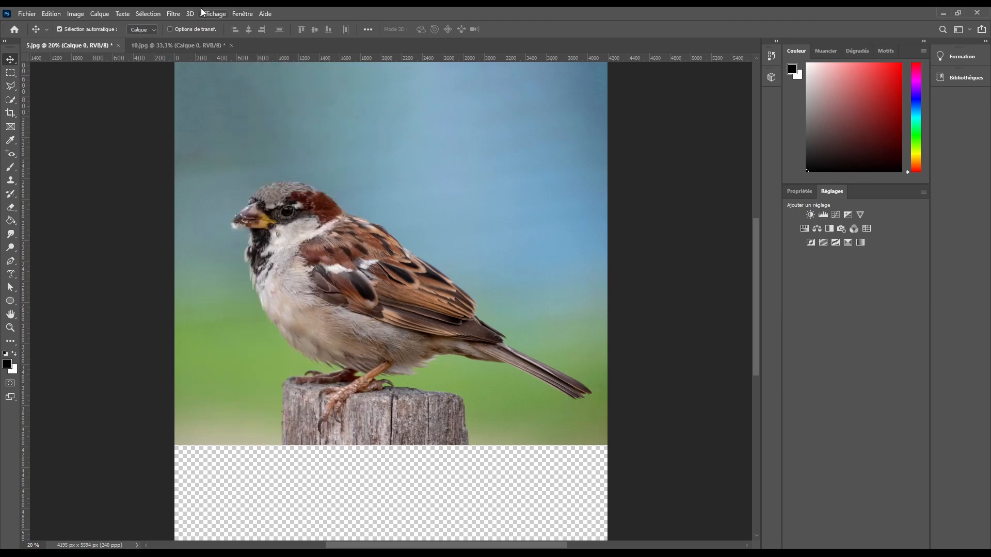
left_click(242, 14)
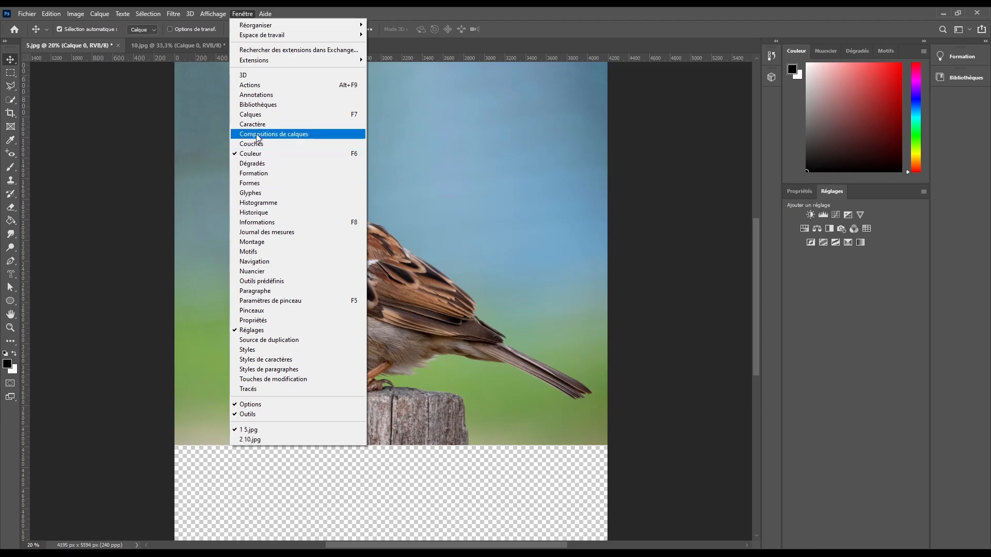
left_click(253, 115)
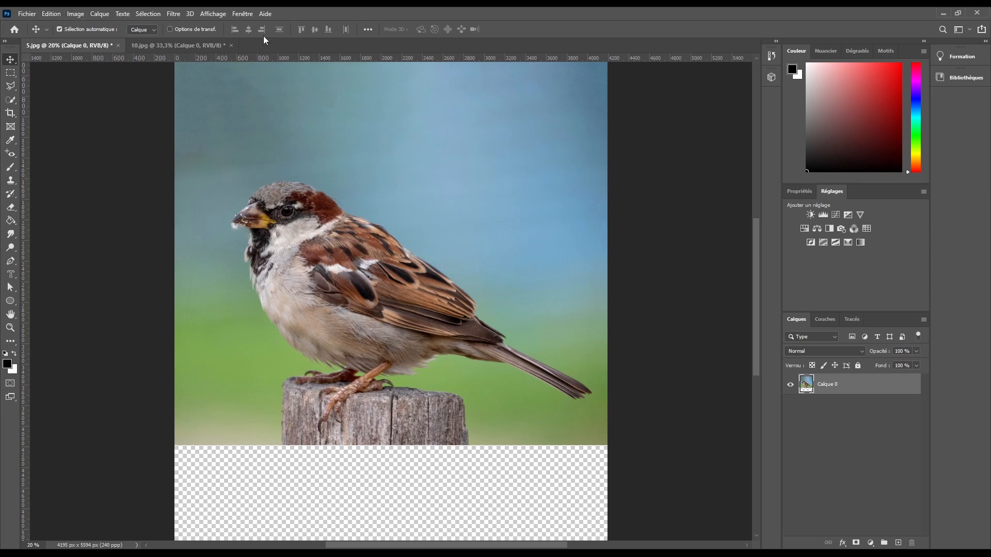
- Add the Paragraph and Character panels to the workspace and switch between them, ending on the Character settings
left_click(242, 13)
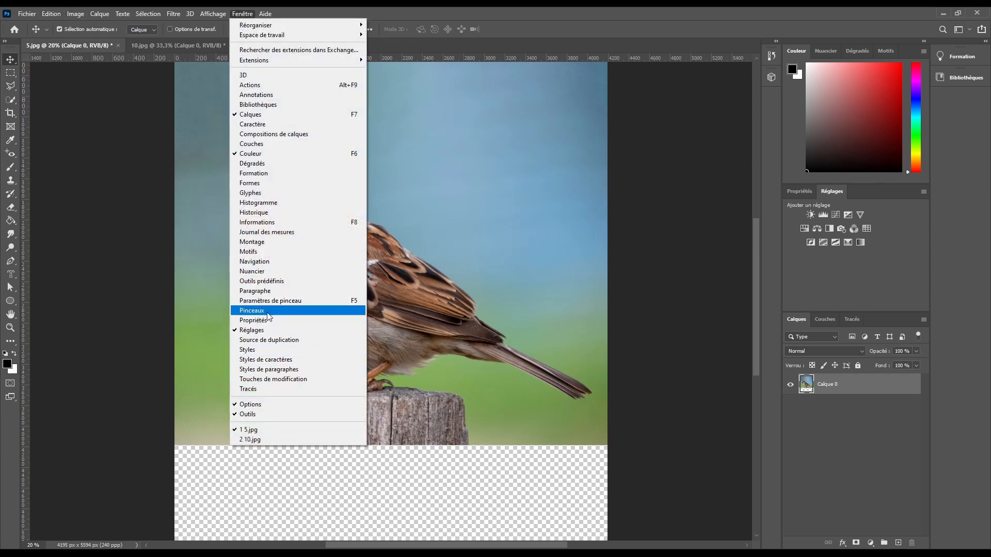
left_click(261, 291)
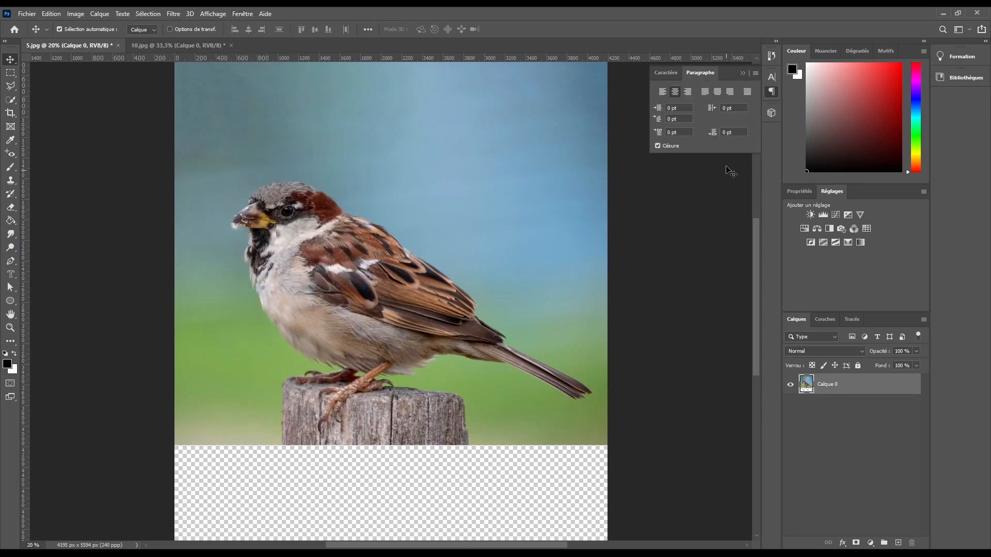
left_click(770, 80)
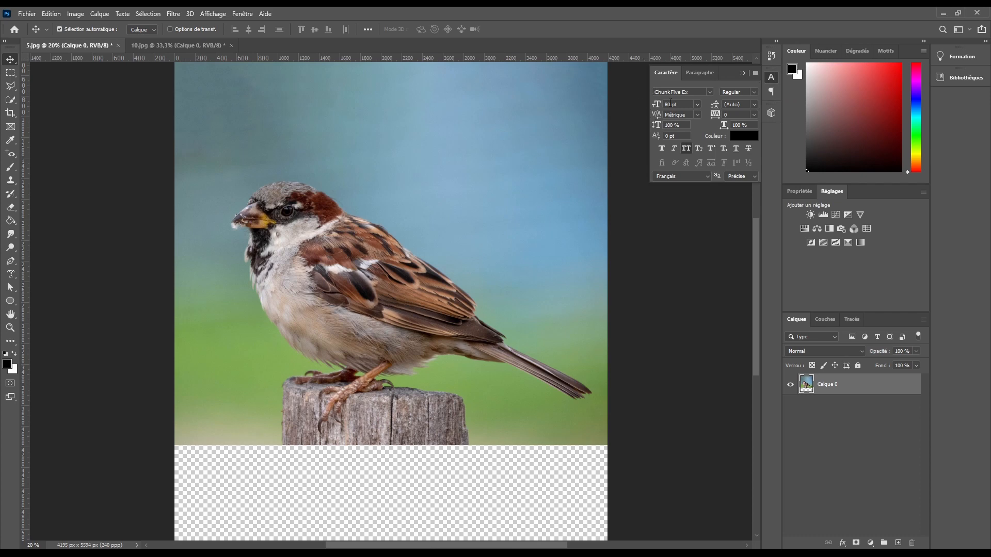
left_click(695, 71)
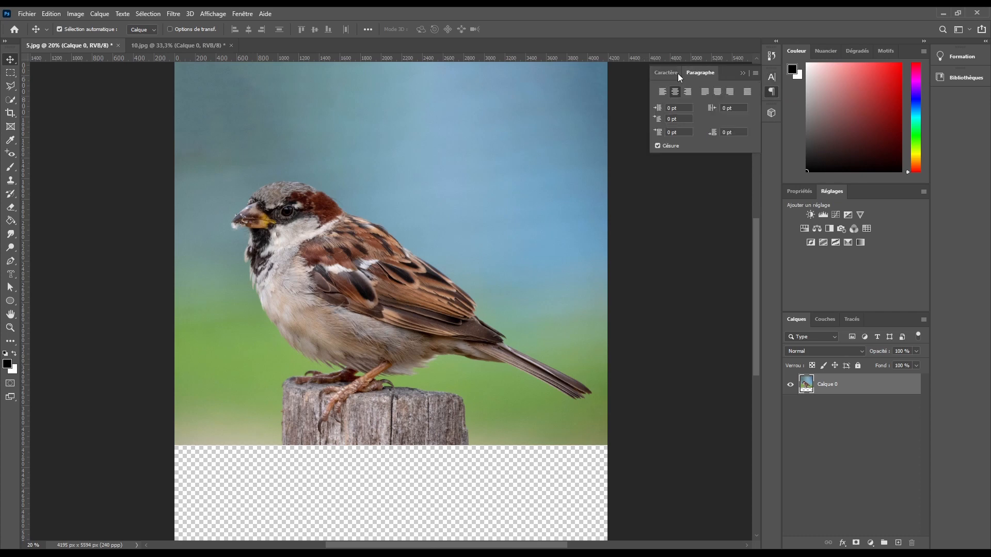
left_click(673, 73)
left_click(690, 75)
left_click(671, 74)
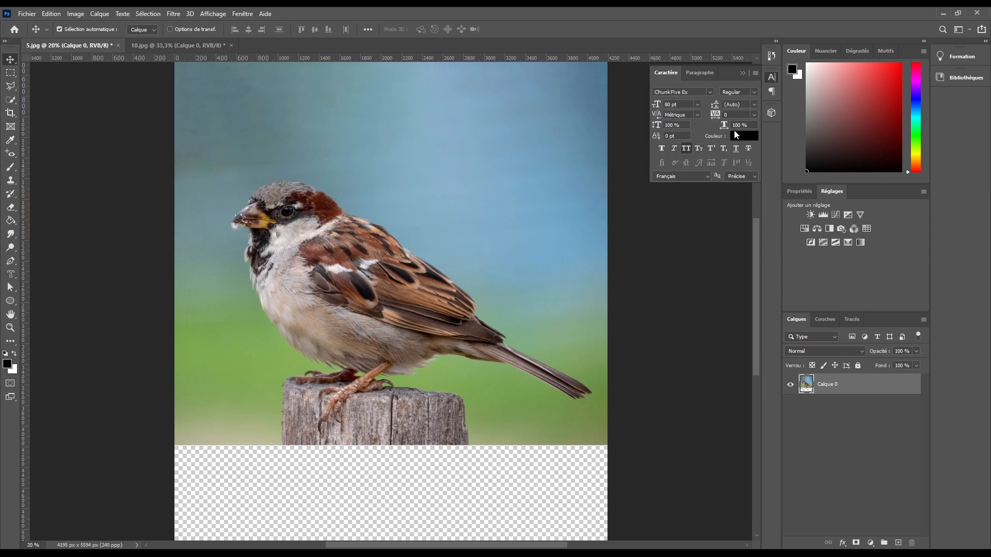
- Activate the Horizontal Type tool to view its text options, return to the Move tool and collapse the Character panel
left_click(10, 275)
left_click(47, 276)
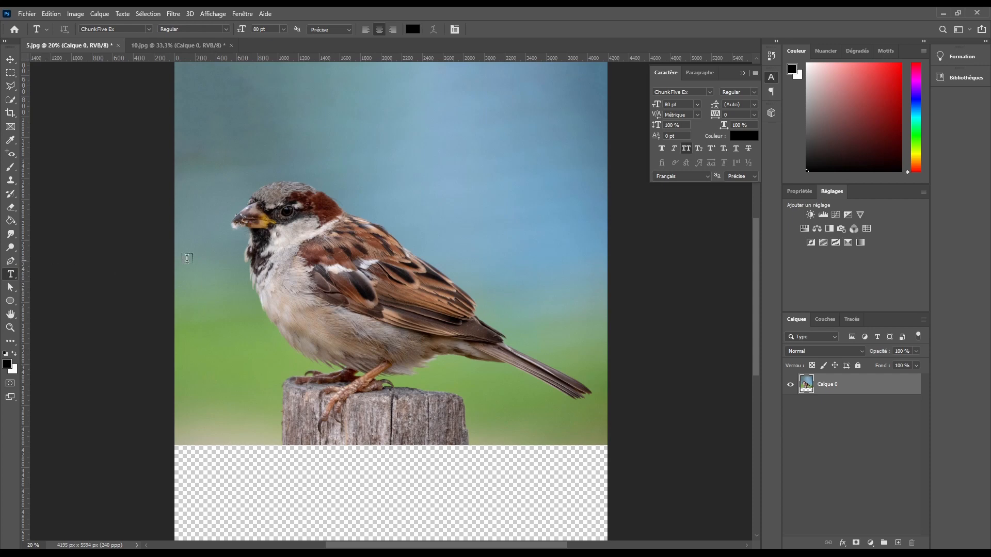
left_click(15, 64)
left_click(779, 78)
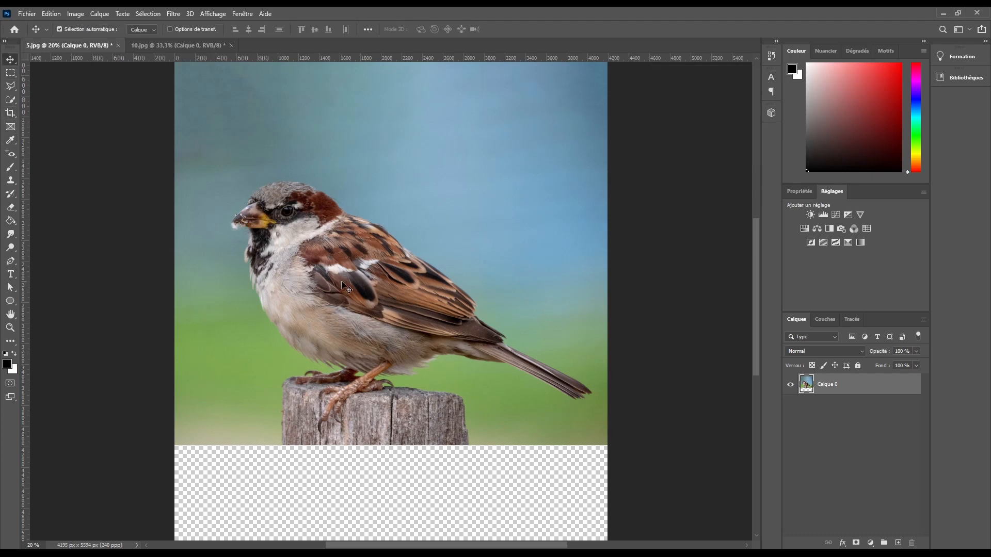
- Expand the Character panel again and activate the Horizontal Type tool
left_click(773, 77)
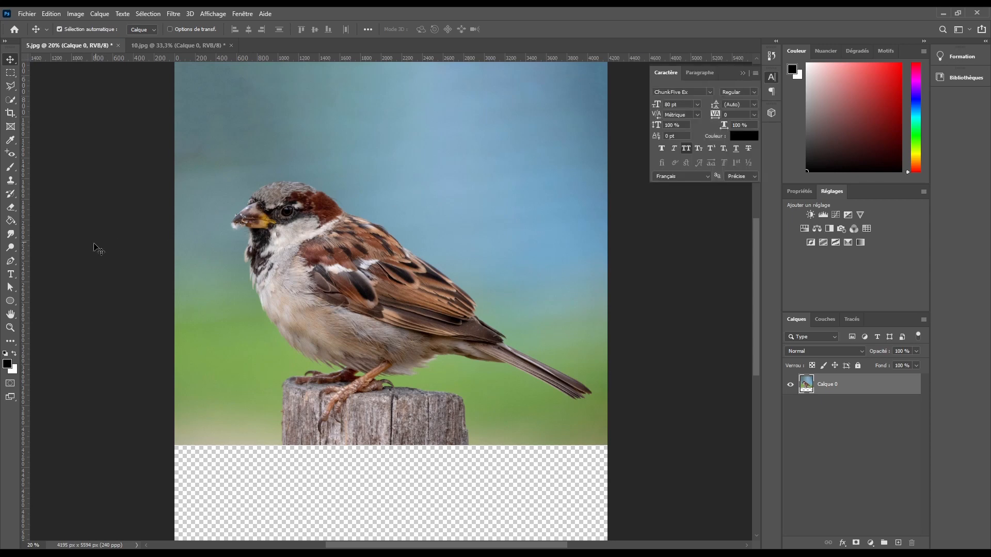
left_click(11, 274)
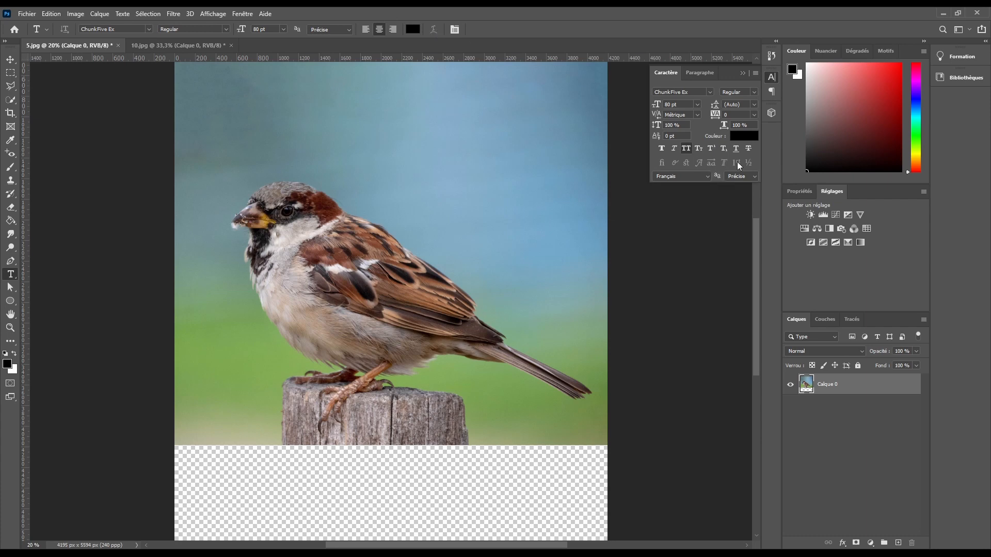
- View the Paragraph settings, return to the Character settings and draw a placeholder text box over the bird
left_click(707, 74)
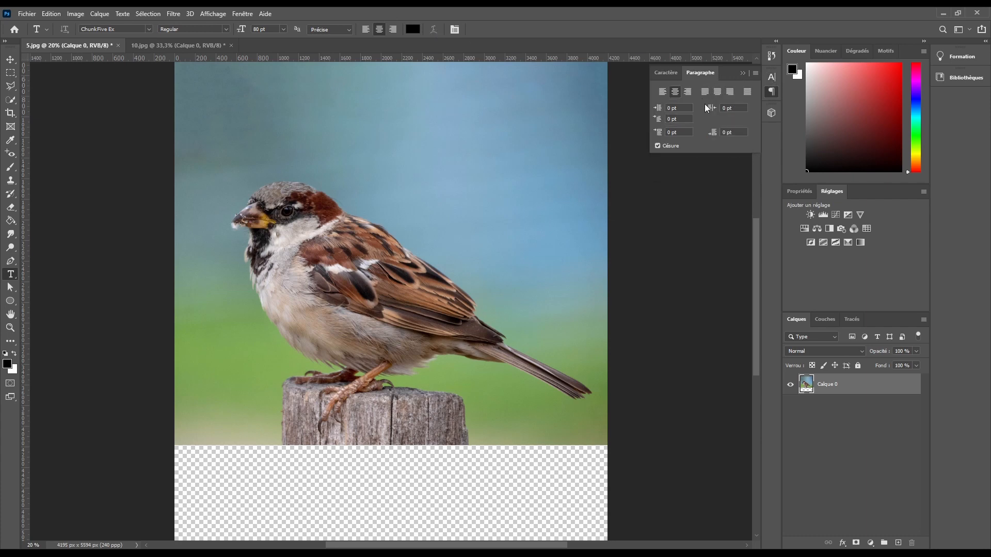
left_click(666, 72)
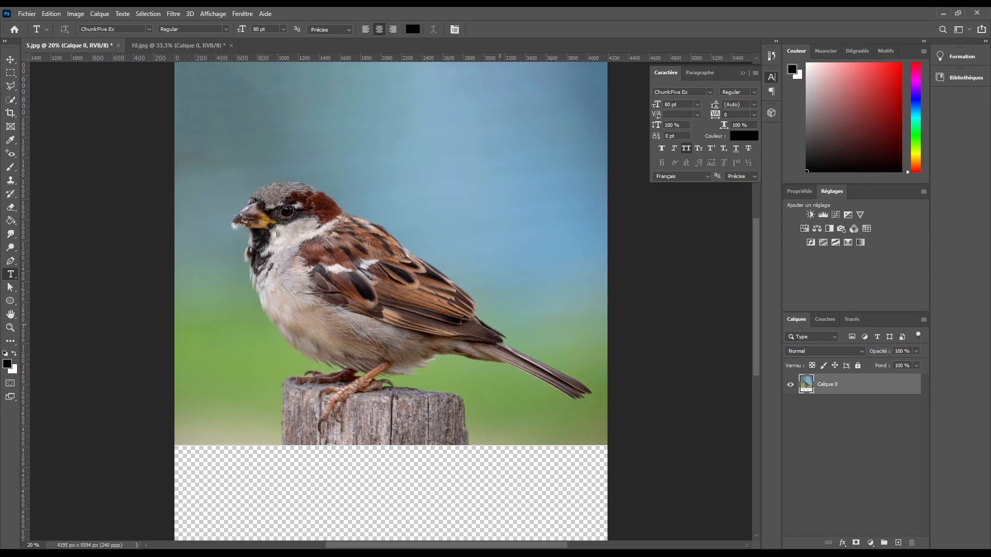
left_click_drag(225, 140, 499, 325)
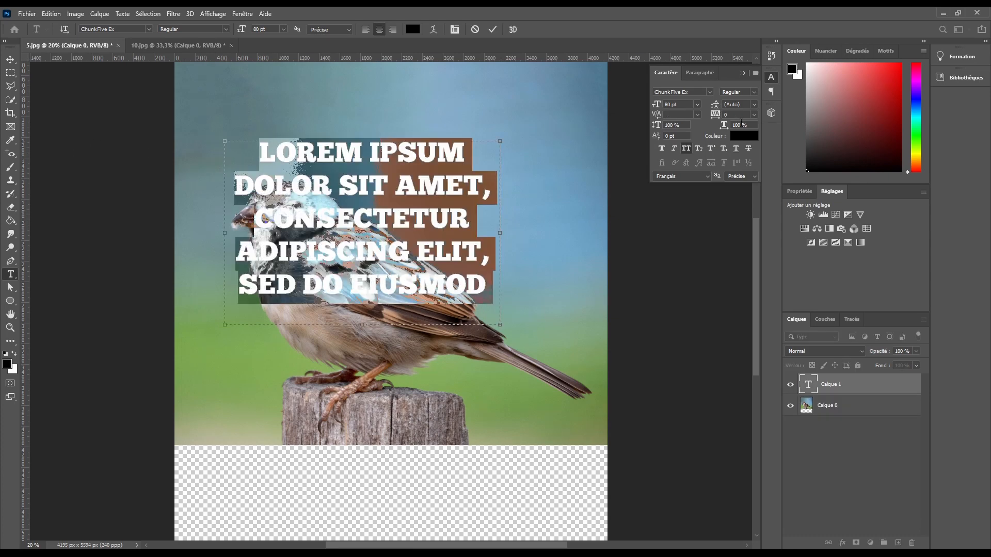
- Set the leading of the placeholder text to 50 pt
left_click(754, 103)
left_click(756, 103)
left_click_drag(741, 105, 592, 112)
type("50")
key("Return")
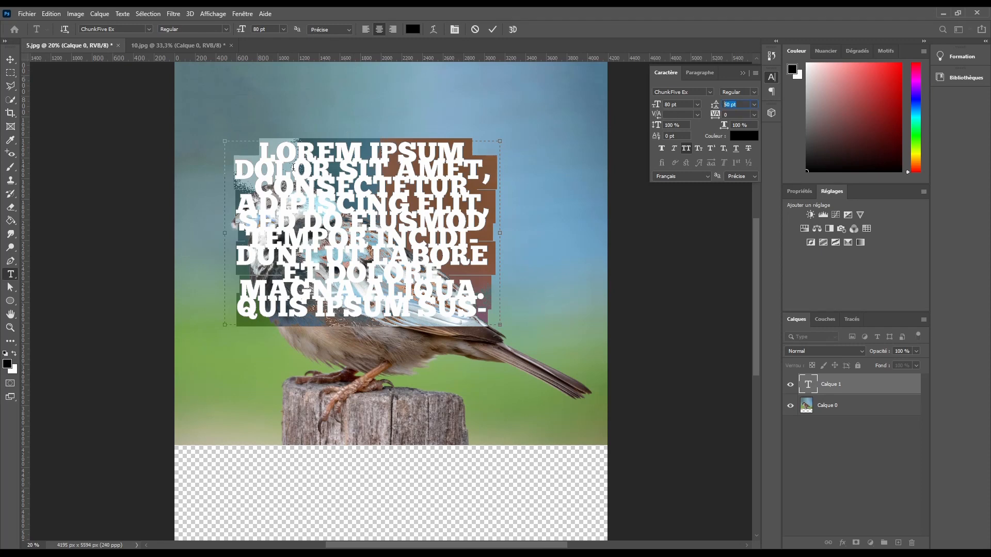
- Increase the placeholder text's leading to 100 pt and then to 200 pt
type("100")
key("Return")
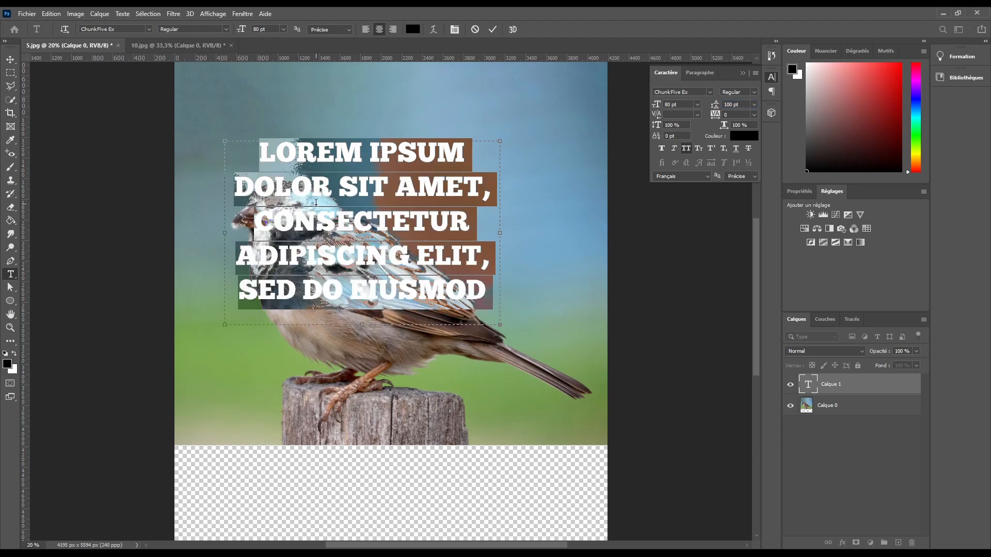
left_click(715, 104)
type("200")
key("Return")
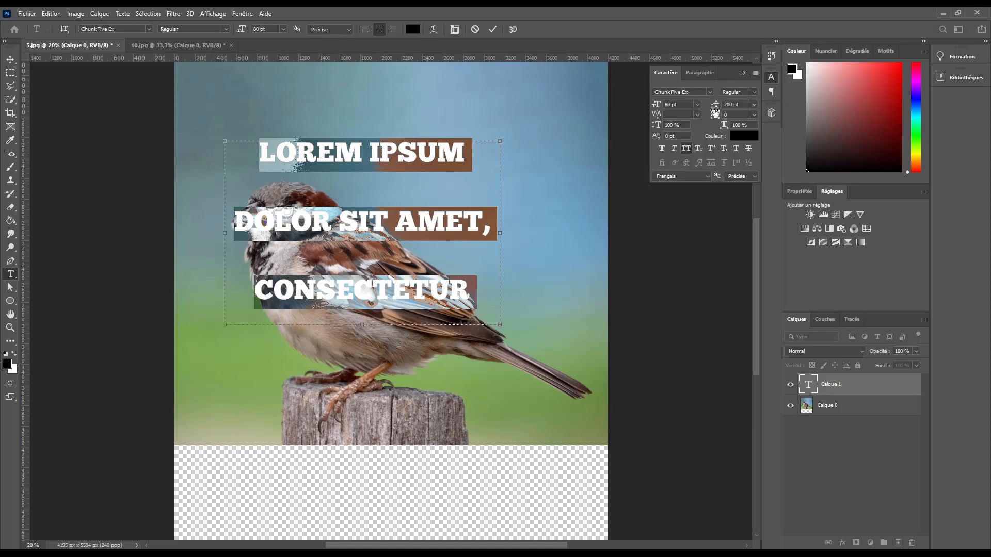
- Collapse the Character panel, discard the placeholder text and return to the Move tool
left_click(771, 77)
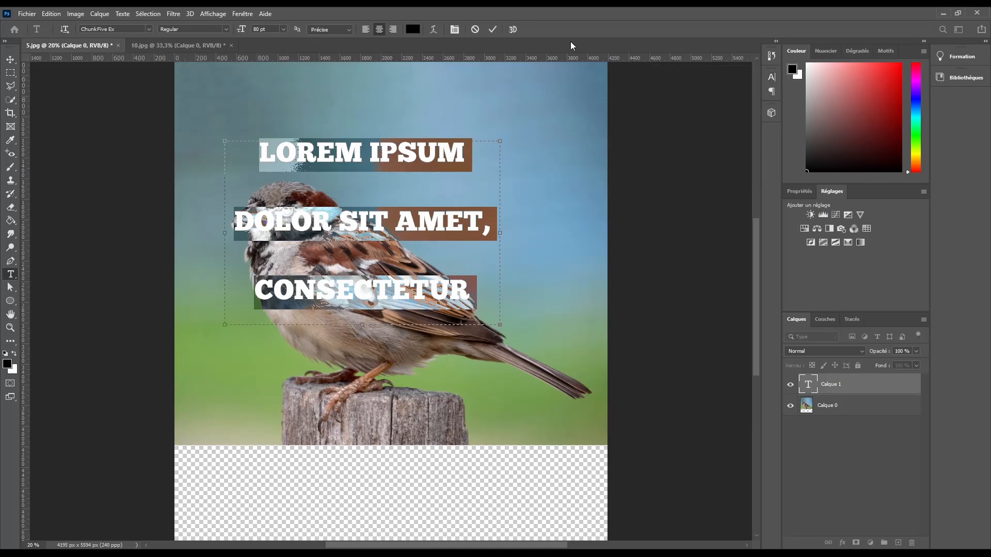
left_click(475, 29)
left_click(11, 60)
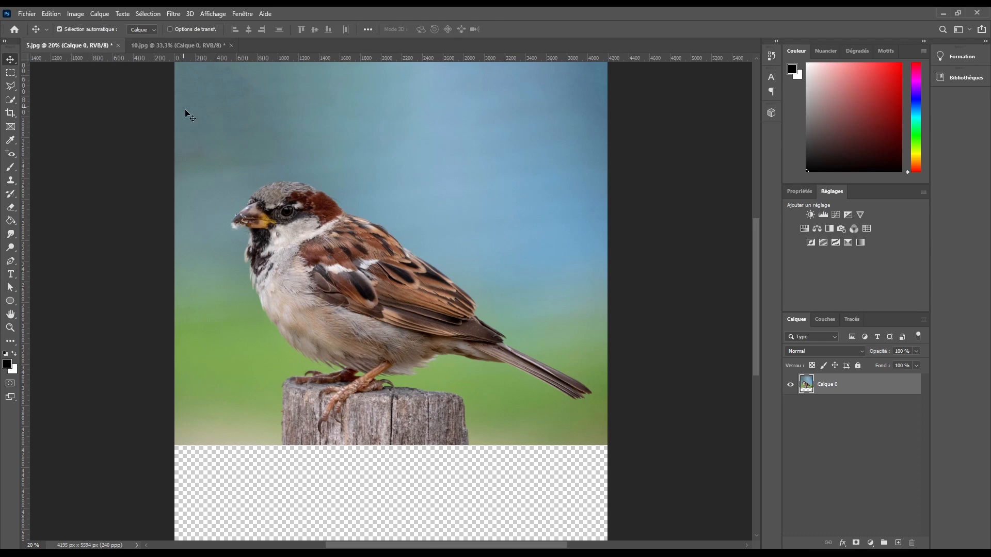
- Add the Pinceaux (Brushes) panel to the workspace and collapse it
left_click(242, 15)
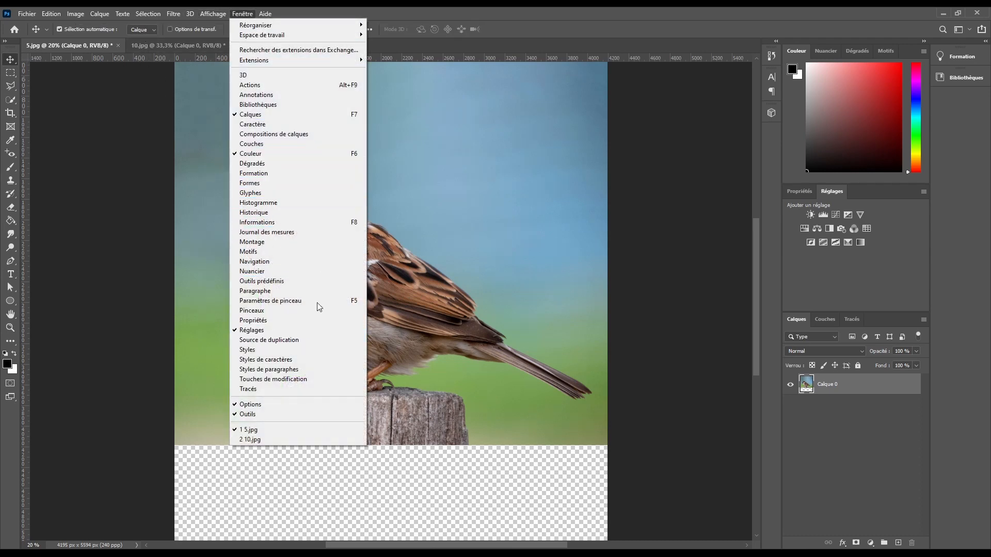
left_click(251, 311)
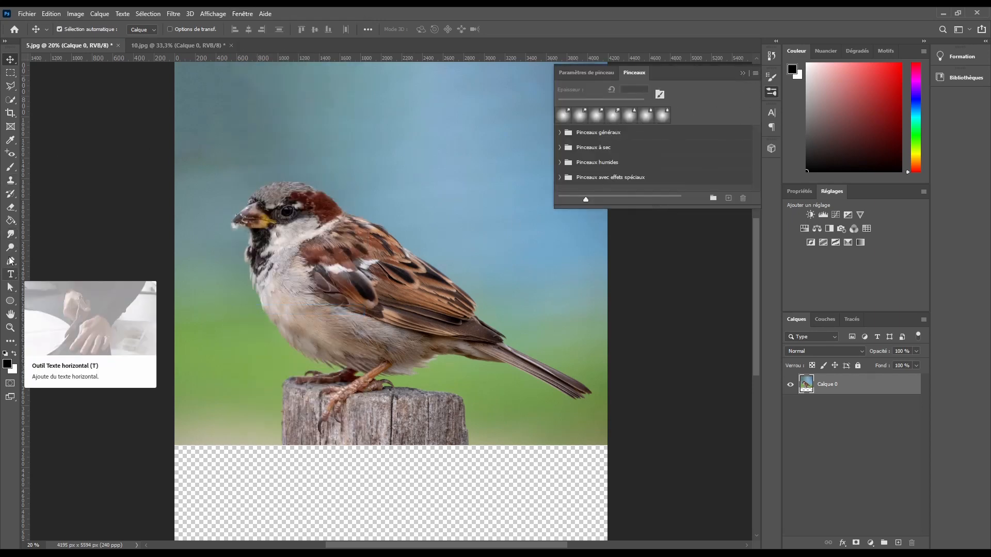
left_click(772, 92)
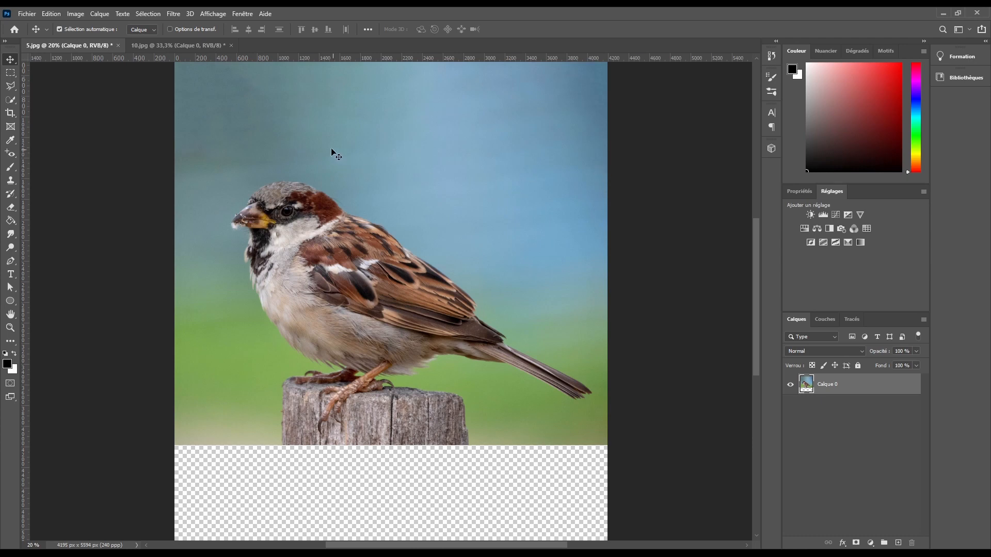
left_click(239, 12)
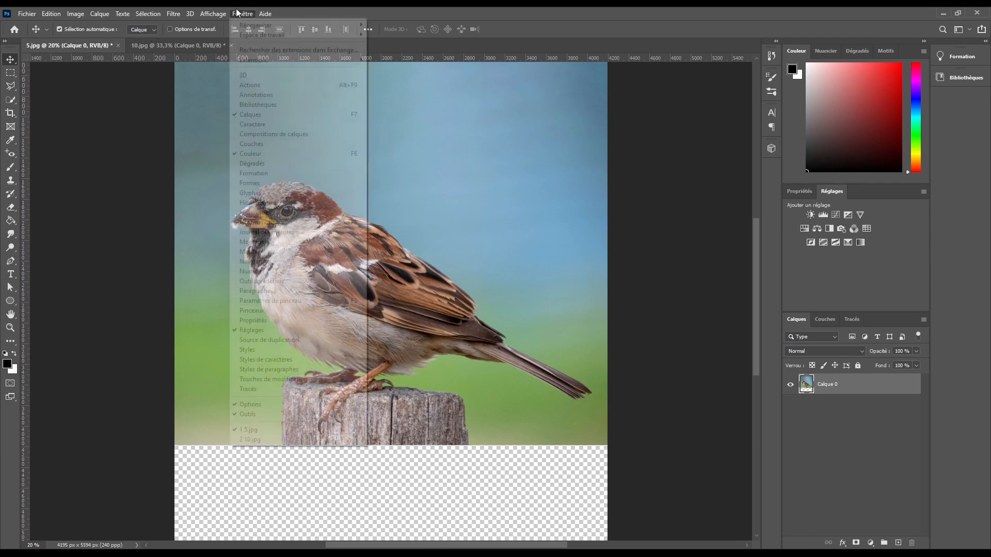
left_click(237, 13)
left_click(238, 12)
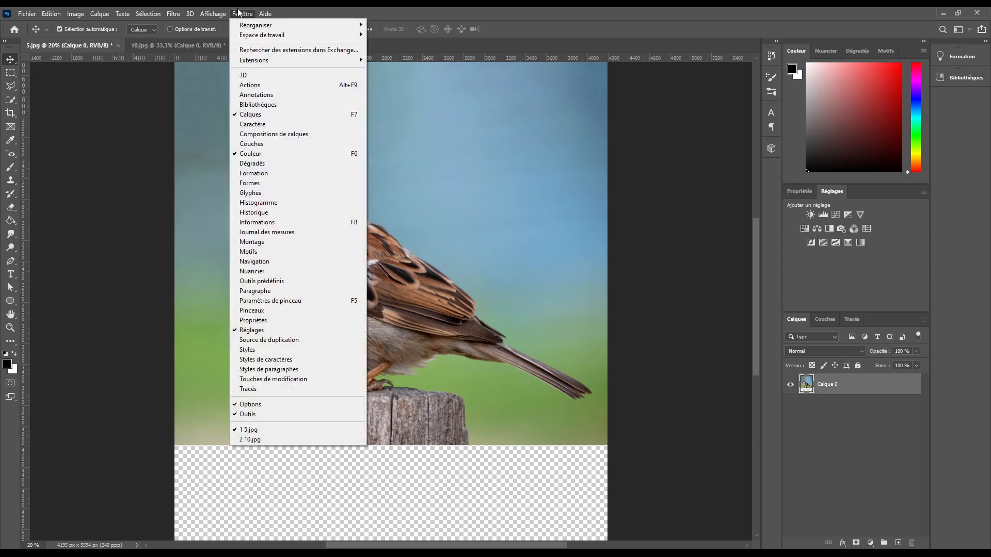
left_click(238, 12)
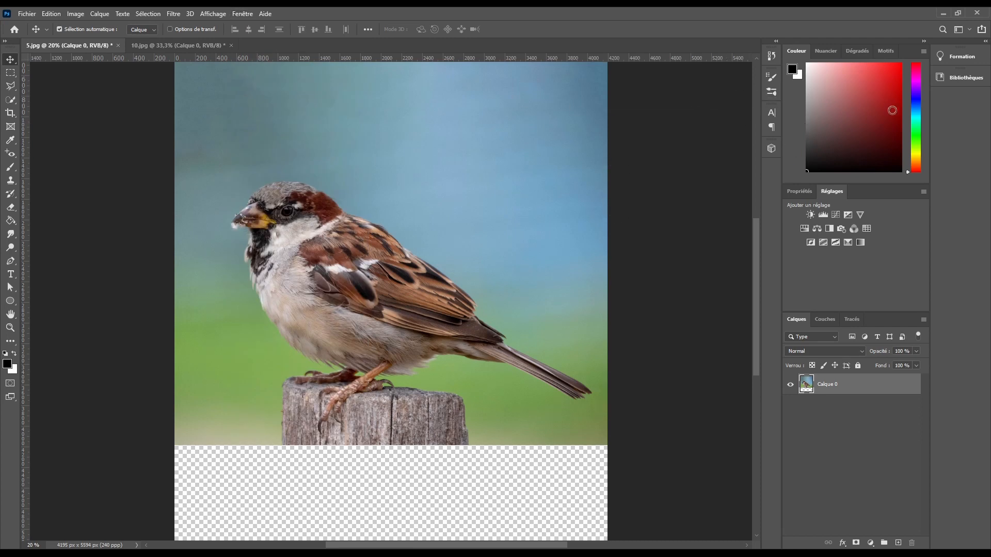
left_click(252, 13)
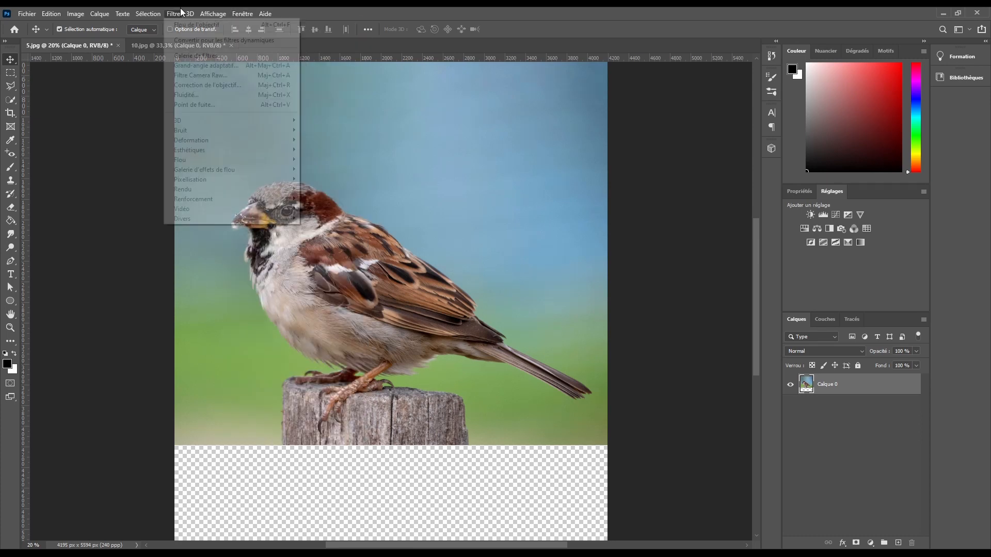
left_click(243, 13)
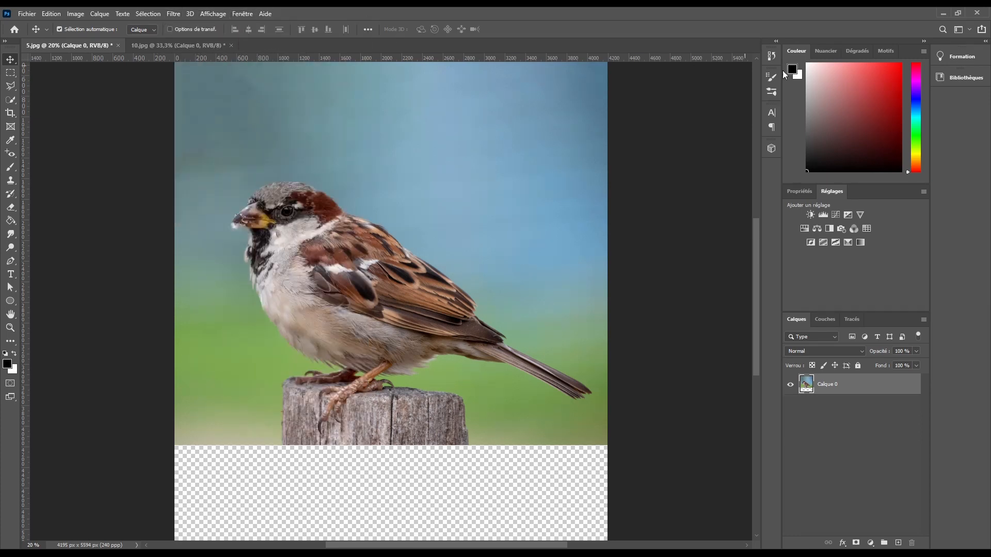
- Switch the workspace to the 3D preset and then to the Peinture preset
left_click(969, 31)
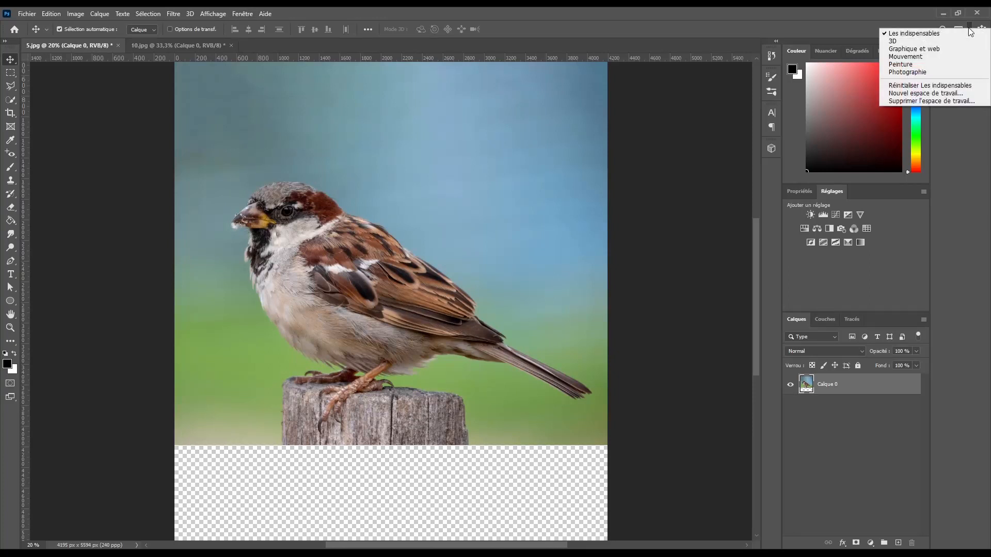
left_click(908, 41)
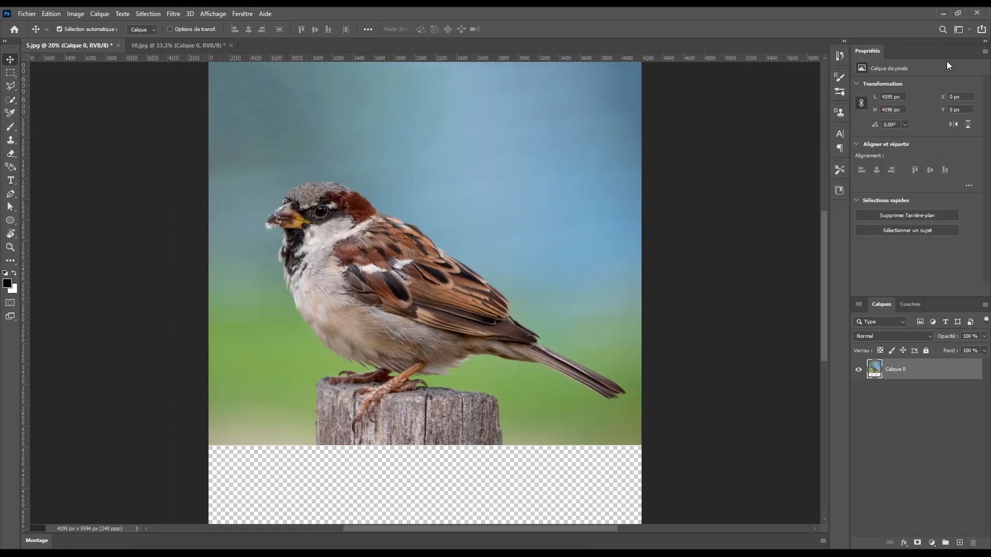
left_click(966, 30)
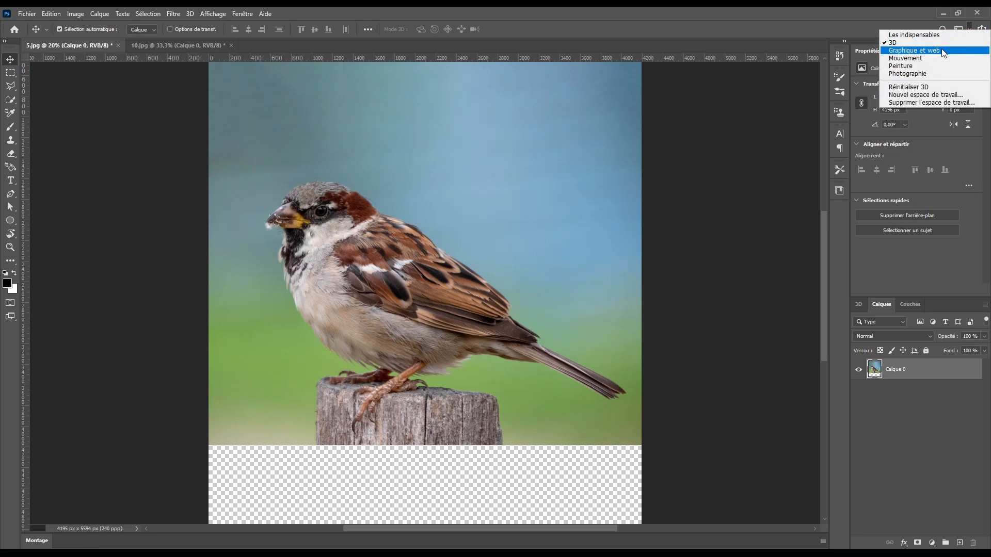
left_click(907, 66)
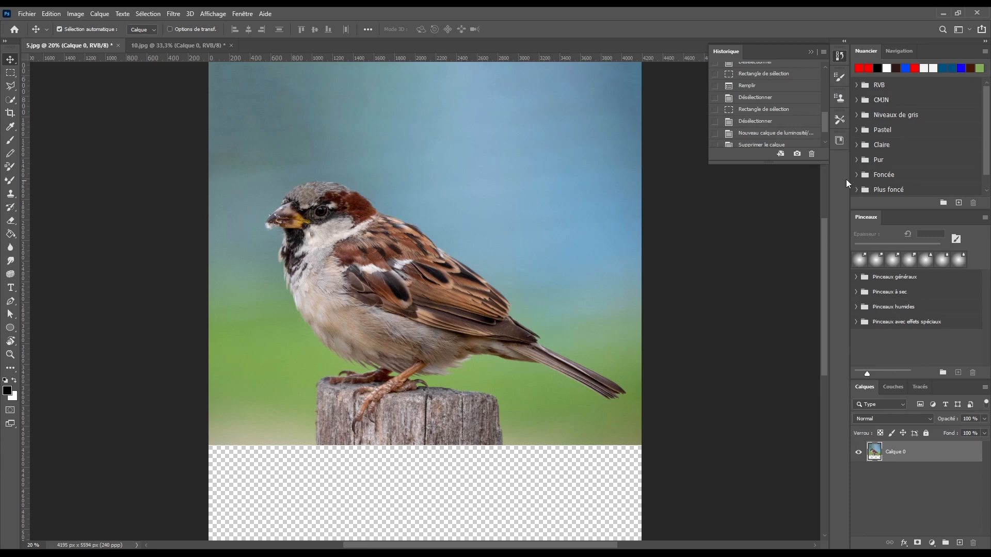
- Switch the workspace to the Photographie preset
left_click(972, 30)
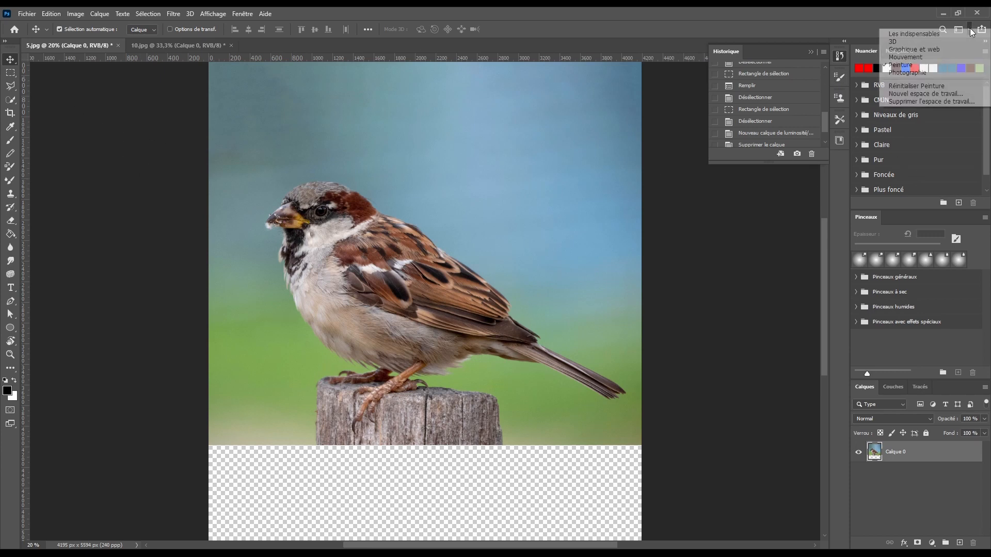
left_click(970, 28)
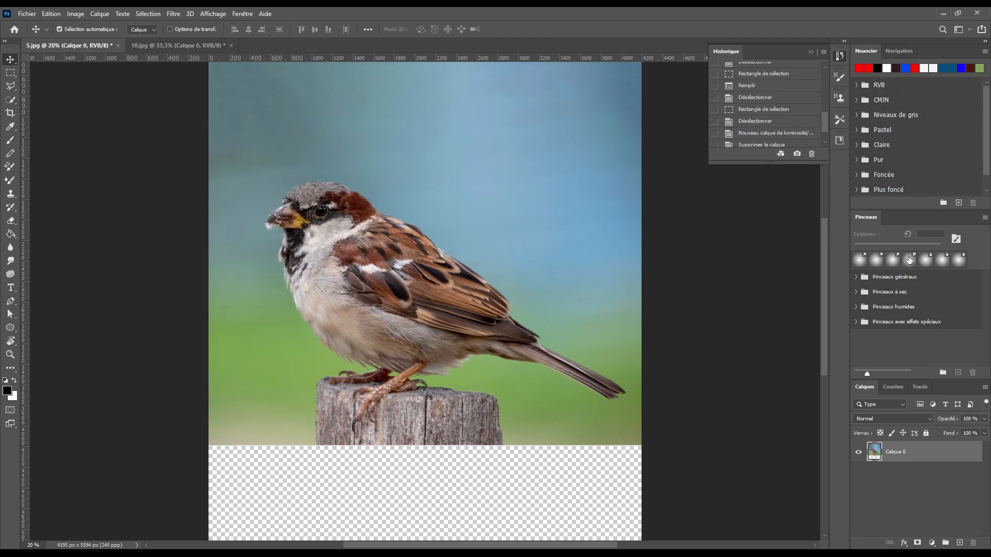
left_click(968, 30)
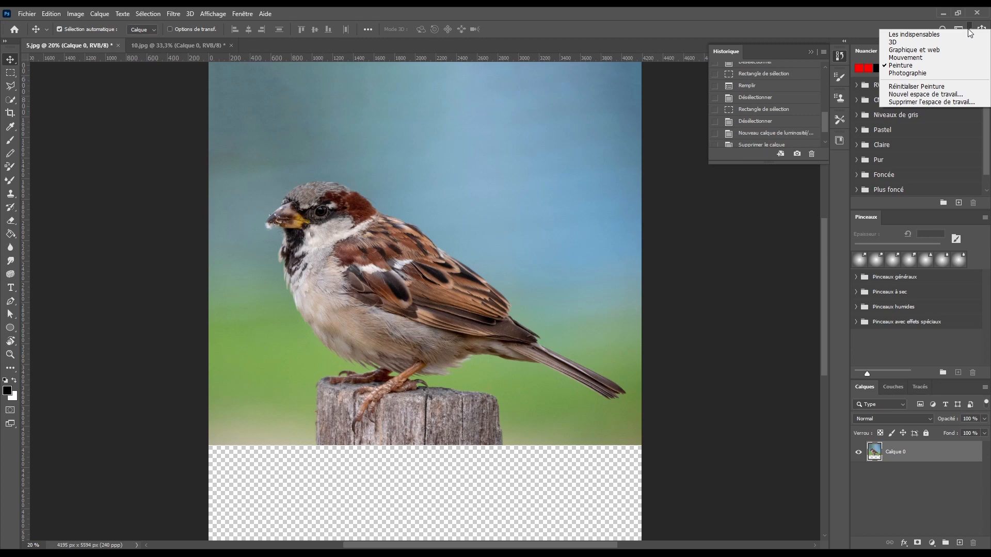
left_click(915, 73)
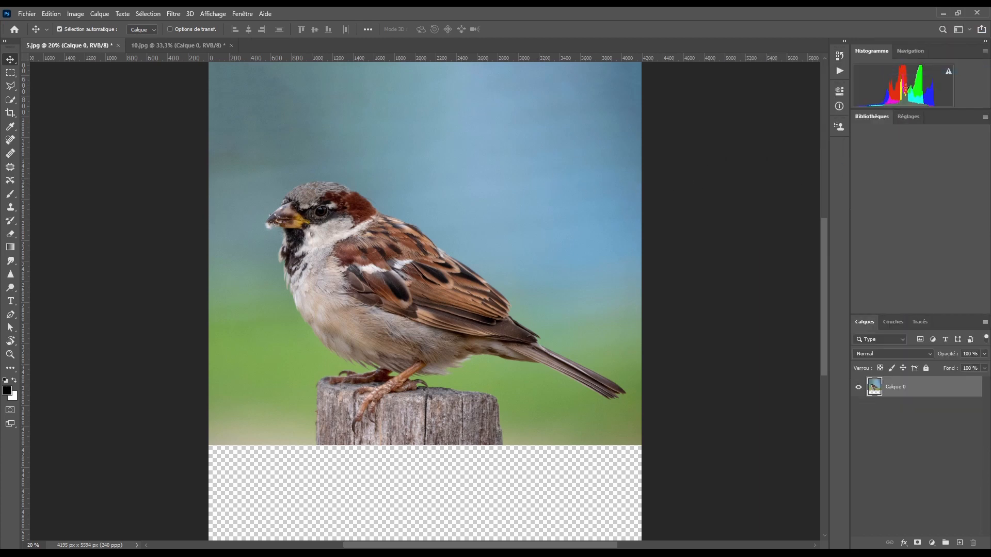
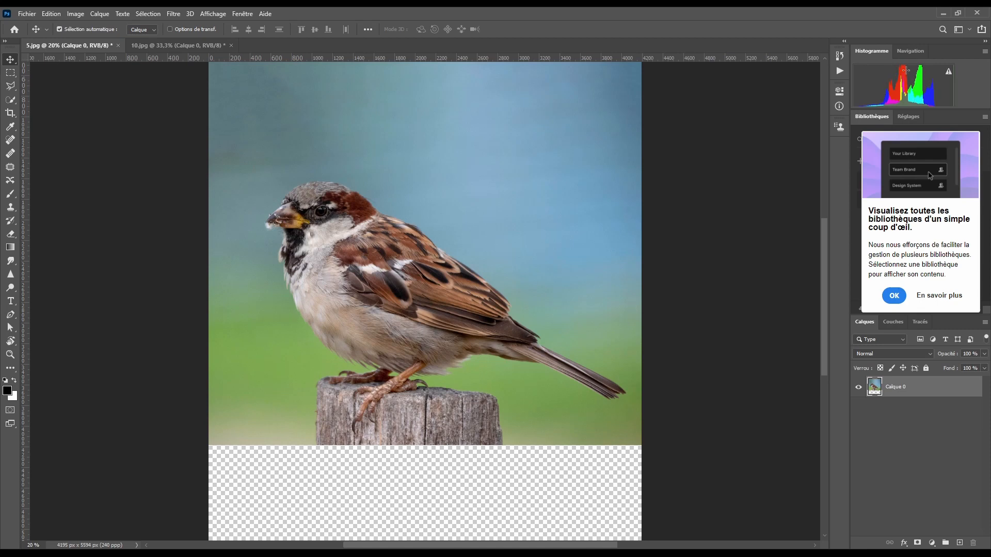
- Return the workspace to the Les indispensables preset
left_click(970, 30)
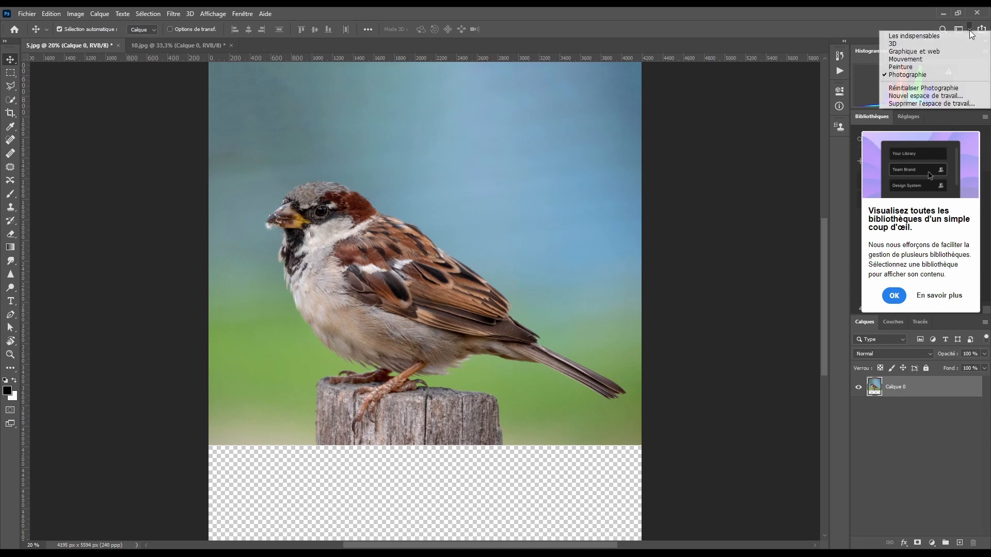
left_click(916, 45)
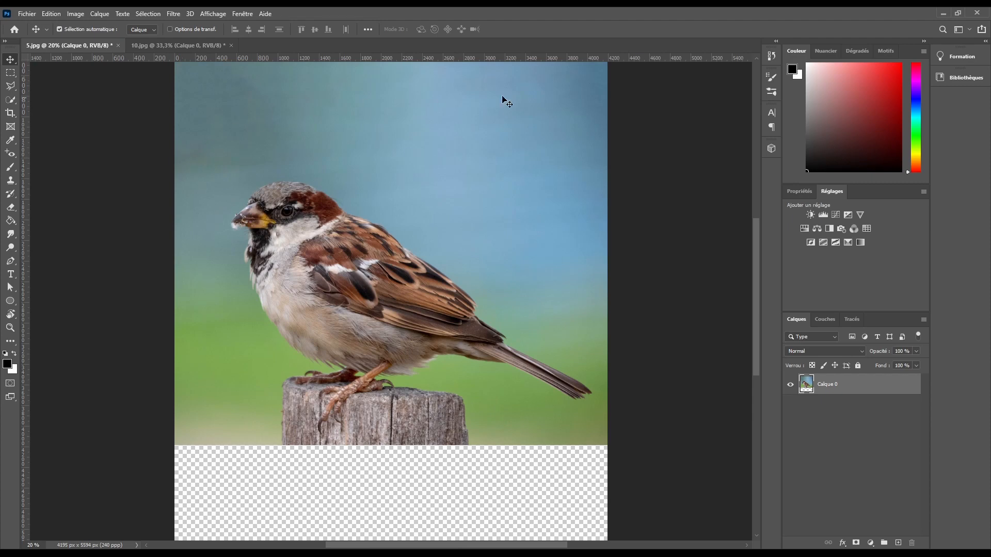
left_click(962, 29)
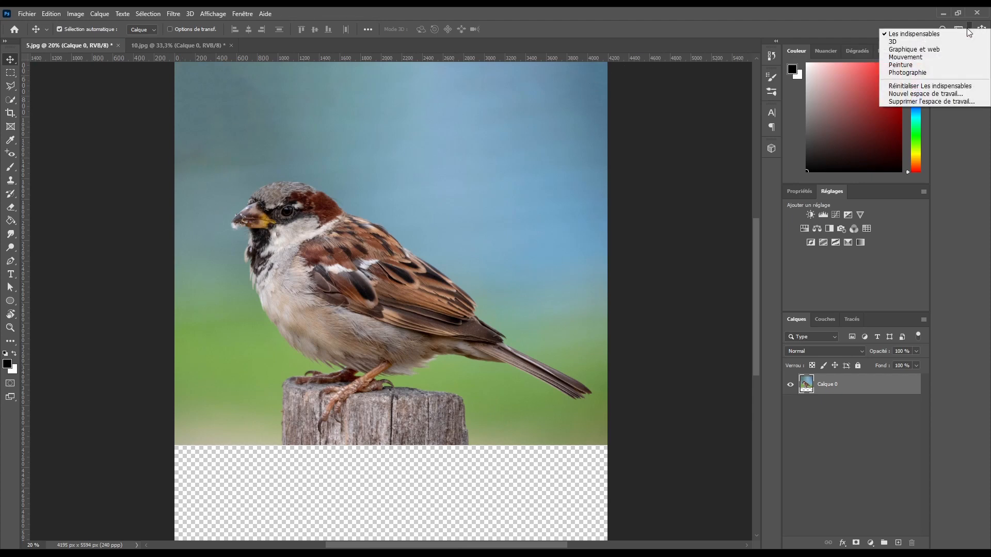
left_click(963, 29)
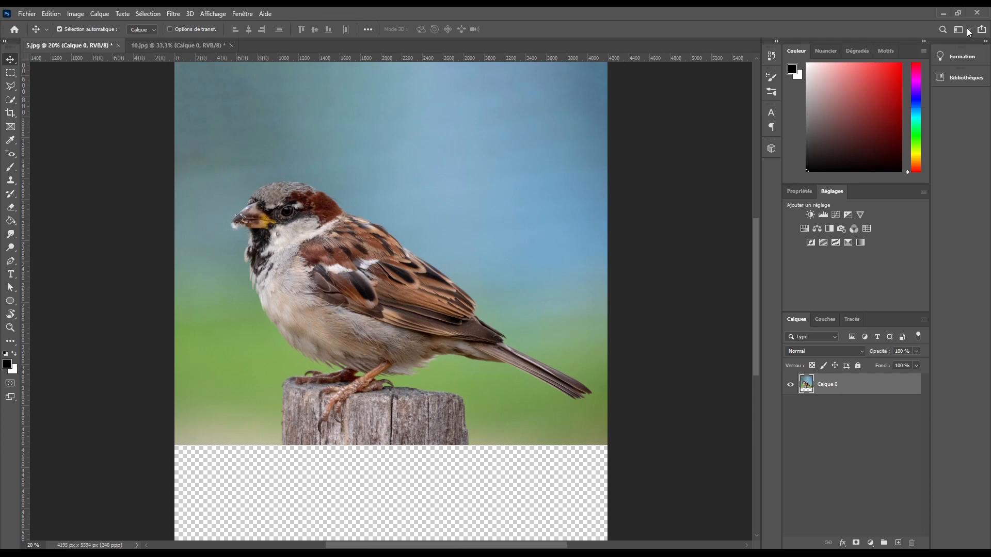
- Switch back and forth between the open documents 5.jpg and 10.jpg, ending on 10.jpg
left_click(164, 45)
left_click(73, 44)
left_click(174, 48)
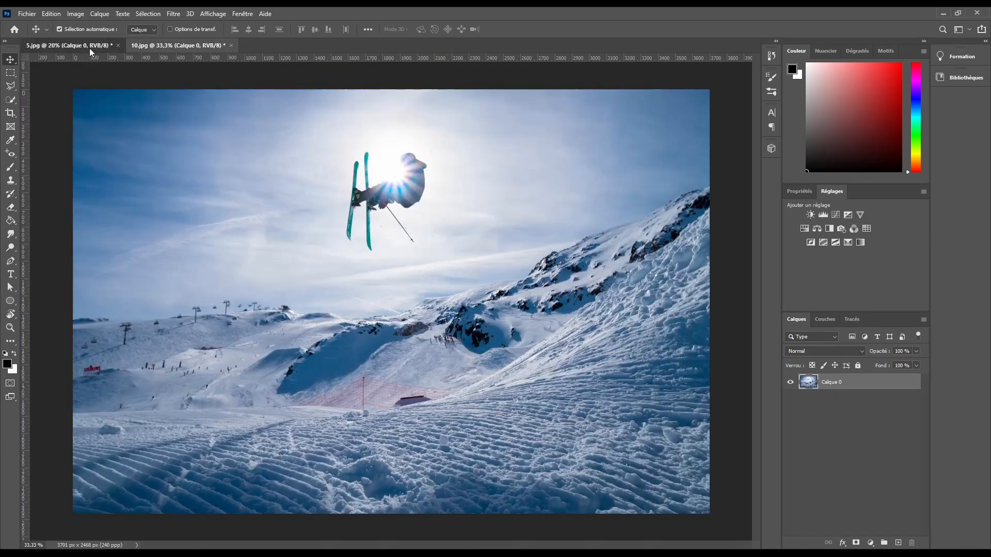
left_click(89, 47)
left_click(154, 47)
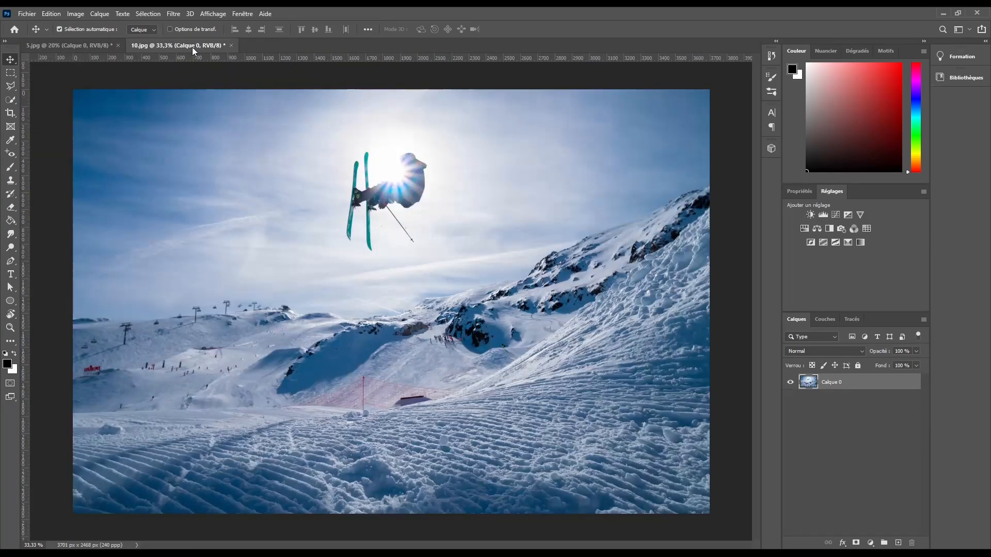
- Close 10.jpg without saving its changes, and start closing 5.jpg but cancel to keep it open
left_click(231, 46)
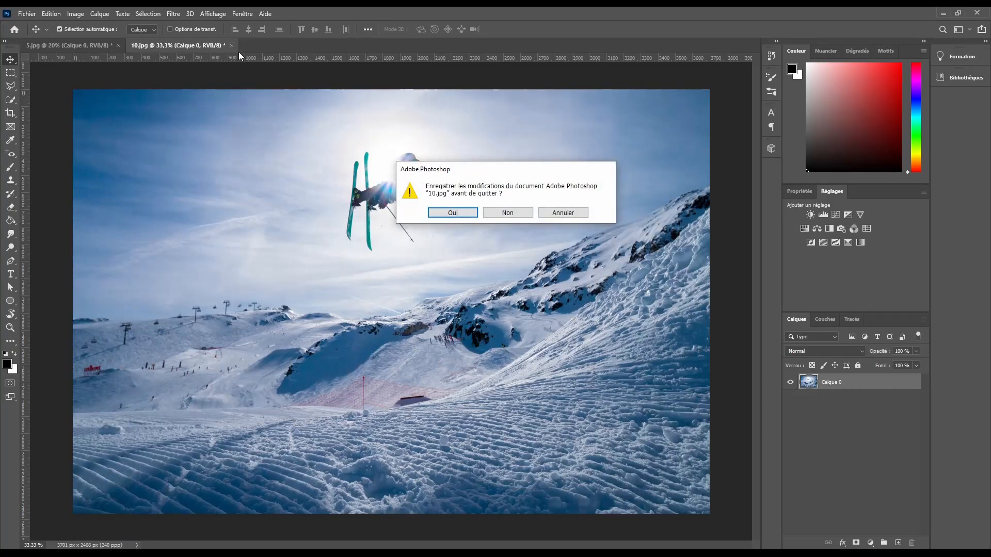
left_click(504, 214)
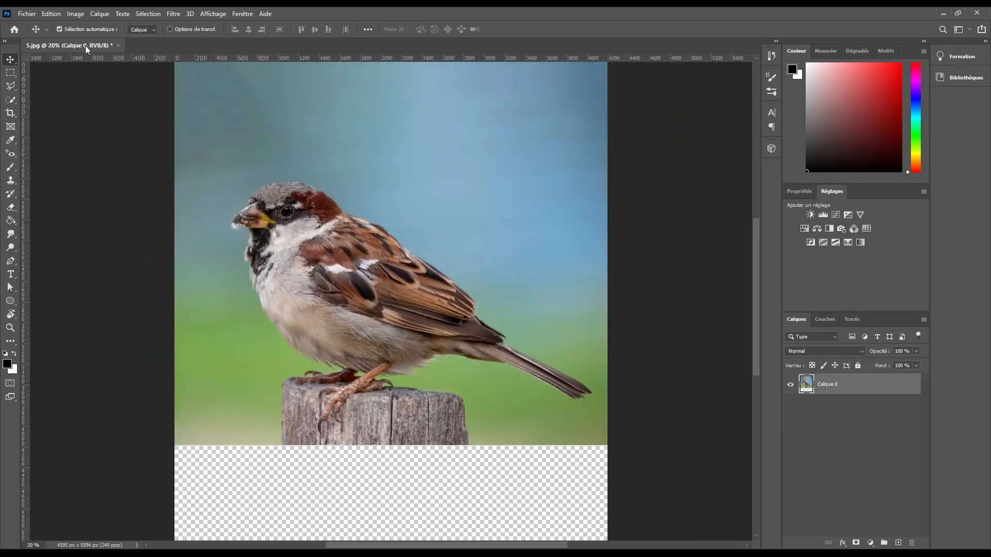
left_click(118, 46)
left_click(562, 214)
left_click(211, 14)
mouse_move(240, 14)
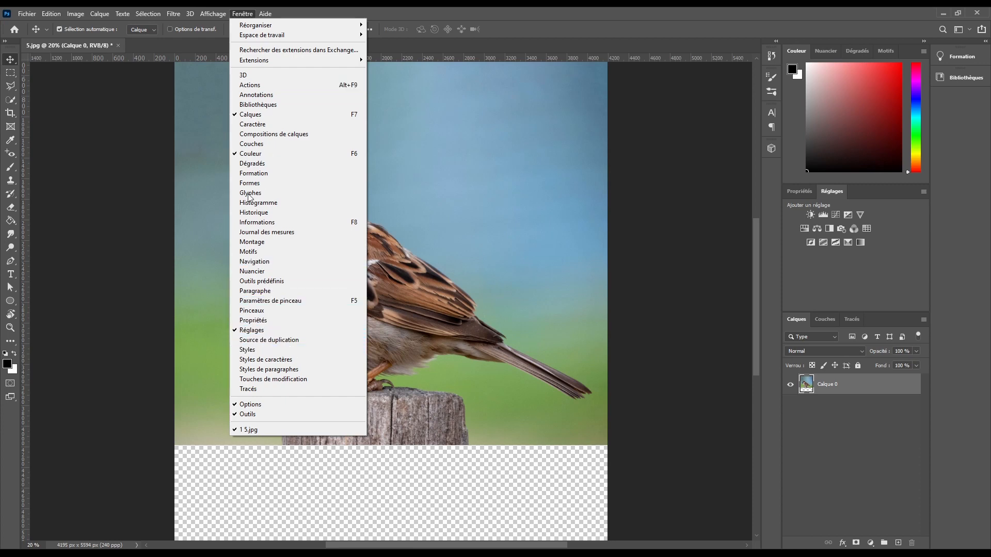
left_click(230, 22)
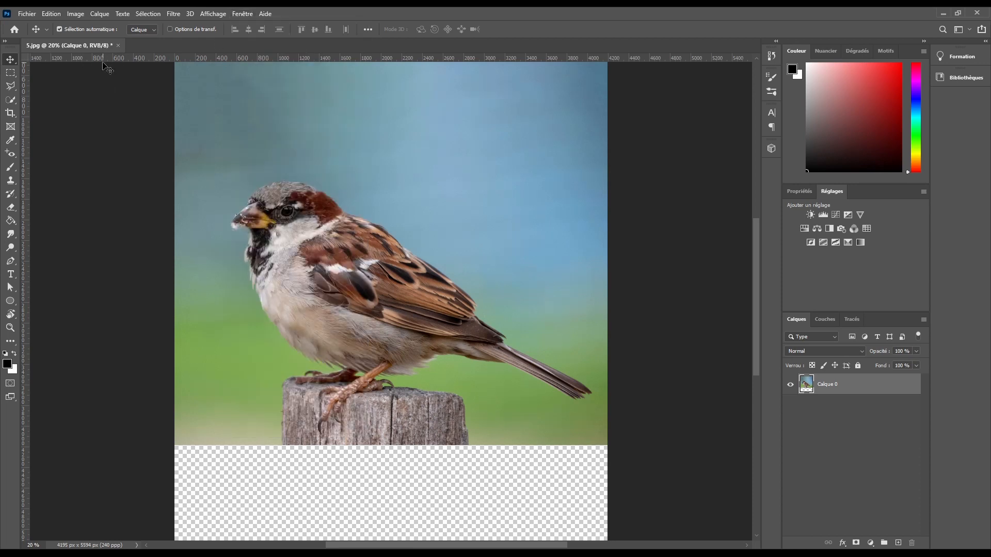
- Create a new layer group above the bird layer and name it "dossier 1"
left_click(884, 543)
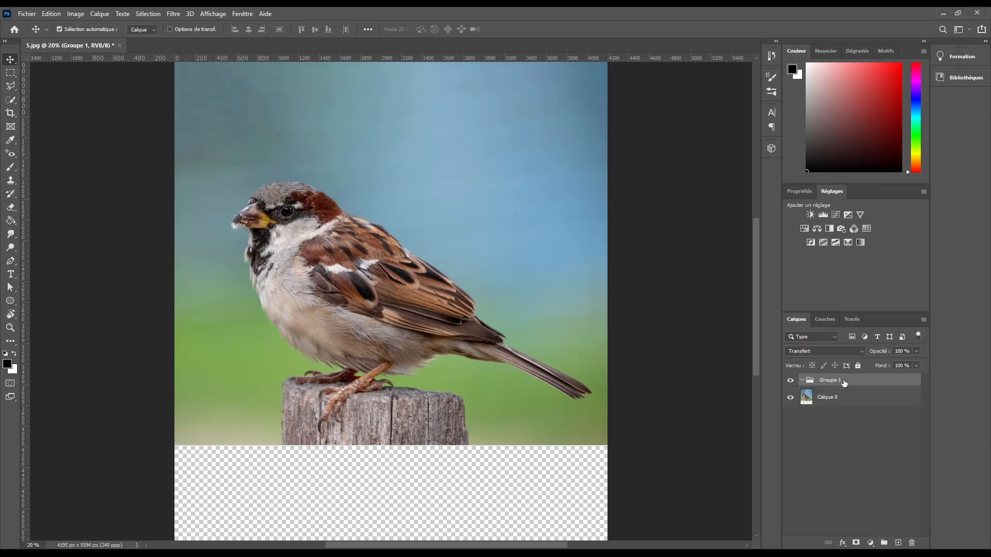
double_click(827, 380)
type("dossier 1")
key("Return")
- Rename the bird photo layer as "moineau"
double_click(832, 399)
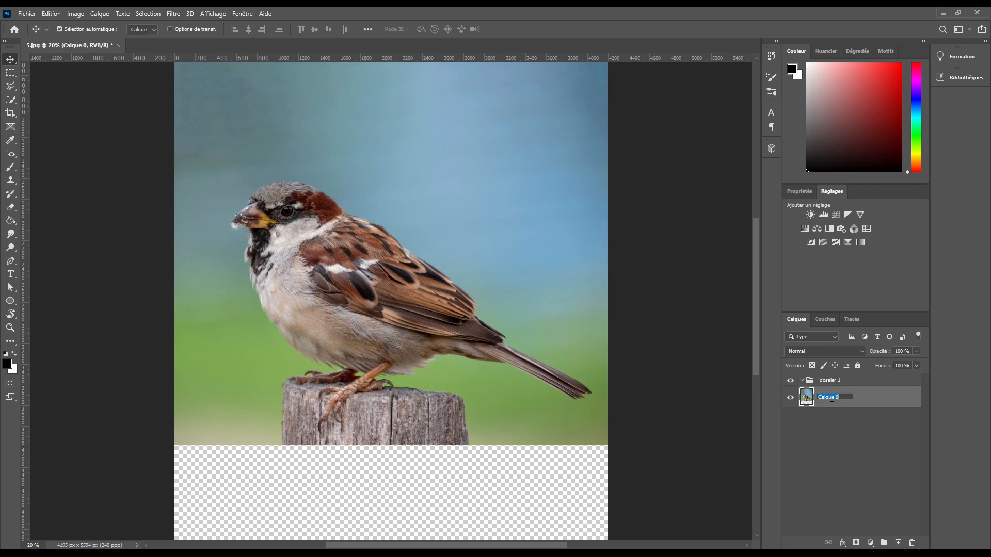
type("moineau")
key("Return")
- Move the moineau layer into the dossier 1 group, and collapse and re-expand the group
left_click(867, 382)
left_click(802, 381)
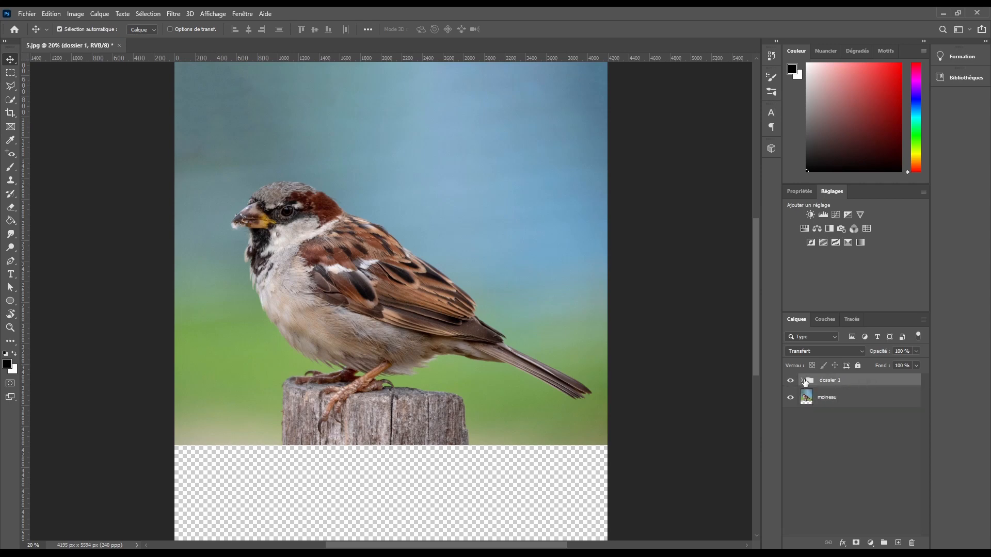
left_click_drag(830, 398, 836, 383)
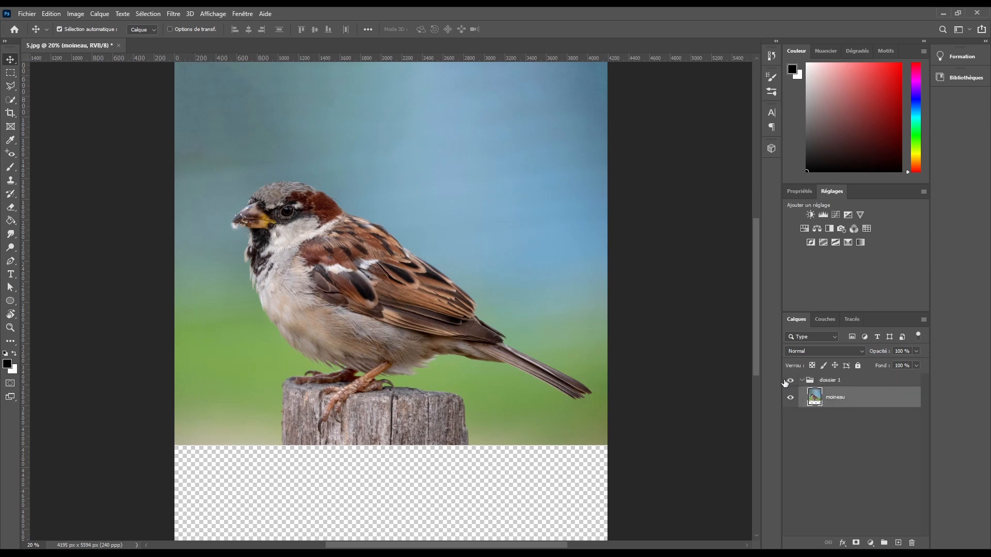
left_click(803, 381)
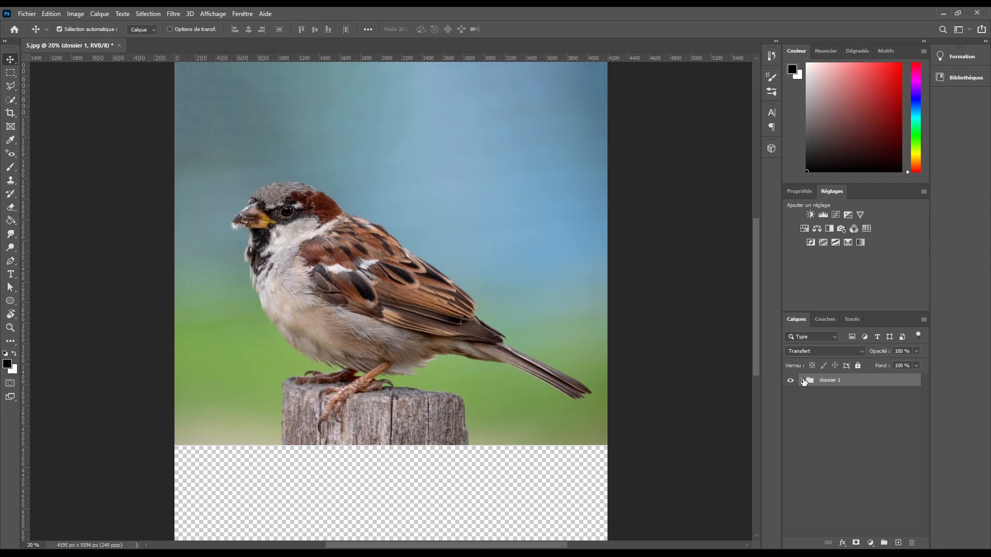
left_click(803, 380)
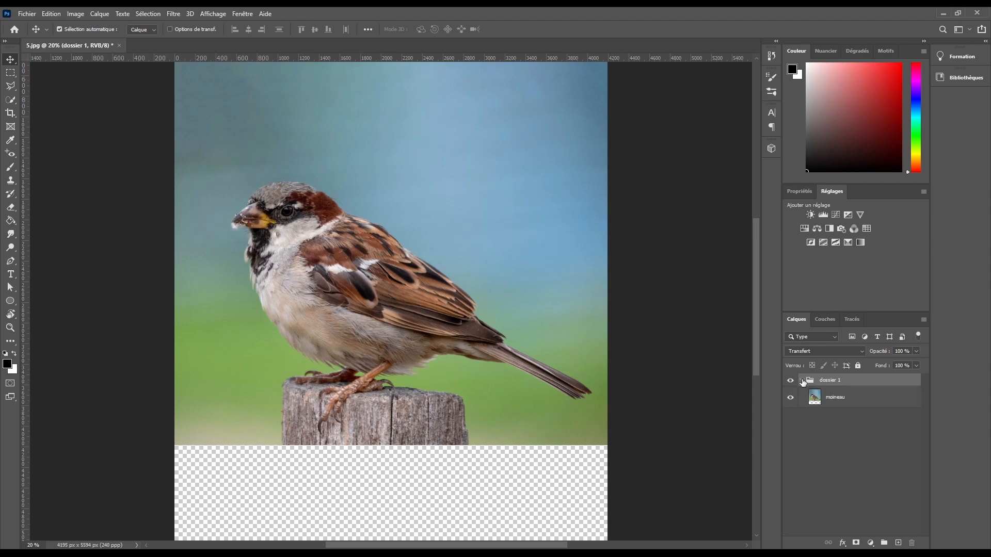
- Embed the skier photo 10 and move its layer into the dossier 1 group above moineau, leaving the group collapsed
left_click(26, 14)
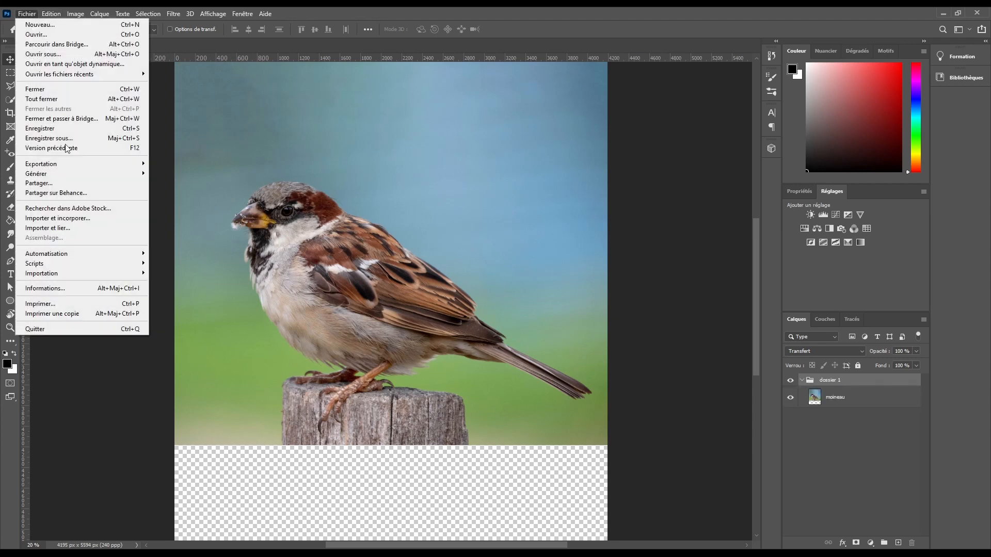
left_click(58, 218)
double_click(388, 101)
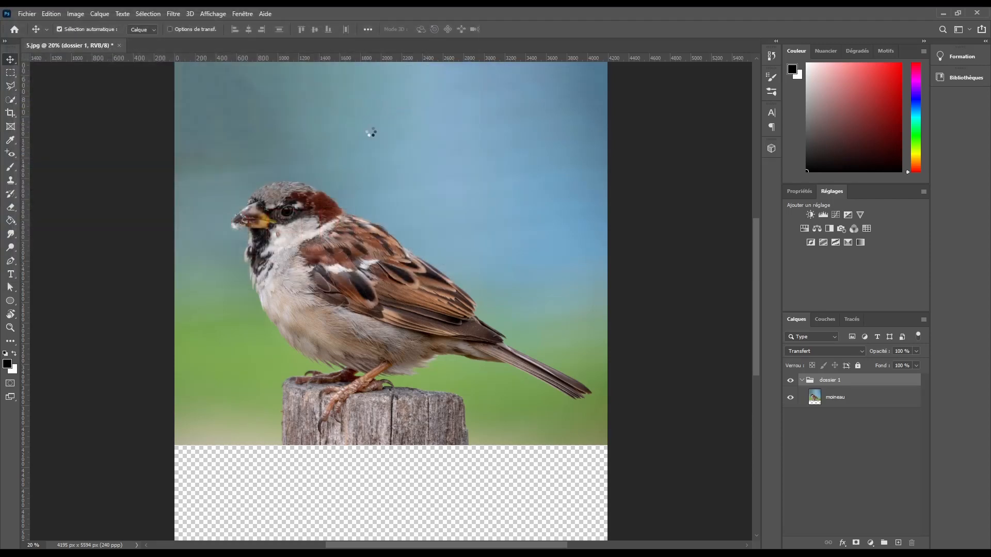
left_click(582, 29)
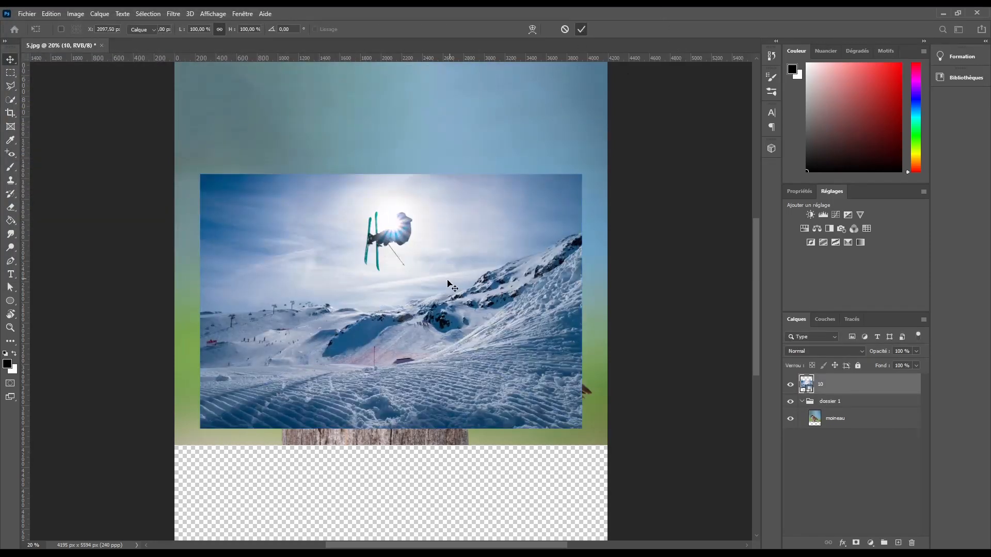
left_click_drag(843, 382, 832, 405)
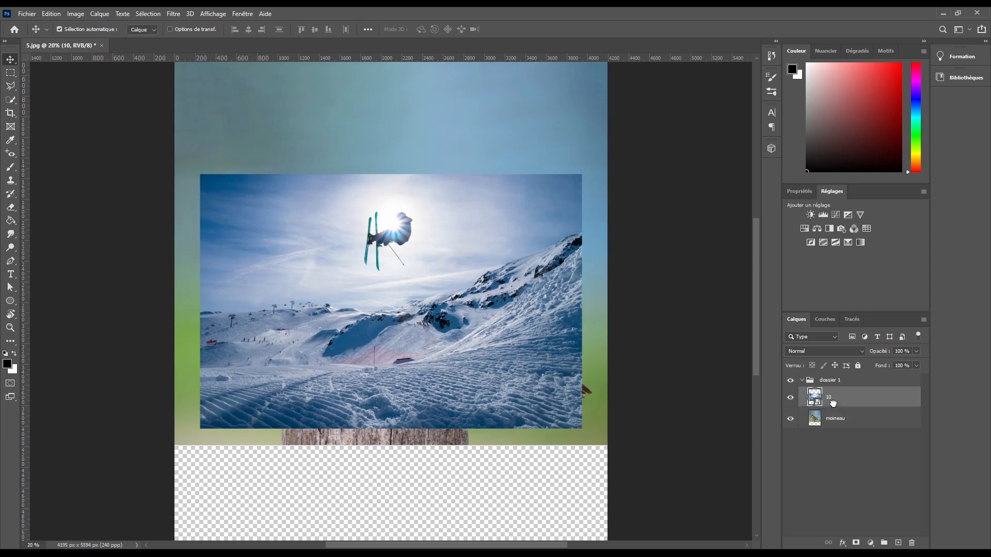
left_click(801, 380)
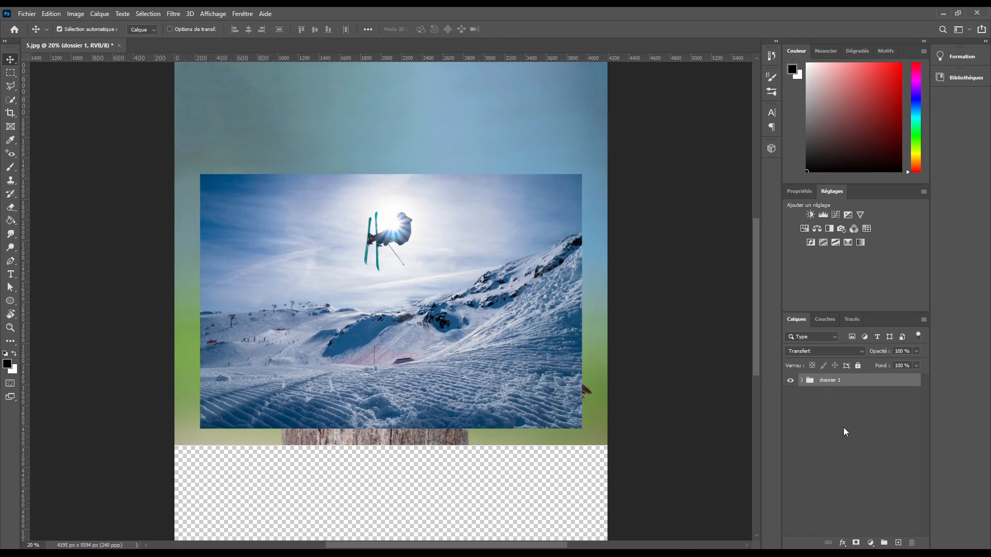
left_click(801, 379)
left_click(802, 380)
- Create a second layer group named "dossier 2" and delete it again
left_click(883, 542)
double_click(833, 380)
type("dossier 2")
key("Return")
key("Delete")
- Expand the dossier 1 group and delete layer 10 from it
left_click(801, 381)
left_click(847, 396)
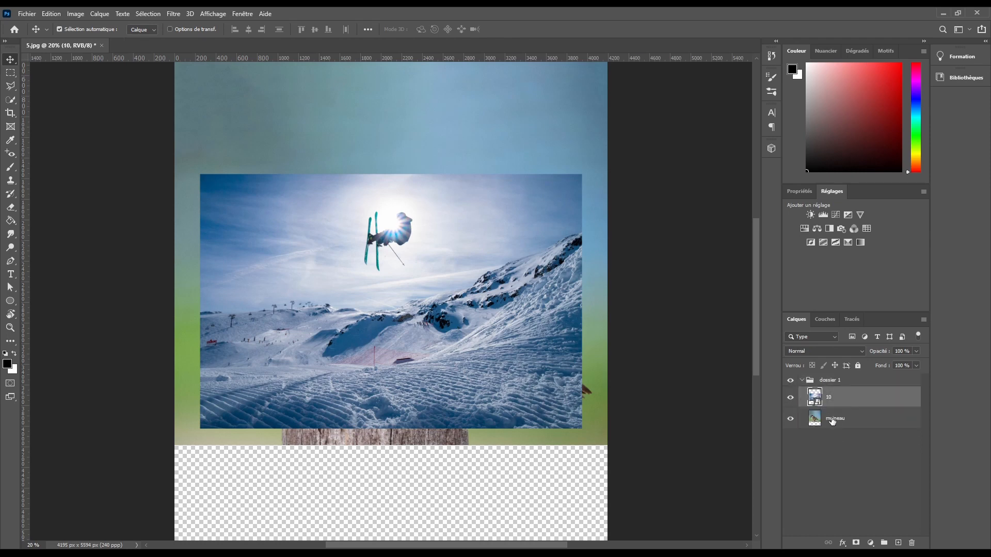
left_click(832, 419)
left_click(803, 384)
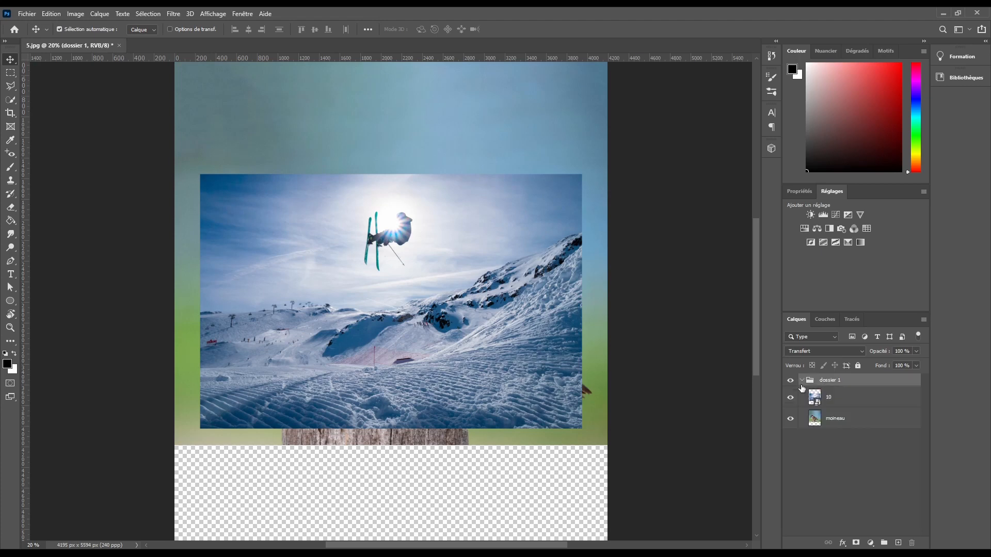
left_click(831, 404)
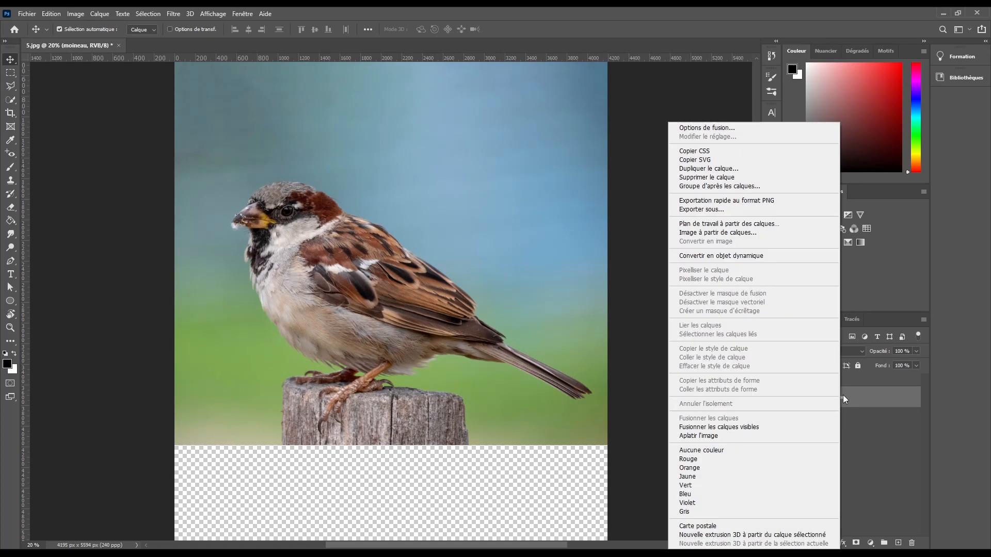
- Open the moineau layer's blending options and add a black Contour stroke with a size of 125 px
right_click(842, 396)
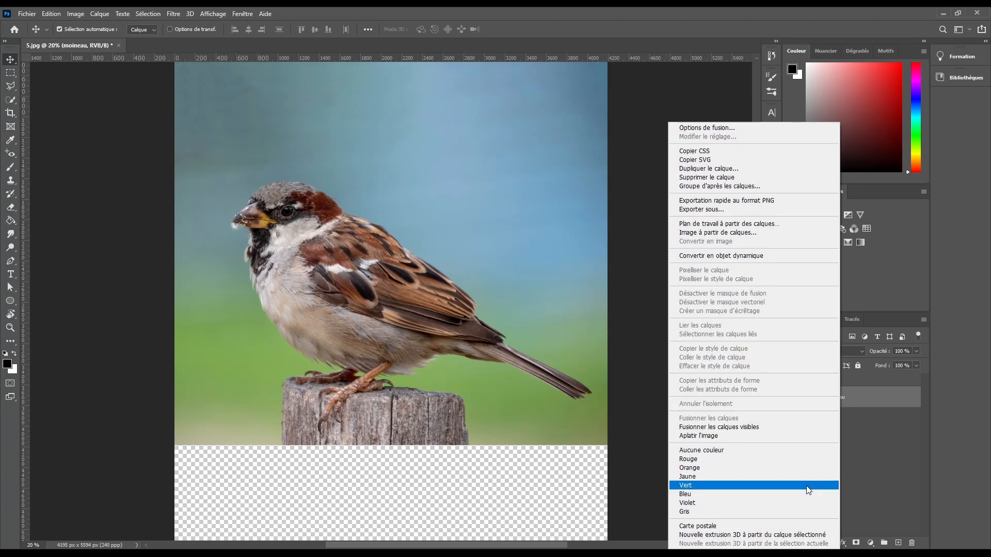
left_click(707, 129)
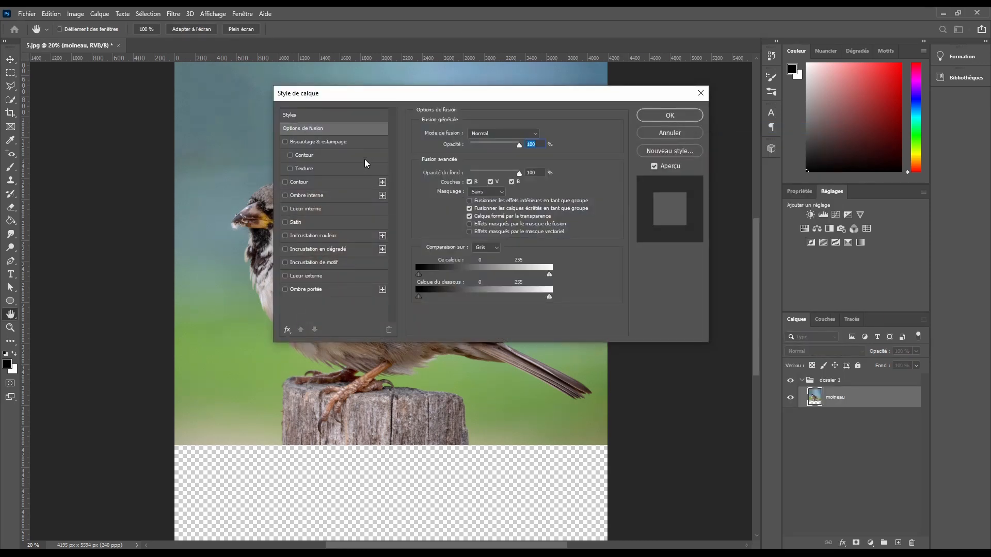
left_click(302, 181)
left_click_drag(385, 98, 478, 105)
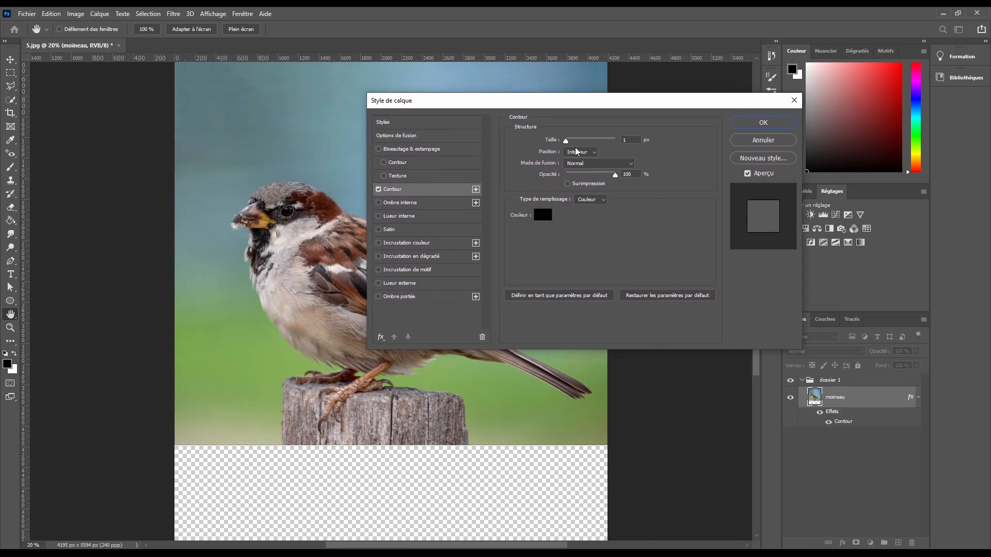
left_click_drag(565, 137, 592, 136)
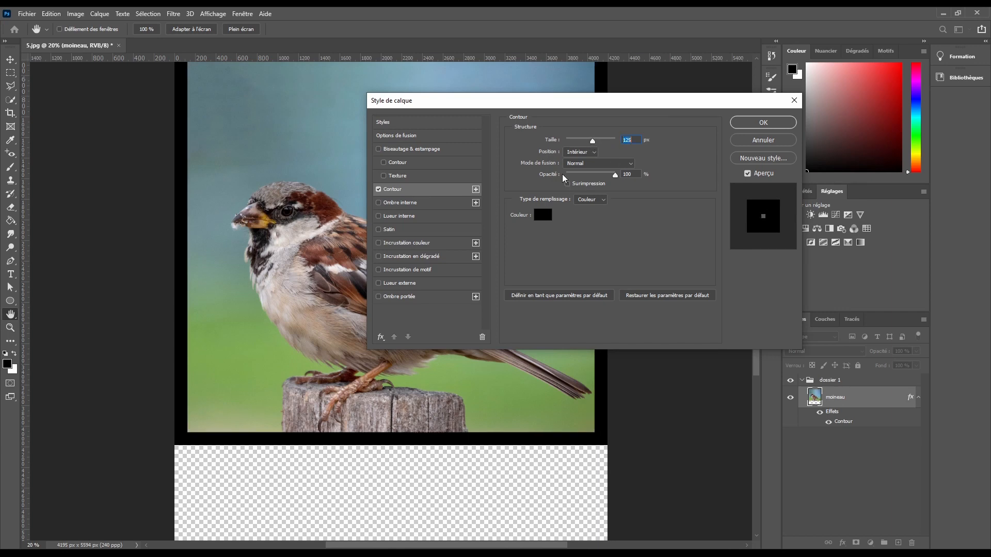
- Try the stroke positions Centre and Extérieur, and set the position back to Intérieur
left_click(584, 153)
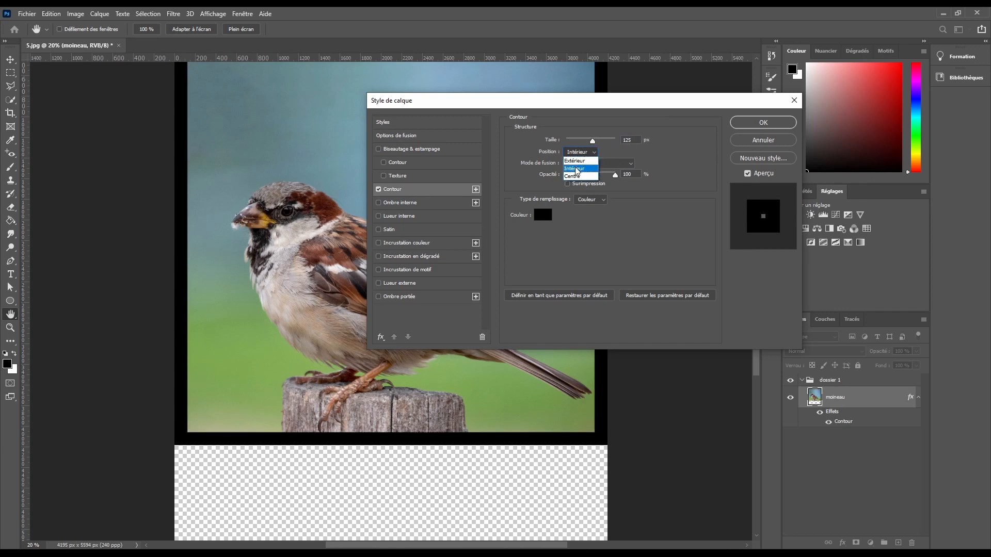
left_click(577, 177)
left_click(575, 153)
left_click(576, 167)
left_click(574, 153)
left_click(578, 158)
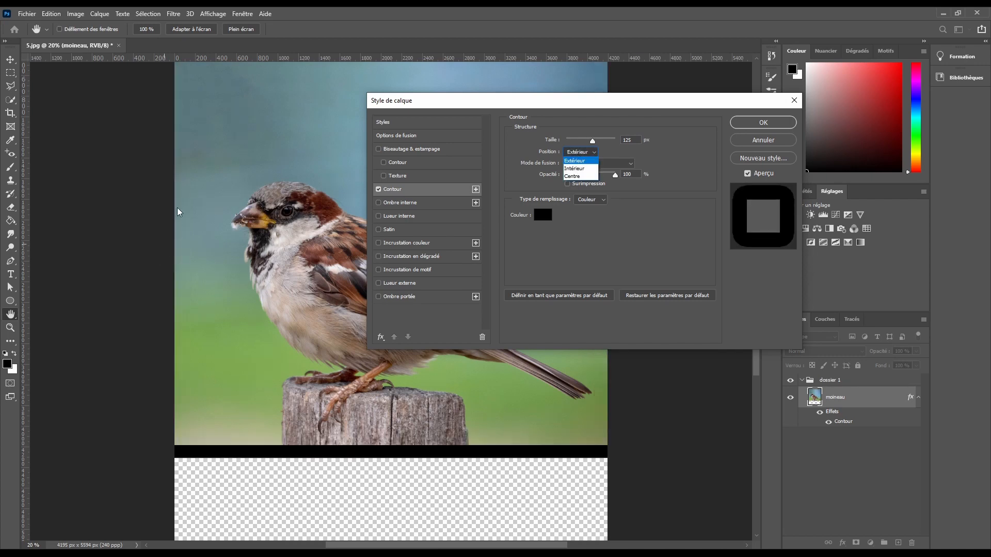
left_click(575, 169)
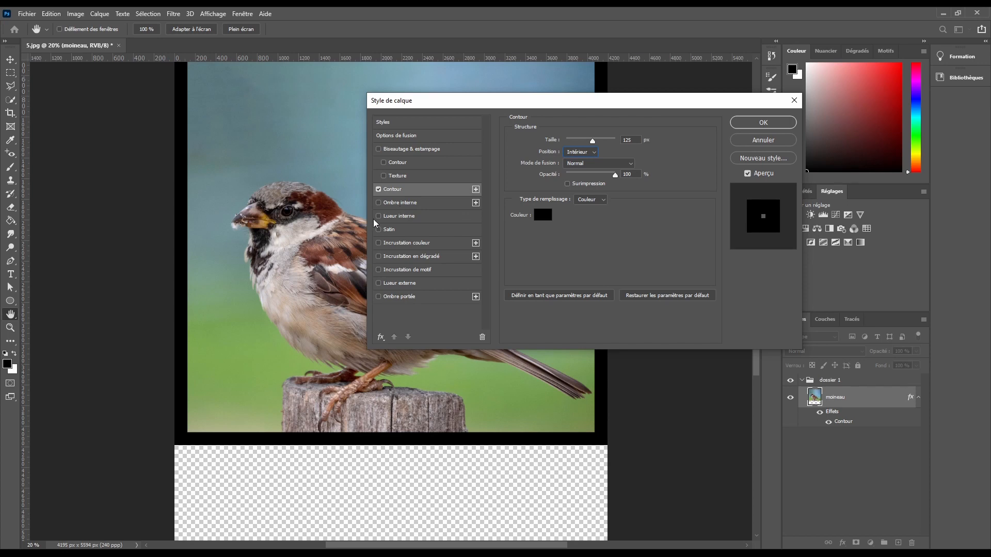
- Try the inner shadow but switch to a drop shadow with opacity 72%, angle 137°, distance 96 px and size 32 px
left_click(395, 203)
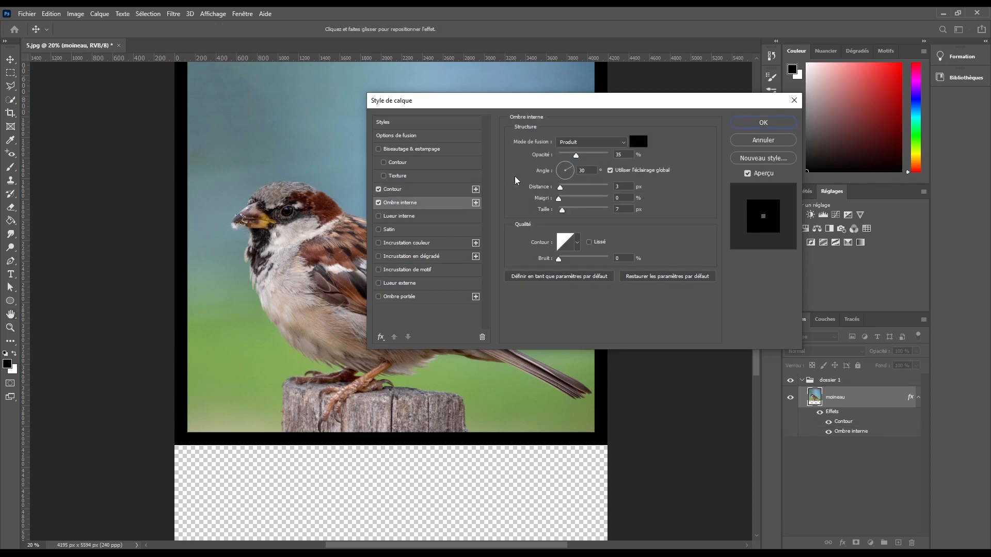
left_click(399, 296)
left_click(378, 203)
left_click_drag(562, 172, 560, 165)
left_click_drag(576, 156, 596, 186)
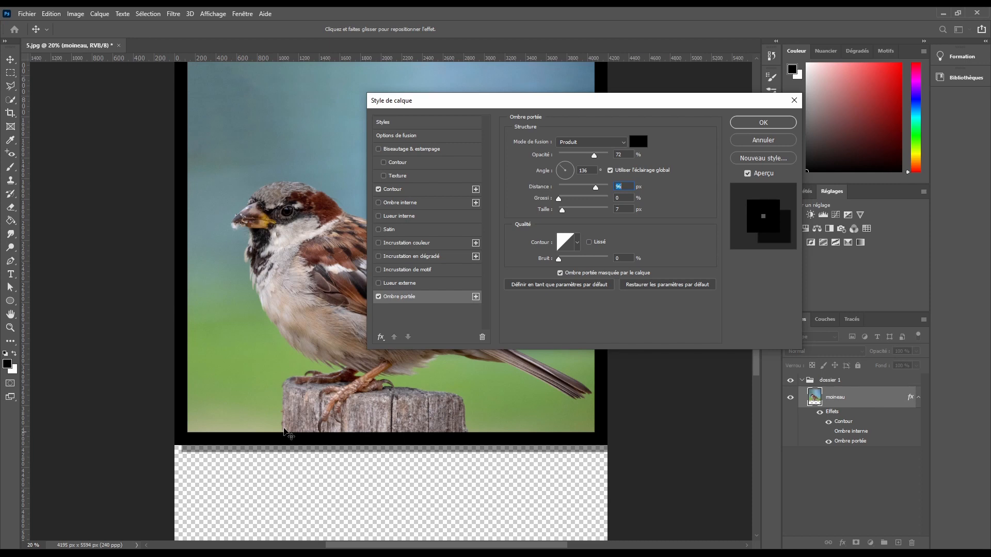
mouse_move(563, 166)
left_mouse_down()
mouse_move(582, 185)
mouse_move(570, 190)
mouse_move(569, 169)
mouse_move(577, 170)
left_mouse_up()
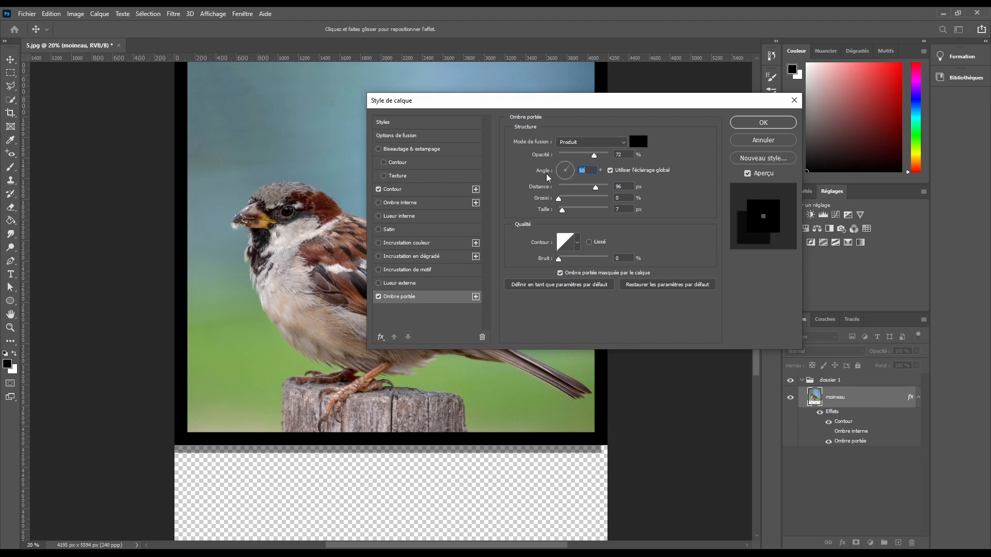
left_click(562, 167)
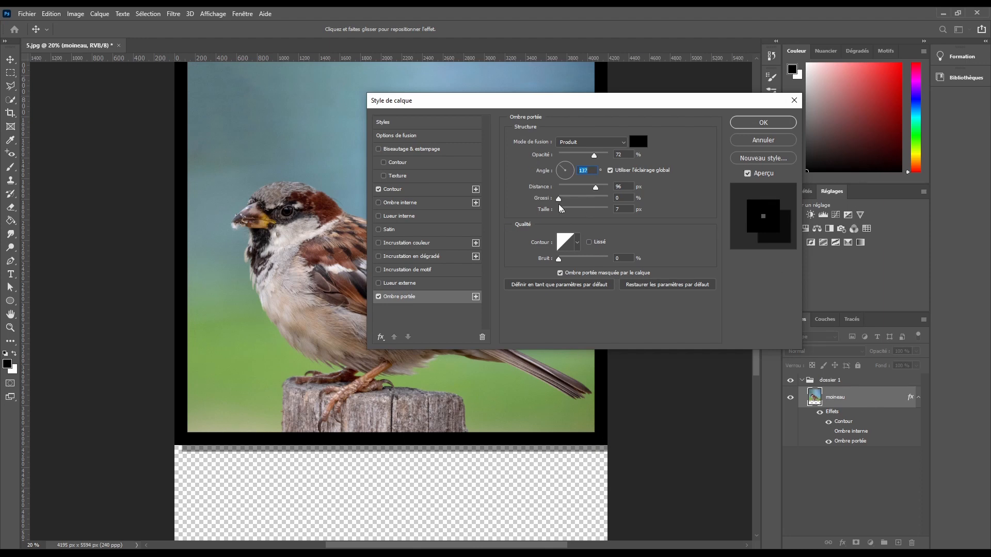
mouse_move(562, 210)
left_mouse_down()
mouse_move(584, 209)
mouse_move(568, 214)
left_mouse_up()
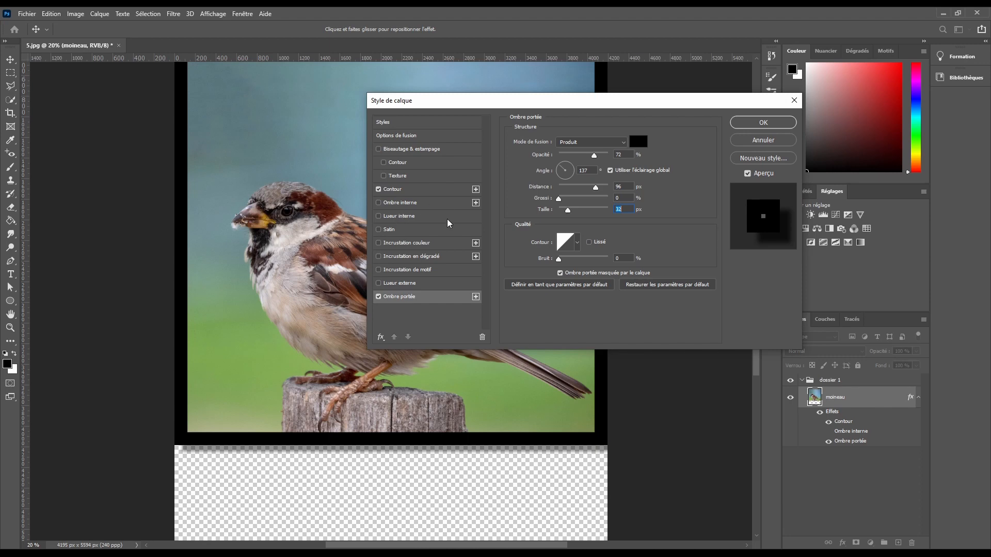
- Try an inner shadow with opacity 66%, distance 51 px, choke 25% and size 1 px, and cancel all layer style changes
left_click(398, 202)
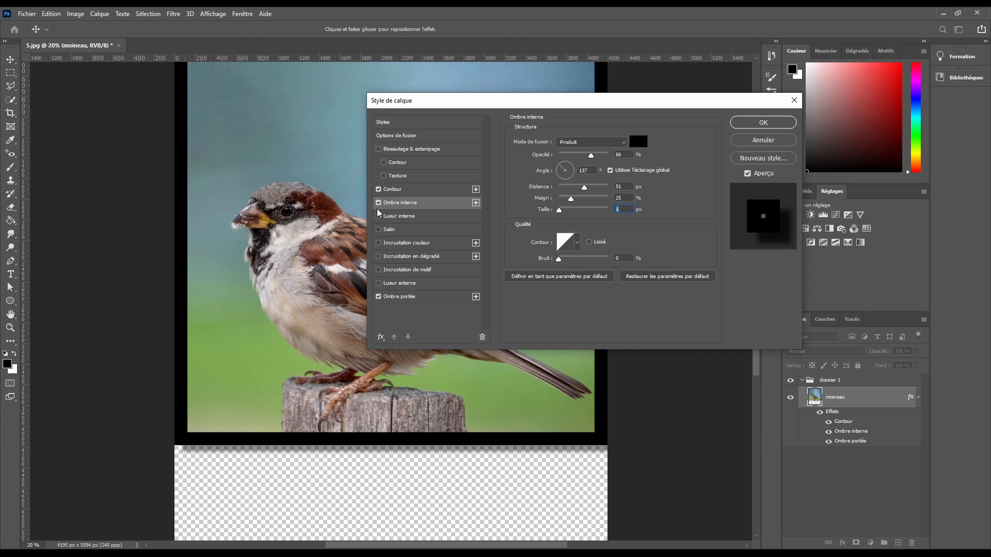
left_click(739, 140)
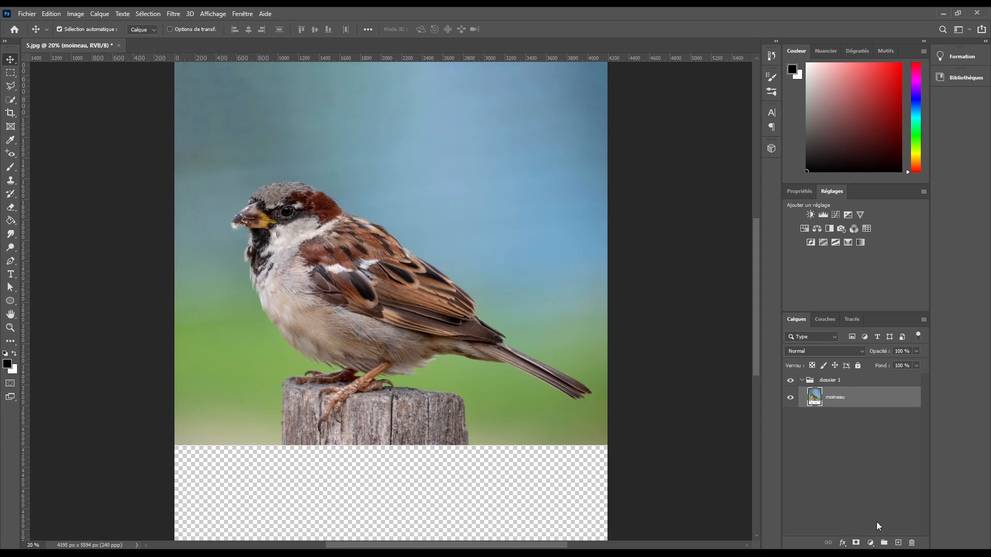
- Apply a thickened black Contour stroke with the Intérieur position to the moineau layer, and undo it
right_click(843, 405)
left_click(690, 127)
left_click(393, 189)
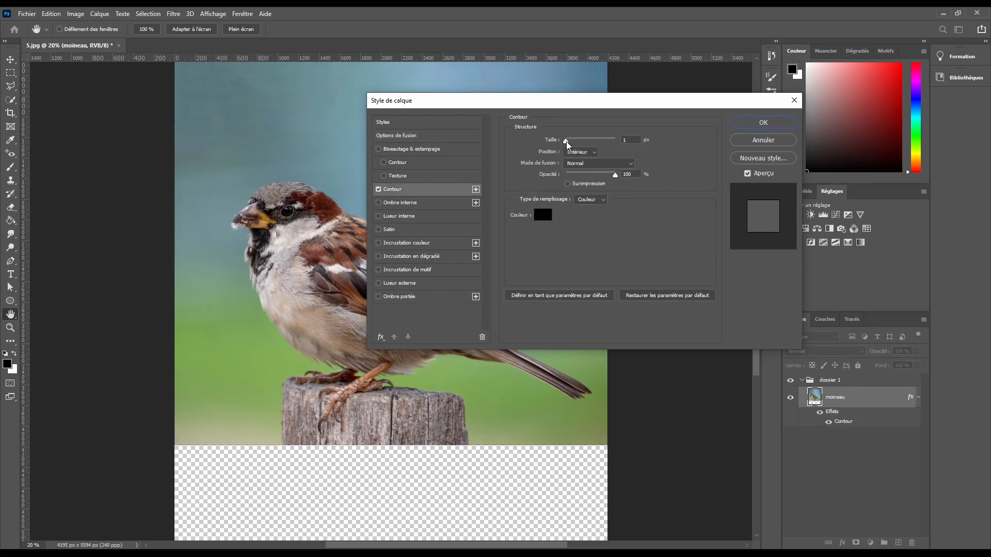
left_click_drag(565, 141, 581, 138)
left_click(763, 122)
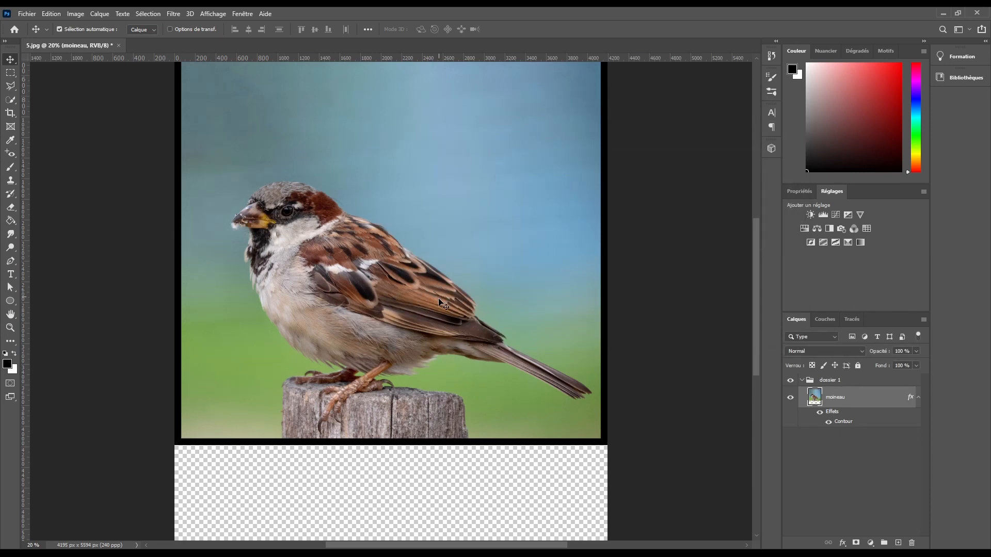
key("ctrl+z")
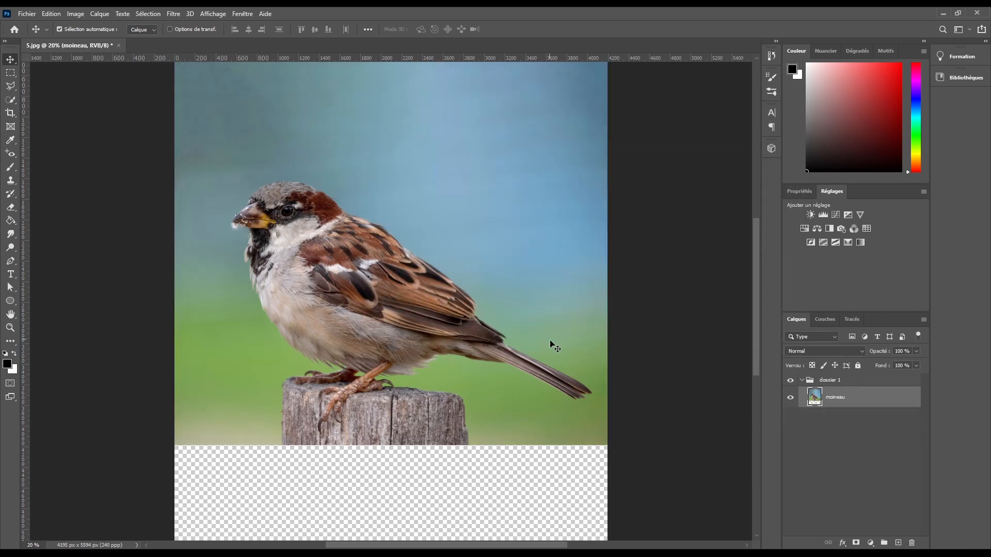
right_click(836, 398)
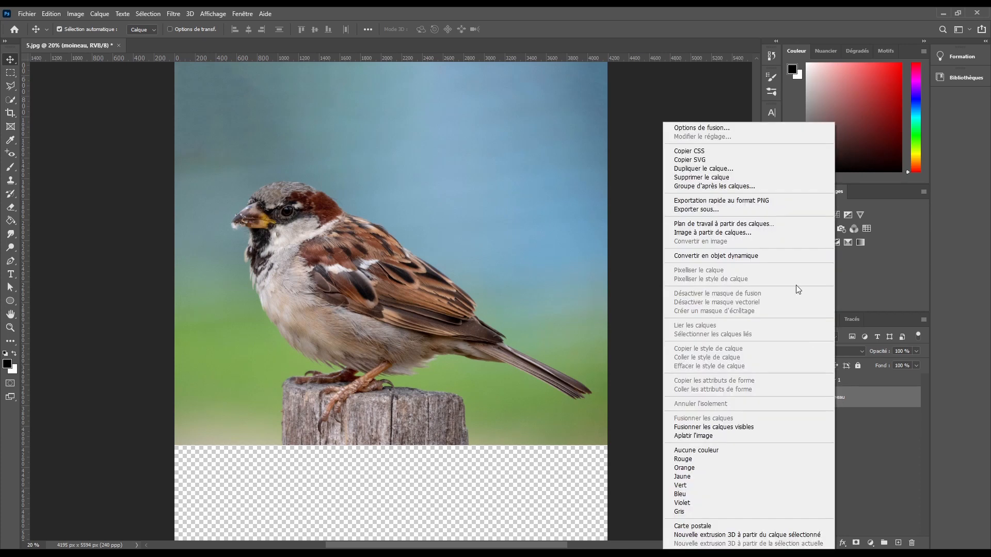
left_click(751, 127)
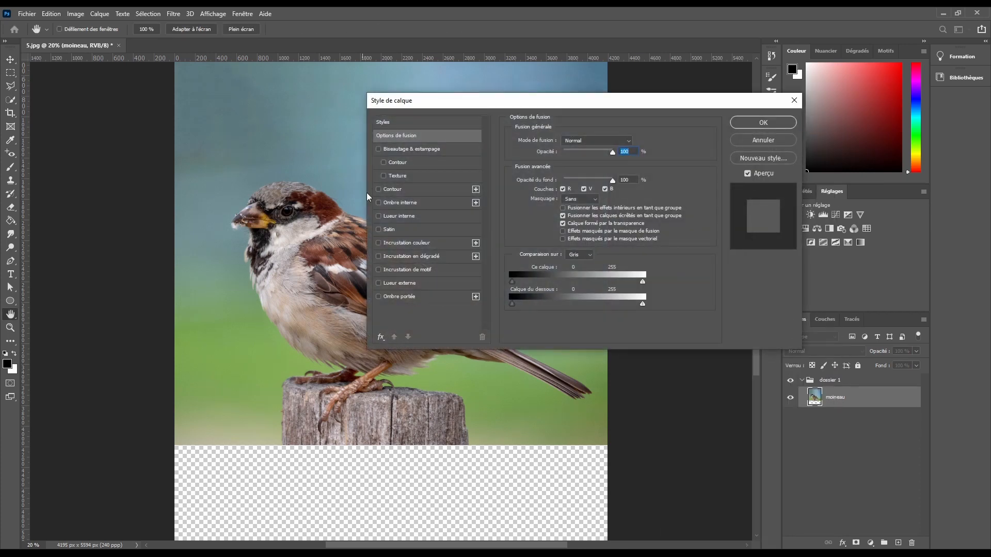
left_click(745, 142)
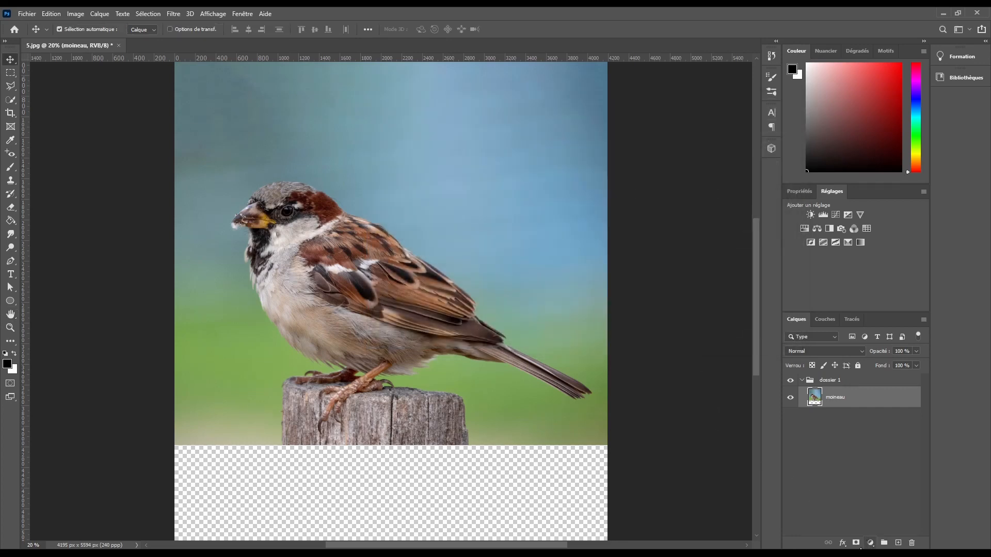
- Add a layer mask to the moineau layer
left_click(855, 544)
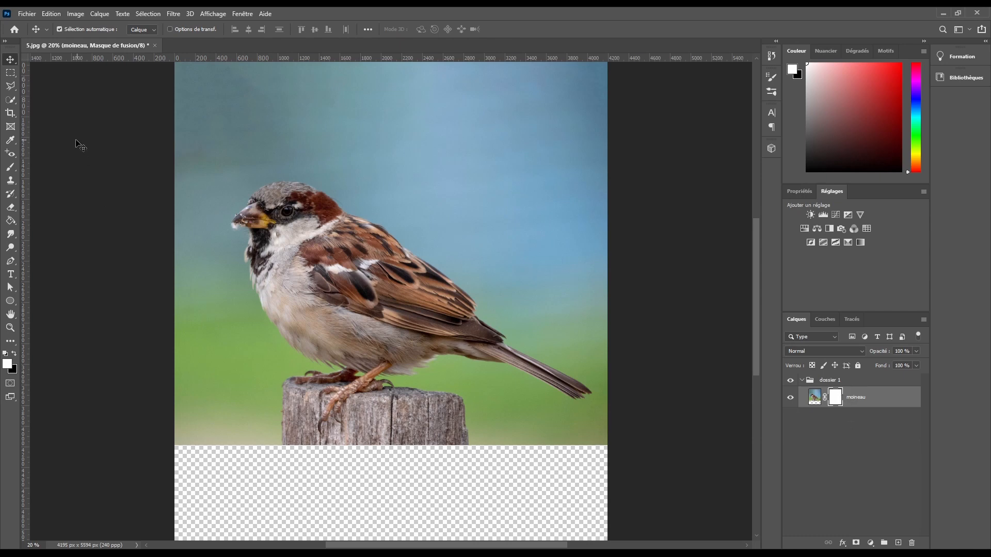
- Set up the Brush tool at 95 px with black as the foreground colour for painting on the moineau mask
left_click(11, 166)
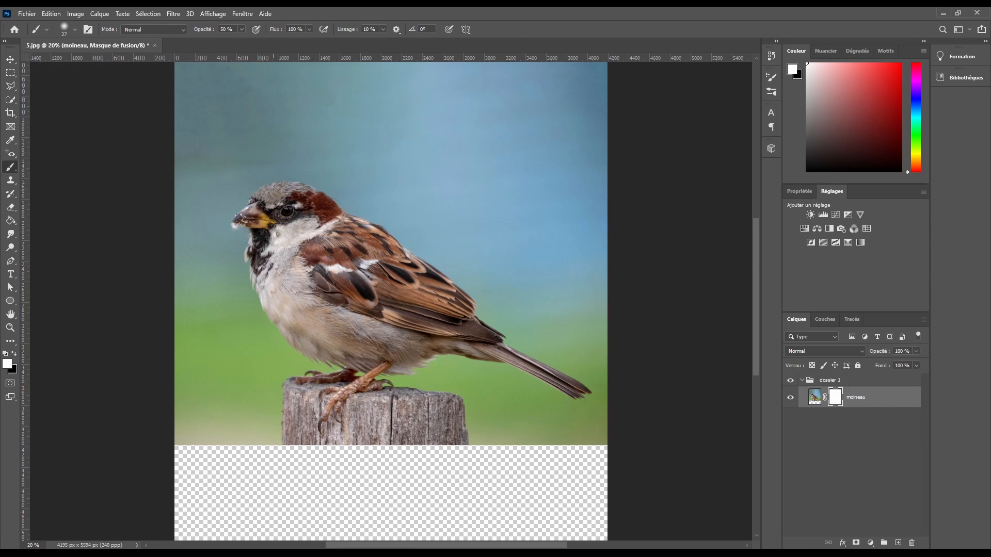
left_click(74, 30)
left_click_drag(66, 62, 91, 63)
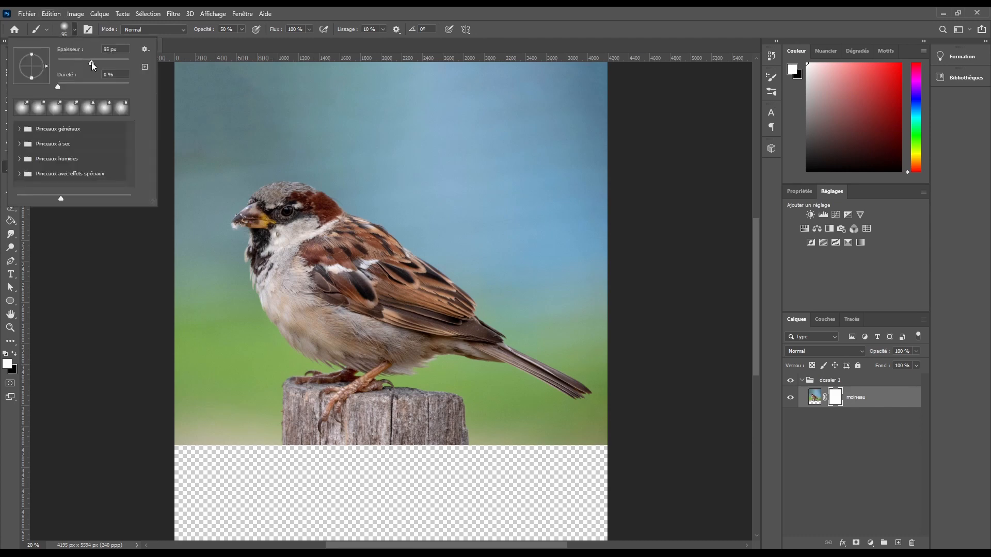
left_click(72, 35)
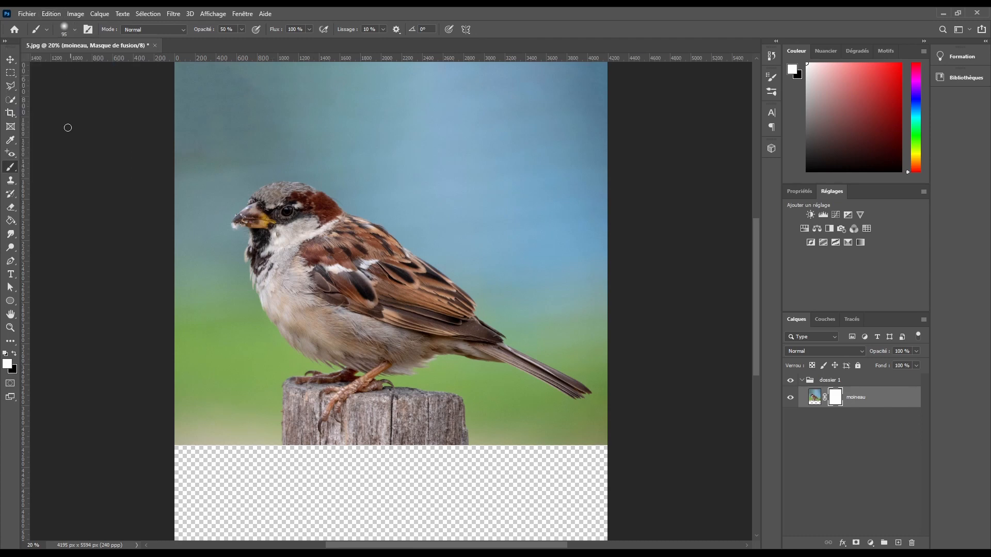
left_click(14, 354)
- Try masking the sparrow's head with black strokes at 50% and 100% brush opacity, undoing each attempt
mouse_move(226, 225)
left_mouse_down()
mouse_move(318, 200)
mouse_move(300, 214)
mouse_move(330, 179)
mouse_move(241, 227)
mouse_move(258, 222)
mouse_move(239, 244)
mouse_move(249, 234)
mouse_move(281, 247)
mouse_move(292, 230)
left_mouse_up()
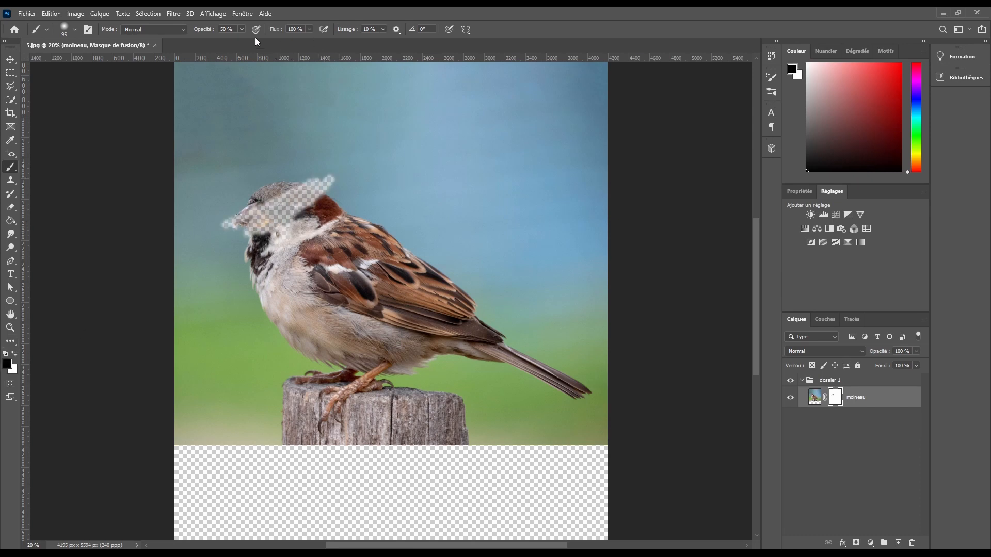
left_click(230, 27)
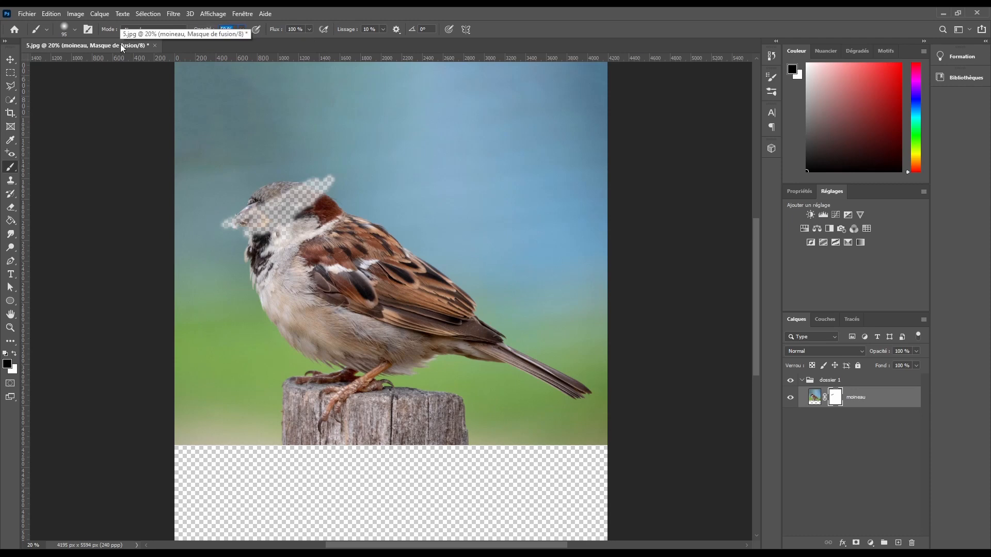
key("ctrl+z")
type("100")
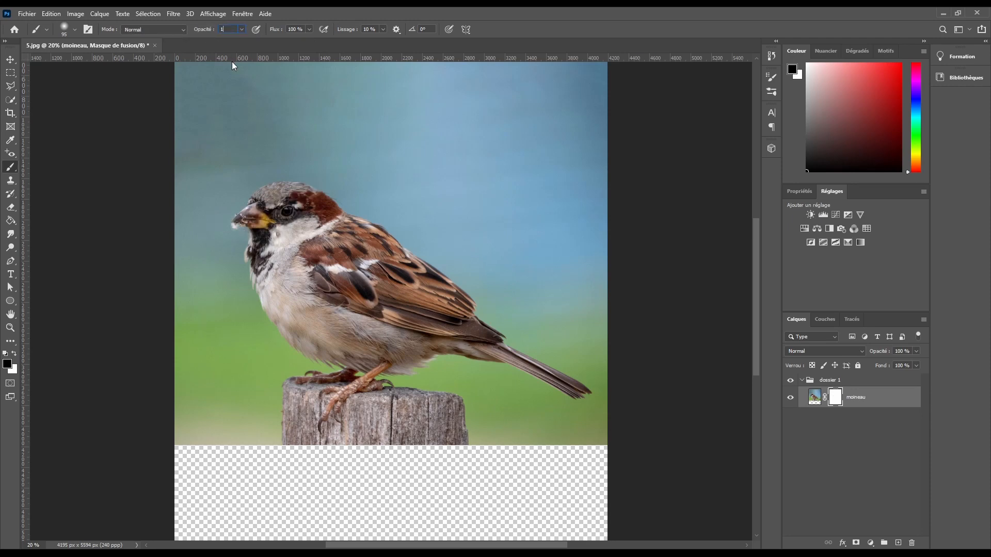
mouse_move(289, 207)
left_mouse_down()
mouse_move(319, 208)
mouse_move(261, 247)
mouse_move(289, 209)
left_mouse_up()
key("ctrl+z")
left_click(14, 354)
left_click(15, 354)
- Partly mask the sparrow's head with black brush strokes at 20% opacity
left_click(198, 31)
type("20")
key("Return")
mouse_move(293, 194)
left_mouse_down()
mouse_move(267, 215)
mouse_move(291, 228)
mouse_move(293, 211)
mouse_move(304, 210)
mouse_move(285, 194)
mouse_move(284, 207)
mouse_move(297, 190)
mouse_move(316, 193)
mouse_move(303, 203)
mouse_move(318, 199)
mouse_move(322, 222)
mouse_move(287, 225)
mouse_move(297, 210)
mouse_move(285, 231)
mouse_move(324, 223)
left_mouse_up()
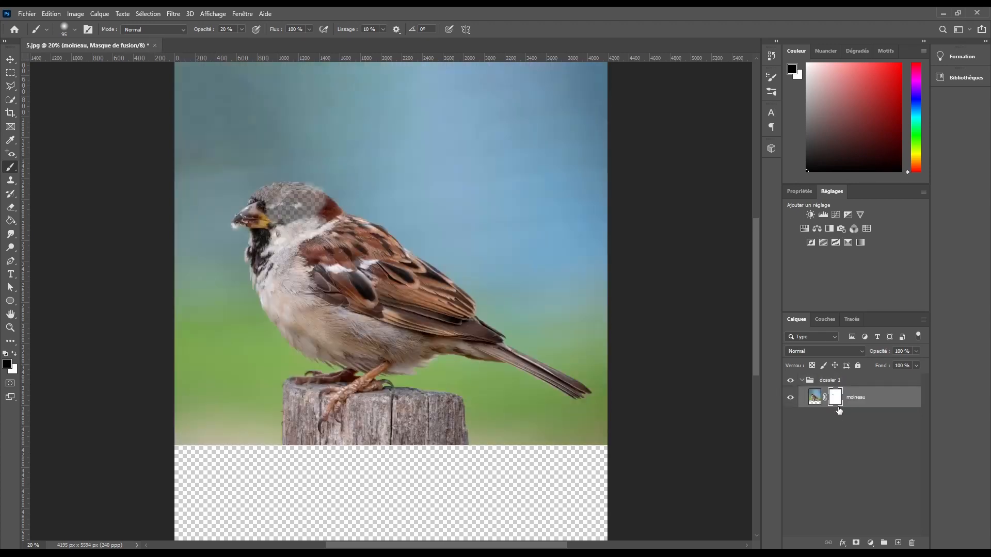
- Delete the moineau layer's mask and undo the deletion
right_click(836, 402)
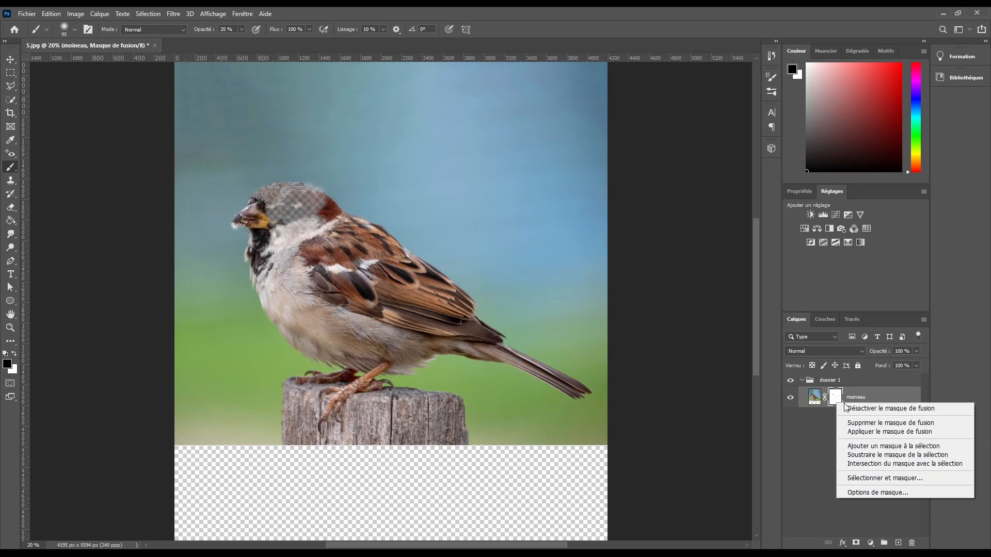
left_click(860, 422)
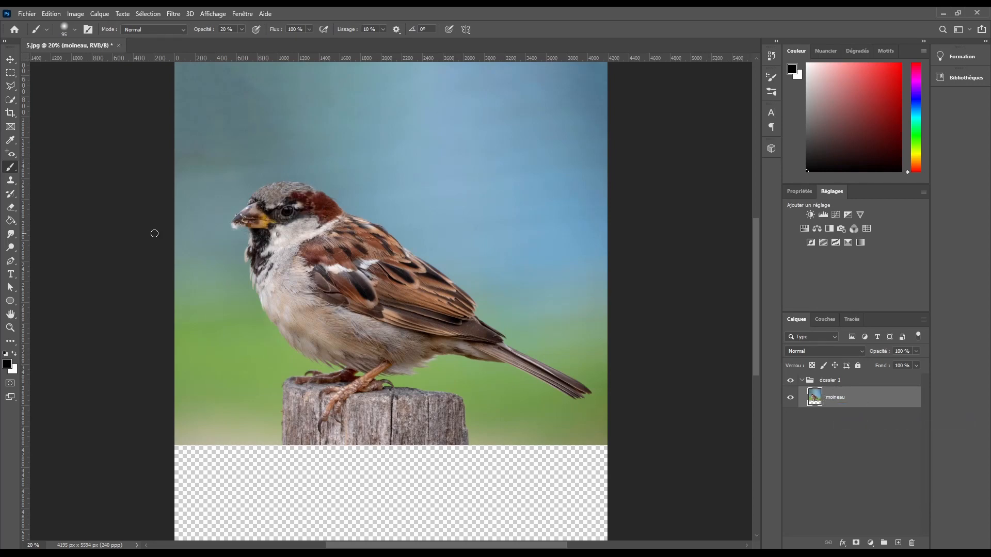
key("ctrl+z")
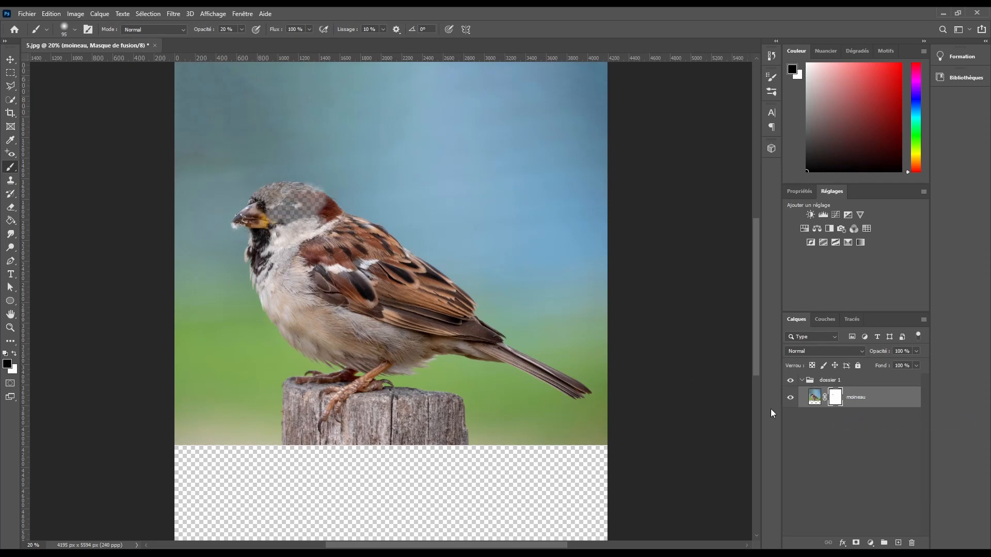
- Disable and re-enable the moineau layer mask twice to compare the image with and without it
right_click(838, 396)
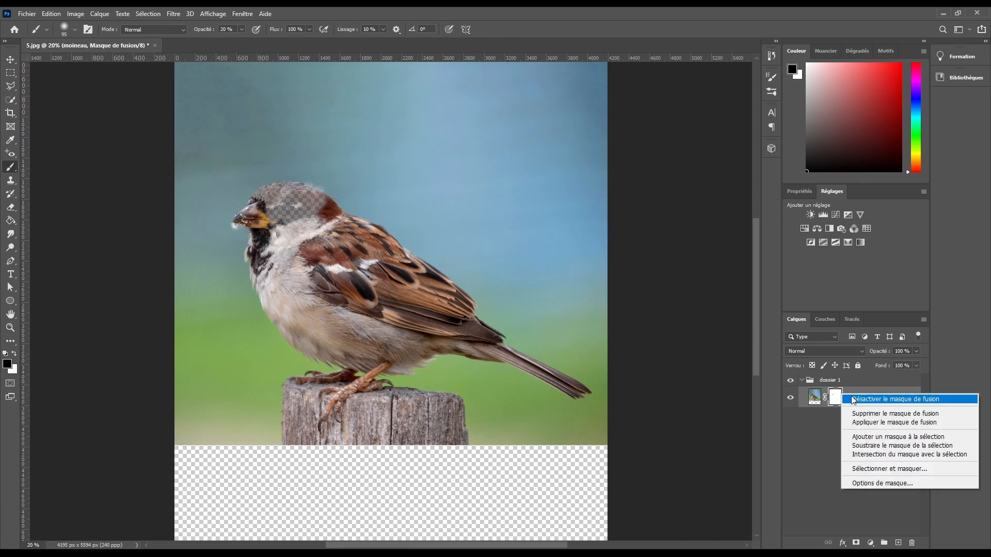
left_click(852, 399)
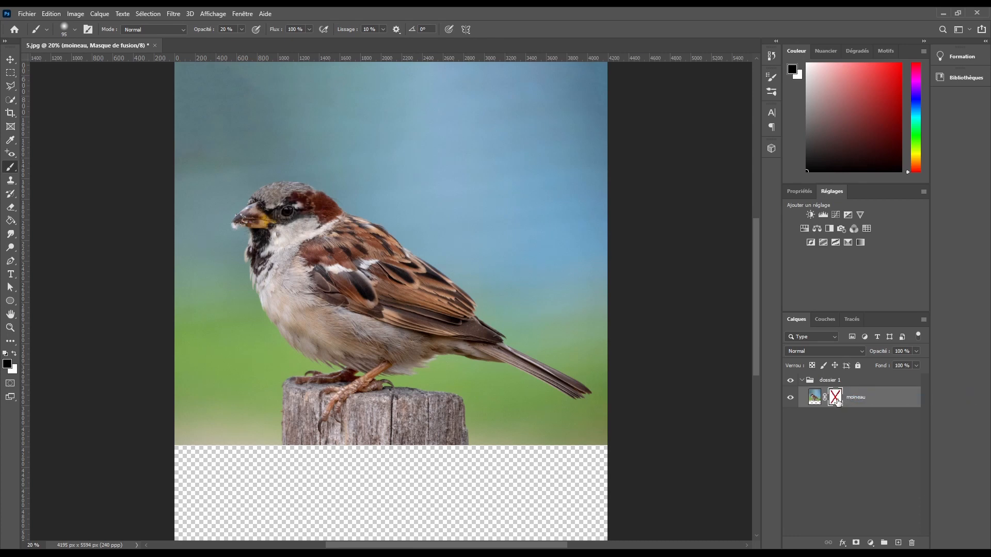
right_click(838, 401)
left_click(854, 400)
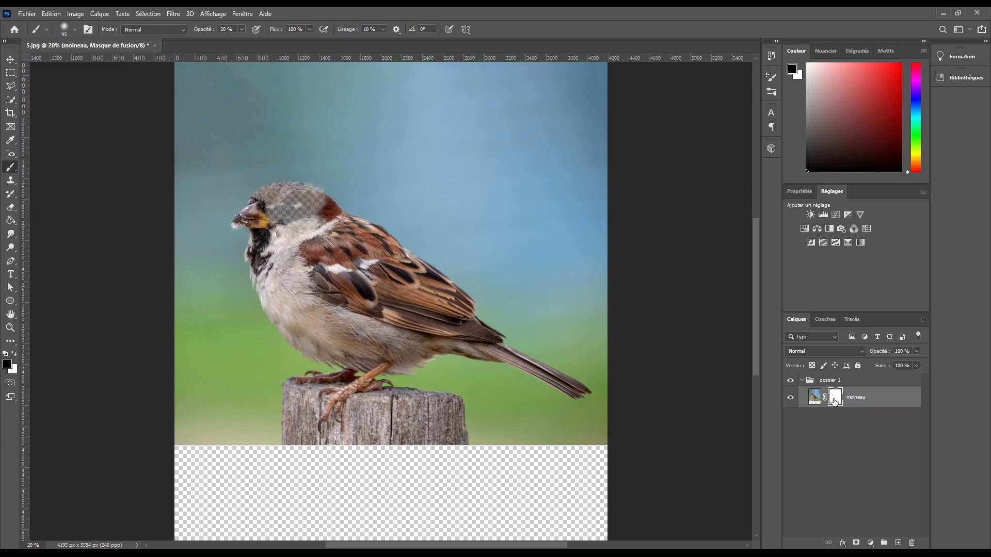
right_click(834, 401)
left_click(838, 402)
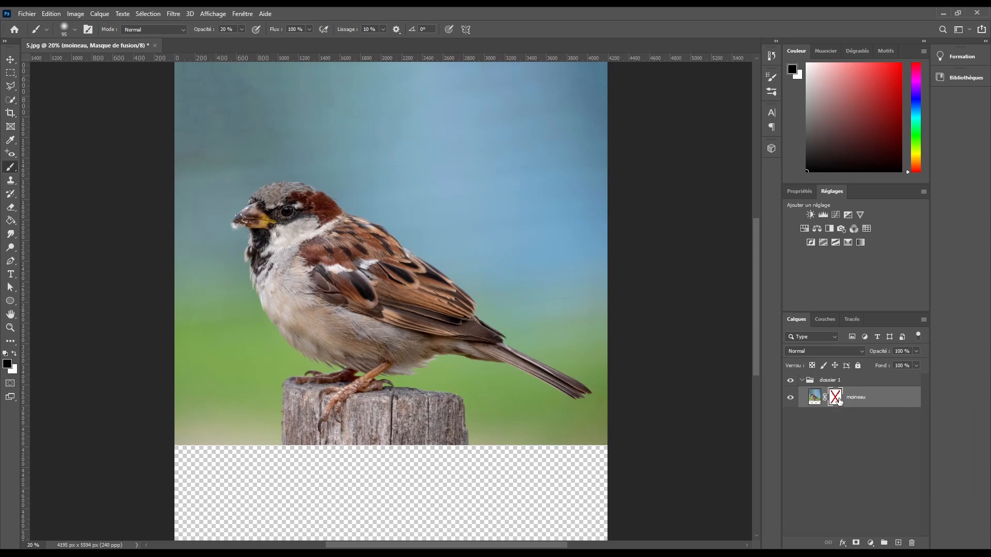
right_click(837, 402)
left_click(841, 403)
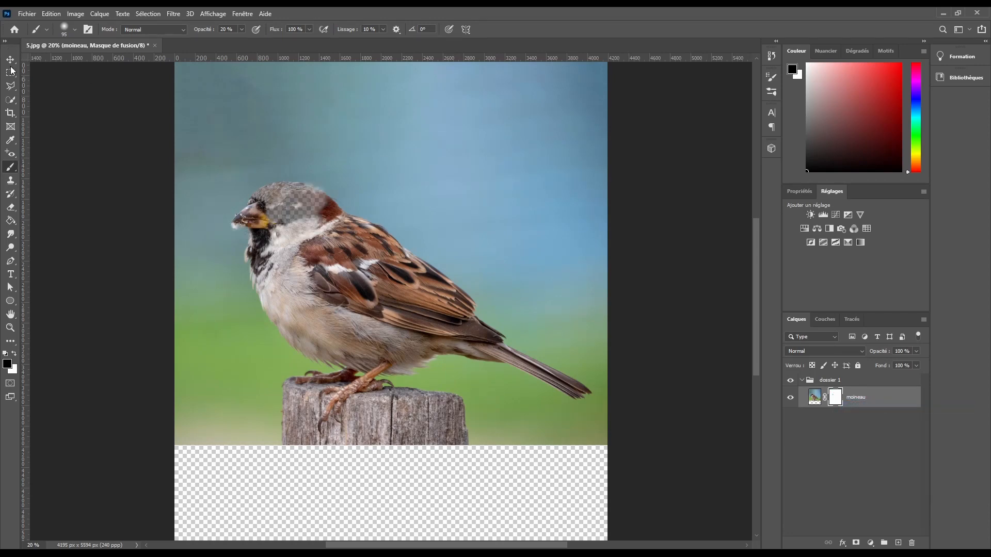
- Paint scattered short black strokes and dots on the mask across the blue background above and behind the sparrow
left_click_drag(313, 138, 363, 149)
left_click_drag(402, 184, 400, 209)
left_click_drag(463, 247, 473, 257)
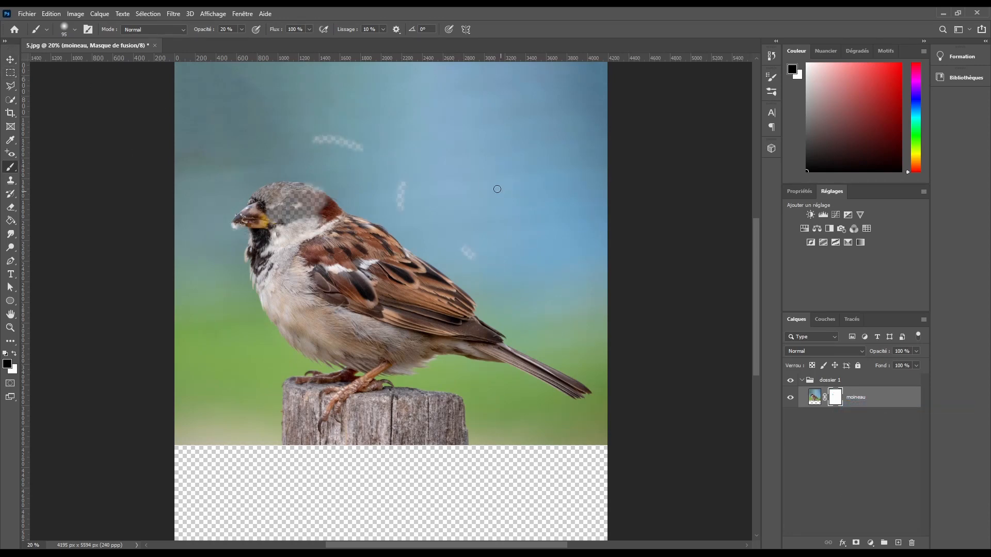
left_click_drag(500, 191, 471, 178)
left_click_drag(404, 124, 420, 119)
left_click(477, 140)
left_click(494, 177)
left_click_drag(513, 243, 486, 245)
left_click_drag(424, 255, 432, 250)
left_click(522, 219)
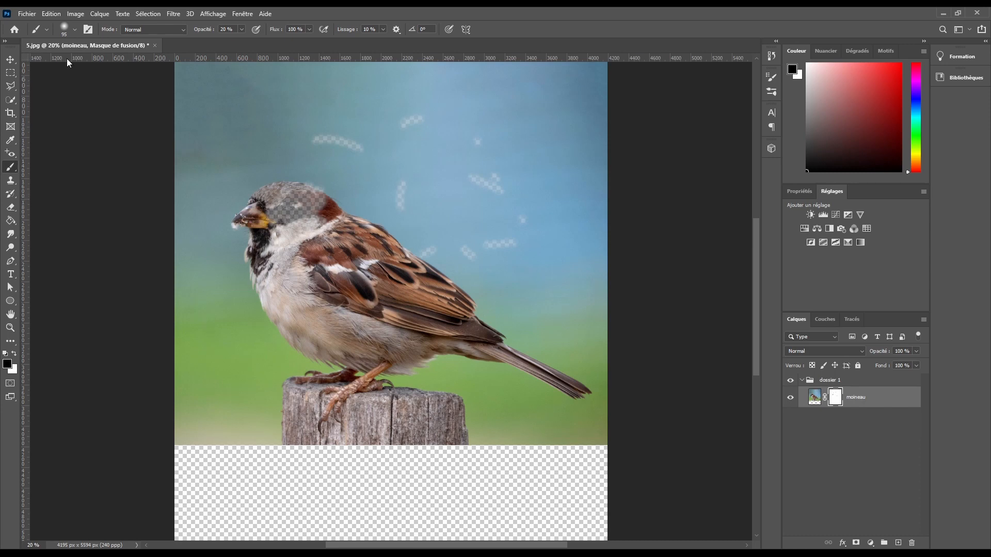
- Switch to the Move tool and disable the moineau layer mask
left_click(10, 60)
left_click(835, 397, "shift")
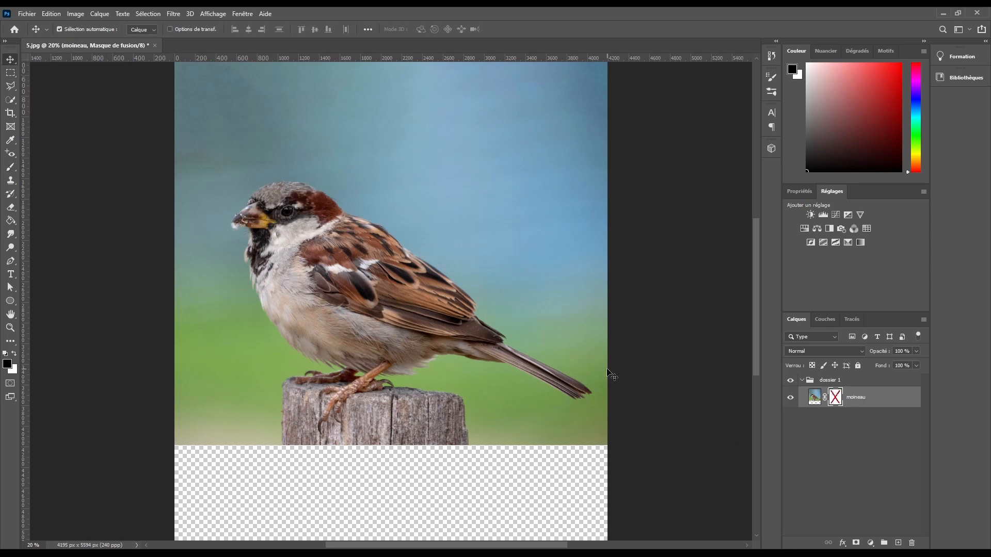